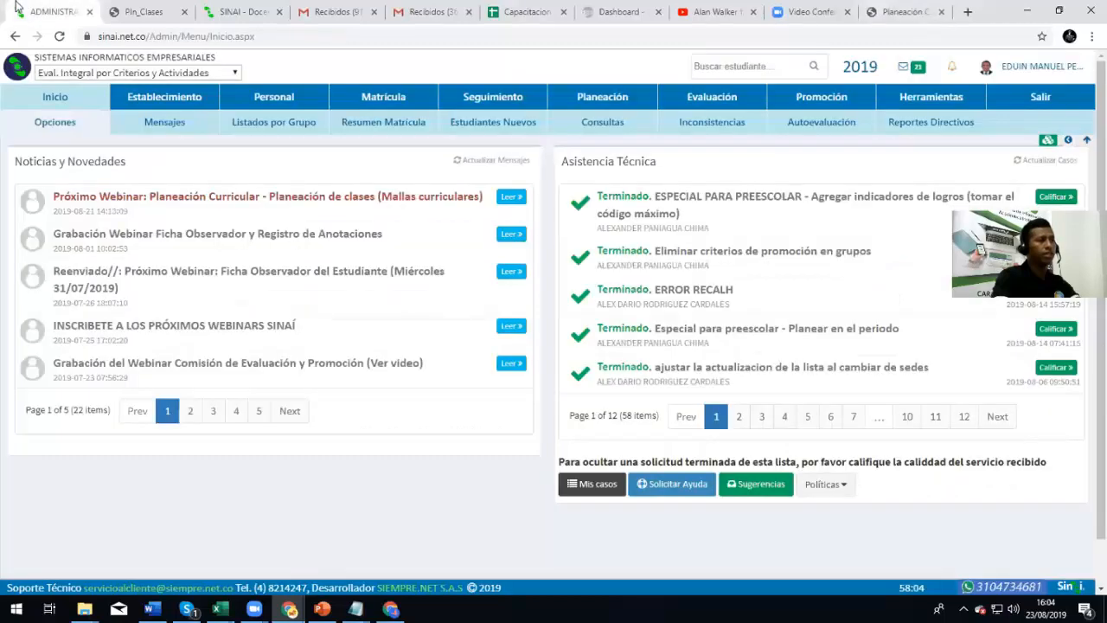
Return to the ADMINISTRA tab and bring up SINAI's Planeación module with its planning options
{"action": "left_click", "coordinate": [183, 12]}
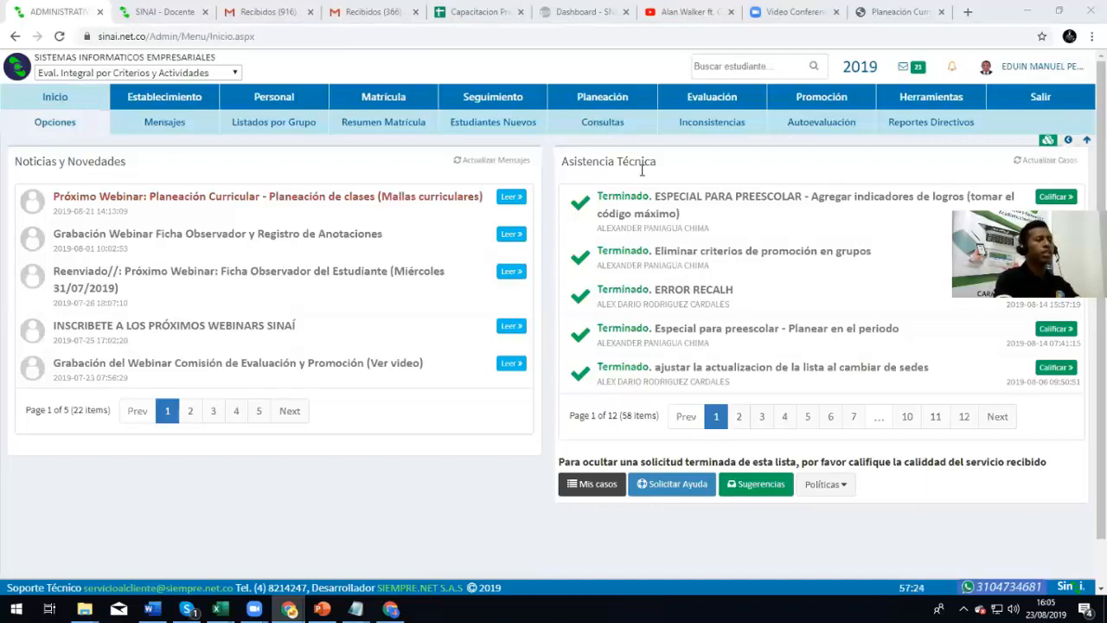
{"action": "left_click", "coordinate": [614, 100]}
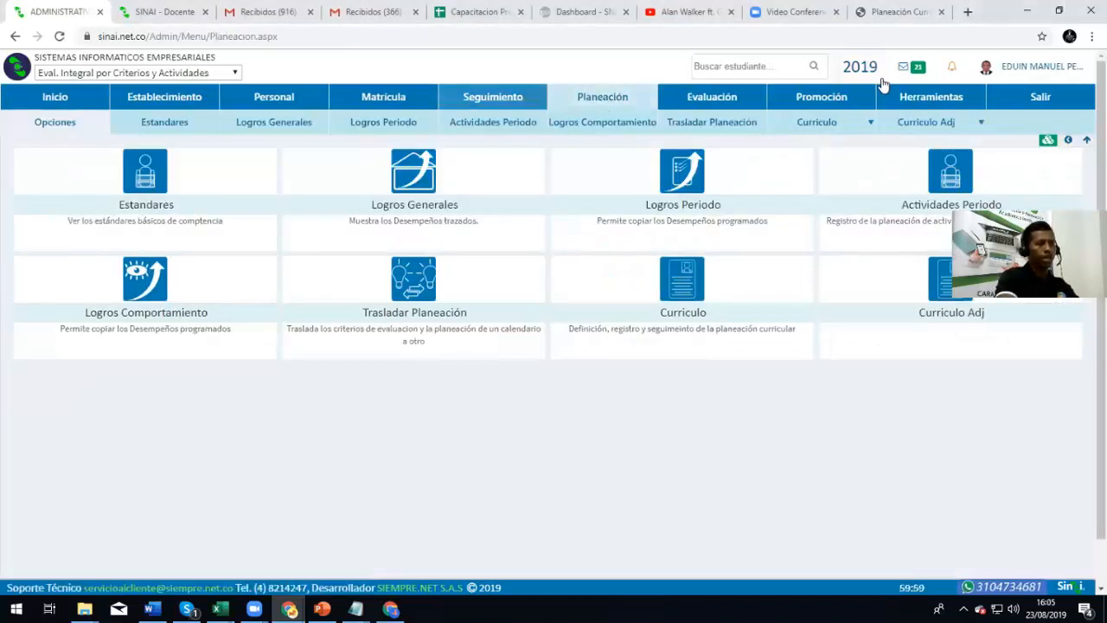
Go to Curriculo > Configuración to see the elements list starting with EJE GENERADOR
{"action": "left_click", "coordinate": [608, 99]}
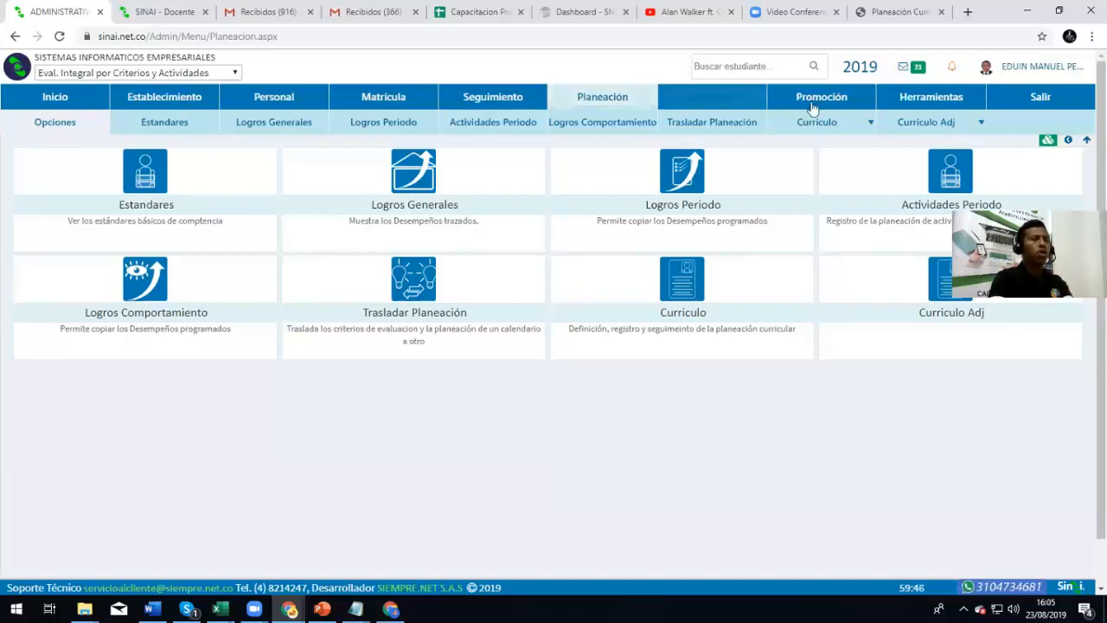
{"action": "left_click", "coordinate": [865, 122]}
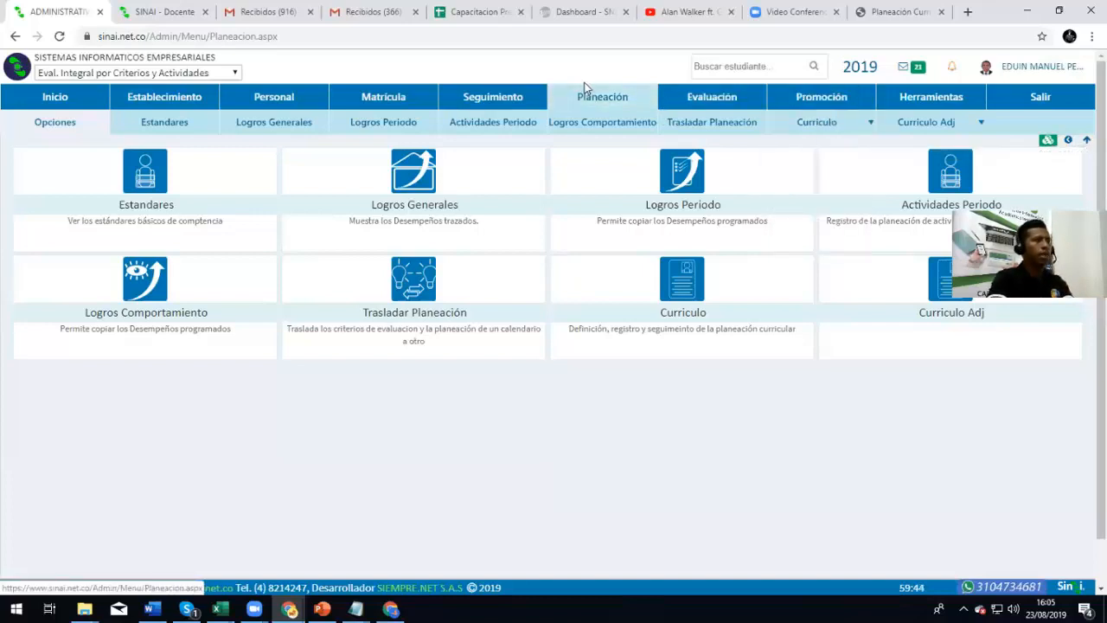
{"action": "mouse_move", "coordinate": [826, 117]}
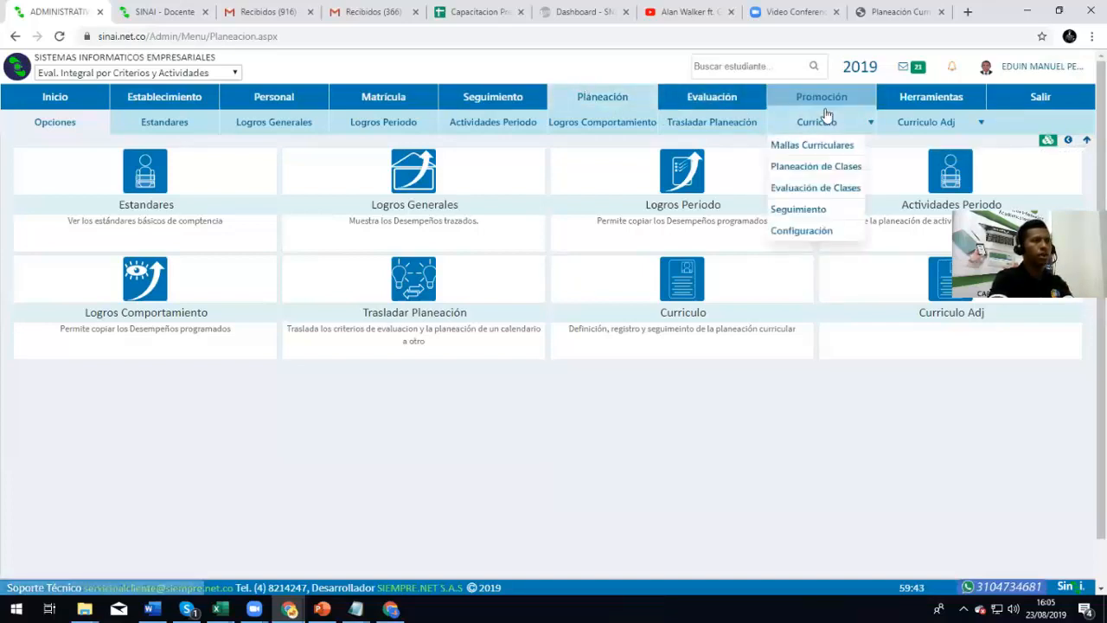
{"action": "left_click", "coordinate": [813, 232]}
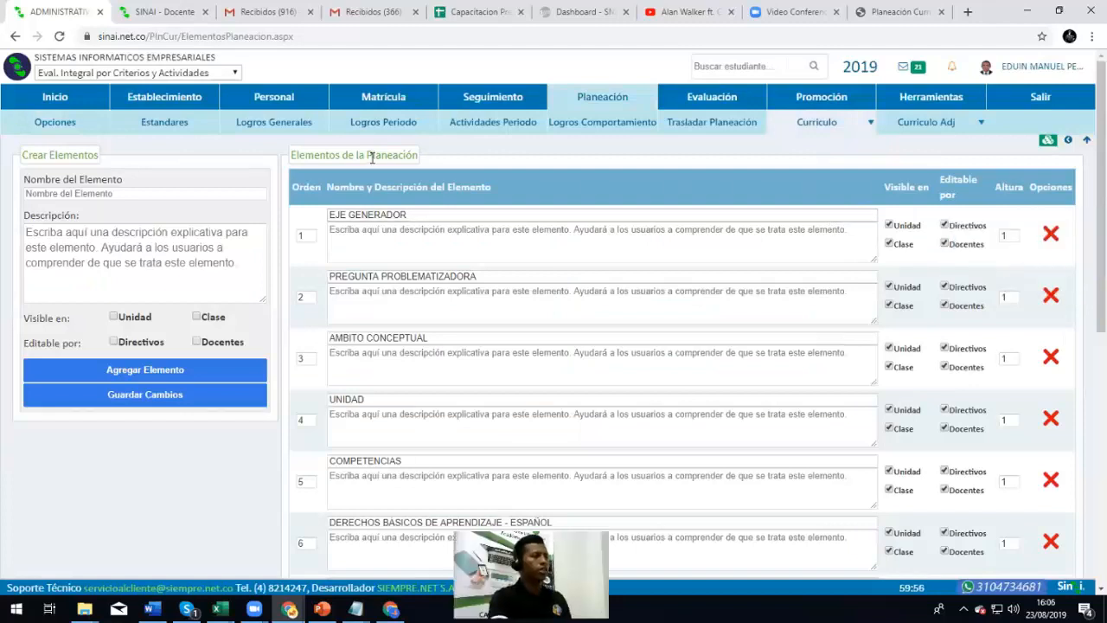
{"action": "left_click_drag", "start_coordinate": [24, 179], "coordinate": [118, 180]}
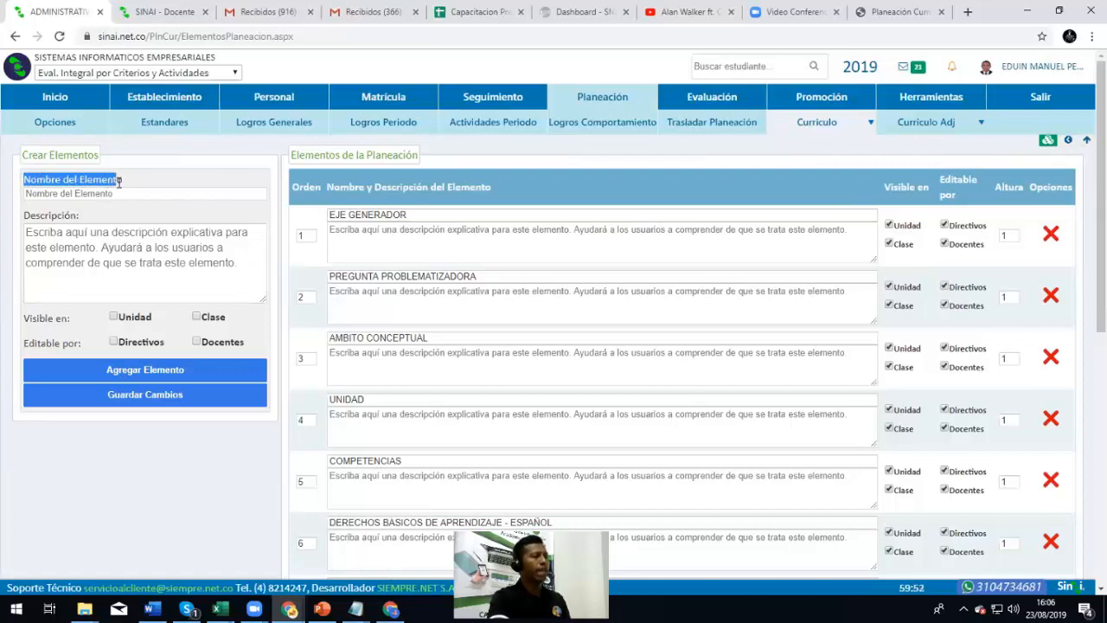
{"action": "left_click_drag", "start_coordinate": [22, 154], "coordinate": [122, 170]}
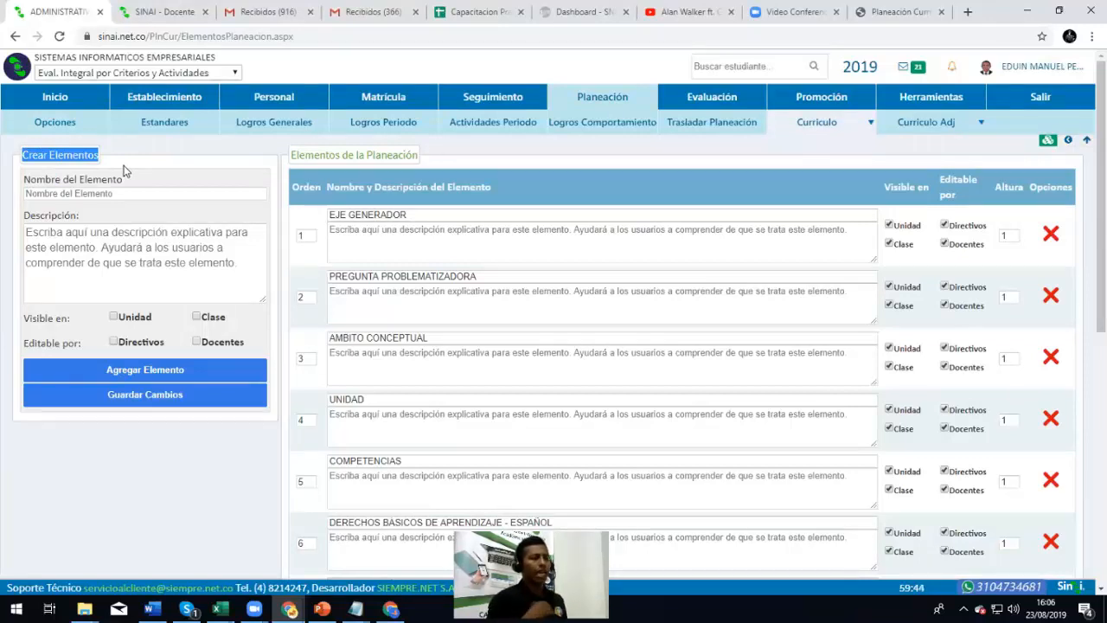
{"action": "left_click", "coordinate": [113, 317]}
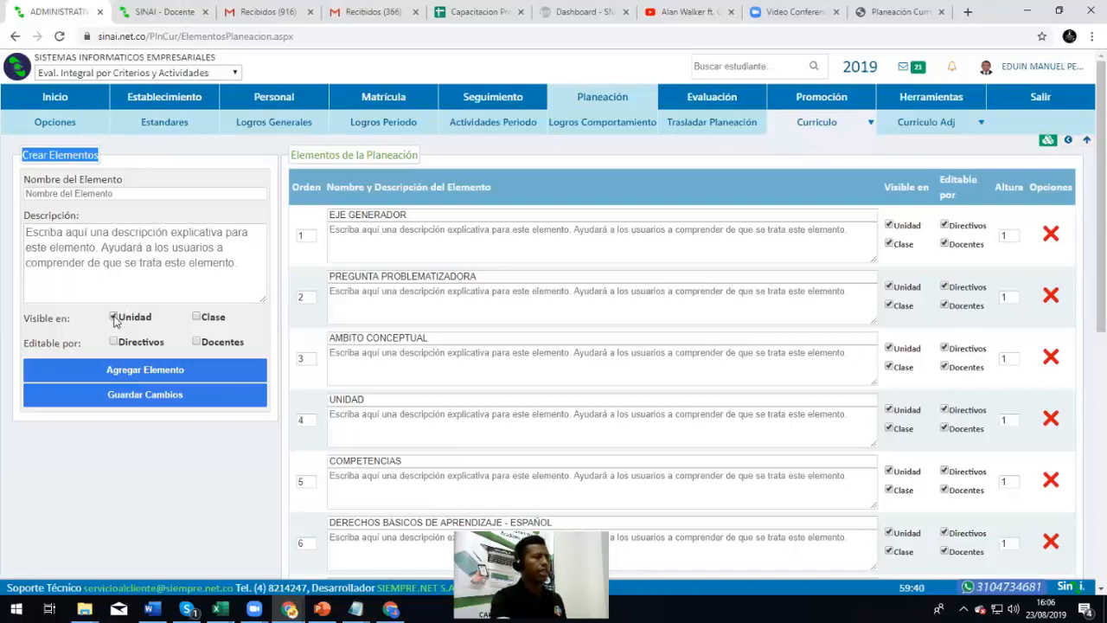
{"action": "left_click", "coordinate": [198, 318]}
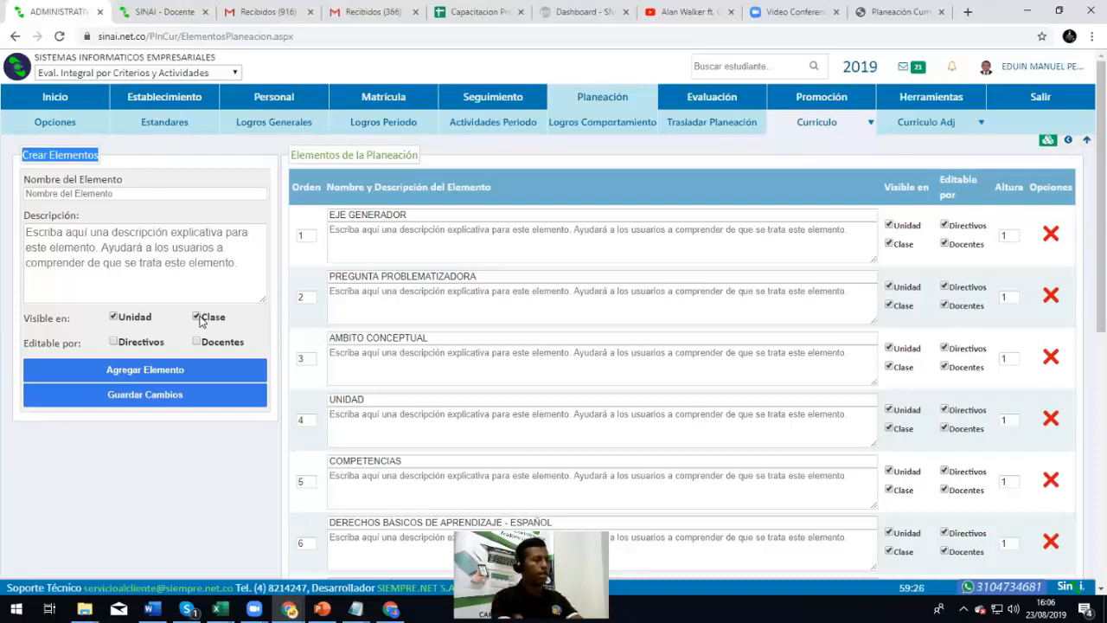
{"action": "left_click", "coordinate": [196, 317]}
{"action": "left_click", "coordinate": [115, 317]}
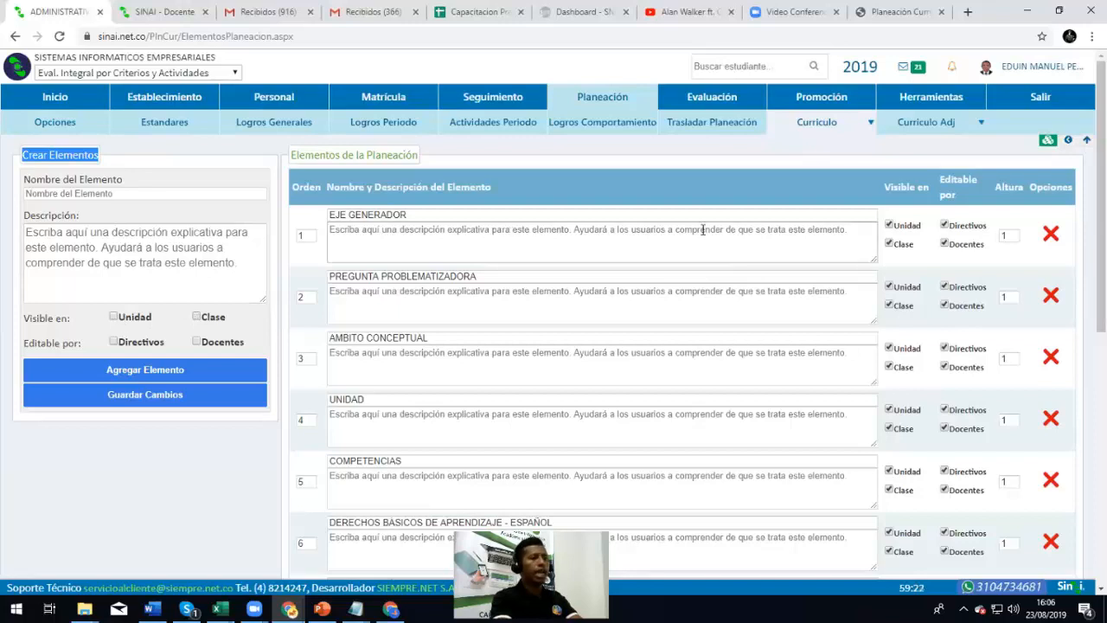
{"action": "left_click", "coordinate": [411, 216]}
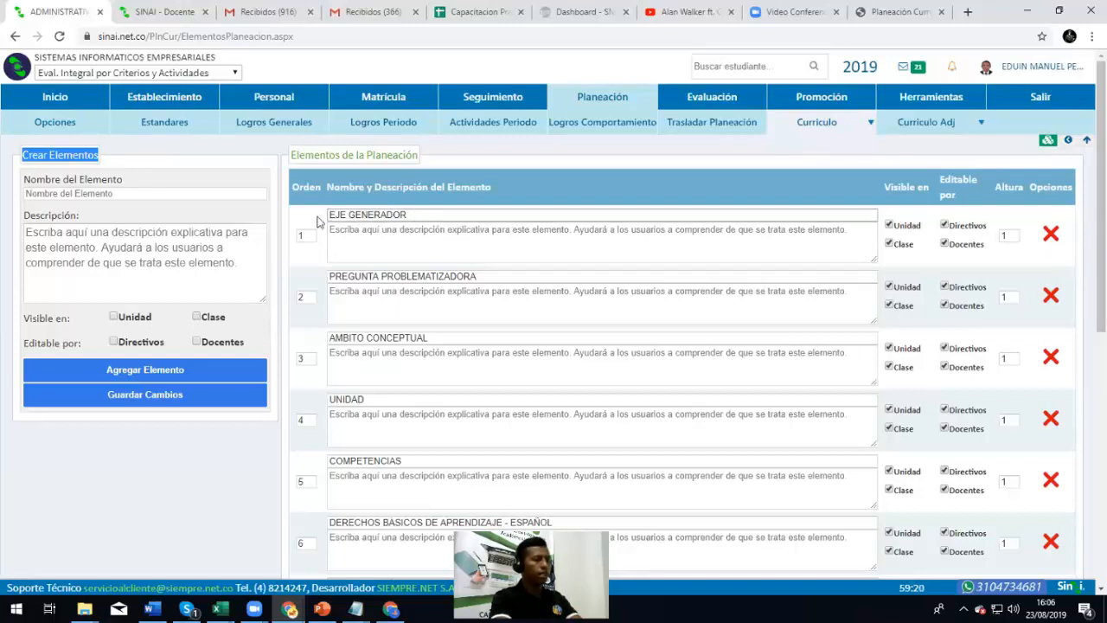
{"action": "left_click_drag", "start_coordinate": [318, 223], "coordinate": [310, 221]}
{"action": "left_click", "coordinate": [529, 215]}
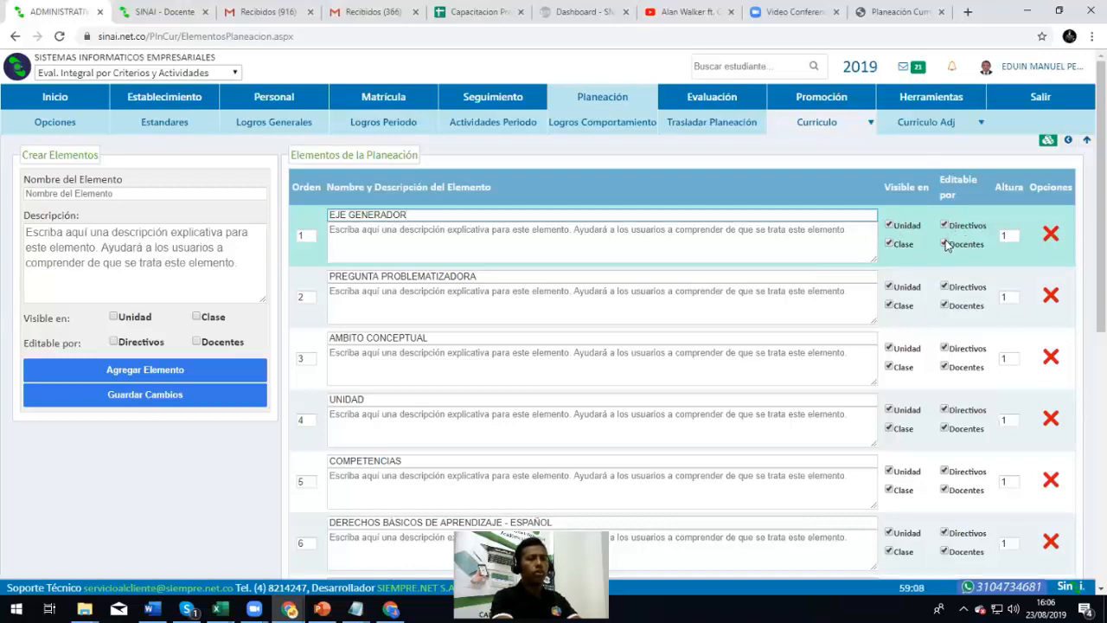
{"action": "double_click", "coordinate": [1005, 235]}
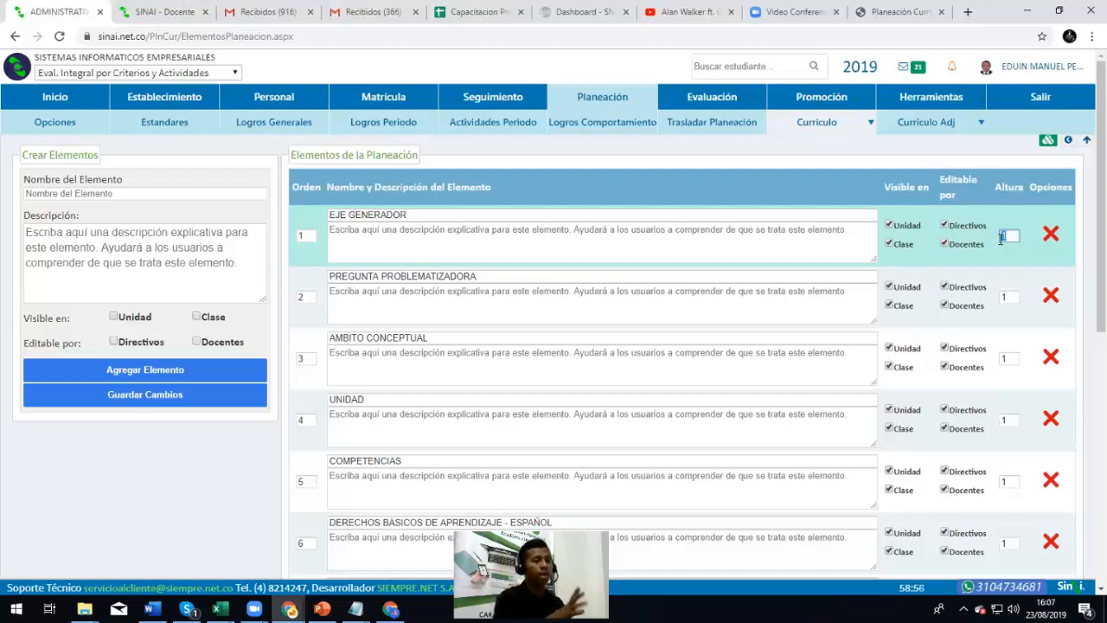
{"action": "left_click", "coordinate": [1007, 185]}
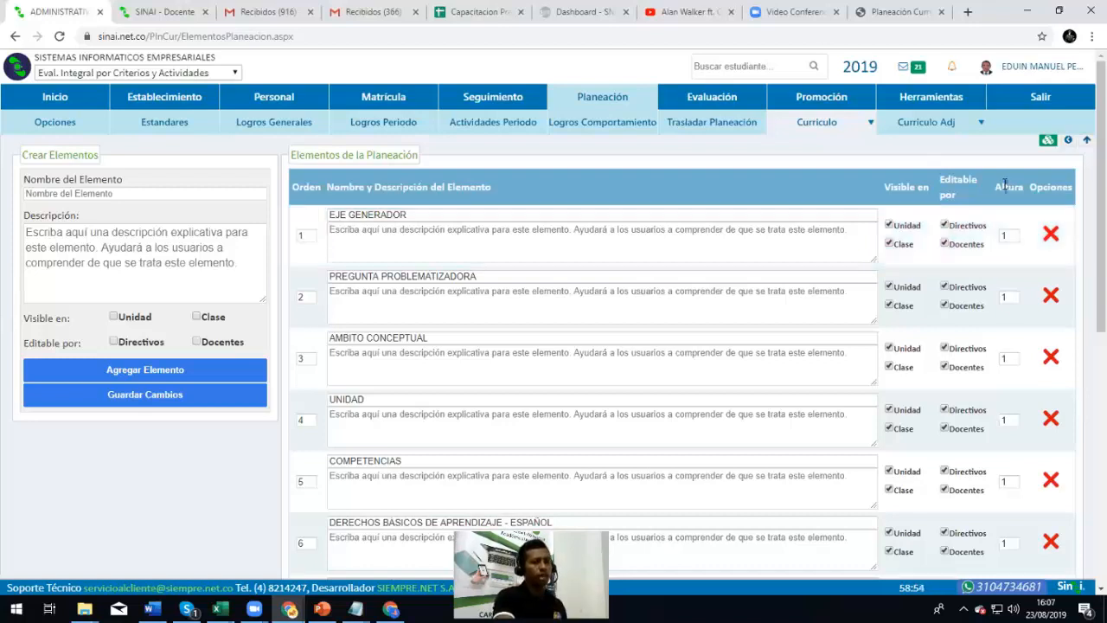
{"action": "double_click", "coordinate": [1008, 186]}
{"action": "left_click", "coordinate": [336, 276]}
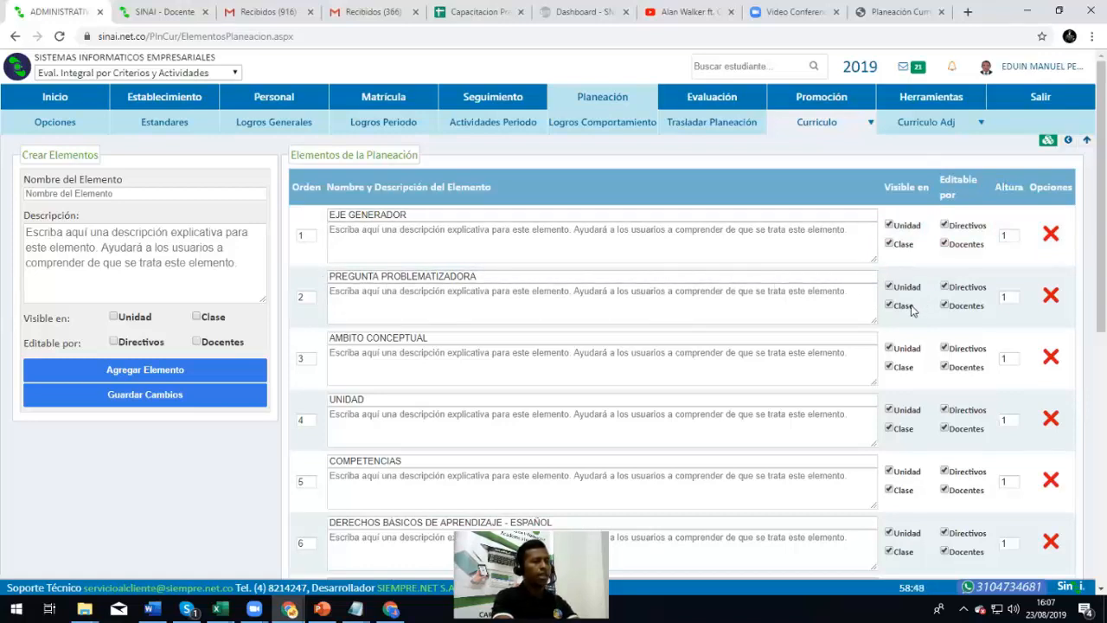
Delete row 13, RECURSOS, from the planning elements list and confirm the deletion
{"action": "scroll", "coordinate": [909, 308], "scroll_direction": "down", "scroll_amount": 1}
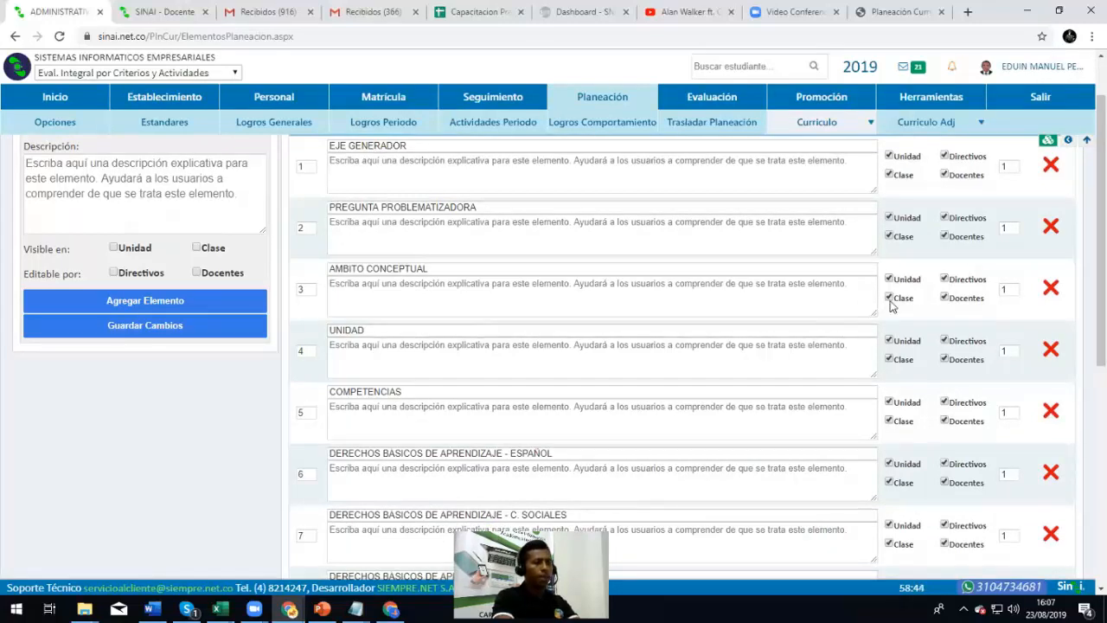
{"action": "scroll", "coordinate": [897, 312], "scroll_direction": "down", "scroll_amount": 5}
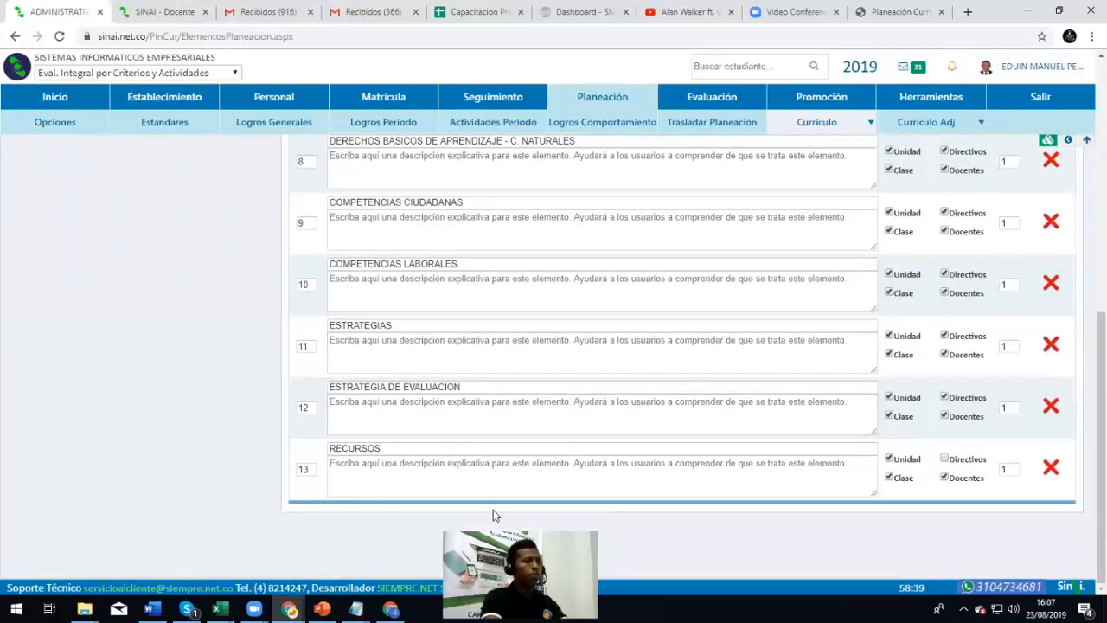
{"action": "key", "text": "ctrl+minus"}
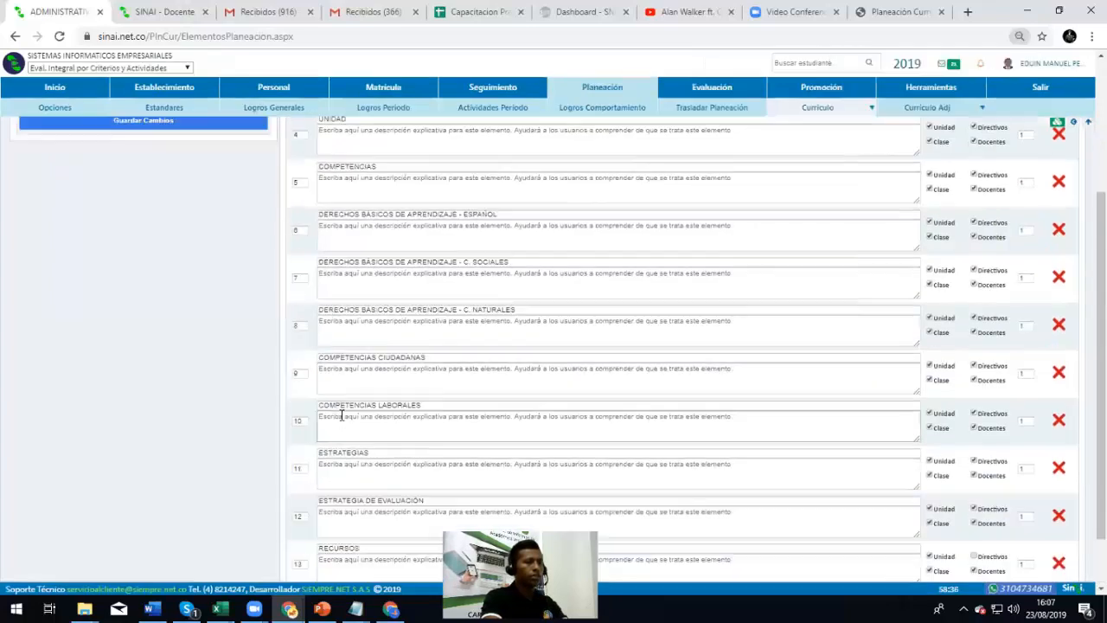
{"action": "key", "text": "ctrl+minus"}
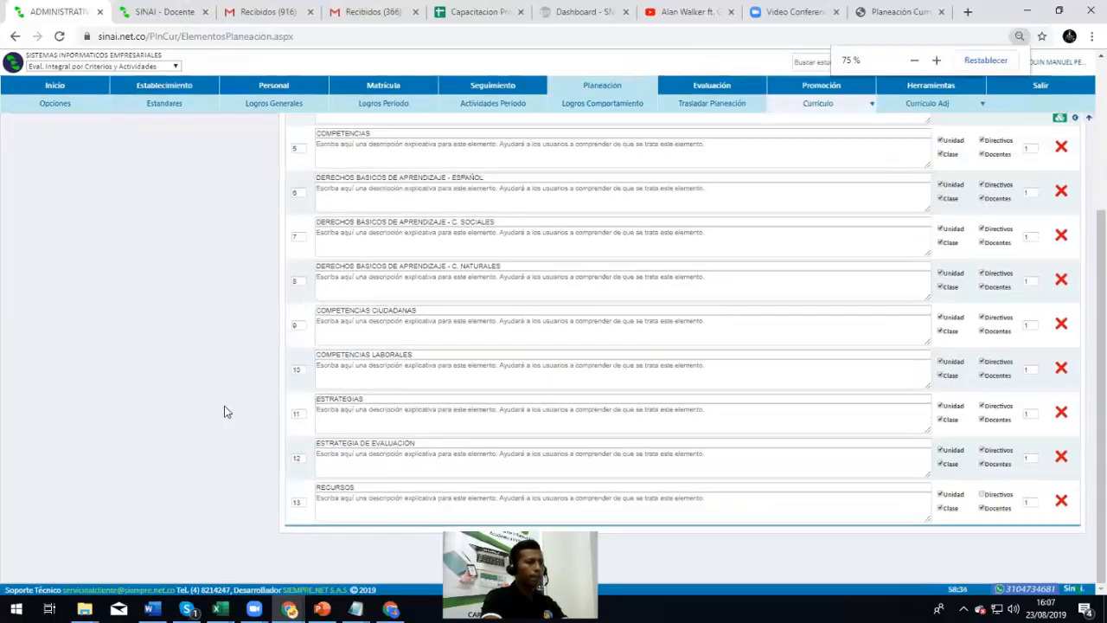
{"action": "key", "text": "ctrl+minus"}
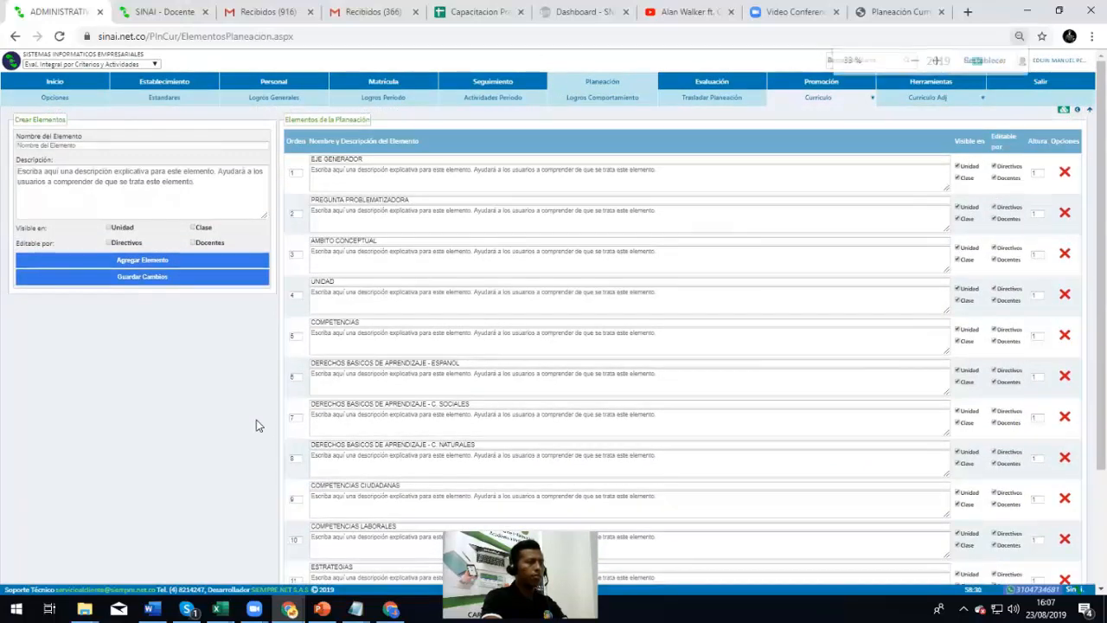
{"action": "key", "text": "ctrl+plus"}
{"action": "key", "text": "ctrl+plus"}
{"action": "key", "text": "ctrl+plus"}
{"action": "key", "text": "ctrl+plus"}
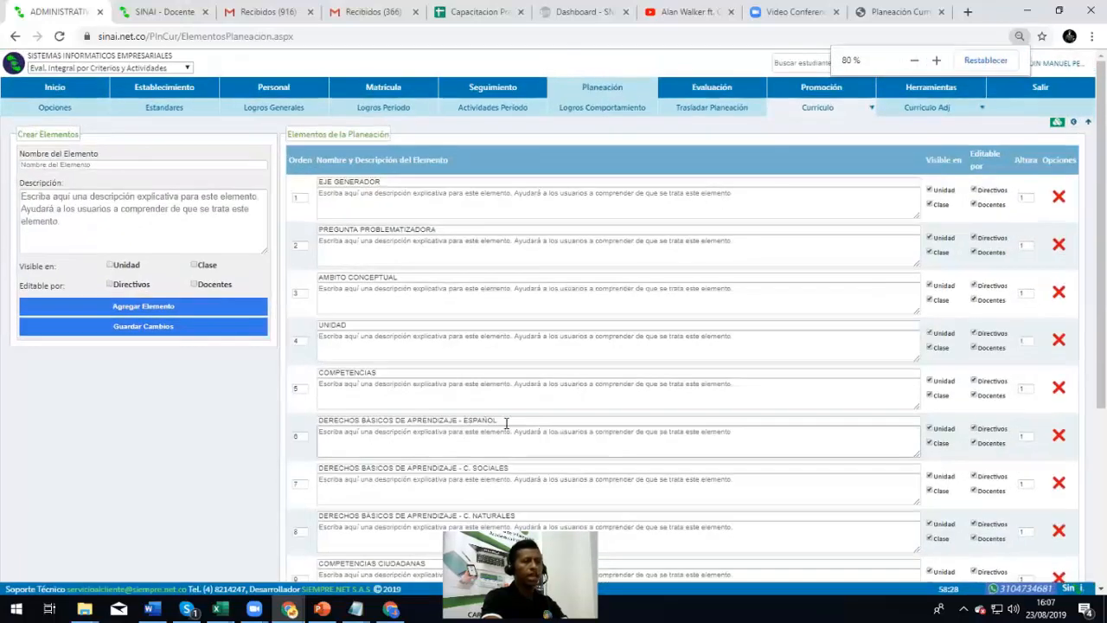
{"action": "key", "text": "ctrl+plus"}
{"action": "key", "text": "ctrl+plus"}
{"action": "scroll", "coordinate": [408, 395], "scroll_direction": "down", "scroll_amount": 5}
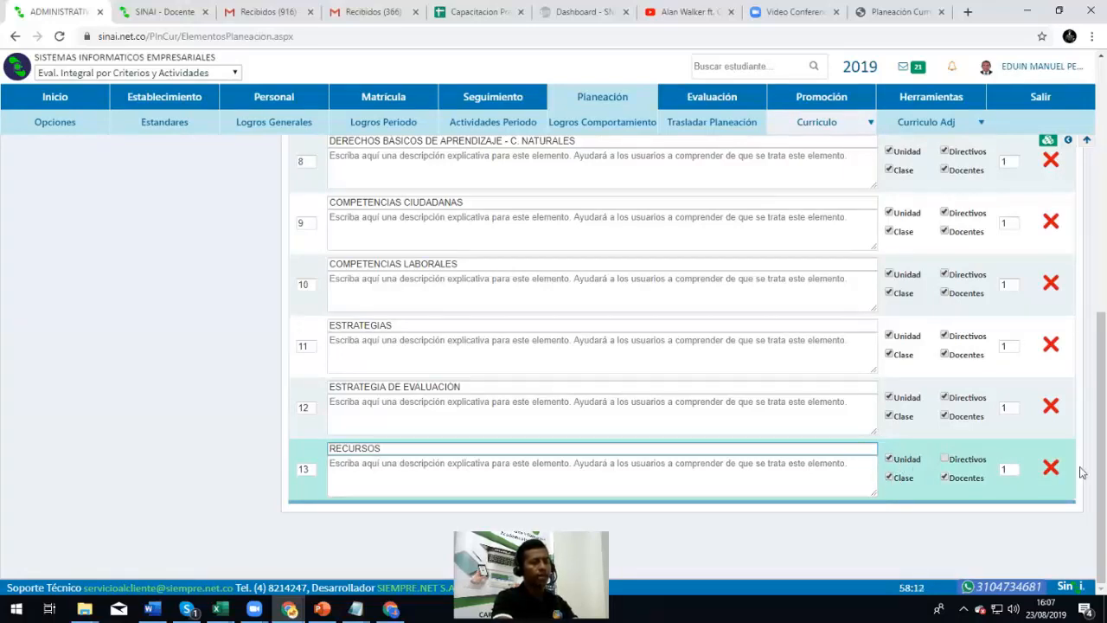
{"action": "left_click", "coordinate": [1052, 469]}
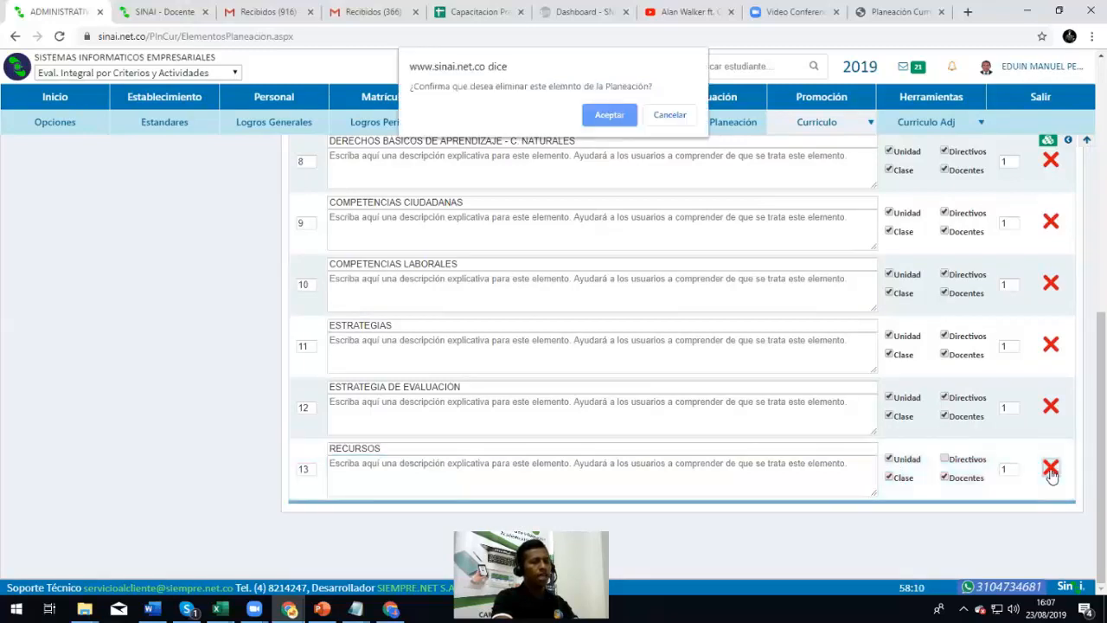
{"action": "left_click", "coordinate": [609, 116]}
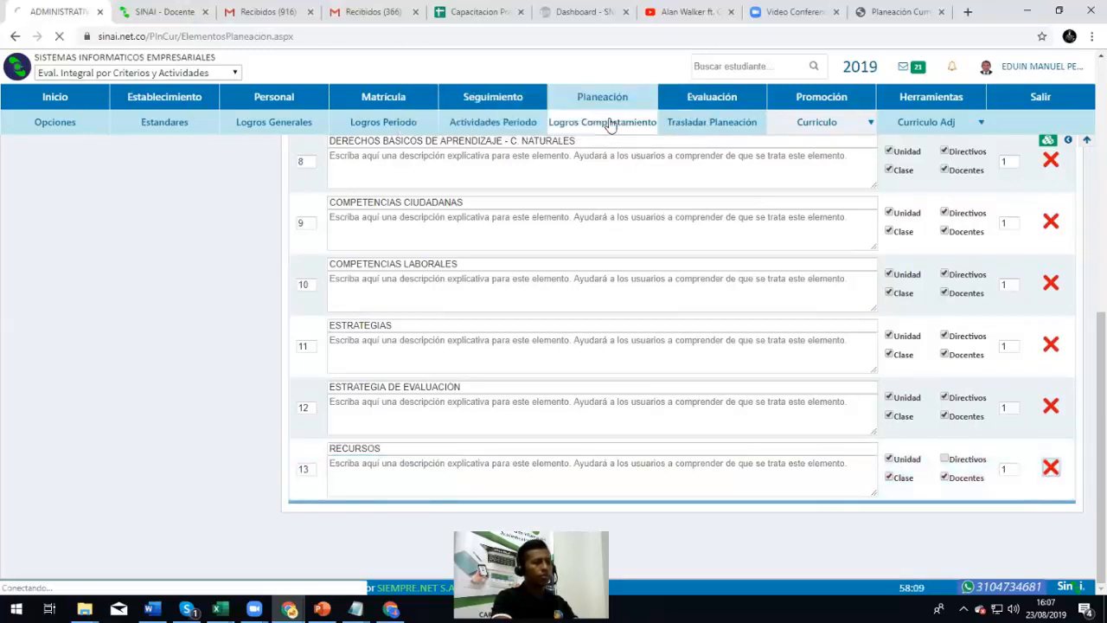
{"action": "scroll", "coordinate": [623, 324], "scroll_direction": "down", "scroll_amount": 6}
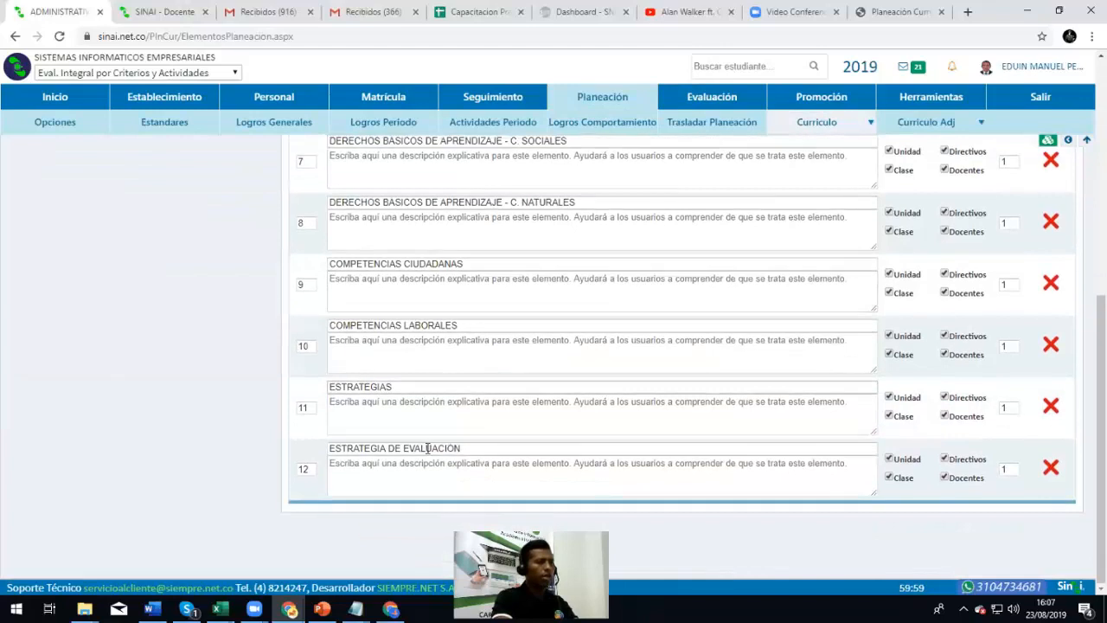
{"action": "scroll", "coordinate": [425, 428], "scroll_direction": "up", "scroll_amount": 6}
{"action": "scroll", "coordinate": [425, 416], "scroll_direction": "up", "scroll_amount": 1}
Name a new element RECURSOS and describe it as the resources used in each class
{"action": "left_click", "coordinate": [115, 193]}
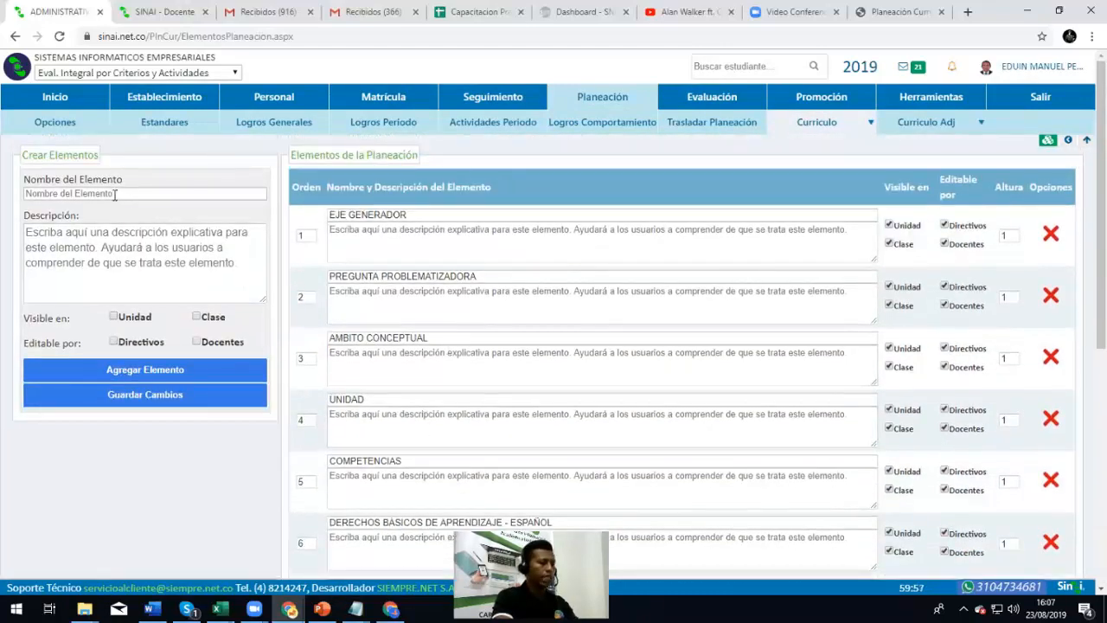
{"action": "type", "text": "RECURSOS"}
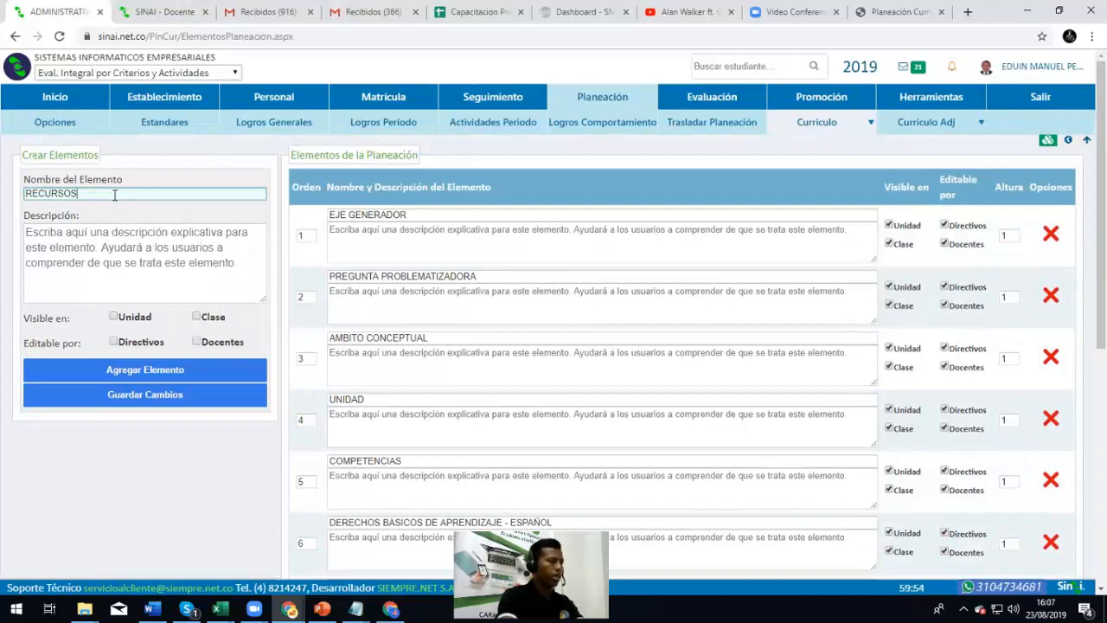
{"action": "left_click", "coordinate": [109, 257]}
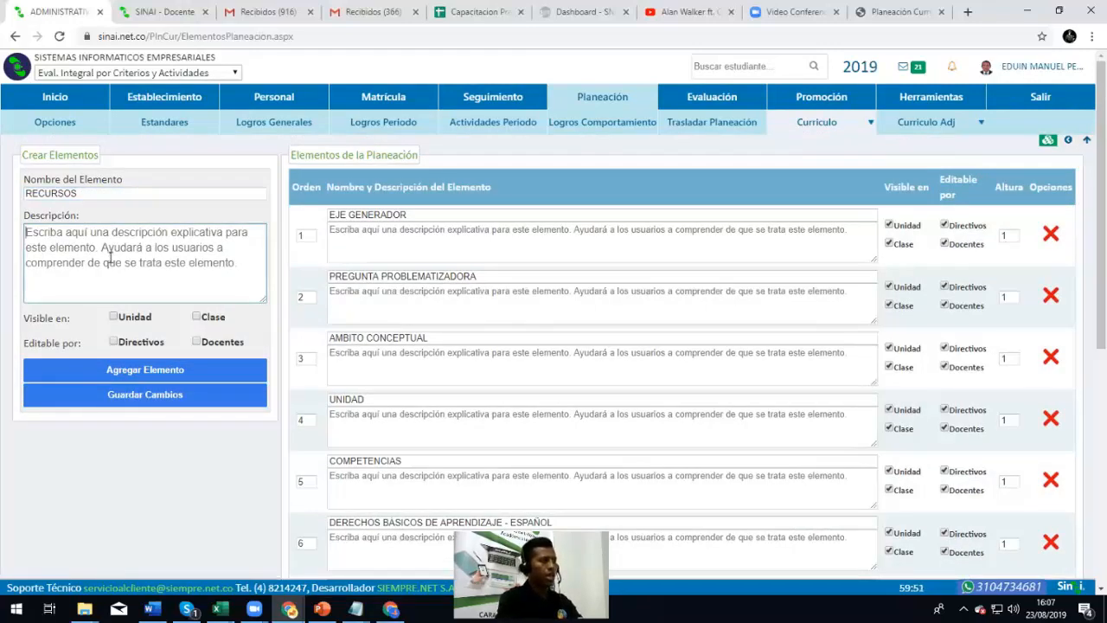
{"action": "type", "text": "Los recue"}
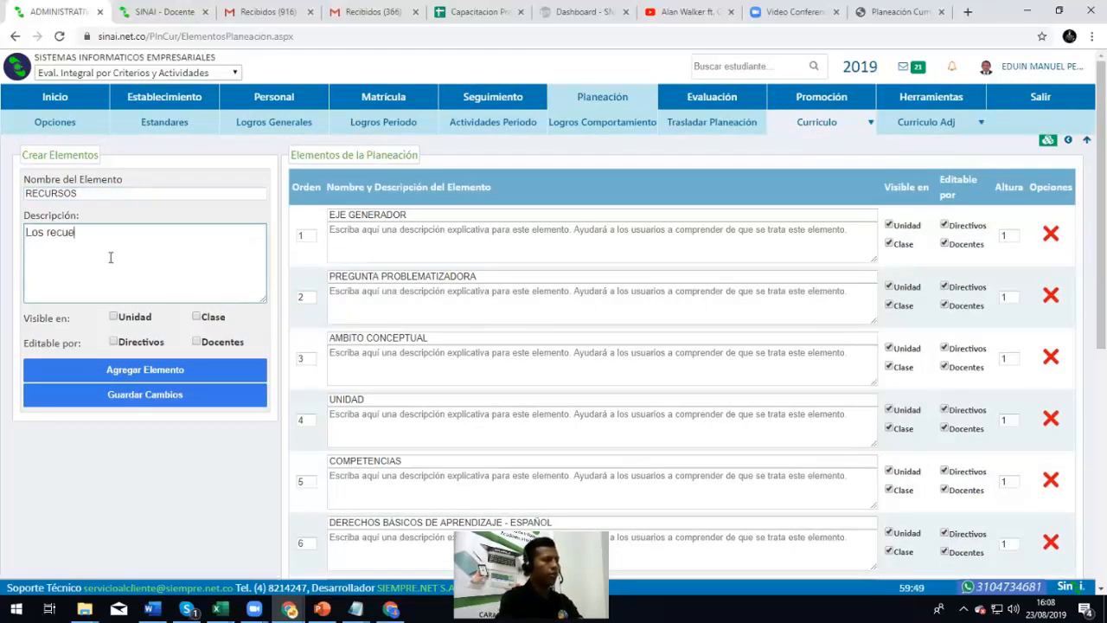
{"action": "key", "text": "BackSpace"}
{"action": "type", "text": "rsos "}
{"action": "type", "text": "que se u"}
{"action": "type", "text": "tiliza"}
{"action": "type", "text": "en la realiz"}
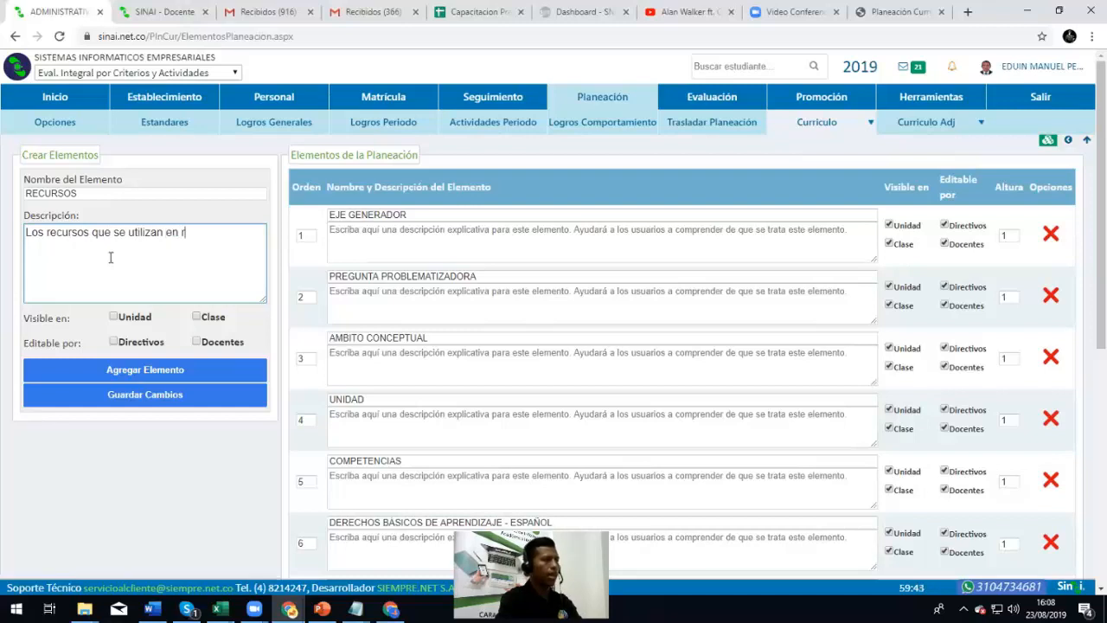
{"action": "type", "text": "aci"}
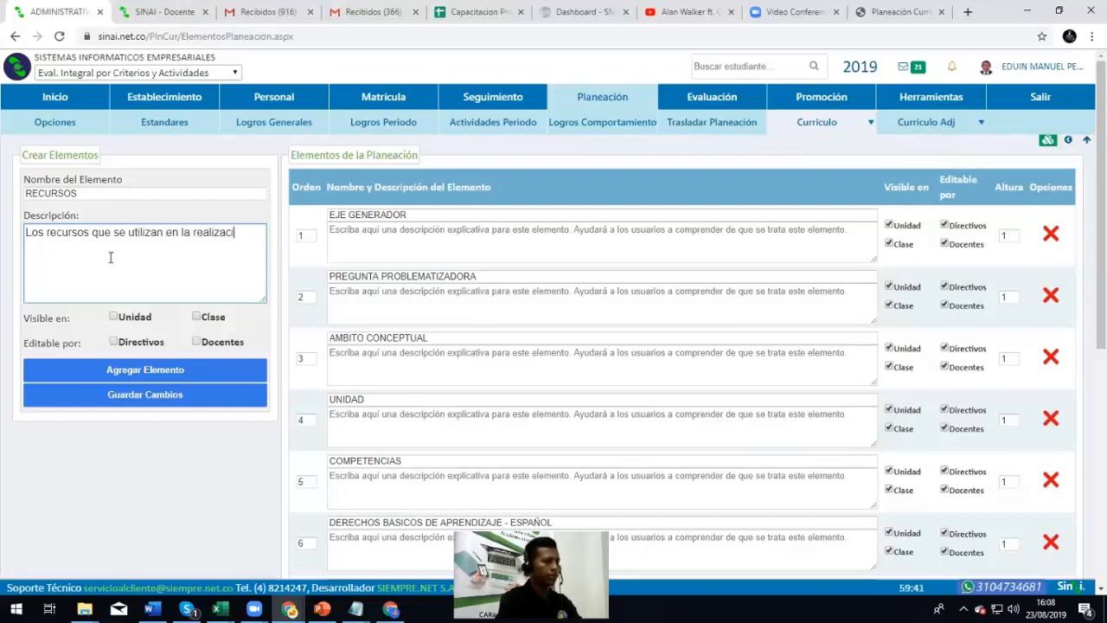
{"action": "type", "text": "ón de cada clase."}
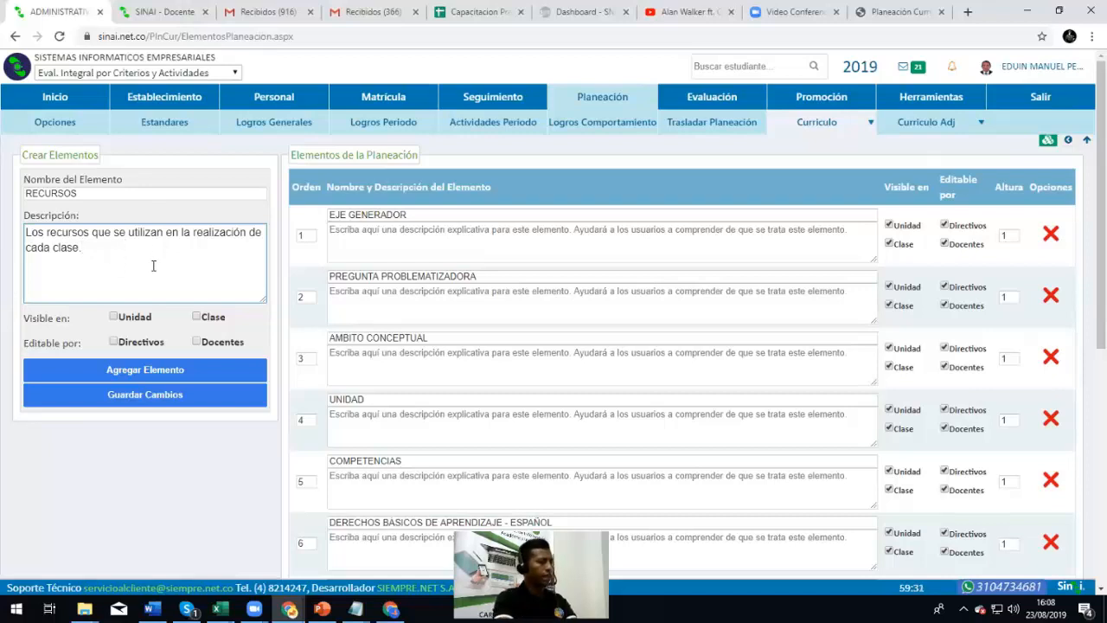
Make RECURSOS visible in Clase, editable by Directivos and Docentes, and add it
{"action": "left_click", "coordinate": [200, 317]}
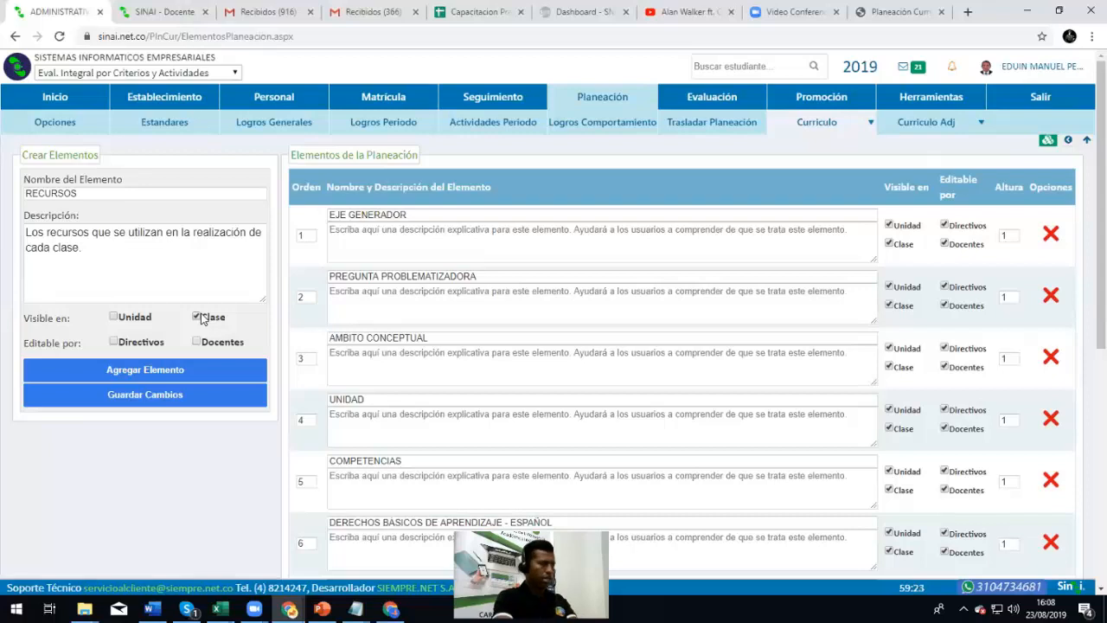
{"action": "left_click", "coordinate": [119, 346]}
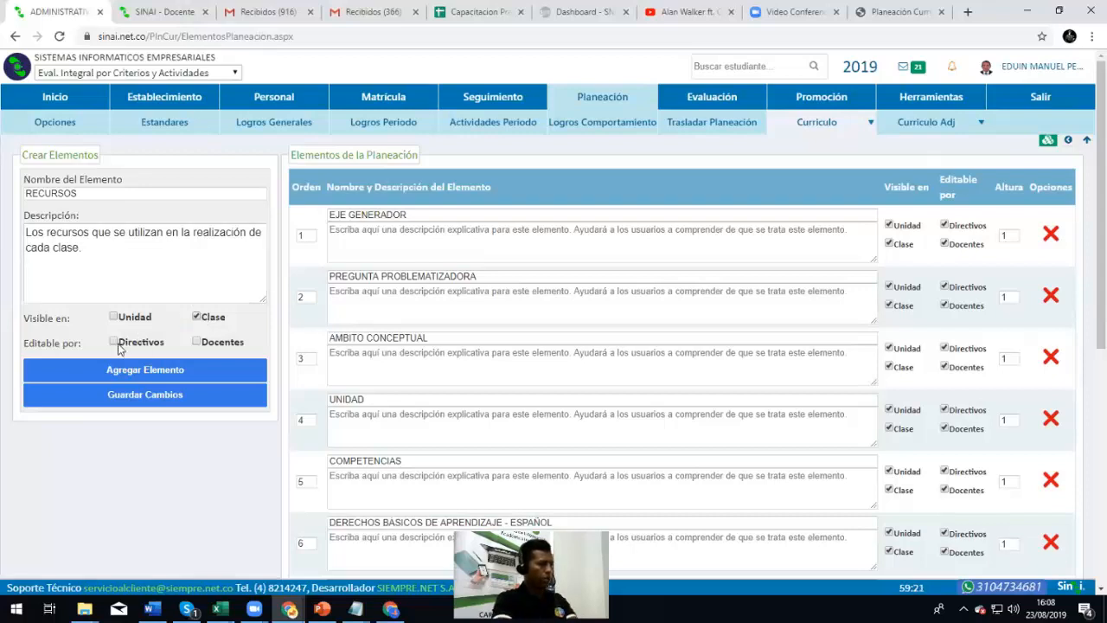
{"action": "left_click", "coordinate": [196, 342]}
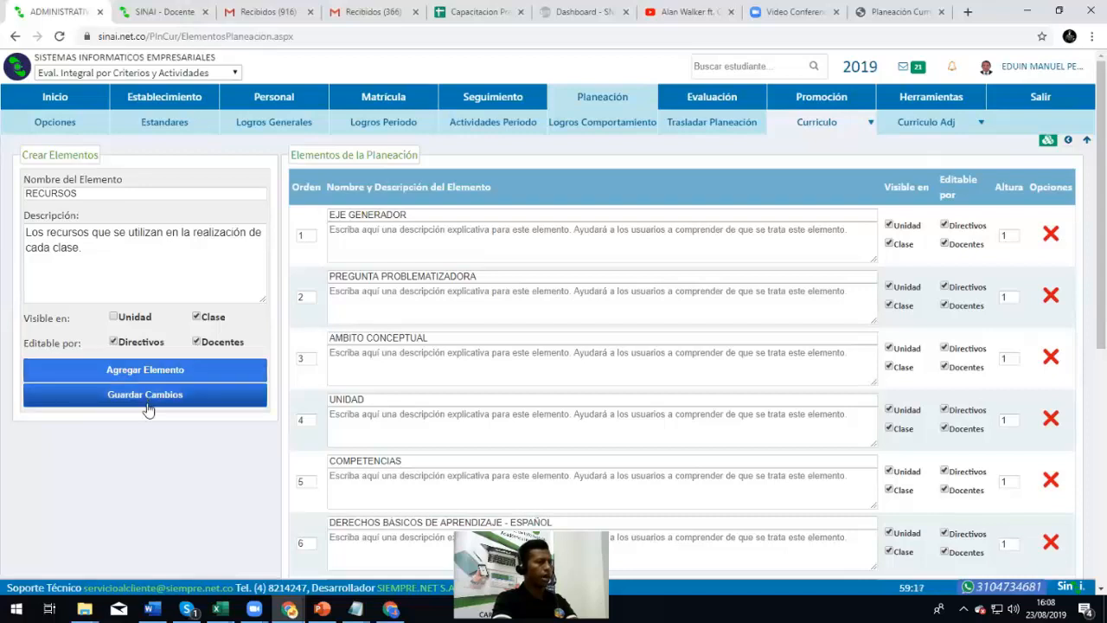
{"action": "left_click", "coordinate": [171, 371]}
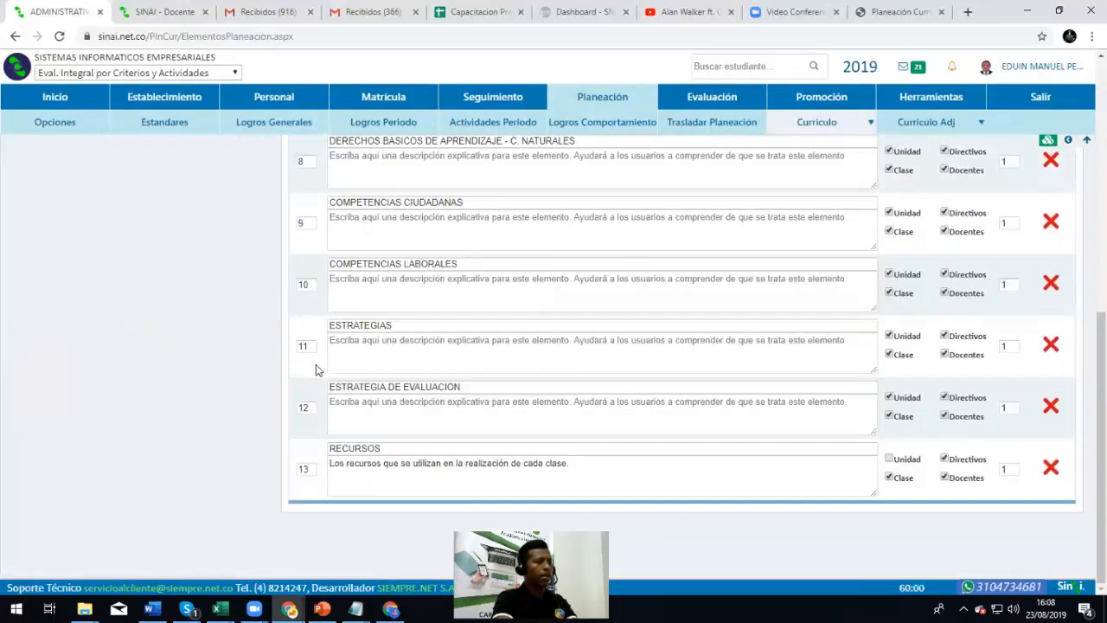
{"action": "left_click", "coordinate": [364, 464]}
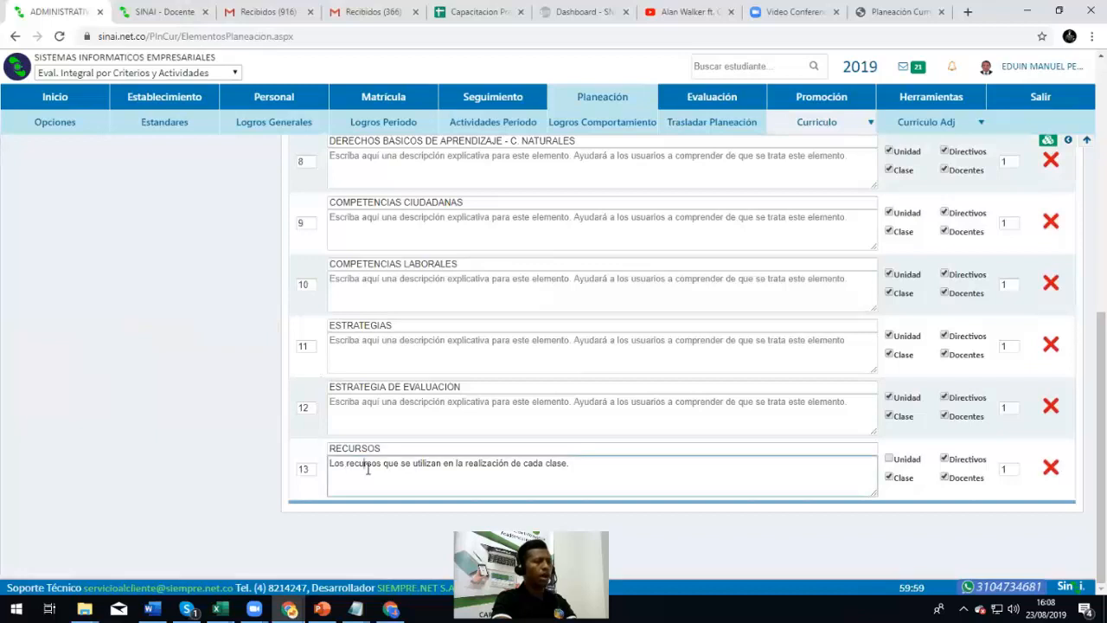
Untick Unidad on row 13 RECURSOS so it shows only in classes, then review the list
{"action": "left_click", "coordinate": [890, 458]}
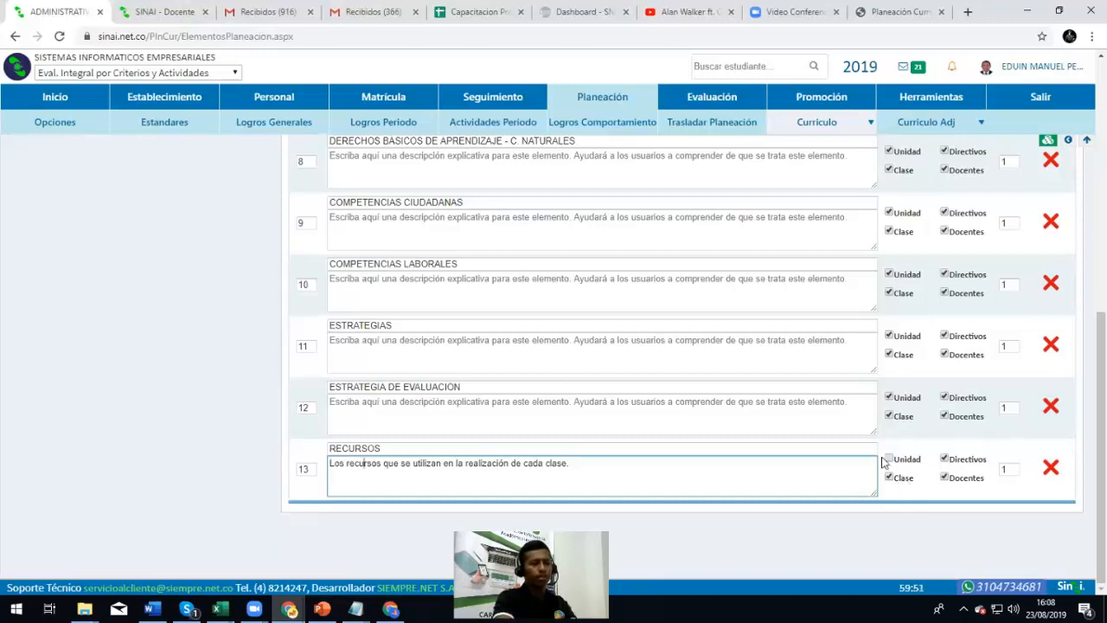
{"action": "left_click", "coordinate": [459, 406]}
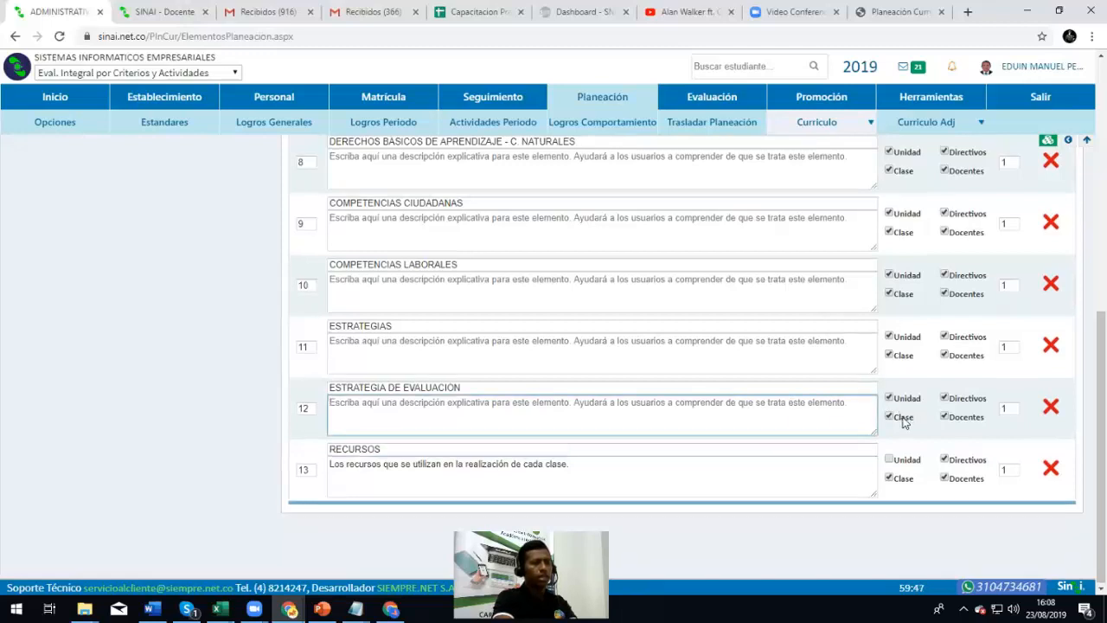
{"action": "scroll", "coordinate": [894, 415], "scroll_direction": "up", "scroll_amount": 6}
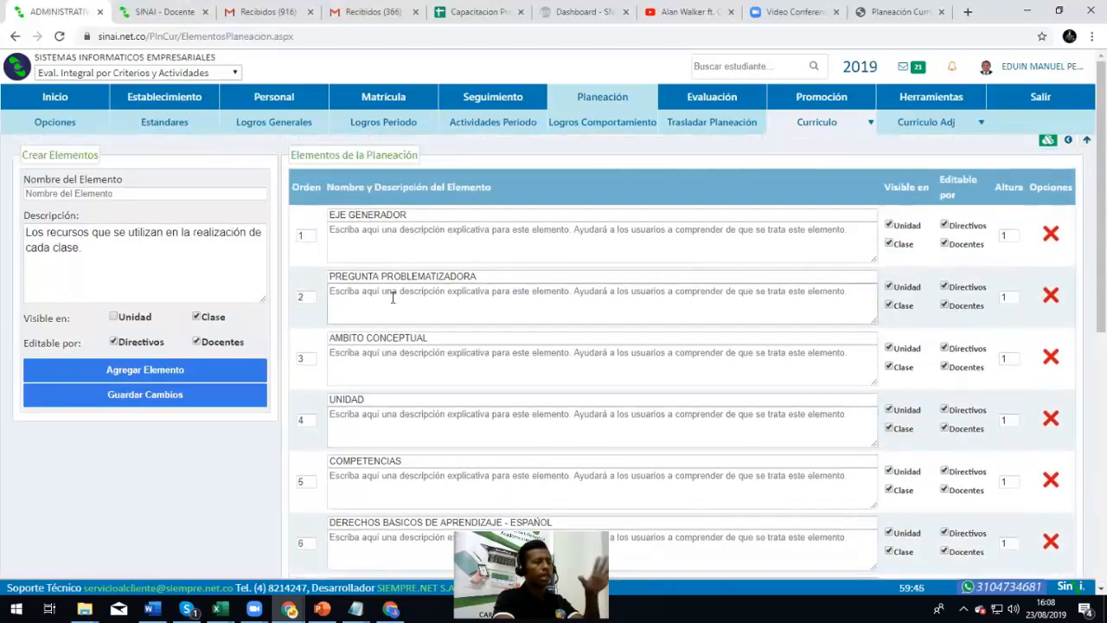
{"action": "scroll", "coordinate": [392, 301], "scroll_direction": "down", "scroll_amount": 5}
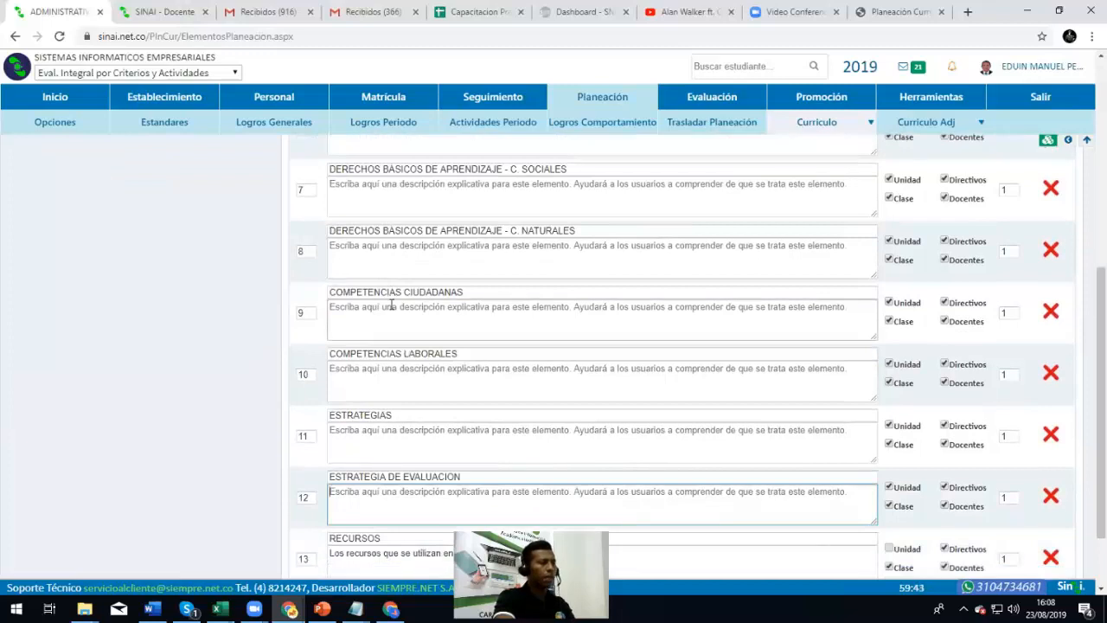
{"action": "scroll", "coordinate": [391, 307], "scroll_direction": "down", "scroll_amount": 1}
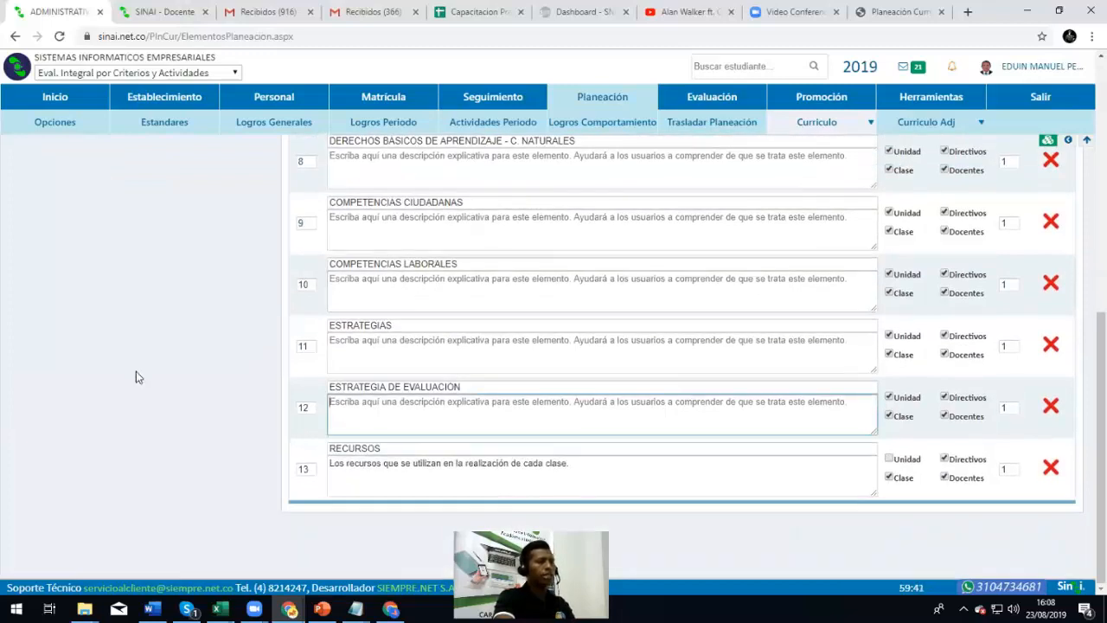
{"action": "scroll", "coordinate": [136, 375], "scroll_direction": "up", "scroll_amount": 4}
{"action": "scroll", "coordinate": [139, 377], "scroll_direction": "up", "scroll_amount": 2}
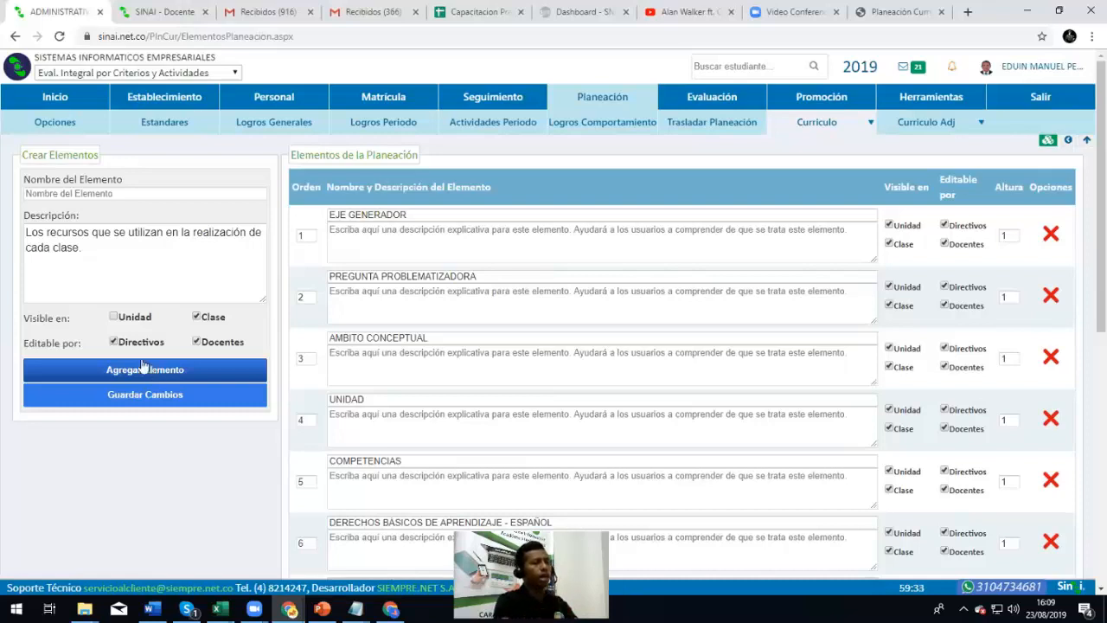
{"action": "scroll", "coordinate": [432, 337], "scroll_direction": "down", "scroll_amount": 3}
{"action": "scroll", "coordinate": [458, 338], "scroll_direction": "down", "scroll_amount": 3}
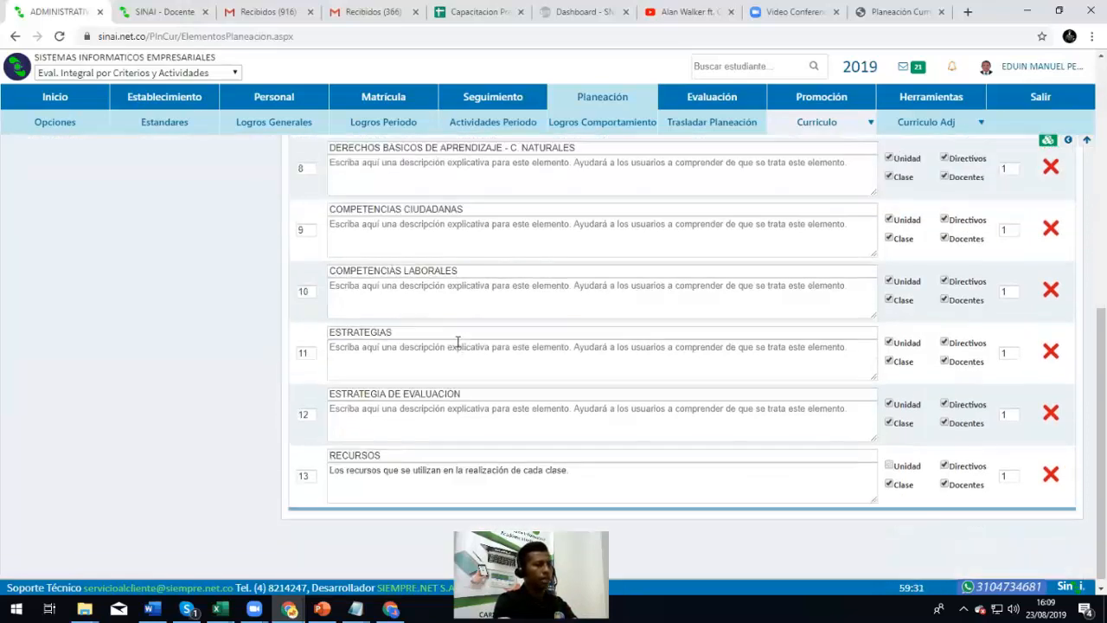
{"action": "scroll", "coordinate": [458, 340], "scroll_direction": "up", "scroll_amount": 6}
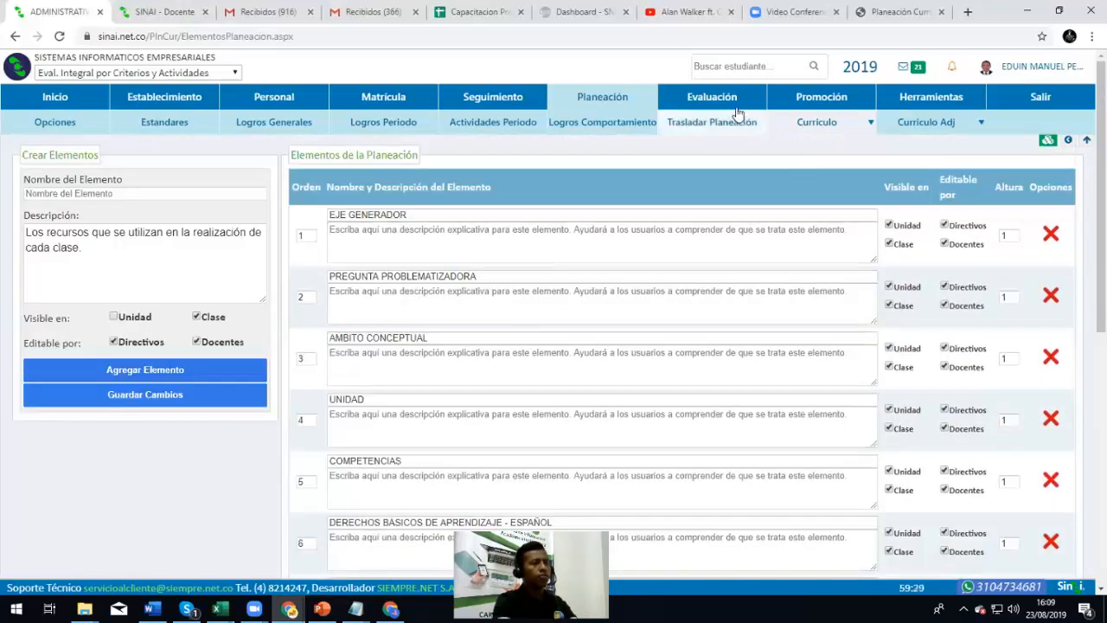
{"action": "left_click", "coordinate": [815, 121]}
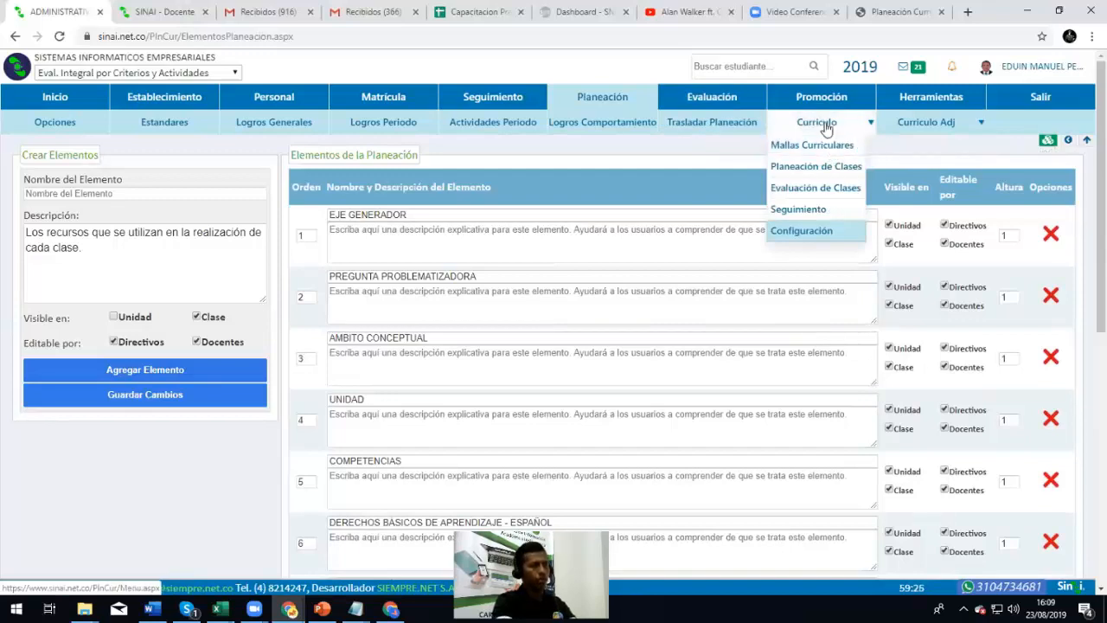
Go to Mallas Curriculares and select CIENCIAS NATURALES Y EDUCACION AMBIENTAL as the subject
{"action": "left_click", "coordinate": [826, 148]}
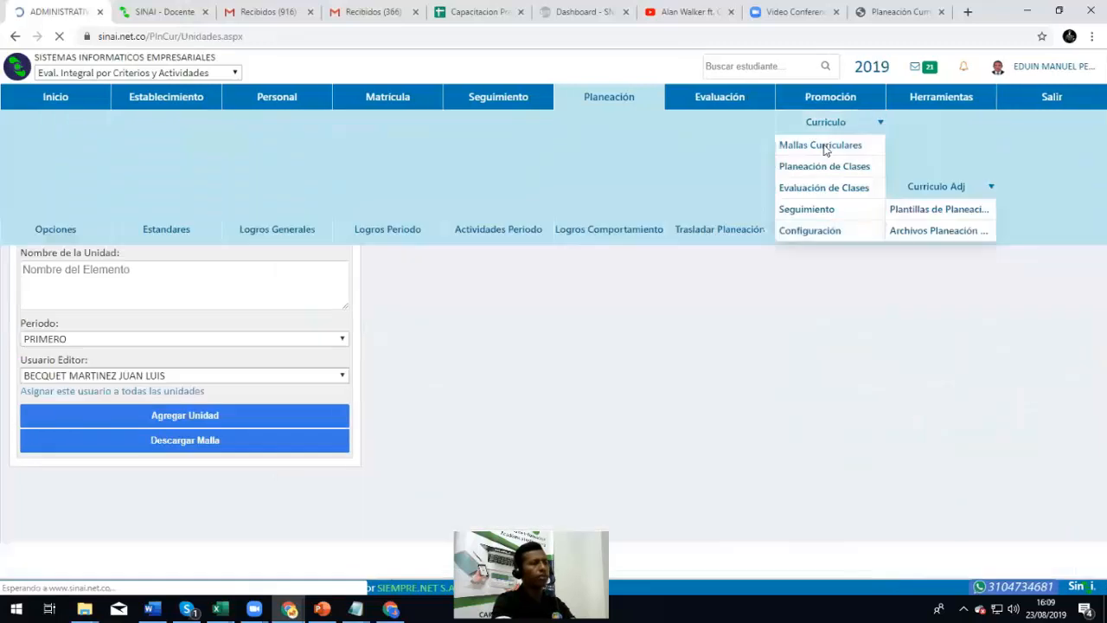
{"action": "left_click", "coordinate": [131, 199]}
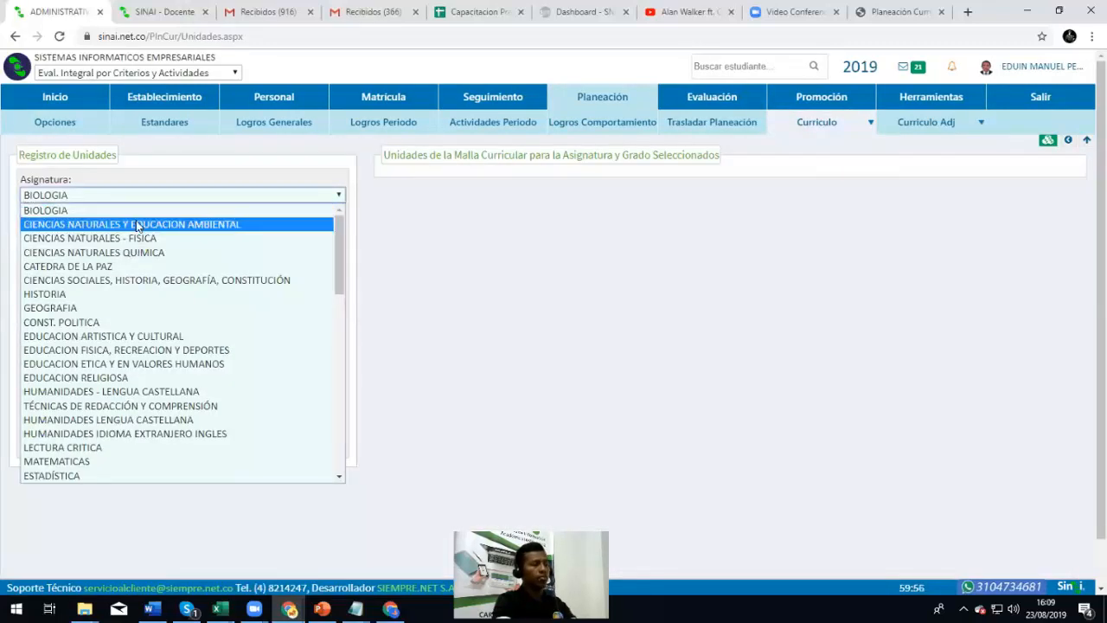
{"action": "left_click", "coordinate": [138, 225]}
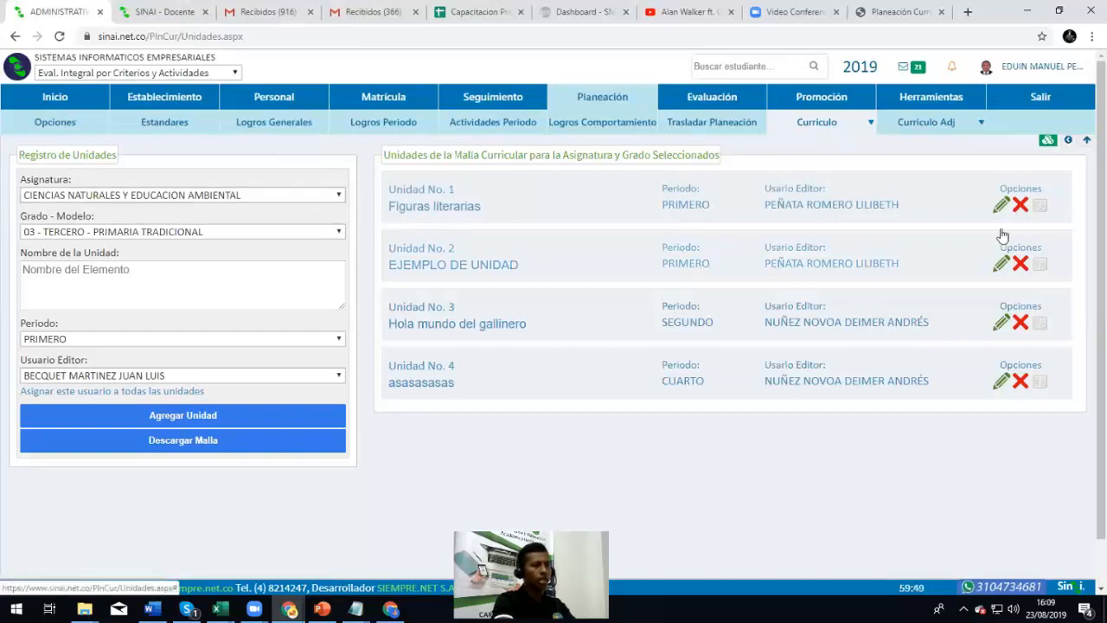
Delete Unidad No. 1 through No. 4, confirming each deletion with Aceptar
{"action": "left_click", "coordinate": [1020, 207]}
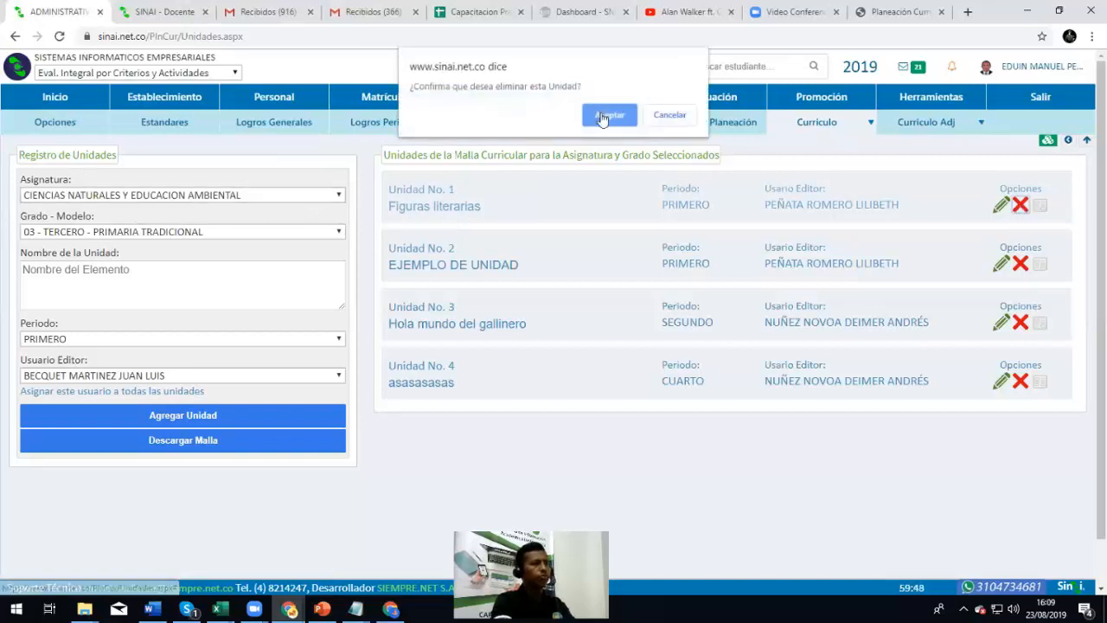
{"action": "left_click", "coordinate": [607, 114]}
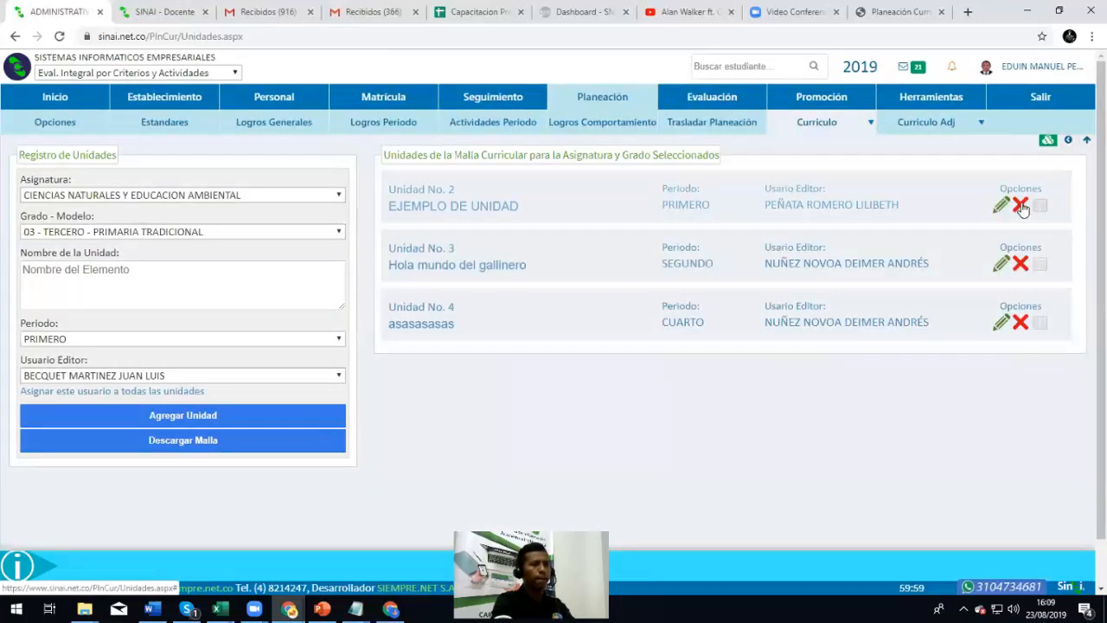
{"action": "left_click", "coordinate": [1021, 206]}
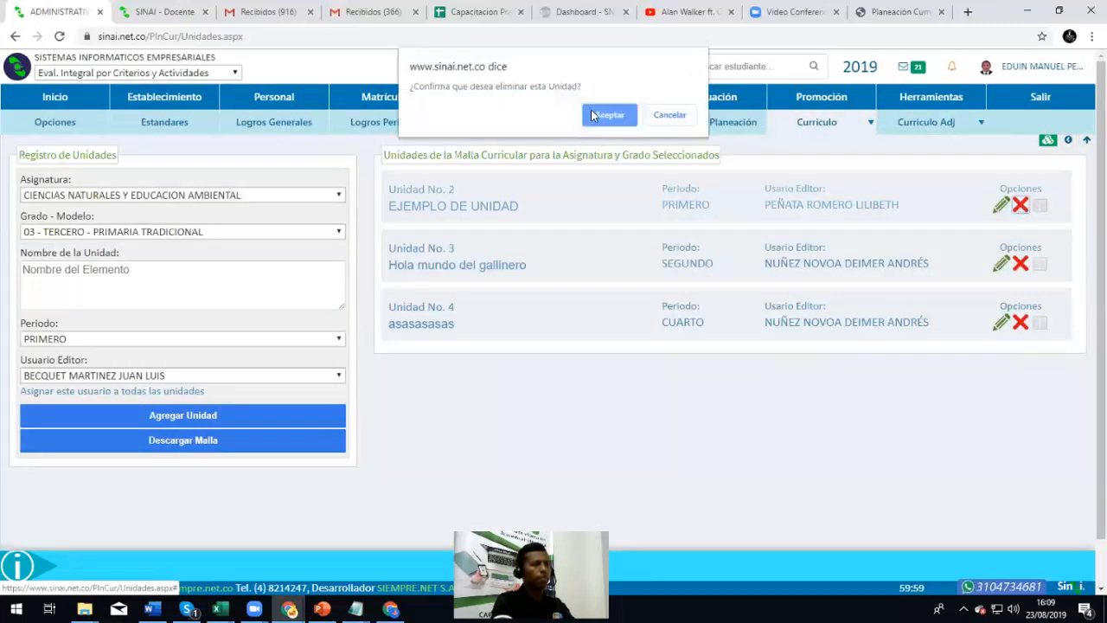
{"action": "left_click", "coordinate": [608, 114]}
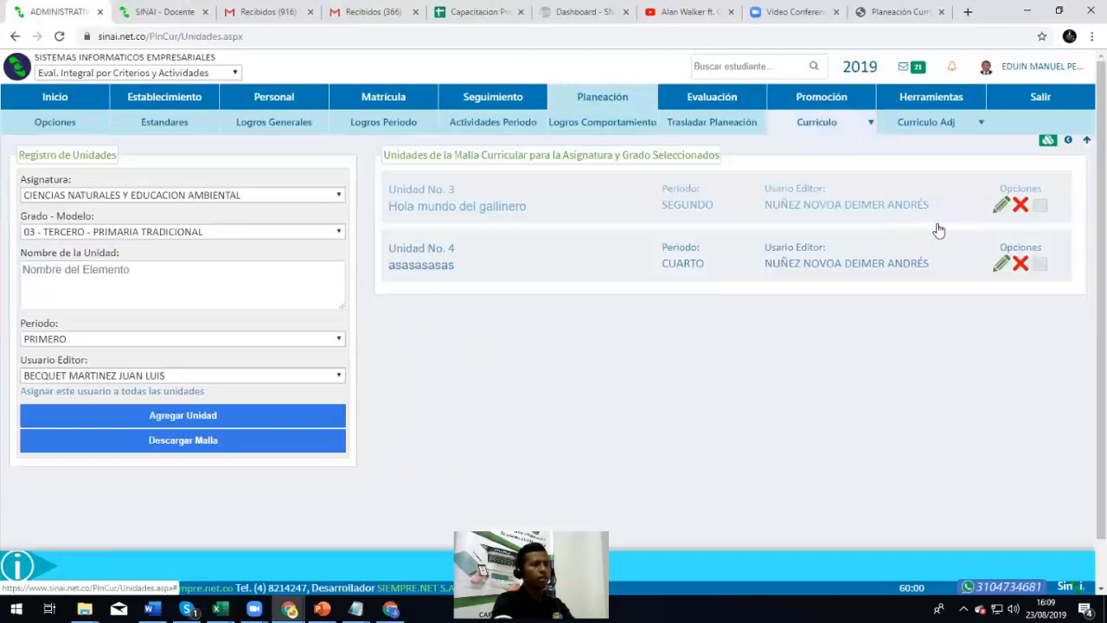
{"action": "left_click", "coordinate": [1021, 206]}
{"action": "left_click", "coordinate": [633, 128]}
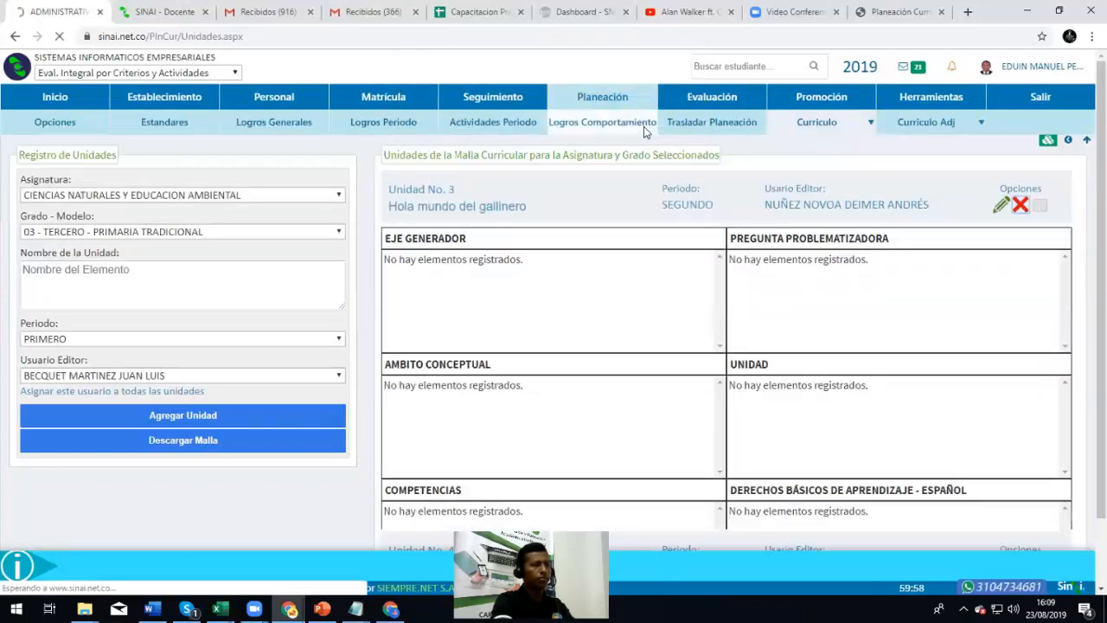
{"action": "left_click", "coordinate": [1021, 206]}
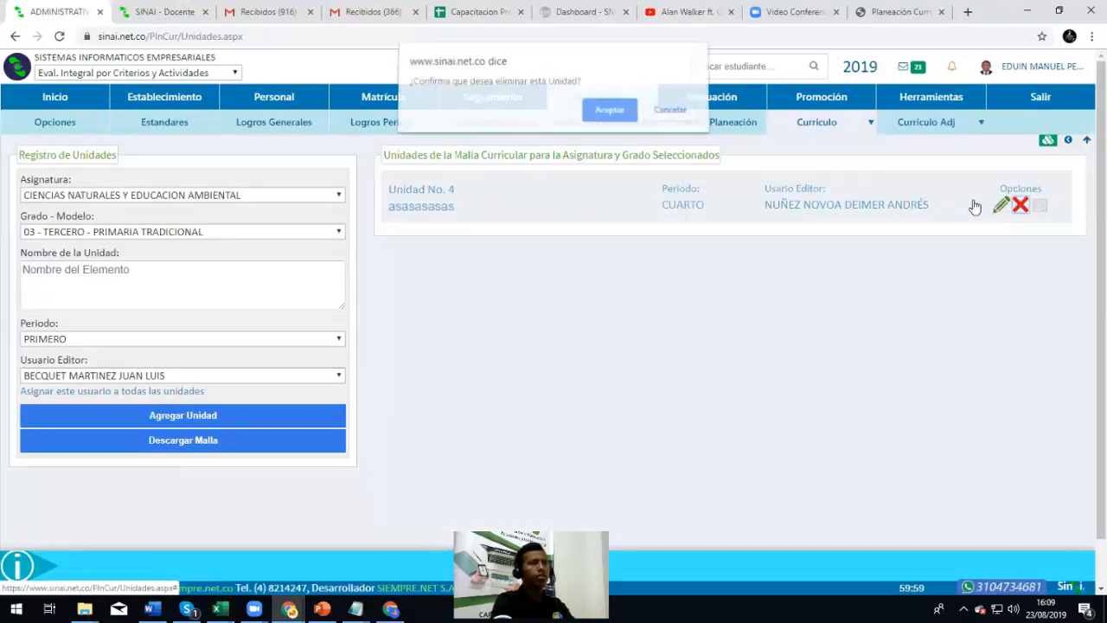
{"action": "left_click", "coordinate": [612, 113]}
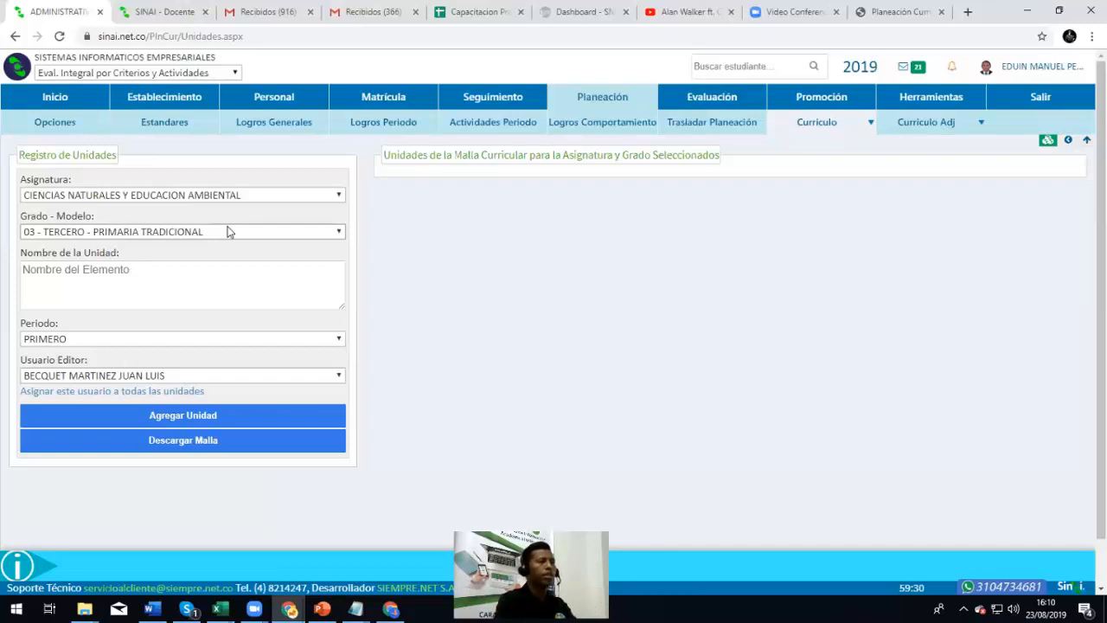
Fill the unit form: grade 01 - PRIMERO - PRIMARIA ESCUELA NUEVA, name 'Seres vivos', period PRIMERO
{"action": "left_click", "coordinate": [162, 194]}
{"action": "left_click", "coordinate": [158, 225]}
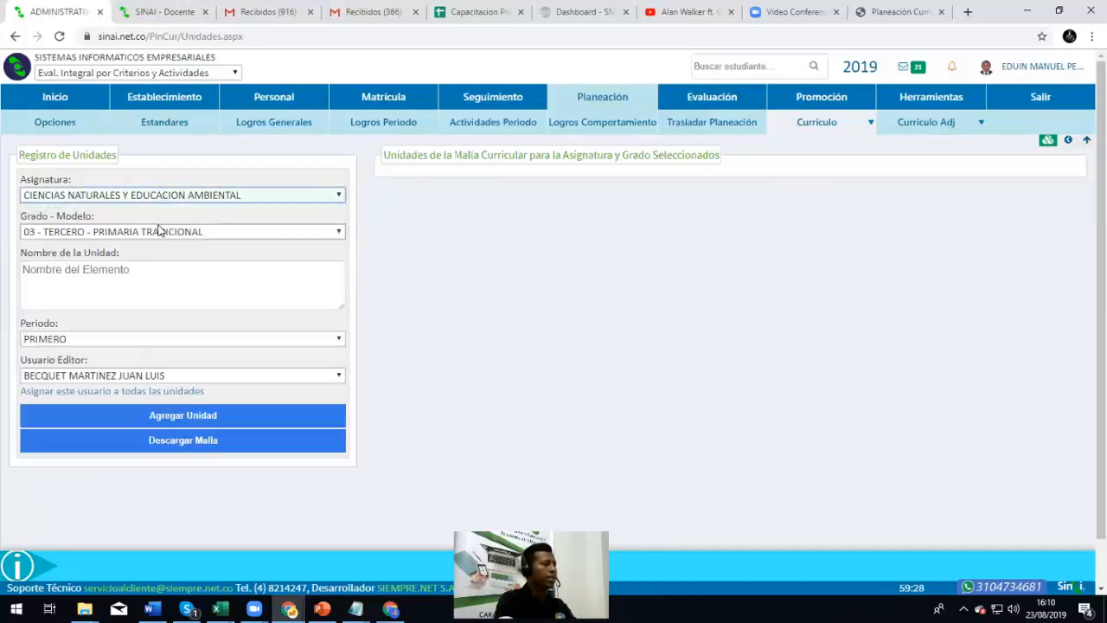
{"action": "left_click", "coordinate": [155, 233]}
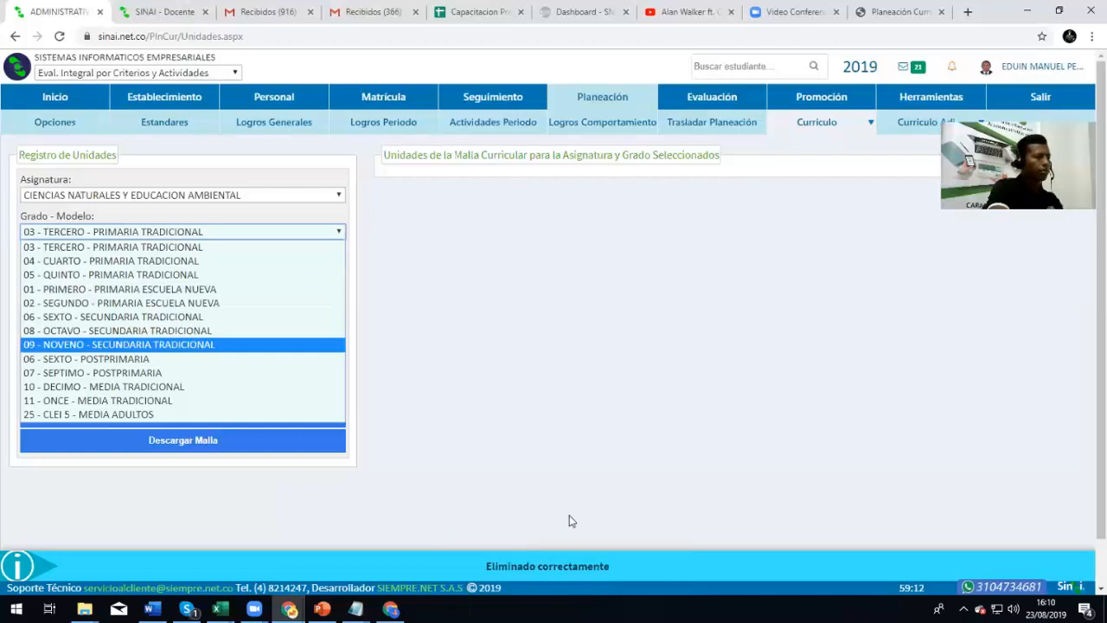
{"action": "left_click", "coordinate": [177, 296]}
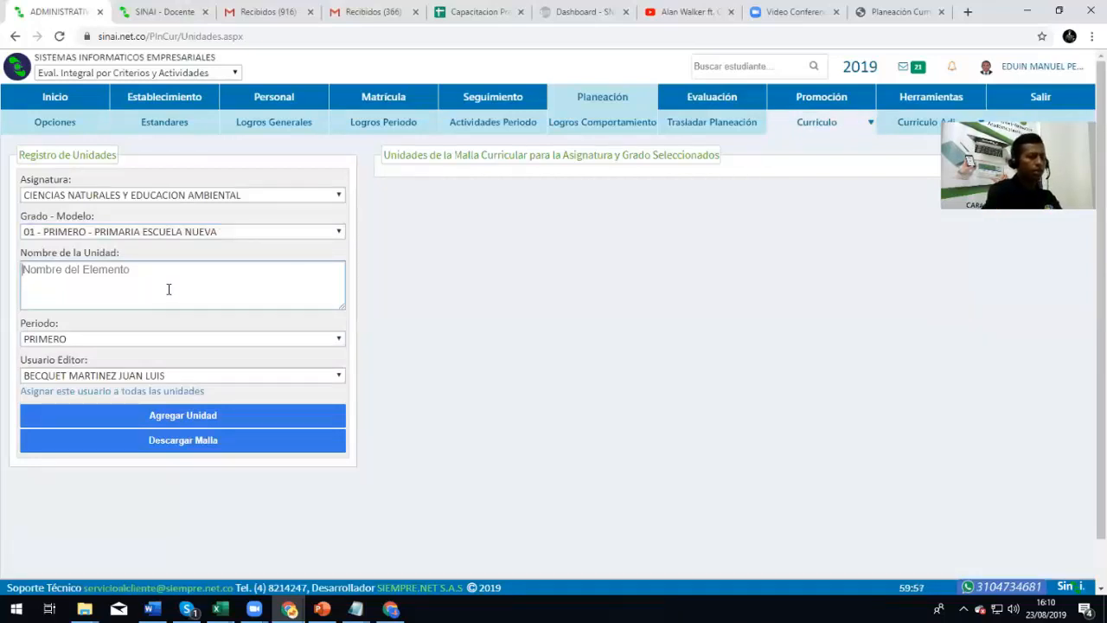
{"action": "type", "text": "Seres v"}
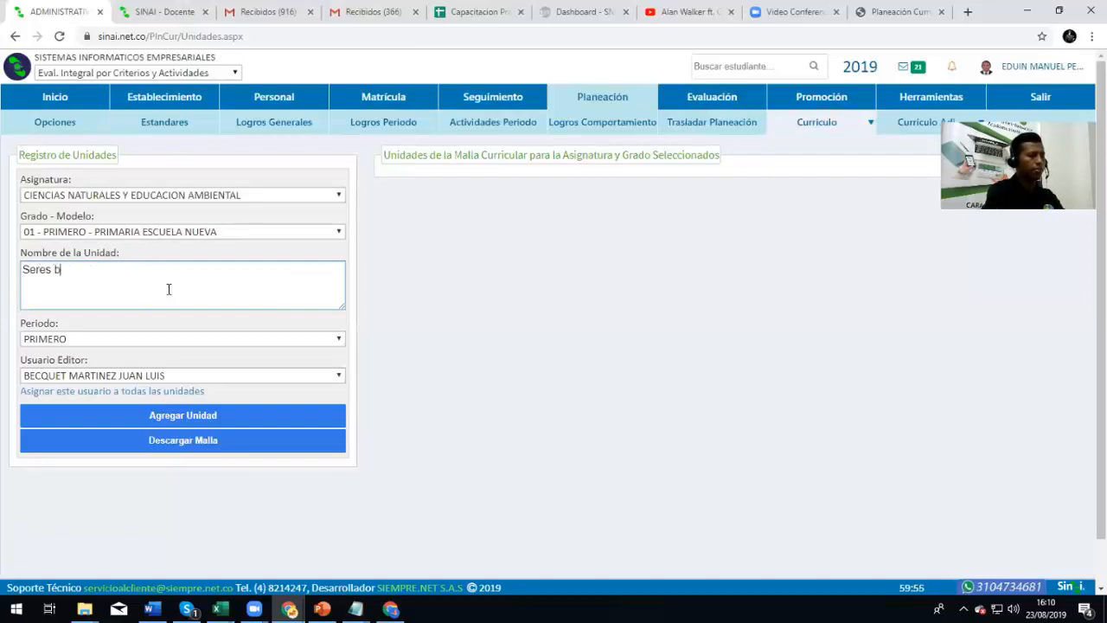
{"action": "type", "text": "ivos"}
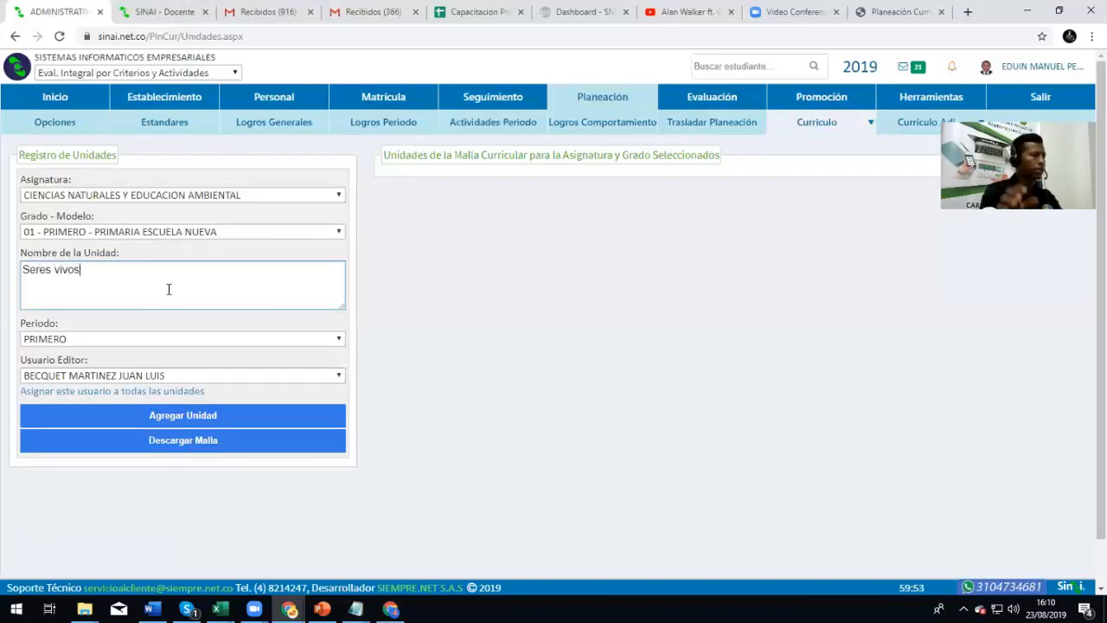
{"action": "left_click", "coordinate": [58, 337]}
{"action": "left_click", "coordinate": [65, 357]}
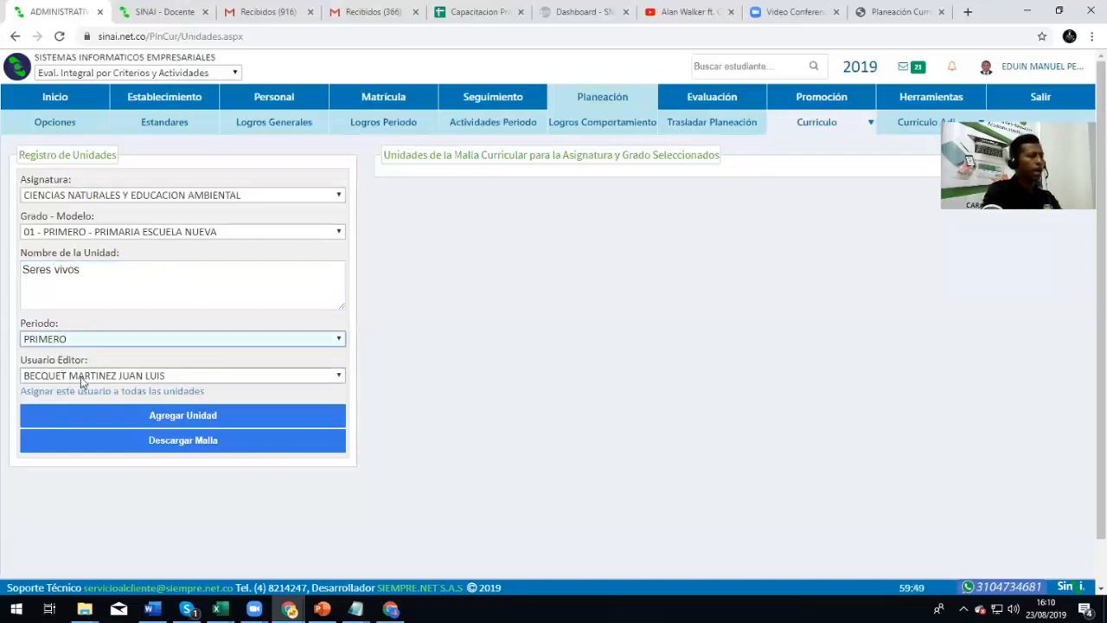
Choose a different teacher as the unit's Usuario Editor
{"action": "left_click", "coordinate": [80, 379]}
{"action": "left_click", "coordinate": [80, 377]}
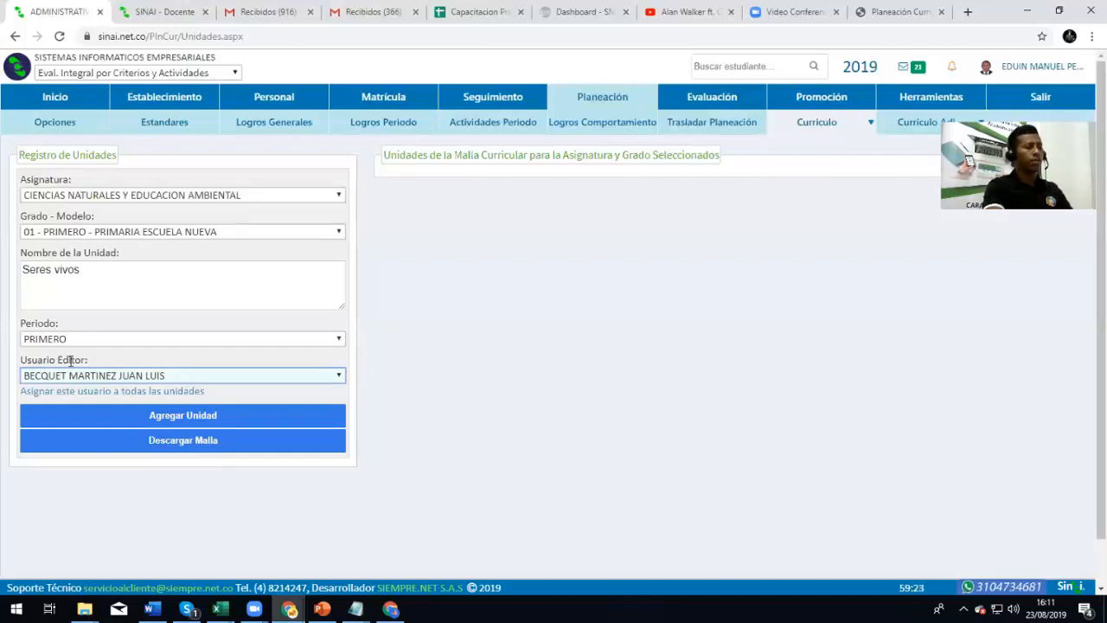
{"action": "left_click", "coordinate": [99, 379]}
{"action": "scroll", "coordinate": [90, 124], "scroll_direction": "down", "scroll_amount": 1}
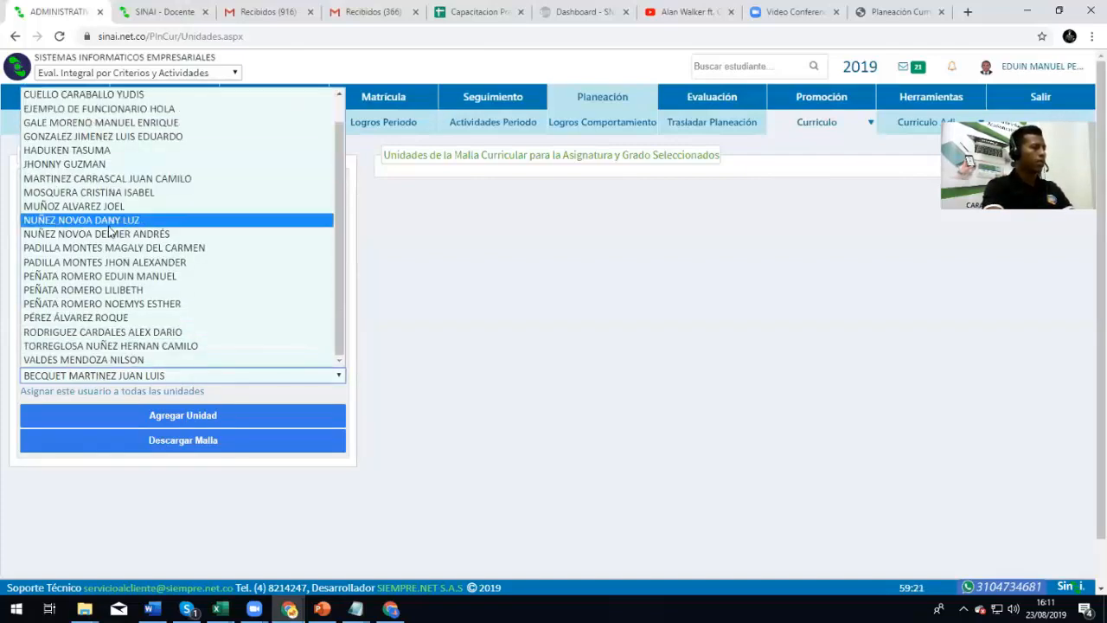
{"action": "left_click", "coordinate": [121, 262]}
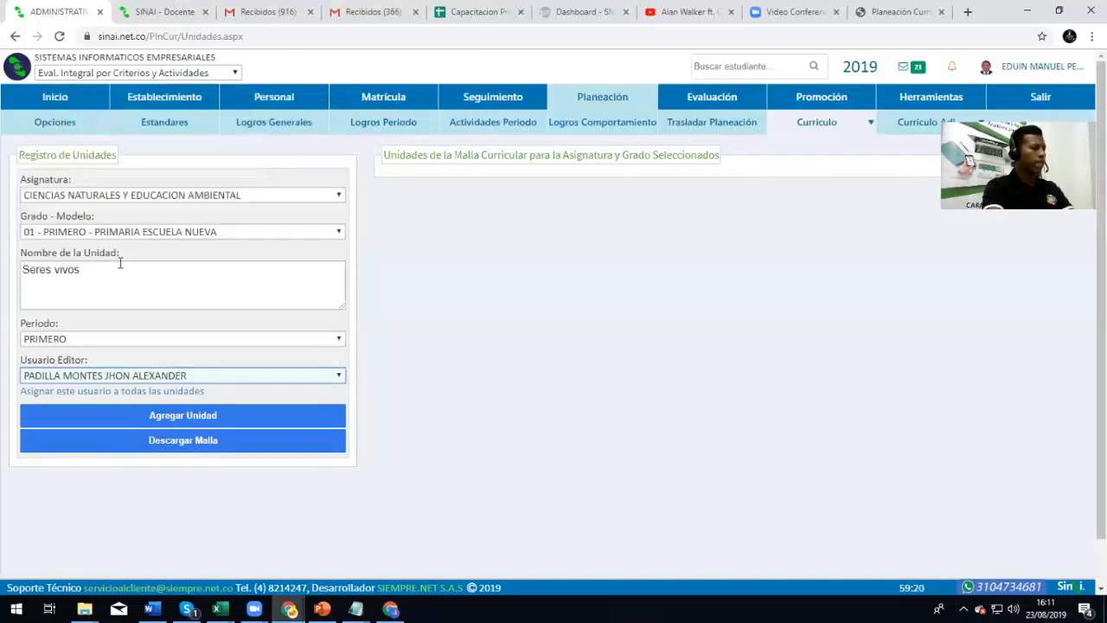
{"action": "left_click", "coordinate": [151, 375]}
{"action": "left_click", "coordinate": [153, 318]}
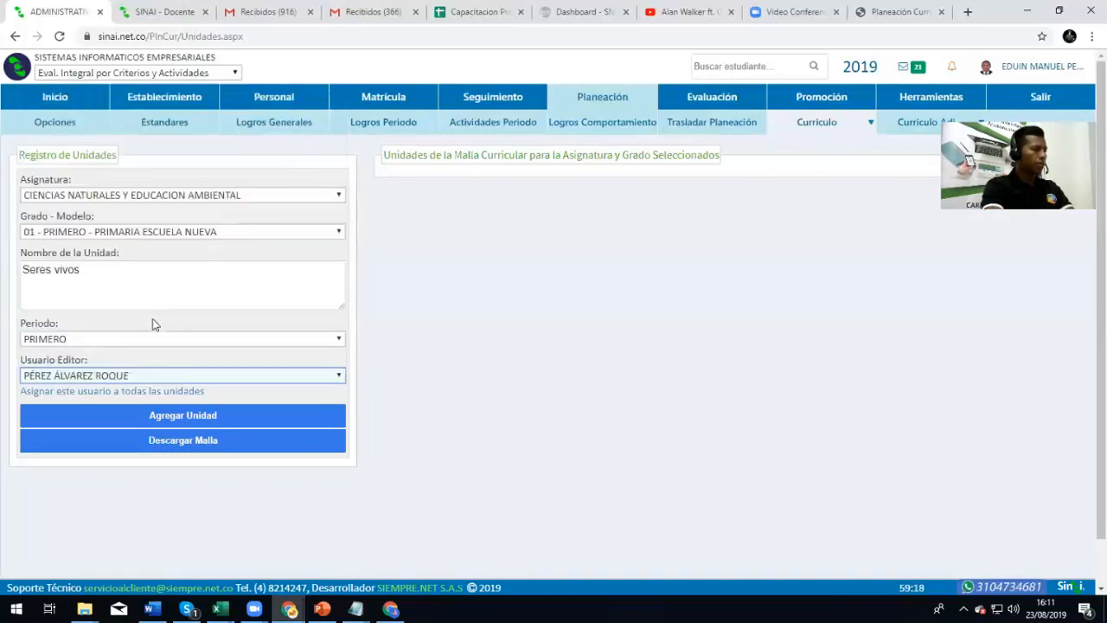
Add the Seres vivos unit and assign its editor to all of the subject's units
{"action": "left_click", "coordinate": [222, 421]}
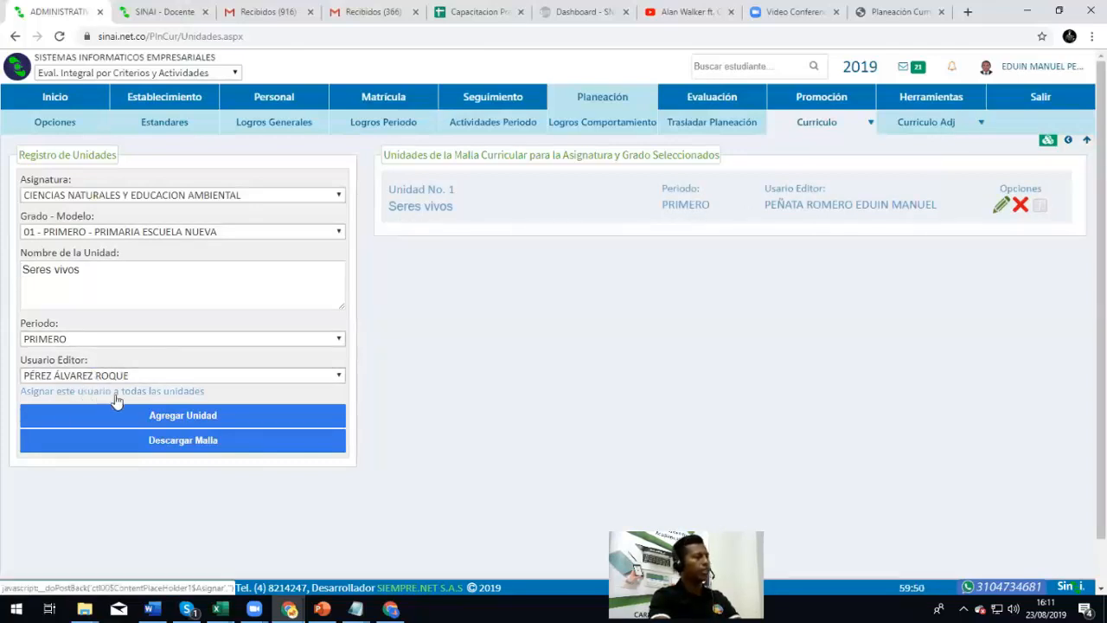
{"action": "left_click", "coordinate": [180, 395]}
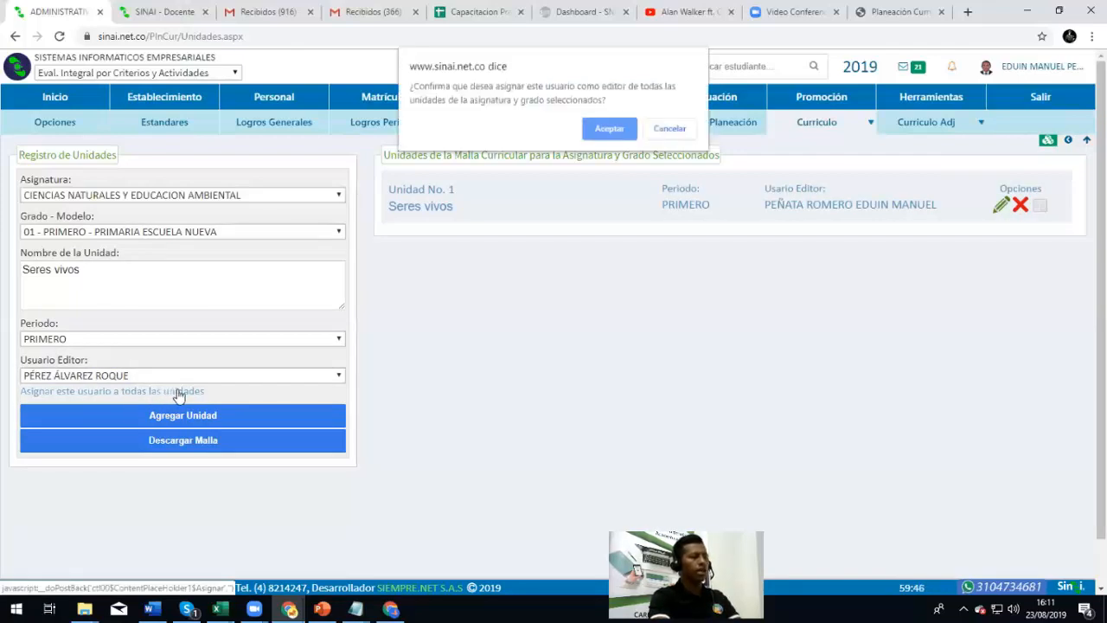
{"action": "left_click", "coordinate": [613, 127]}
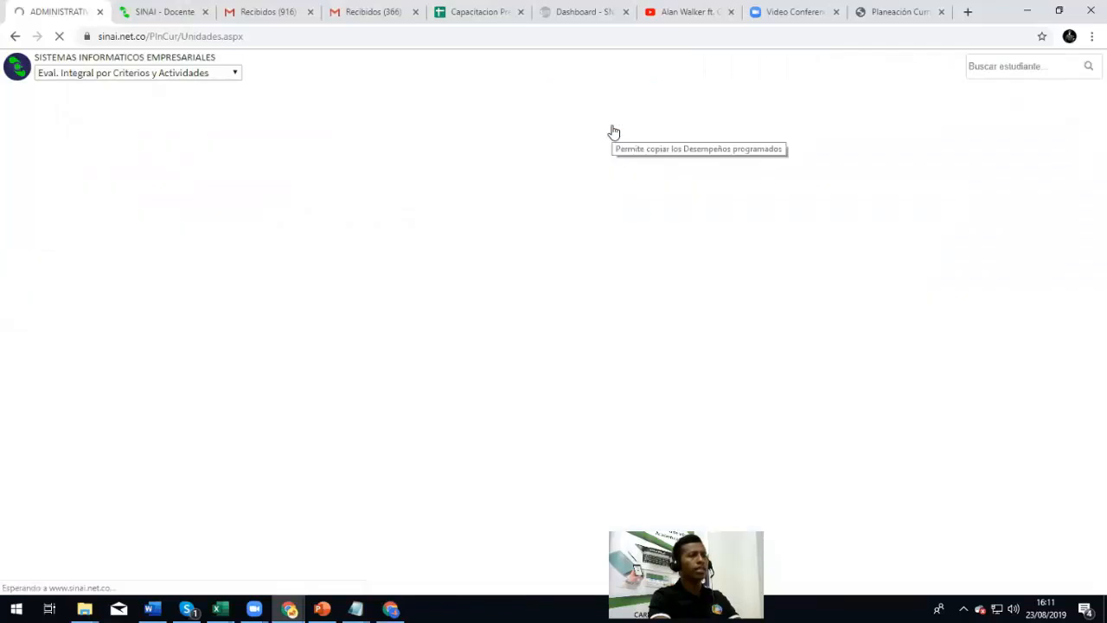
{"action": "left_click_drag", "start_coordinate": [768, 207], "coordinate": [826, 232]}
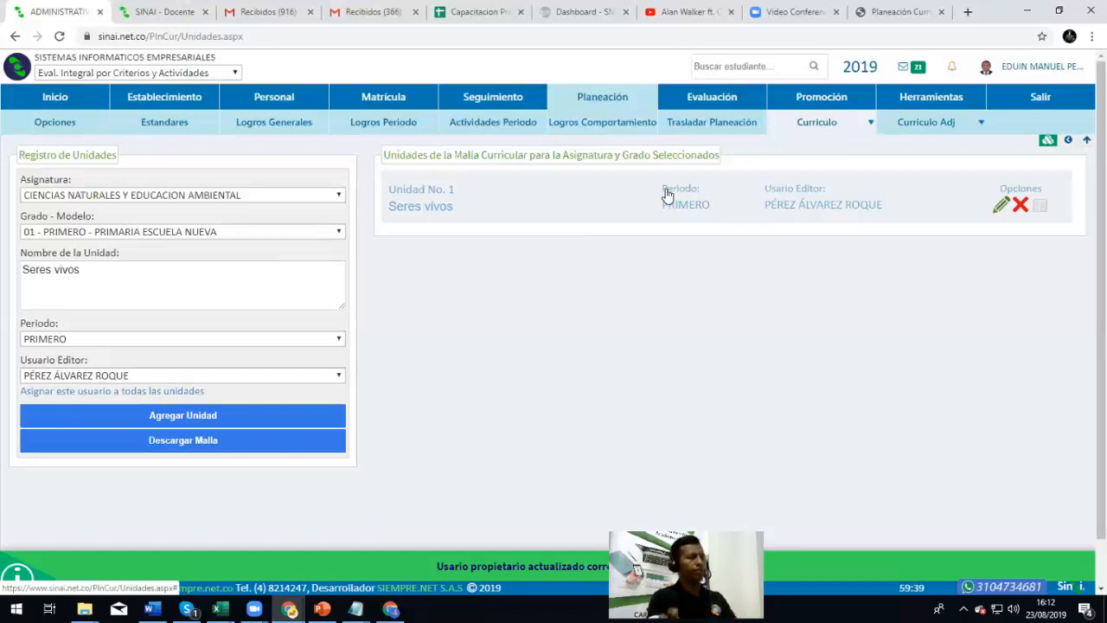
Expand Seres vivos to review its empty EJE GENERADOR and PREGUNTA PROBLEMATIZADORA fields
{"action": "left_click", "coordinate": [438, 207]}
{"action": "scroll", "coordinate": [508, 242], "scroll_direction": "down", "scroll_amount": 5}
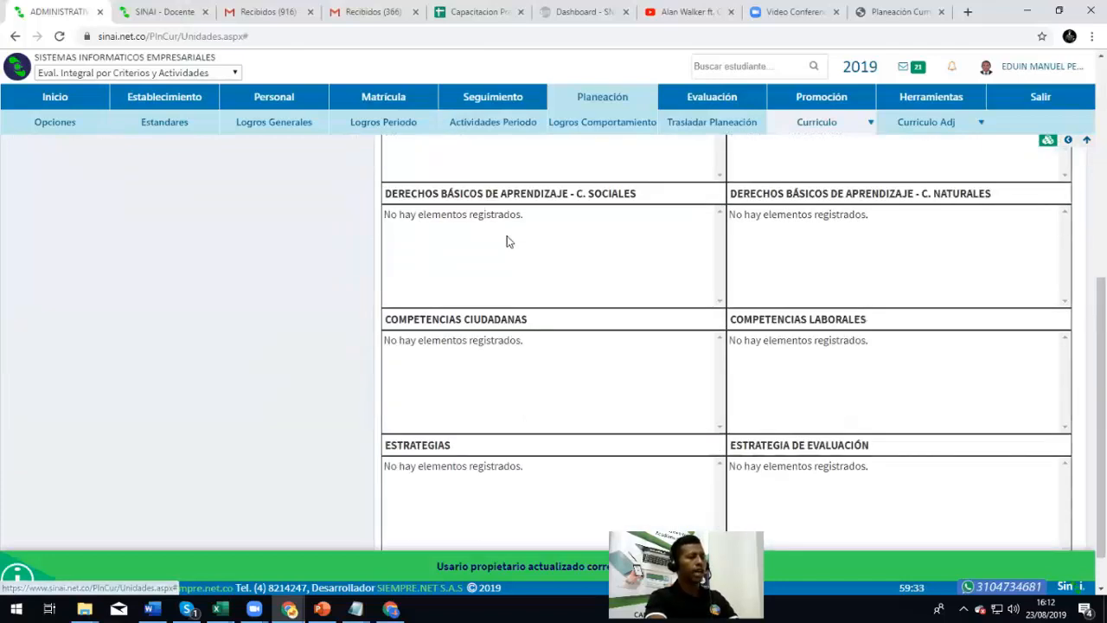
{"action": "scroll", "coordinate": [505, 239], "scroll_direction": "up", "scroll_amount": 5}
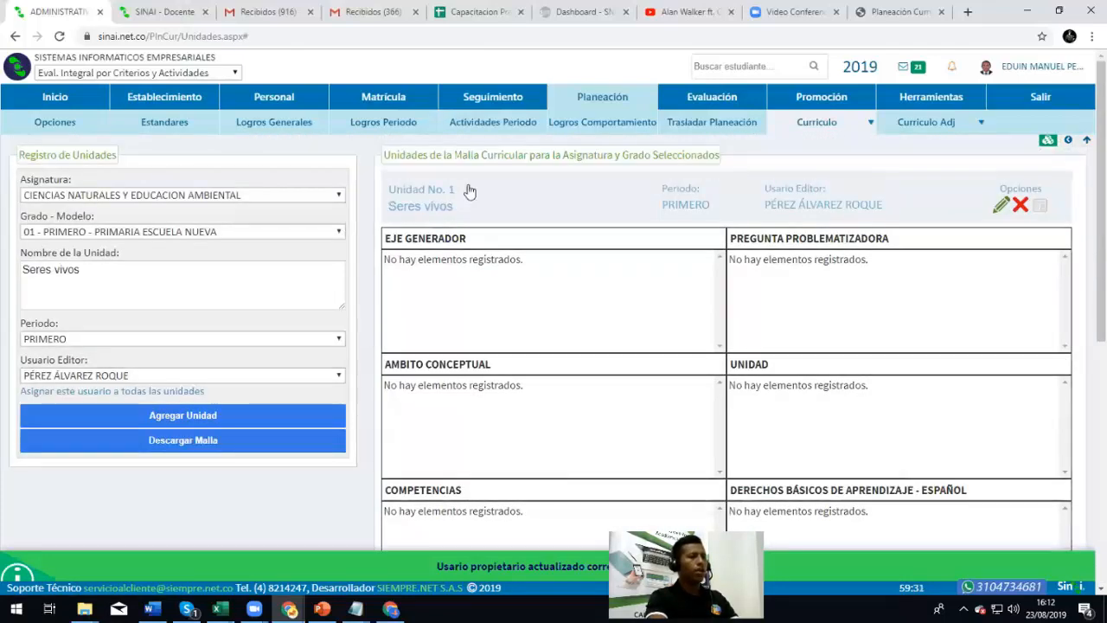
{"action": "left_click_drag", "start_coordinate": [386, 241], "coordinate": [502, 243]}
{"action": "left_click_drag", "start_coordinate": [735, 239], "coordinate": [912, 242]}
{"action": "scroll", "coordinate": [907, 245], "scroll_direction": "down", "scroll_amount": 3}
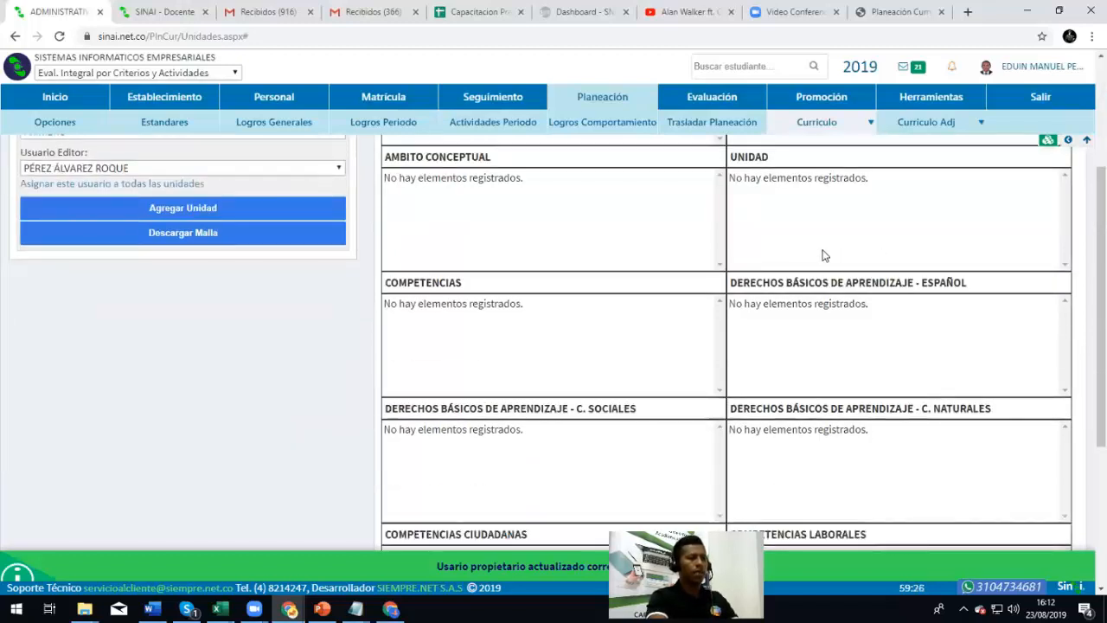
{"action": "scroll", "coordinate": [823, 255], "scroll_direction": "up", "scroll_amount": 3}
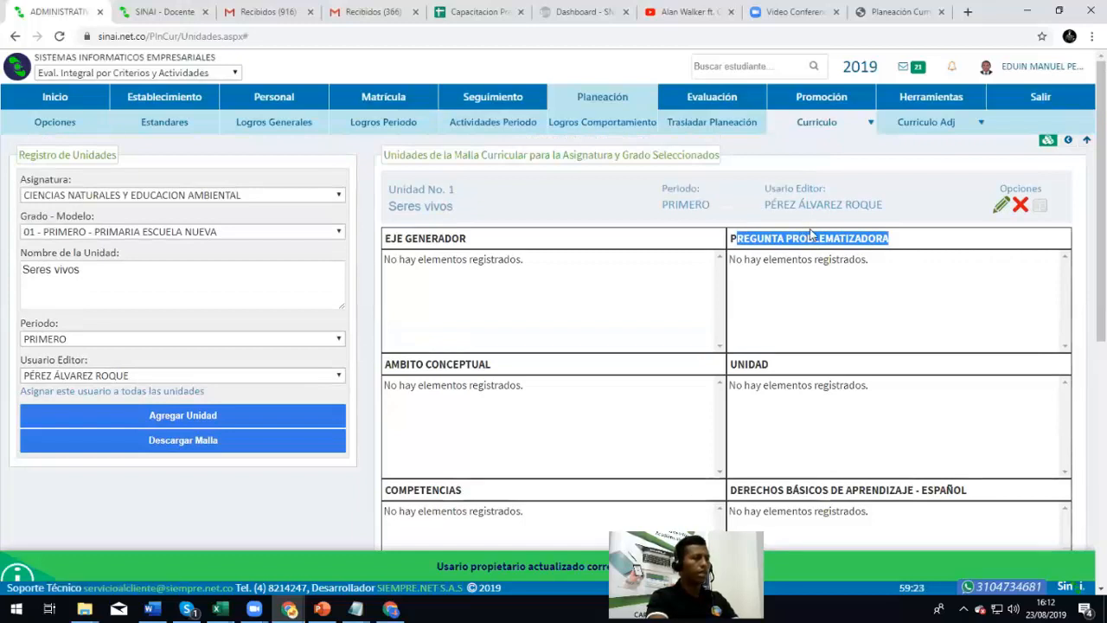
{"action": "left_click", "coordinate": [1001, 205]}
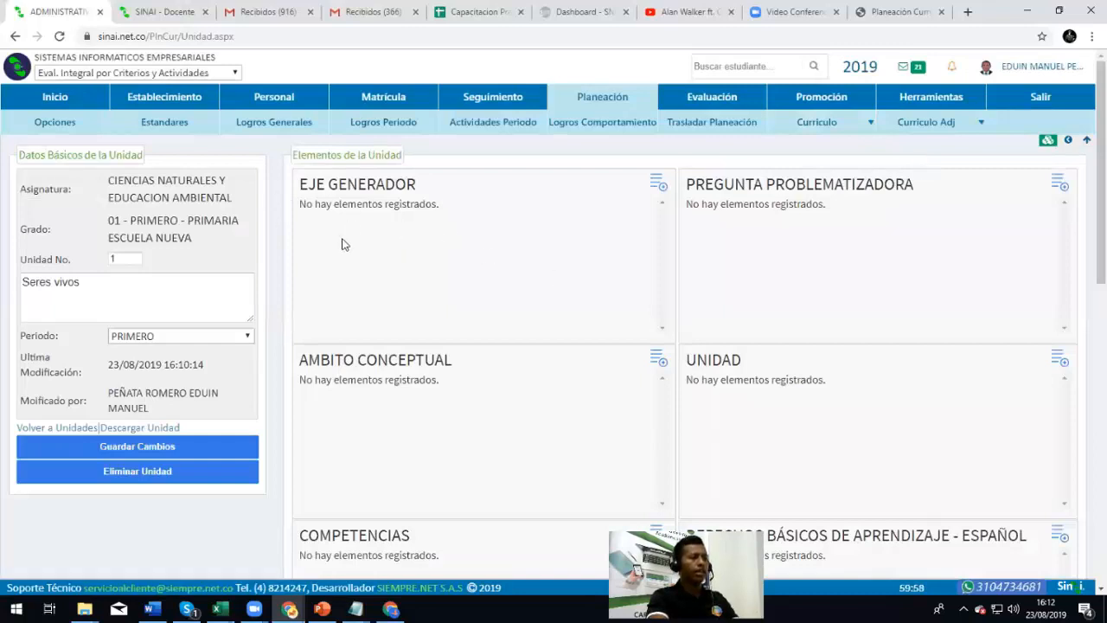
Enter 'Mi primer eje generador' as EJE GENERADOR item 1, then add an empty item 2
{"action": "left_click", "coordinate": [658, 187]}
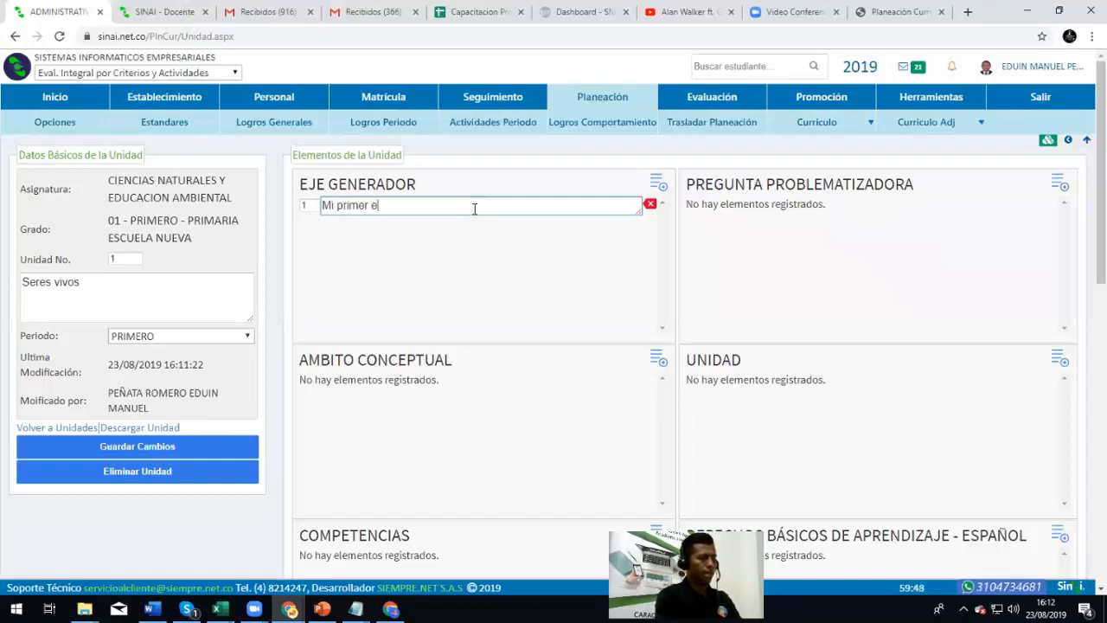
{"action": "type", "text": "Mi primer eje generador"}
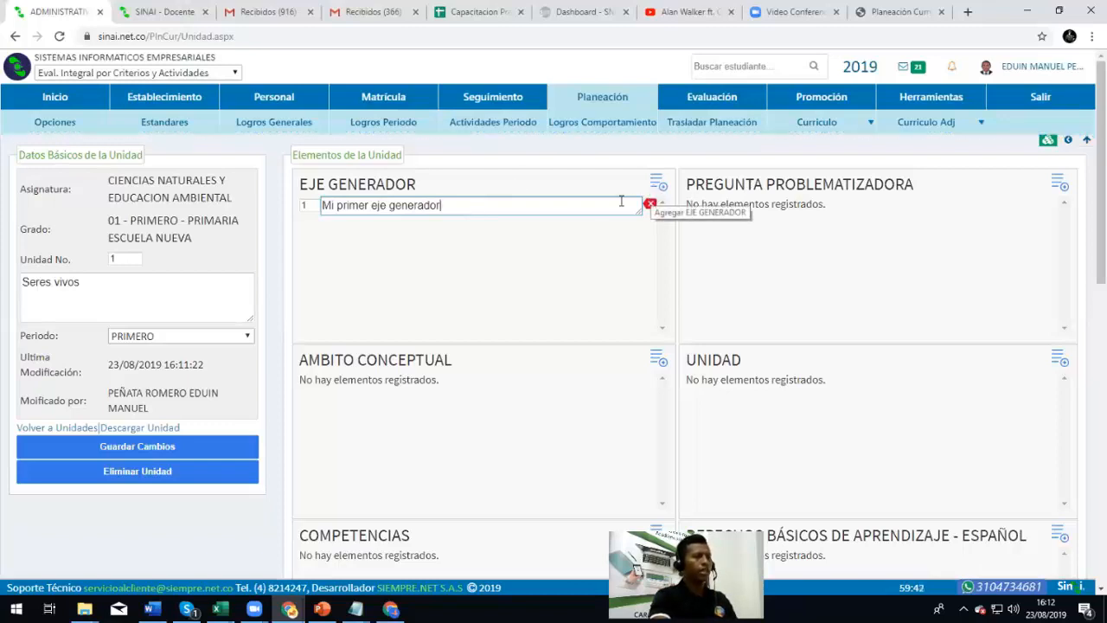
{"action": "left_click", "coordinate": [575, 257]}
{"action": "left_click", "coordinate": [484, 206]}
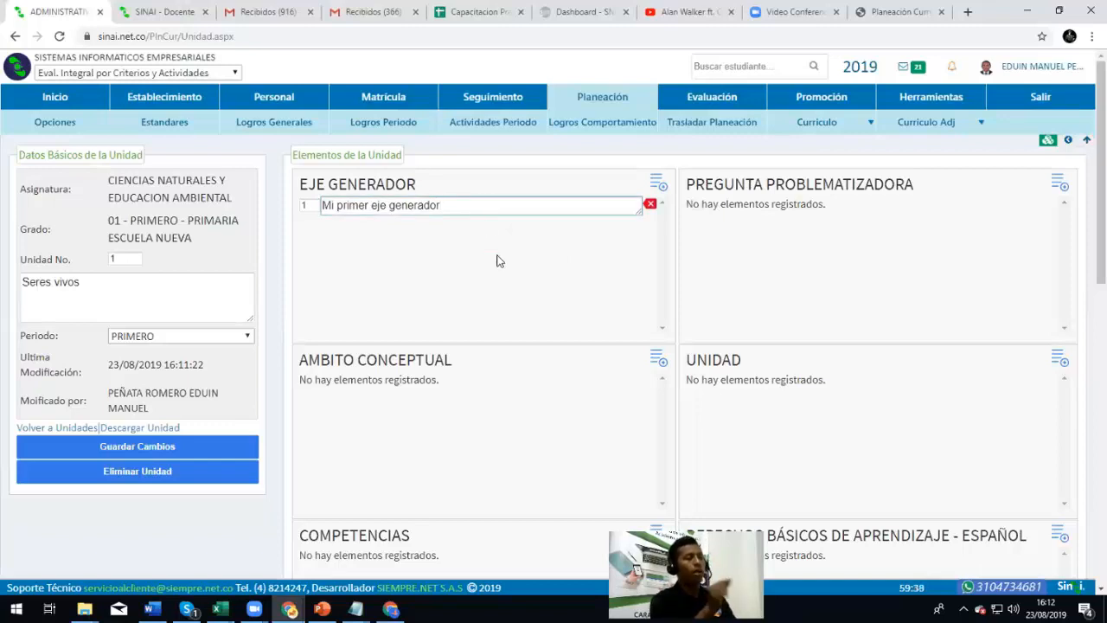
{"action": "left_click", "coordinate": [657, 185]}
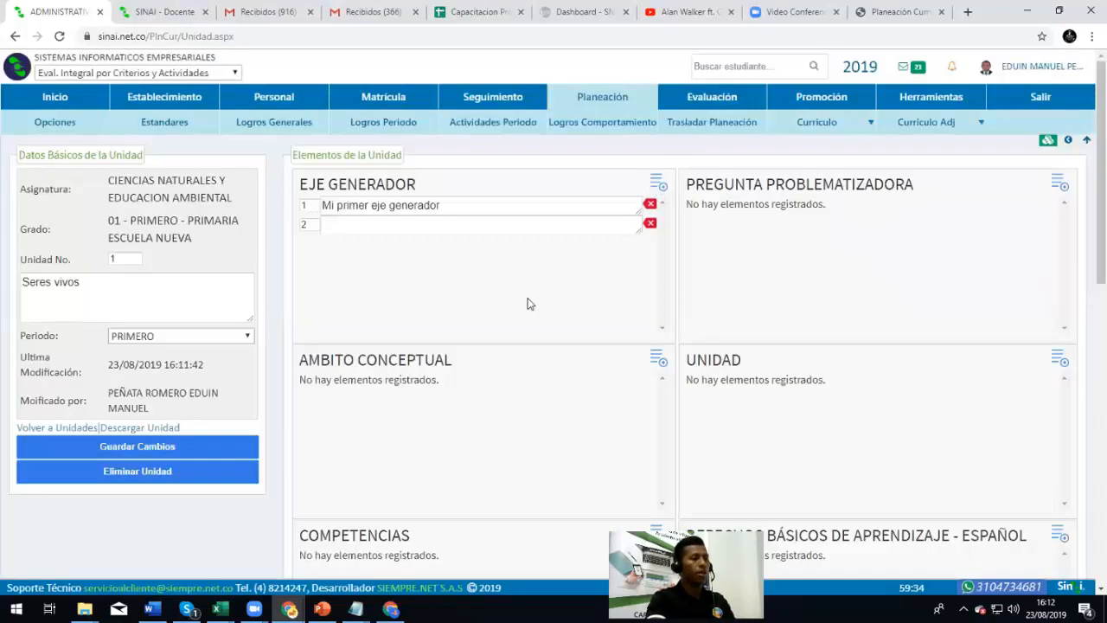
Show the curriculum map for Ciencias Naturales y Educacion Ambiental, grade 01 - PRIMERO
{"action": "mouse_move", "coordinate": [818, 126]}
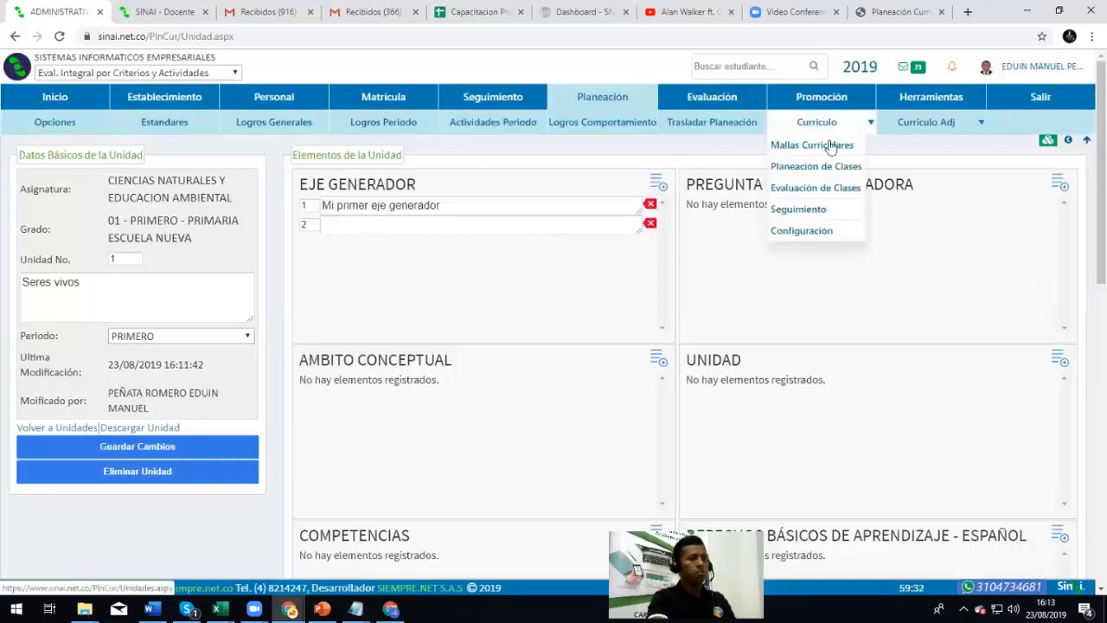
{"action": "left_click", "coordinate": [811, 146]}
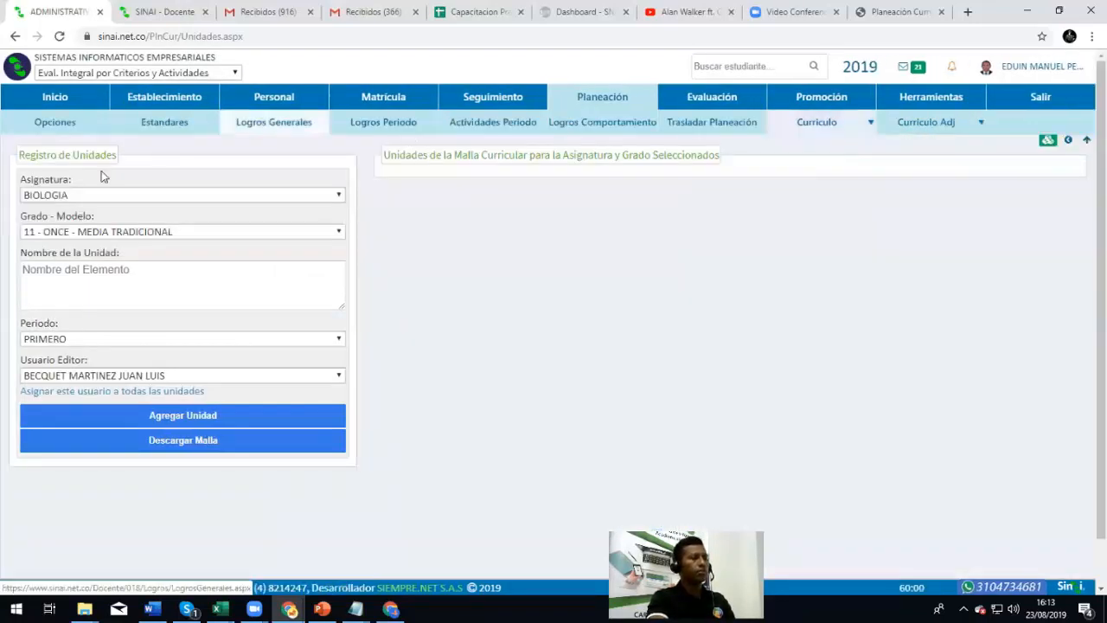
{"action": "left_click", "coordinate": [91, 197]}
{"action": "left_click", "coordinate": [84, 224]}
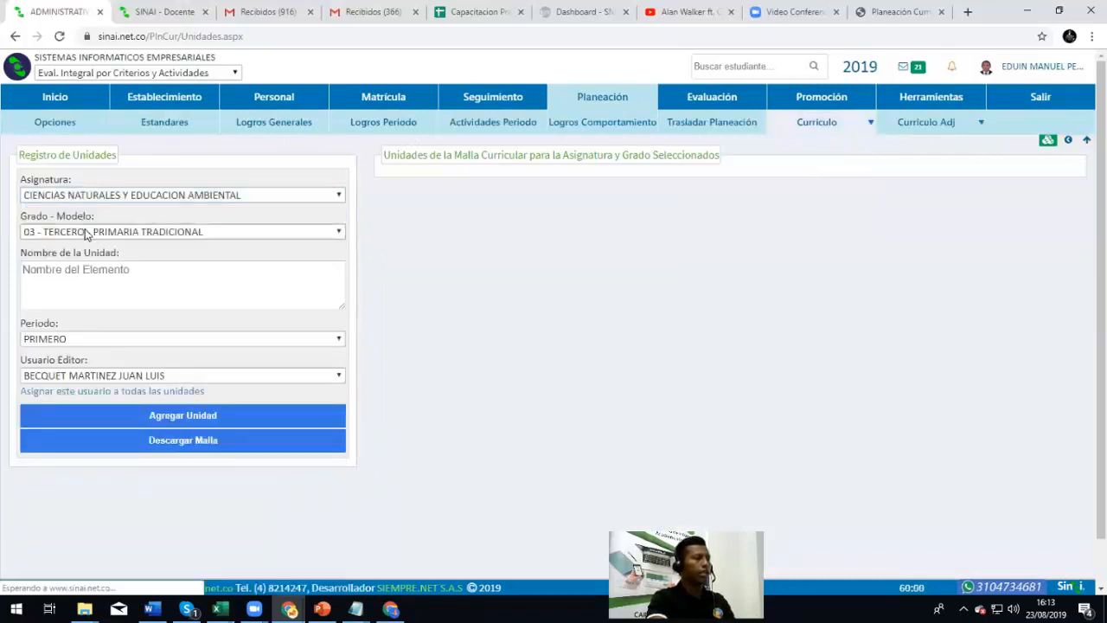
{"action": "left_click", "coordinate": [95, 232]}
{"action": "left_click", "coordinate": [99, 289]}
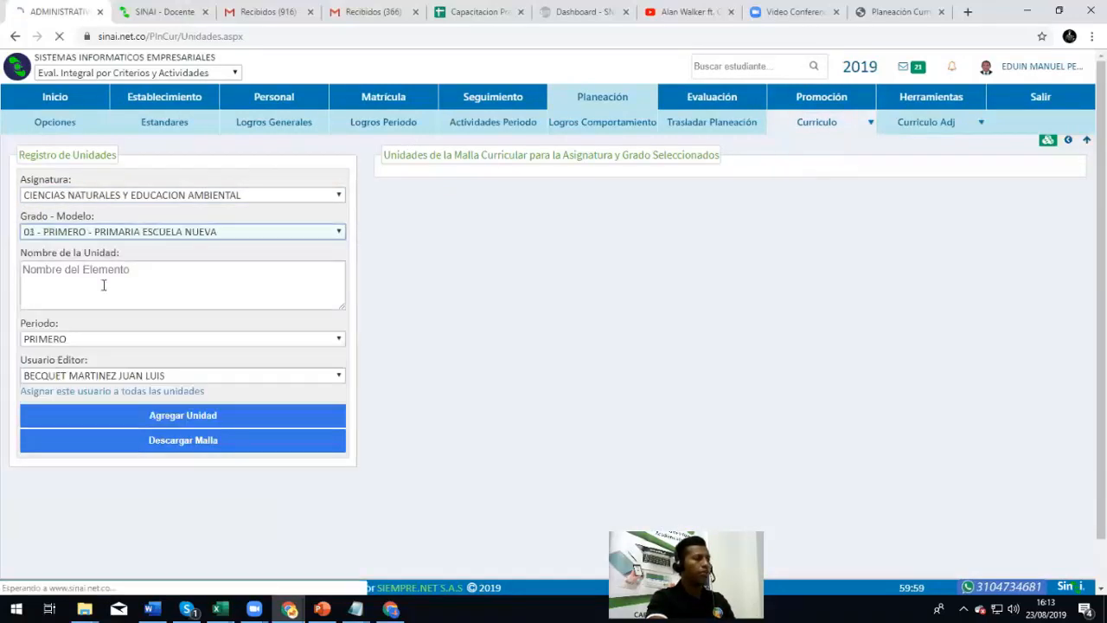
Expand Seres vivos, confirm 'Mi primer eje generador' is listed, and open it for editing
{"action": "left_click", "coordinate": [432, 208]}
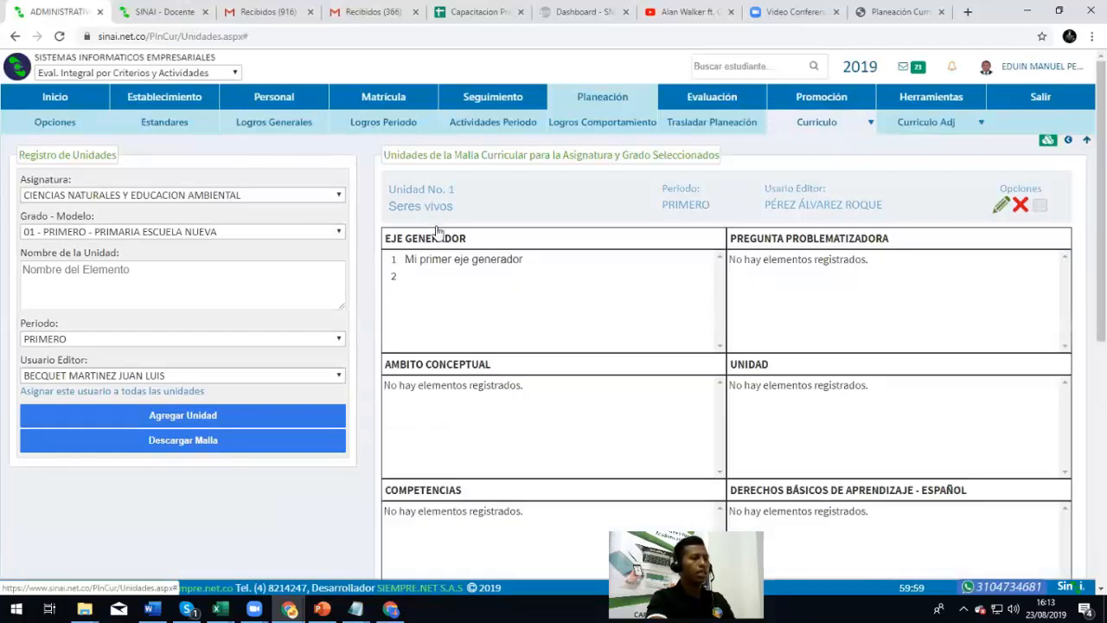
{"action": "left_click_drag", "start_coordinate": [404, 258], "coordinate": [536, 259]}
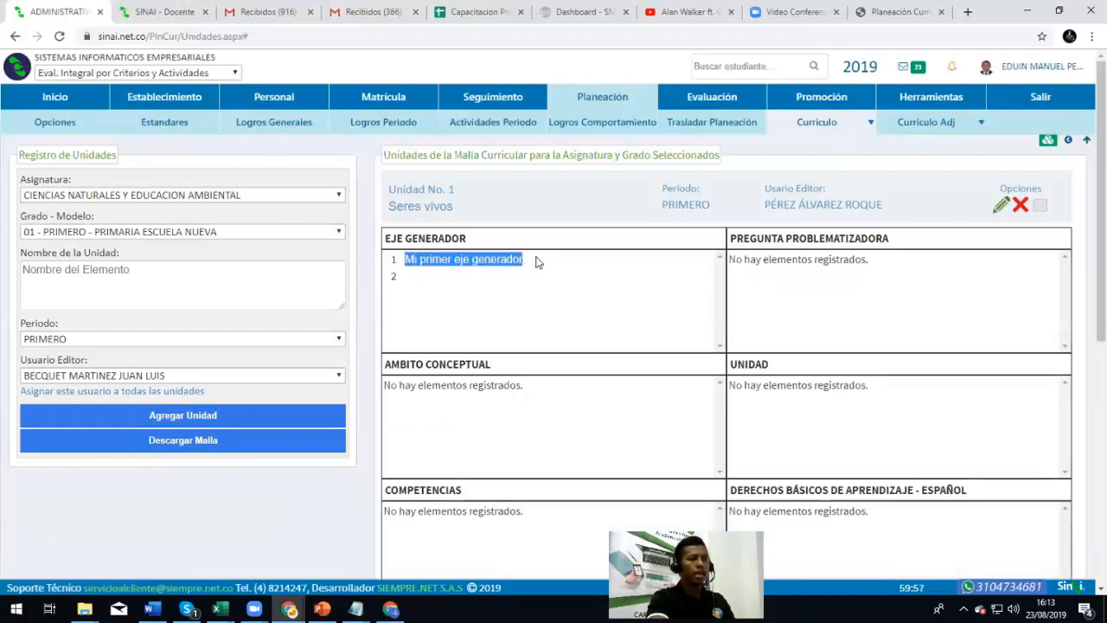
{"action": "left_click", "coordinate": [1002, 205]}
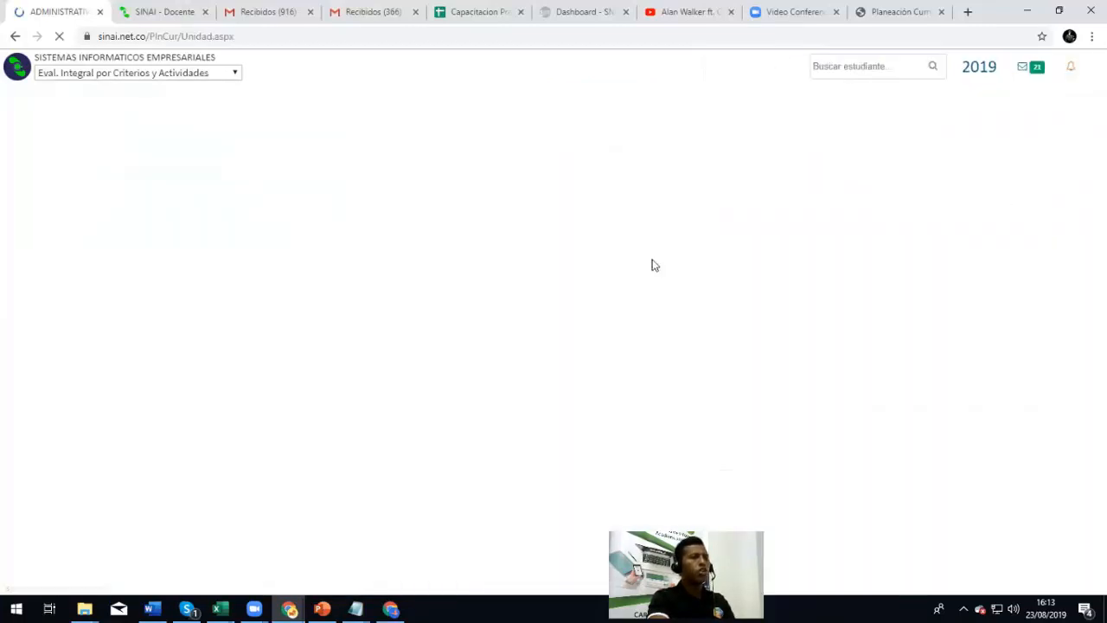
Enter 'Segundo eje generador' as the second Eje generador entry
{"action": "left_click", "coordinate": [575, 226]}
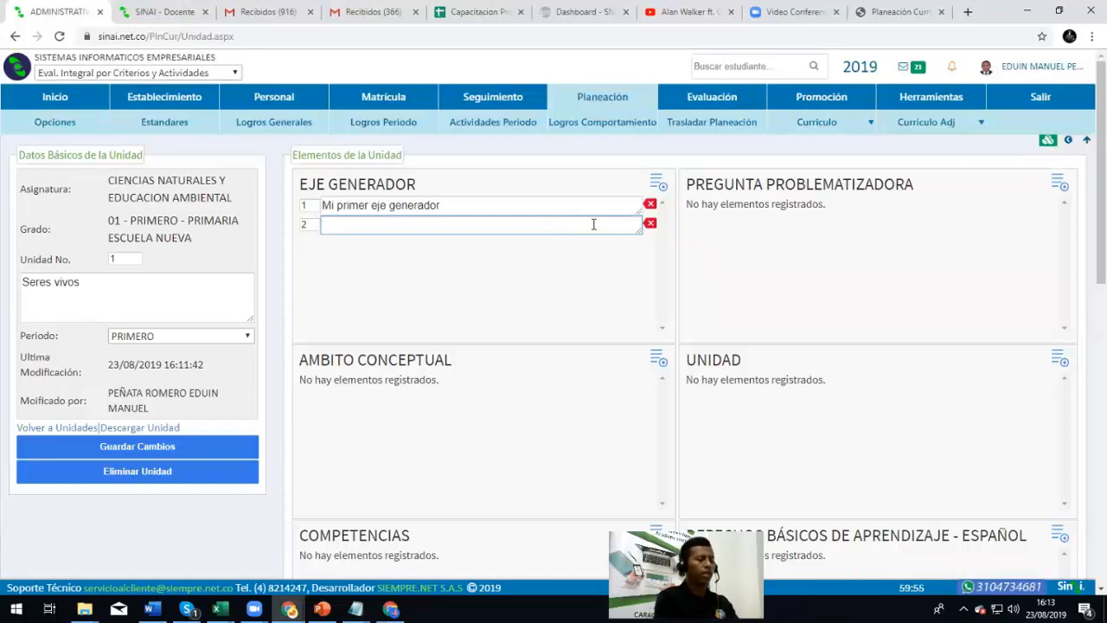
{"action": "type", "text": "Seu"}
{"action": "type", "text": "undo "}
{"action": "type", "text": "eje s"}
{"action": "key", "text": "BackSpace"}
{"action": "type", "text": "gemne"}
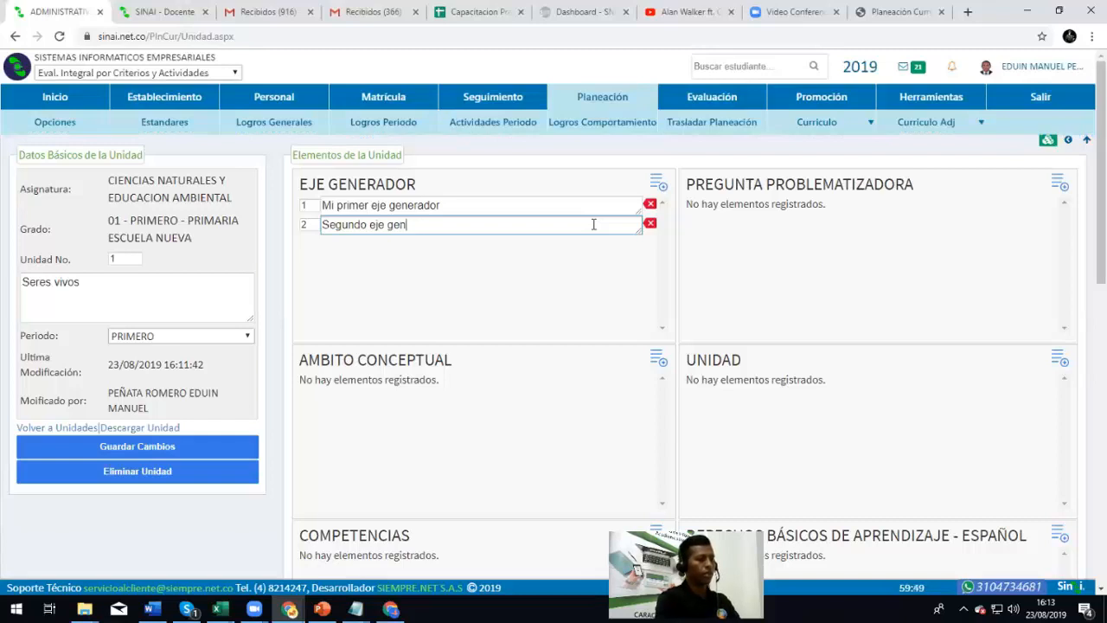
{"action": "key", "text": "BackSpace"}
{"action": "key", "text": "BackSpace"}
{"action": "type", "text": "ador"}
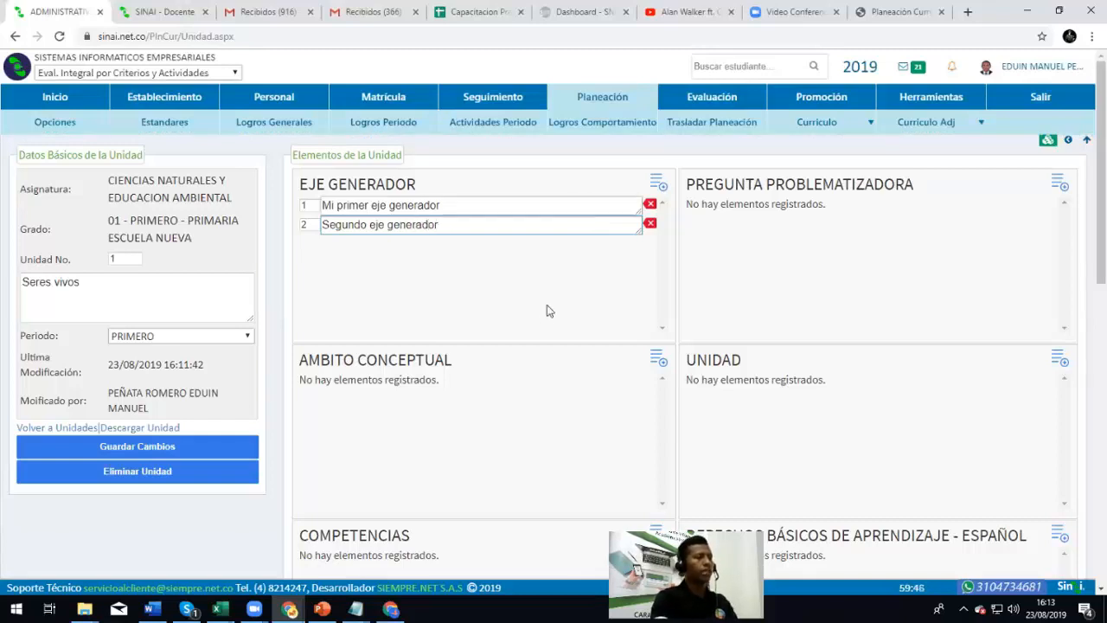
{"action": "left_click", "coordinate": [473, 272]}
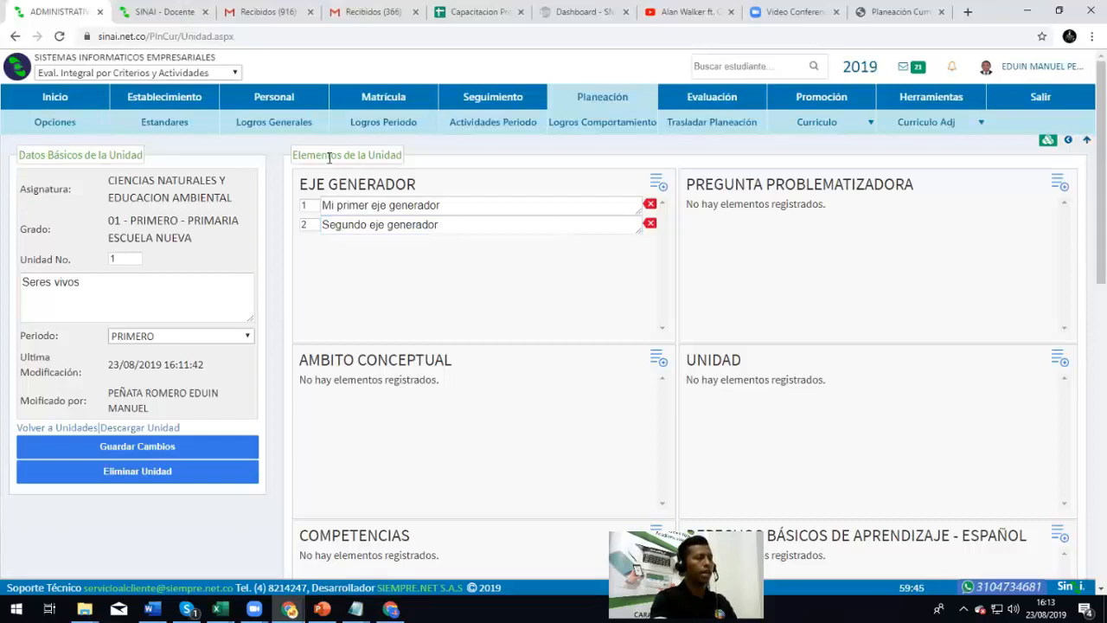
Add a third row reading 'Tercer eje generador' and return to Mallas Curriculares
{"action": "left_click", "coordinate": [659, 183]}
{"action": "left_click", "coordinate": [443, 243]}
{"action": "type", "text": "Tercer"}
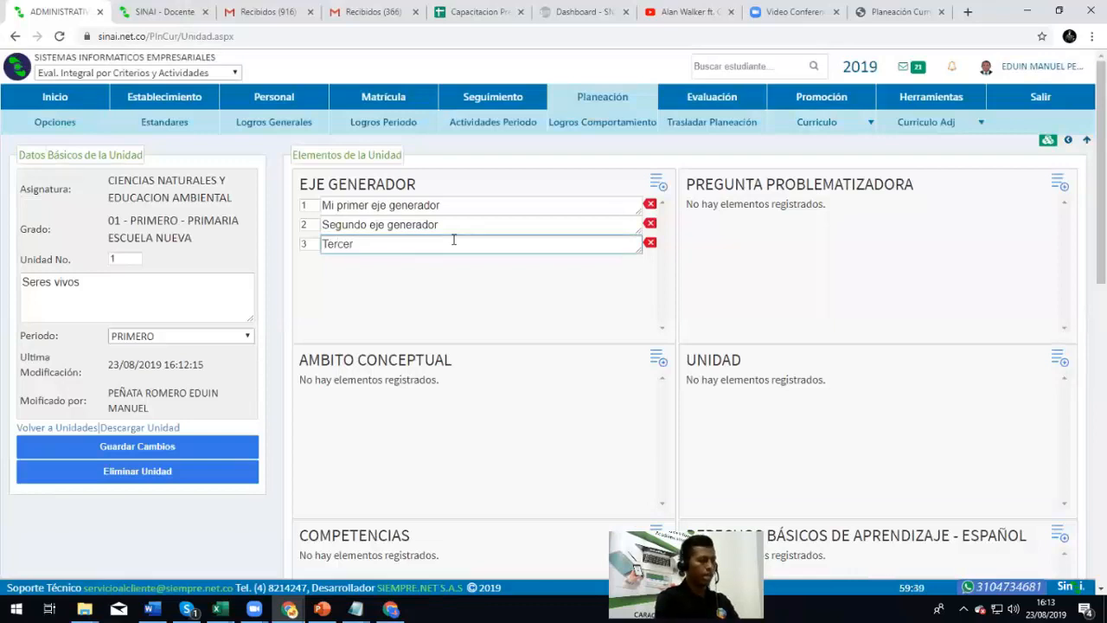
{"action": "type", "text": " eje genm"}
{"action": "type", "text": "rador"}
{"action": "left_click", "coordinate": [547, 287]}
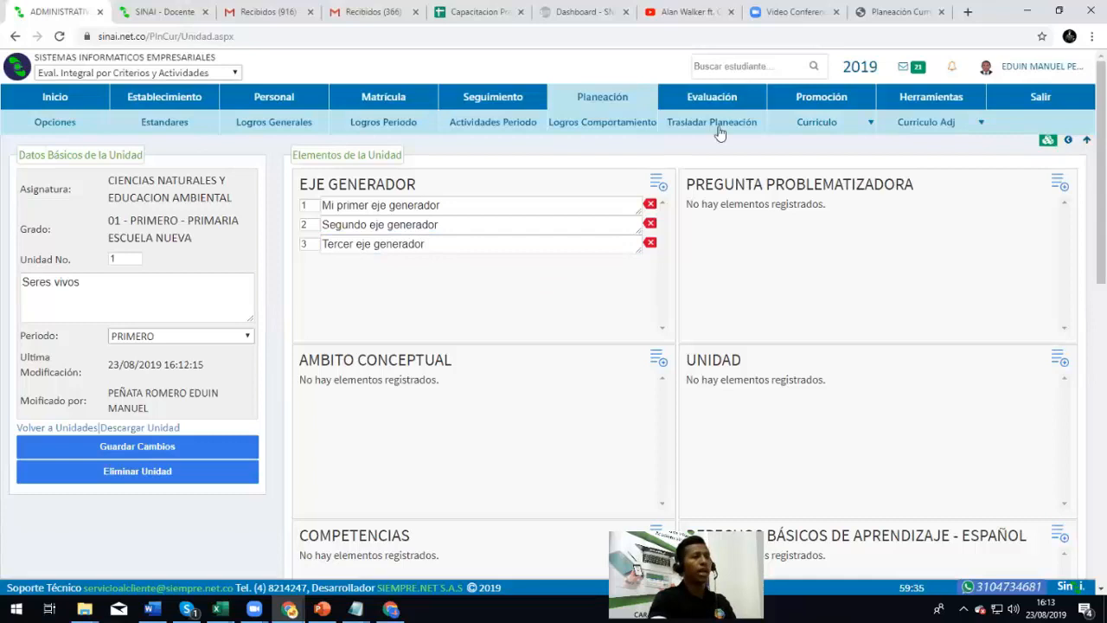
{"action": "mouse_move", "coordinate": [816, 119]}
{"action": "left_click", "coordinate": [826, 145]}
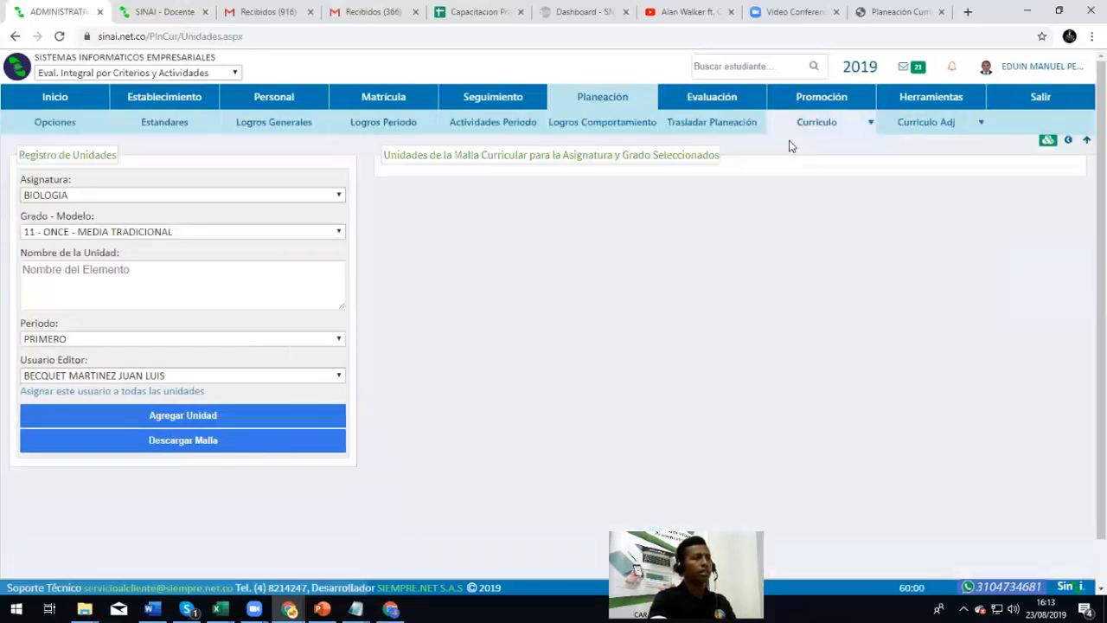
Open Seres vivos for editing under Ciencias Naturales, grade 01 - PRIMERO
{"action": "left_click", "coordinate": [108, 197]}
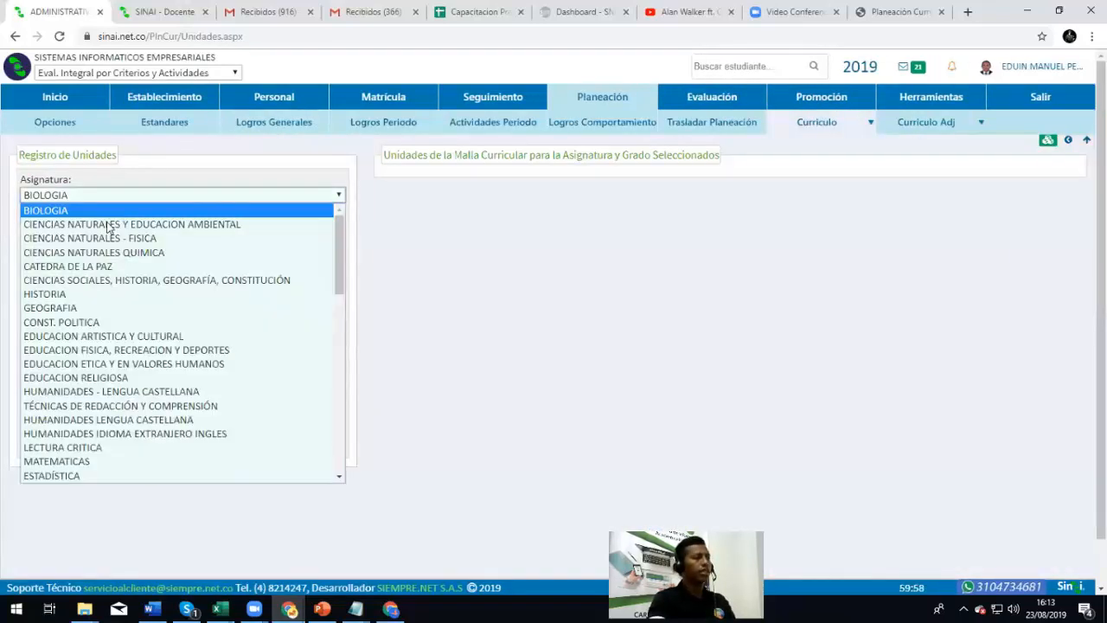
{"action": "left_click", "coordinate": [106, 226]}
{"action": "left_click", "coordinate": [102, 232]}
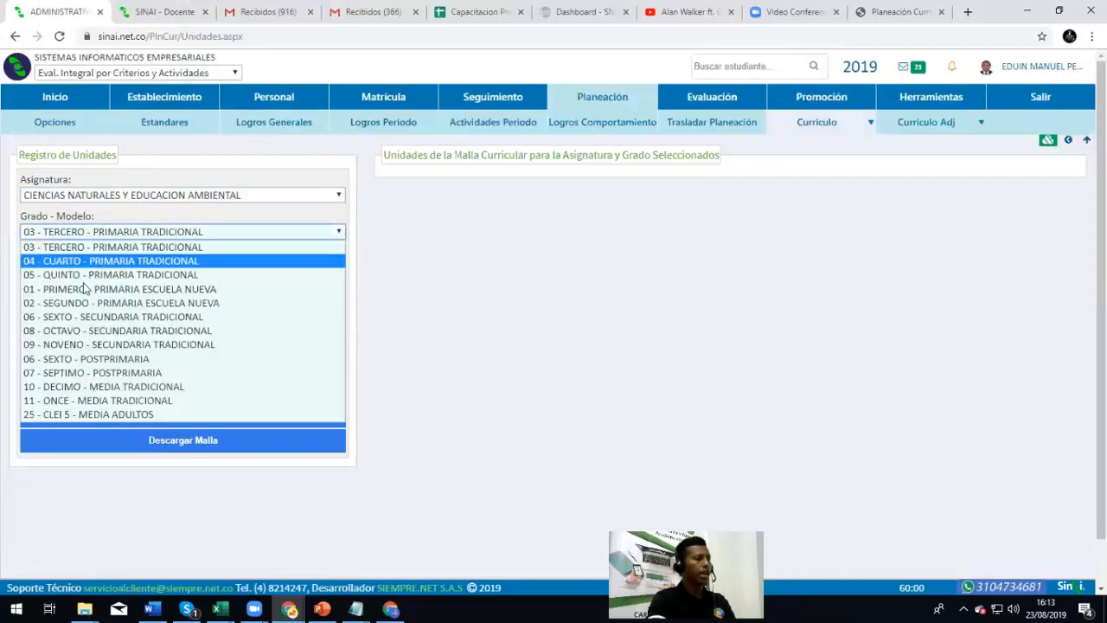
{"action": "left_click", "coordinate": [87, 289]}
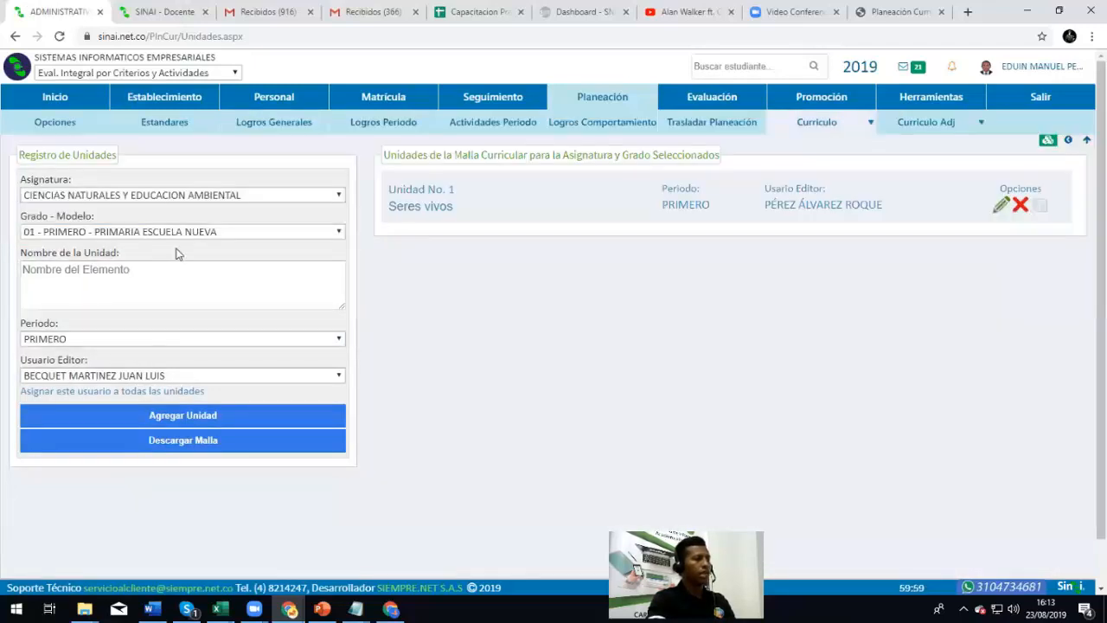
{"action": "left_click", "coordinate": [426, 208]}
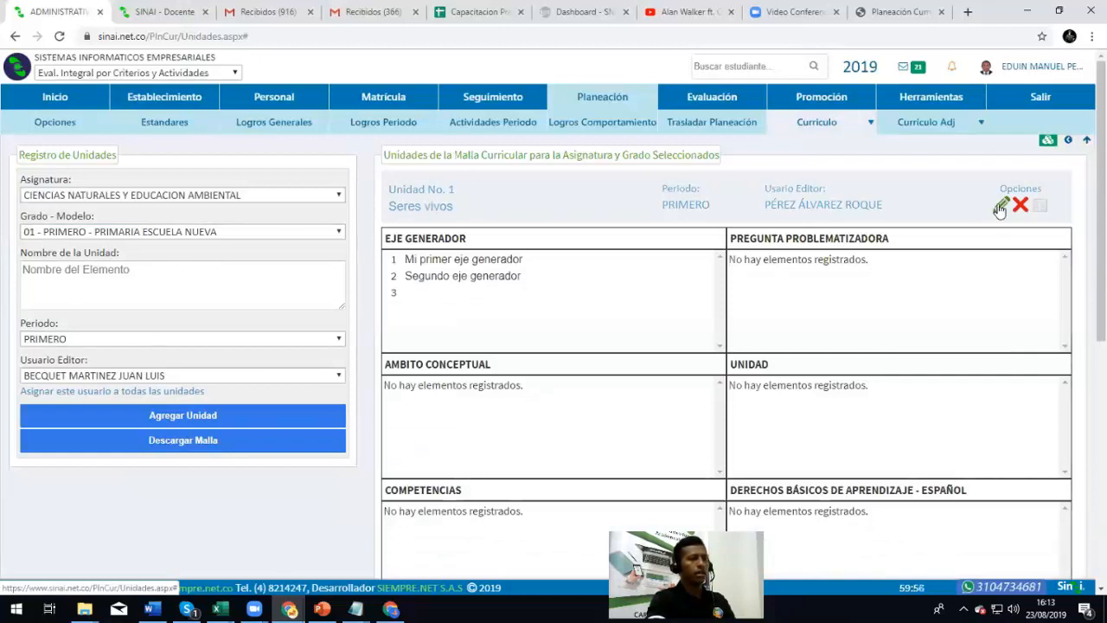
{"action": "left_click", "coordinate": [1000, 207]}
Write 'Tercer eje generador' into the third Eje generador row
{"action": "left_click", "coordinate": [448, 242]}
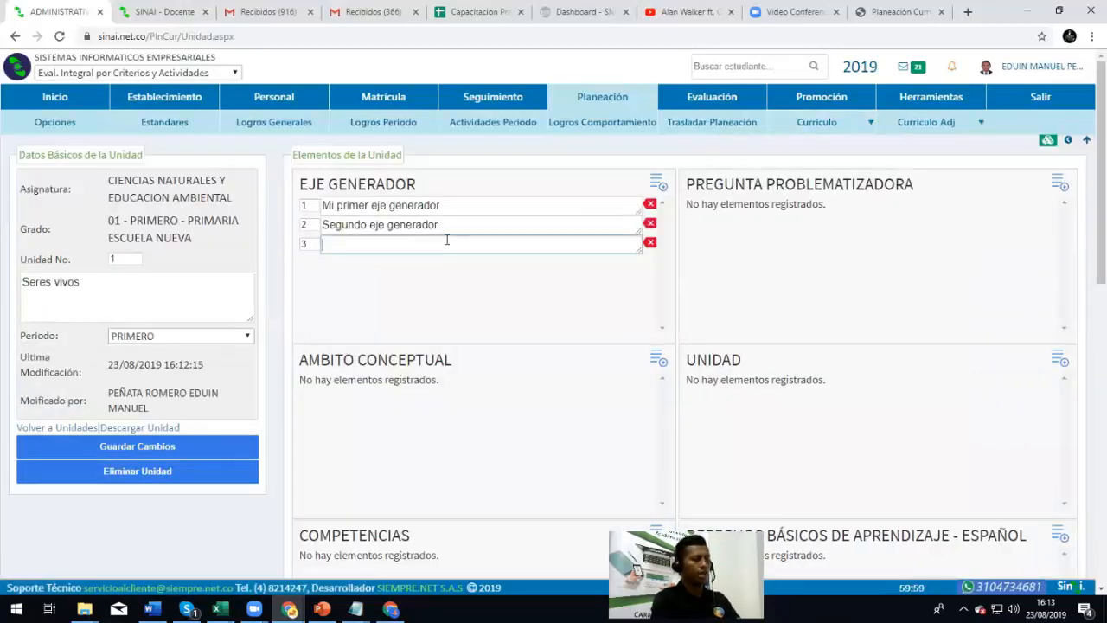
{"action": "type", "text": "Tercer e"}
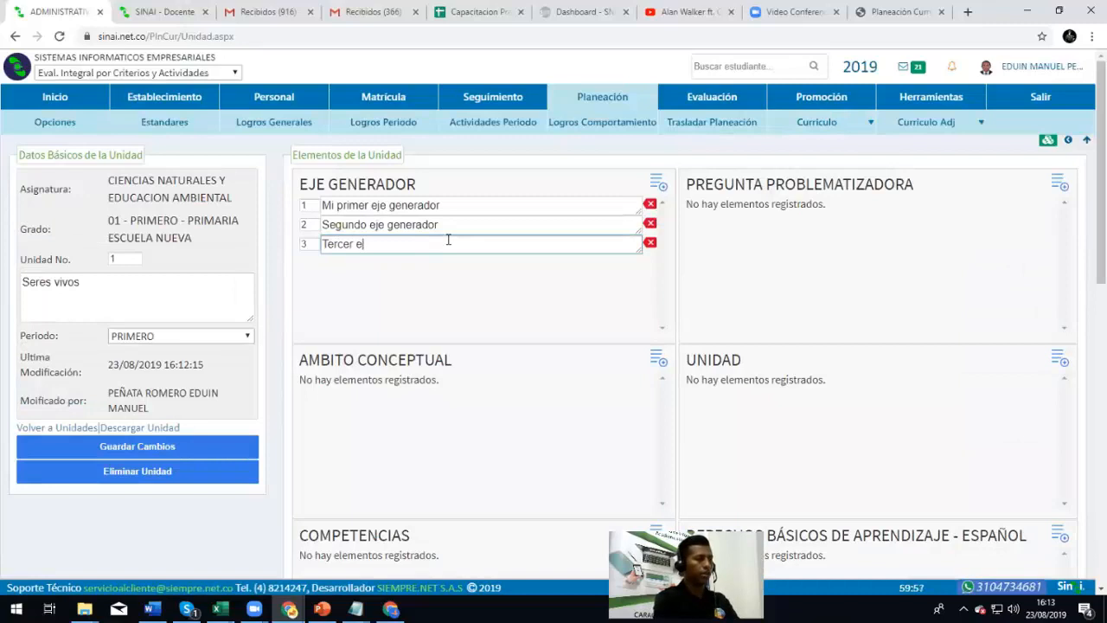
{"action": "type", "text": "je generador"}
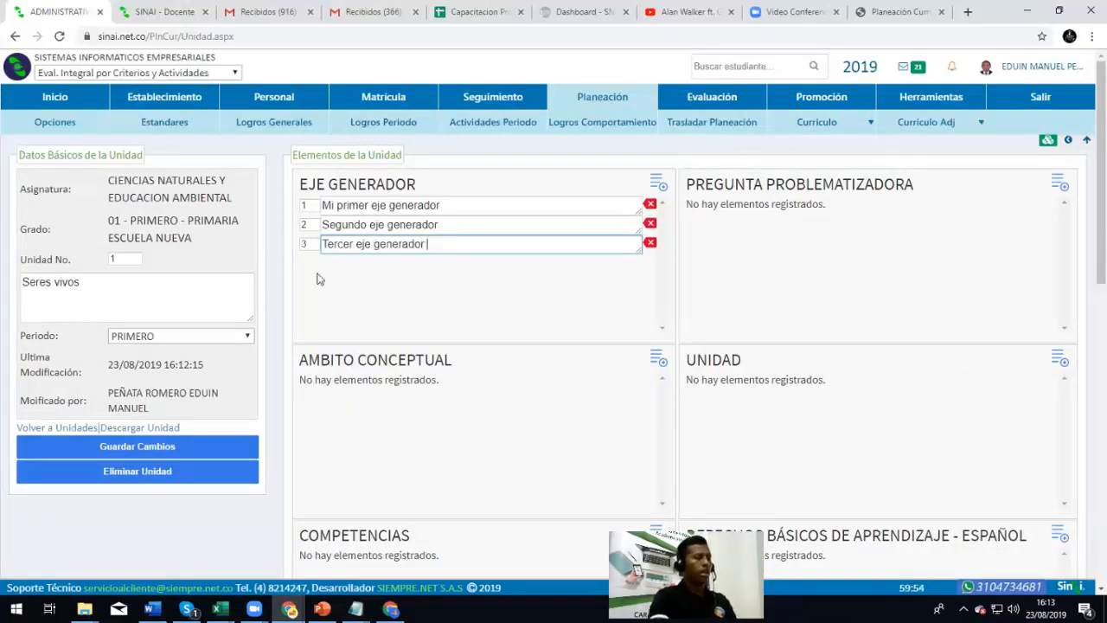
{"action": "left_click", "coordinate": [457, 305]}
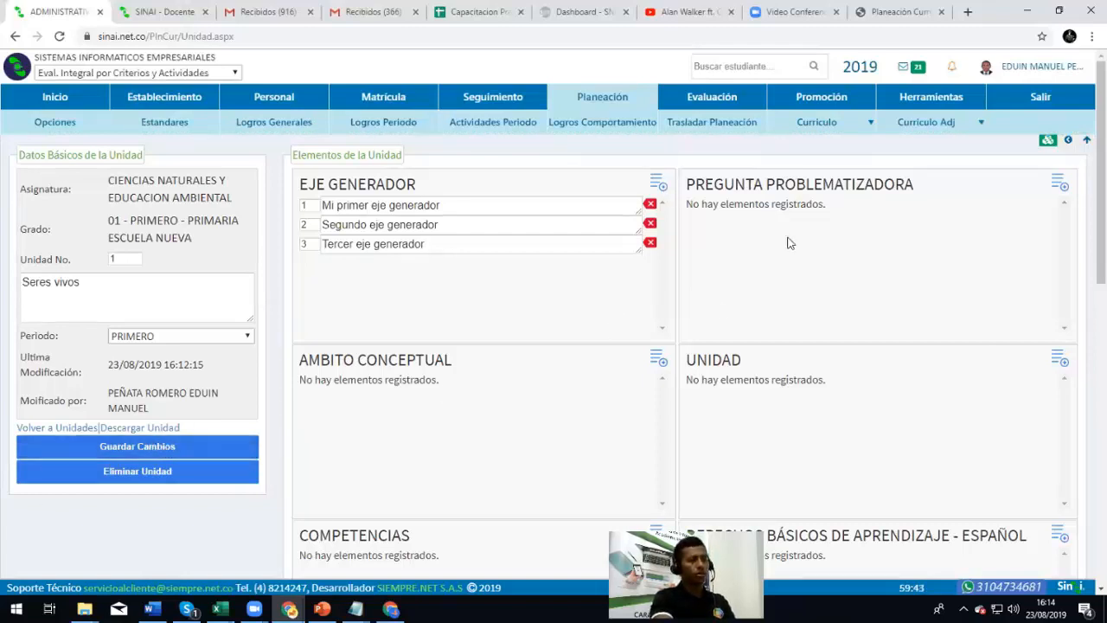
Add the problem question 'Cual es mi pregunta problematizadora?' as the first entry
{"action": "left_click", "coordinate": [1059, 183]}
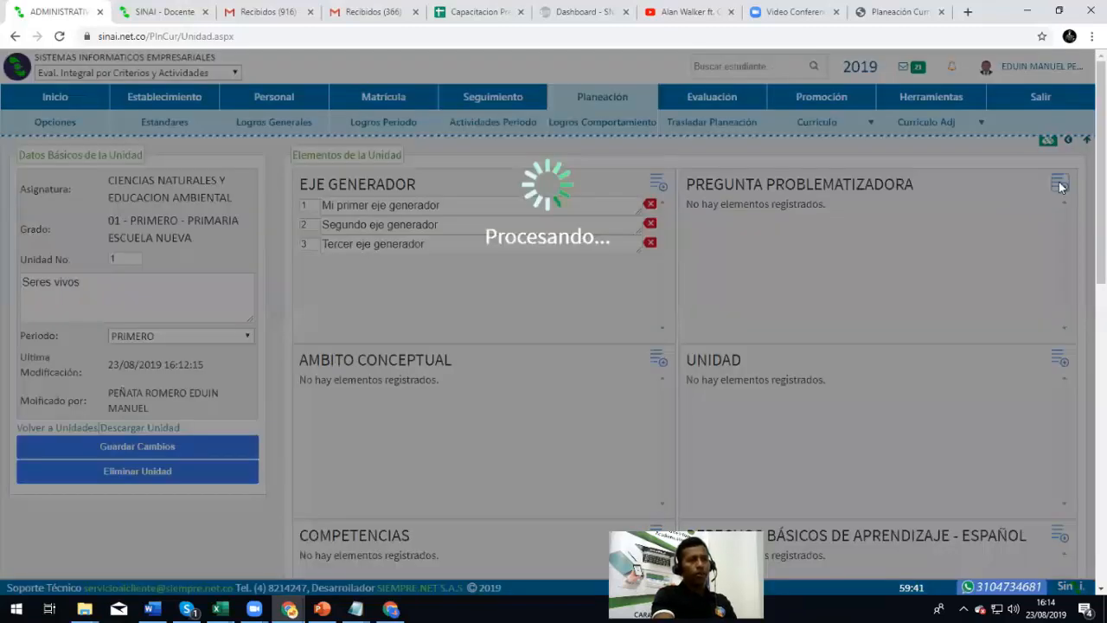
{"action": "left_click", "coordinate": [758, 205]}
{"action": "type", "text": "Cua"}
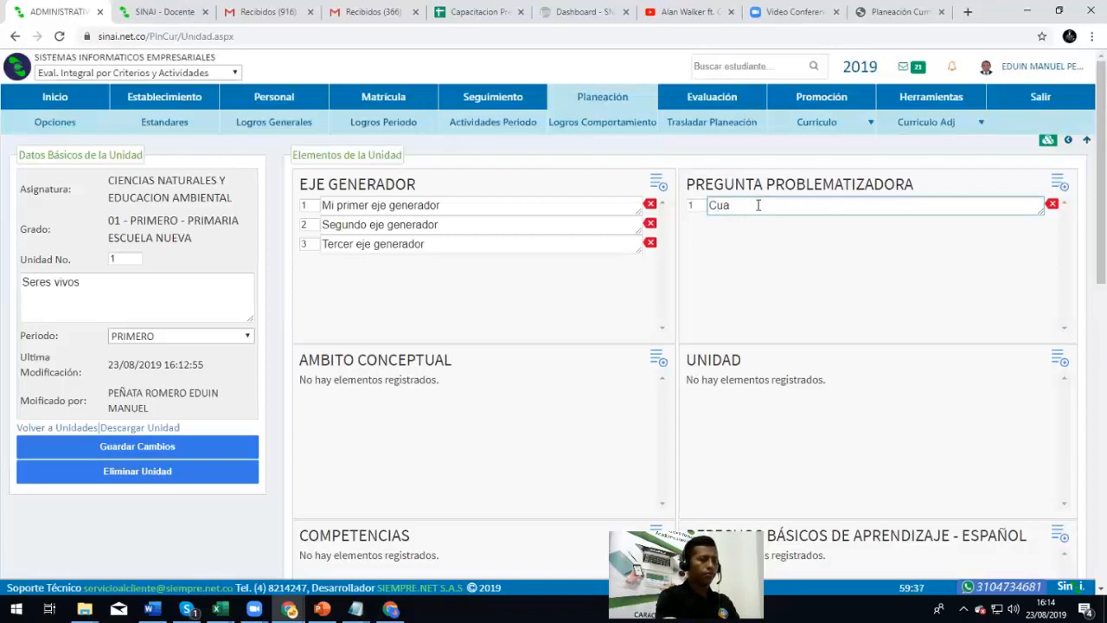
{"action": "type", "text": "l es mi pregunta p"}
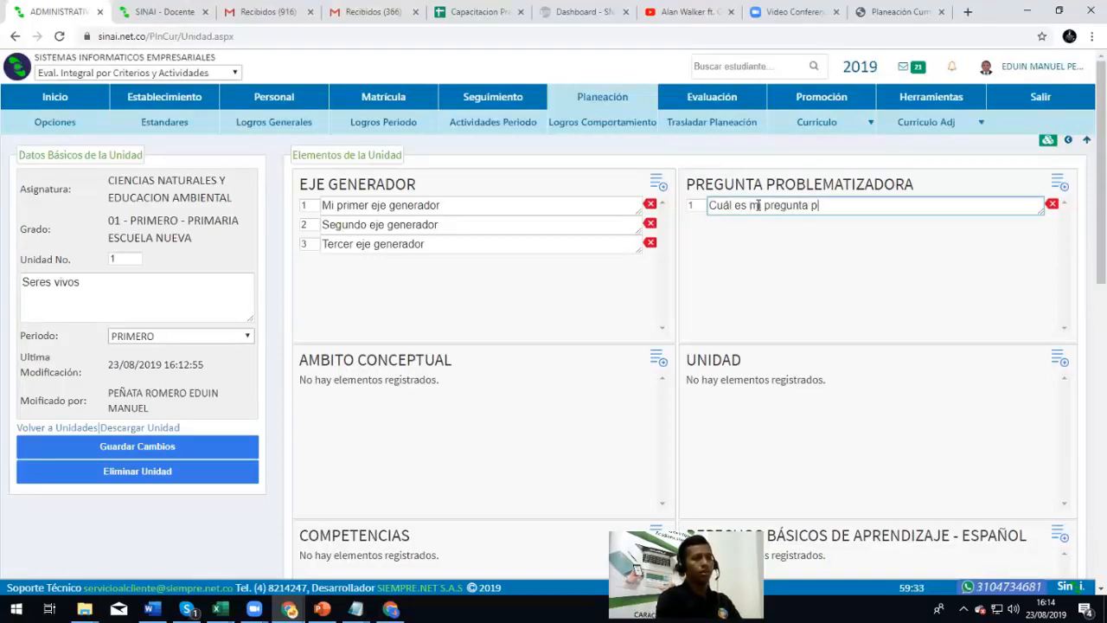
{"action": "type", "text": "roblematizadora?"}
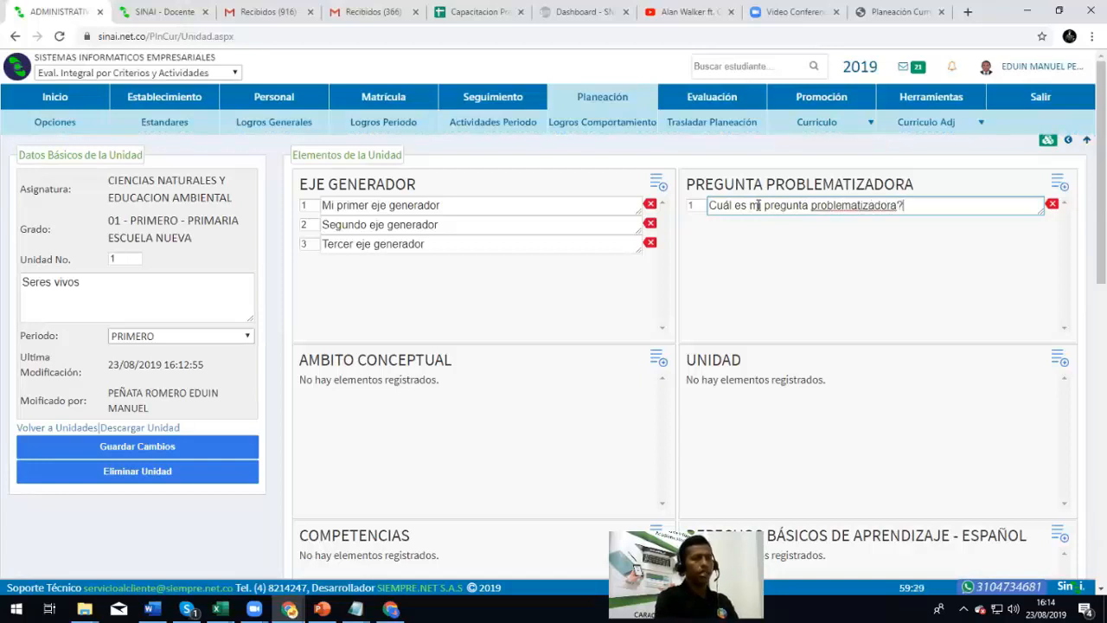
{"action": "left_click", "coordinate": [731, 269]}
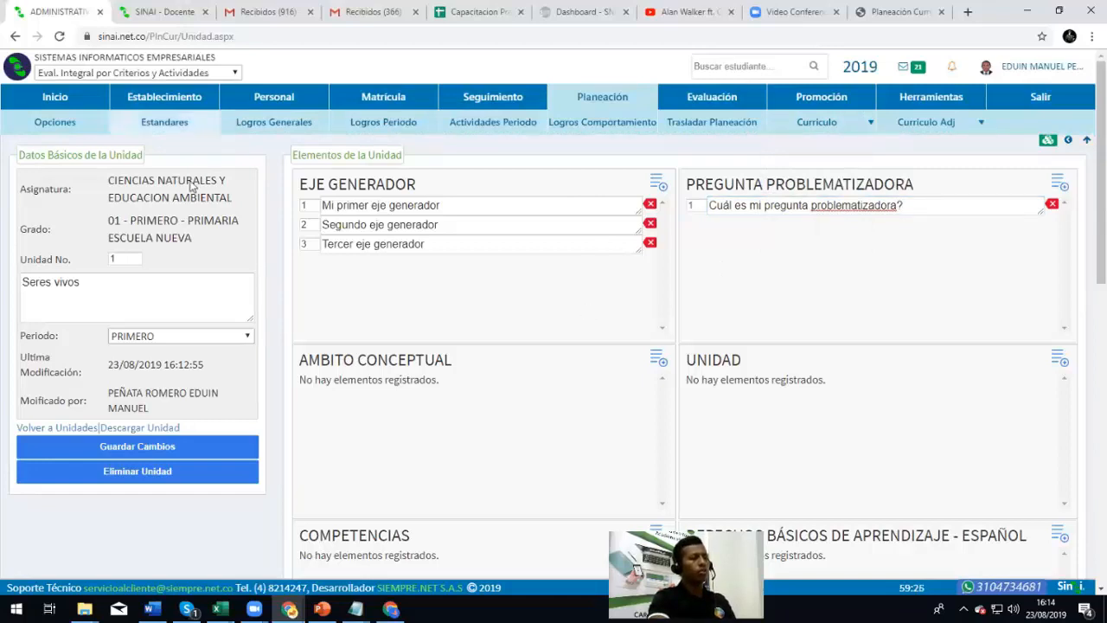
{"action": "scroll", "coordinate": [697, 240], "scroll_direction": "down", "scroll_amount": 3}
{"action": "scroll", "coordinate": [677, 271], "scroll_direction": "up", "scroll_amount": 3}
Add the first Ambito conceptual entry, 'Mi primer ambito conceptual'
{"action": "left_click", "coordinate": [657, 358]}
{"action": "type", "text": "Mi primer ambito conceptual"}
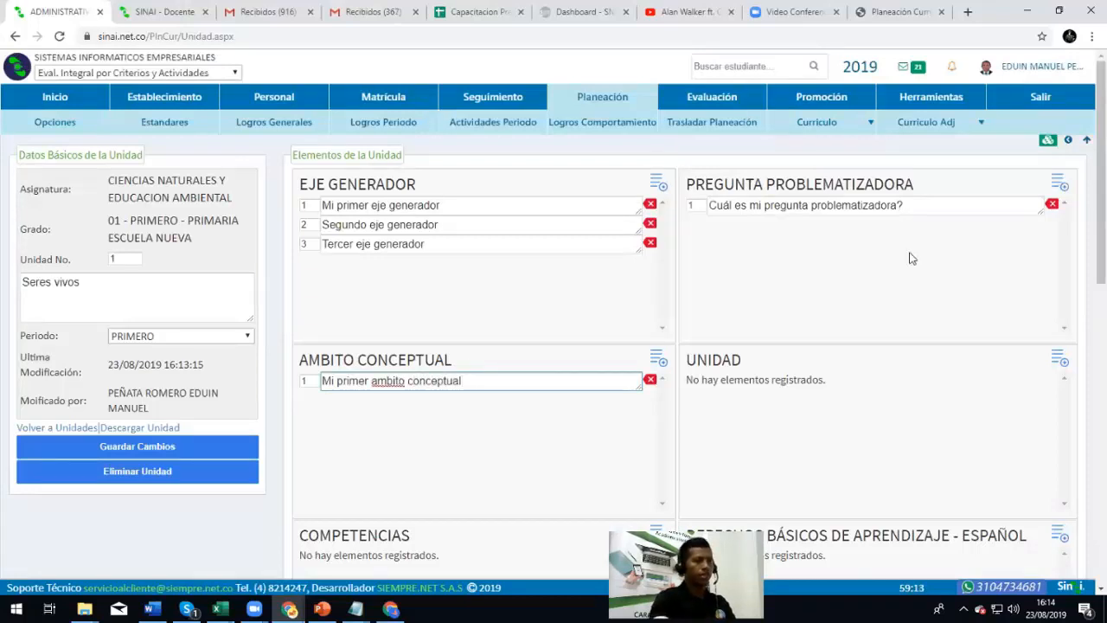
Add a second numbered Pregunta problematizadora question
{"action": "left_click", "coordinate": [1058, 183]}
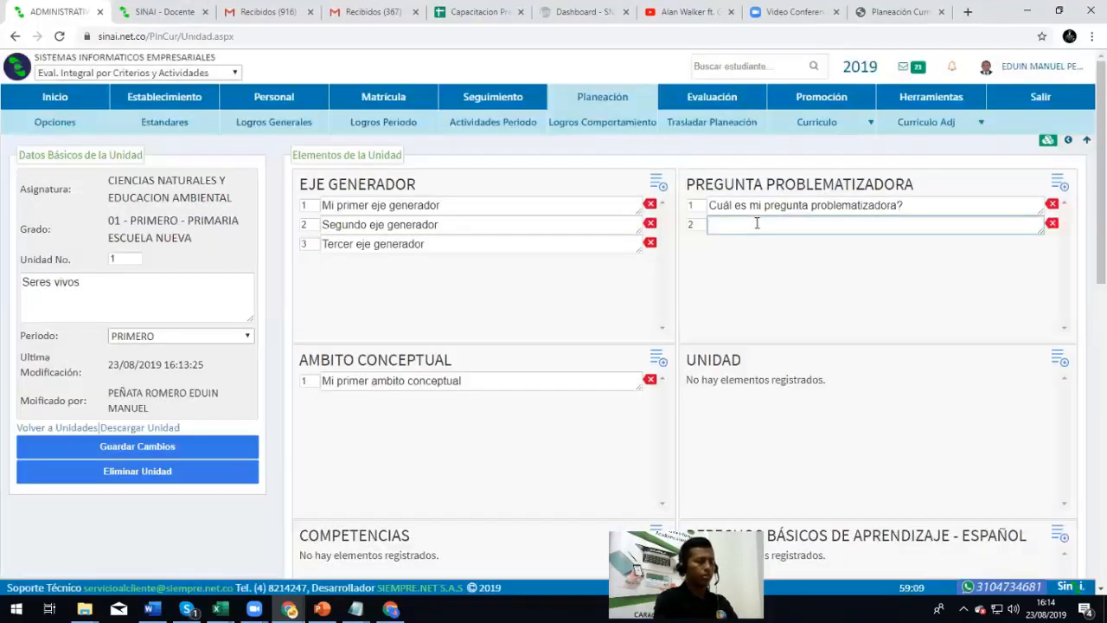
{"action": "type", "text": "Cual es mi segunda pregunta problematiz"}
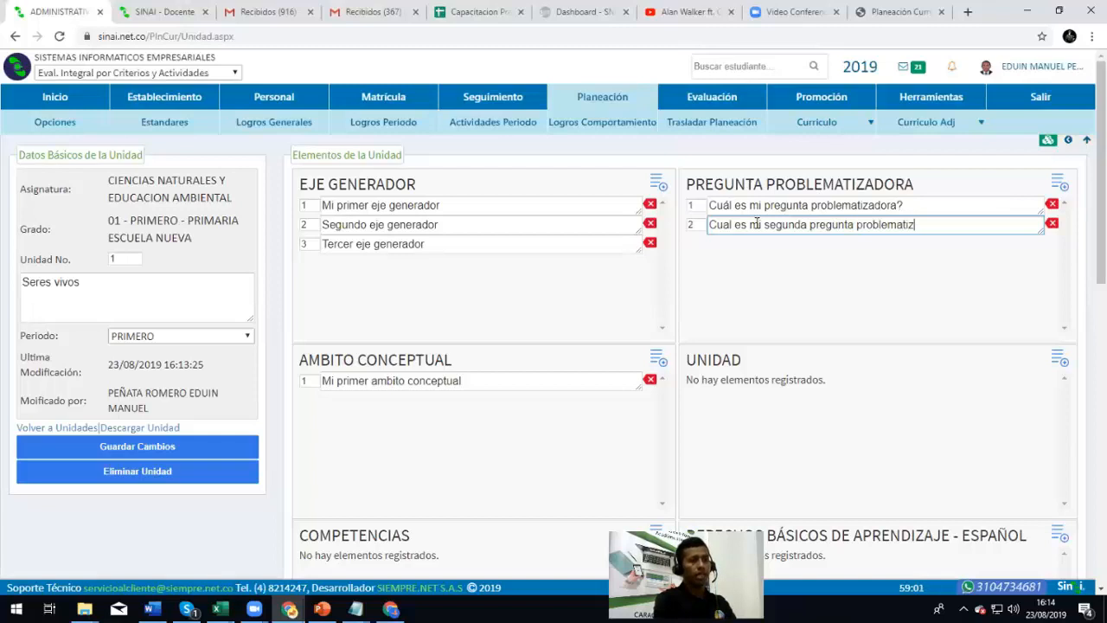
{"action": "type", "text": "?"}
{"action": "left_click", "coordinate": [786, 294]}
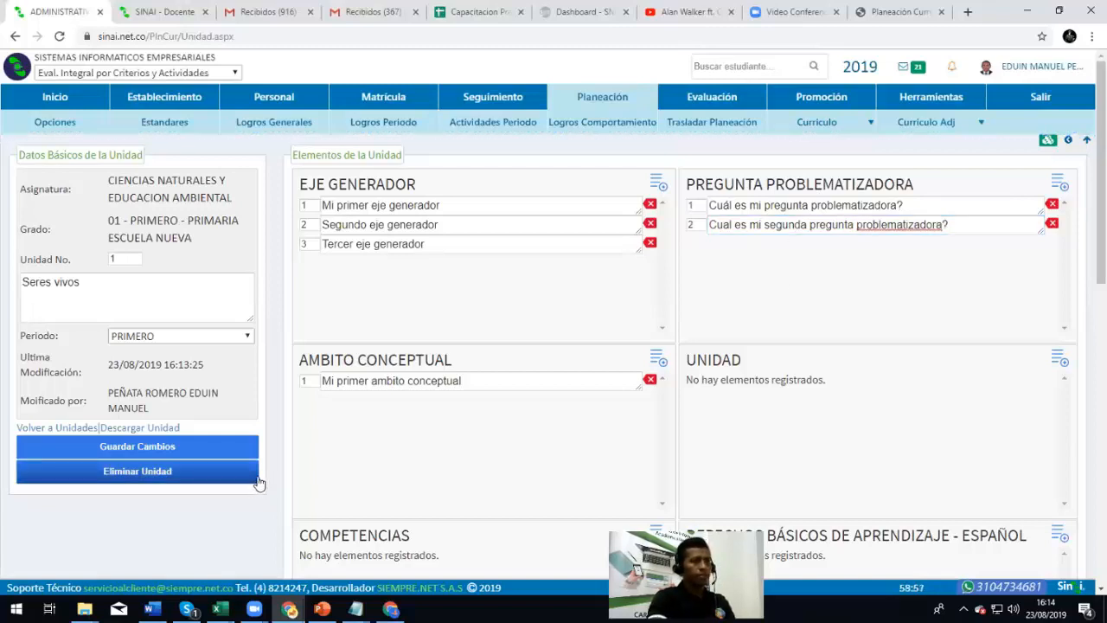
Add a second Ambito conceptual entry, 'Segundo ambito conceptual'
{"action": "left_click", "coordinate": [659, 360]}
{"action": "left_click", "coordinate": [383, 403]}
{"action": "type", "text": "Segundo a"}
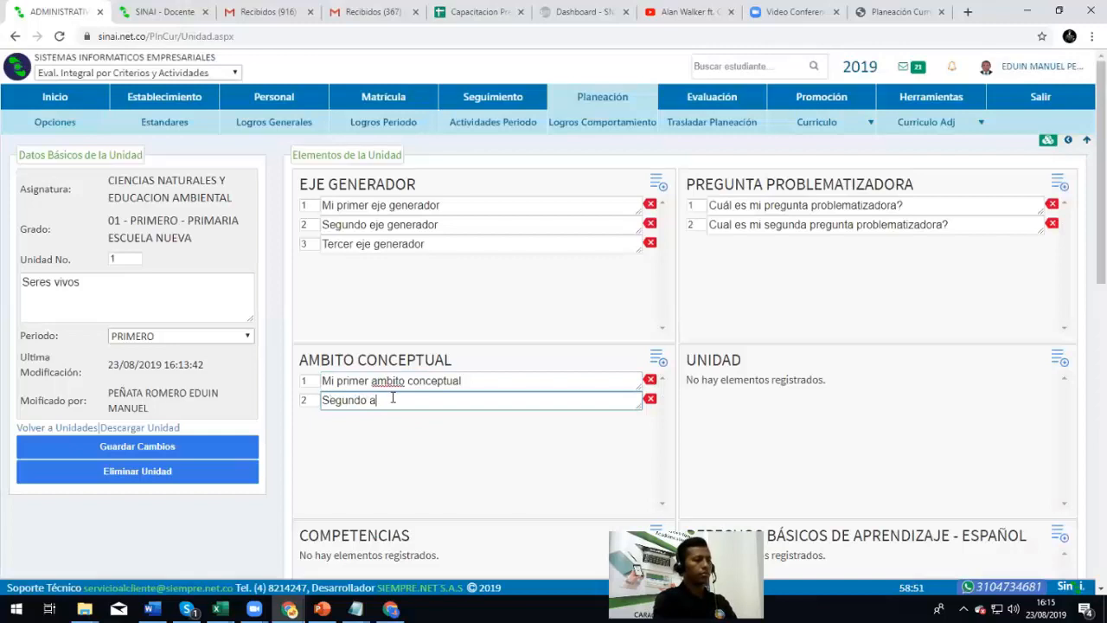
{"action": "type", "text": "mbito conceptual"}
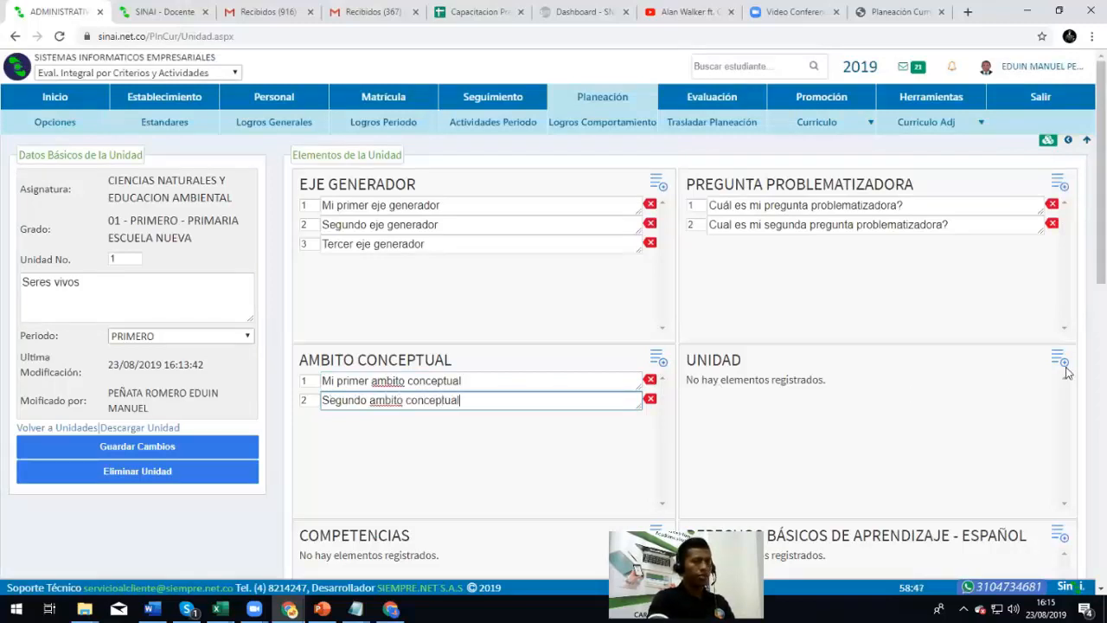
{"action": "scroll", "coordinate": [824, 370], "scroll_direction": "down", "scroll_amount": 2}
{"action": "scroll", "coordinate": [822, 369], "scroll_direction": "up", "scroll_amount": 2}
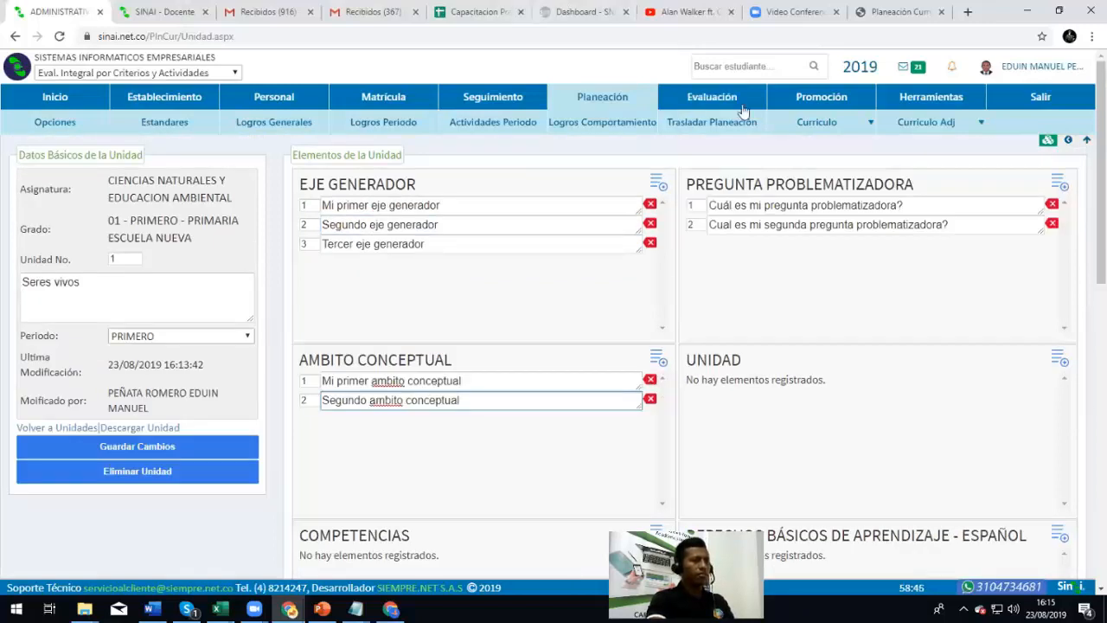
Delete the UNIDAD planning element in the curriculum configuration
{"action": "left_click", "coordinate": [804, 232]}
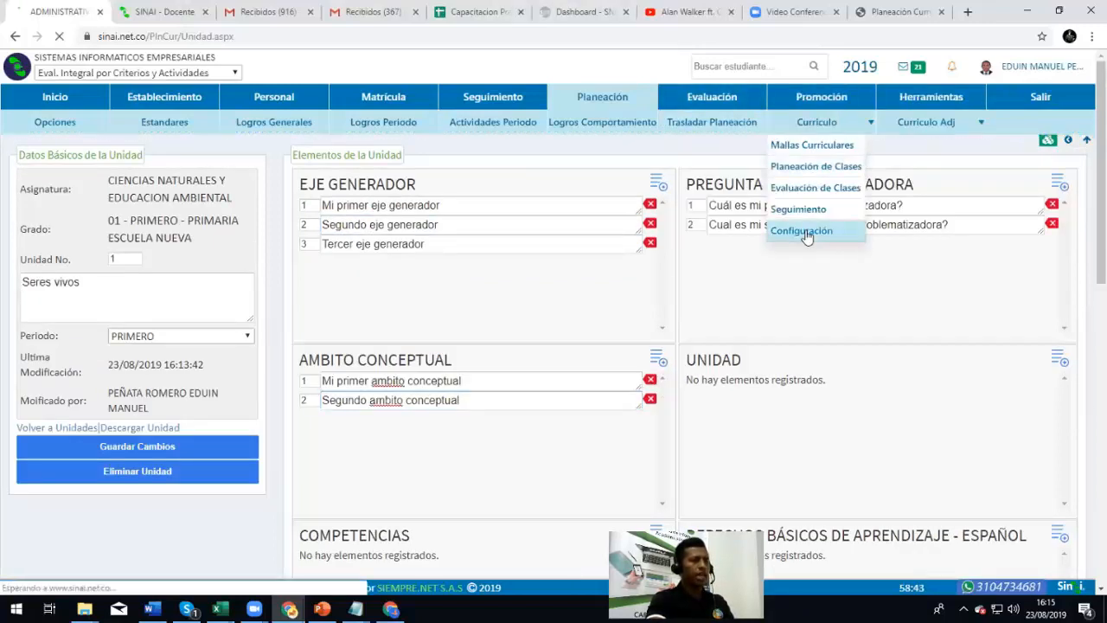
{"action": "scroll", "coordinate": [273, 346], "scroll_direction": "down", "scroll_amount": 5}
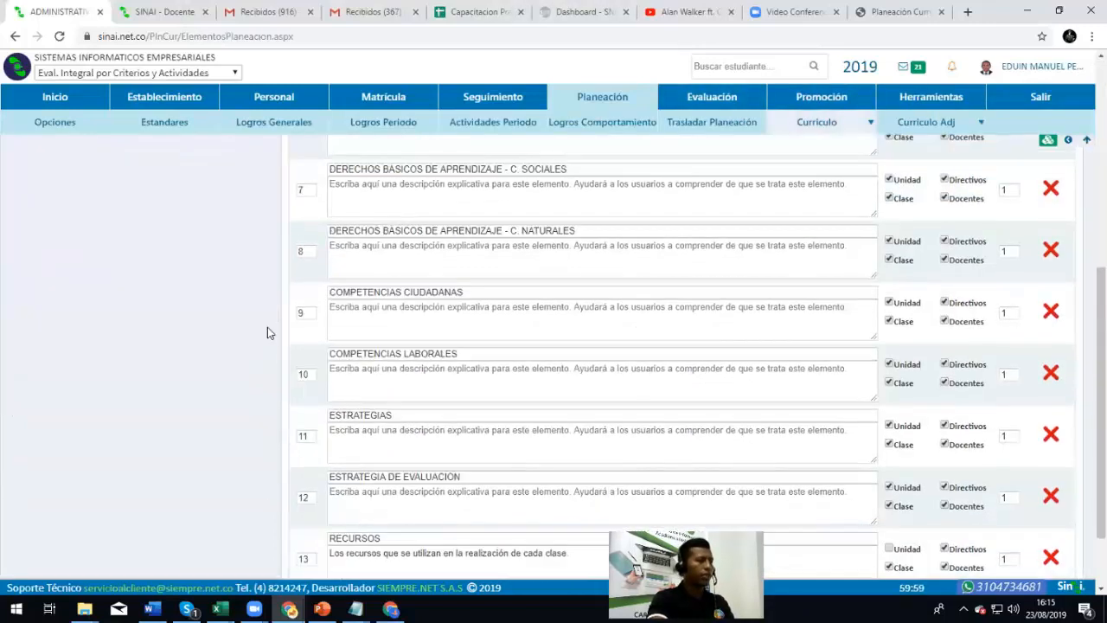
{"action": "scroll", "coordinate": [267, 327], "scroll_direction": "up", "scroll_amount": 2}
{"action": "scroll", "coordinate": [553, 250], "scroll_direction": "up", "scroll_amount": 1}
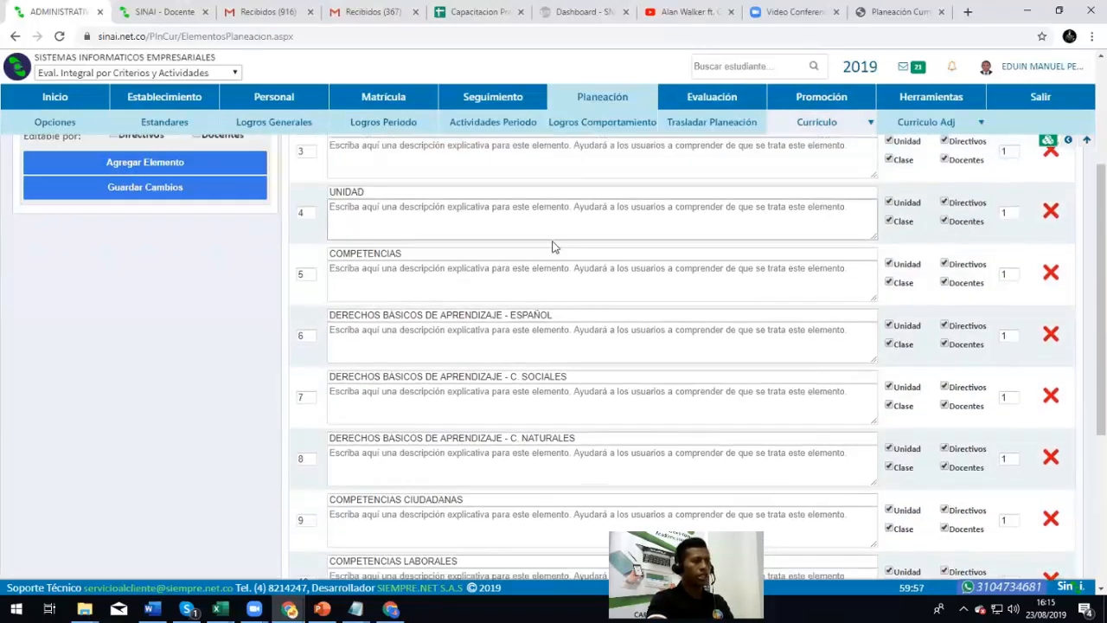
{"action": "left_click", "coordinate": [1050, 211]}
{"action": "left_click", "coordinate": [615, 116]}
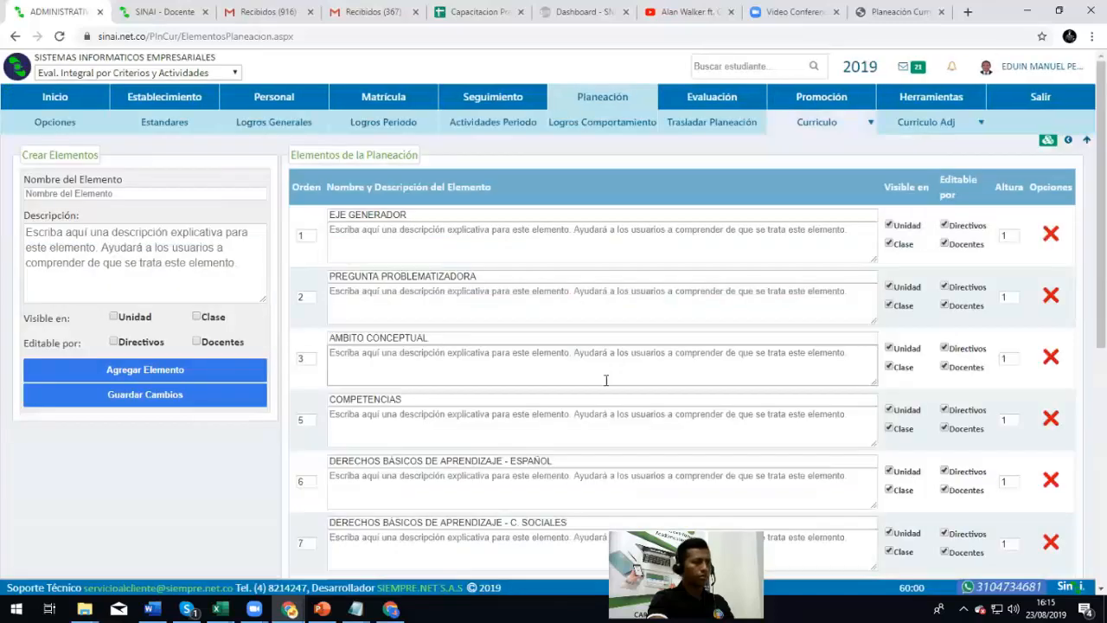
Set the order of Competencias, Español, C. Sociales, C. Naturales, Competencias Ciudadanas to 4–8
{"action": "double_click", "coordinate": [307, 420]}
{"action": "type", "text": "4"}
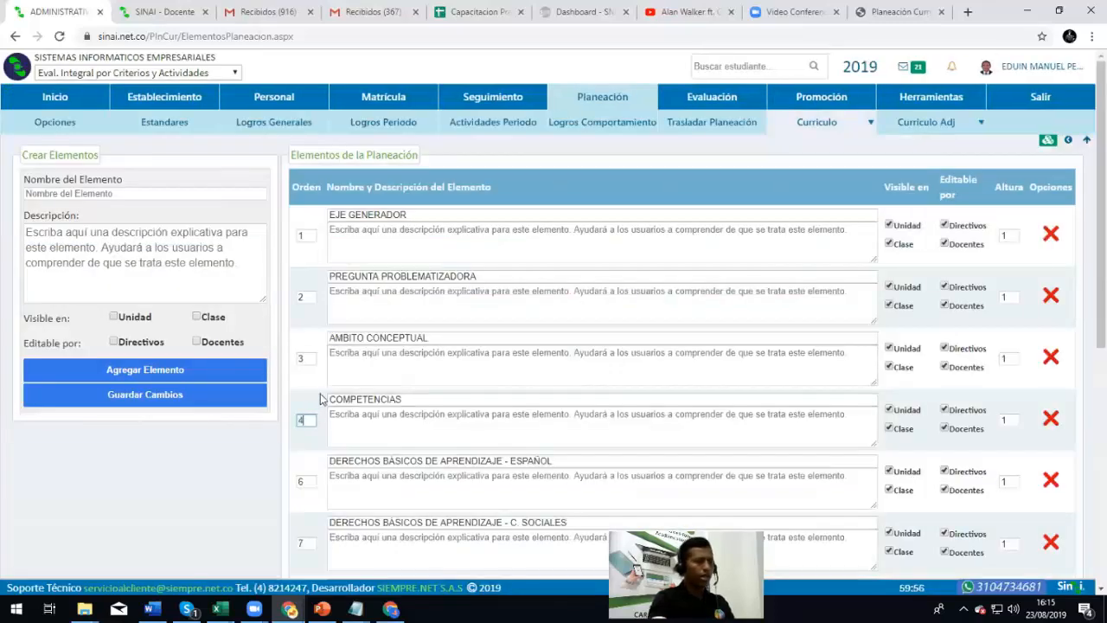
{"action": "scroll", "coordinate": [290, 372], "scroll_direction": "down", "scroll_amount": 2}
{"action": "double_click", "coordinate": [307, 344]}
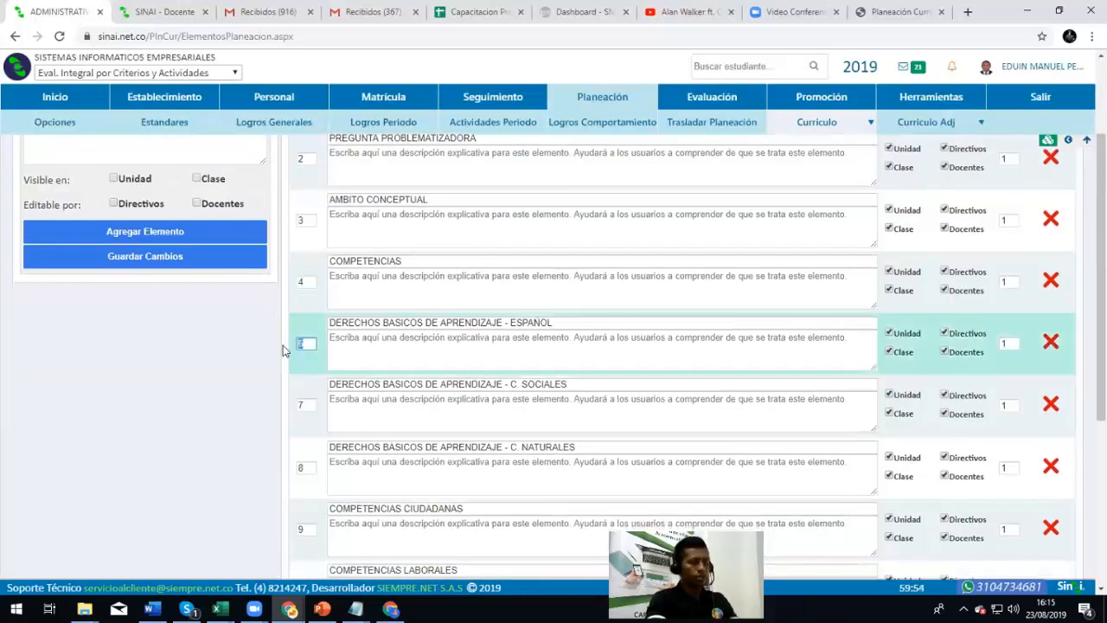
{"action": "type", "text": "5"}
{"action": "double_click", "coordinate": [306, 404]}
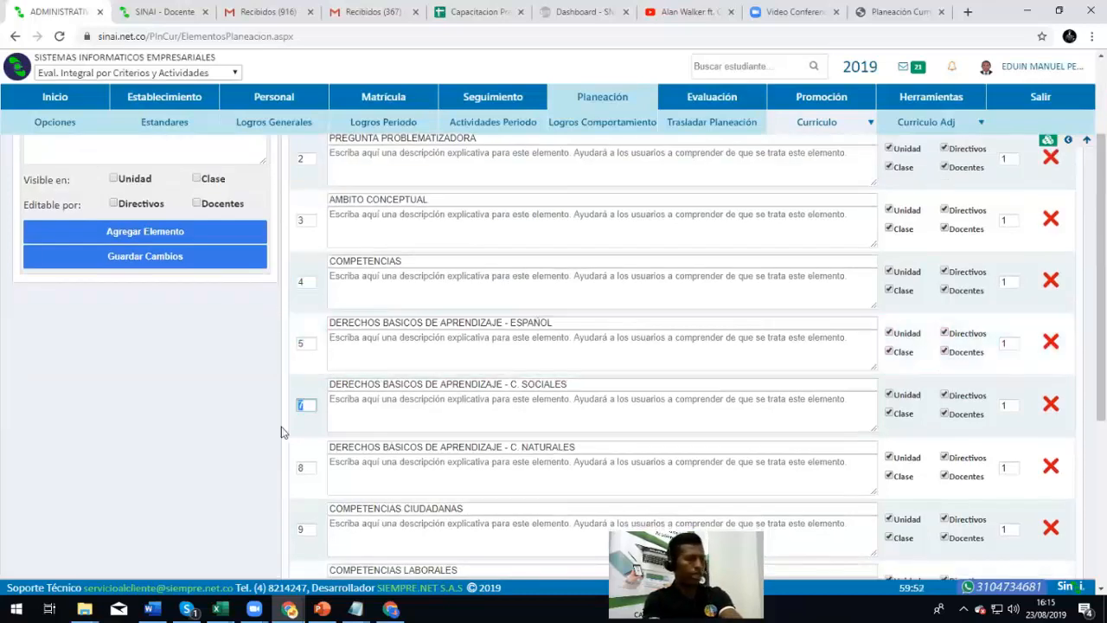
{"action": "type", "text": "6"}
{"action": "scroll", "coordinate": [284, 419], "scroll_direction": "down", "scroll_amount": 1}
{"action": "double_click", "coordinate": [303, 398]}
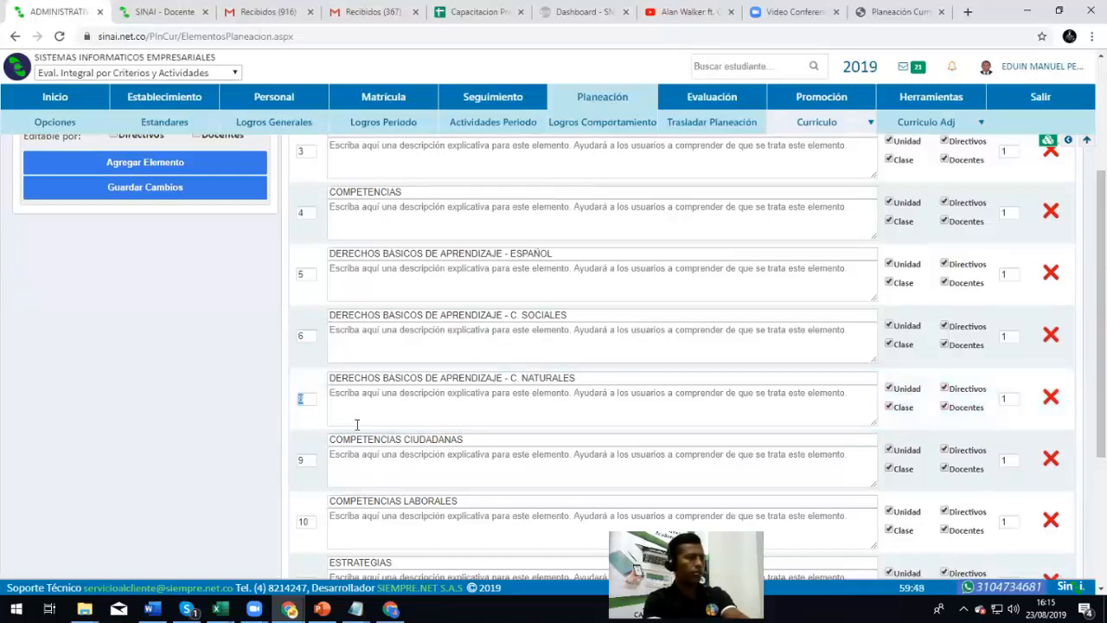
{"action": "type", "text": "7"}
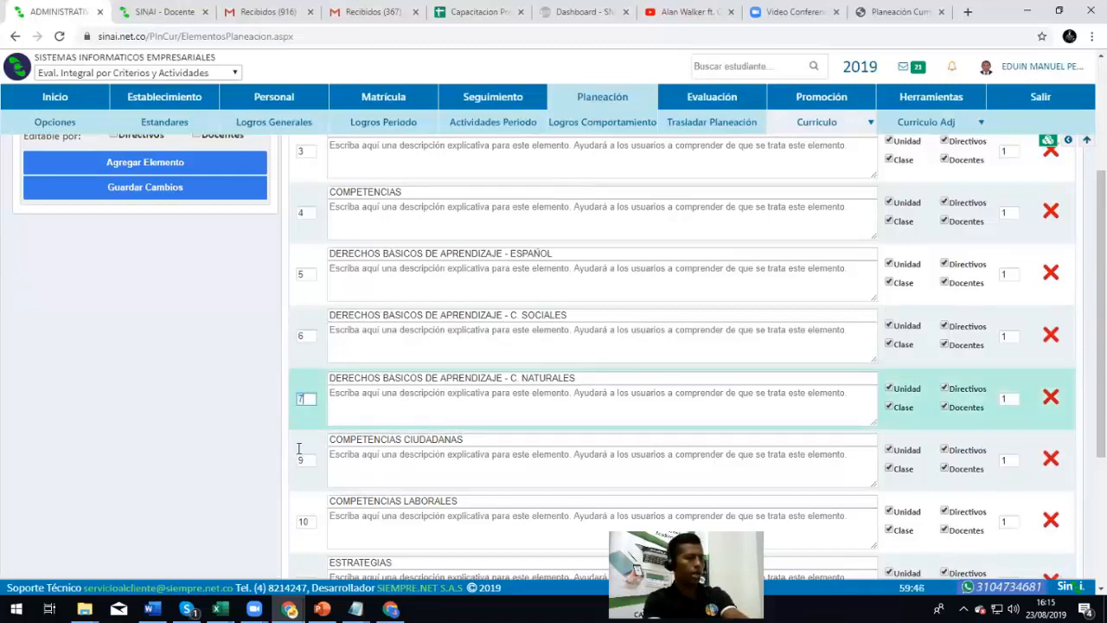
{"action": "scroll", "coordinate": [294, 442], "scroll_direction": "down", "scroll_amount": 1}
{"action": "double_click", "coordinate": [306, 391]}
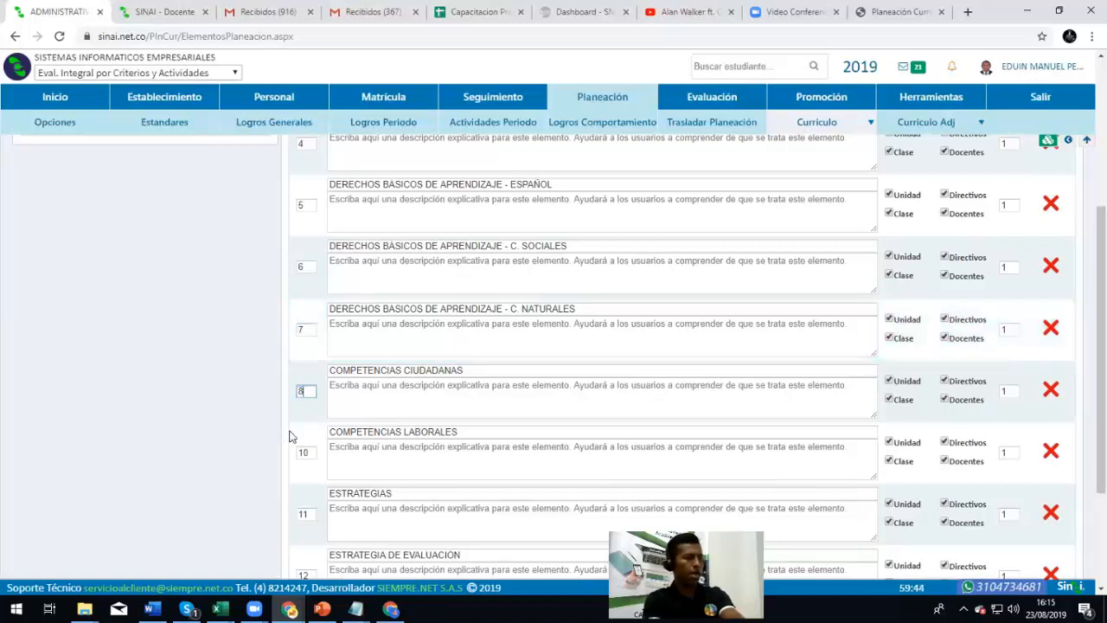
{"action": "type", "text": "8"}
Set Competencias Laborales, Estrategias, Estrategia de Evaluacion, Recursos to 9–12 and save
{"action": "scroll", "coordinate": [294, 415], "scroll_direction": "down", "scroll_amount": 2}
{"action": "double_click", "coordinate": [306, 314]}
{"action": "type", "text": "9"}
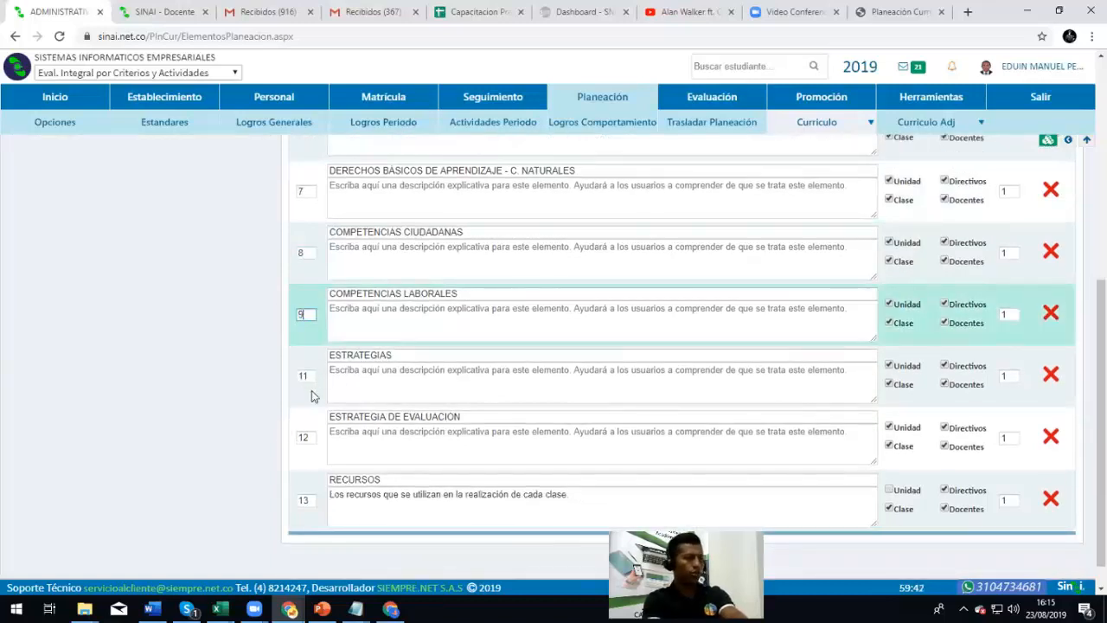
{"action": "double_click", "coordinate": [304, 377]}
{"action": "type", "text": "10"}
{"action": "double_click", "coordinate": [303, 437]}
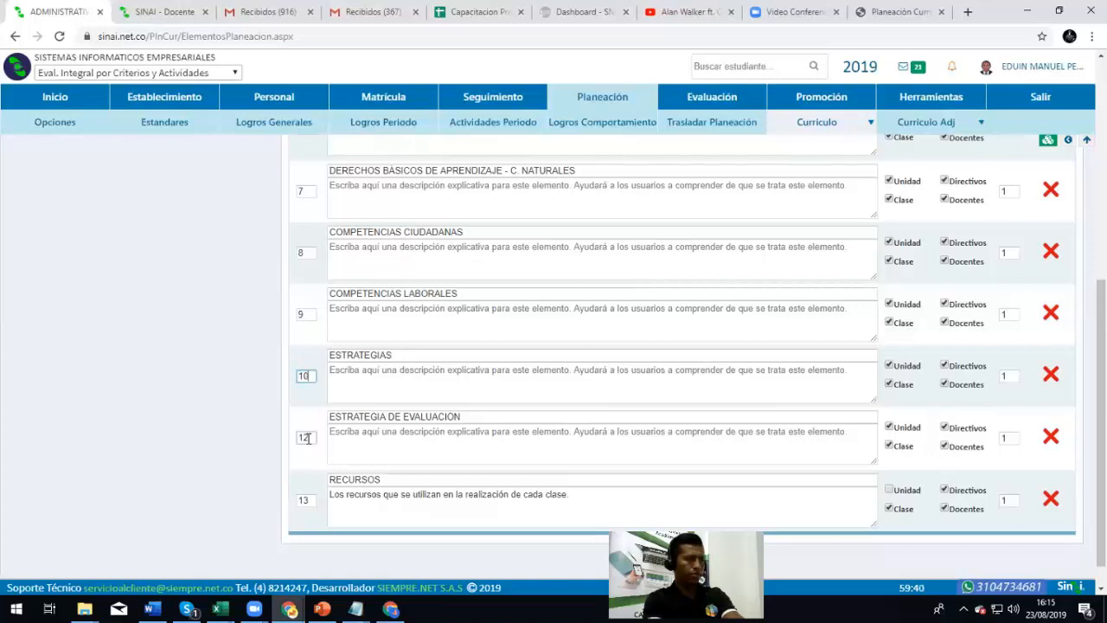
{"action": "type", "text": "11"}
{"action": "double_click", "coordinate": [310, 500]}
{"action": "type", "text": "12"}
{"action": "scroll", "coordinate": [169, 428], "scroll_direction": "up", "scroll_amount": 5}
{"action": "left_click", "coordinate": [169, 400]}
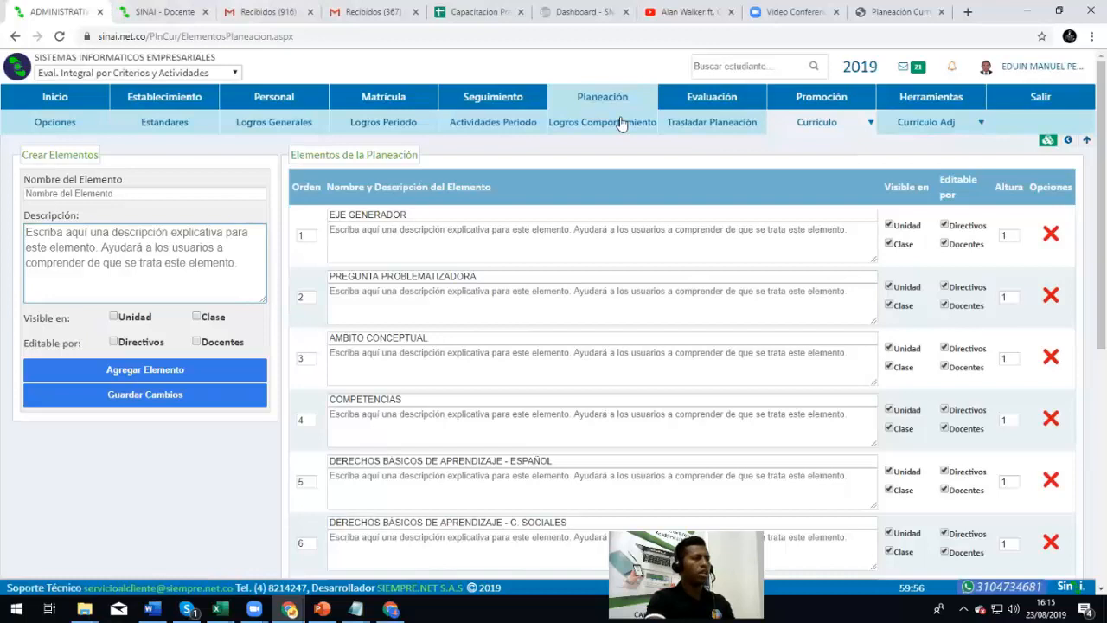
{"action": "mouse_move", "coordinate": [798, 121]}
{"action": "left_click", "coordinate": [812, 149]}
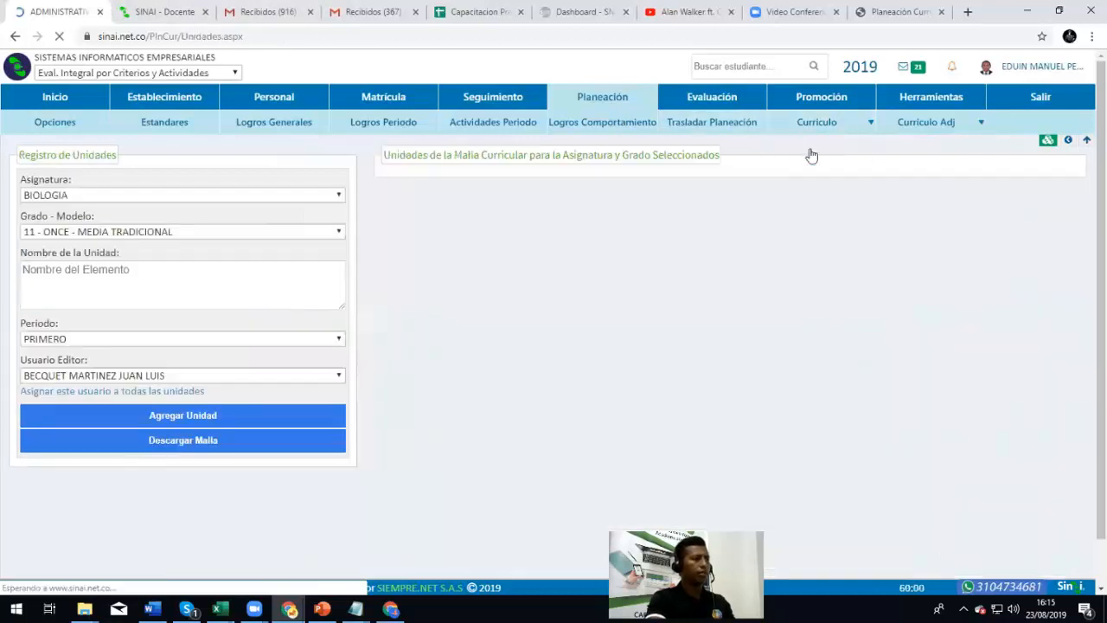
Select Ciencias Naturales y Educacion Ambiental and grade 01 - PRIMERO on the units page
{"action": "left_click", "coordinate": [220, 195]}
{"action": "left_click", "coordinate": [143, 223]}
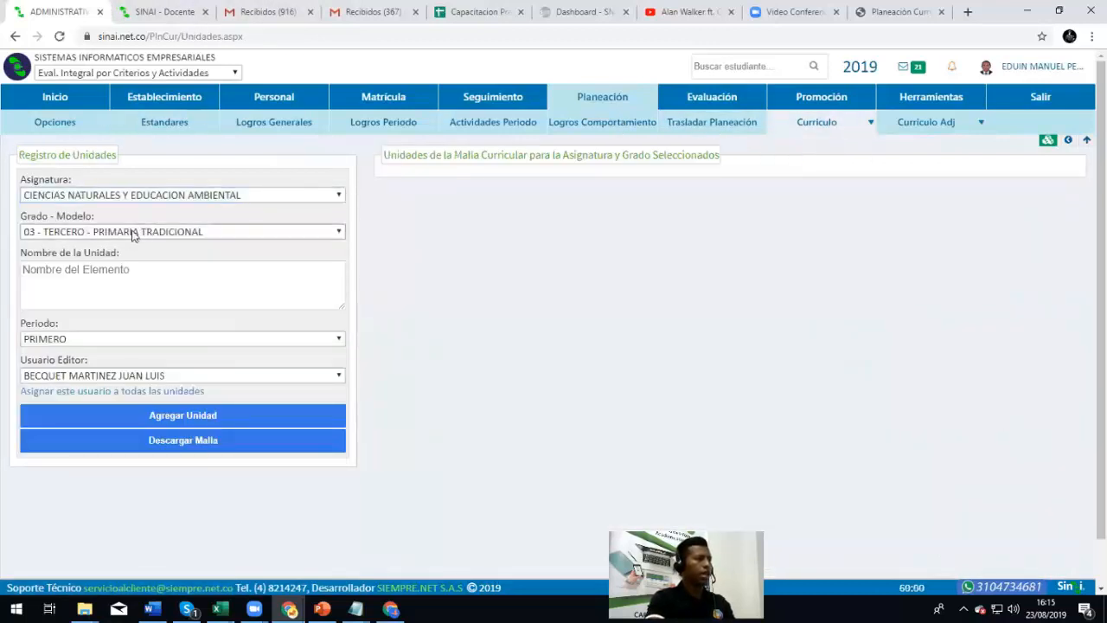
{"action": "left_click", "coordinate": [134, 232]}
{"action": "left_click", "coordinate": [107, 291]}
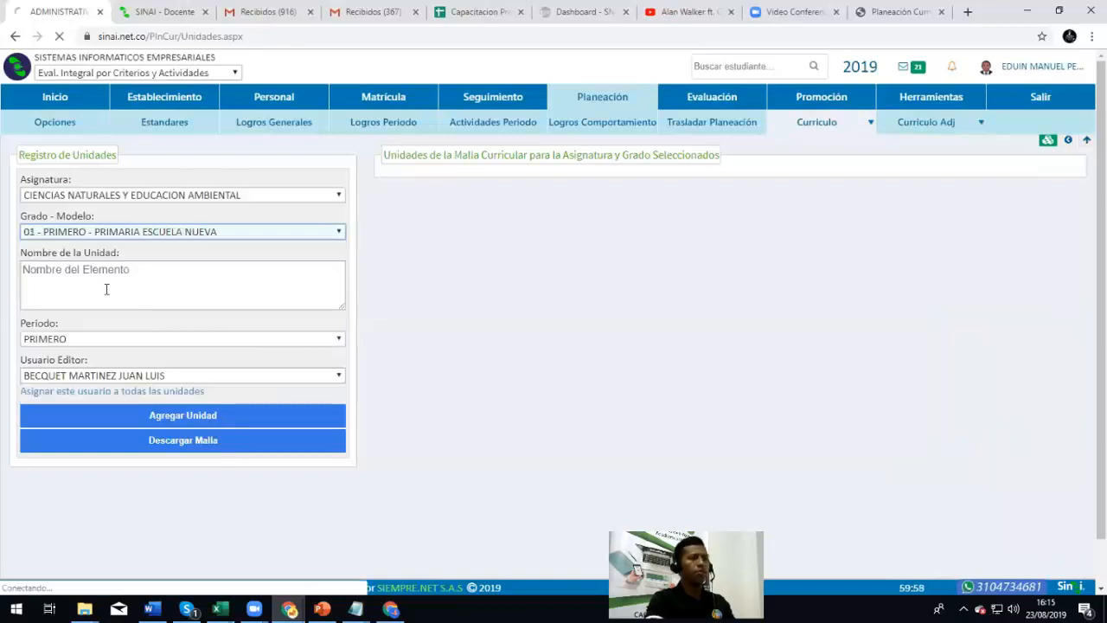
Review Seres vivos' Eje generador and Ambito conceptual entries, then open it for editing
{"action": "left_click", "coordinate": [454, 191]}
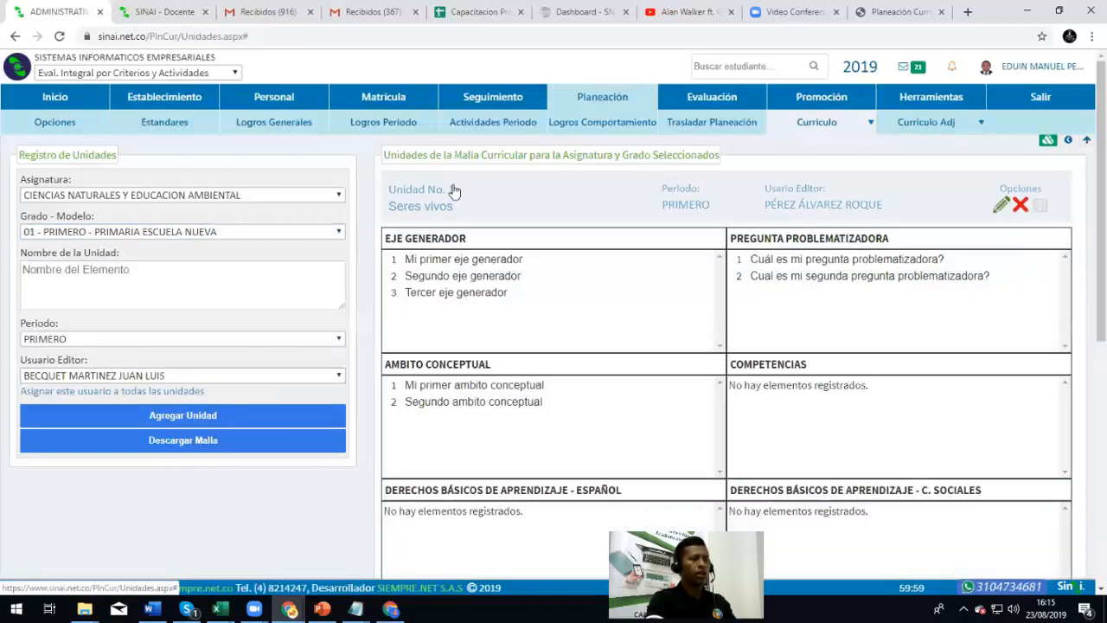
{"action": "left_click_drag", "start_coordinate": [428, 260], "coordinate": [655, 304]}
{"action": "left_click", "coordinate": [872, 303]}
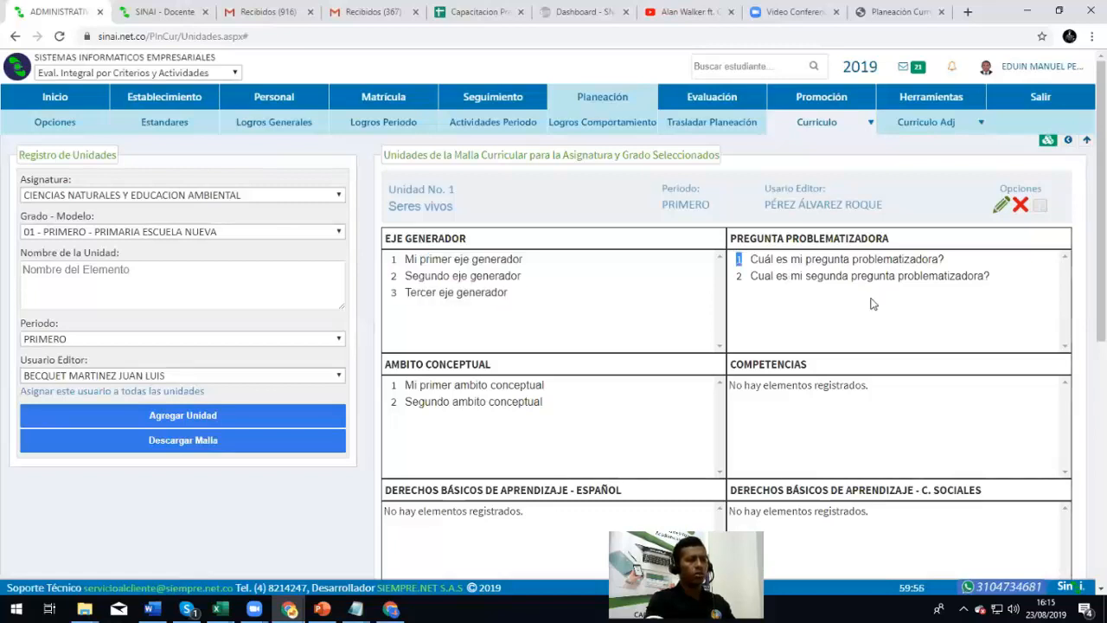
{"action": "scroll", "coordinate": [652, 329], "scroll_direction": "down", "scroll_amount": 1}
{"action": "left_click_drag", "start_coordinate": [417, 317], "coordinate": [506, 333]}
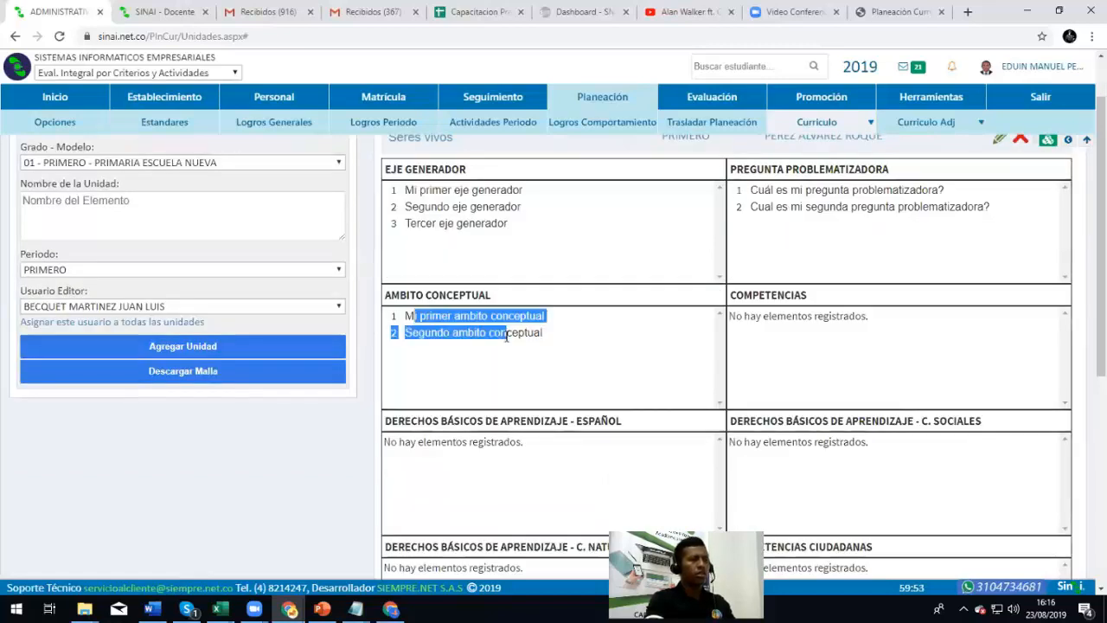
{"action": "left_click", "coordinate": [582, 363]}
{"action": "scroll", "coordinate": [581, 363], "scroll_direction": "up", "scroll_amount": 1}
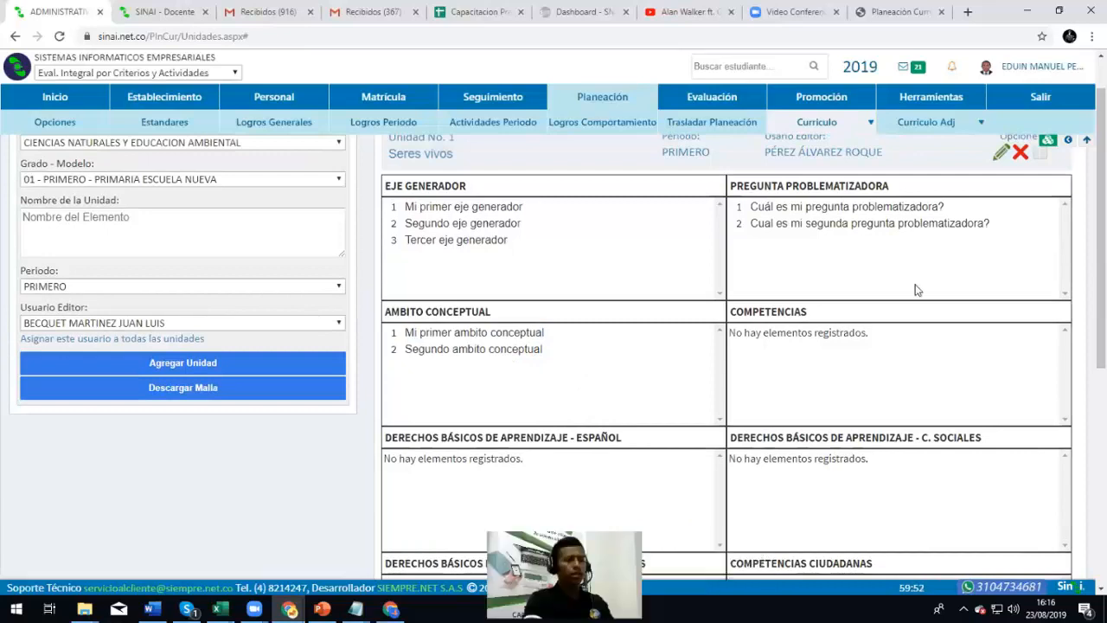
{"action": "scroll", "coordinate": [977, 299], "scroll_direction": "up", "scroll_amount": 1}
{"action": "left_click", "coordinate": [1001, 205]}
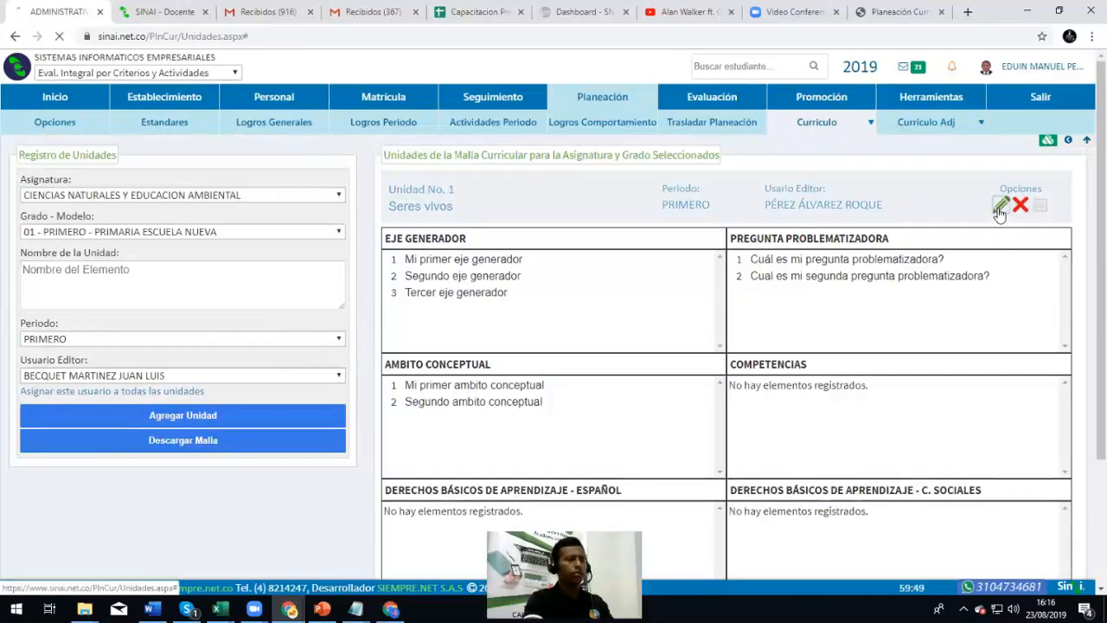
Add a first Competencias row reading 'Mi primera competencia'
{"action": "scroll", "coordinate": [459, 433], "scroll_direction": "down", "scroll_amount": 1}
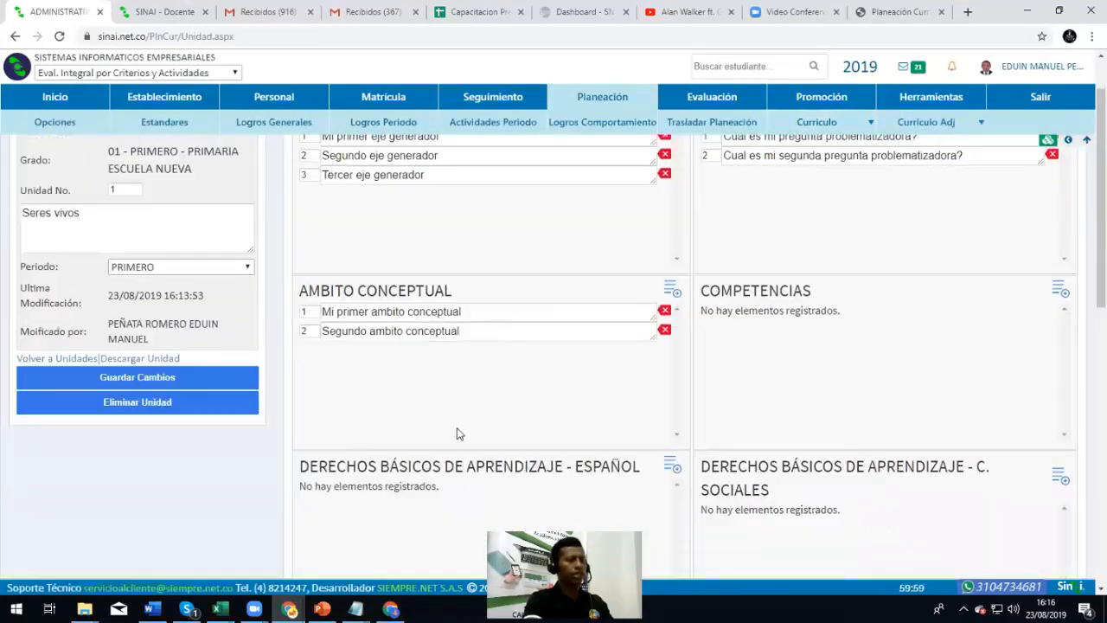
{"action": "left_click", "coordinate": [1061, 291]}
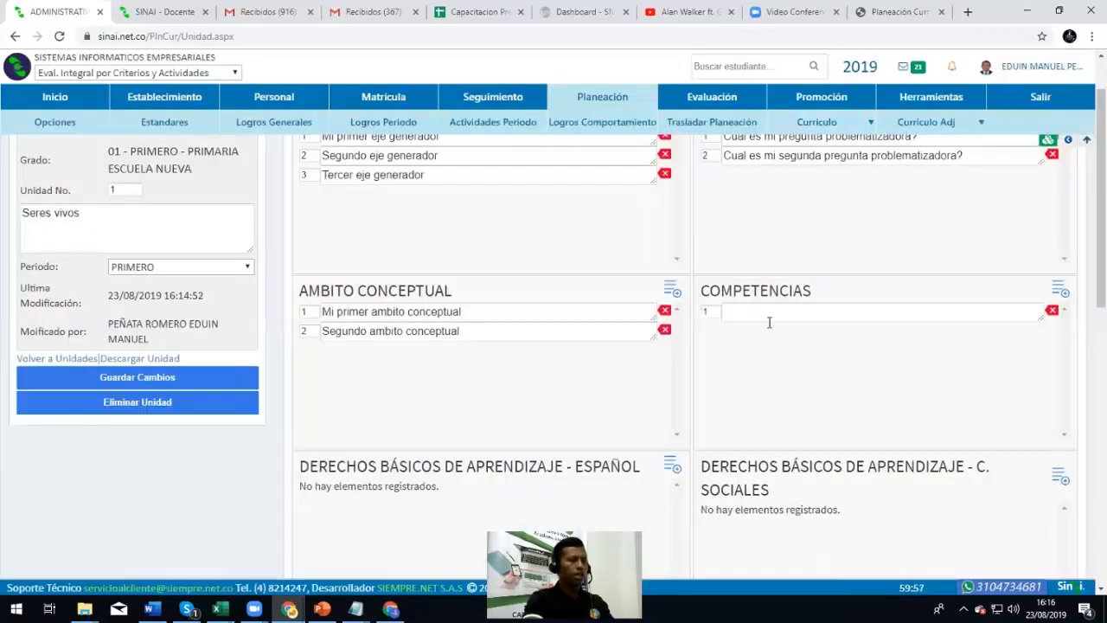
{"action": "type", "text": "Mi primera competencia"}
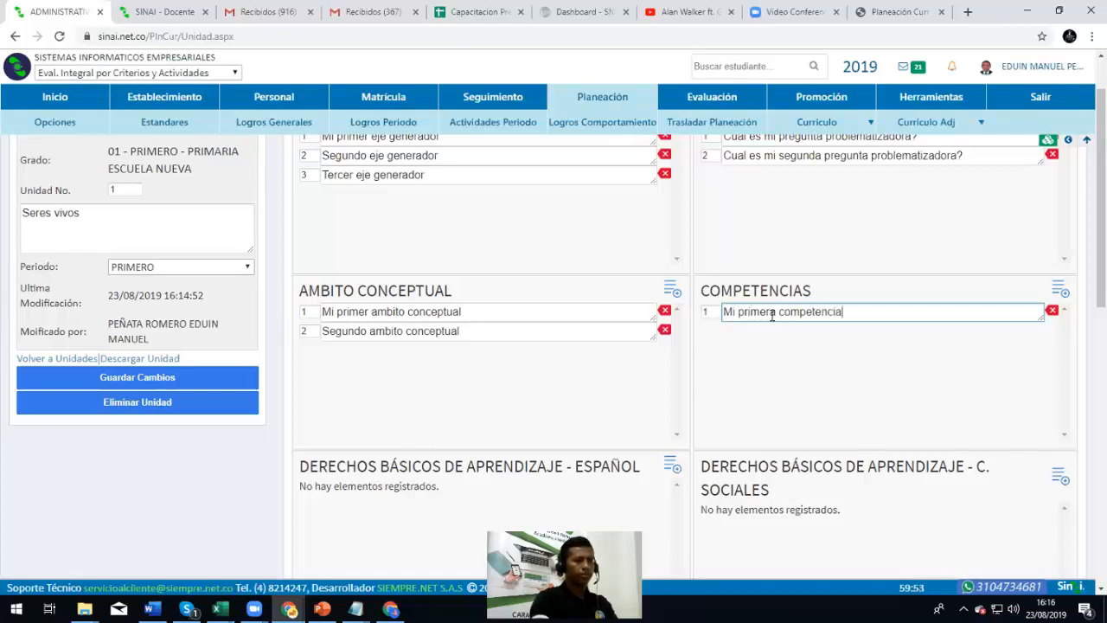
Add three more empty Competencias rows, numbered 2–4
{"action": "left_click", "coordinate": [1060, 291]}
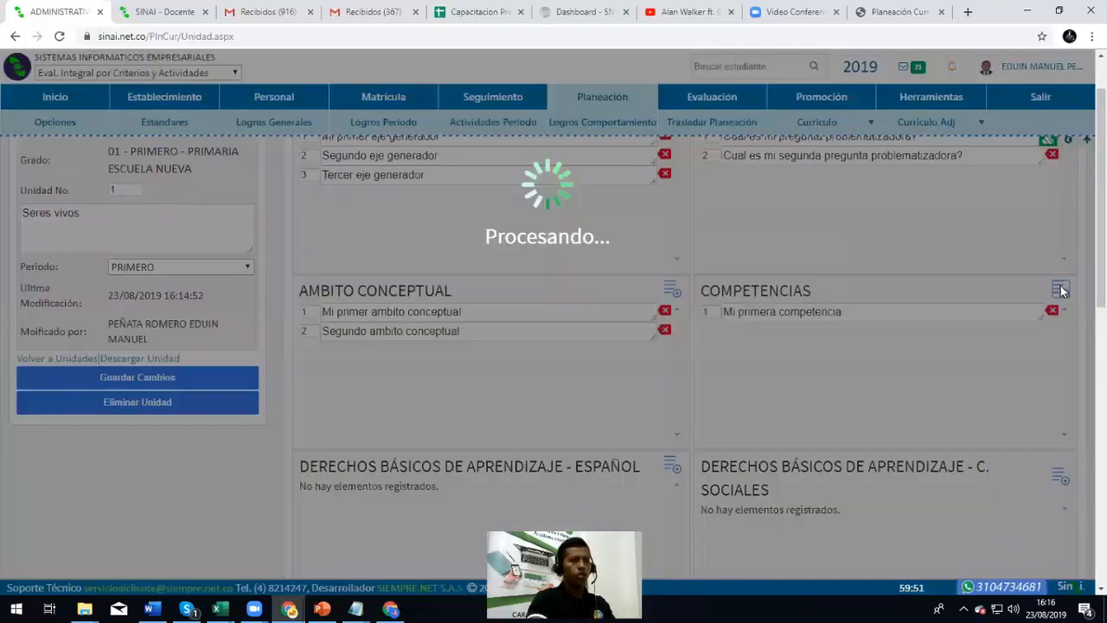
{"action": "left_click", "coordinate": [1059, 291]}
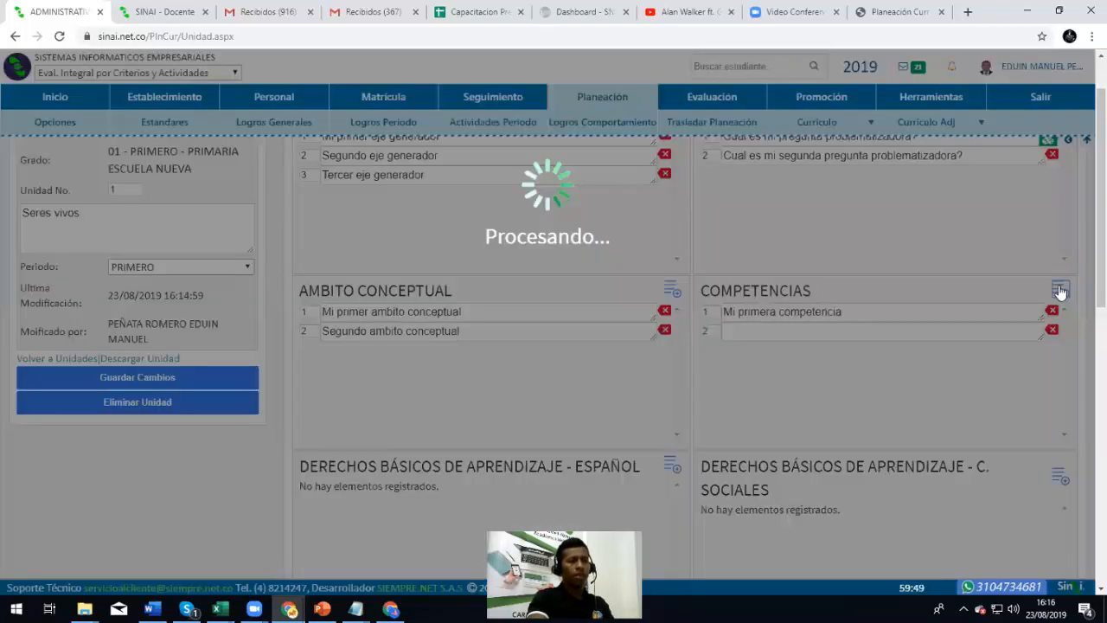
{"action": "left_click", "coordinate": [1061, 291]}
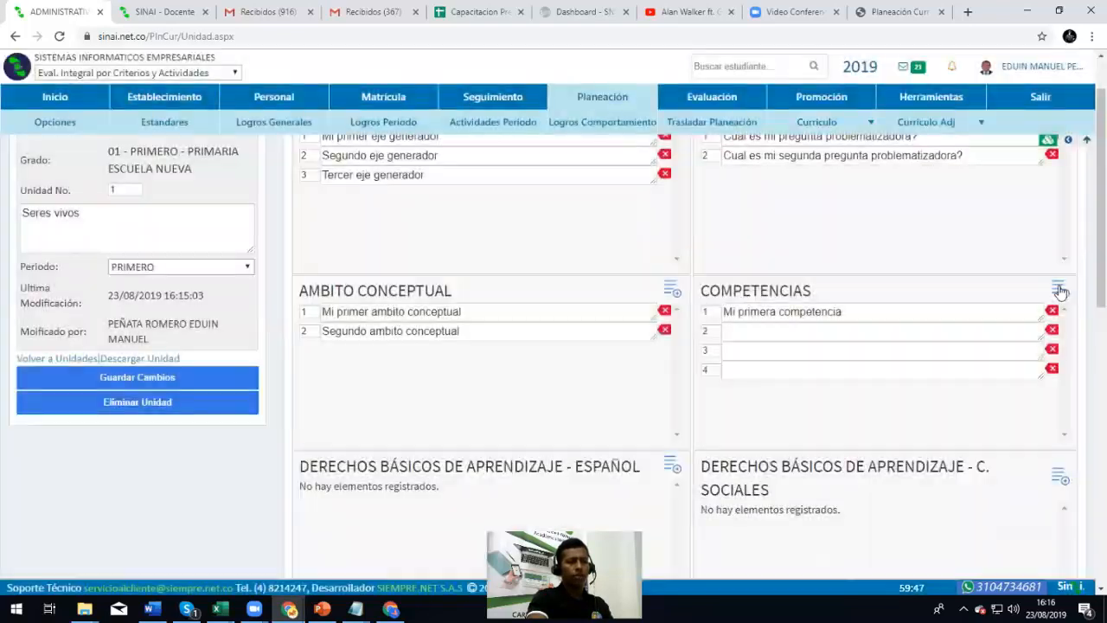
{"action": "left_click", "coordinate": [751, 335]}
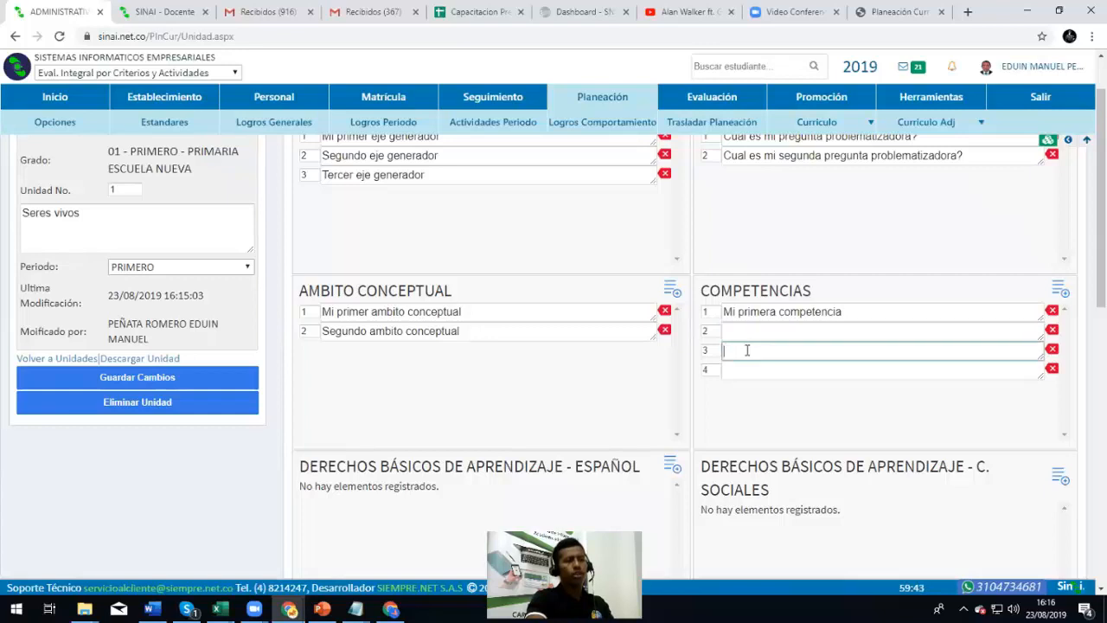
{"action": "scroll", "coordinate": [732, 331], "scroll_direction": "up", "scroll_amount": 1}
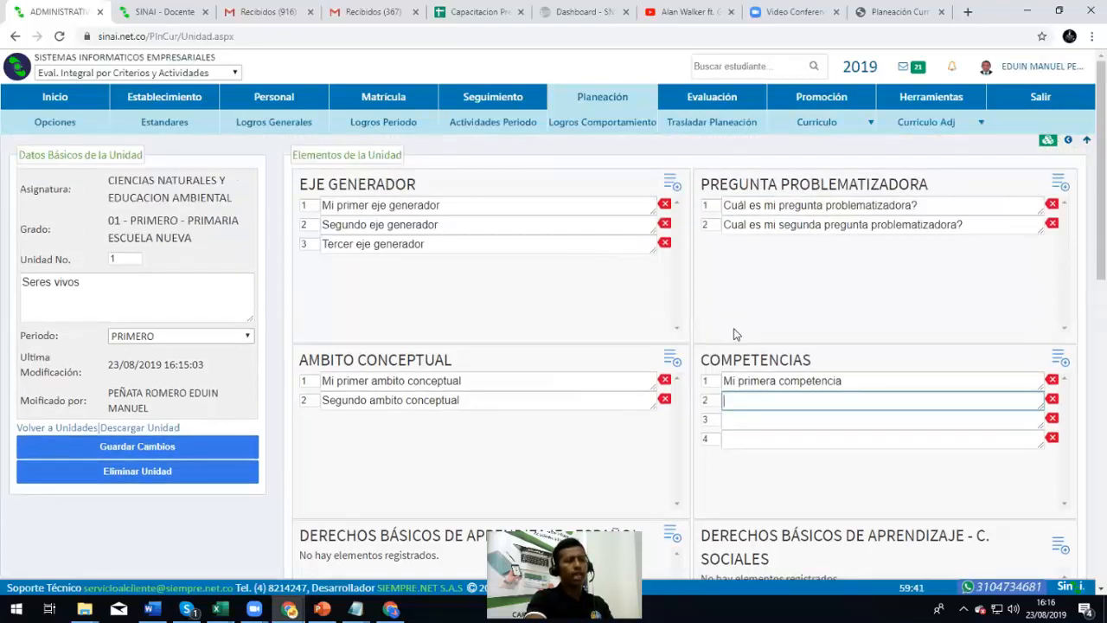
{"action": "scroll", "coordinate": [731, 337], "scroll_direction": "down", "scroll_amount": 1}
{"action": "left_click", "coordinate": [742, 355]}
{"action": "left_click", "coordinate": [746, 367]}
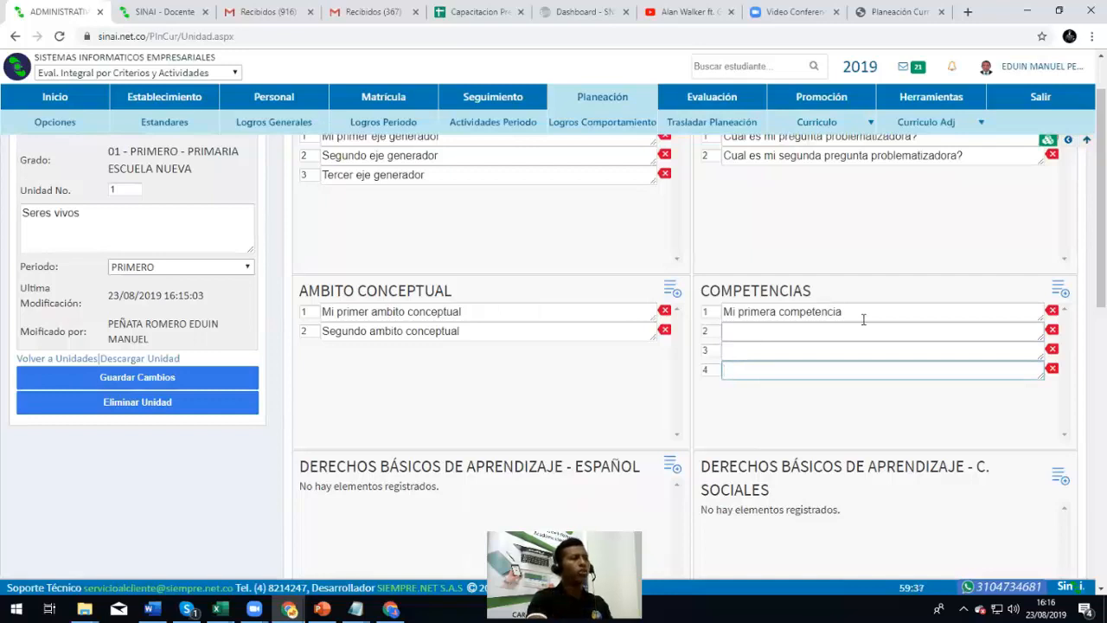
Set the COMPETENCIAS element's Altura to 2 in Configuración and save the changes
{"action": "mouse_move", "coordinate": [816, 122]}
{"action": "left_click", "coordinate": [801, 230]}
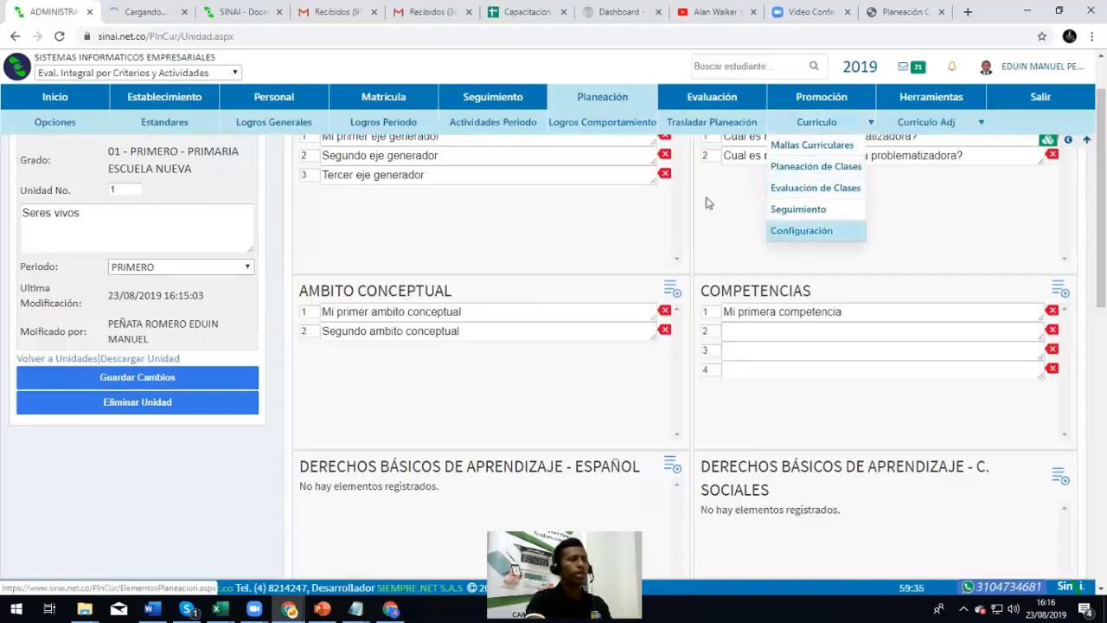
{"action": "left_click", "coordinate": [170, 8]}
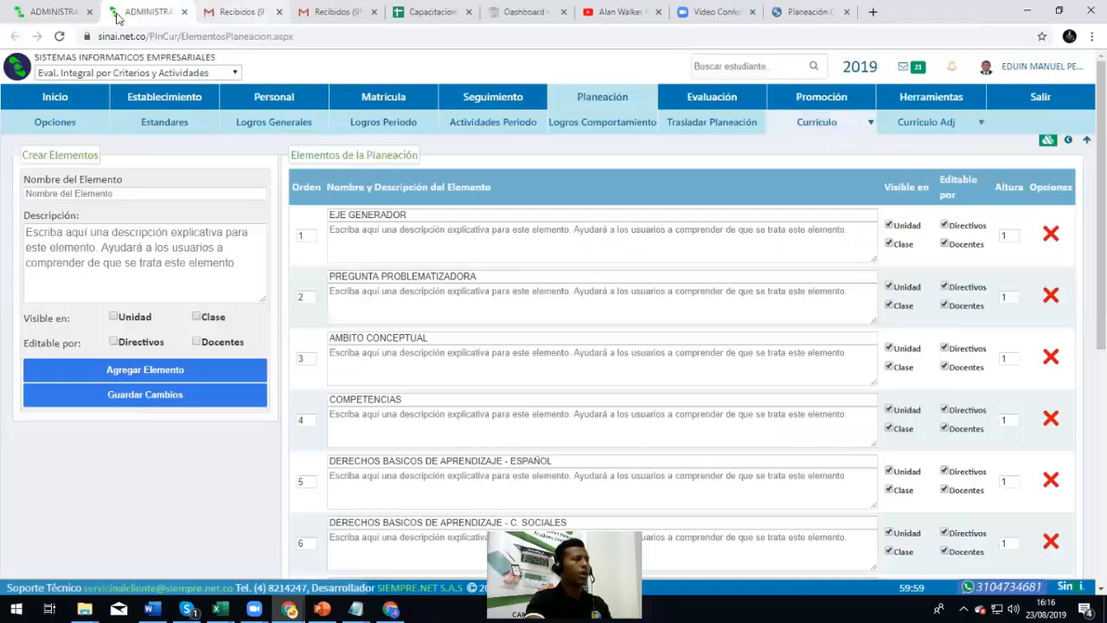
{"action": "left_click", "coordinate": [278, 12]}
{"action": "scroll", "coordinate": [389, 286], "scroll_direction": "down", "scroll_amount": 2}
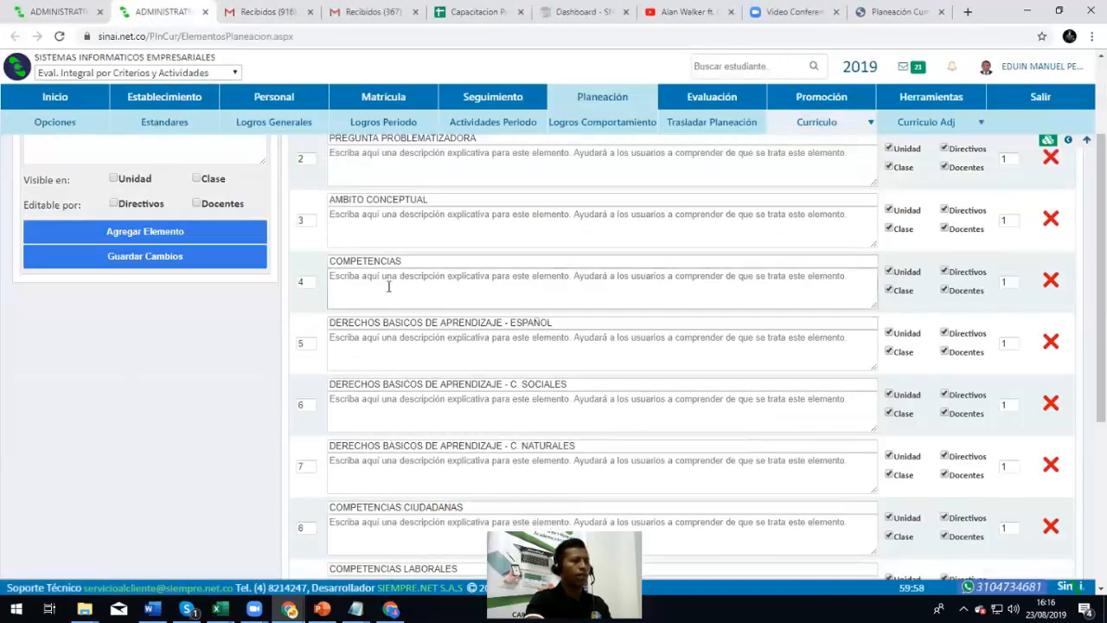
{"action": "double_click", "coordinate": [1002, 283]}
{"action": "scroll", "coordinate": [1001, 284], "scroll_direction": "up", "scroll_amount": 1}
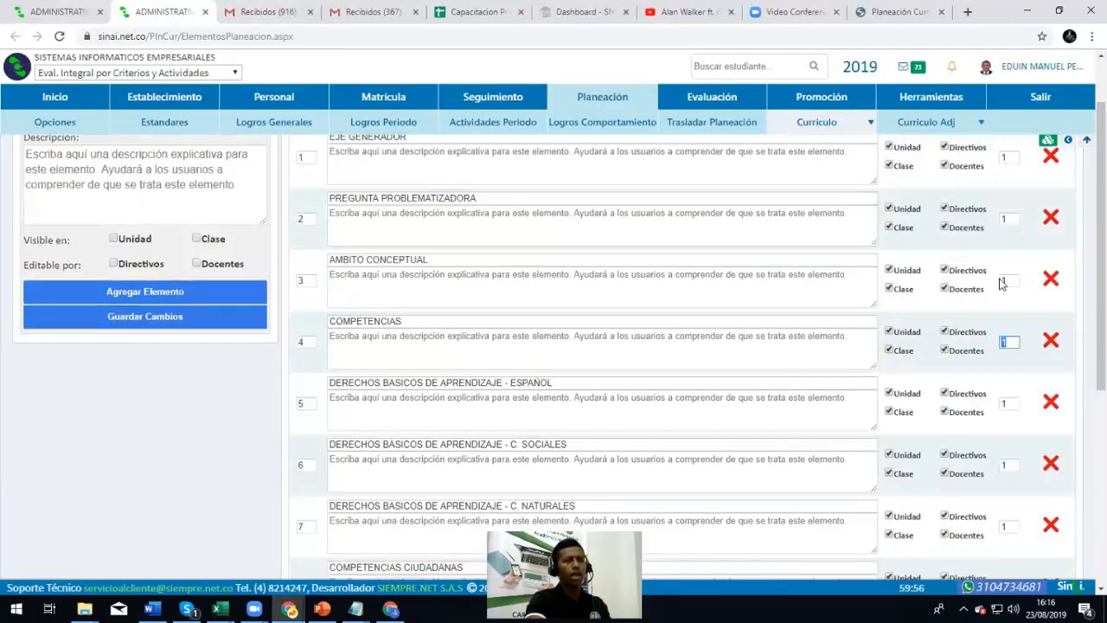
{"action": "scroll", "coordinate": [1002, 284], "scroll_direction": "up", "scroll_amount": 1}
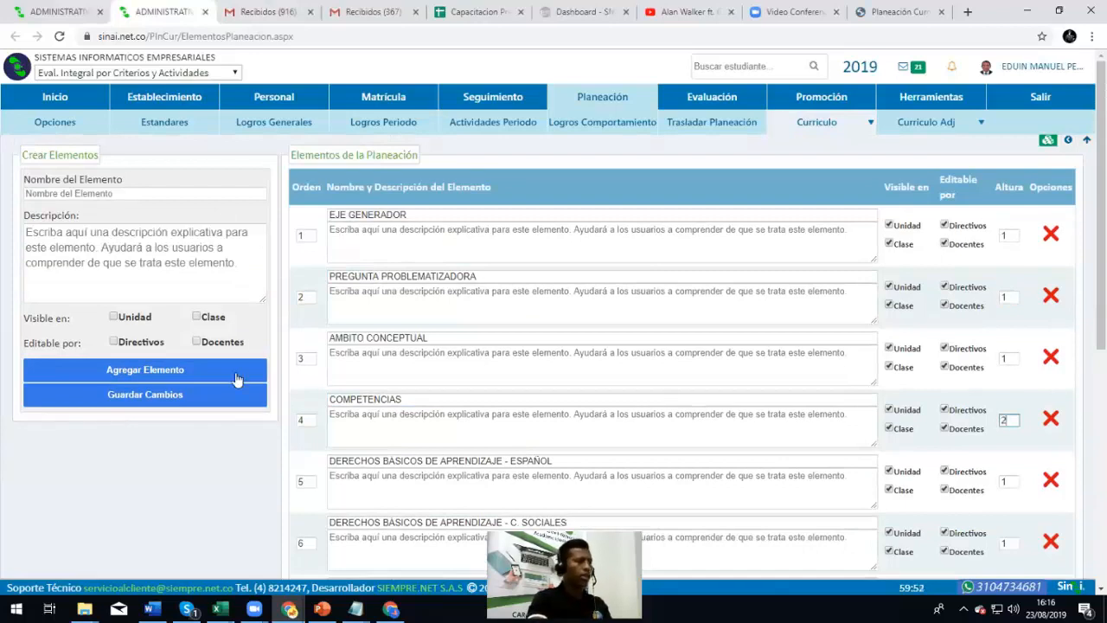
{"action": "left_click", "coordinate": [185, 395]}
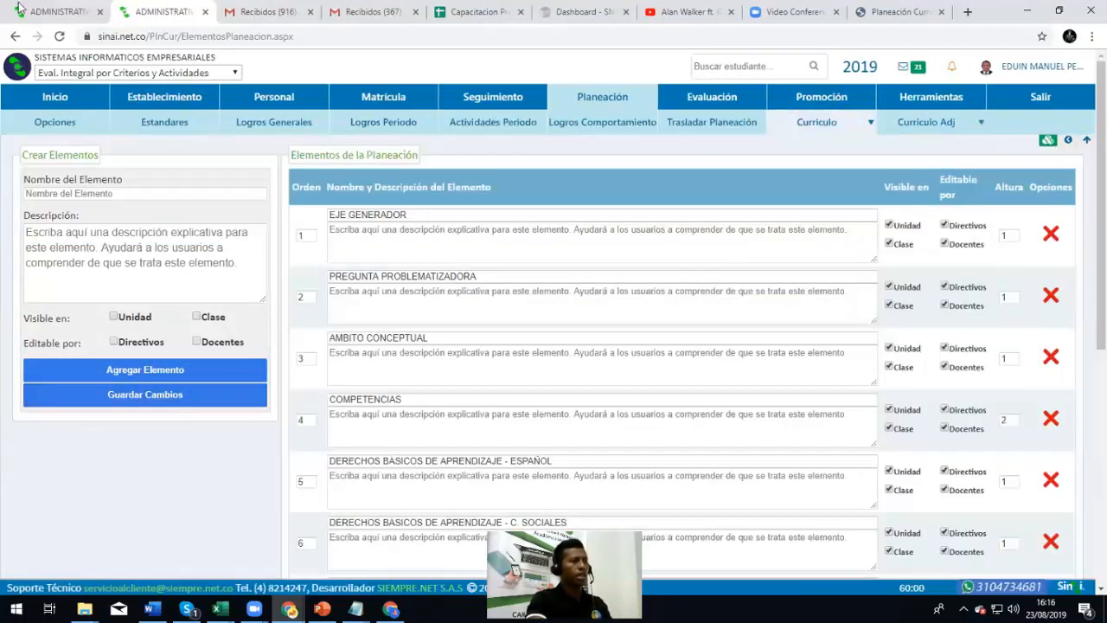
{"action": "left_click", "coordinate": [19, 8]}
Show Mallas Curriculares for Ciencias Naturales y Educacion Ambiental, grade 01 - PRIMERO
{"action": "mouse_move", "coordinate": [821, 122]}
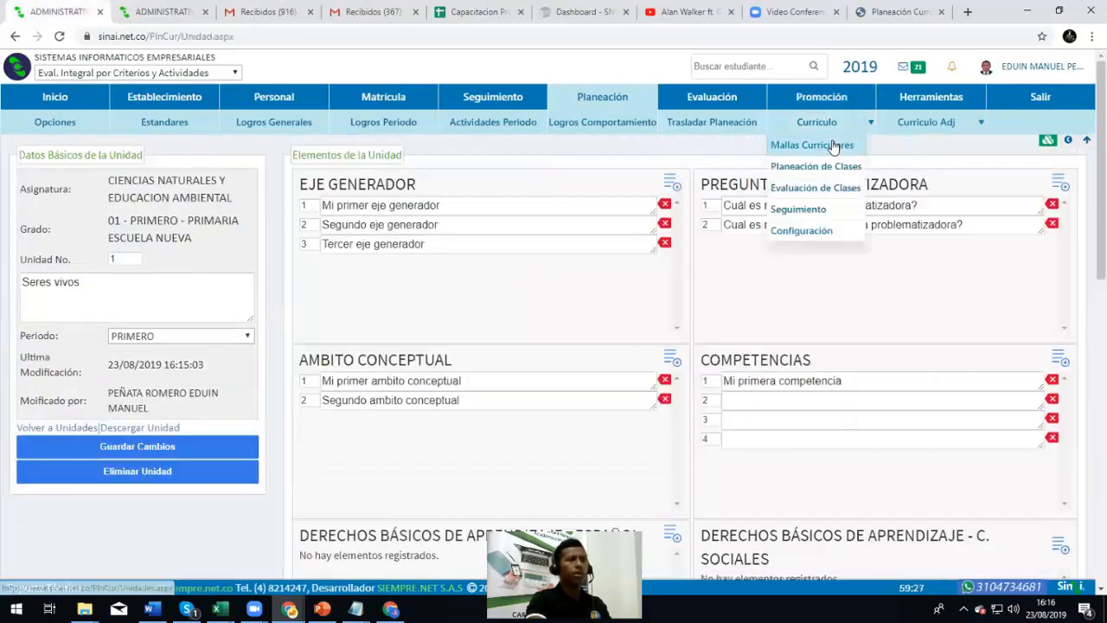
{"action": "left_click", "coordinate": [813, 145]}
{"action": "left_click", "coordinate": [82, 197]}
{"action": "left_click", "coordinate": [76, 225]}
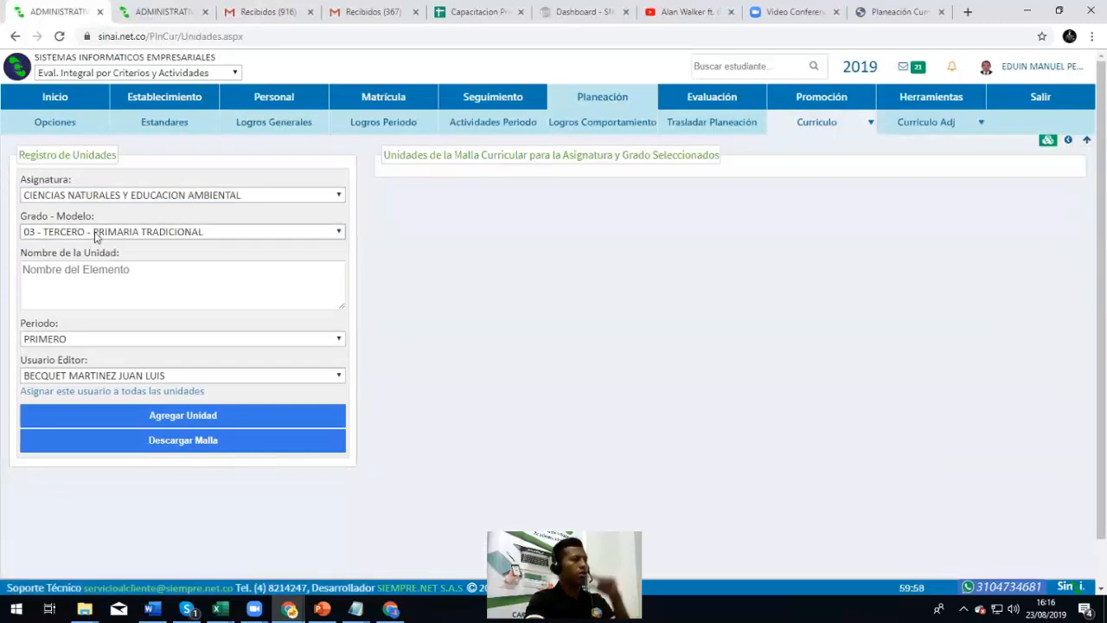
{"action": "left_click", "coordinate": [97, 232]}
{"action": "left_click", "coordinate": [89, 288]}
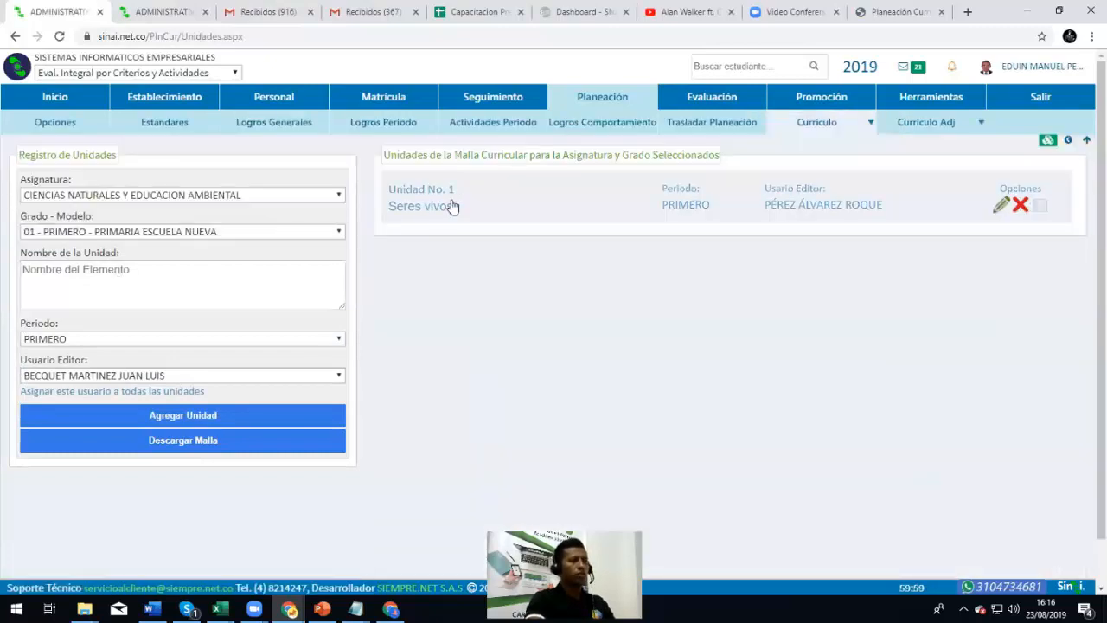
Open Seres vivos for editing and check the taller Competencias rows
{"action": "left_click", "coordinate": [451, 194]}
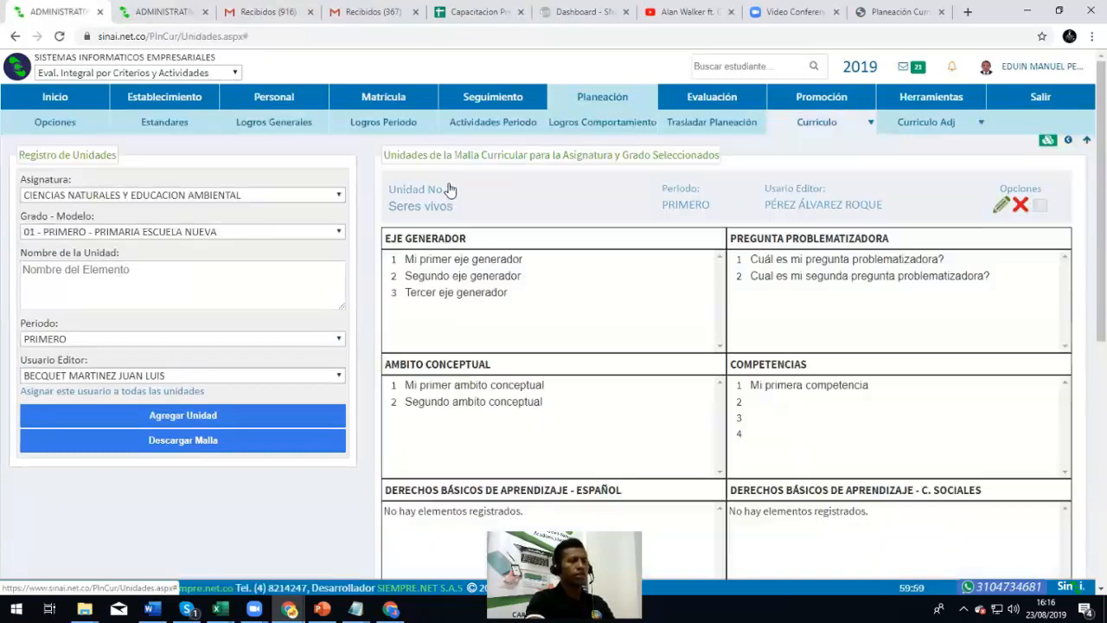
{"action": "left_click", "coordinate": [1001, 204]}
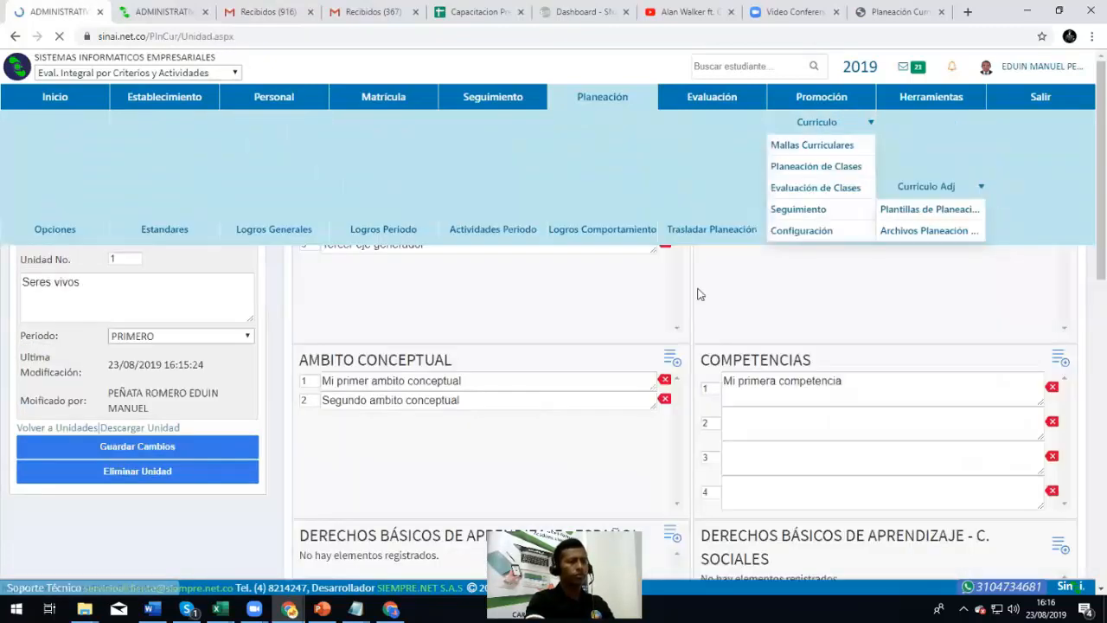
{"action": "scroll", "coordinate": [738, 366], "scroll_direction": "down", "scroll_amount": 2}
{"action": "left_click", "coordinate": [768, 283]}
{"action": "scroll", "coordinate": [773, 302], "scroll_direction": "up", "scroll_amount": 1}
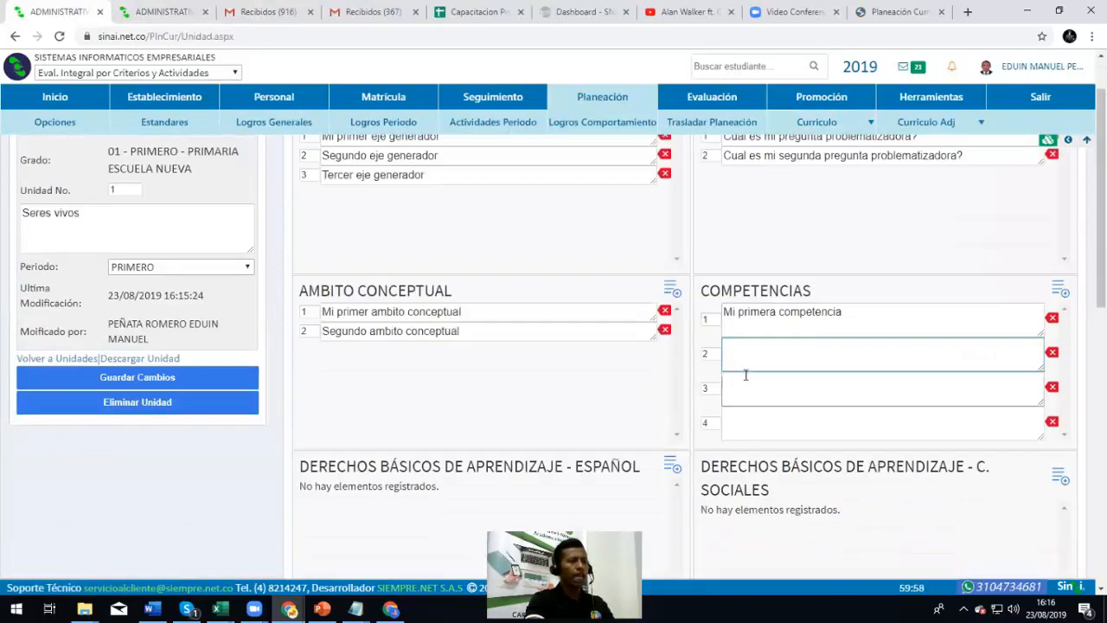
{"action": "left_click", "coordinate": [760, 316]}
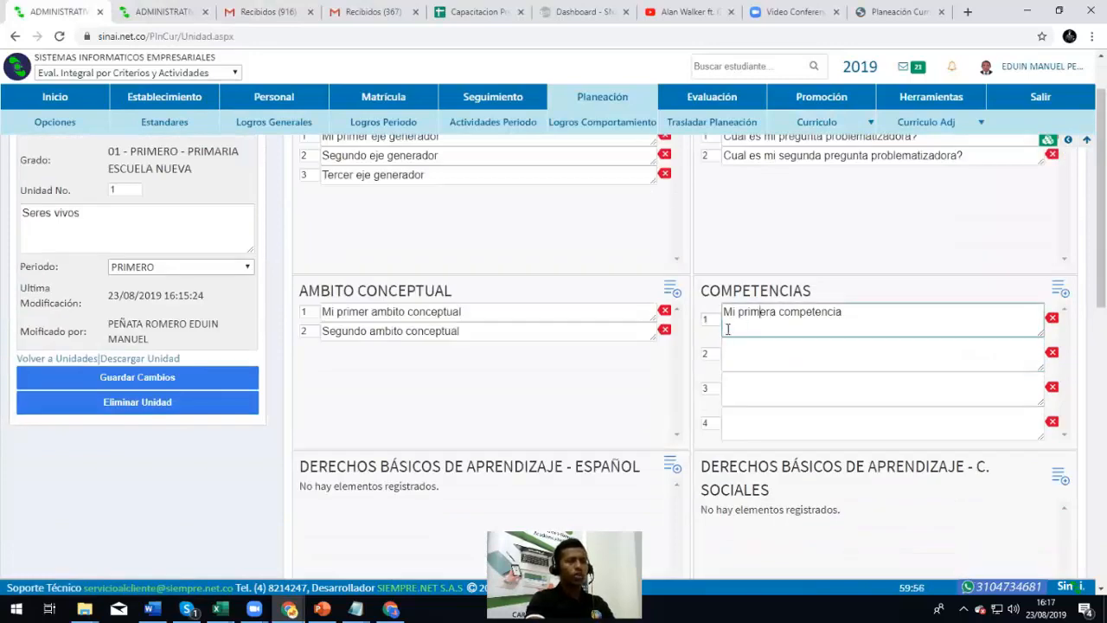
{"action": "left_click", "coordinate": [813, 350]}
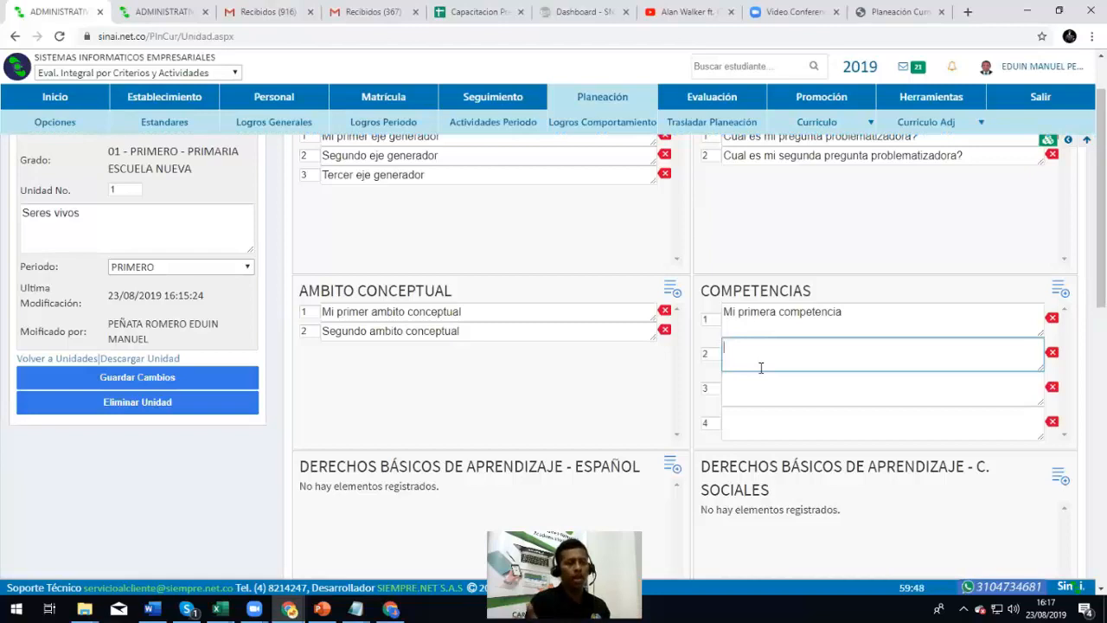
Append long filler text after 'Mi primera competencia' in Competencias row 1
{"action": "scroll", "coordinate": [822, 376], "scroll_direction": "up", "scroll_amount": 1}
{"action": "left_click", "coordinate": [879, 385]}
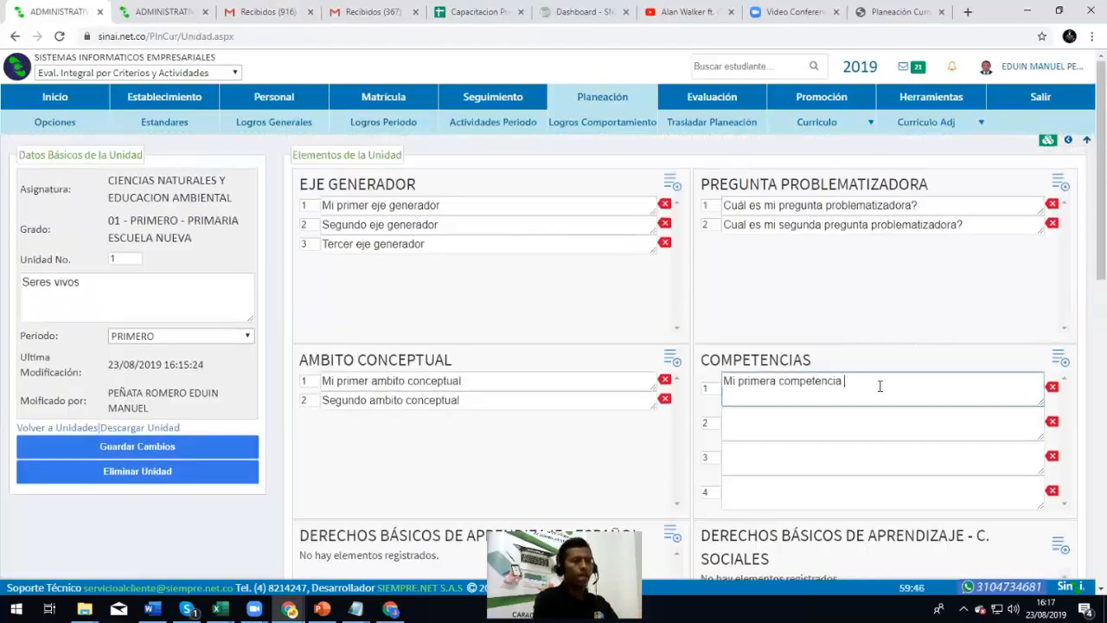
{"action": "type", "text": ",WSDFJLEBAEFBJ"}
{"action": "key", "text": "BackSpace"}
{"action": "key", "text": "BackSpace"}
{"action": "key", "text": "BackSpace"}
{"action": "key", "text": "BackSpace"}
{"action": "key", "text": "BackSpace"}
{"action": "key", "text": "BackSpace"}
{"action": "key", "text": "BackSpace"}
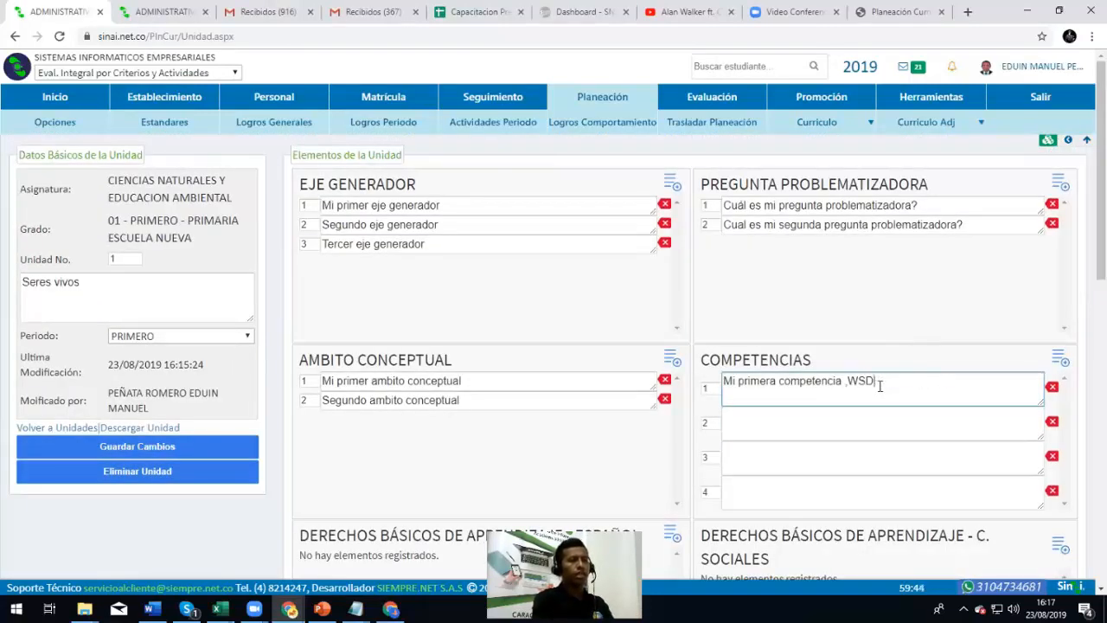
{"action": "type", "text": "fjbdsjfbksdjbfkjdsf sdf "}
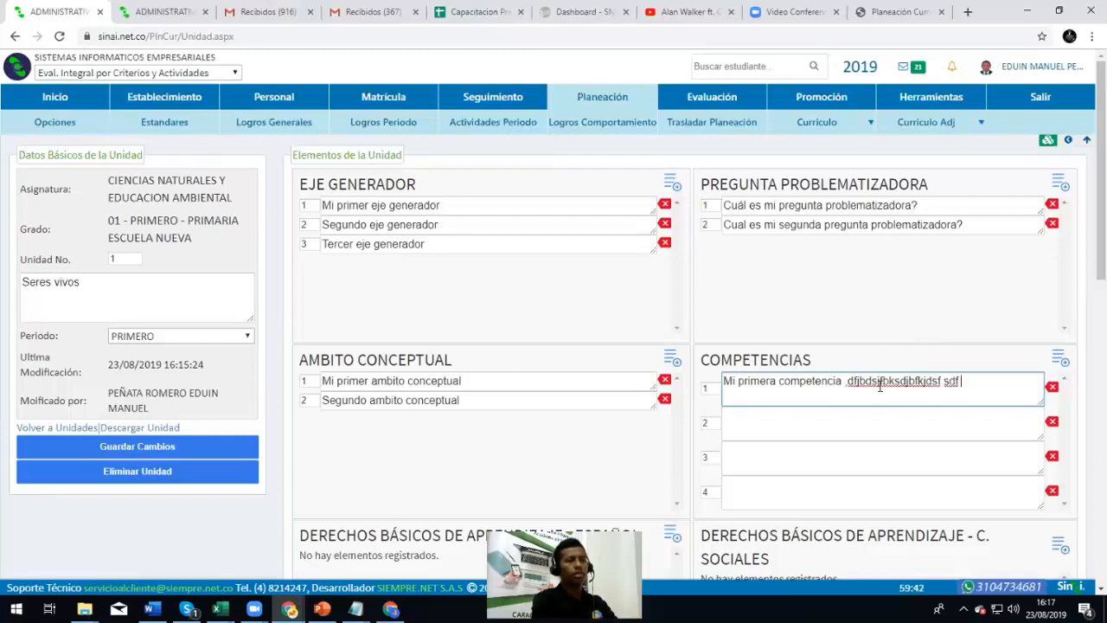
{"action": "type", "text": "sdn fljdsbfijhsdkjfhdsfhkdsjhfkdsjhzfkjhdskljfhdslkfhlkds"}
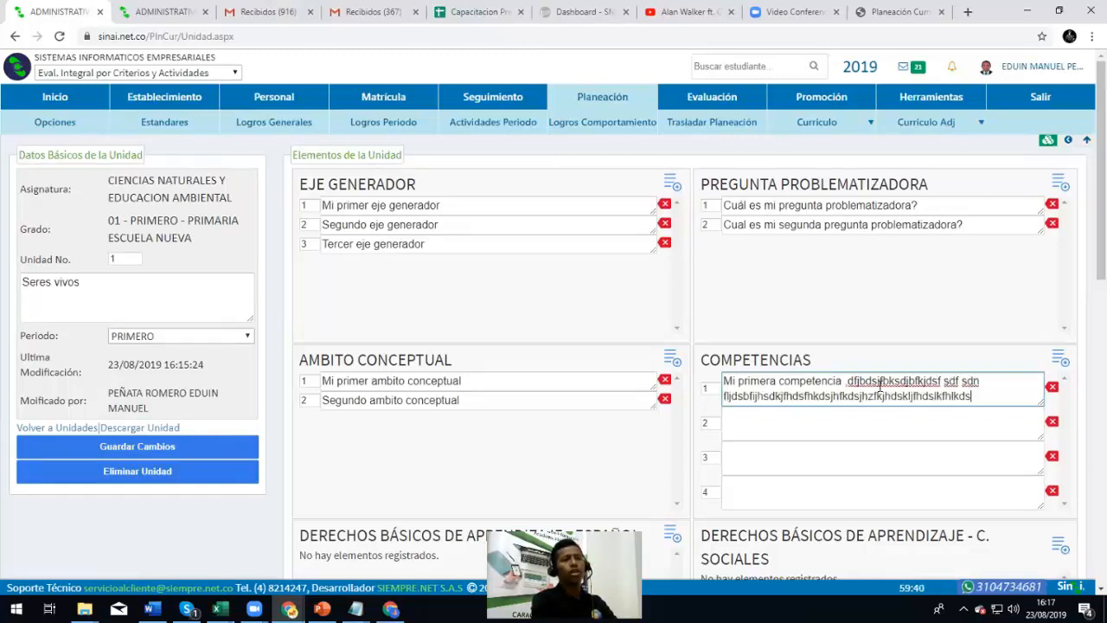
{"action": "type", "text": "hflkdshlfkhdslfdfvgfdklhgdfhglkfdh"}
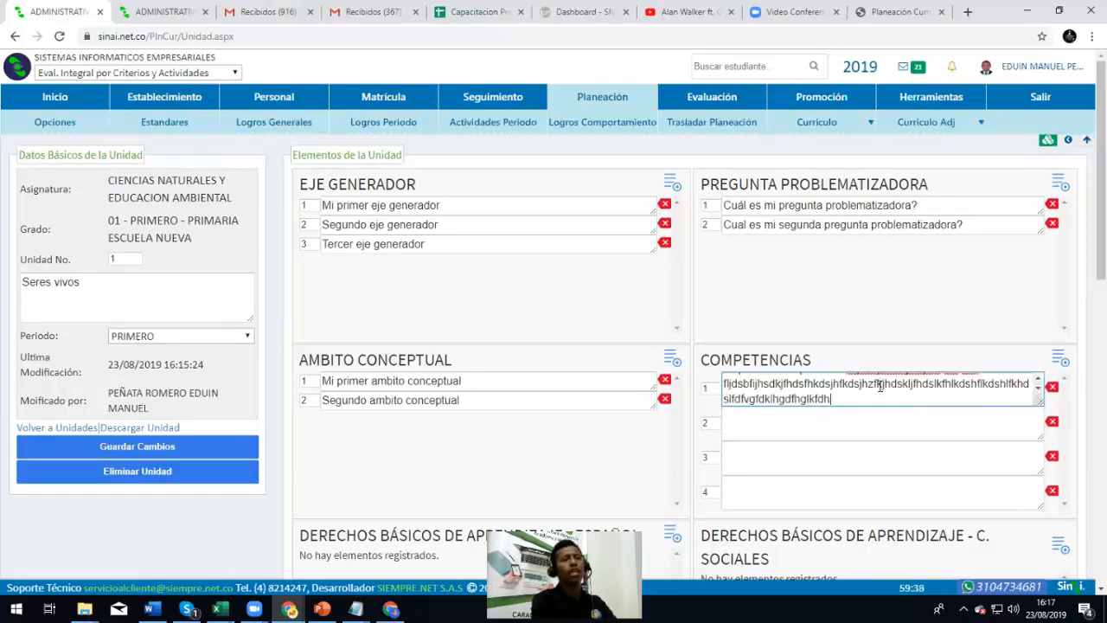
{"action": "type", "text": "lgkhdflkghldfkhglkfdhglkfdglkhfdlkghldfkghldfkhglkdfhglkhfdlkghldfkhgldhfgl"}
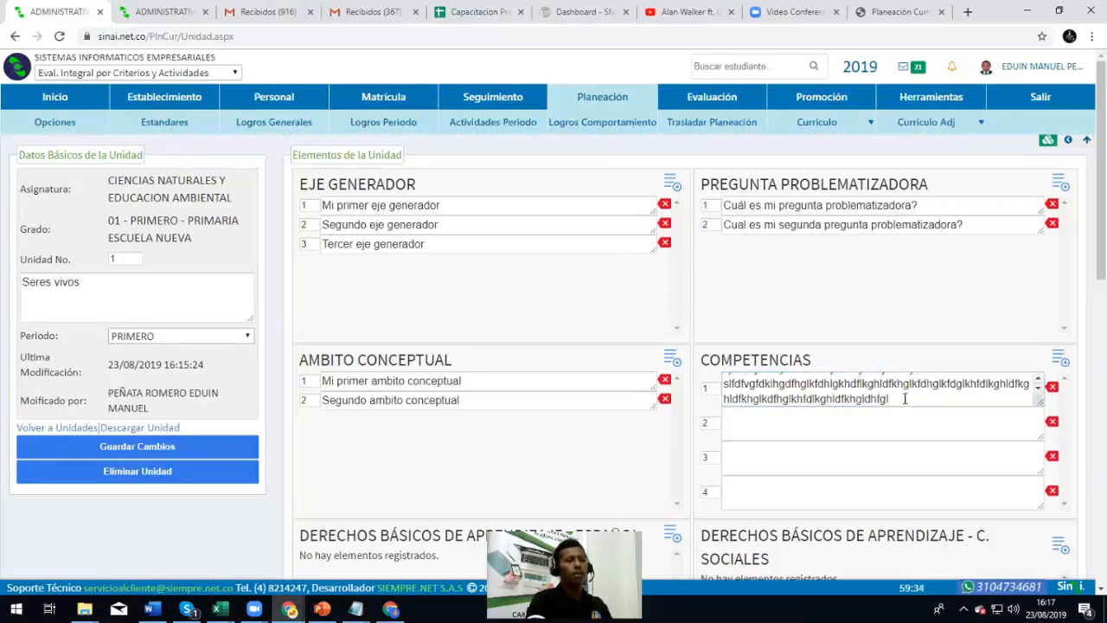
{"action": "scroll", "coordinate": [902, 396], "scroll_direction": "up", "scroll_amount": 3}
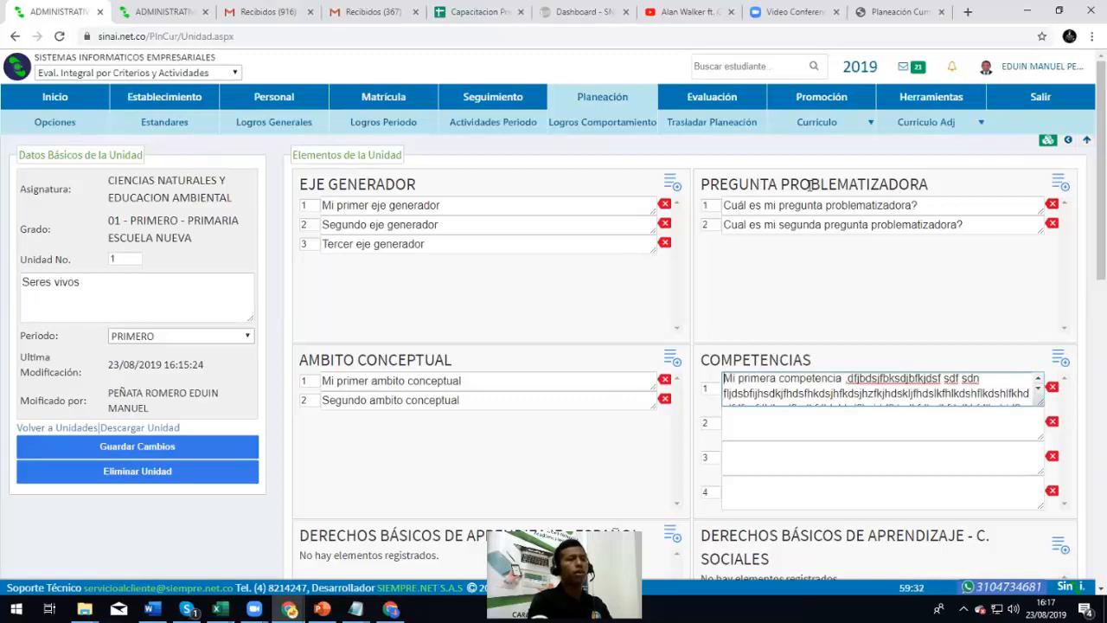
Reopen the Seres vivos unit of Ciencias Naturales, grade 01 Primero Escuela Nueva, for editing
{"action": "mouse_move", "coordinate": [843, 125]}
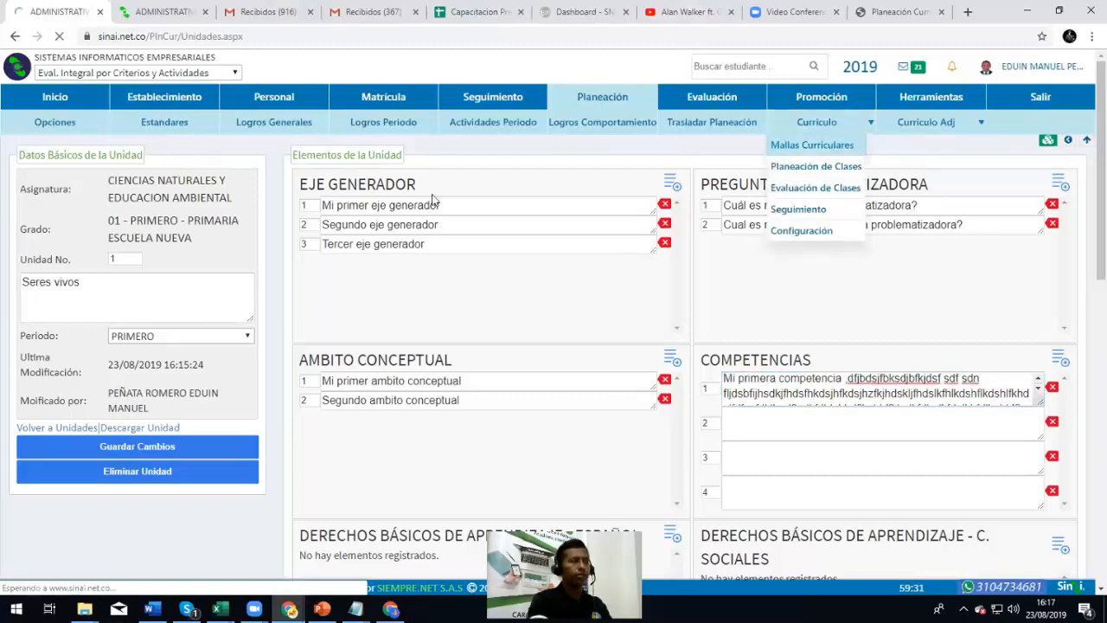
{"action": "left_click", "coordinate": [829, 144]}
{"action": "left_click", "coordinate": [109, 196]}
{"action": "left_click", "coordinate": [95, 225]}
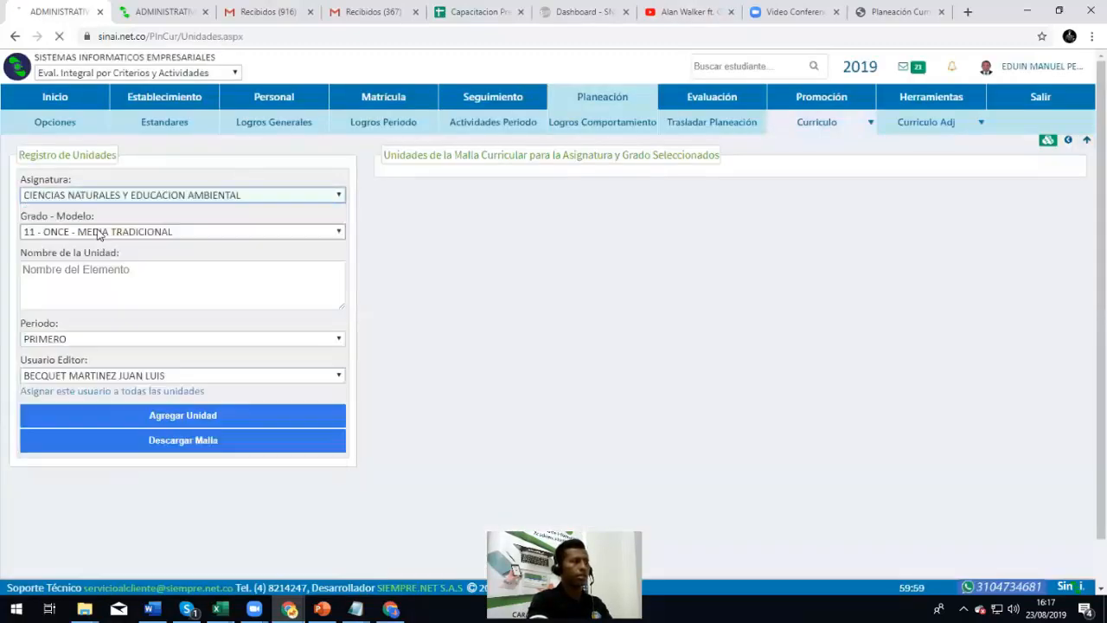
{"action": "left_click", "coordinate": [94, 232]}
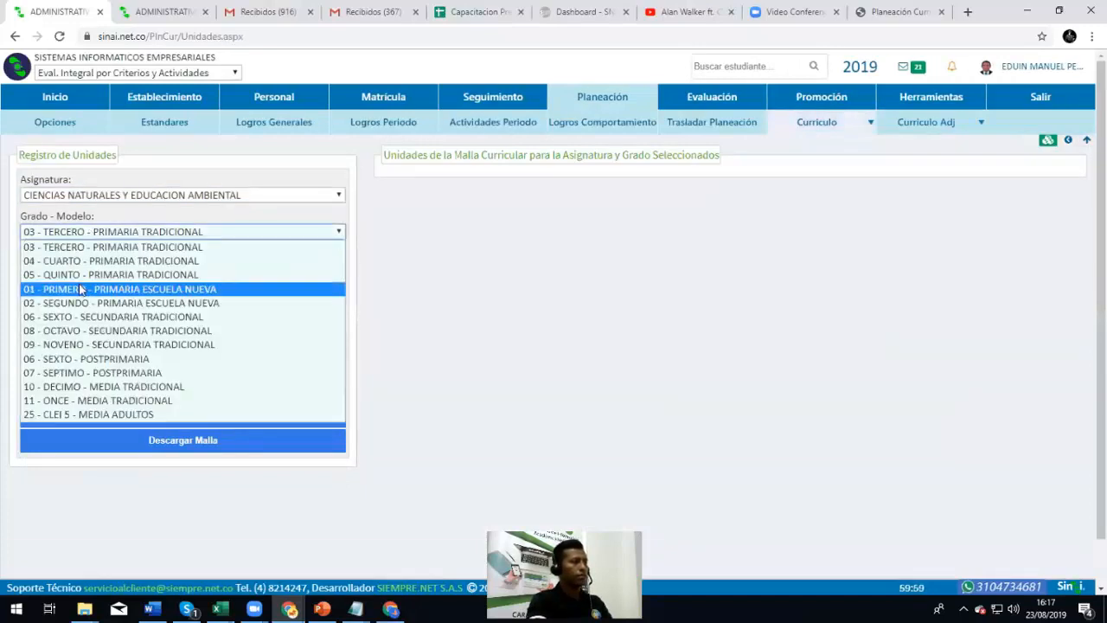
{"action": "left_click", "coordinate": [79, 285]}
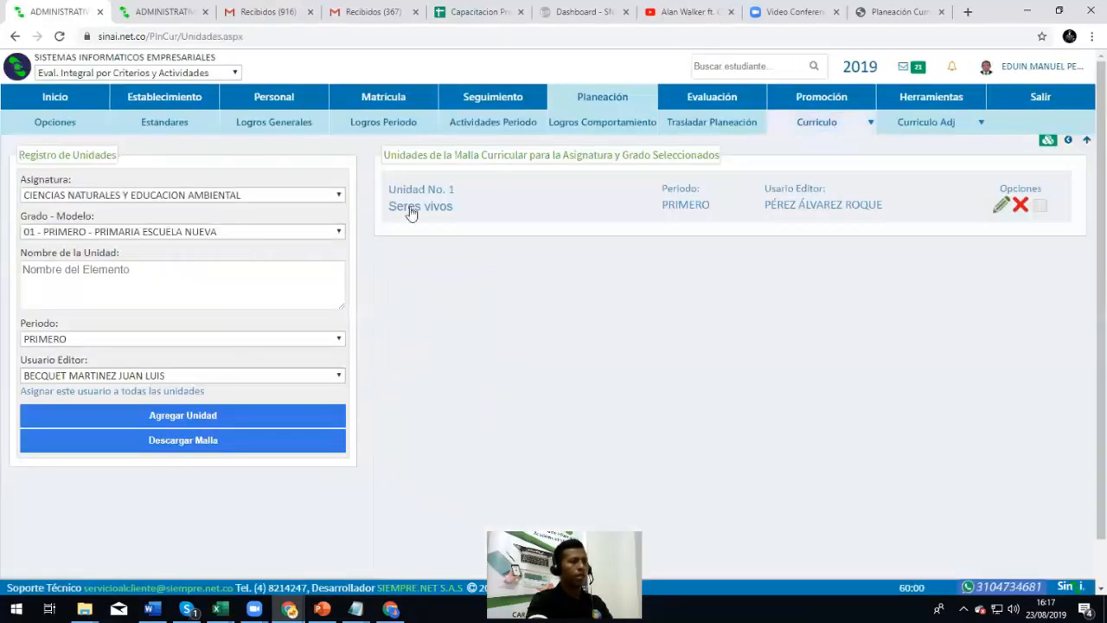
{"action": "left_click", "coordinate": [408, 208]}
{"action": "left_click", "coordinate": [1001, 205]}
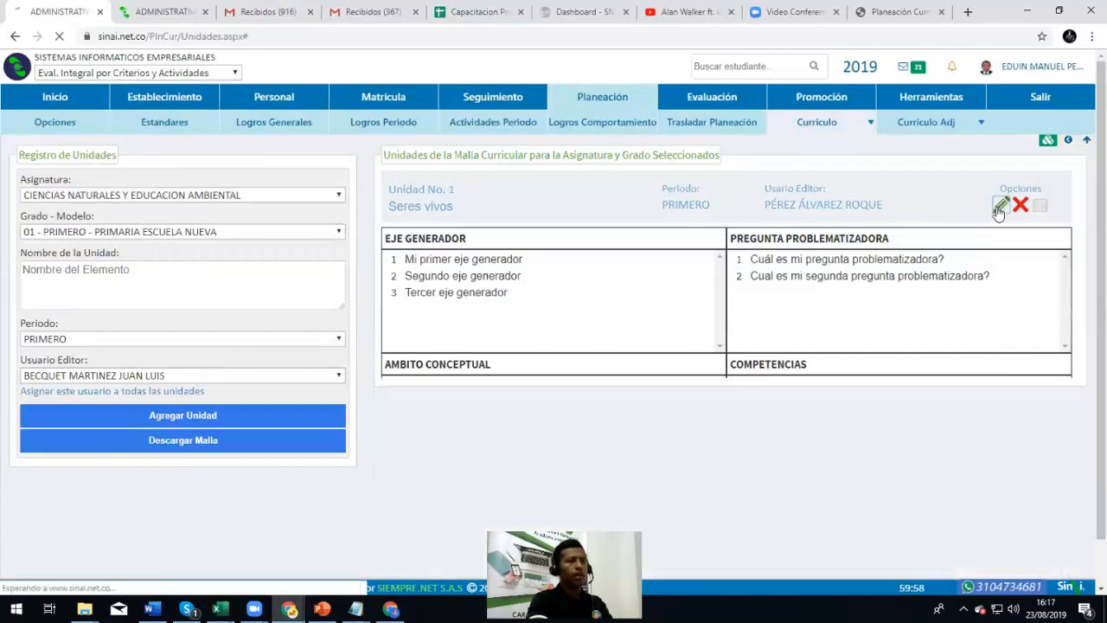
Review the competency entries, then select the COMPETENCIAS height value 2 in the planning elements
{"action": "scroll", "coordinate": [820, 385], "scroll_direction": "down", "scroll_amount": 2}
{"action": "left_click", "coordinate": [984, 248]}
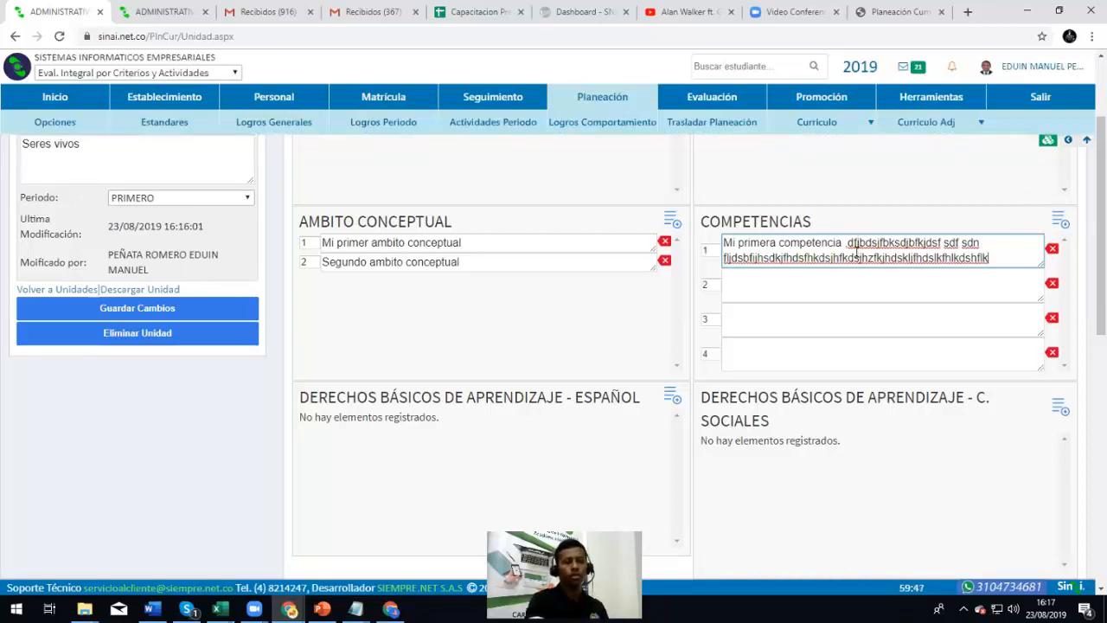
{"action": "left_click", "coordinate": [827, 297]}
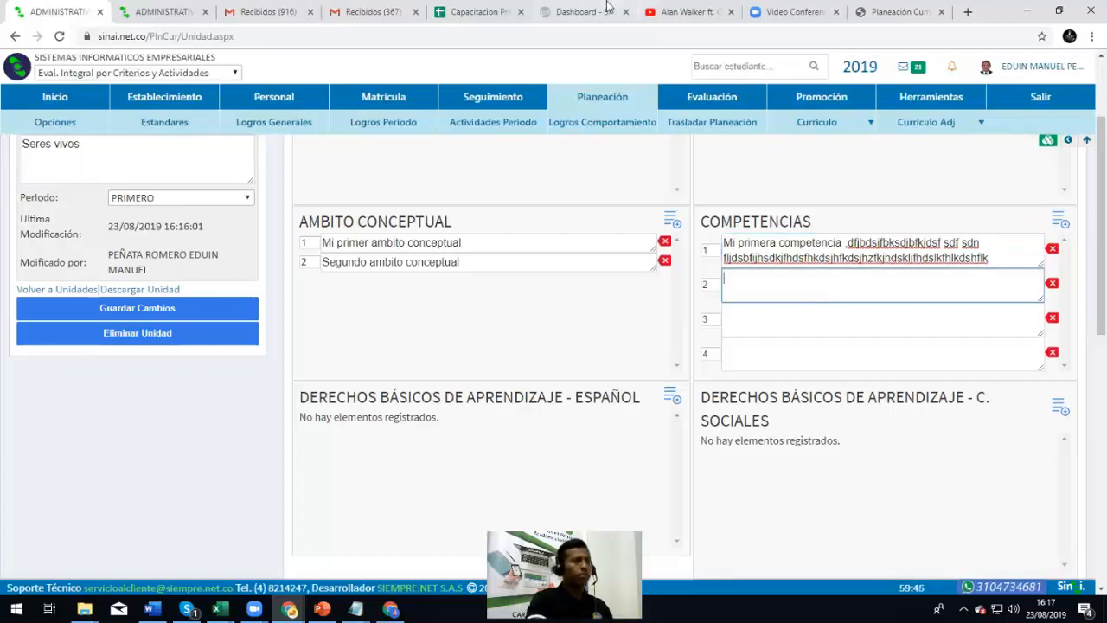
{"action": "left_click", "coordinate": [164, 11]}
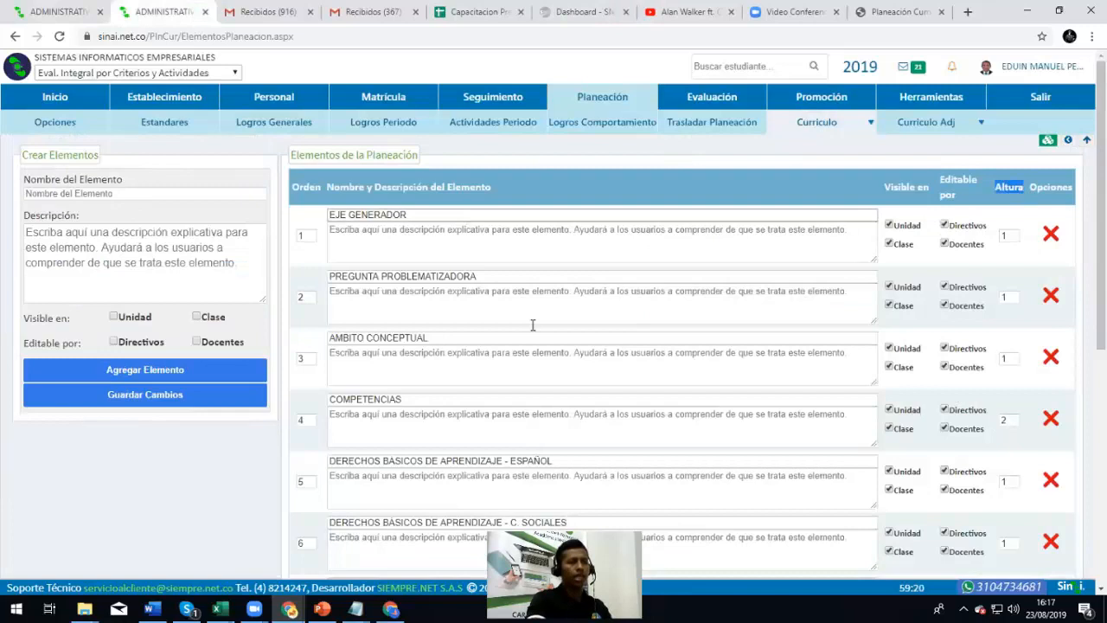
{"action": "double_click", "coordinate": [1005, 420]}
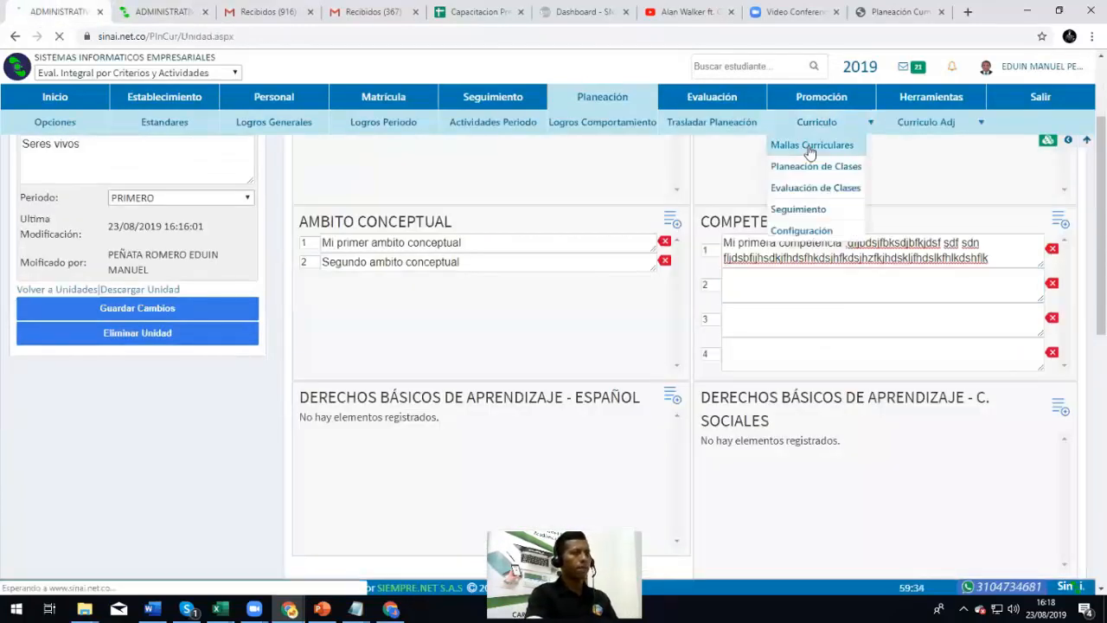
Reopen Unidad No. 1 Seres vivos under Ciencias Naturales, grade 01 Primero, for editing
{"action": "left_click", "coordinate": [807, 147]}
{"action": "left_click_drag", "start_coordinate": [112, 183], "coordinate": [74, 198]}
{"action": "left_click", "coordinate": [73, 196]}
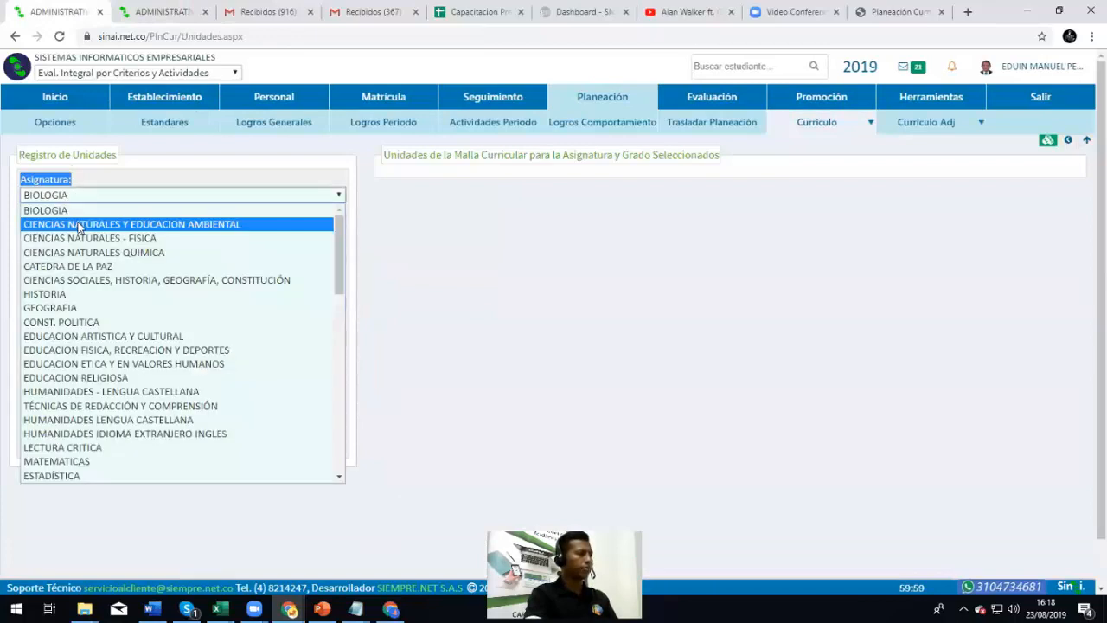
{"action": "left_click", "coordinate": [74, 225]}
{"action": "left_click", "coordinate": [95, 231]}
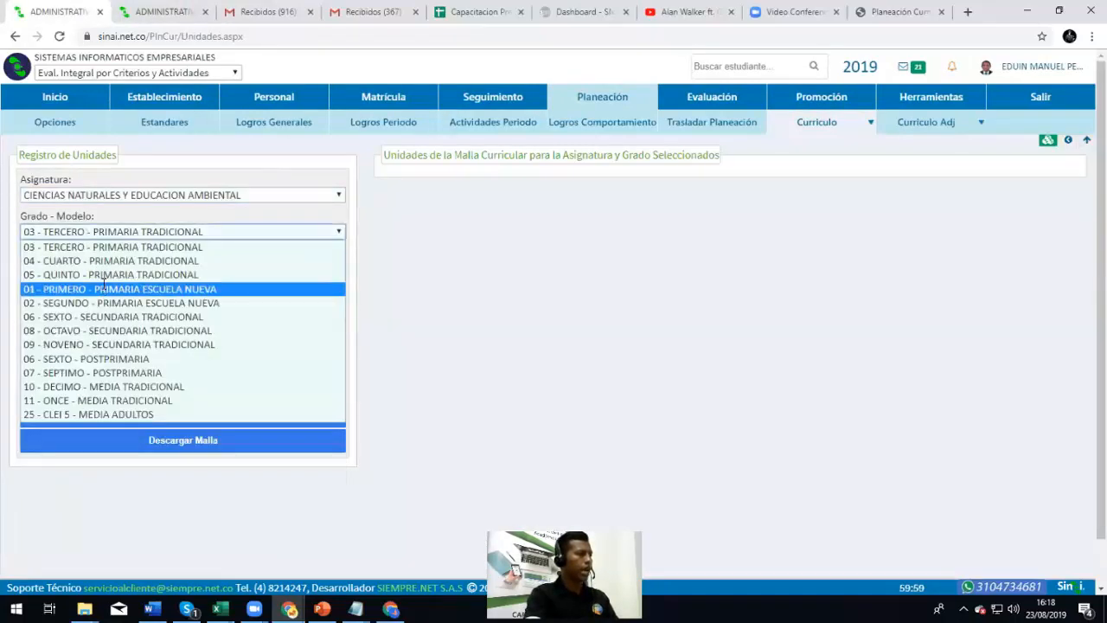
{"action": "left_click", "coordinate": [101, 289]}
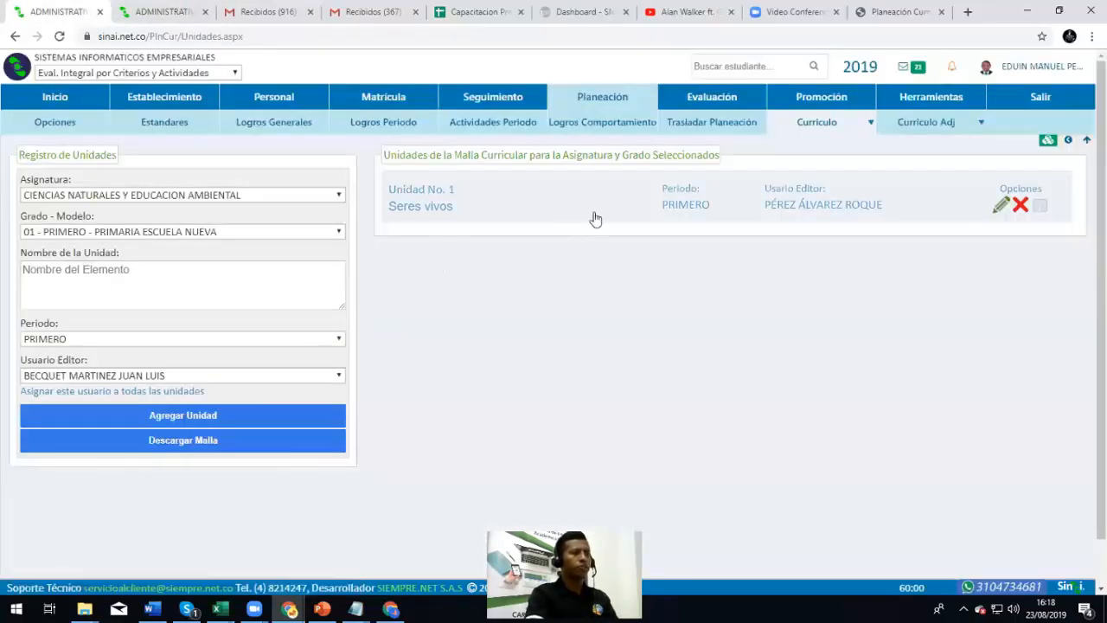
{"action": "left_click", "coordinate": [1001, 205]}
Delete the gibberish filler text from the first competency entry
{"action": "left_click", "coordinate": [783, 400]}
{"action": "left_click_drag", "start_coordinate": [847, 381], "coordinate": [977, 357]}
{"action": "left_click", "coordinate": [812, 382]}
{"action": "scroll", "coordinate": [812, 382], "scroll_direction": "down", "scroll_amount": 1}
{"action": "scroll", "coordinate": [812, 381], "scroll_direction": "up", "scroll_amount": 1}
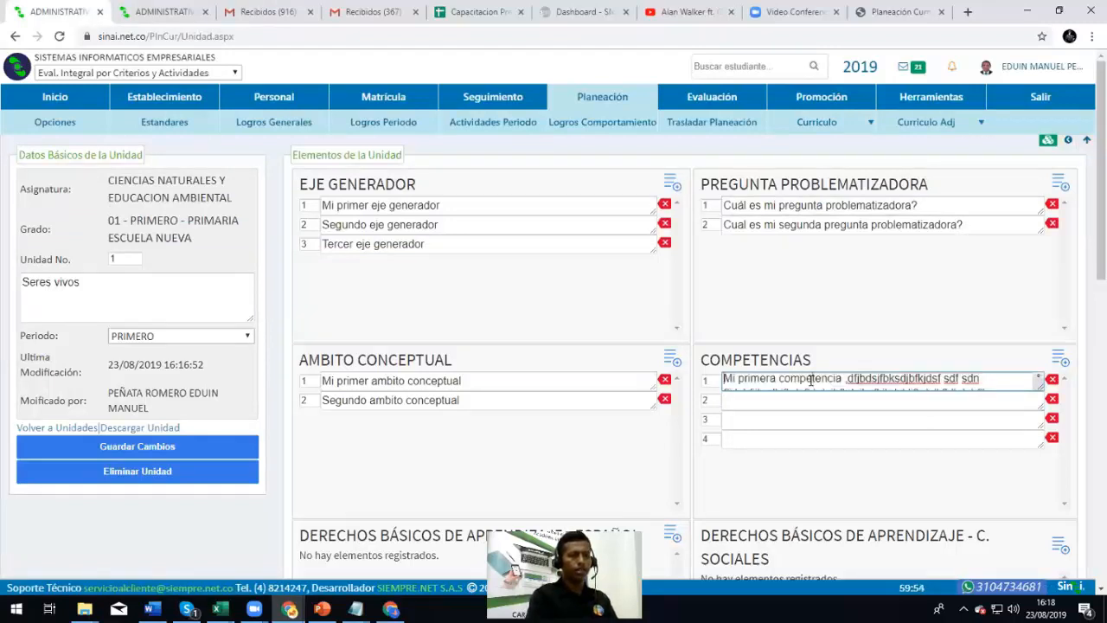
{"action": "left_click", "coordinate": [839, 419]}
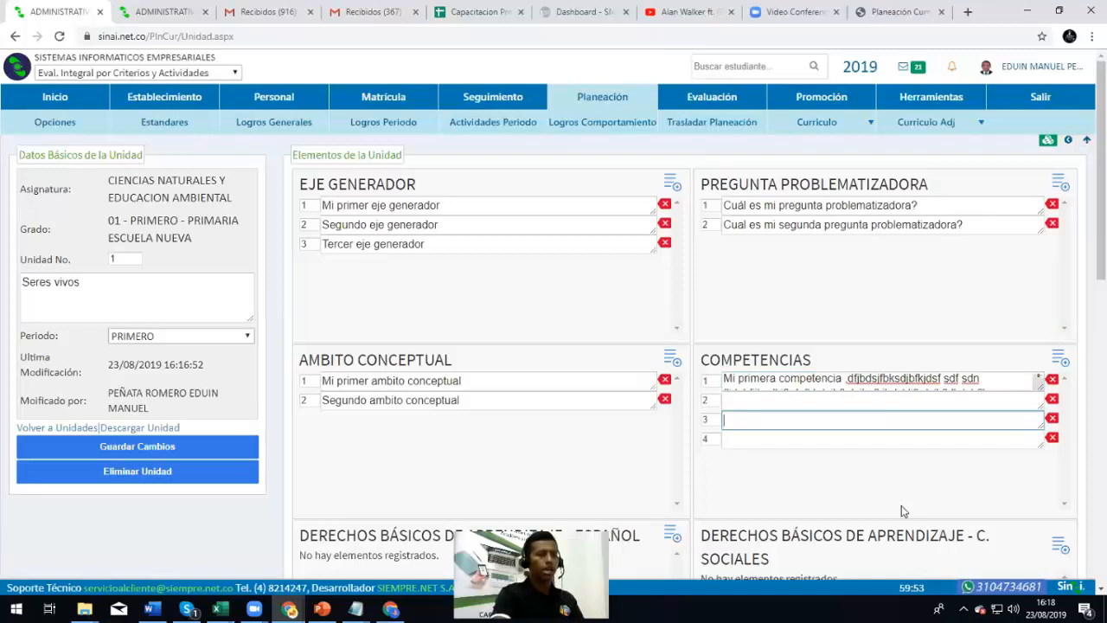
{"action": "triple_click", "coordinate": [859, 381]}
{"action": "key", "text": "BackSpace"}
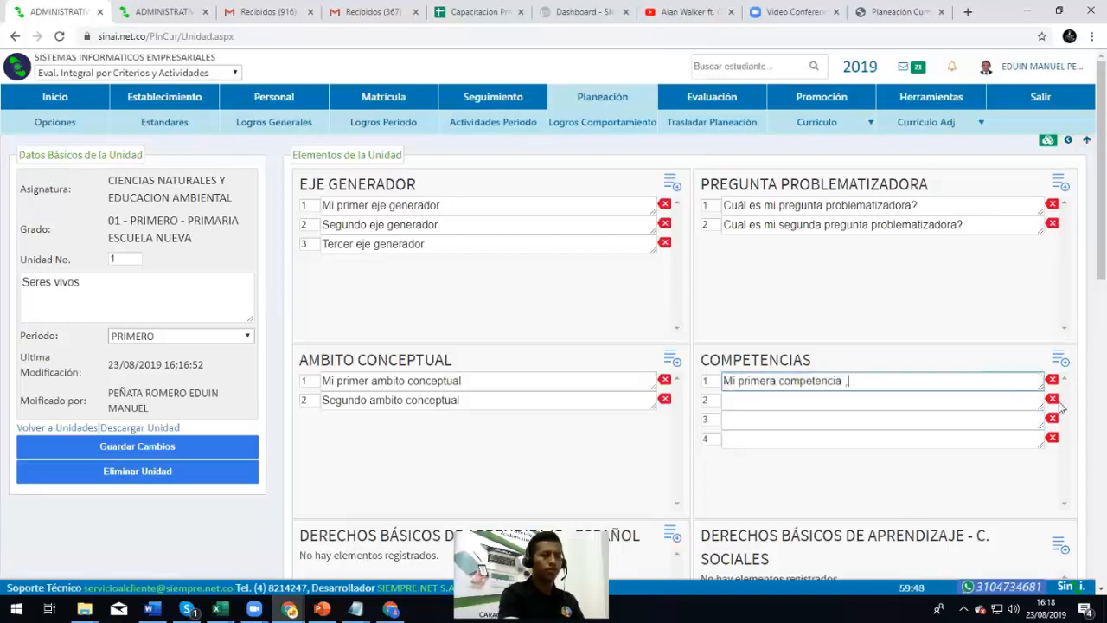
Enter 'Segunda competencia' and 'Tercera competencia', then add an Ambito conceptual row
{"action": "left_click", "coordinate": [822, 401]}
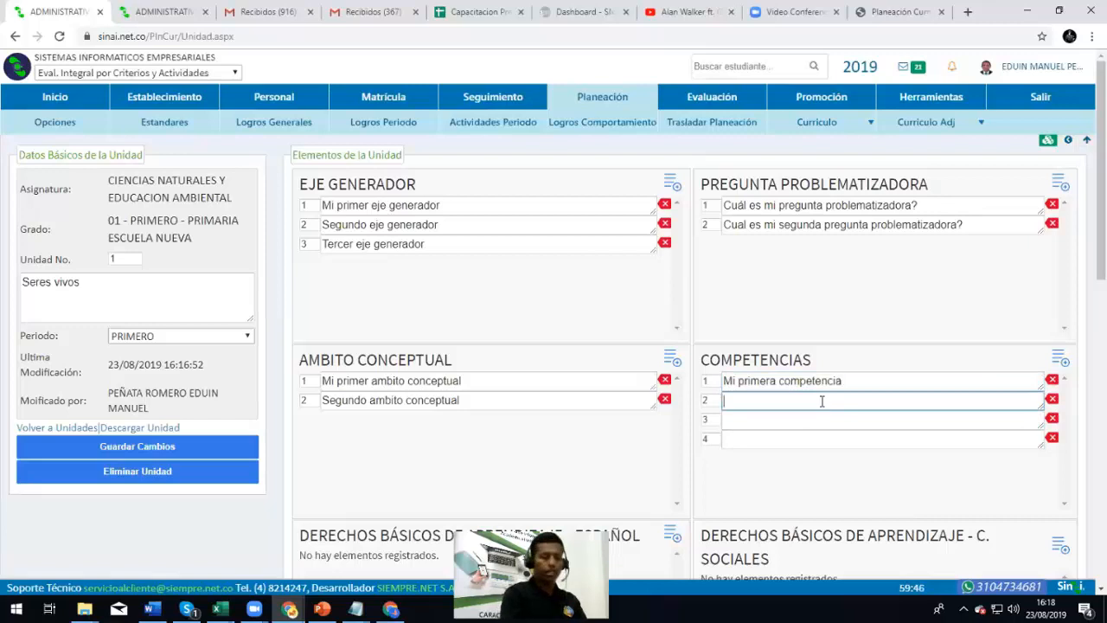
{"action": "type", "text": "Segunda competencia"}
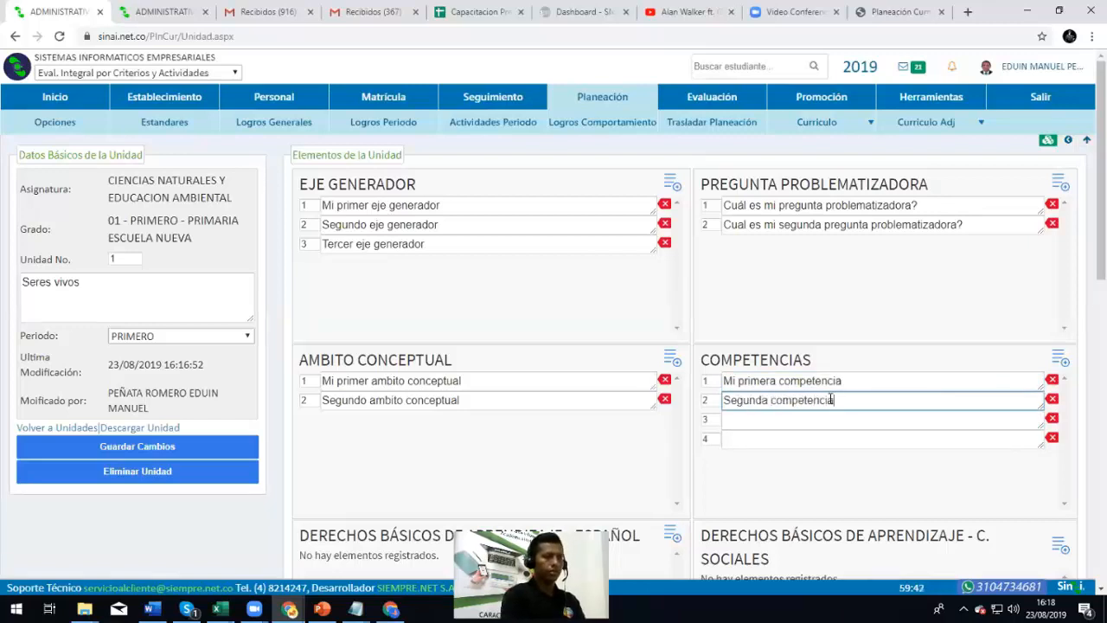
{"action": "key", "text": "Tab"}
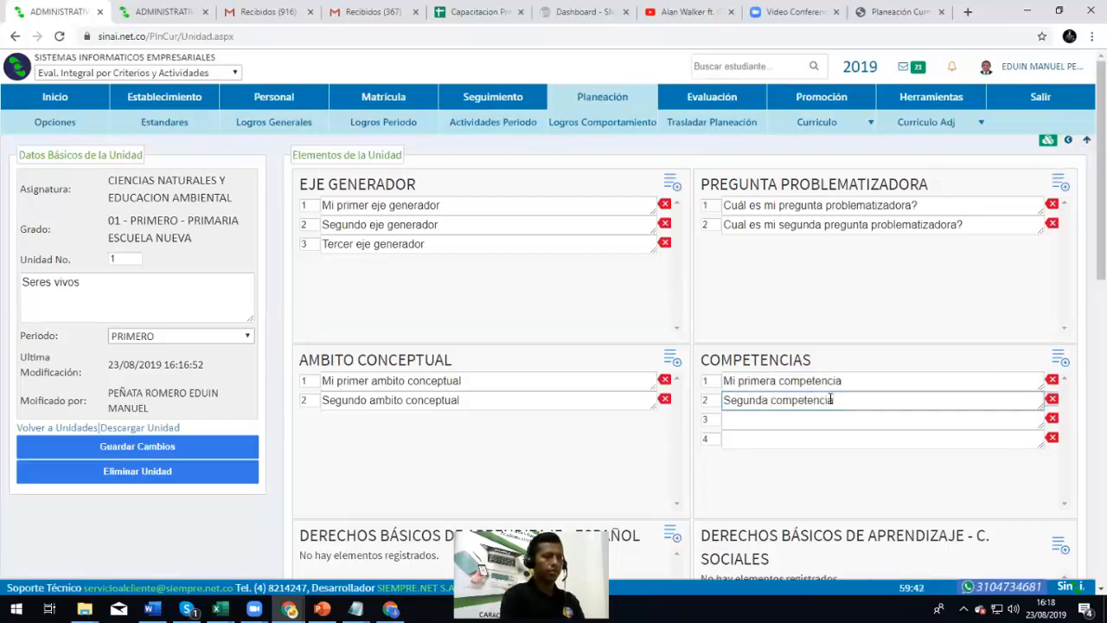
{"action": "type", "text": "Terc"}
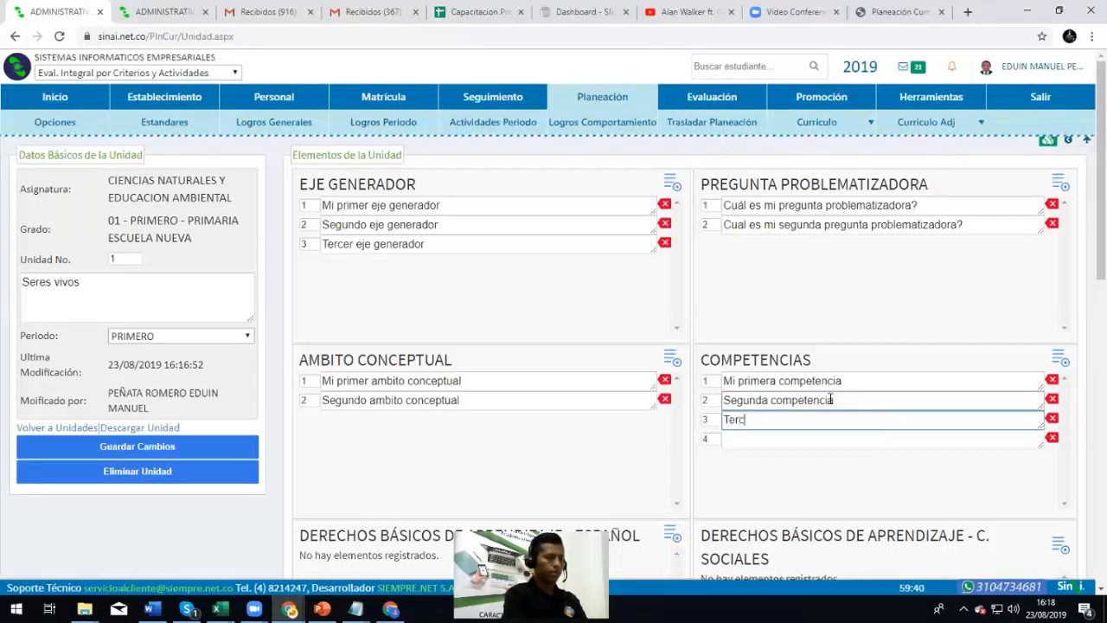
{"action": "type", "text": "era competencia"}
{"action": "key", "text": "Tab"}
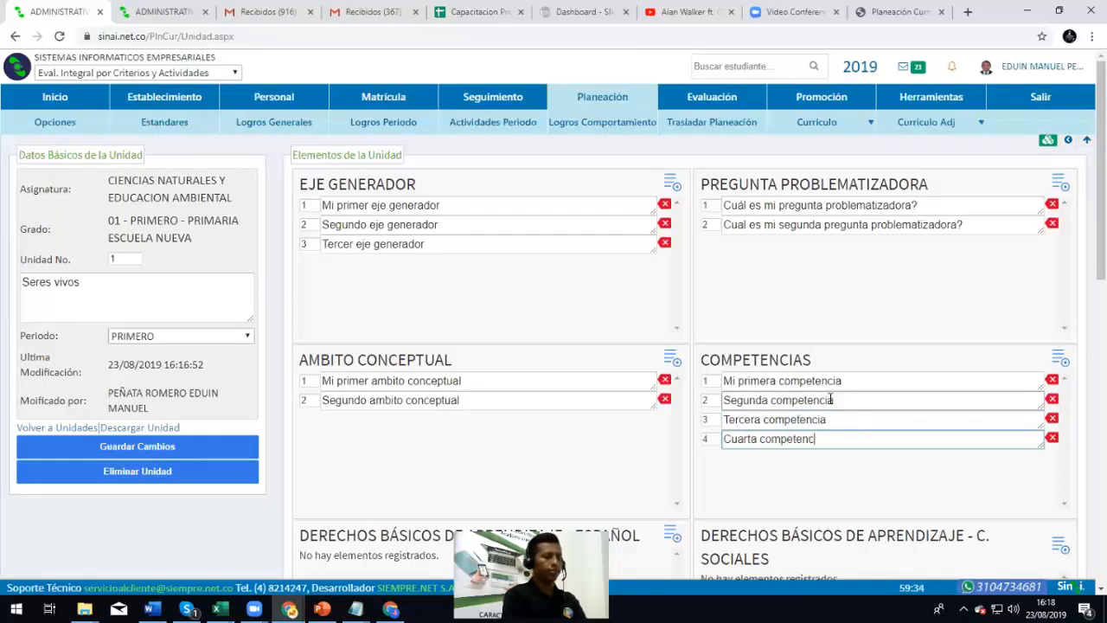
{"action": "left_click", "coordinate": [672, 358]}
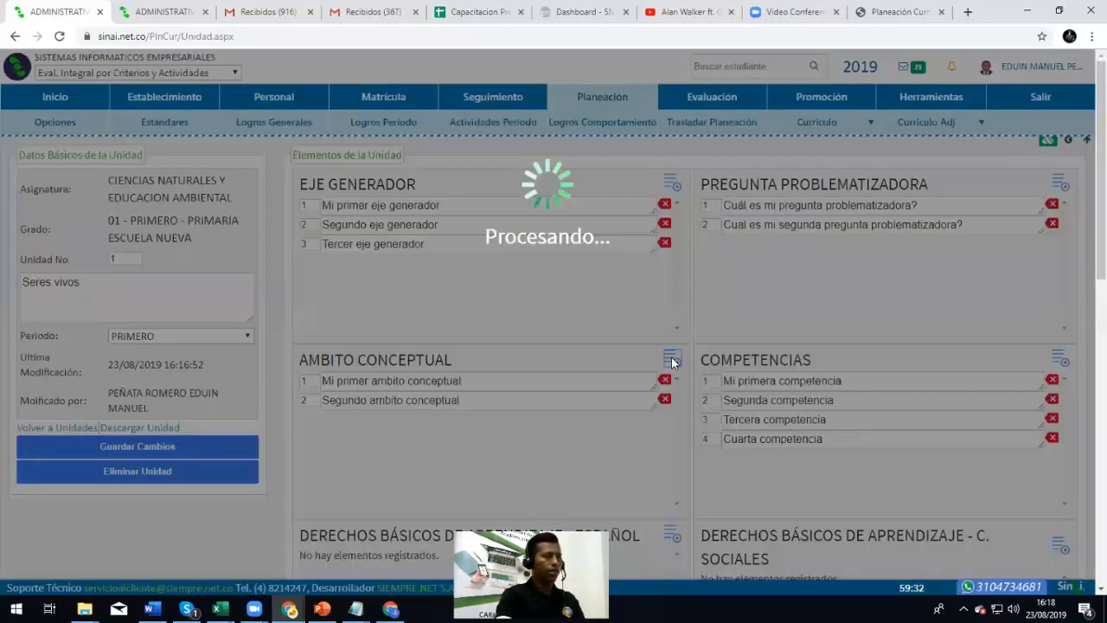
Add 'Tercer ámbito conceptual' as Ambito conceptual item 3 and start 'Cuarto ambito conceptual'
{"action": "left_click", "coordinate": [672, 362]}
{"action": "left_click", "coordinate": [361, 421]}
{"action": "scroll", "coordinate": [372, 422], "scroll_direction": "down", "scroll_amount": 1}
{"action": "type", "text": "Tercer ambito conceptual"}
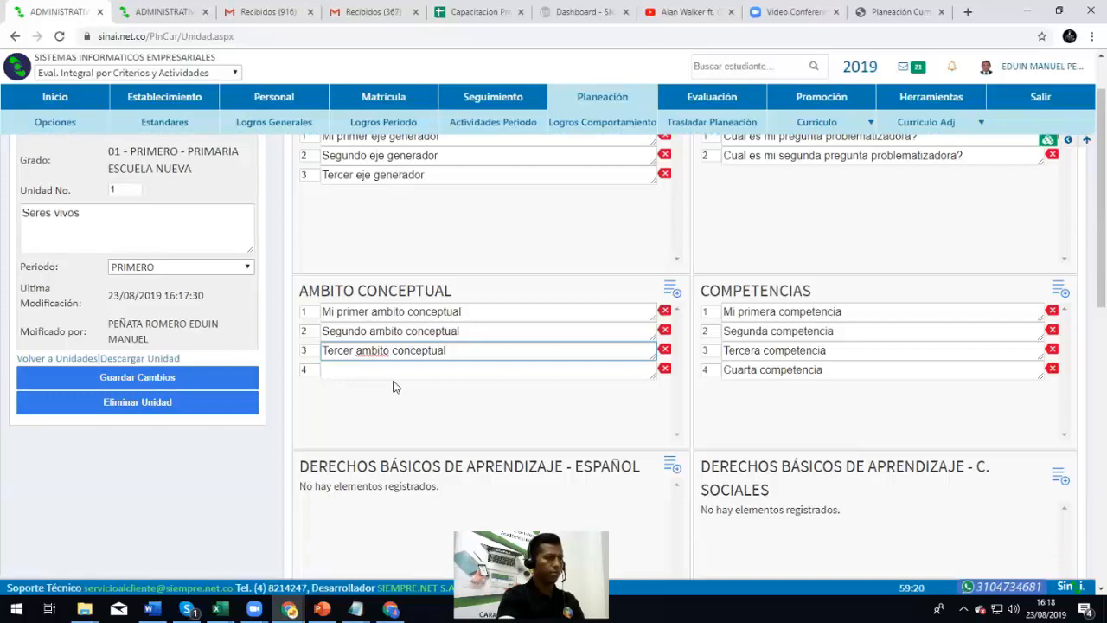
{"action": "right_click", "coordinate": [371, 354]}
{"action": "left_click", "coordinate": [385, 361]}
{"action": "left_click", "coordinate": [397, 370]}
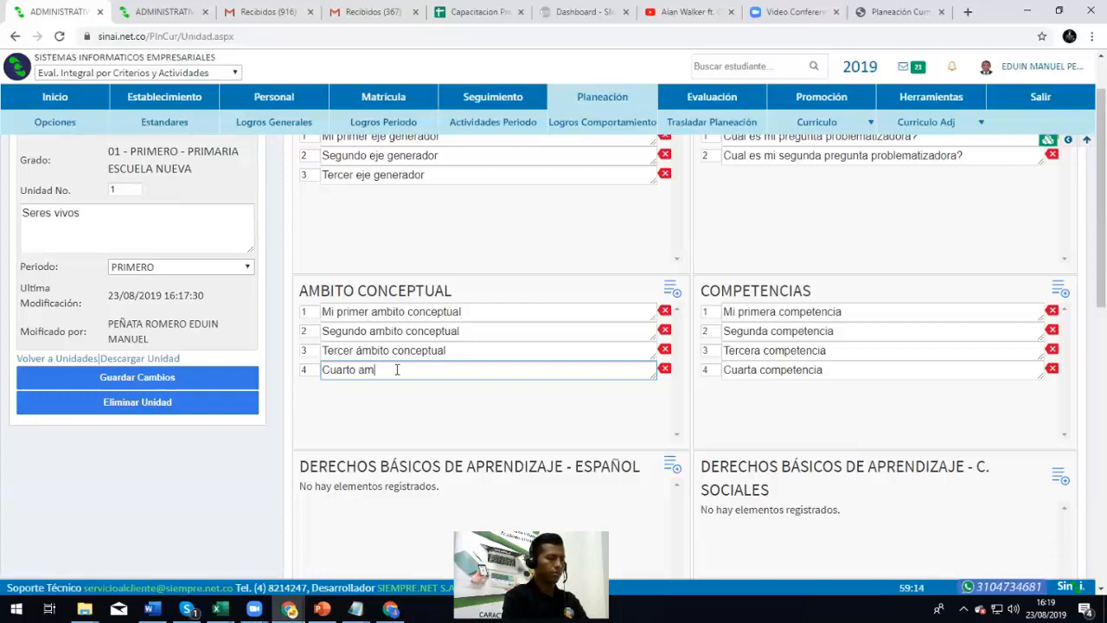
{"action": "type", "text": "Cuarto ambito conceptual"}
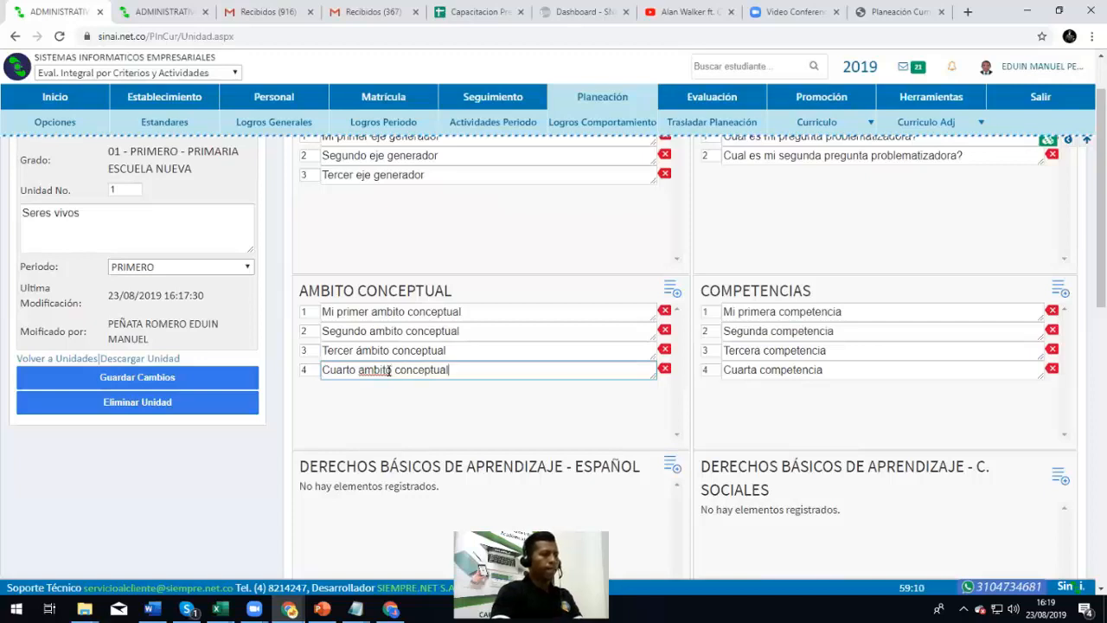
{"action": "right_click", "coordinate": [398, 378]}
{"action": "left_click", "coordinate": [423, 385]}
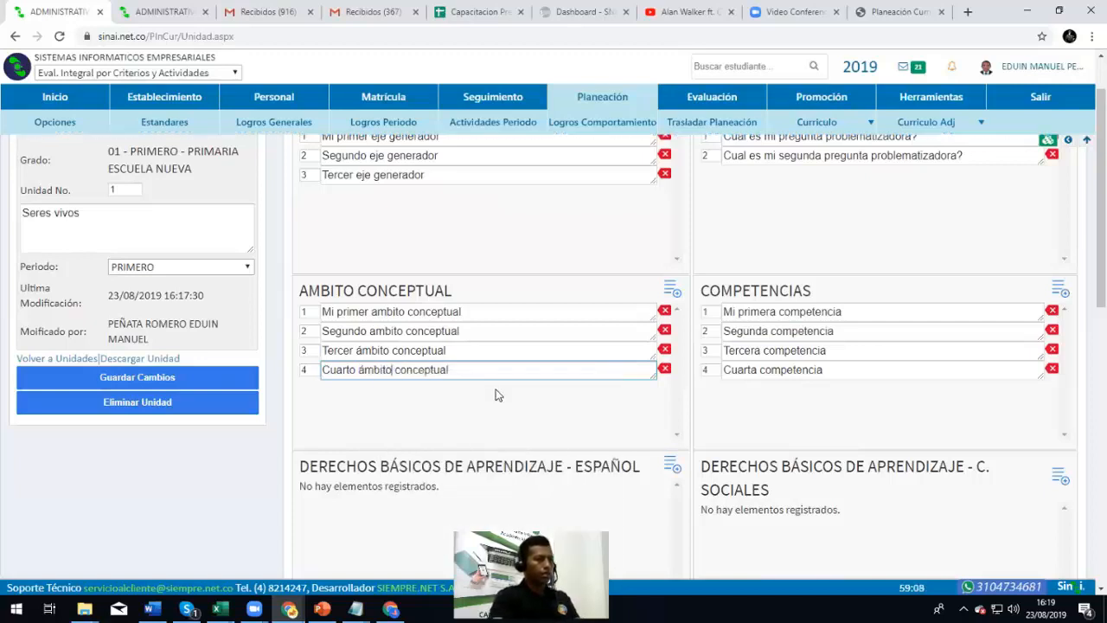
{"action": "scroll", "coordinate": [495, 378], "scroll_direction": "down", "scroll_amount": 1}
{"action": "scroll", "coordinate": [495, 378], "scroll_direction": "down", "scroll_amount": 1}
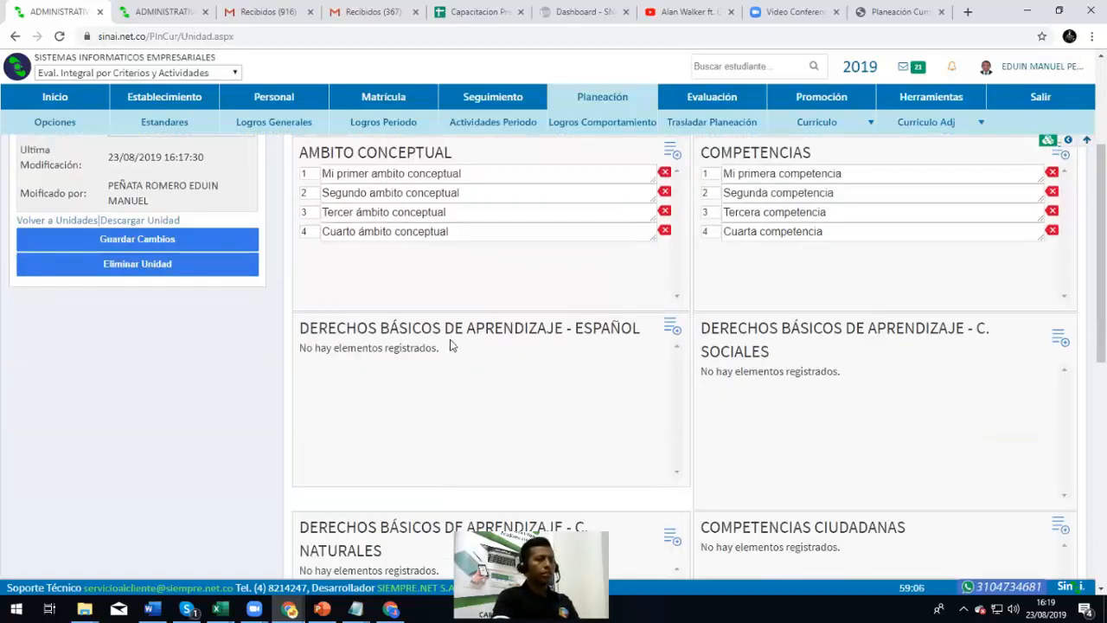
{"action": "scroll", "coordinate": [461, 351], "scroll_direction": "down", "scroll_amount": 2}
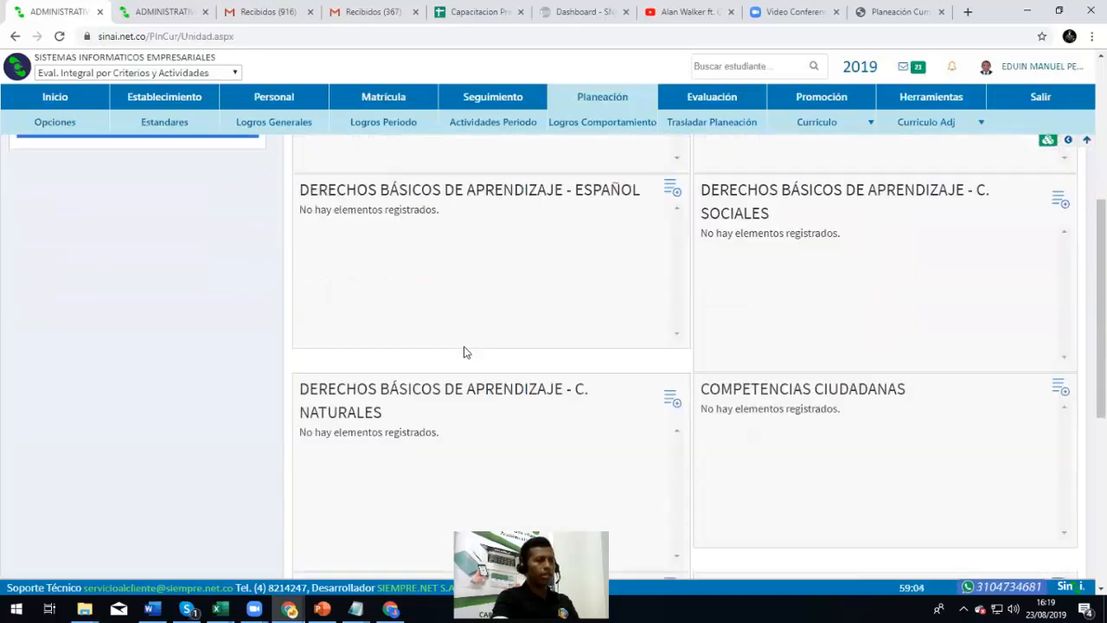
{"action": "scroll", "coordinate": [450, 347], "scroll_direction": "up", "scroll_amount": 1}
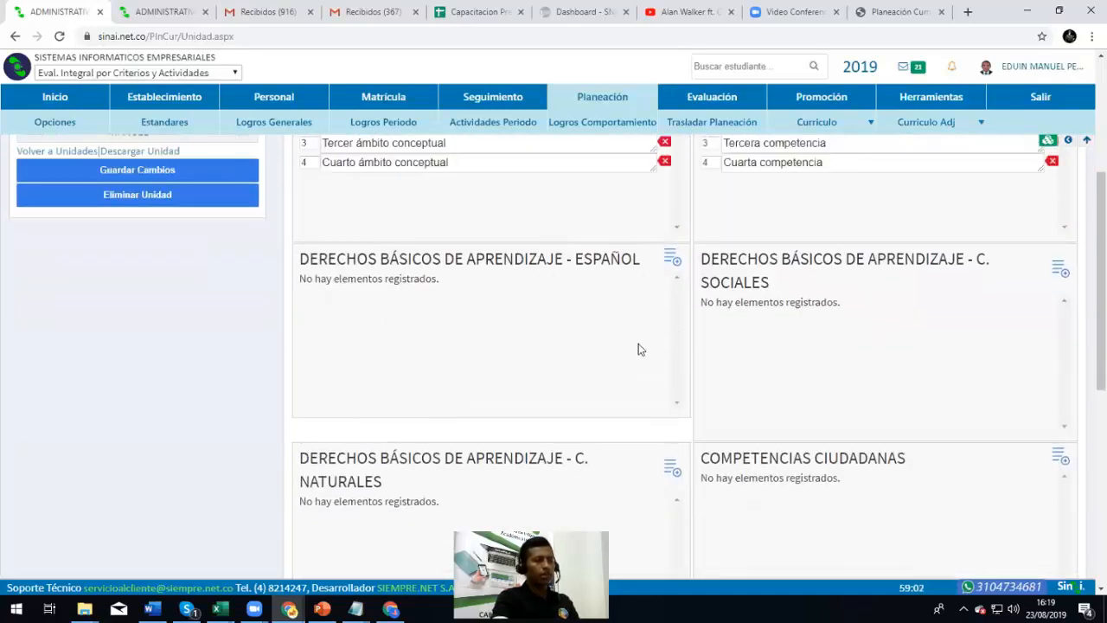
{"action": "scroll", "coordinate": [636, 355], "scroll_direction": "down", "scroll_amount": 2}
{"action": "scroll", "coordinate": [594, 351], "scroll_direction": "up", "scroll_amount": 2}
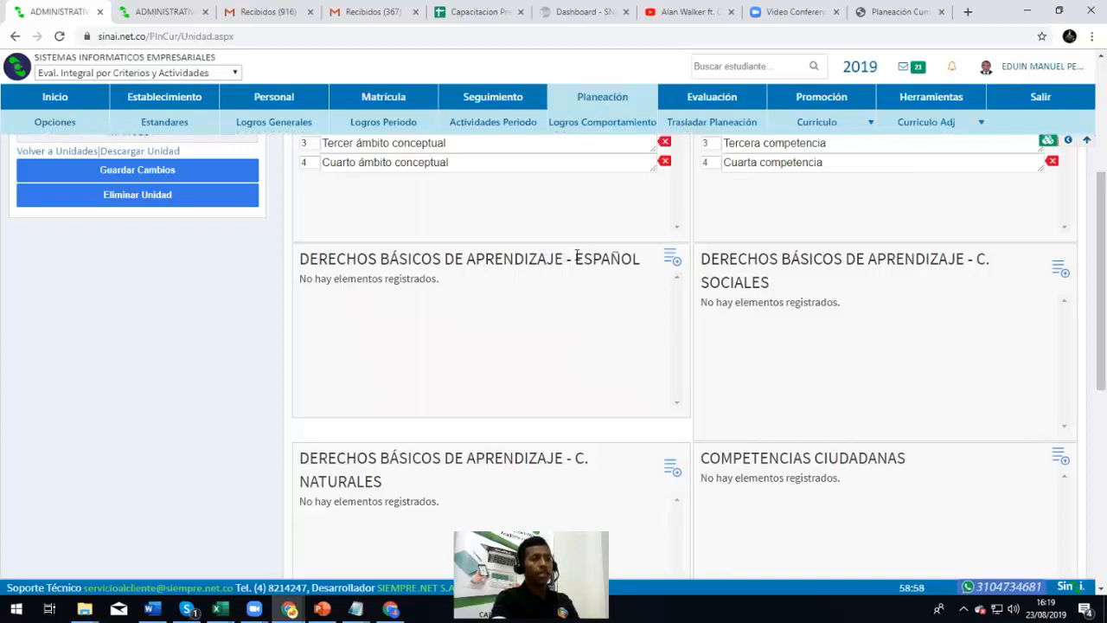
{"action": "double_click", "coordinate": [647, 265]}
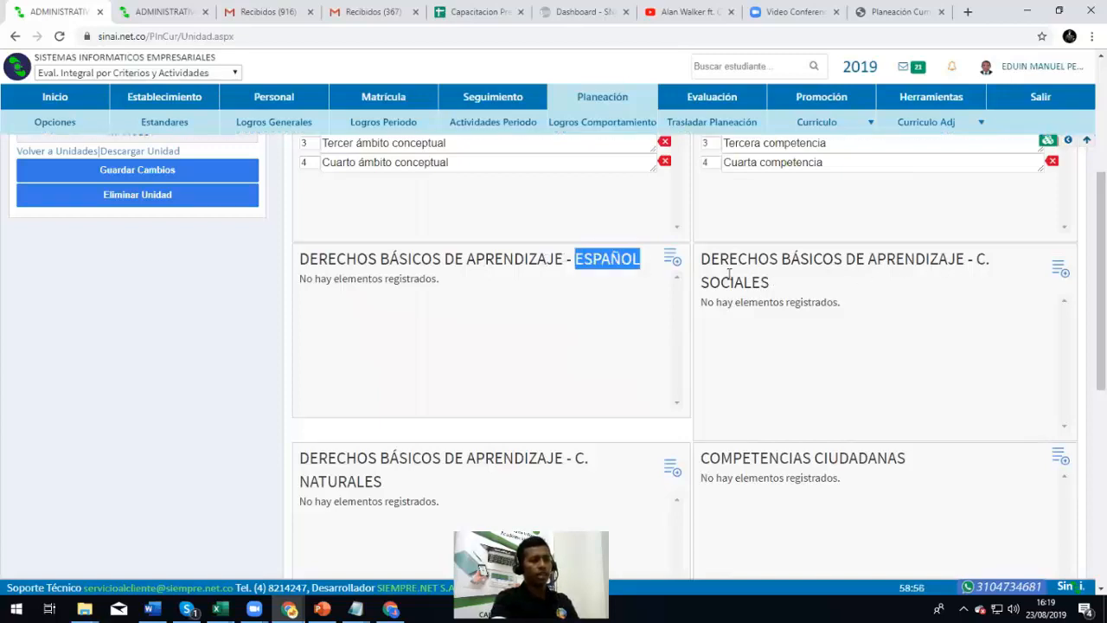
{"action": "scroll", "coordinate": [709, 289], "scroll_direction": "down", "scroll_amount": 3}
{"action": "scroll", "coordinate": [540, 287], "scroll_direction": "down", "scroll_amount": 2}
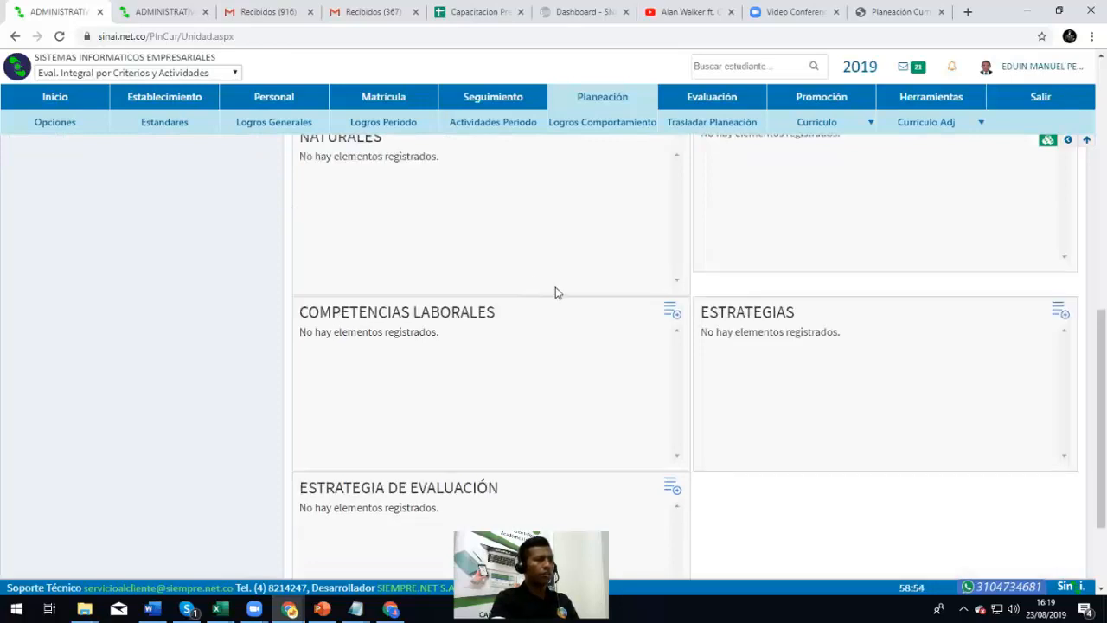
{"action": "scroll", "coordinate": [692, 330], "scroll_direction": "down", "scroll_amount": 2}
{"action": "scroll", "coordinate": [689, 325], "scroll_direction": "up", "scroll_amount": 7}
{"action": "scroll", "coordinate": [688, 324], "scroll_direction": "up", "scroll_amount": 4}
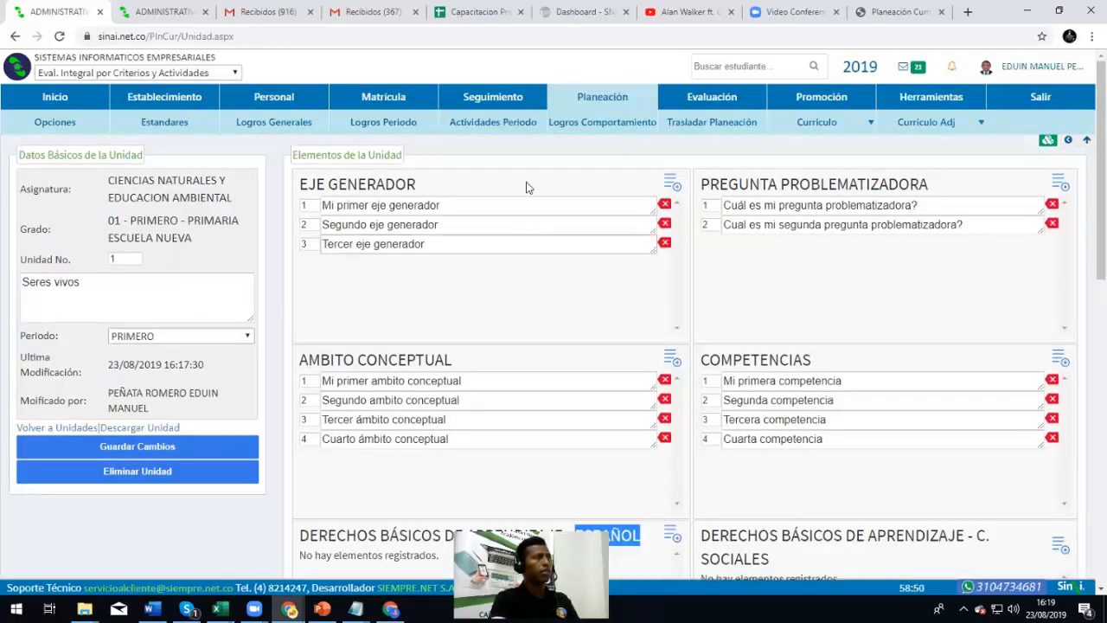
{"action": "mouse_move", "coordinate": [816, 122]}
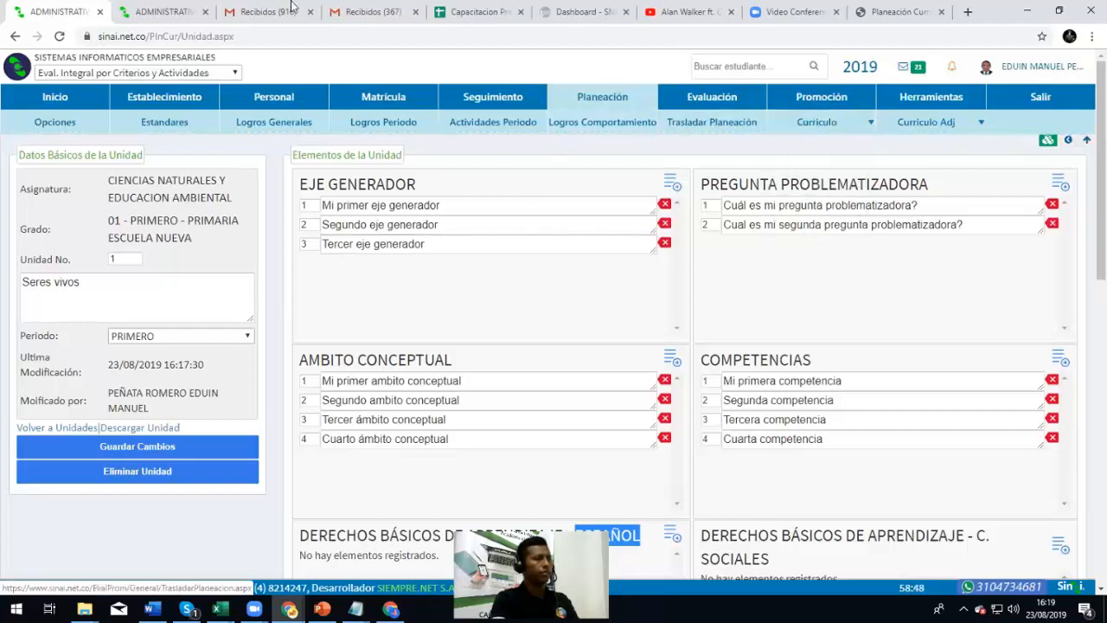
Delete the ESPAÑOL and C. SOCIALES learning-rights elements from the planning elements
{"action": "left_click", "coordinate": [185, 6]}
{"action": "scroll", "coordinate": [683, 323], "scroll_direction": "down", "scroll_amount": 2}
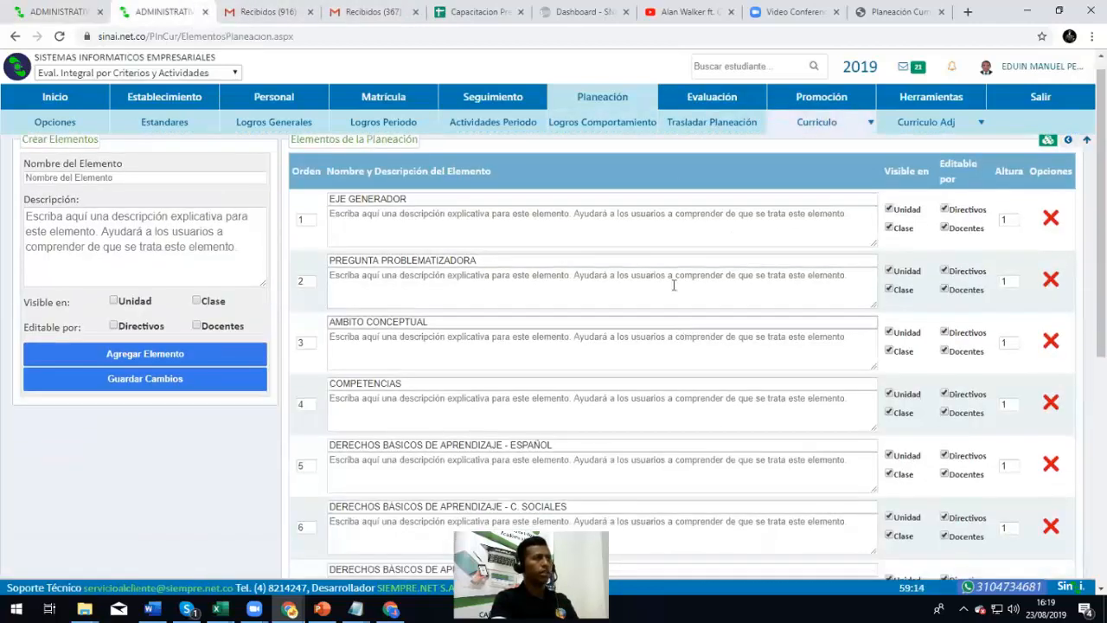
{"action": "scroll", "coordinate": [749, 282], "scroll_direction": "down", "scroll_amount": 2}
{"action": "scroll", "coordinate": [611, 250], "scroll_direction": "up", "scroll_amount": 1}
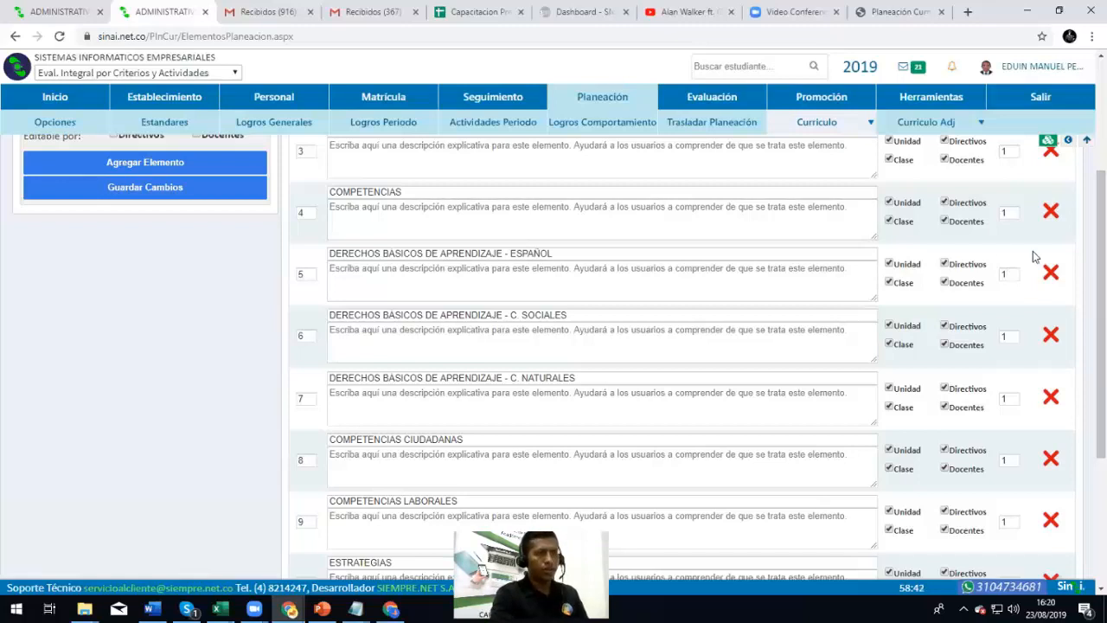
{"action": "left_click", "coordinate": [1051, 273]}
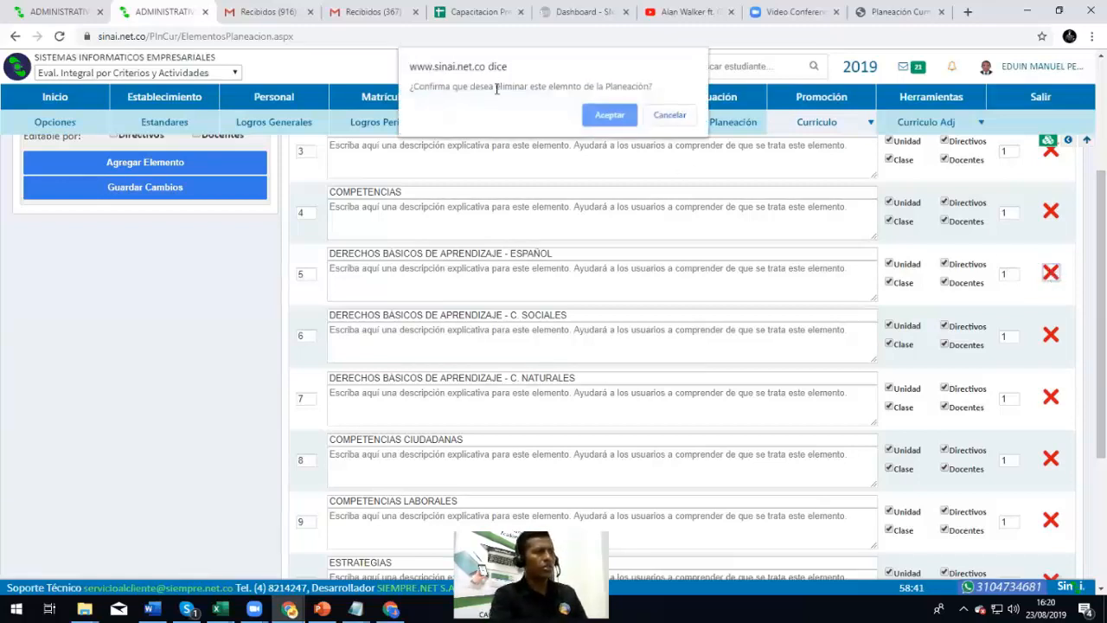
{"action": "left_click", "coordinate": [607, 116]}
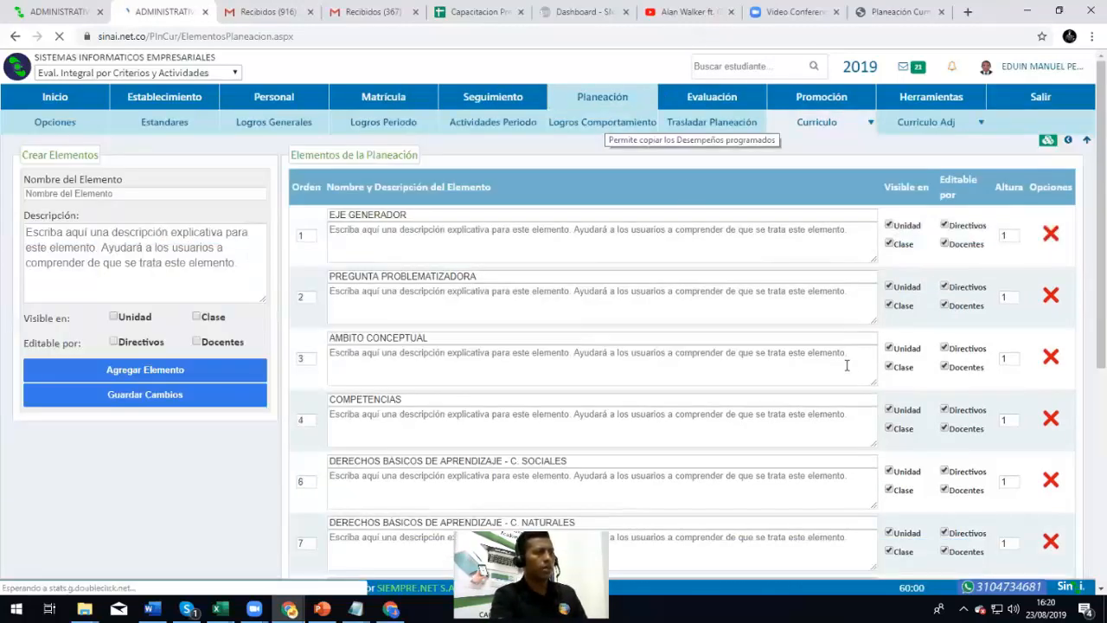
{"action": "scroll", "coordinate": [843, 364], "scroll_direction": "down", "scroll_amount": 3}
{"action": "left_click", "coordinate": [1051, 204]}
{"action": "left_click", "coordinate": [607, 116]}
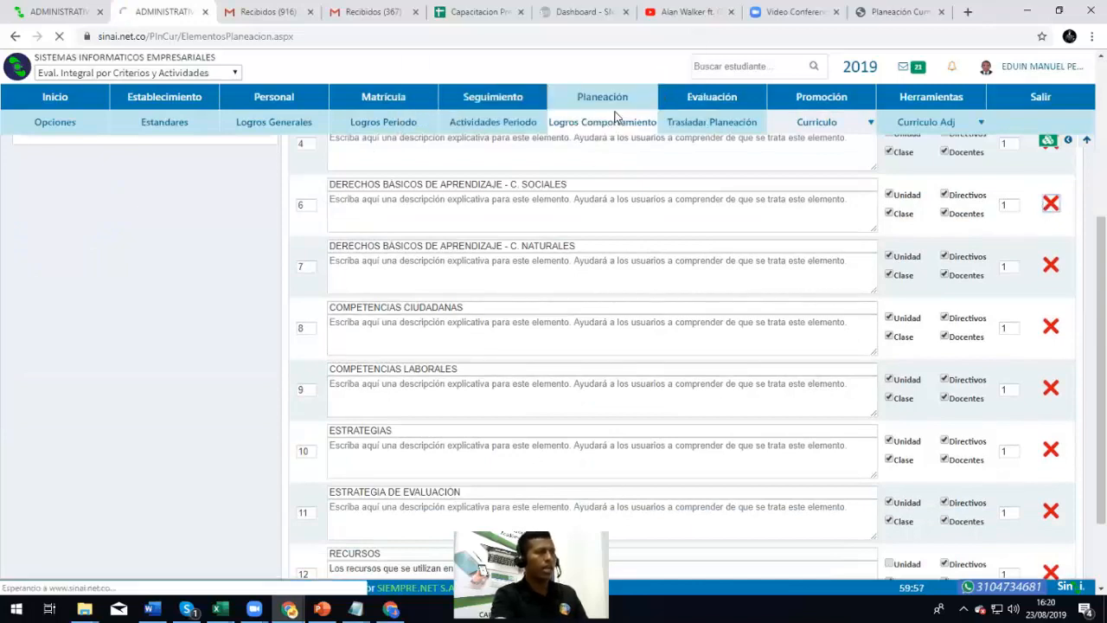
{"action": "scroll", "coordinate": [793, 303], "scroll_direction": "down", "scroll_amount": 1}
{"action": "scroll", "coordinate": [793, 303], "scroll_direction": "down", "scroll_amount": 1}
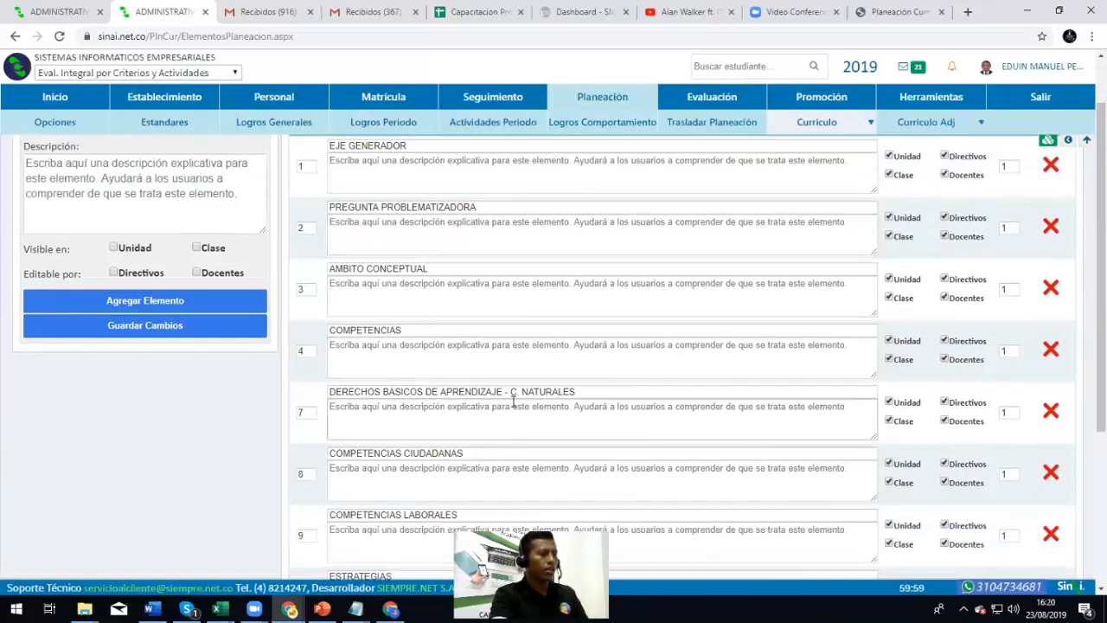
Trim ' - C. NATURALES' so element 7 reads DERECHOS BASICOS DE APRENDIZAJE, and save
{"action": "left_click_drag", "start_coordinate": [504, 392], "coordinate": [896, 395]}
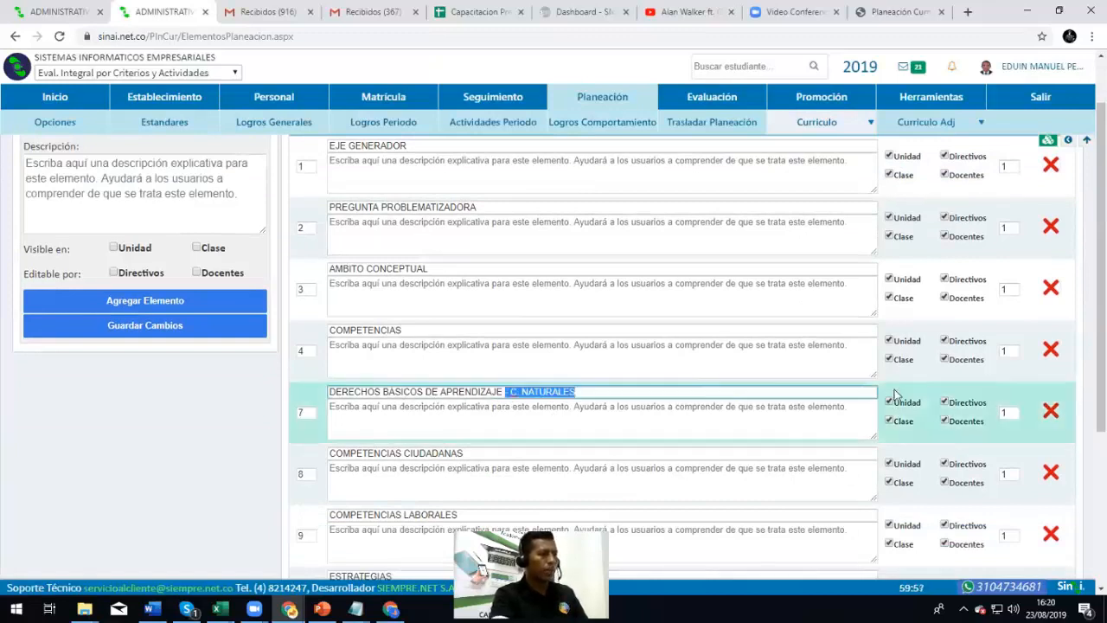
{"action": "key", "text": "BackSpace"}
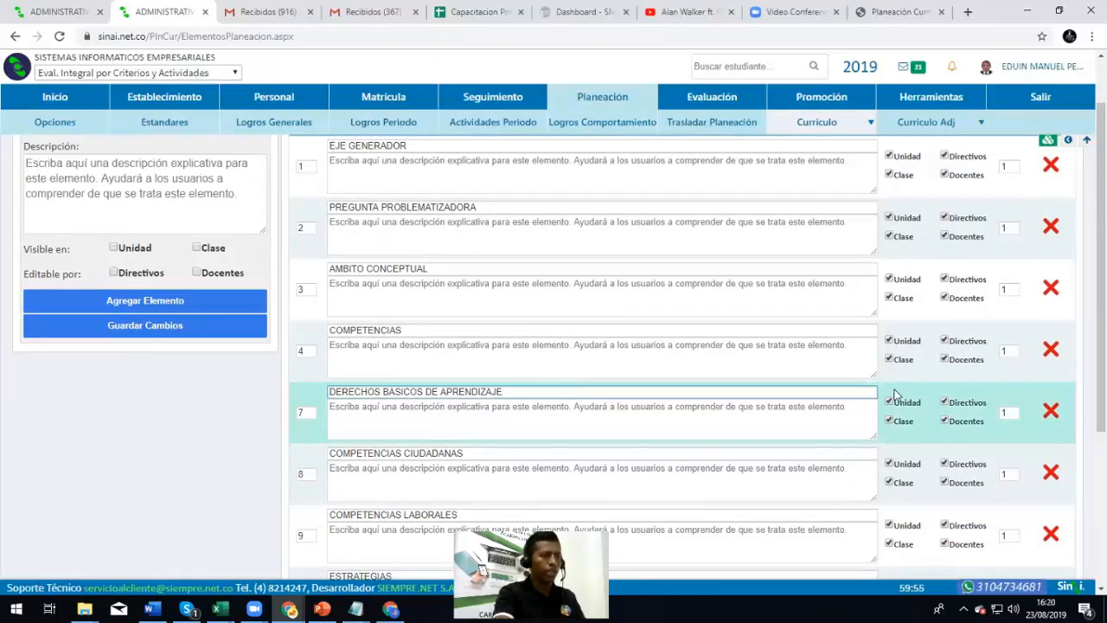
{"action": "left_click", "coordinate": [406, 345]}
{"action": "left_click", "coordinate": [457, 405]}
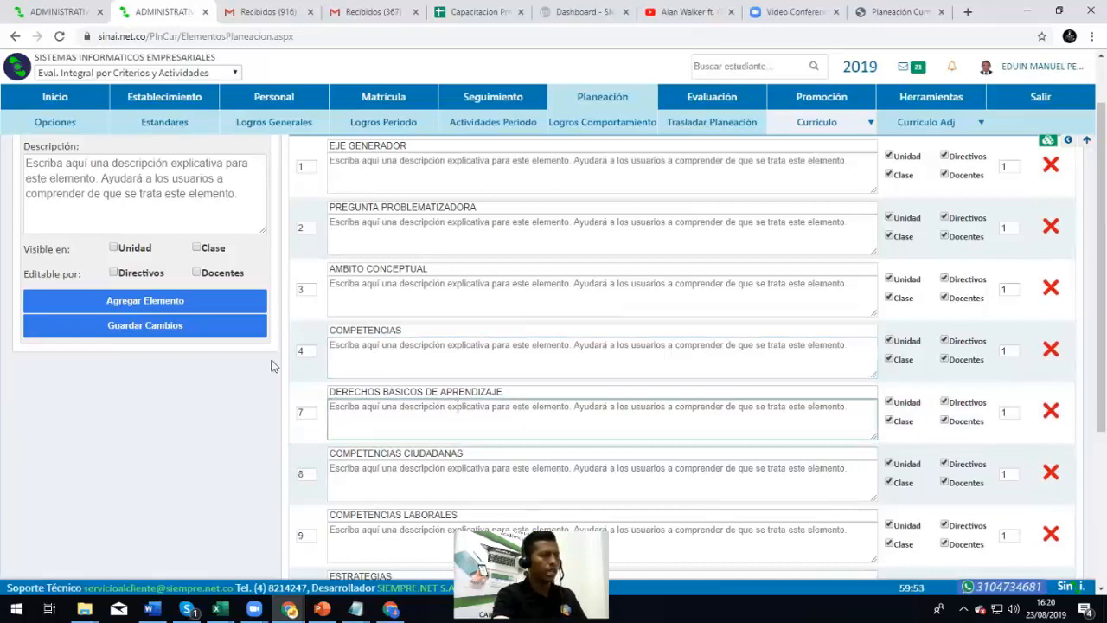
{"action": "left_click", "coordinate": [173, 327]}
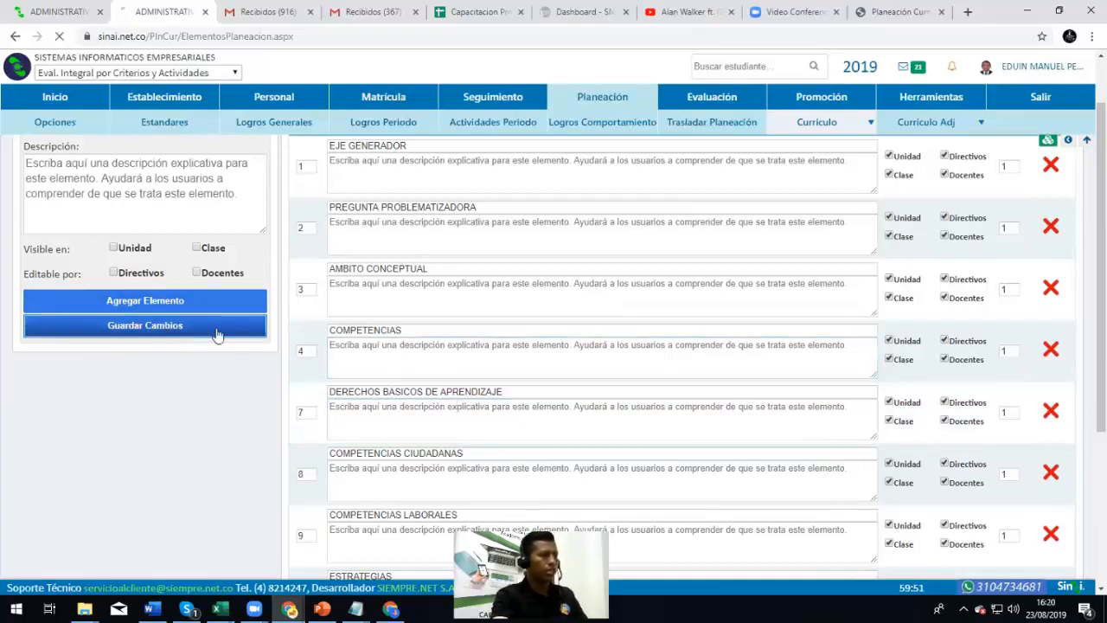
{"action": "scroll", "coordinate": [462, 346], "scroll_direction": "down", "scroll_amount": 2}
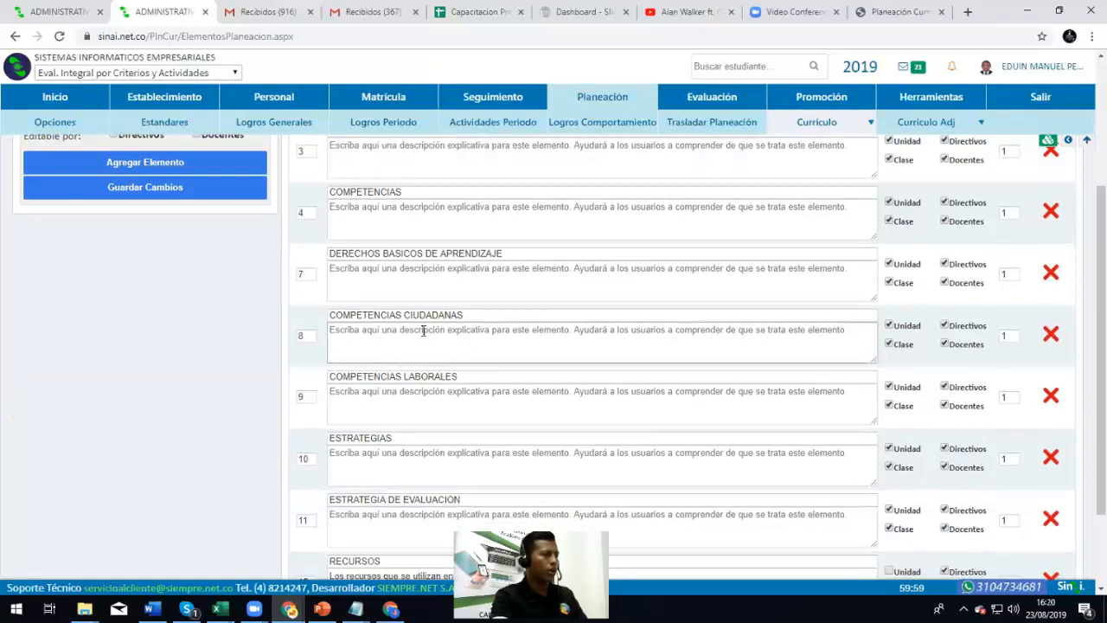
Delete the ESTRATEGIAS element from the planning elements
{"action": "left_click", "coordinate": [496, 328]}
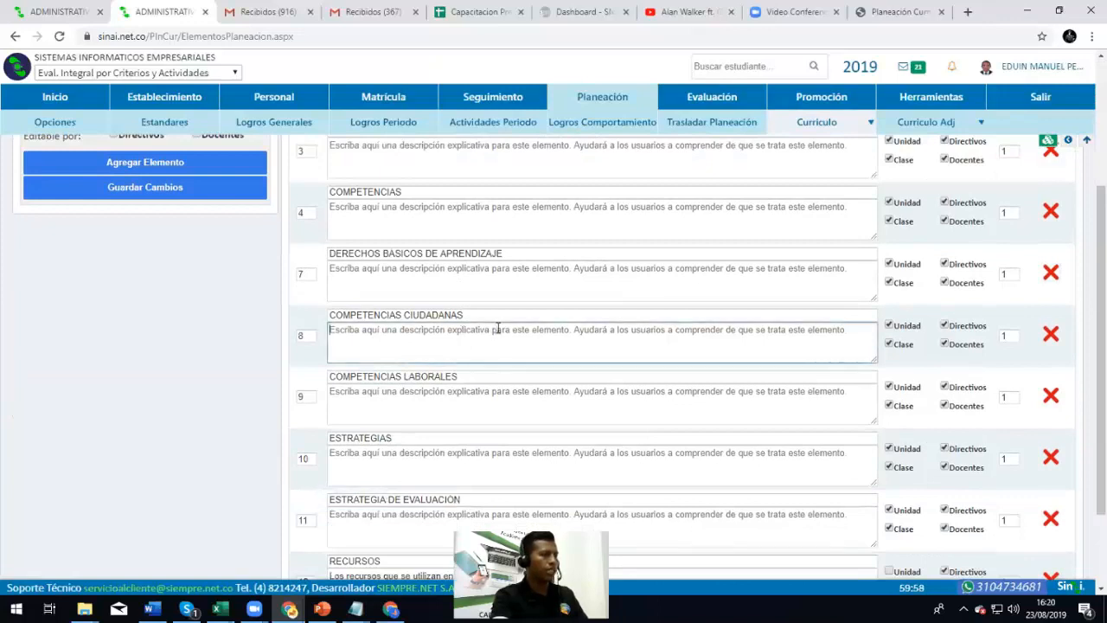
{"action": "left_click", "coordinate": [470, 375]}
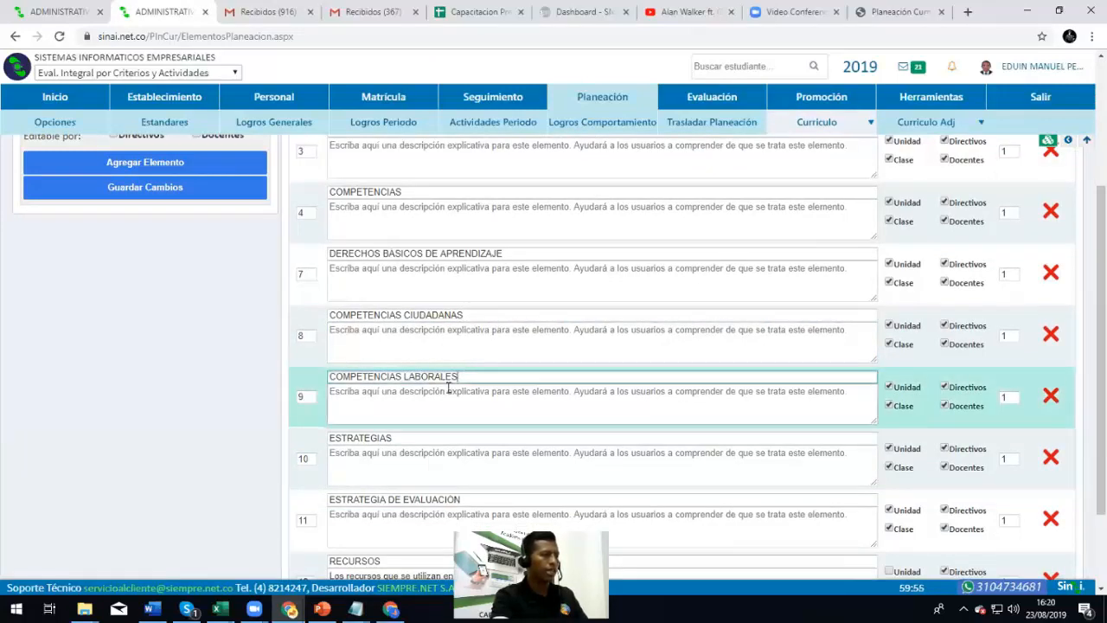
{"action": "scroll", "coordinate": [445, 388], "scroll_direction": "down", "scroll_amount": 1}
{"action": "left_click", "coordinate": [441, 384]}
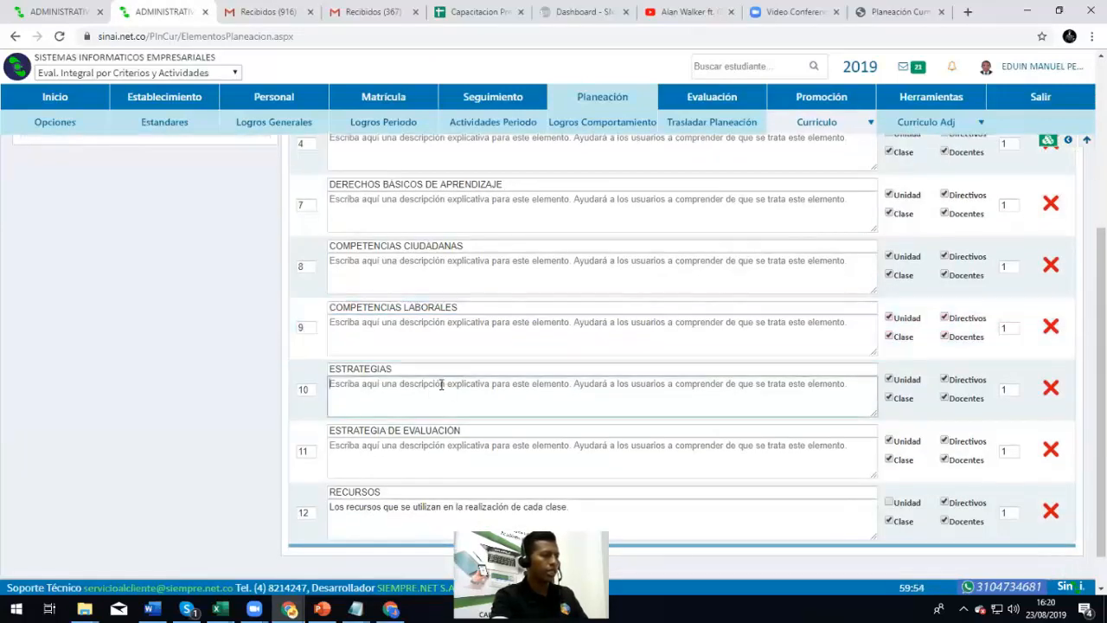
{"action": "left_click", "coordinate": [460, 454]}
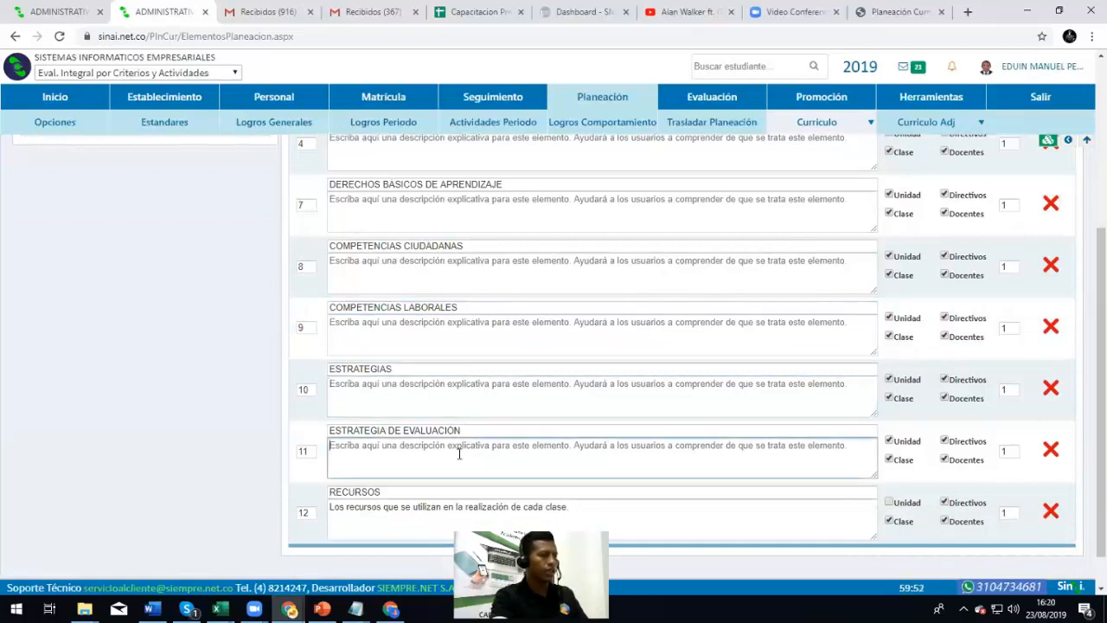
{"action": "left_click", "coordinate": [1051, 388]}
{"action": "left_click", "coordinate": [610, 115]}
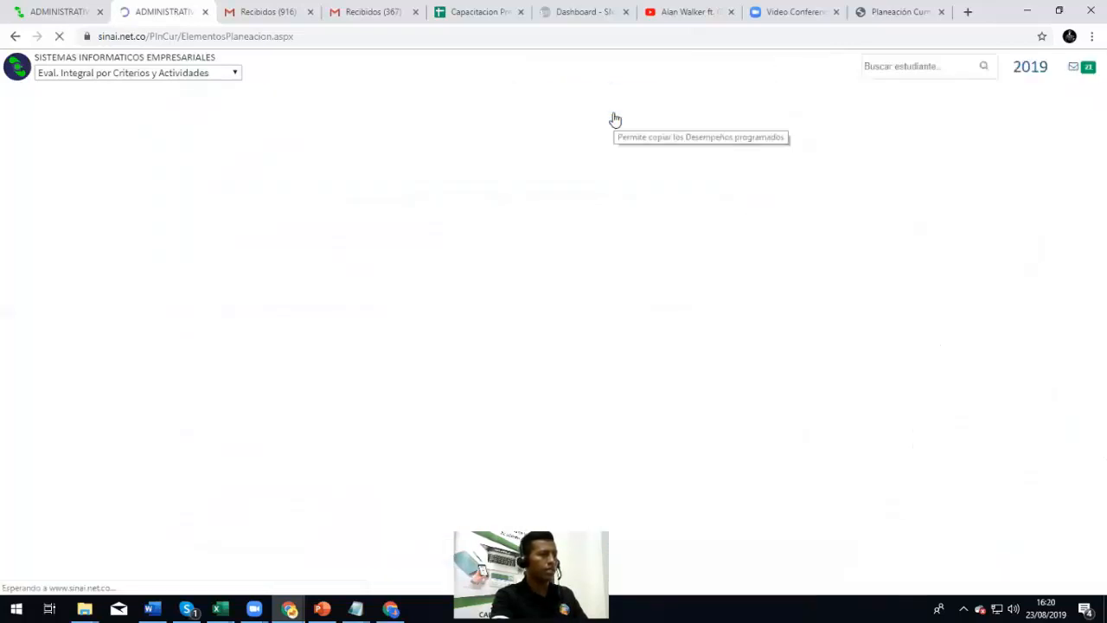
Delete the COMPETENCIAS CIUDADANAS and COMPETENCIAS LABORALES elements
{"action": "scroll", "coordinate": [295, 323], "scroll_direction": "down", "scroll_amount": 2}
{"action": "scroll", "coordinate": [295, 321], "scroll_direction": "down", "scroll_amount": 2}
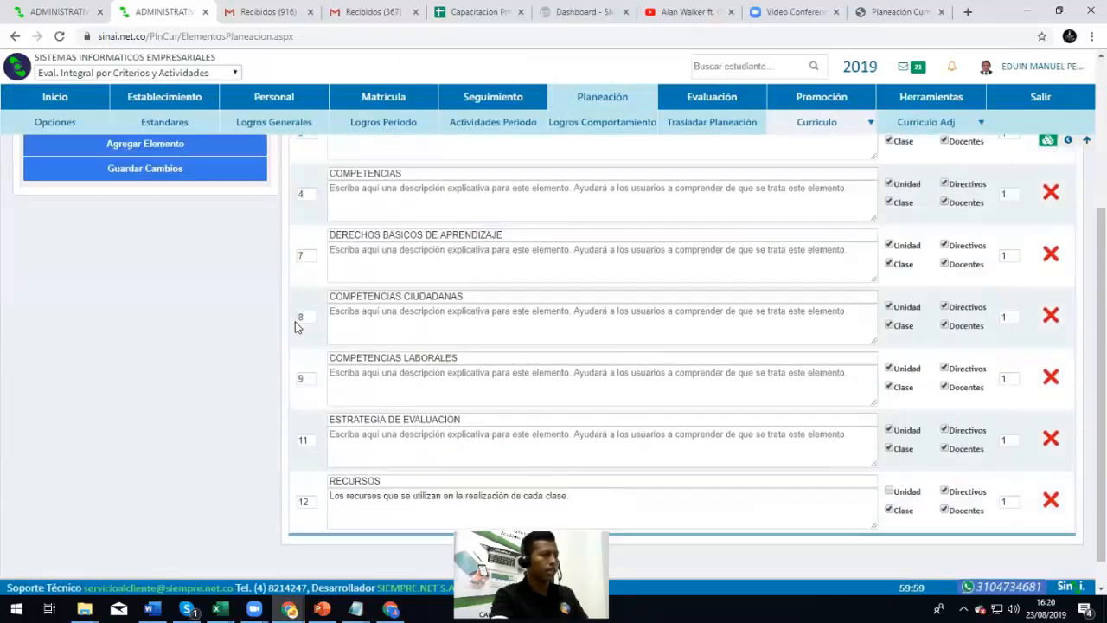
{"action": "scroll", "coordinate": [321, 326], "scroll_direction": "up", "scroll_amount": 3}
{"action": "scroll", "coordinate": [316, 337], "scroll_direction": "down", "scroll_amount": 2}
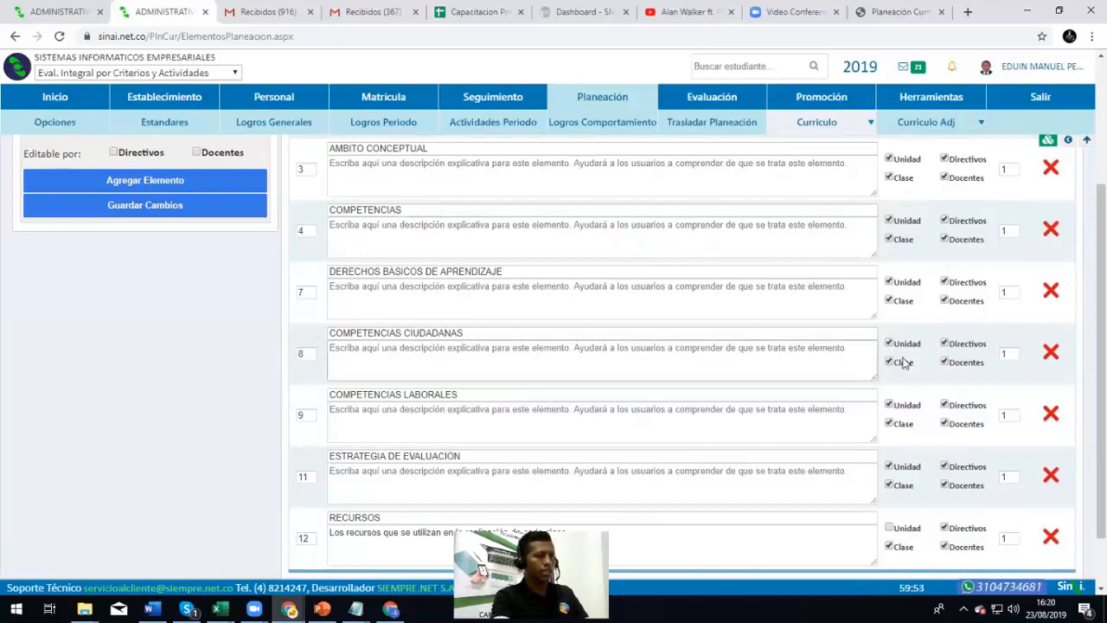
{"action": "left_click", "coordinate": [1050, 352]}
{"action": "left_click", "coordinate": [611, 118]}
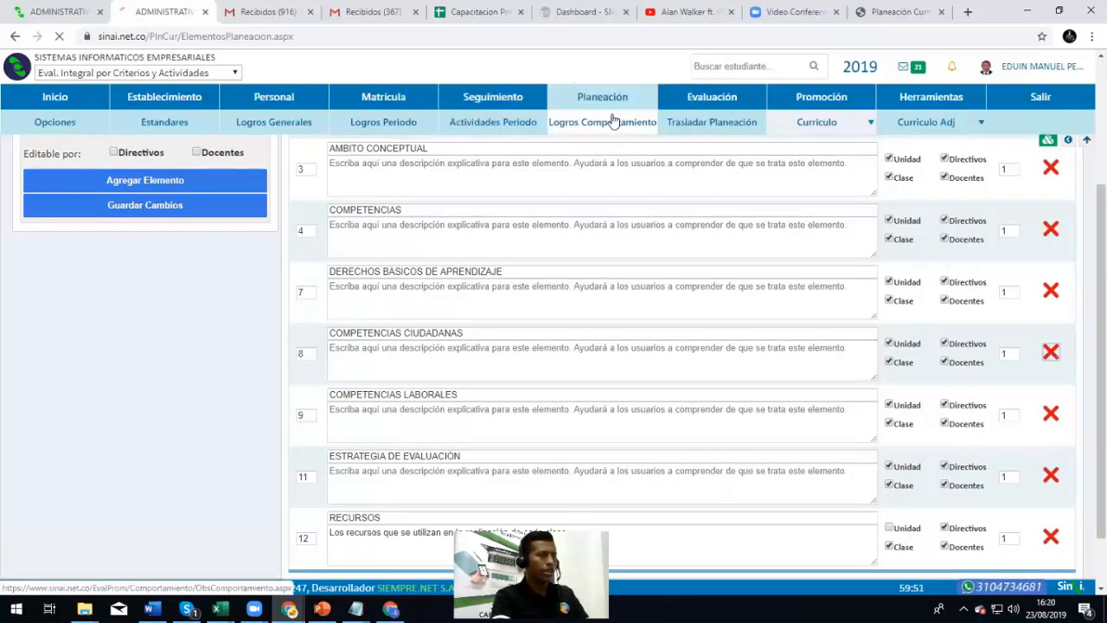
{"action": "scroll", "coordinate": [398, 346], "scroll_direction": "down", "scroll_amount": 1}
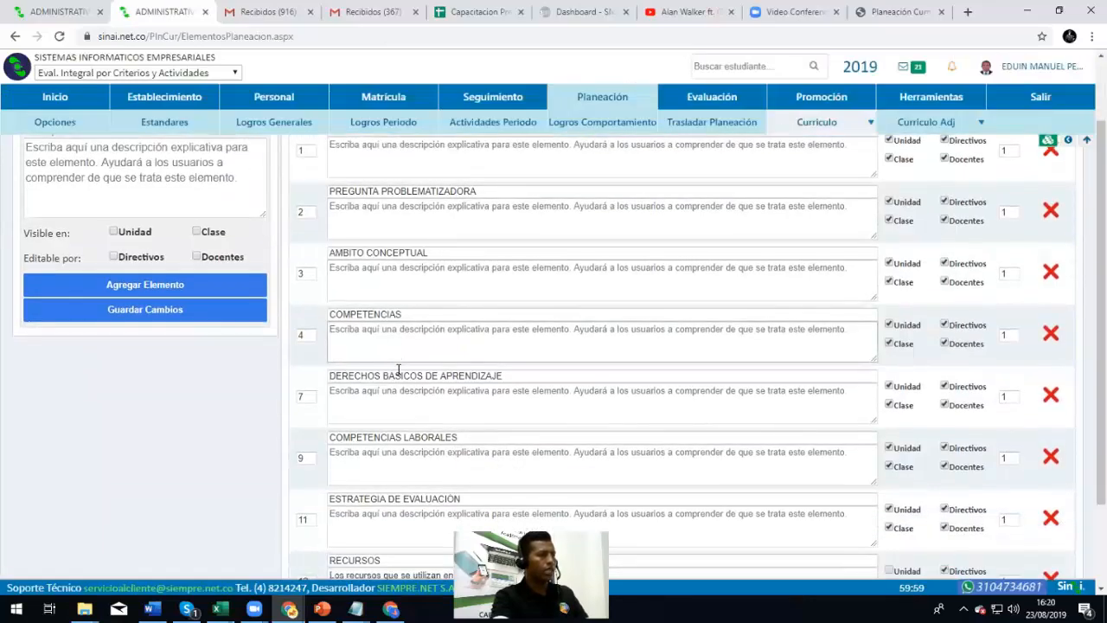
{"action": "scroll", "coordinate": [399, 370], "scroll_direction": "down", "scroll_amount": 2}
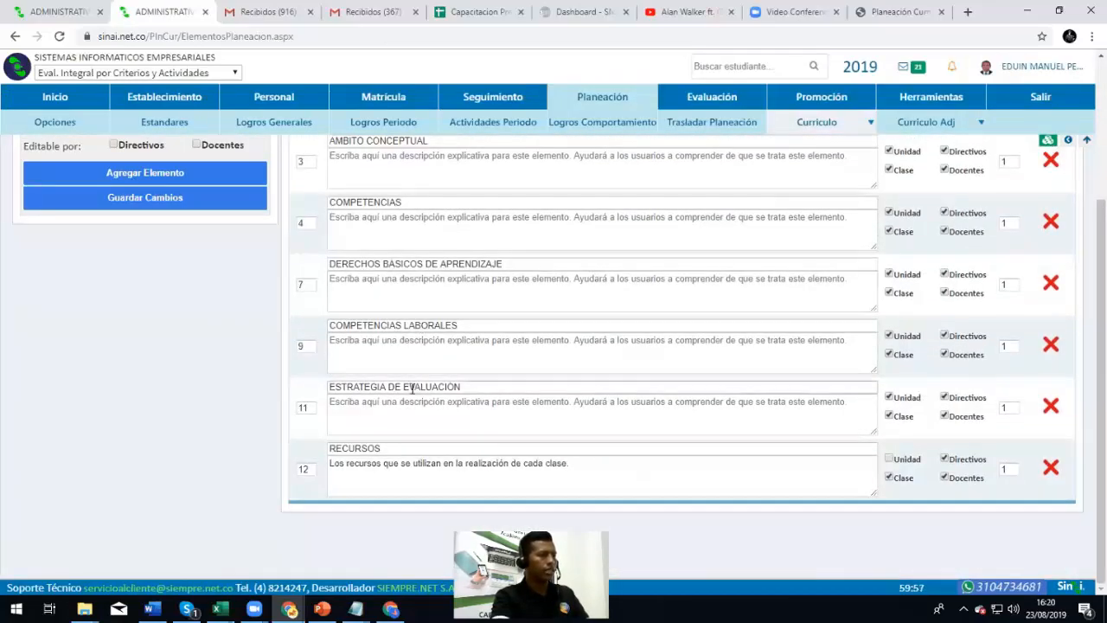
{"action": "left_click", "coordinate": [1050, 344]}
{"action": "left_click", "coordinate": [609, 116]}
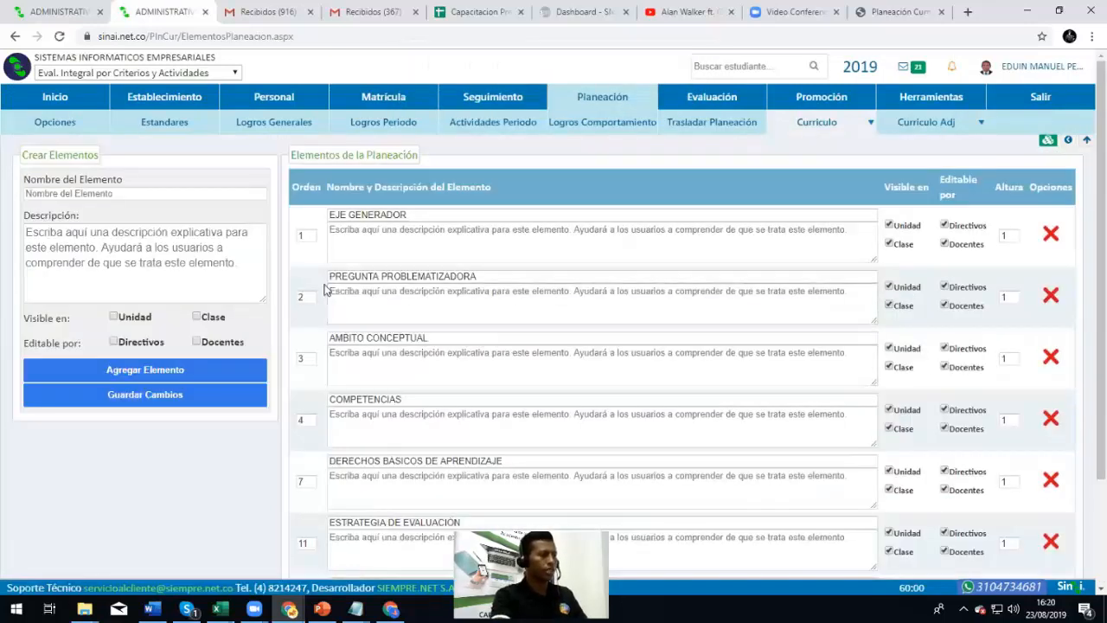
Set the last three elements' Orden to 5, 6 and 7, save, and return to the unit
{"action": "scroll", "coordinate": [310, 408], "scroll_direction": "down", "scroll_amount": 1}
{"action": "left_click", "coordinate": [307, 413]}
{"action": "type", "text": "5"}
{"action": "scroll", "coordinate": [210, 391], "scroll_direction": "down", "scroll_amount": 1}
{"action": "key", "text": "Tab"}
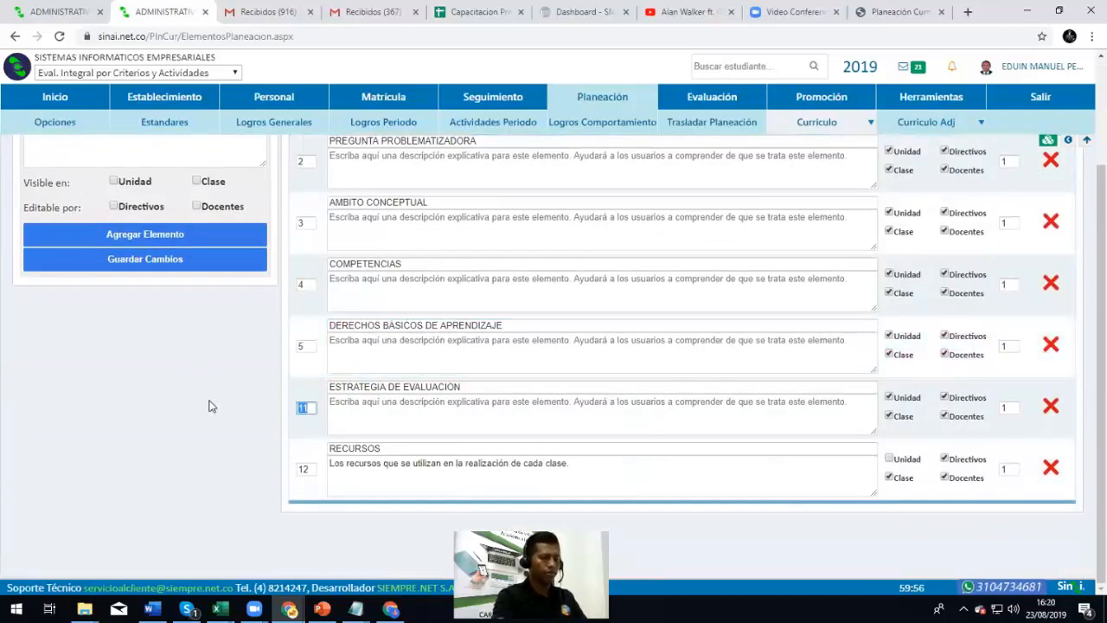
{"action": "type", "text": "6"}
{"action": "key", "text": "Tab"}
{"action": "type", "text": "7"}
{"action": "left_click", "coordinate": [144, 261]}
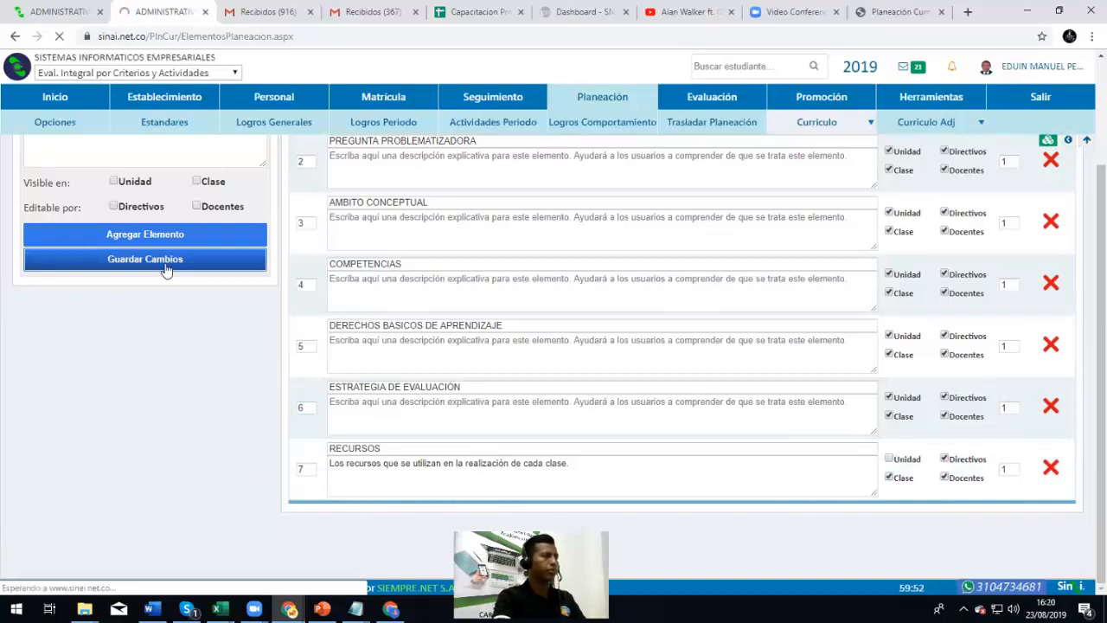
{"action": "left_click", "coordinate": [55, 4]}
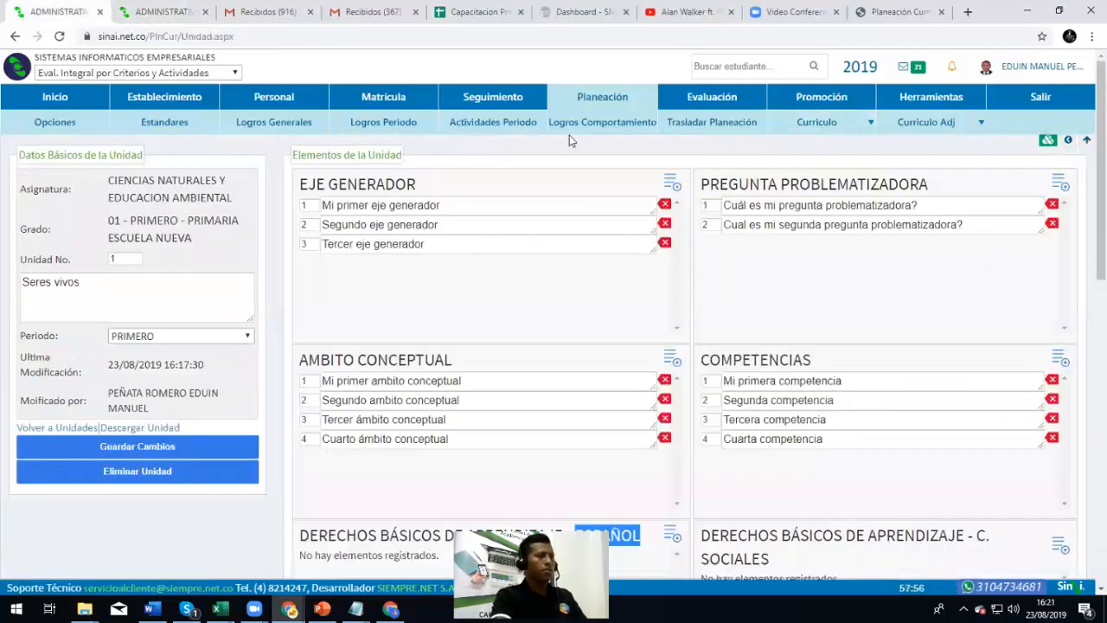
Select CIENCIAS NATURALES Y EDUCACION AMBIENTAL and grade 01 - PRIMERO, then edit Unidad No. 1 Seres vivos
{"action": "mouse_move", "coordinate": [835, 124]}
{"action": "left_click", "coordinate": [823, 147]}
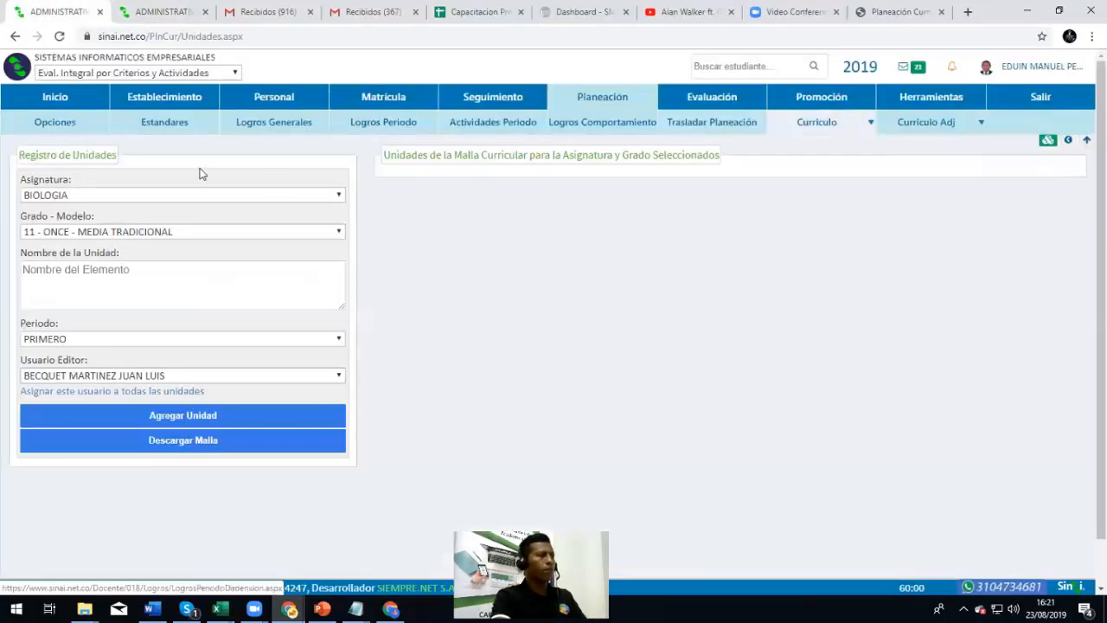
{"action": "left_click", "coordinate": [91, 198]}
{"action": "left_click", "coordinate": [120, 221]}
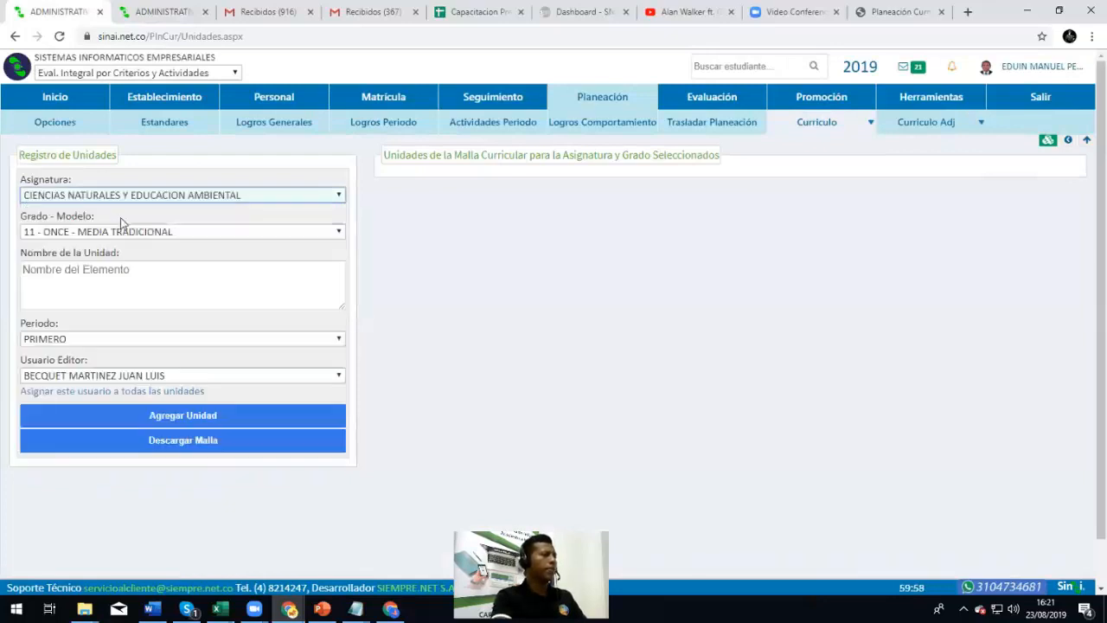
{"action": "left_click", "coordinate": [126, 230]}
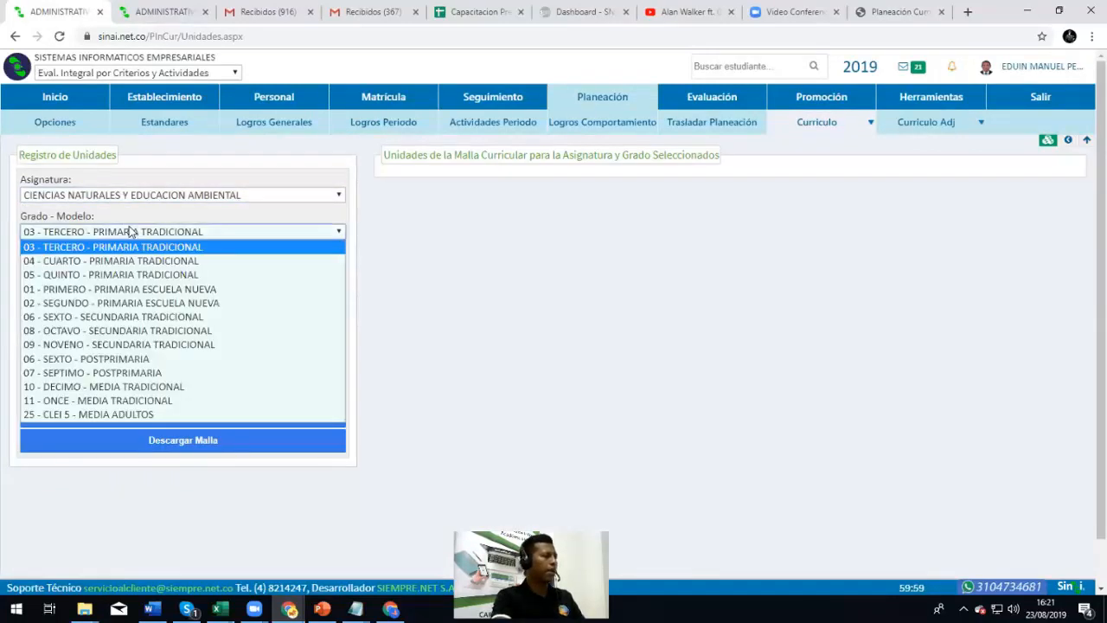
{"action": "left_click", "coordinate": [119, 291]}
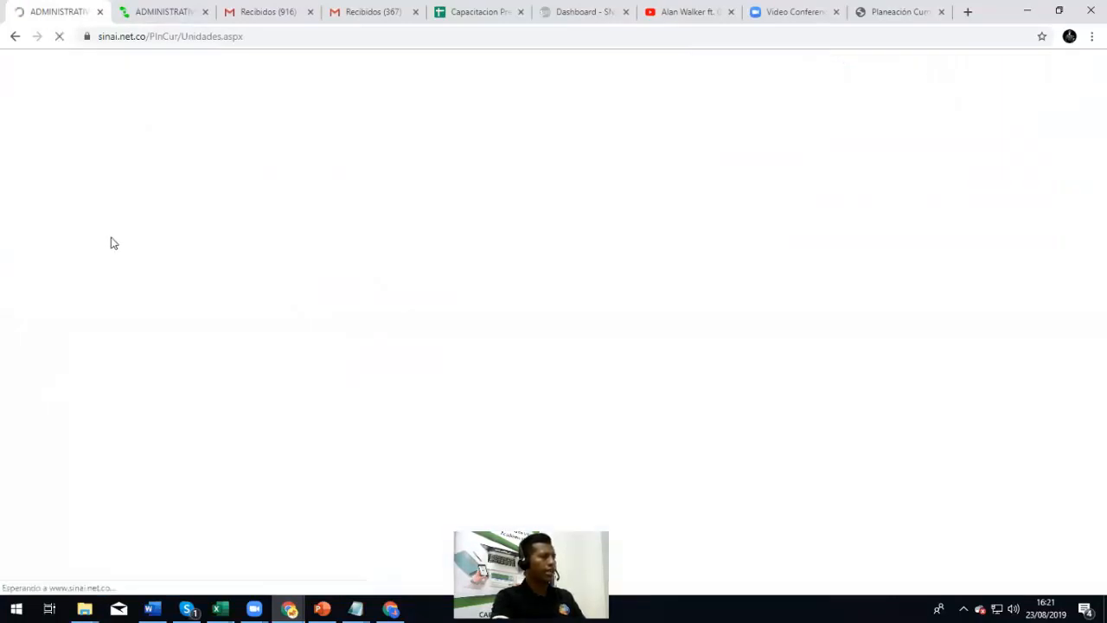
{"action": "left_click", "coordinate": [478, 202]}
{"action": "scroll", "coordinate": [569, 388], "scroll_direction": "down", "scroll_amount": 1}
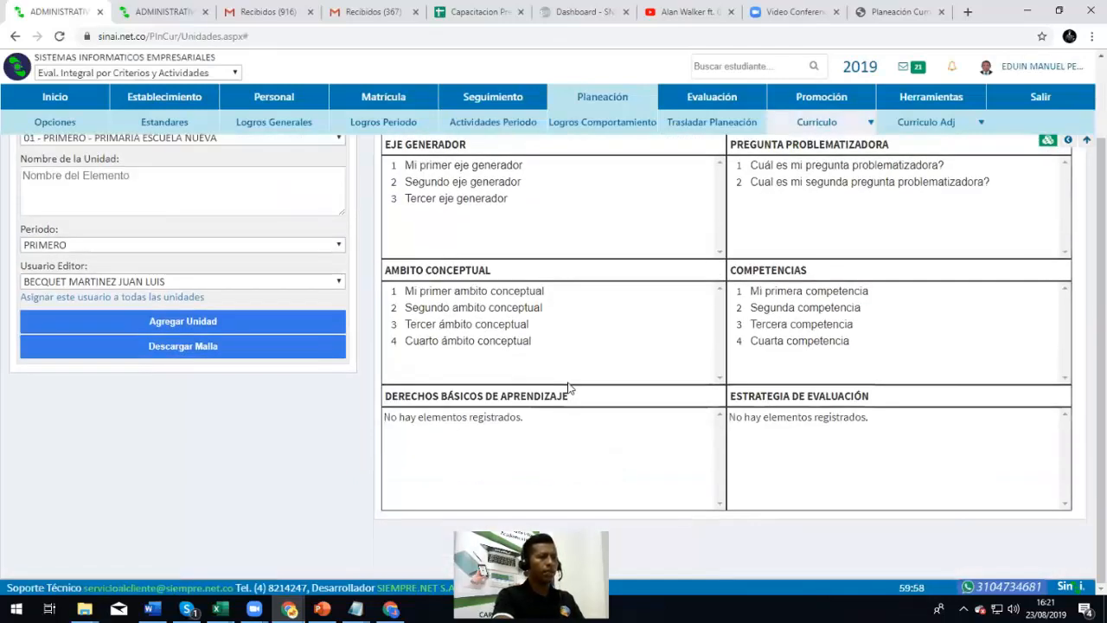
{"action": "scroll", "coordinate": [549, 425], "scroll_direction": "up", "scroll_amount": 1}
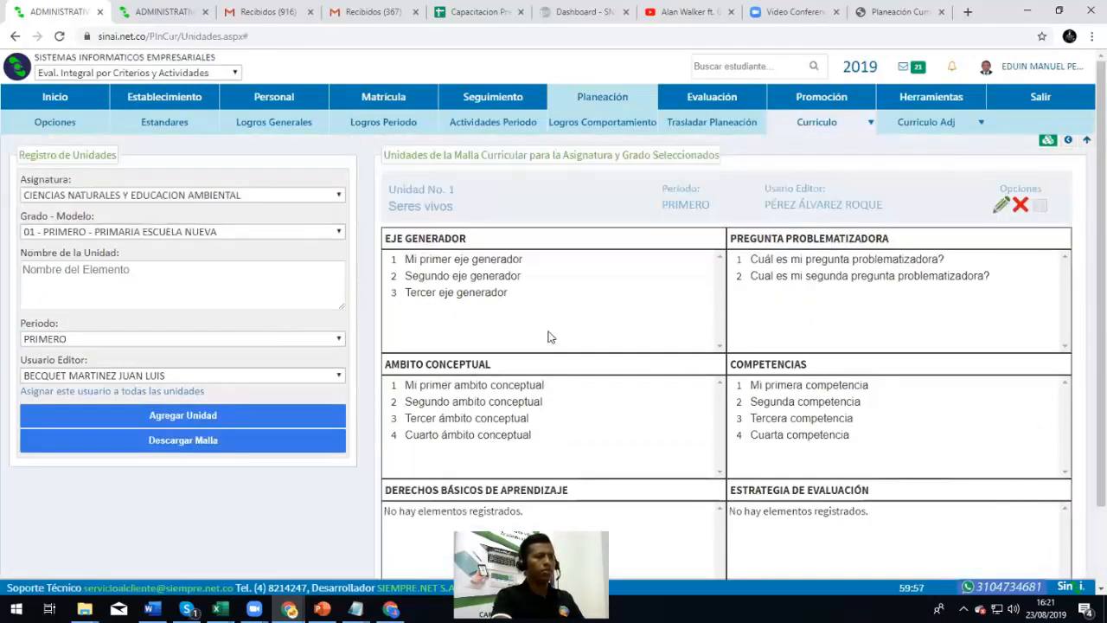
{"action": "left_click", "coordinate": [1003, 206]}
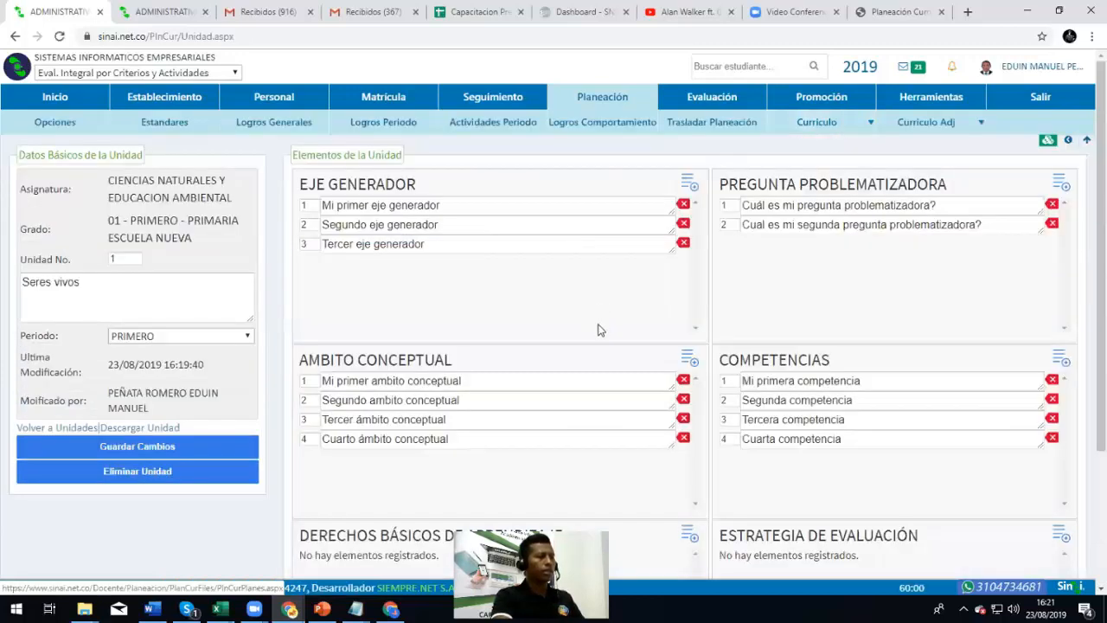
Add the first Derechos Básicos de Aprendizaje entry, correcting its spelling to básico
{"action": "scroll", "coordinate": [596, 329], "scroll_direction": "down", "scroll_amount": 2}
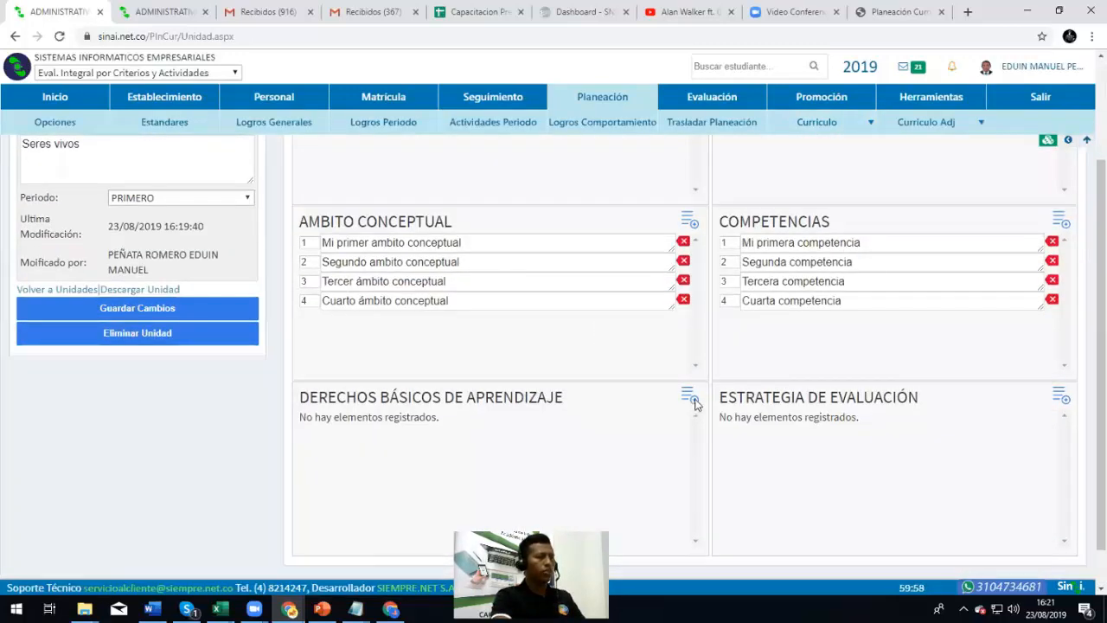
{"action": "left_click", "coordinate": [692, 399]}
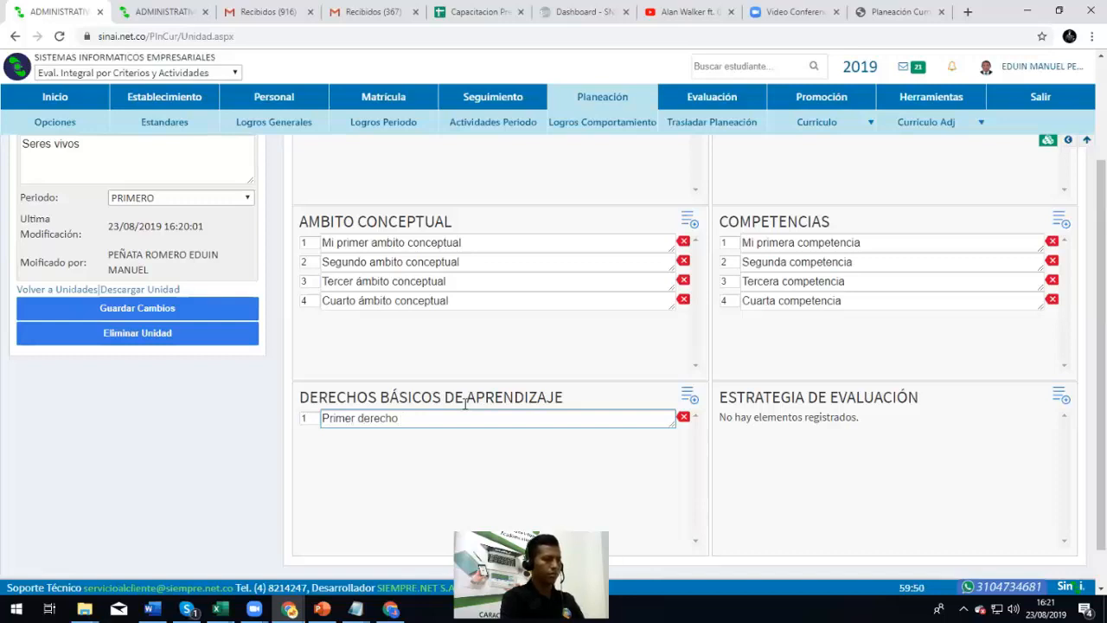
{"action": "type", "text": "de aprendiza"}
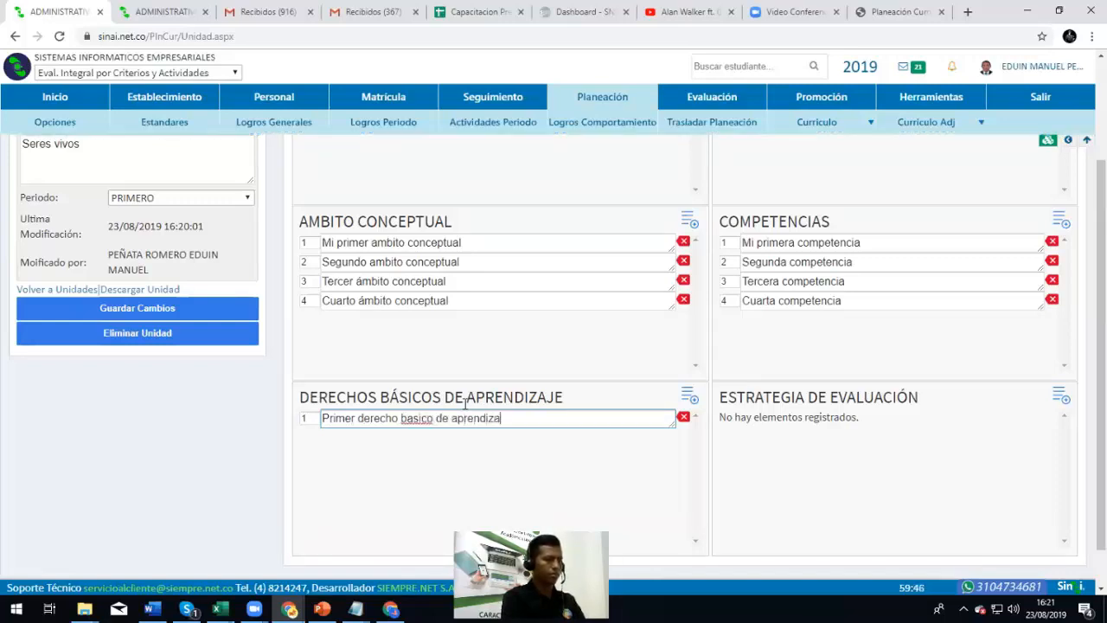
{"action": "key", "text": "ctrl+a"}
{"action": "key", "text": "ctrl+c"}
{"action": "left_click", "coordinate": [408, 418]}
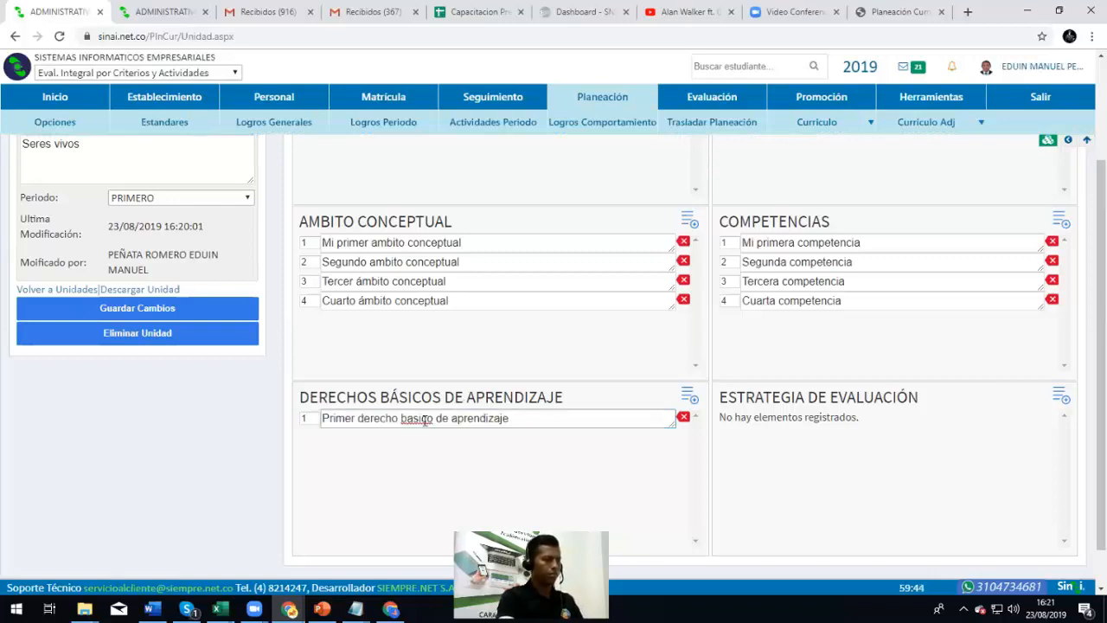
{"action": "right_click", "coordinate": [419, 419]}
{"action": "left_click", "coordinate": [462, 256]}
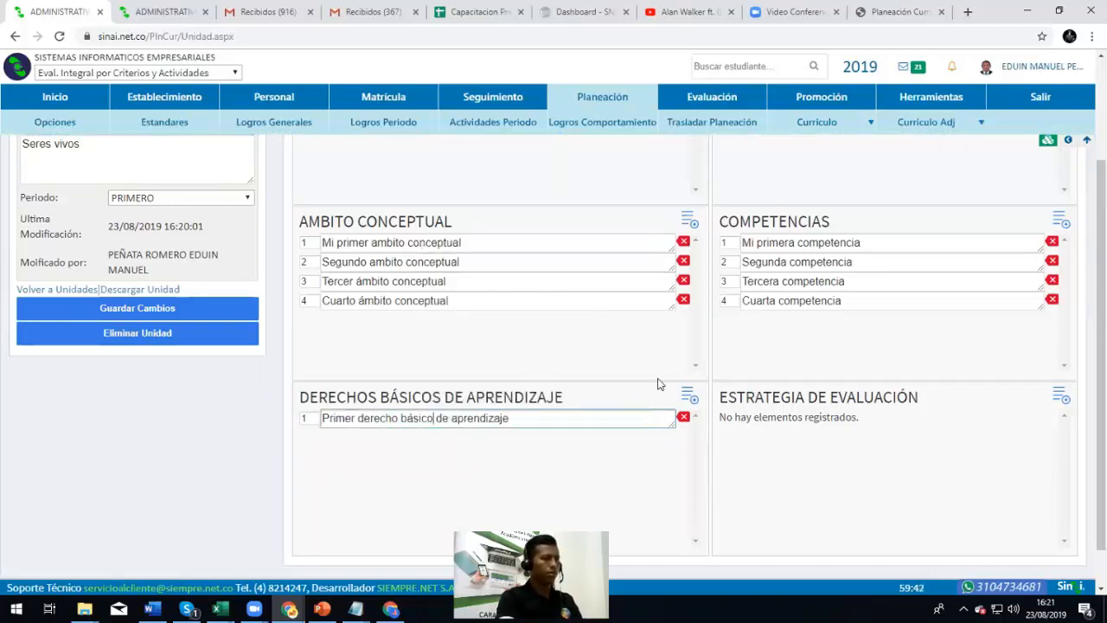
Paste the first entry's text into four more Derechos Básicos rows
{"action": "left_click", "coordinate": [687, 395]}
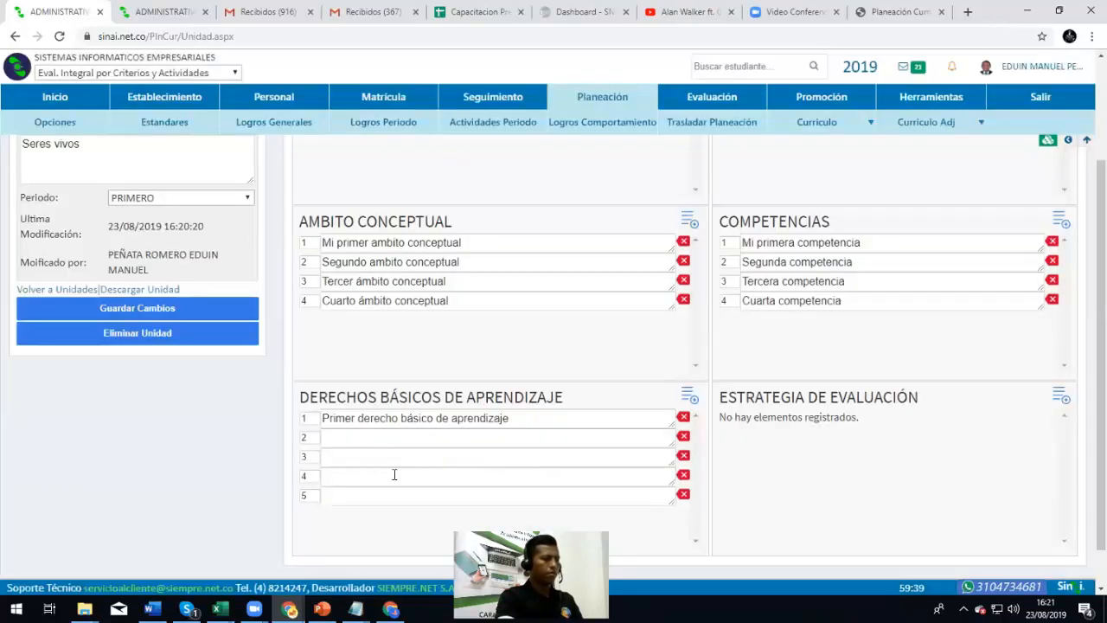
{"action": "left_click", "coordinate": [377, 443]}
{"action": "key", "text": "ctrl+v"}
{"action": "left_click", "coordinate": [368, 455]}
{"action": "key", "text": "ctrl+v"}
{"action": "left_click", "coordinate": [360, 475]}
{"action": "key", "text": "ctrl+v"}
{"action": "left_click", "coordinate": [358, 493]}
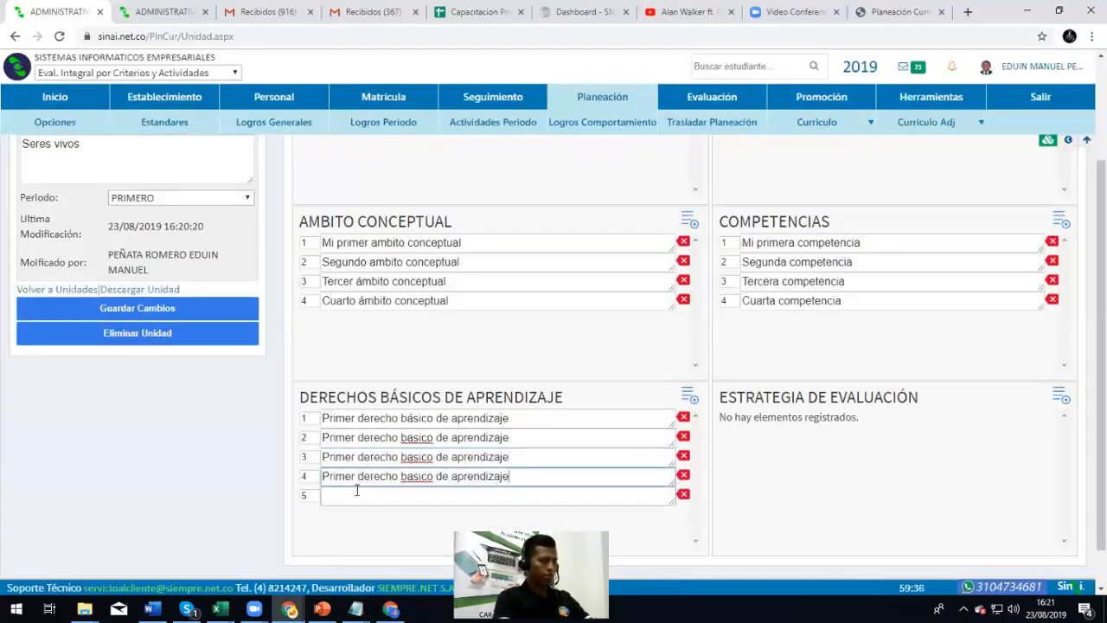
{"action": "key", "text": "ctrl+v"}
Rename rows 2–5 to Segundo, Tercer, Cuarto and Quinto, then add an Estrategia de Evaluación row
{"action": "double_click", "coordinate": [330, 436]}
{"action": "key", "text": "BackSpace"}
{"action": "type", "text": "Segui"}
{"action": "type", "text": "ndo"}
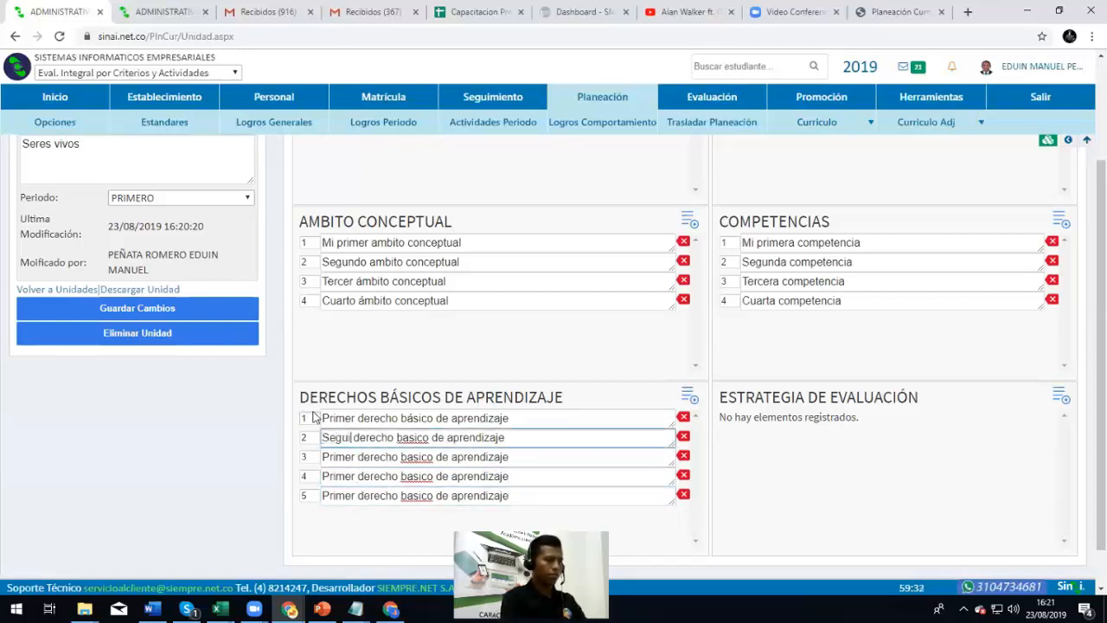
{"action": "double_click", "coordinate": [330, 455]}
{"action": "key", "text": "BackSpace"}
{"action": "type", "text": "Terc"}
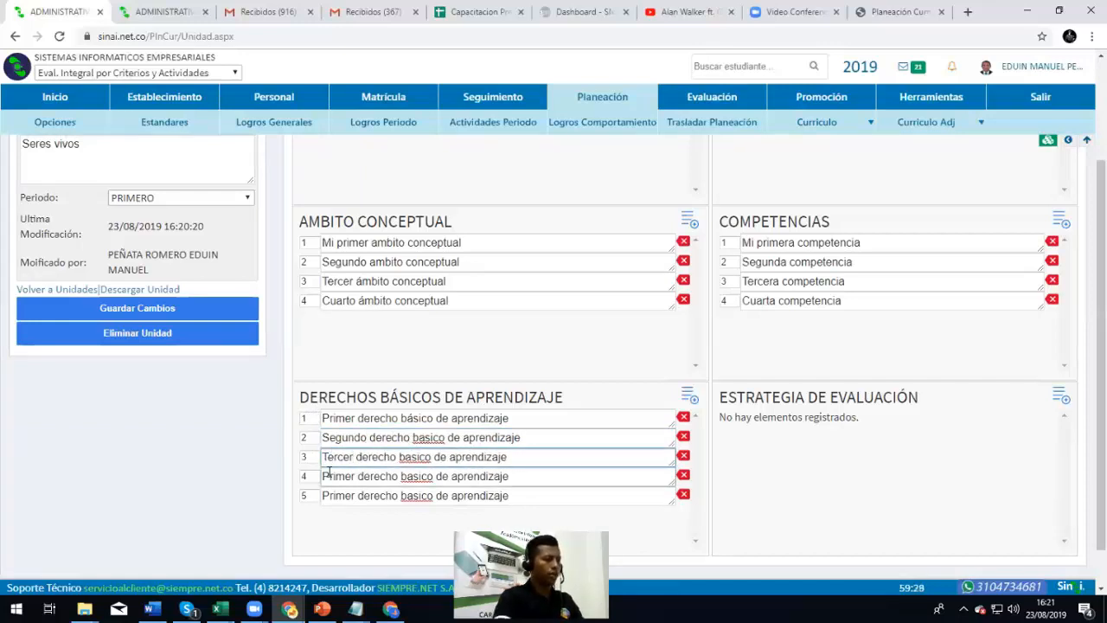
{"action": "double_click", "coordinate": [334, 475]}
{"action": "type", "text": "Cuarto"}
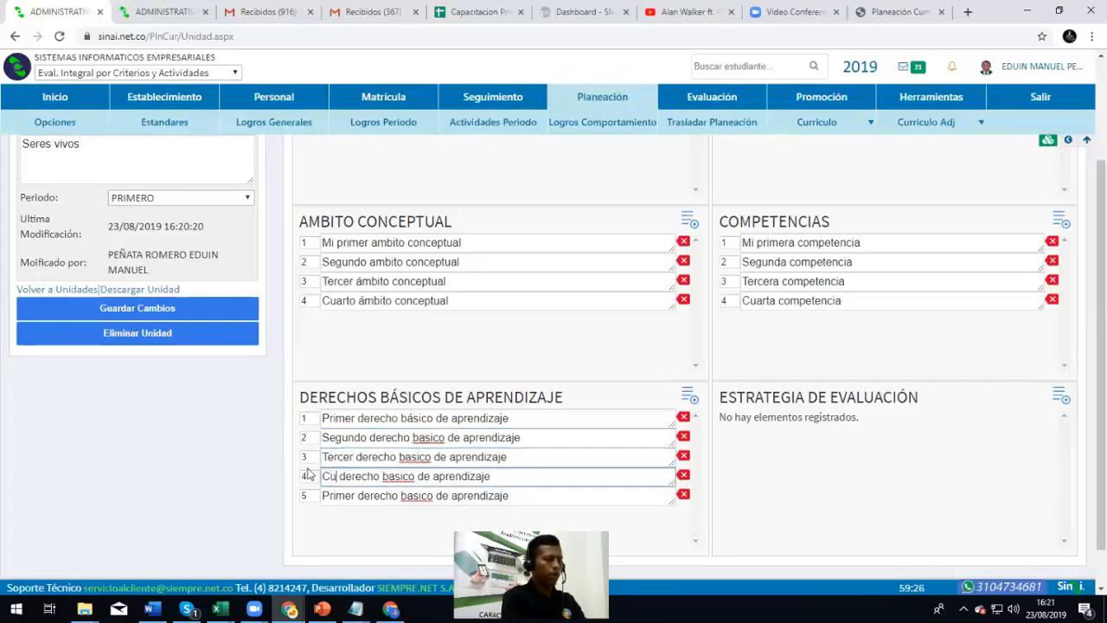
{"action": "double_click", "coordinate": [343, 495]}
{"action": "type", "text": "Quinto"}
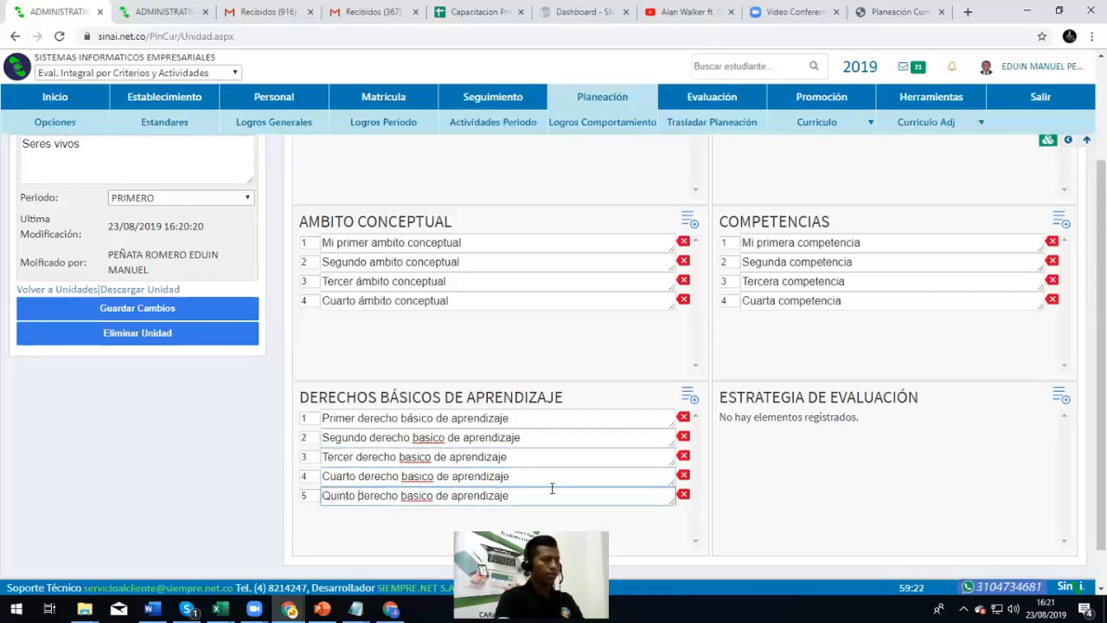
{"action": "scroll", "coordinate": [395, 500], "scroll_direction": "down", "scroll_amount": 1}
{"action": "left_click", "coordinate": [1063, 347]}
Copy the 'Primera estrategia' text and add more Estrategia de Evaluación rows
{"action": "left_click", "coordinate": [796, 370]}
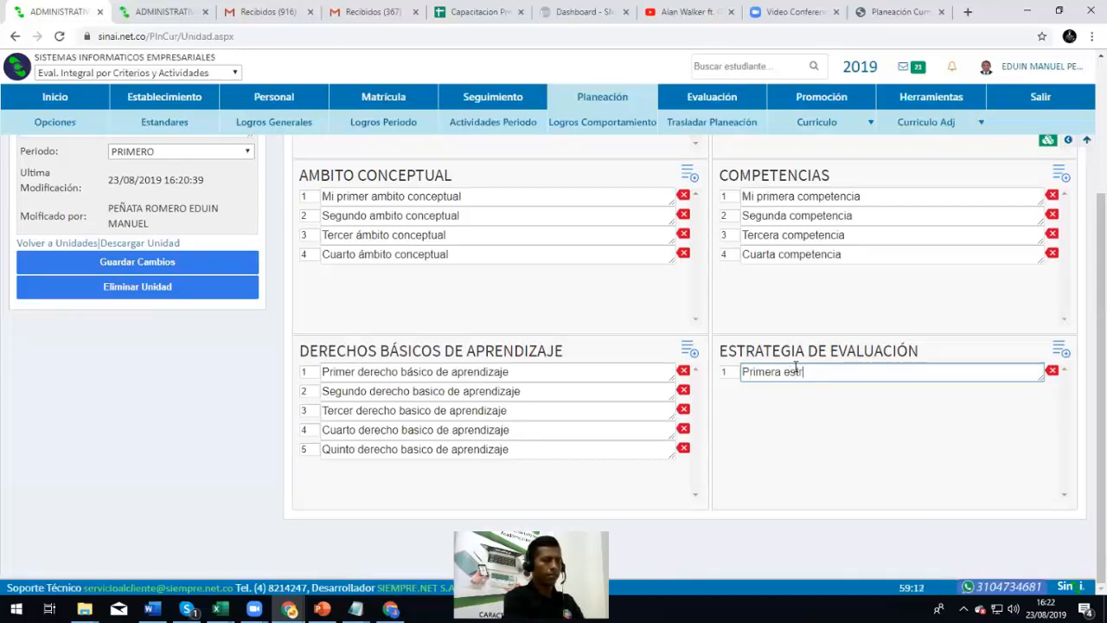
{"action": "key", "text": "ctrl+shift+Left"}
{"action": "key", "text": "ctrl+shift+Left"}
{"action": "key", "text": "ctrl+c"}
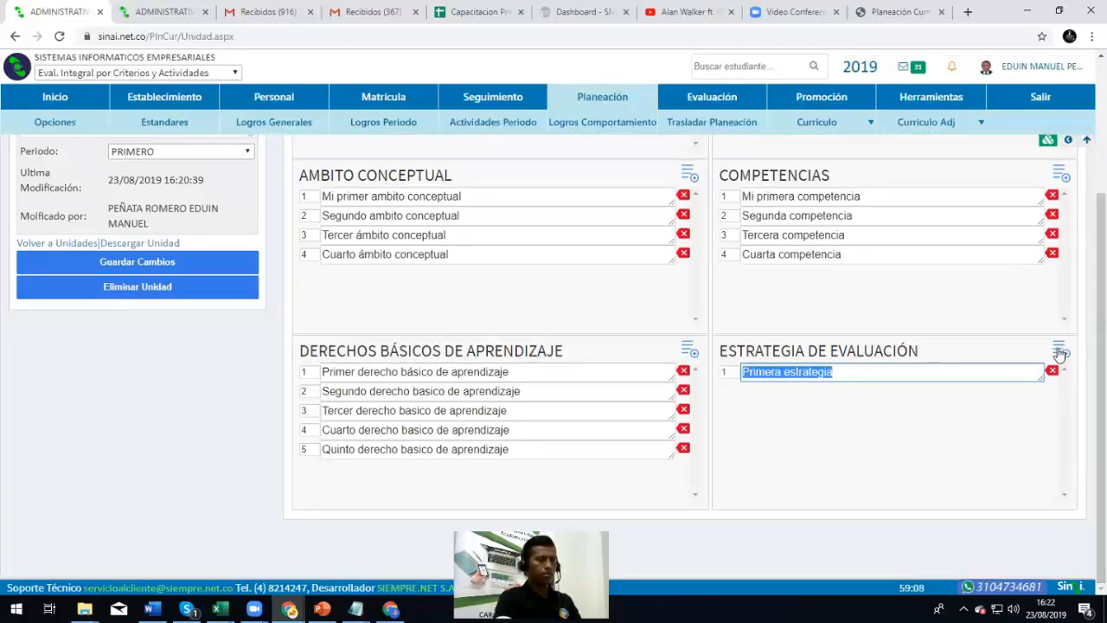
{"action": "left_click", "coordinate": [1059, 354]}
{"action": "left_click", "coordinate": [1060, 353]}
{"action": "left_click", "coordinate": [1061, 353]}
{"action": "left_click", "coordinate": [1061, 353]}
{"action": "left_click", "coordinate": [1061, 353]}
Paste 'Primera estrategia' into strategy rows 2 through 6
{"action": "left_click", "coordinate": [787, 389]}
{"action": "key", "text": "ctrl+v"}
{"action": "left_click", "coordinate": [784, 406]}
{"action": "key", "text": "ctrl+v"}
{"action": "left_click", "coordinate": [782, 427]}
{"action": "key", "text": "ctrl+v"}
{"action": "left_click", "coordinate": [779, 448]}
{"action": "key", "text": "ctrl+v"}
{"action": "left_click", "coordinate": [778, 467]}
{"action": "key", "text": "ctrl+v"}
Rename rows 2 and 3 to 'Segunda estrategia' and 'Tercera estrategia'
{"action": "double_click", "coordinate": [759, 391]}
{"action": "type", "text": "segunda"}
{"action": "double_click", "coordinate": [761, 410]}
{"action": "type", "text": "Tercera"}
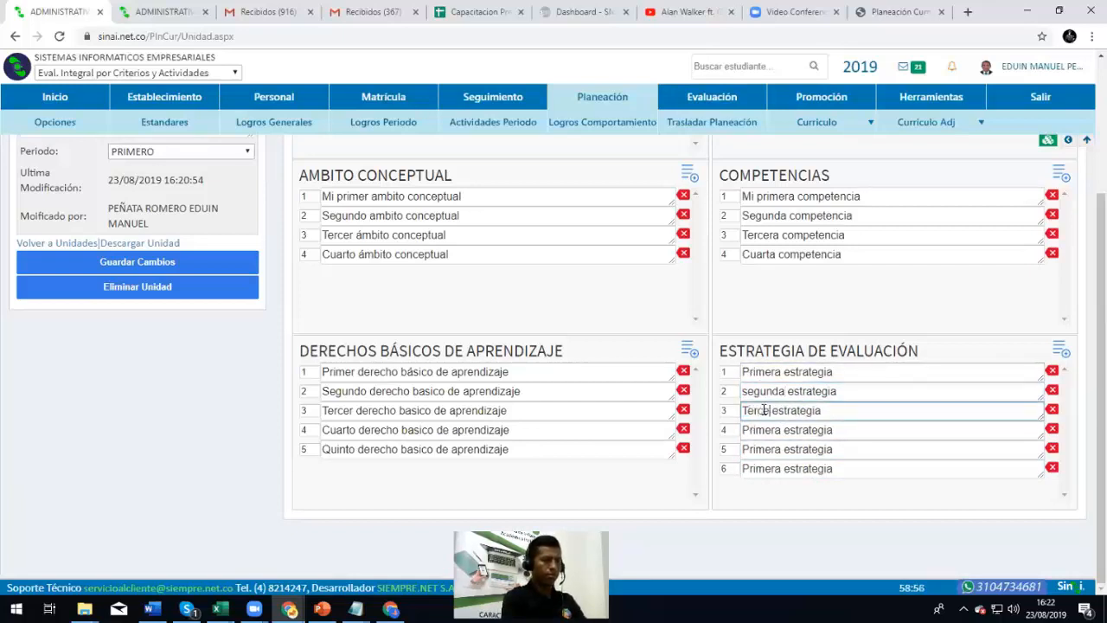
{"action": "left_click", "coordinate": [749, 391]}
{"action": "key", "text": "BackSpace"}
{"action": "type", "text": "S"}
Rename rows 4–6 to 'Cuarta estrategia', 'Quinta estrategia' and 'Sexta estrategia'
{"action": "left_click", "coordinate": [754, 432]}
{"action": "double_click", "coordinate": [754, 433]}
{"action": "type", "text": "Cuarta"}
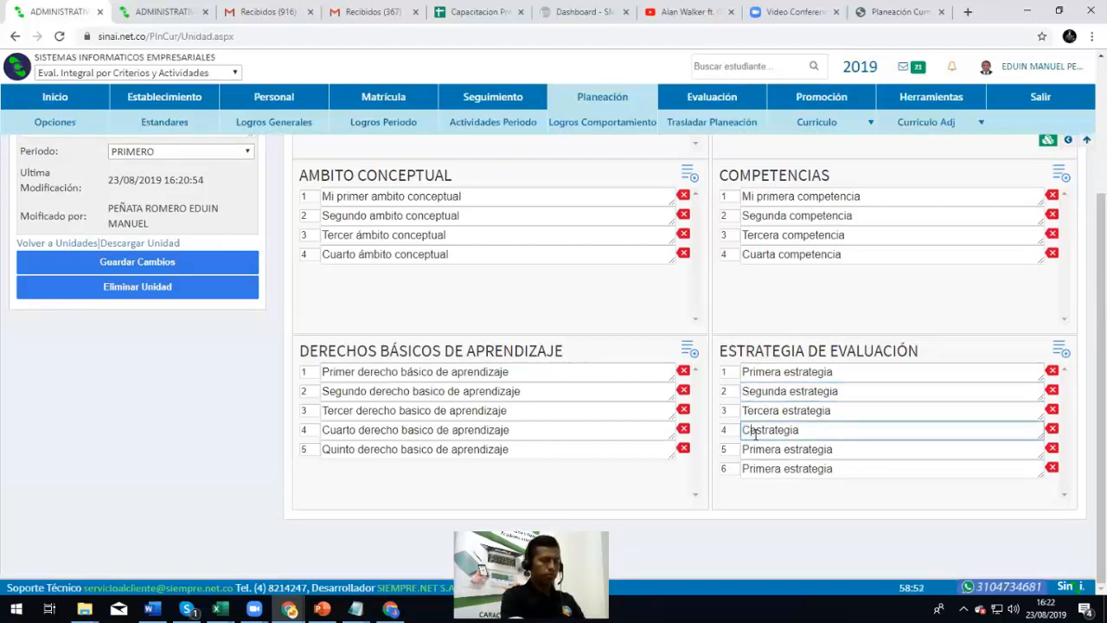
{"action": "double_click", "coordinate": [770, 448]}
{"action": "type", "text": "Quinta "}
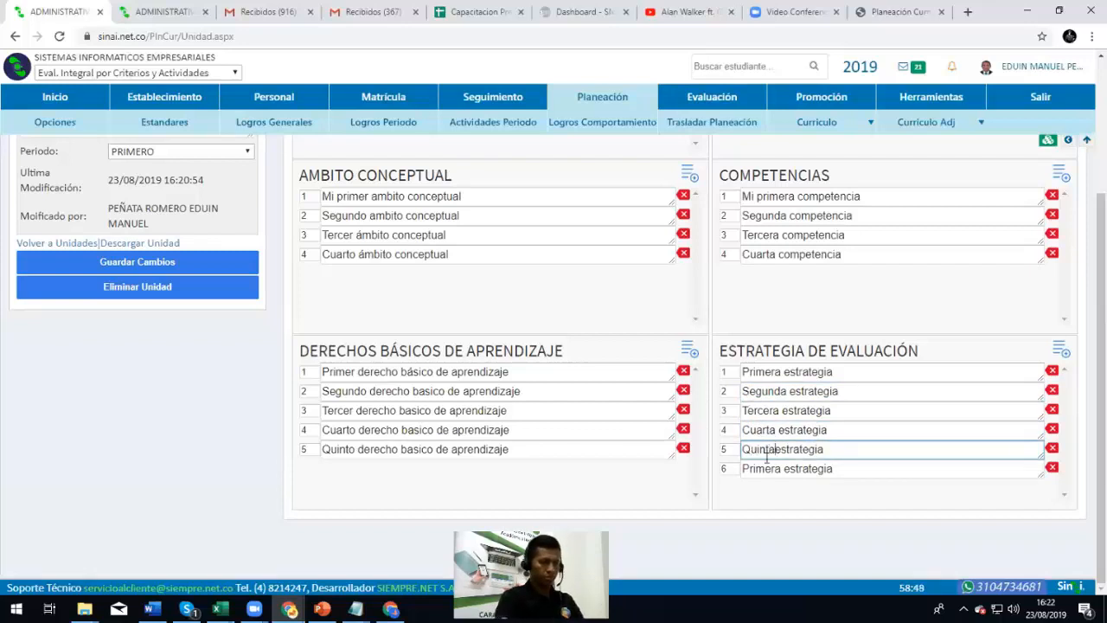
{"action": "type", "text": "c"}
{"action": "key", "text": "BackSpace"}
{"action": "double_click", "coordinate": [762, 468]}
{"action": "type", "text": "Sexta"}
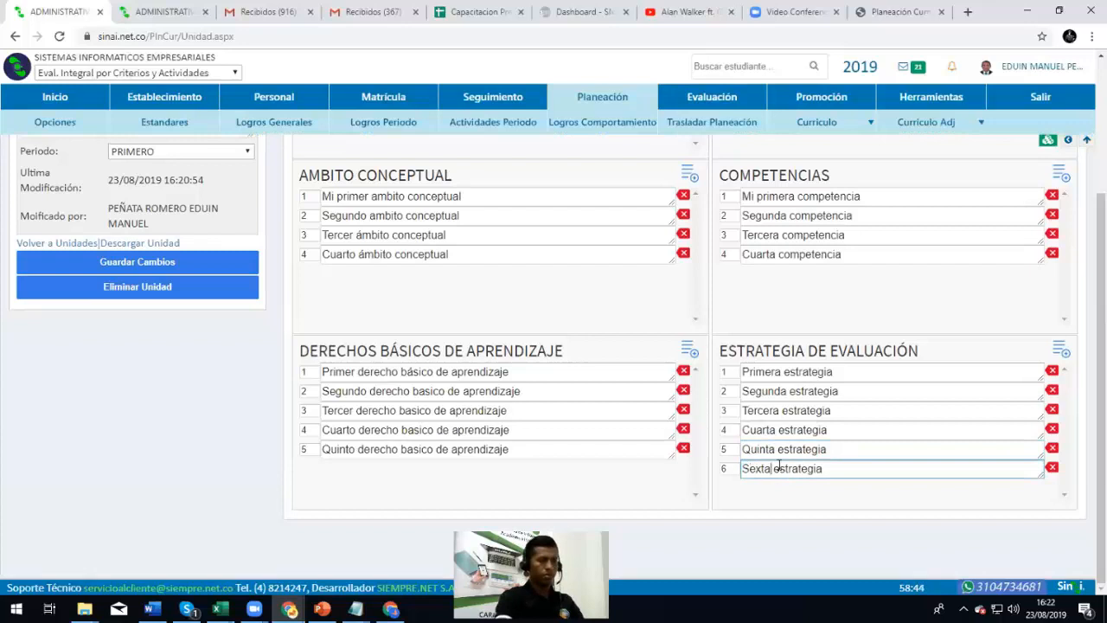
{"action": "left_click", "coordinate": [787, 495]}
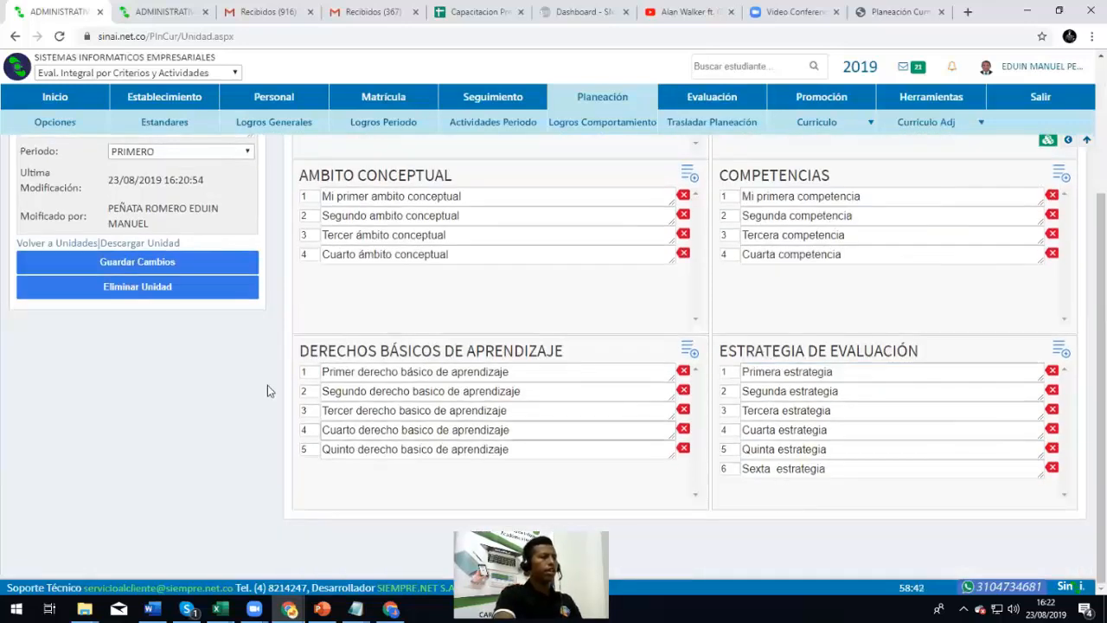
Reopen Mallas Curriculares for Ciencias Naturales, grade 01 Primero Primaria Escuela Nueva
{"action": "scroll", "coordinate": [253, 374], "scroll_direction": "up", "scroll_amount": 2}
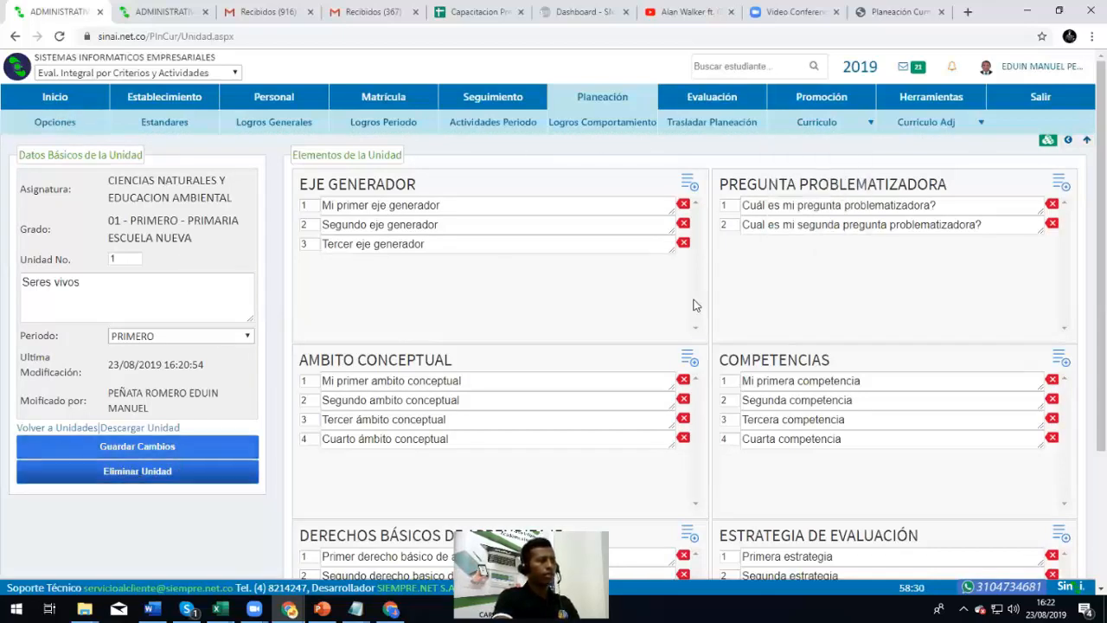
{"action": "left_click", "coordinate": [813, 144]}
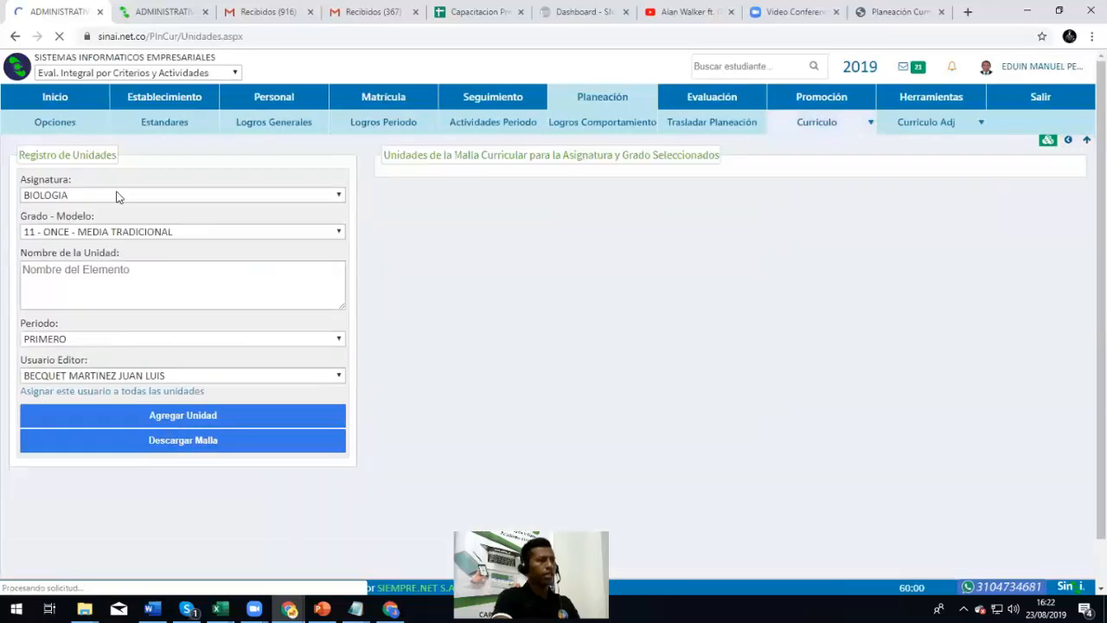
{"action": "left_click", "coordinate": [119, 194]}
{"action": "left_click", "coordinate": [106, 224]}
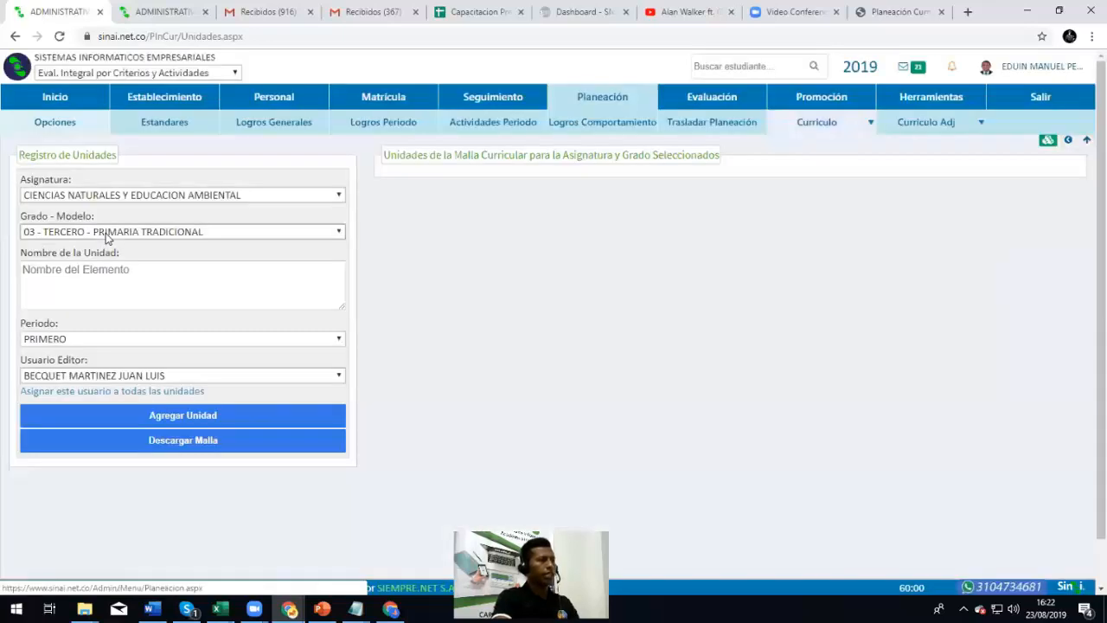
{"action": "left_click", "coordinate": [106, 233]}
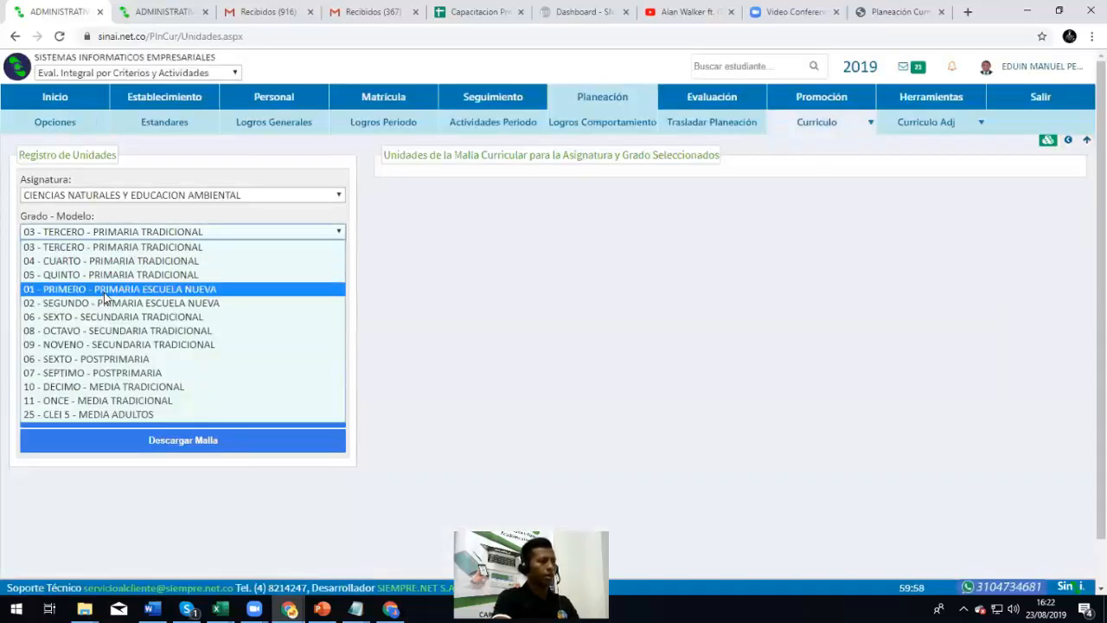
{"action": "left_click", "coordinate": [106, 289]}
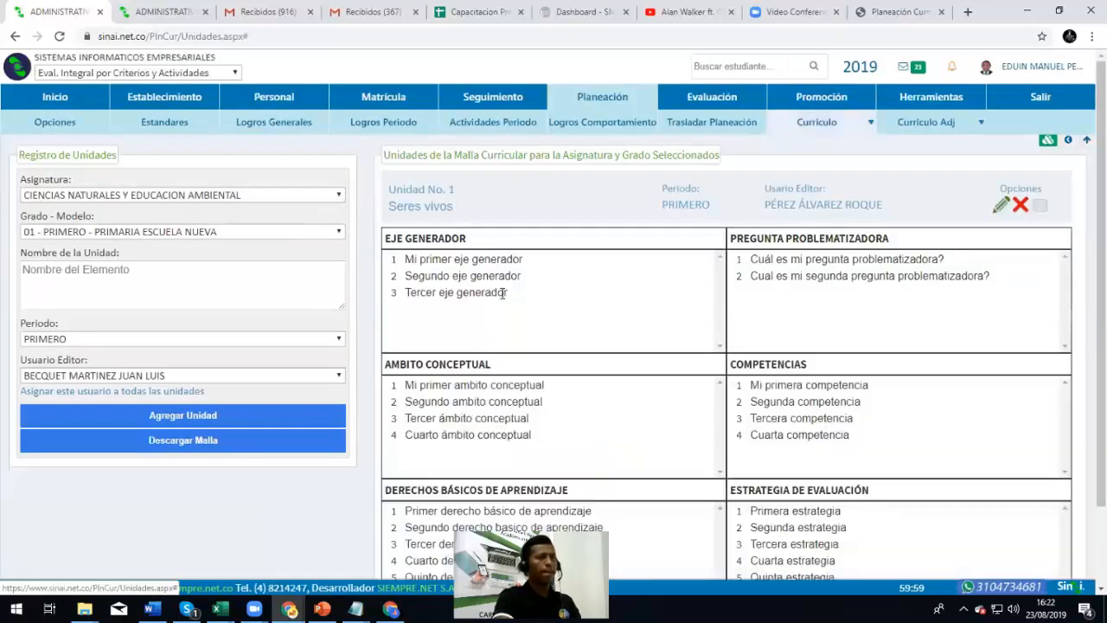
Scroll through the Seres vivos unit tables to check the saved lists
{"action": "scroll", "coordinate": [503, 293], "scroll_direction": "down", "scroll_amount": 2}
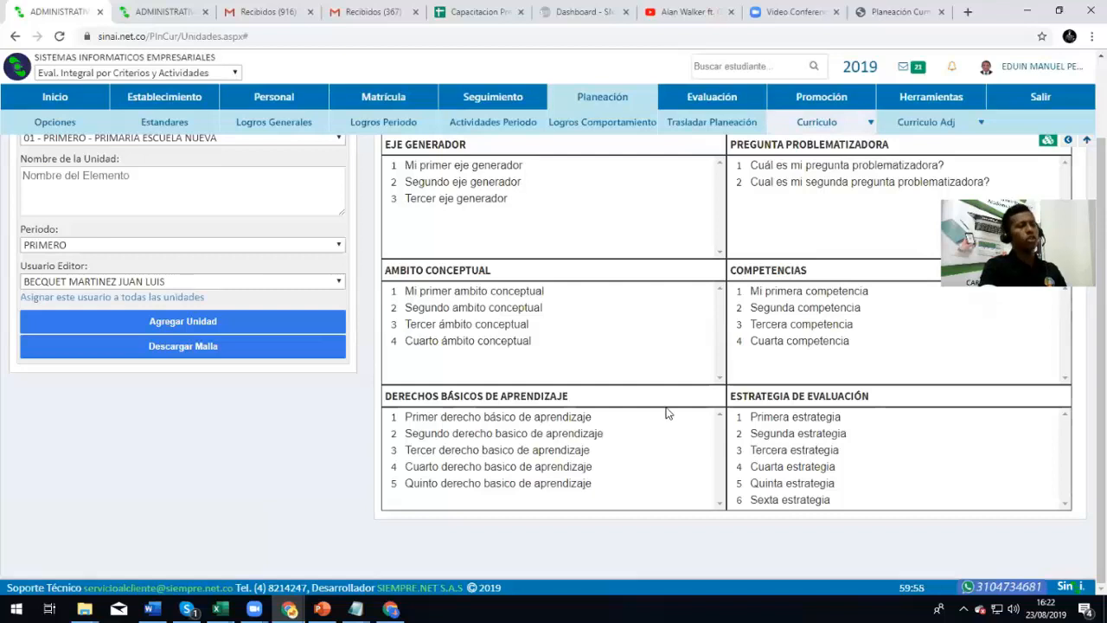
{"action": "scroll", "coordinate": [666, 413], "scroll_direction": "up", "scroll_amount": 2}
{"action": "scroll", "coordinate": [672, 421], "scroll_direction": "down", "scroll_amount": 2}
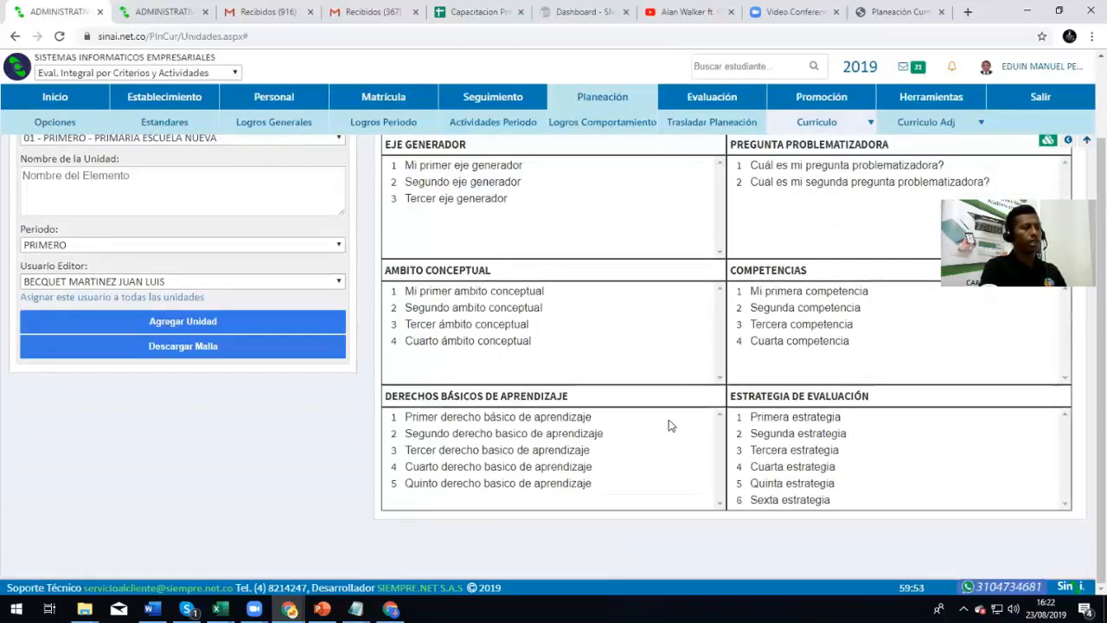
{"action": "scroll", "coordinate": [672, 426], "scroll_direction": "up", "scroll_amount": 2}
Add planning element 'EVALUACION DE LA CLASE', visible in Clase, editable by Directivos and Docentes
{"action": "mouse_move", "coordinate": [817, 122]}
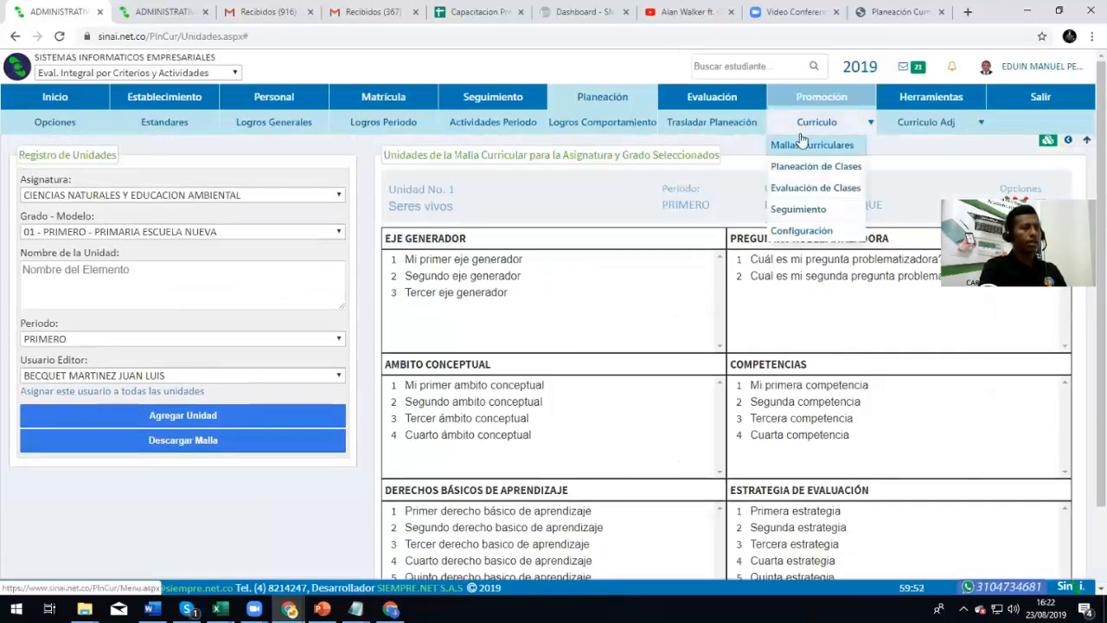
{"action": "left_click", "coordinate": [803, 232]}
{"action": "scroll", "coordinate": [247, 361], "scroll_direction": "down", "scroll_amount": 2}
{"action": "scroll", "coordinate": [247, 361], "scroll_direction": "up", "scroll_amount": 2}
{"action": "left_click", "coordinate": [90, 188]}
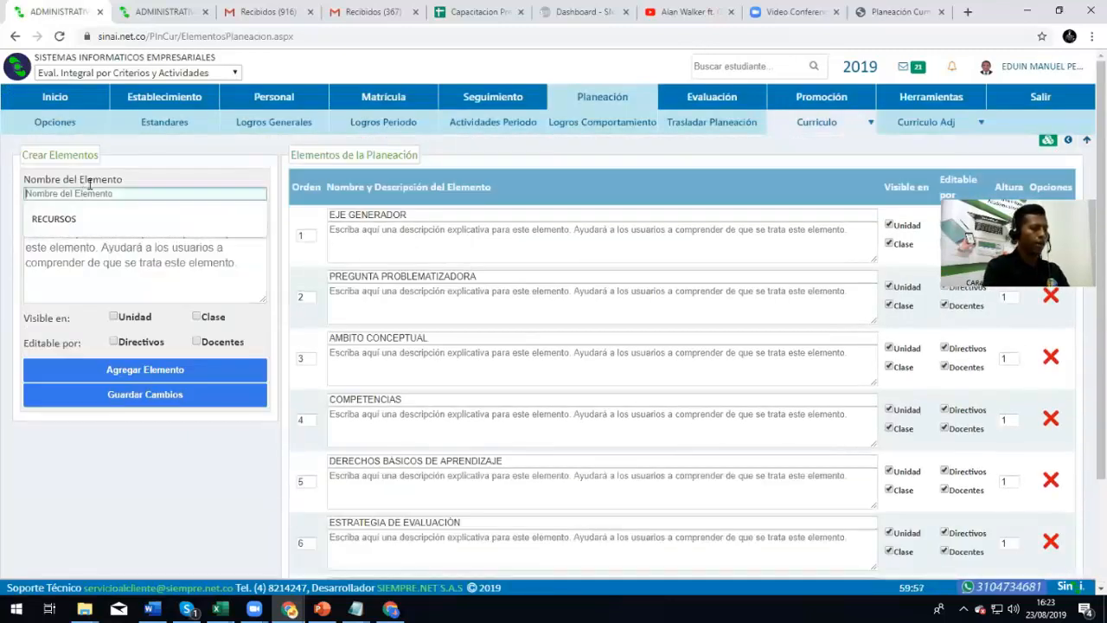
{"action": "type", "text": "EVALUACION DE LA CLASE"}
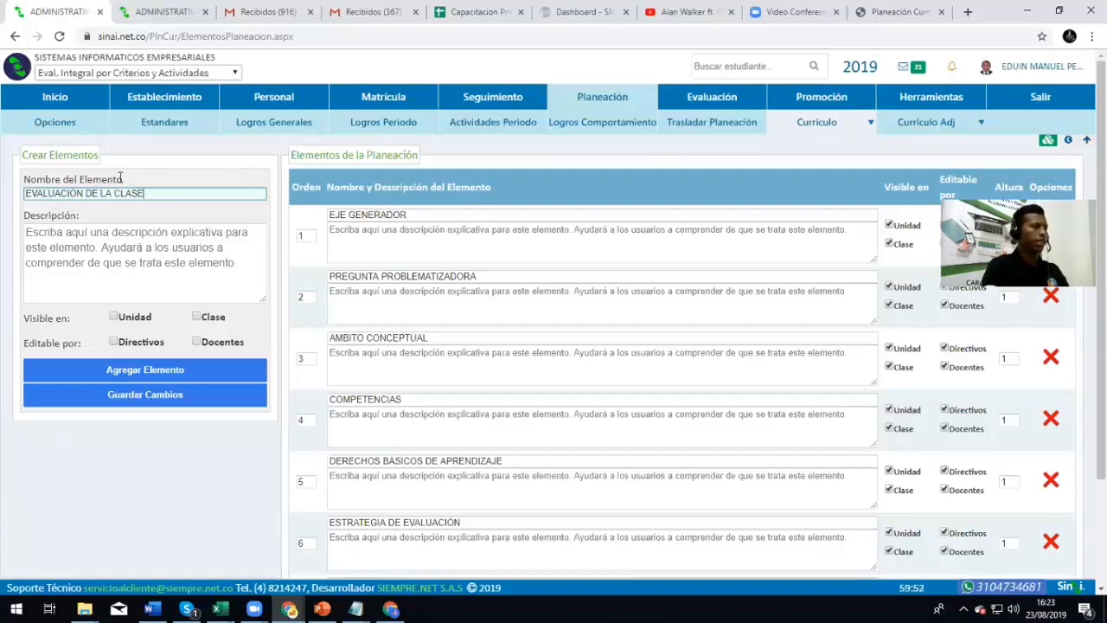
{"action": "left_click", "coordinate": [139, 251]}
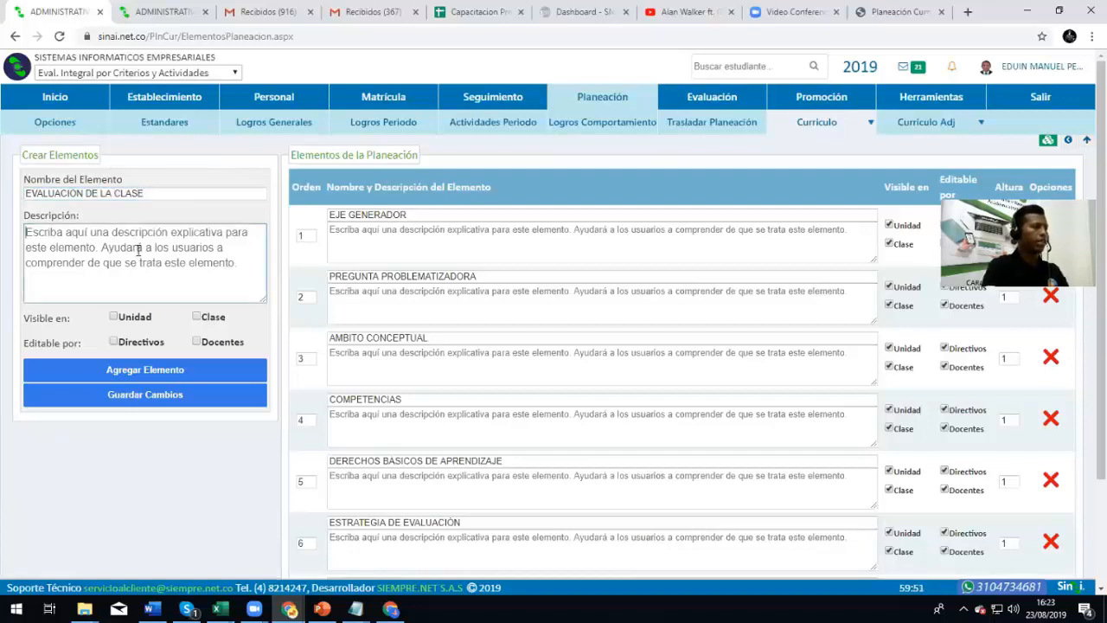
{"action": "left_click", "coordinate": [197, 317]}
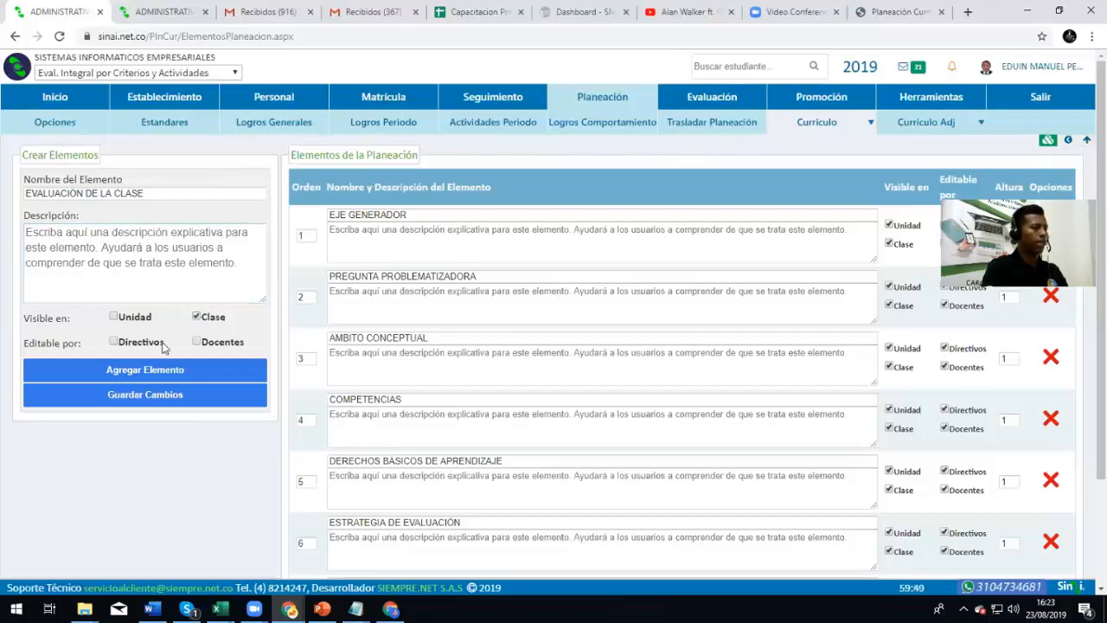
{"action": "left_click_drag", "start_coordinate": [133, 343], "coordinate": [139, 344]}
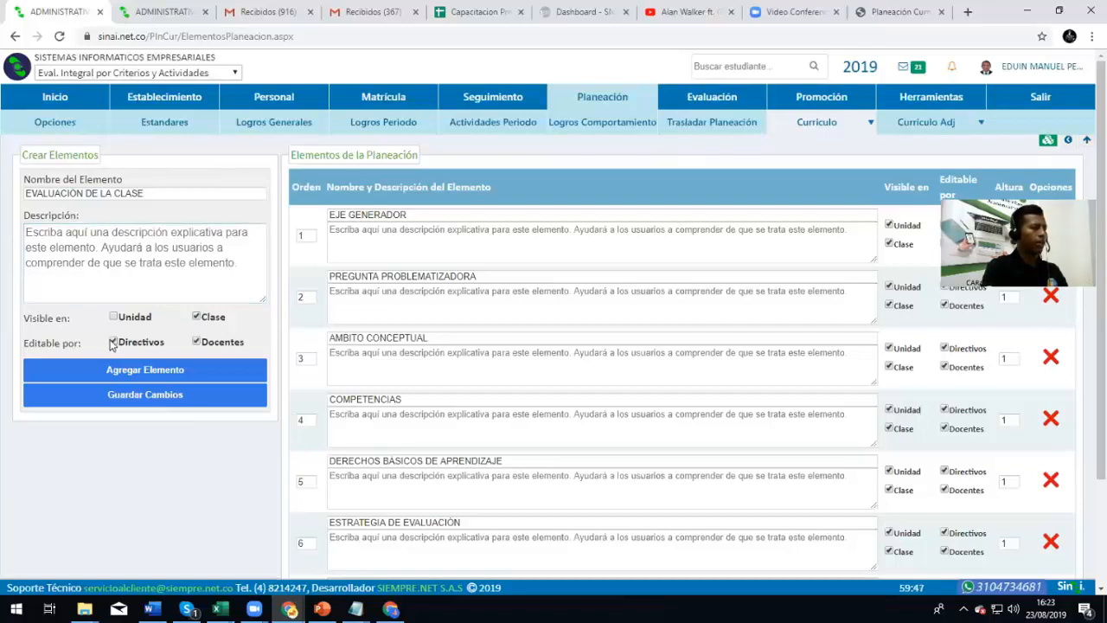
{"action": "left_click", "coordinate": [207, 378]}
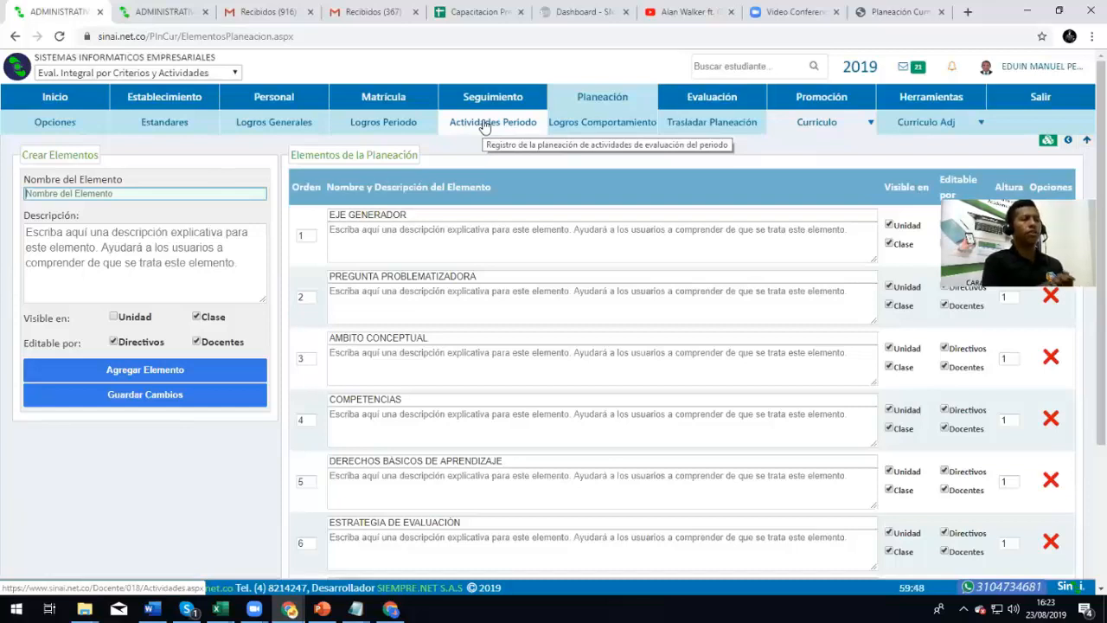
Look through the period activities planning and group configuration pages
{"action": "left_click", "coordinate": [484, 126]}
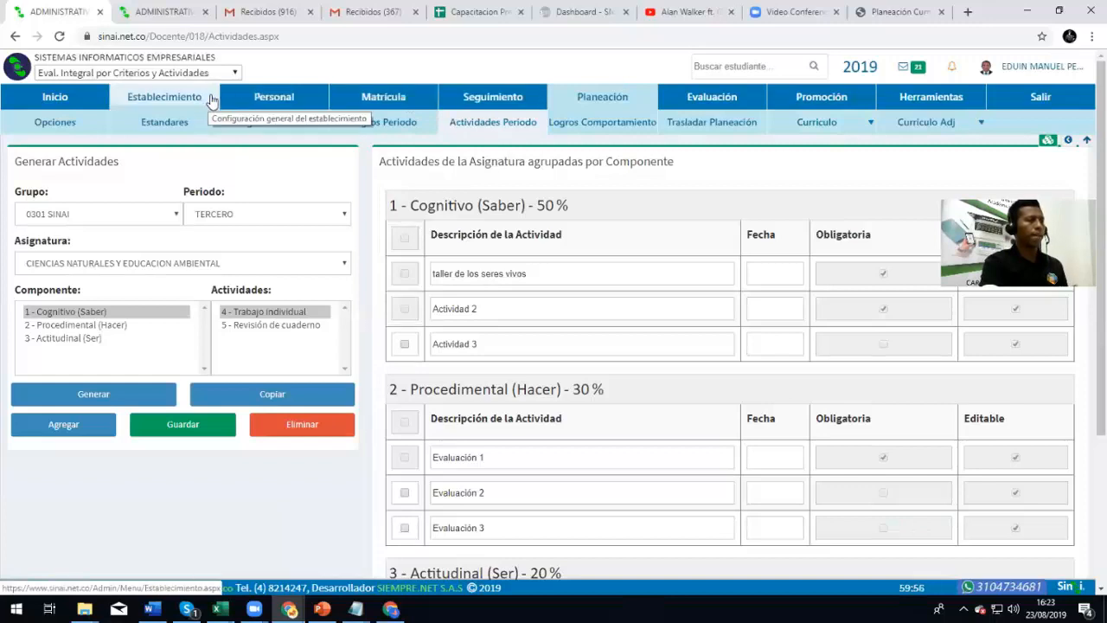
{"action": "left_click", "coordinate": [169, 101]}
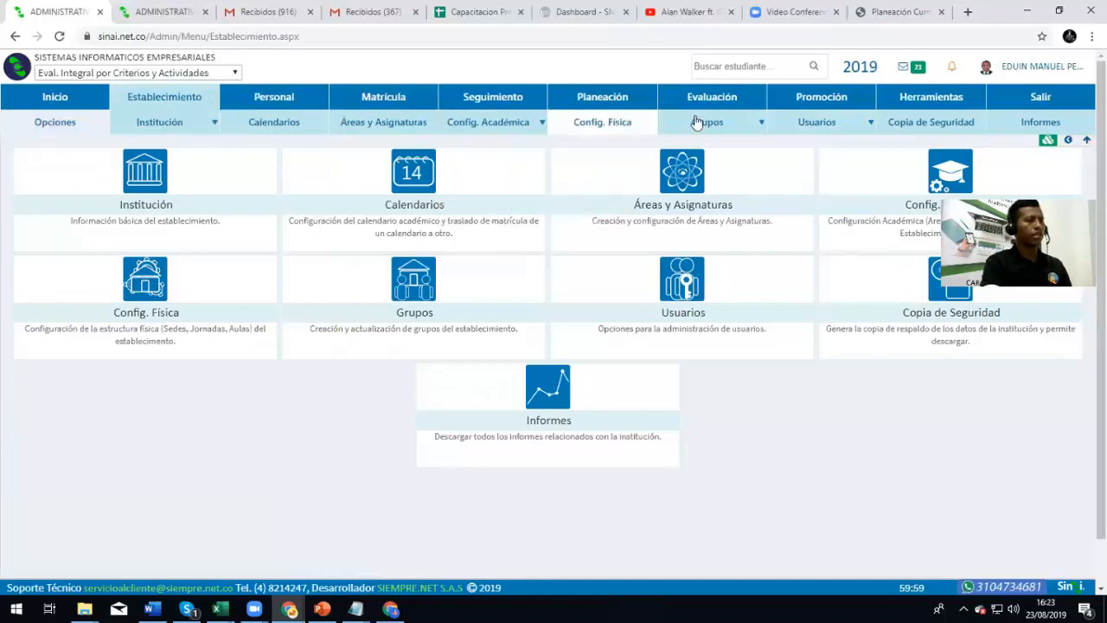
{"action": "left_click", "coordinate": [742, 126]}
{"action": "left_click", "coordinate": [735, 149]}
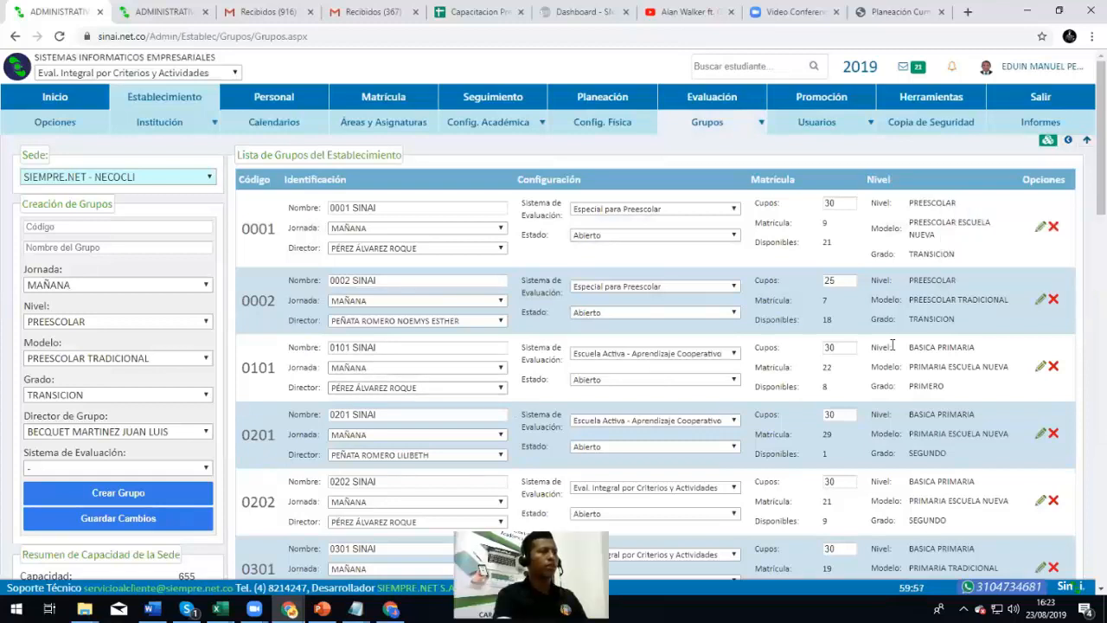
Show the Personal academic assignments by group for group 0101 SINAI
{"action": "left_click", "coordinate": [273, 96]}
{"action": "left_click", "coordinate": [377, 123]}
{"action": "left_click", "coordinate": [542, 221]}
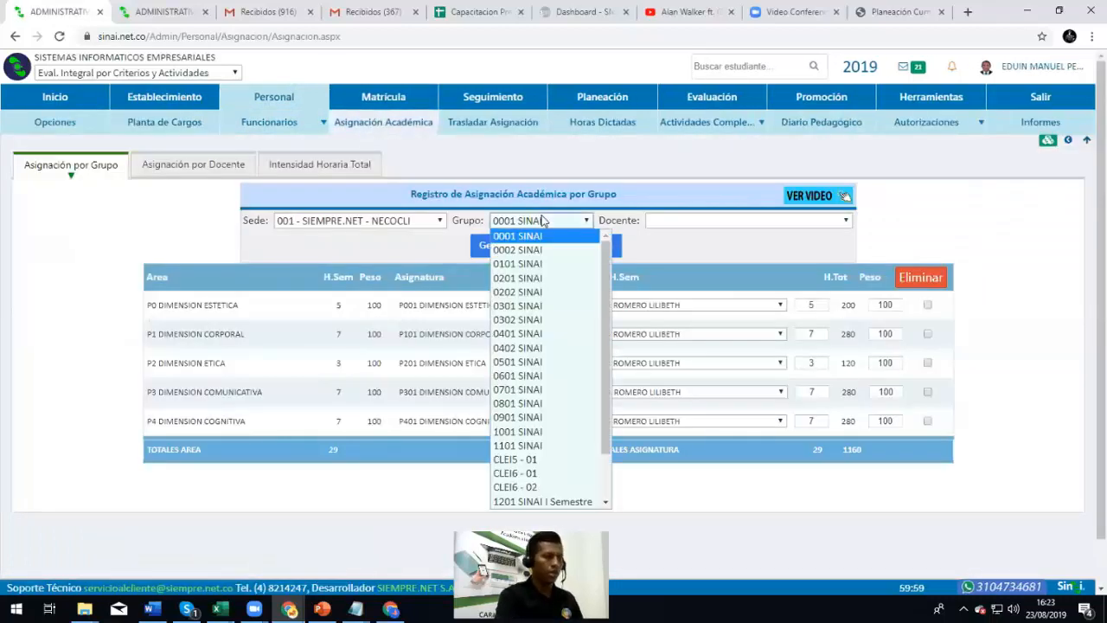
{"action": "left_click", "coordinate": [525, 263]}
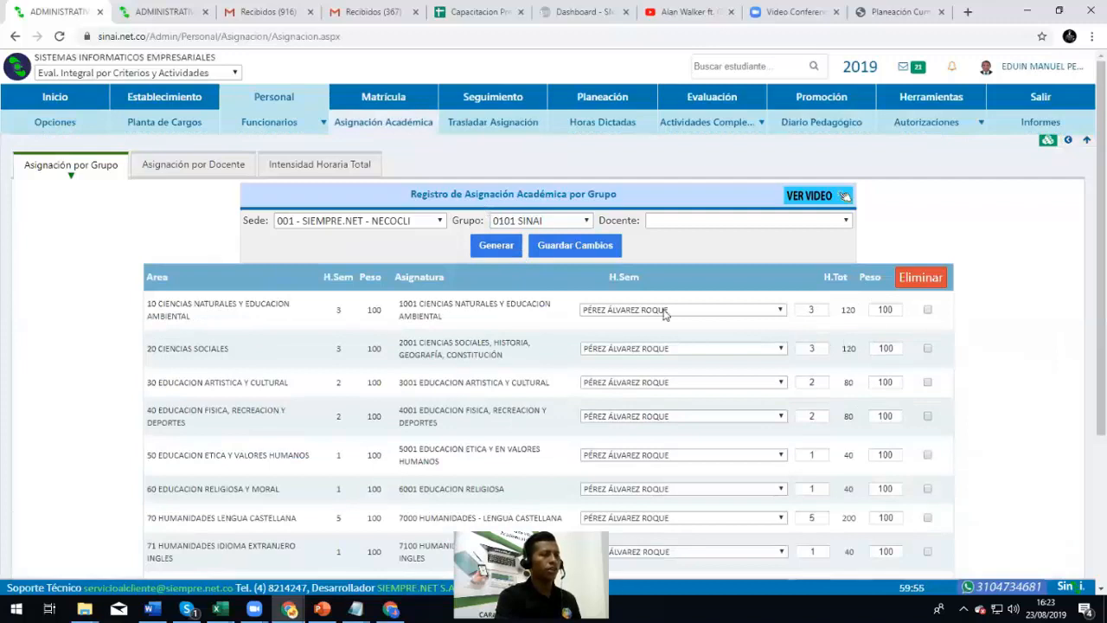
From the super-administrator page, filter Docente users by the teacher's name and enter their module
{"action": "left_click", "coordinate": [1069, 143]}
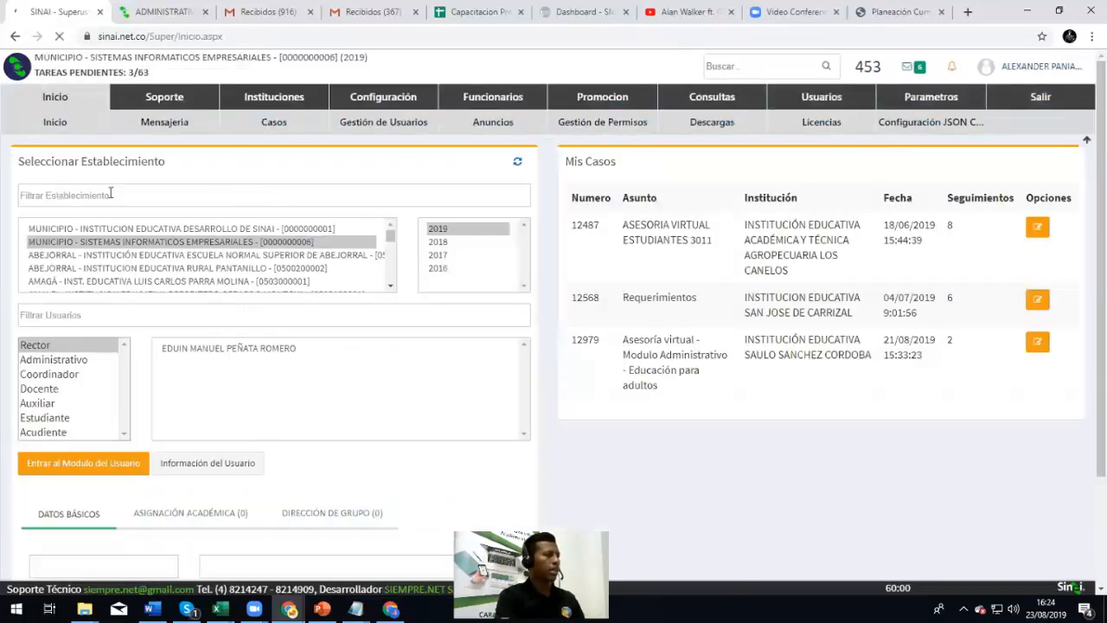
{"action": "left_click", "coordinate": [75, 389]}
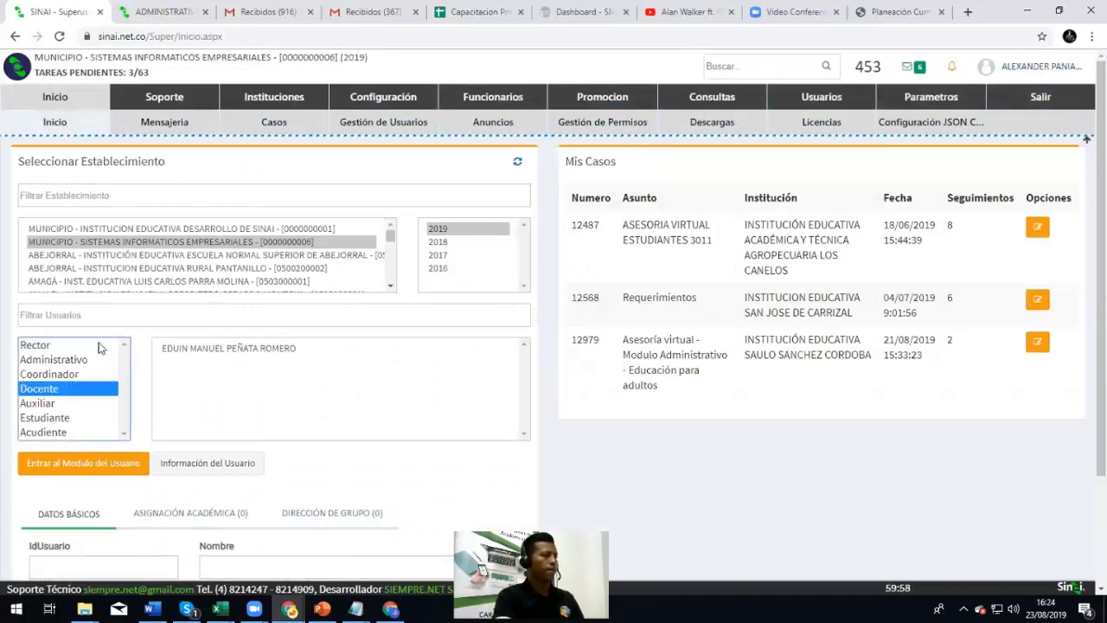
{"action": "left_click", "coordinate": [112, 316]}
{"action": "type", "text": "roqu"}
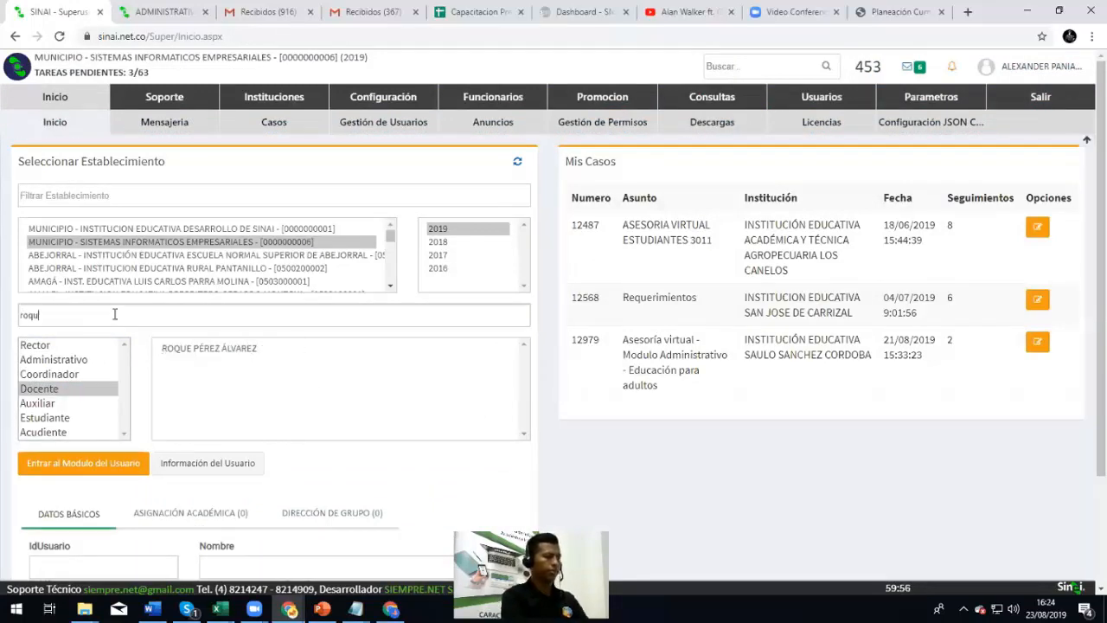
{"action": "left_click", "coordinate": [231, 348]}
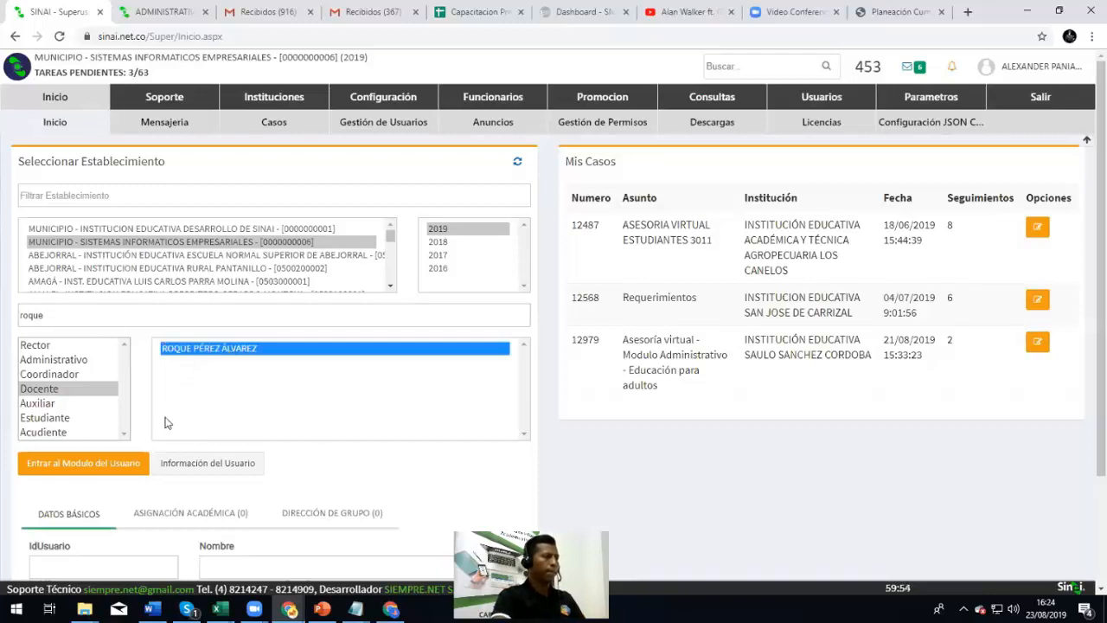
{"action": "left_click", "coordinate": [79, 464]}
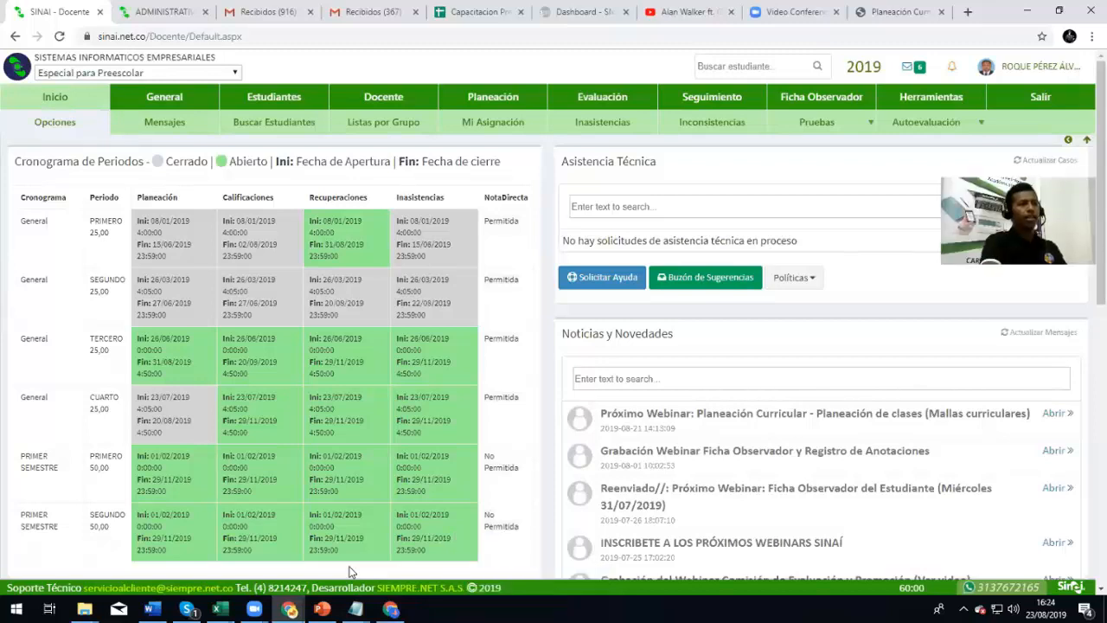
{"action": "left_click", "coordinate": [489, 97]}
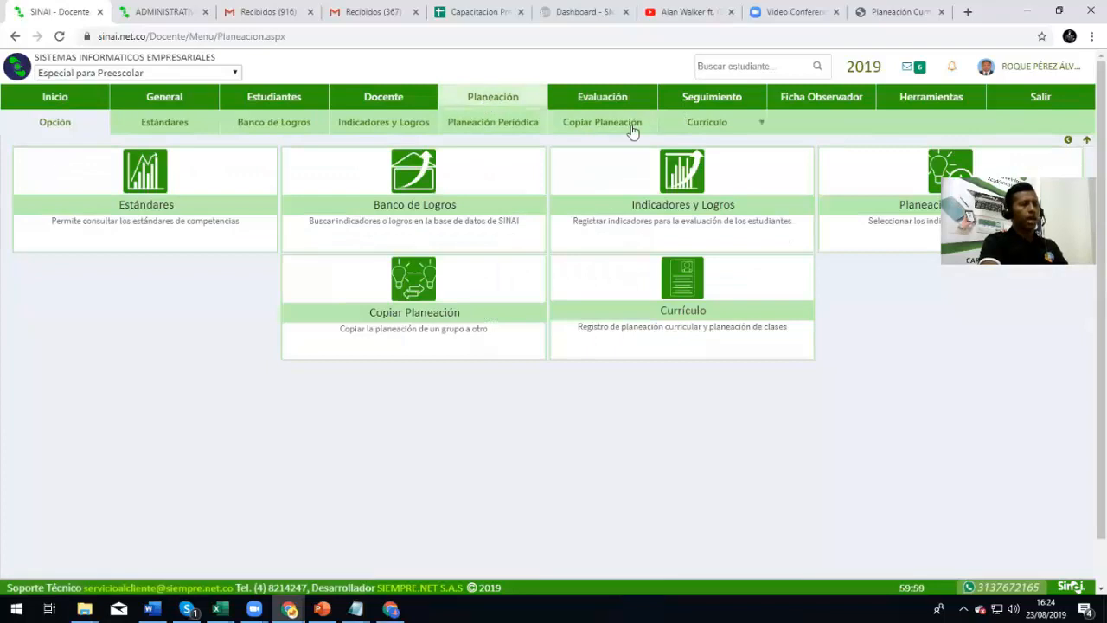
{"action": "mouse_move", "coordinate": [700, 119]}
{"action": "left_click", "coordinate": [737, 149]}
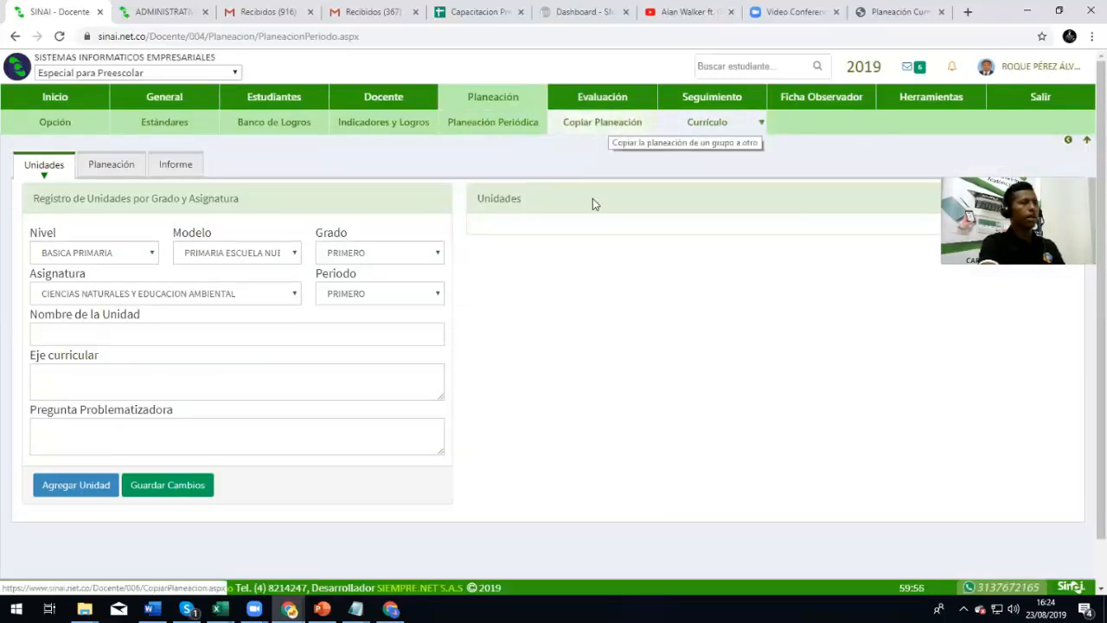
{"action": "left_click", "coordinate": [467, 128]}
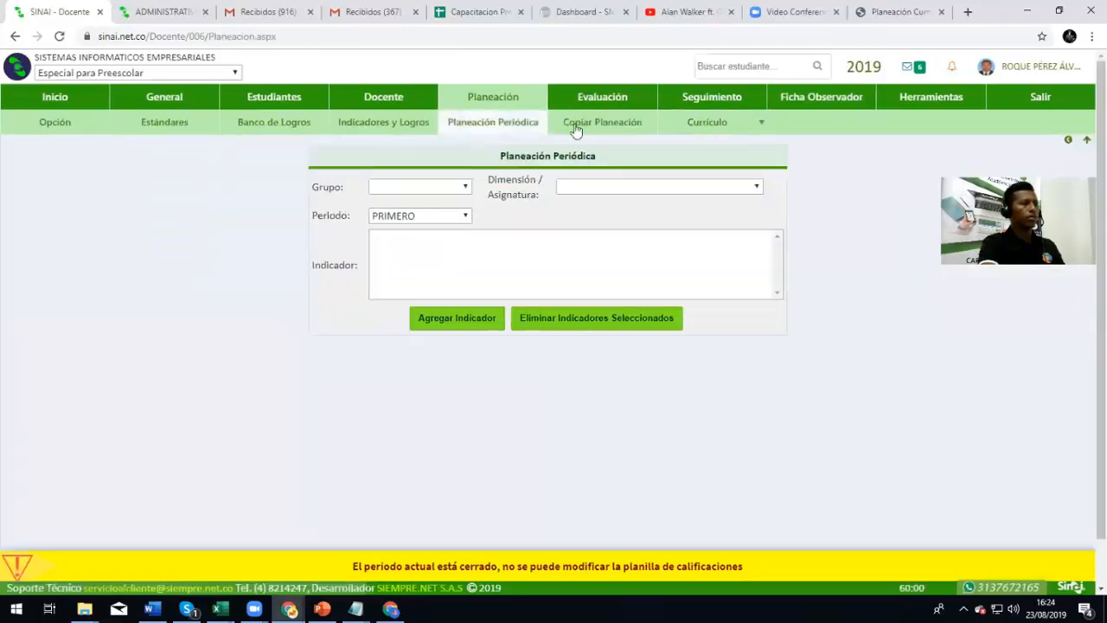
{"action": "left_click", "coordinate": [576, 127]}
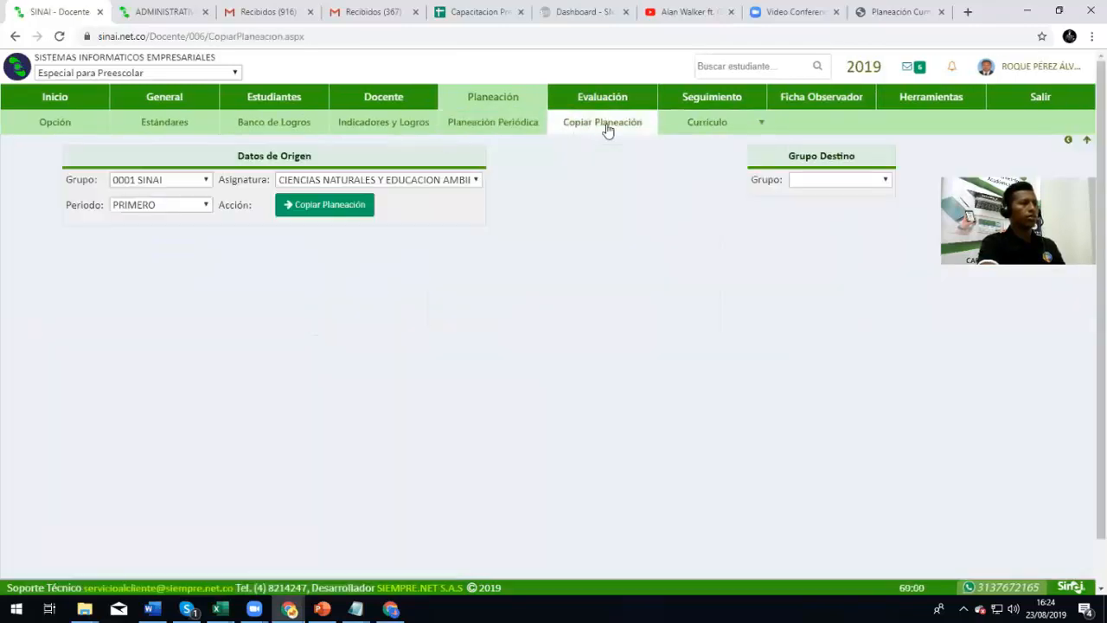
{"action": "mouse_move", "coordinate": [704, 126]}
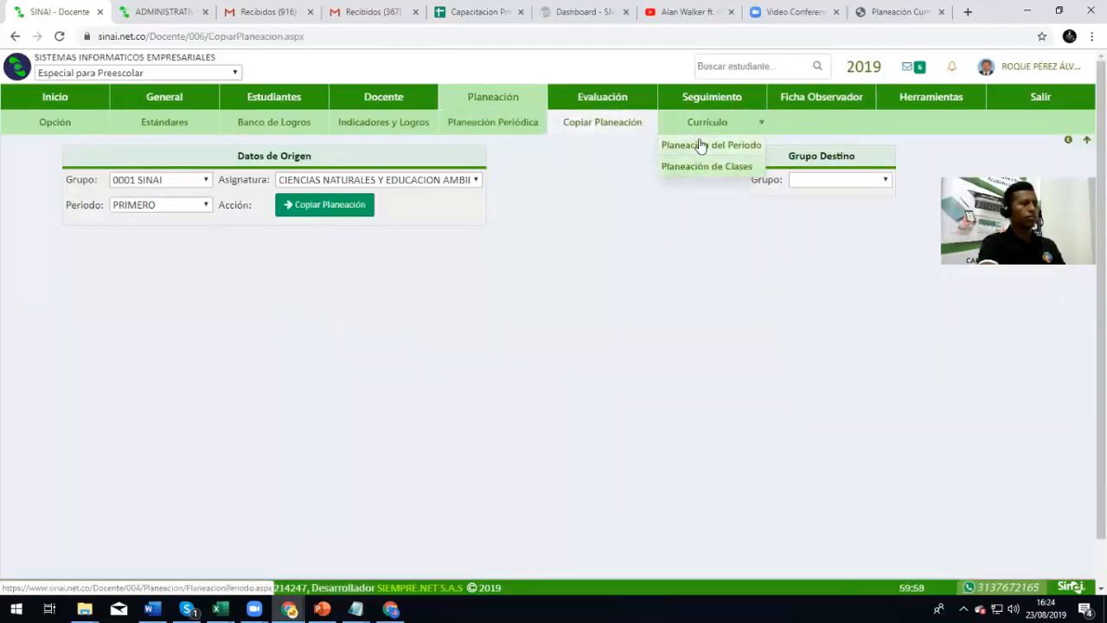
{"action": "left_click", "coordinate": [699, 145]}
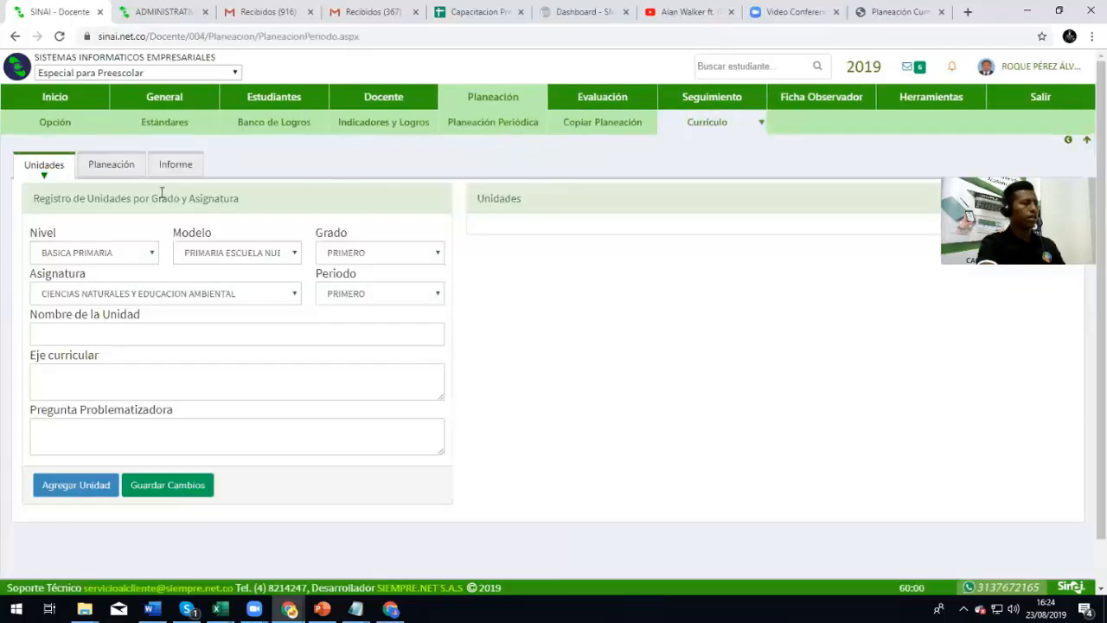
{"action": "left_click", "coordinate": [110, 163]}
{"action": "scroll", "coordinate": [131, 338], "scroll_direction": "down", "scroll_amount": 3}
{"action": "scroll", "coordinate": [314, 430], "scroll_direction": "up", "scroll_amount": 3}
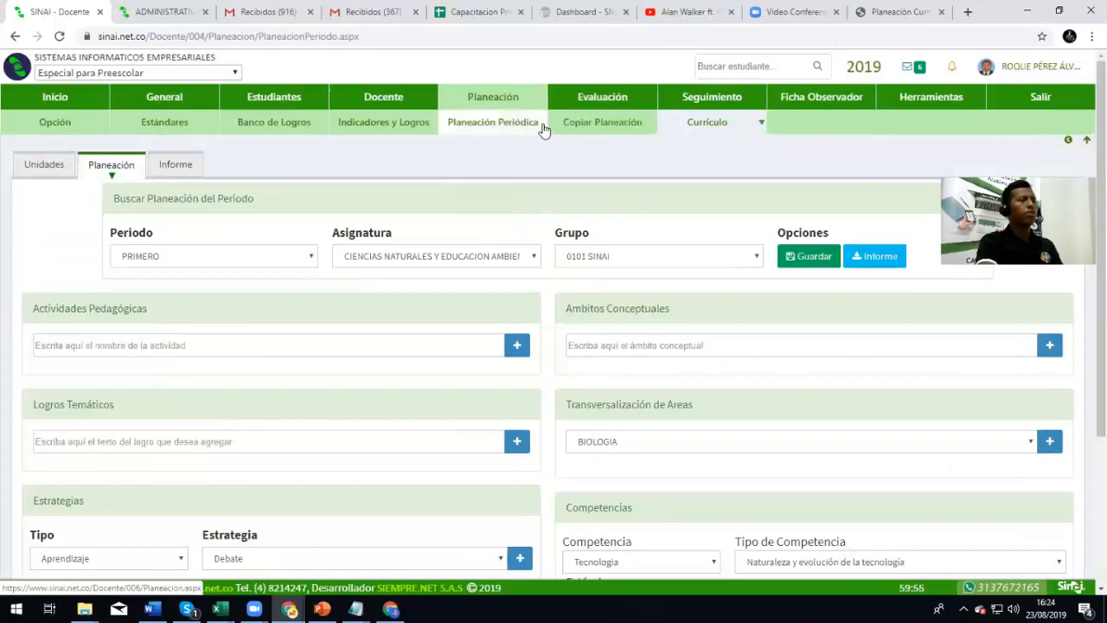
{"action": "left_click", "coordinate": [68, 103]}
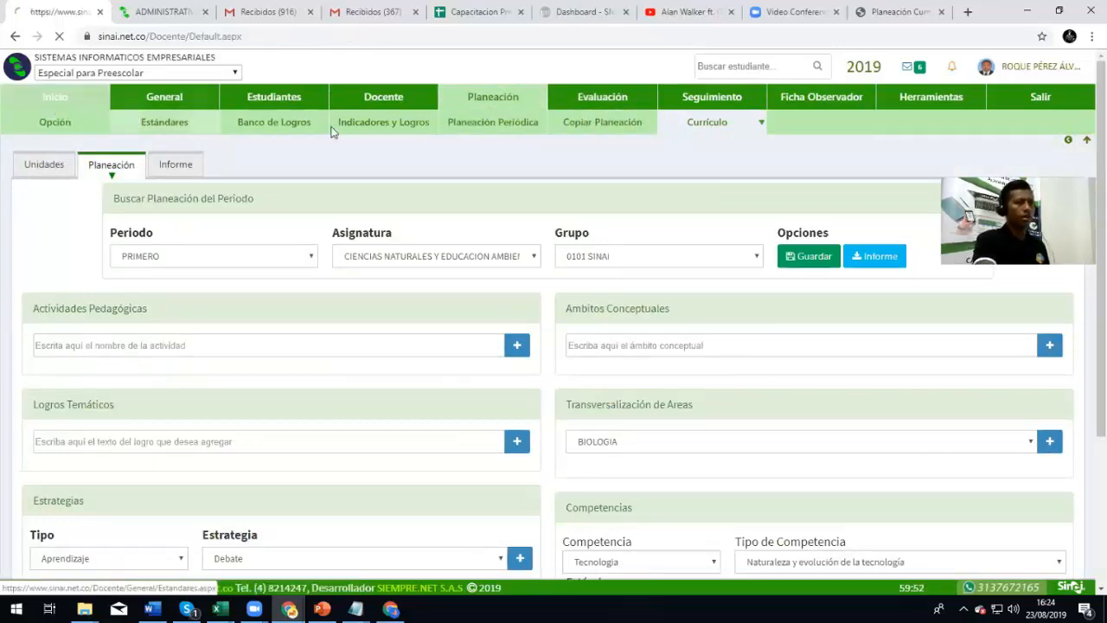
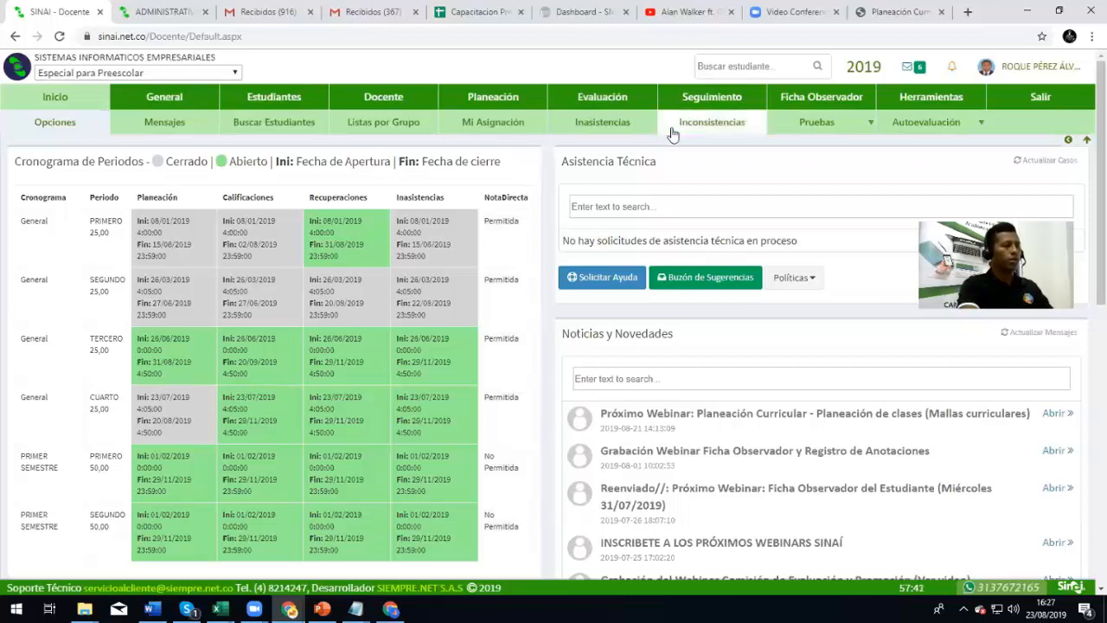
Switch to the Eval. Integral por Criterios y Actividades model and go to Currículo > Mallas Curriculares
{"action": "left_click", "coordinate": [218, 73]}
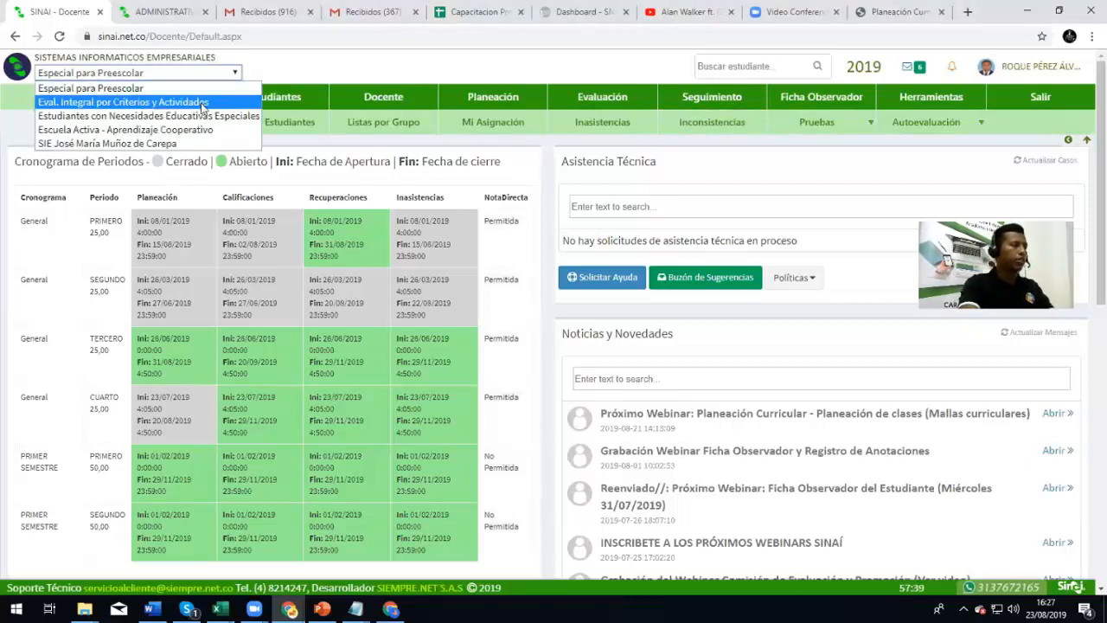
{"action": "left_click", "coordinate": [201, 105]}
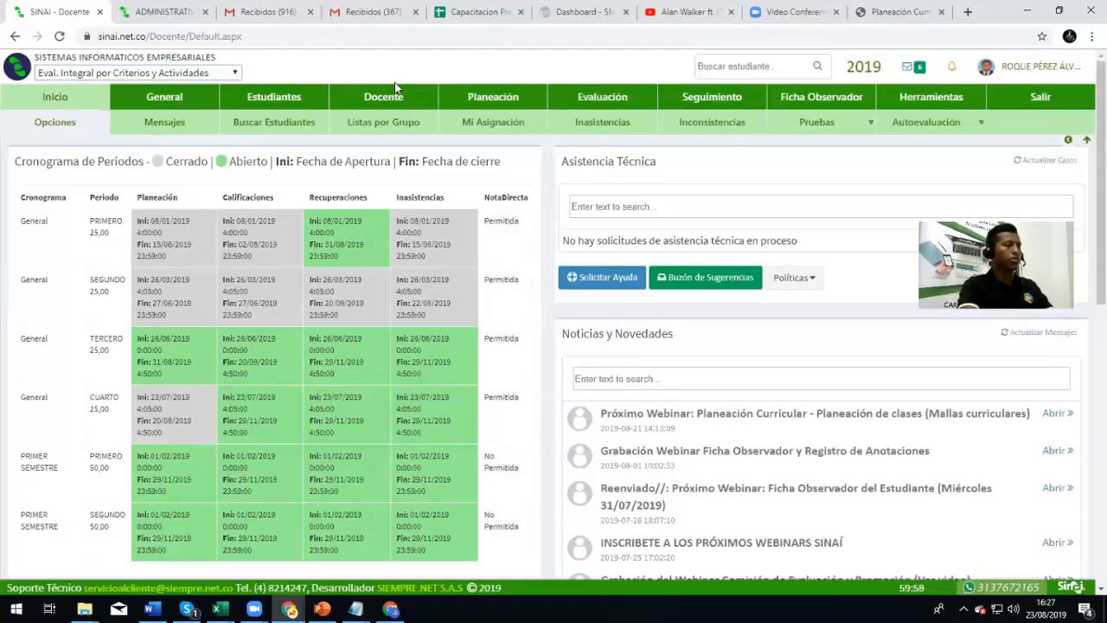
{"action": "left_click", "coordinate": [513, 96]}
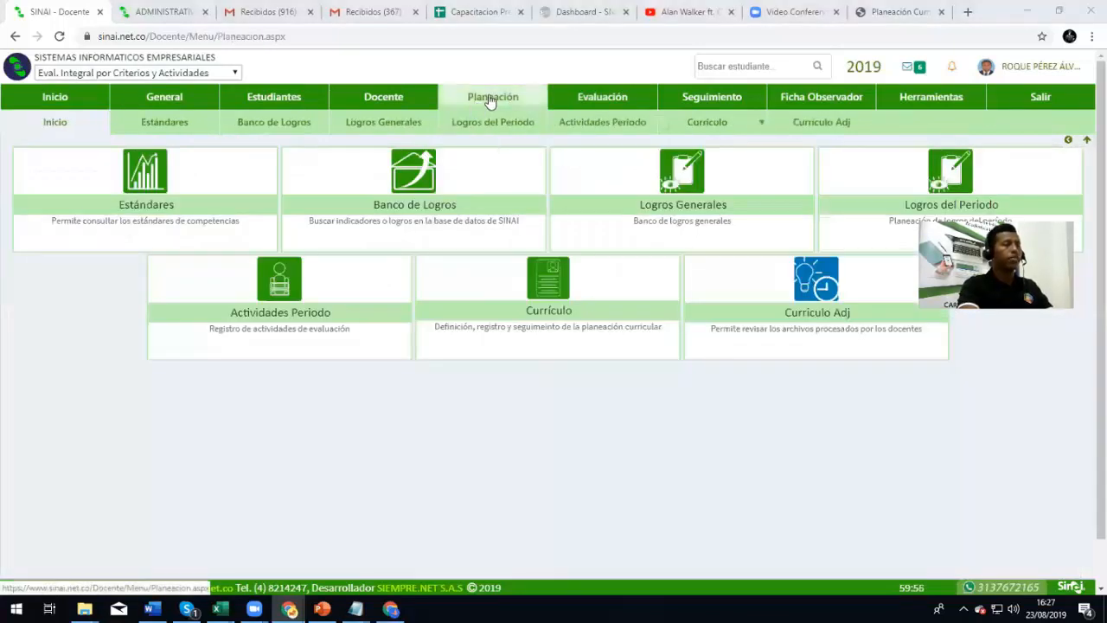
{"action": "mouse_move", "coordinate": [704, 128]}
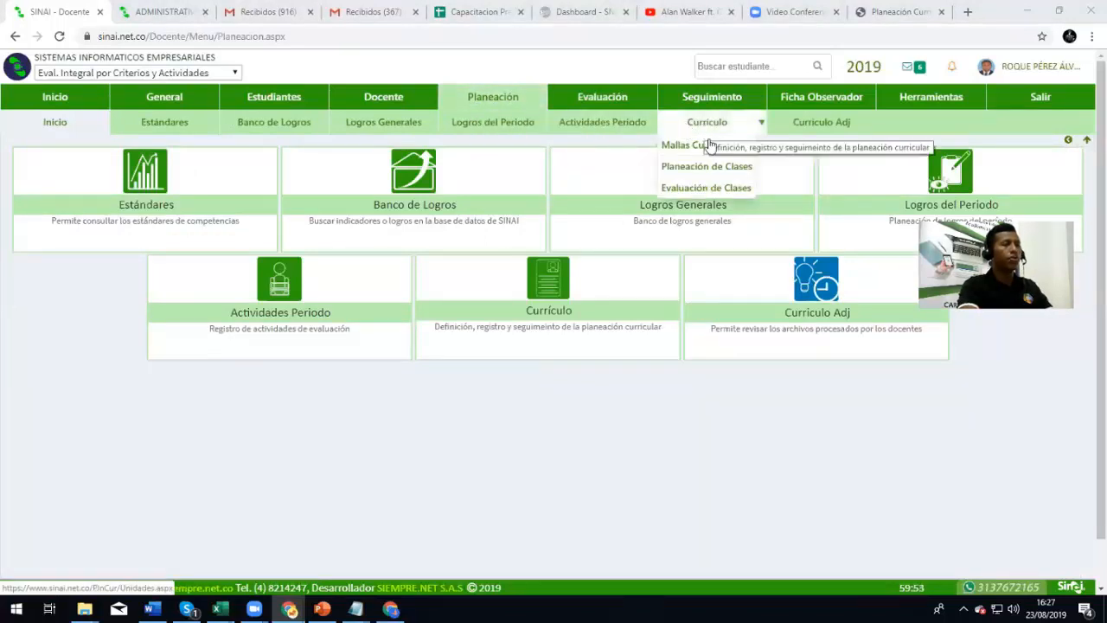
{"action": "left_click", "coordinate": [714, 151]}
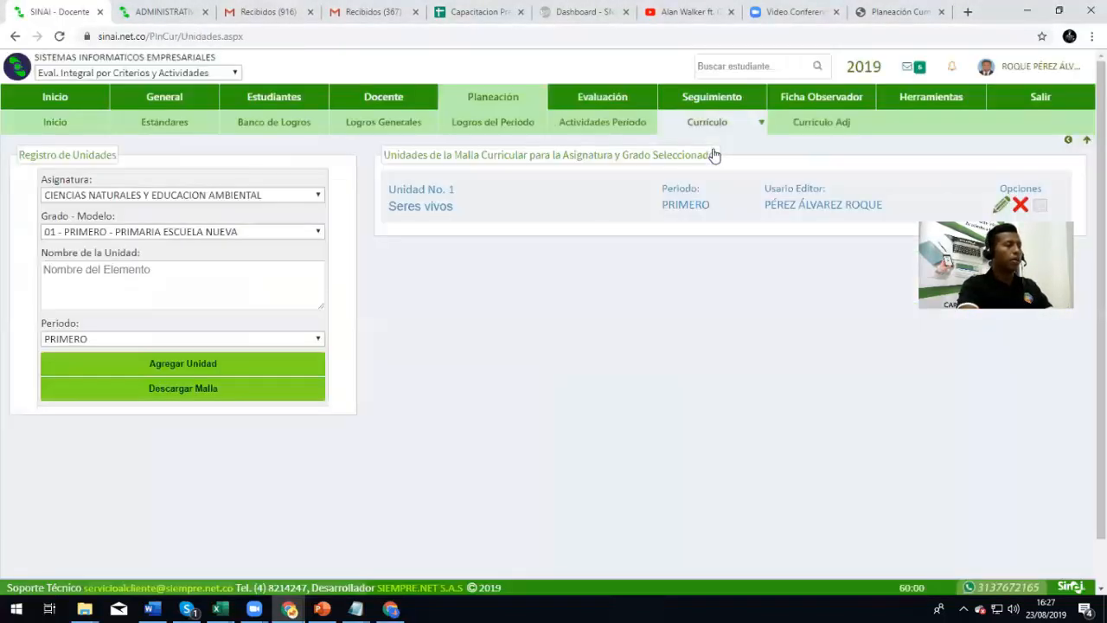
Keep Ciencias Naturales and 01 - PRIMERO, then open unit Seres vivos for editing
{"action": "left_click", "coordinate": [111, 197]}
{"action": "left_click", "coordinate": [114, 213]}
{"action": "left_click", "coordinate": [122, 232]}
{"action": "left_click", "coordinate": [203, 235]}
{"action": "left_click", "coordinate": [440, 199]}
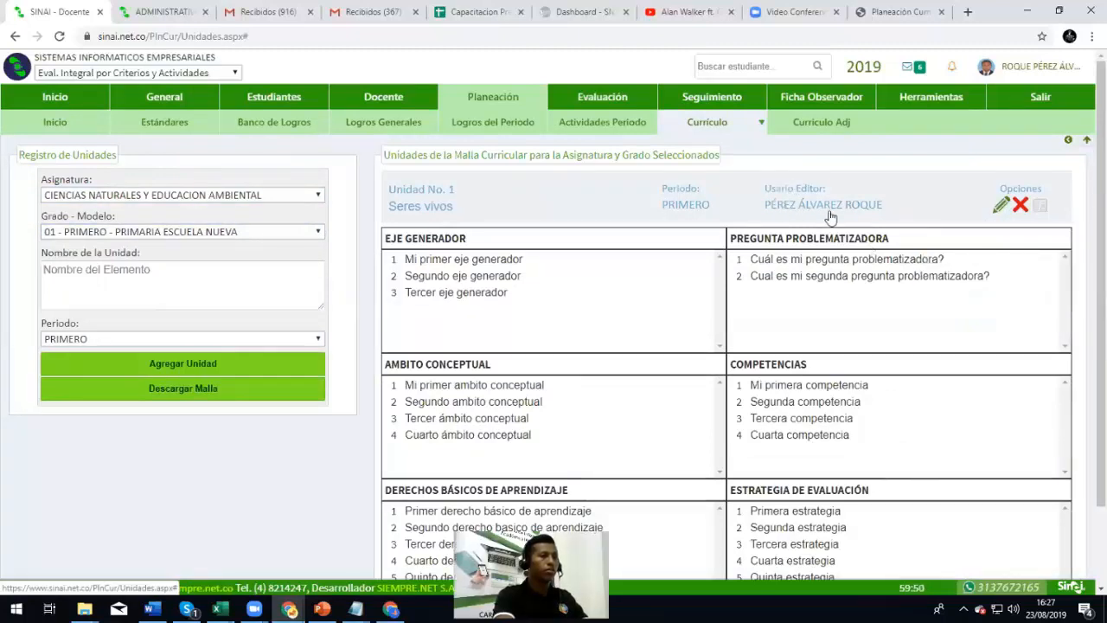
{"action": "left_click", "coordinate": [1000, 206]}
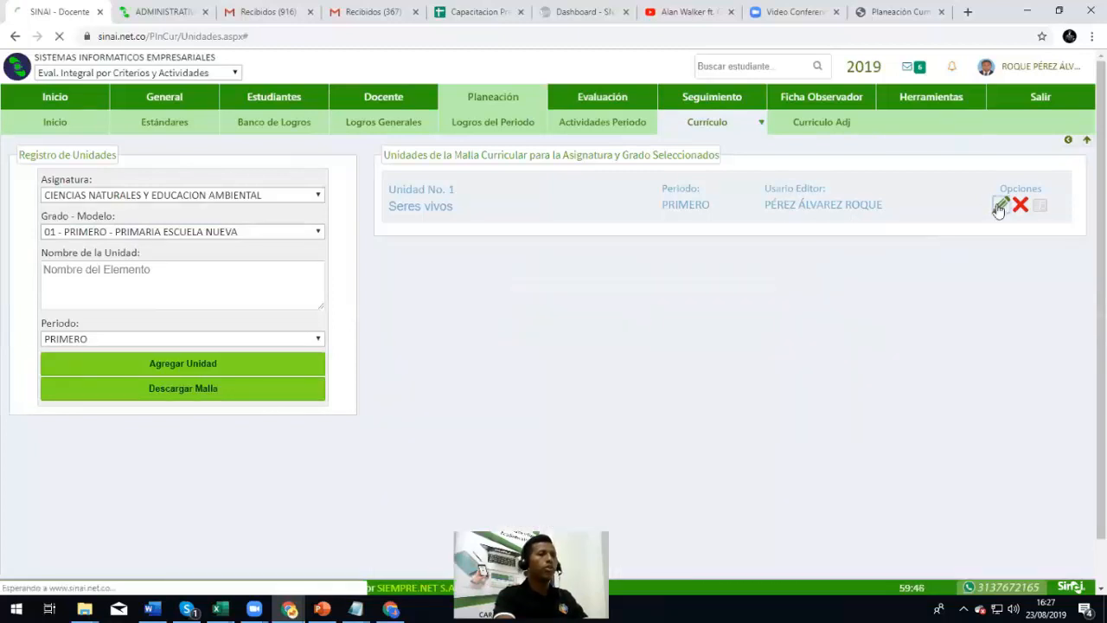
Add the problem question 'Tercera pregunta problematizadora' and save the unit
{"action": "left_click", "coordinate": [1060, 183]}
{"action": "left_click", "coordinate": [796, 244]}
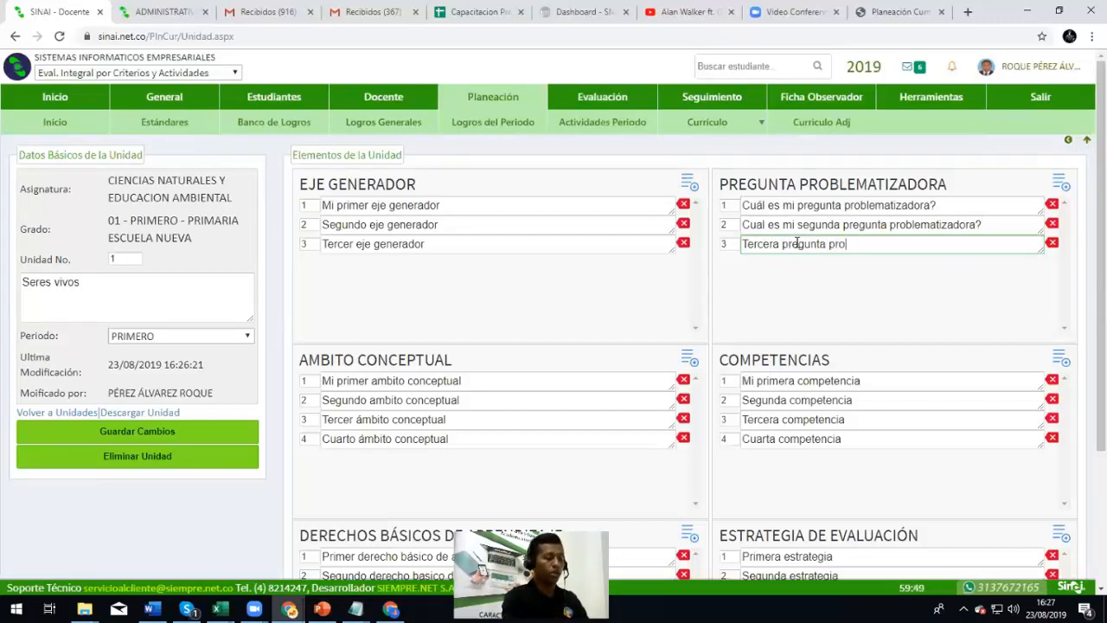
{"action": "type", "text": "matizadora"}
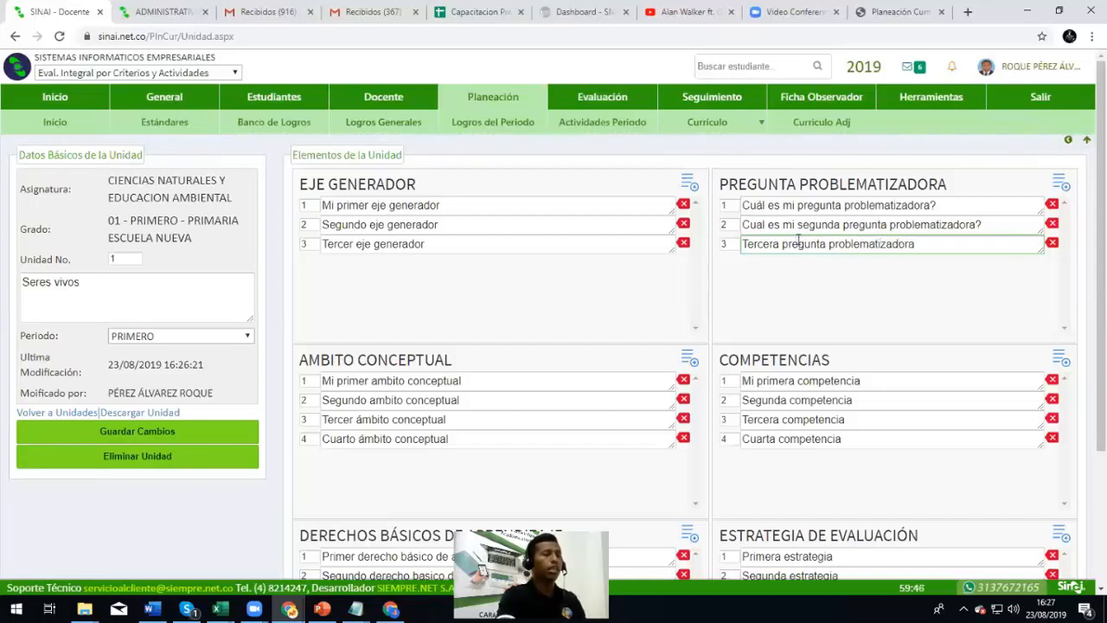
{"action": "left_click", "coordinate": [601, 299]}
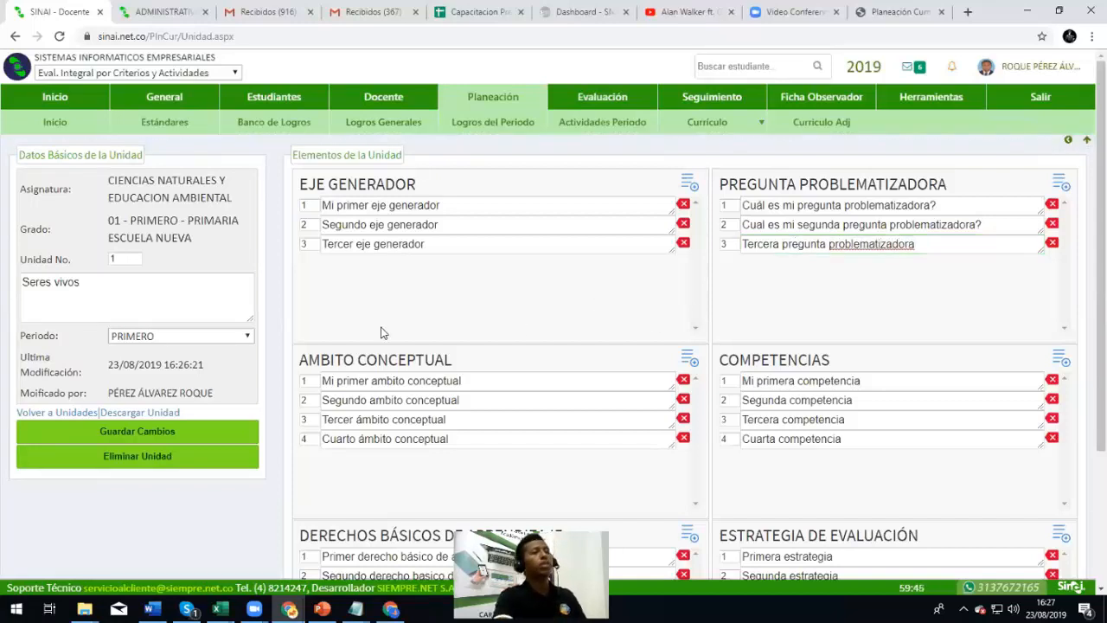
{"action": "left_click", "coordinate": [180, 435]}
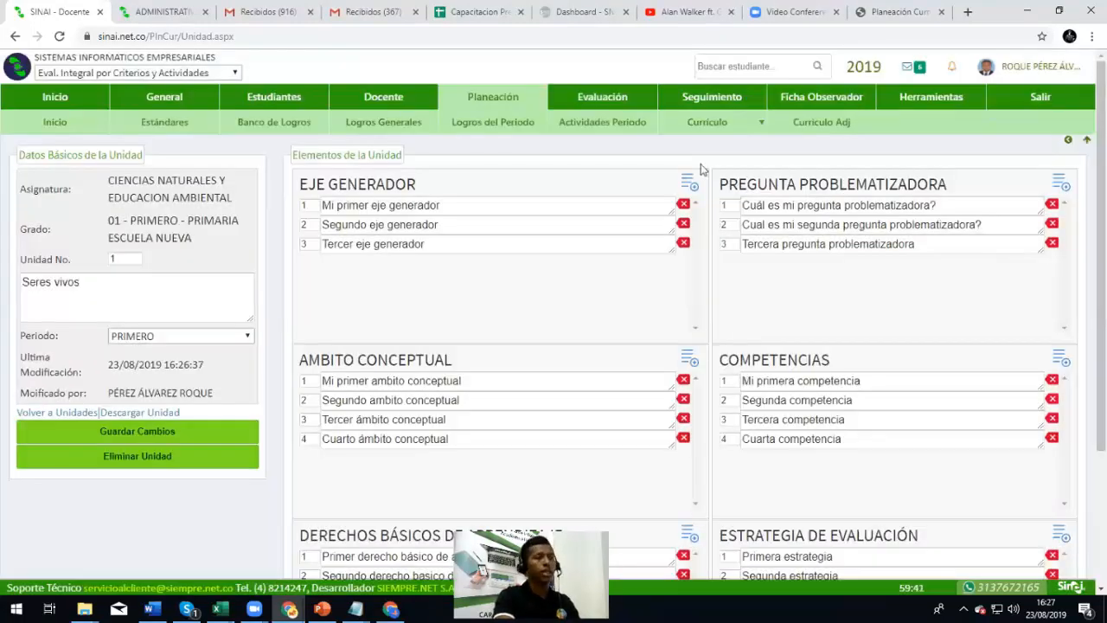
{"action": "mouse_move", "coordinate": [707, 128]}
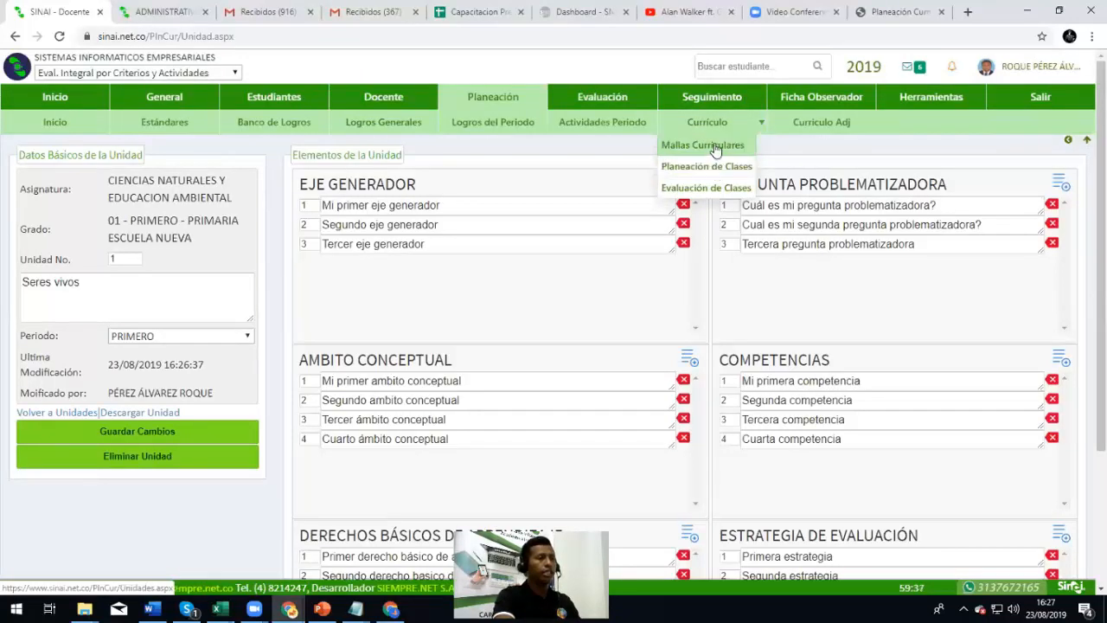
In Planeación de Clases, select the teacher, subject, grade 01 - PRIMERO and unit 1 - Seres vivos
{"action": "left_click", "coordinate": [716, 146]}
{"action": "mouse_move", "coordinate": [717, 129]}
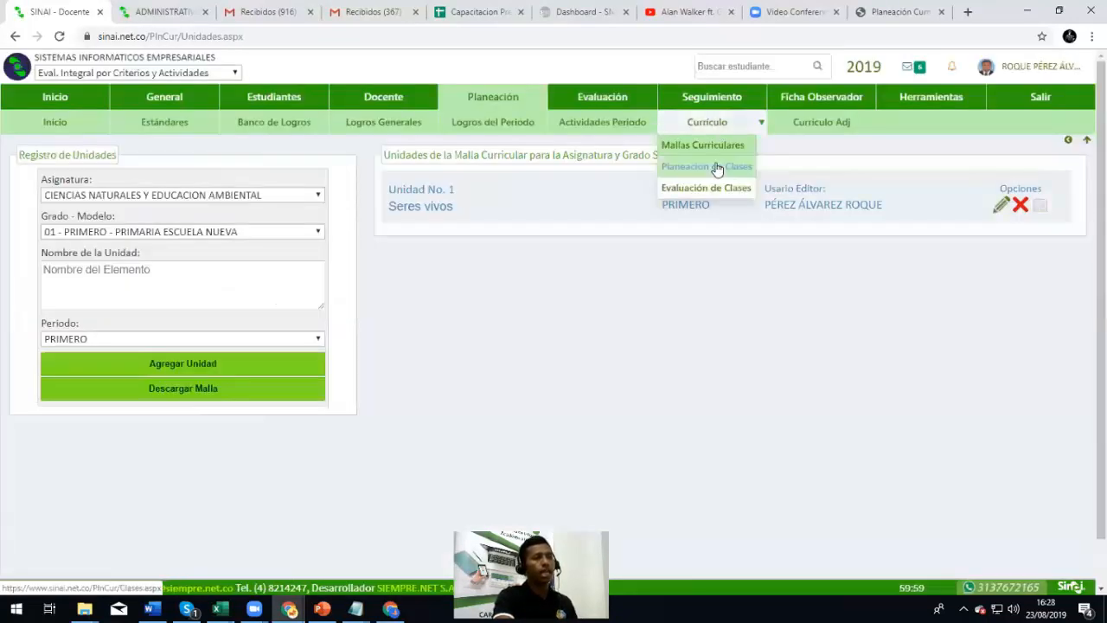
{"action": "left_click", "coordinate": [717, 167]}
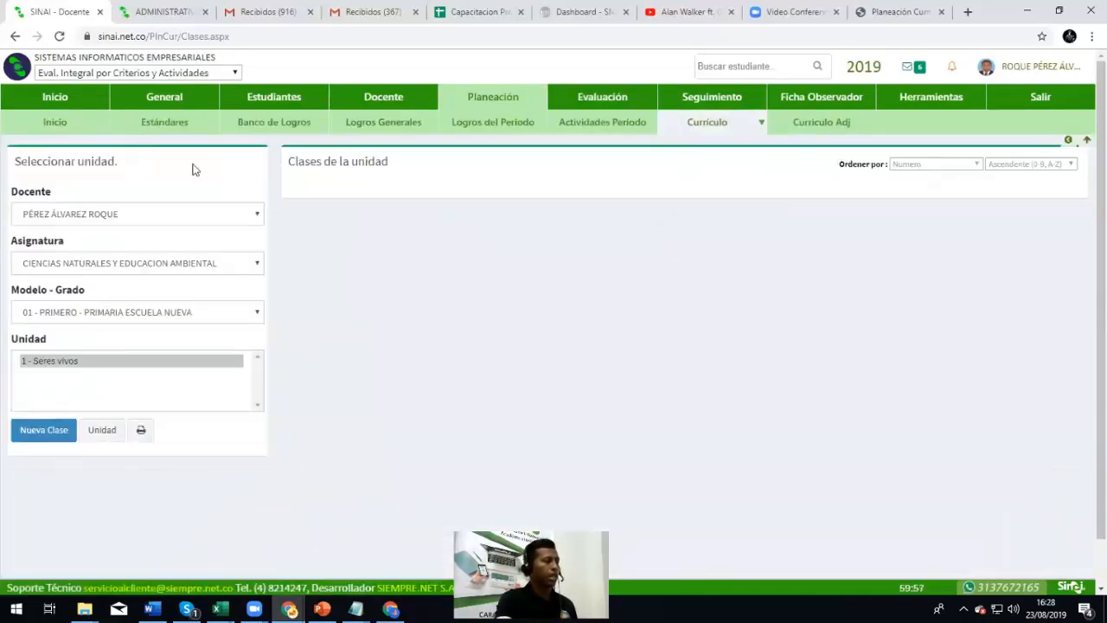
{"action": "left_click", "coordinate": [32, 215]}
{"action": "left_click", "coordinate": [32, 215]}
{"action": "left_click", "coordinate": [54, 263]}
{"action": "left_click", "coordinate": [53, 265]}
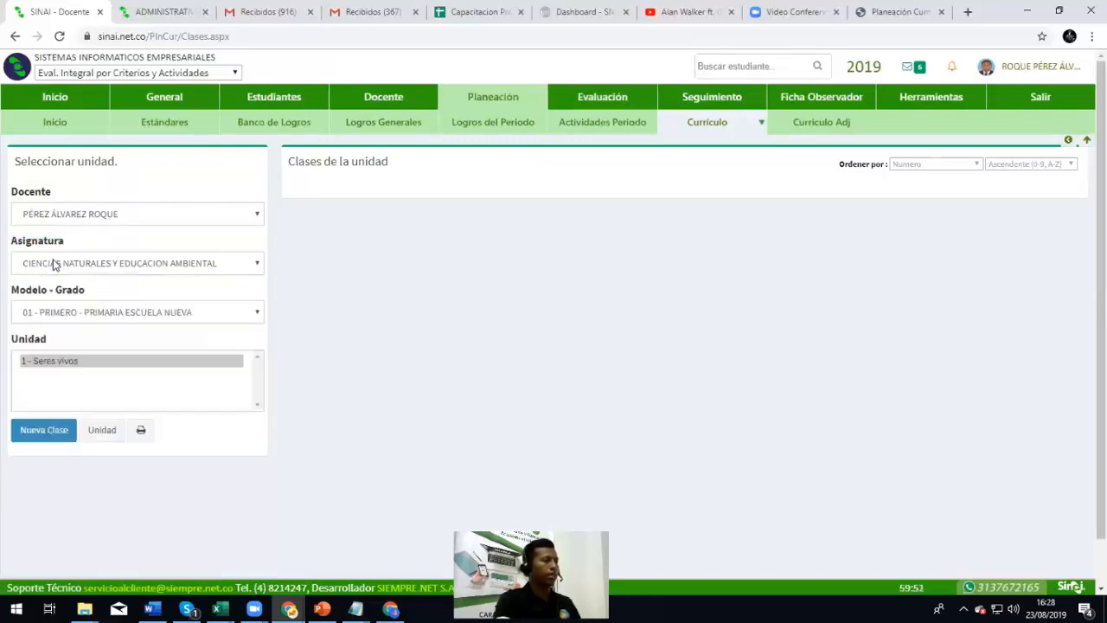
{"action": "left_click", "coordinate": [45, 316]}
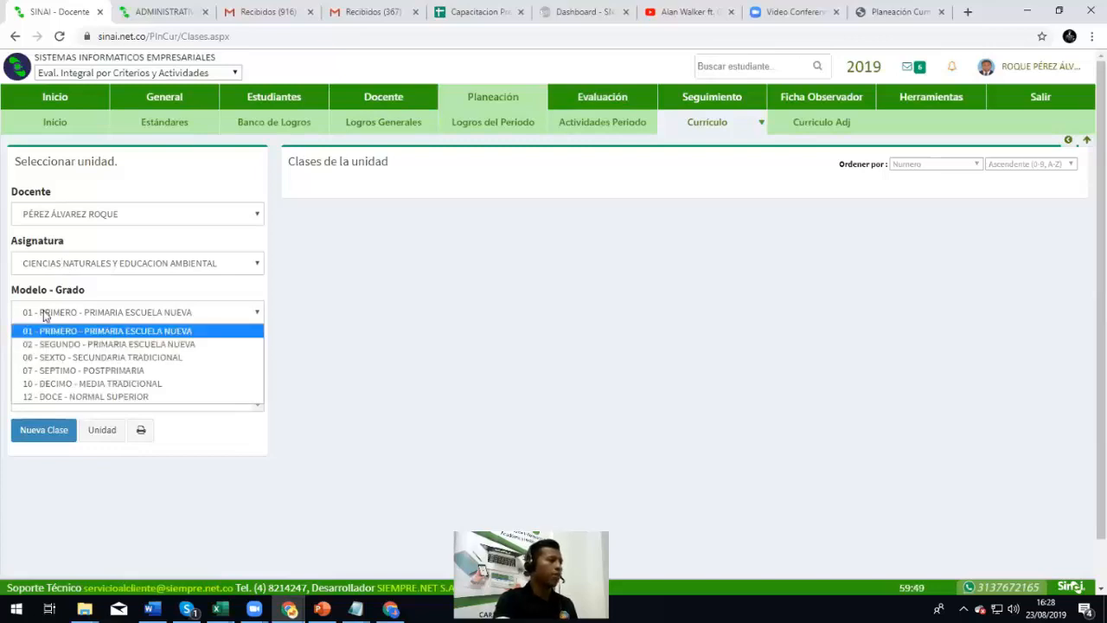
{"action": "left_click", "coordinate": [131, 336]}
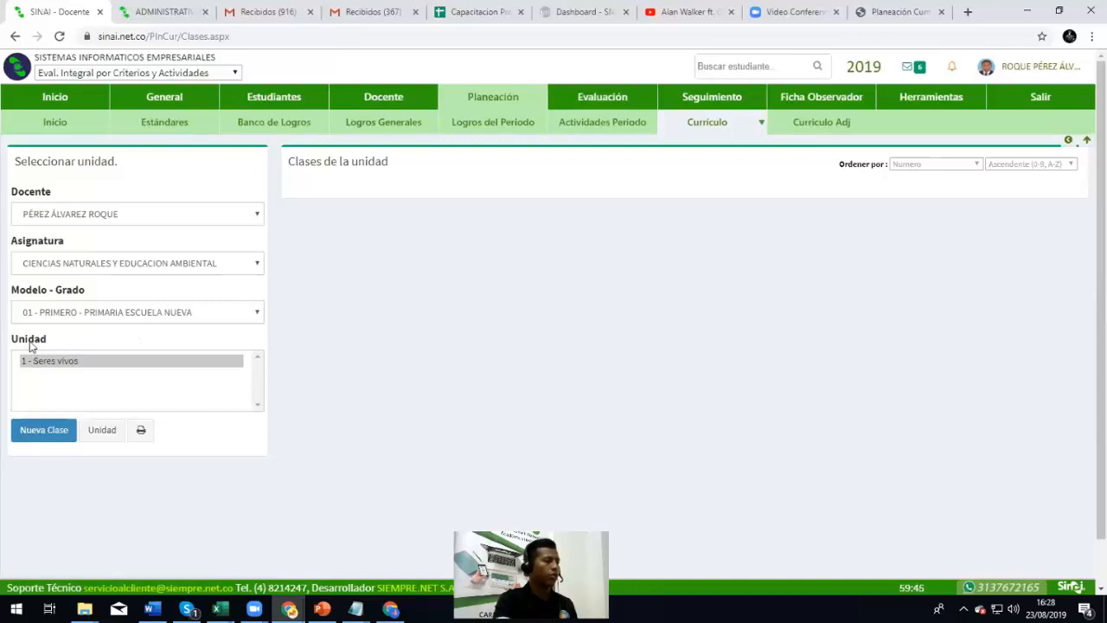
{"action": "left_click", "coordinate": [50, 365]}
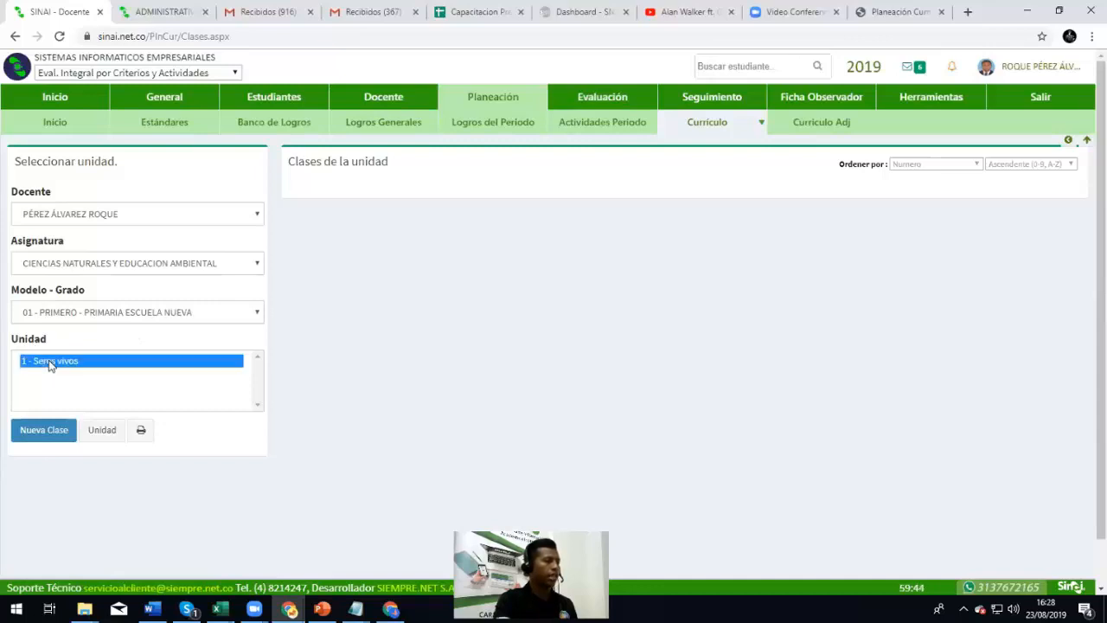
Create a new class, Clase No. 1 with 1 session, and open it for editing
{"action": "left_click", "coordinate": [61, 441]}
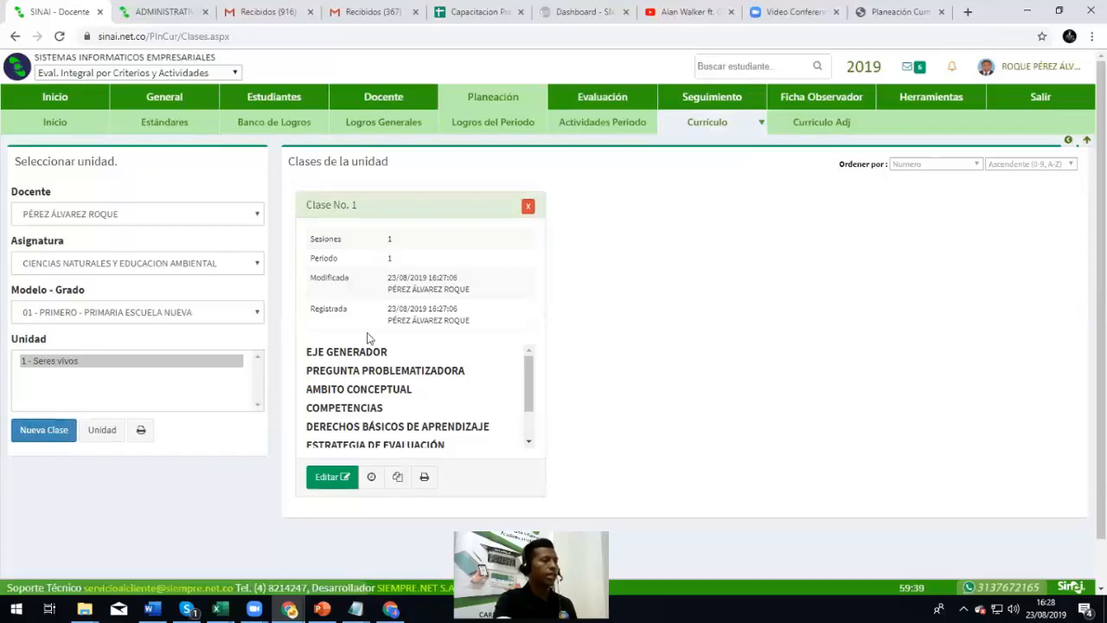
{"action": "scroll", "coordinate": [399, 319], "scroll_direction": "down", "scroll_amount": 1}
{"action": "scroll", "coordinate": [404, 325], "scroll_direction": "up", "scroll_amount": 1}
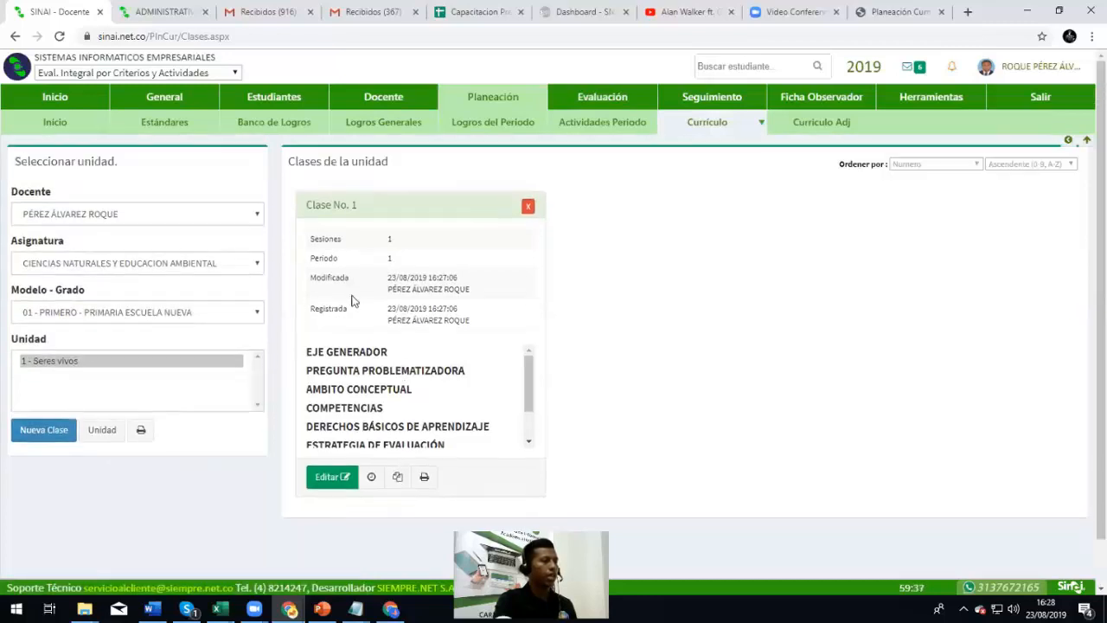
{"action": "left_click_drag", "start_coordinate": [309, 204], "coordinate": [352, 205]}
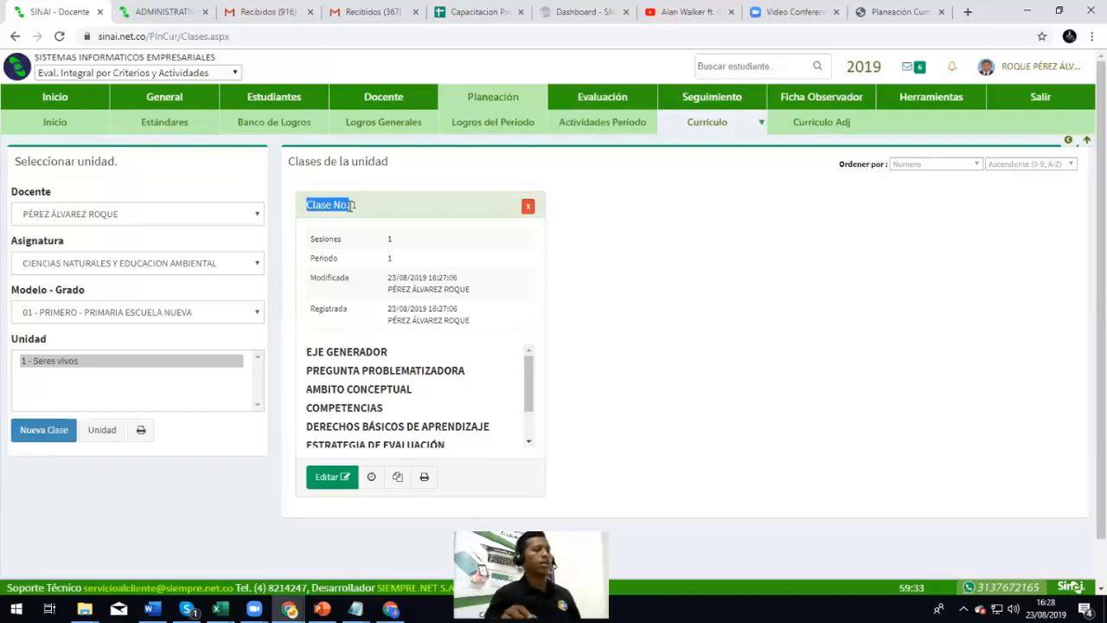
{"action": "double_click", "coordinate": [322, 240]}
{"action": "scroll", "coordinate": [346, 294], "scroll_direction": "down", "scroll_amount": 1}
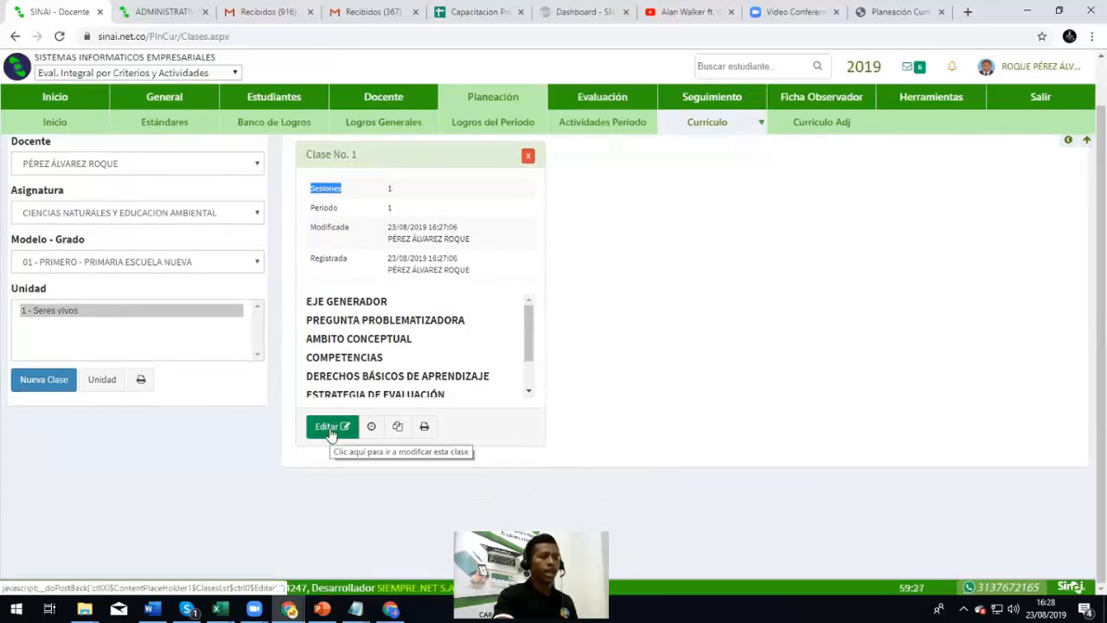
{"action": "left_click", "coordinate": [329, 428]}
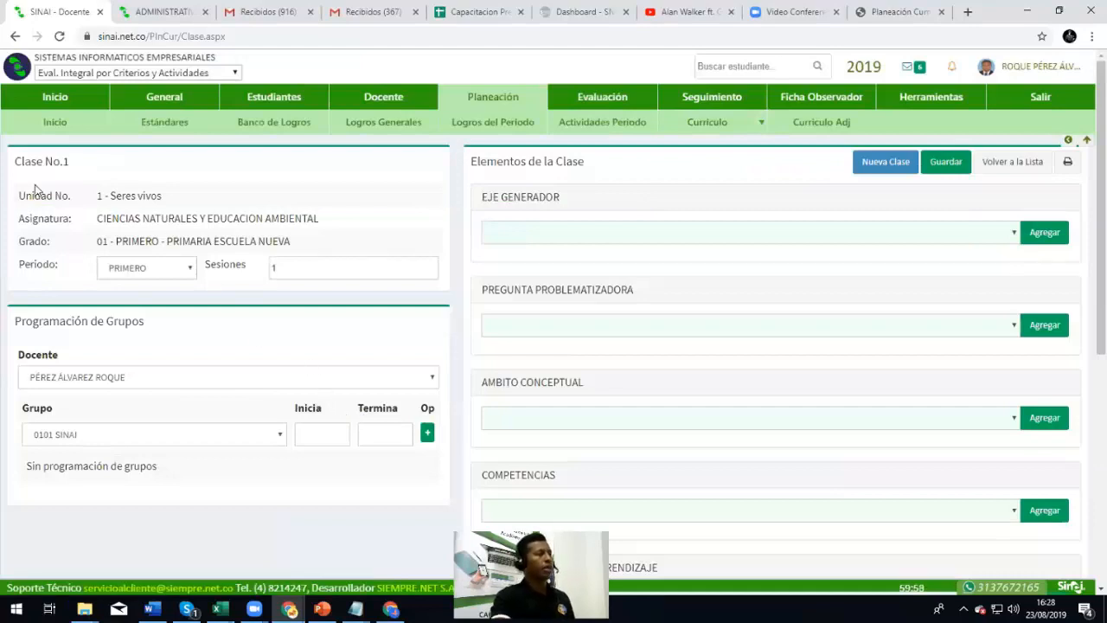
Keep PRIMERO as the period and set the class to 2 sessions
{"action": "left_click_drag", "start_coordinate": [14, 161], "coordinate": [78, 164]}
{"action": "left_click_drag", "start_coordinate": [98, 216], "coordinate": [265, 217]}
{"action": "left_click_drag", "start_coordinate": [123, 239], "coordinate": [272, 227]}
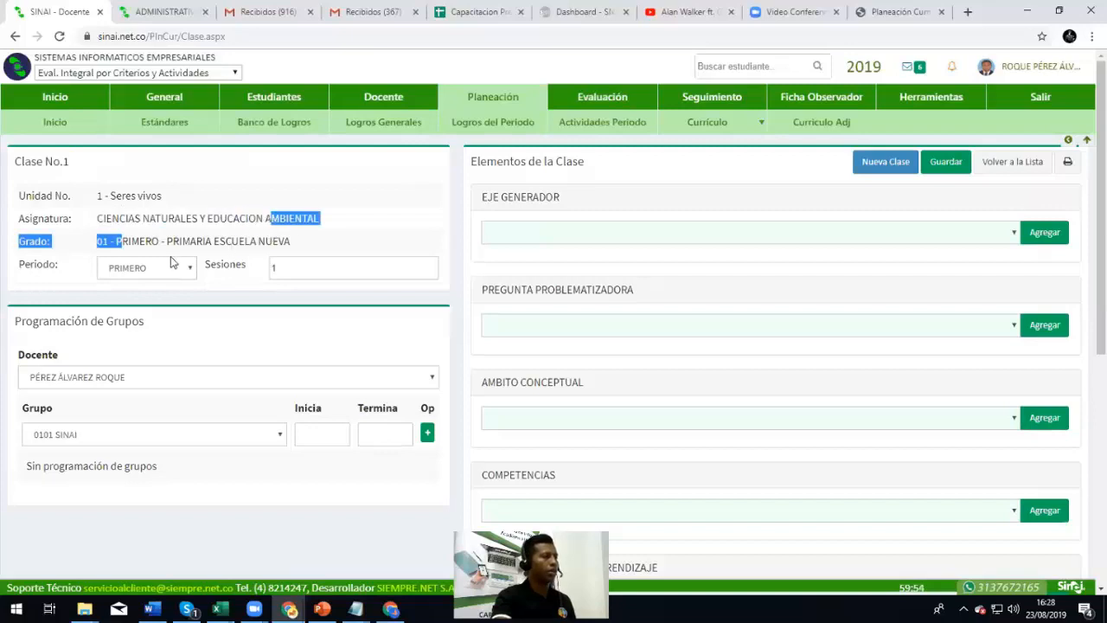
{"action": "left_click", "coordinate": [176, 268]}
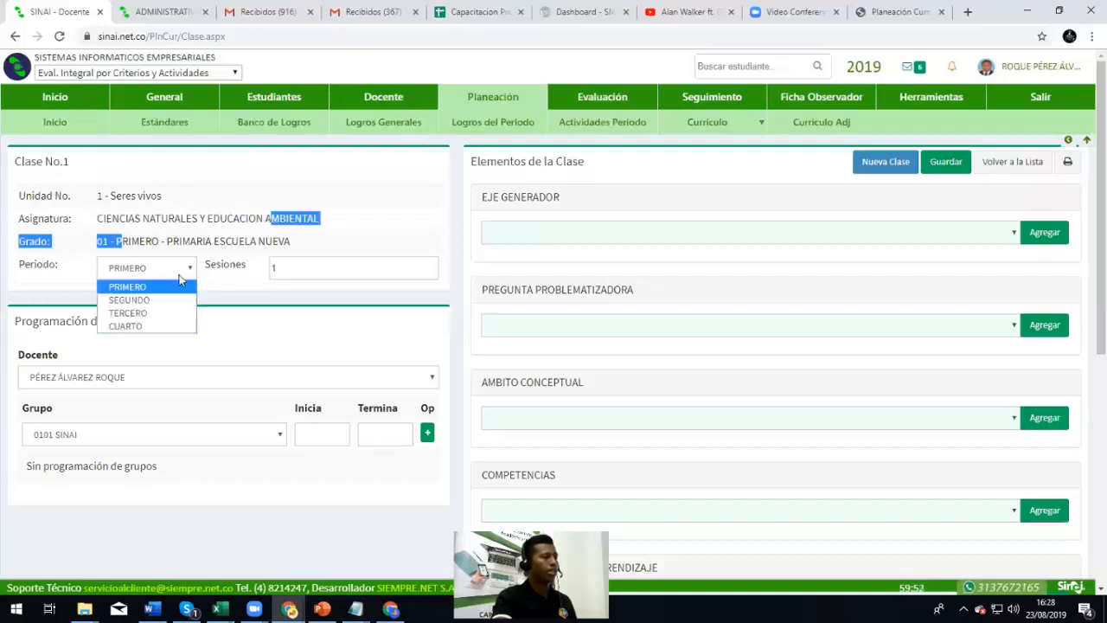
{"action": "left_click", "coordinate": [187, 275]}
{"action": "left_click", "coordinate": [278, 265]}
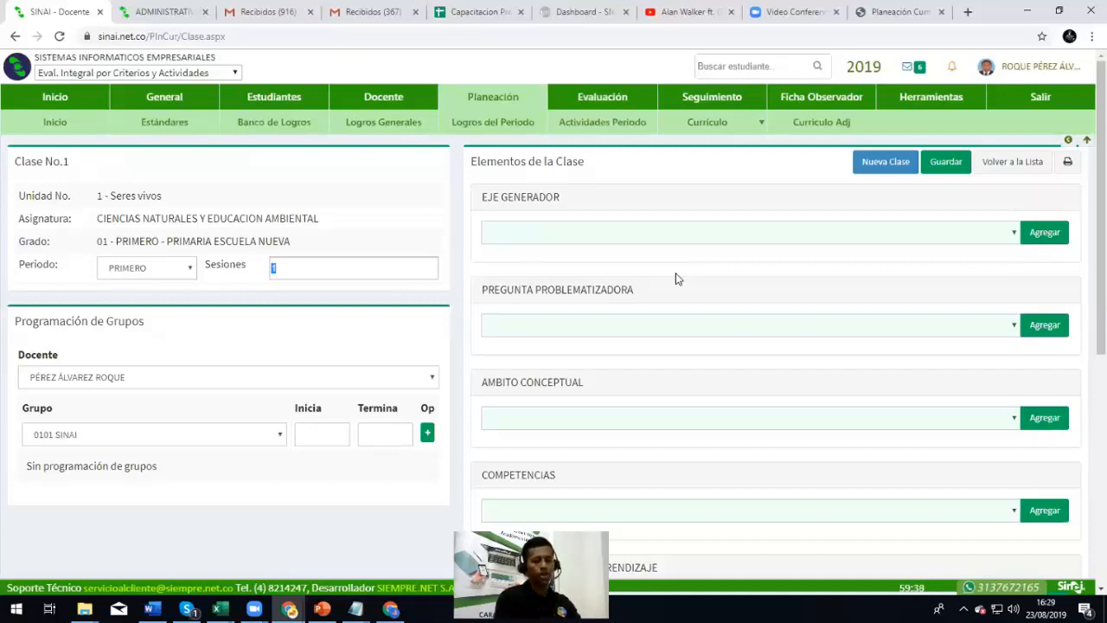
{"action": "left_click", "coordinate": [213, 306]}
Keep the teacher and group 0101 SINAI unchanged and review the Programación de Grupos section
{"action": "left_click", "coordinate": [189, 375]}
{"action": "left_click", "coordinate": [188, 395]}
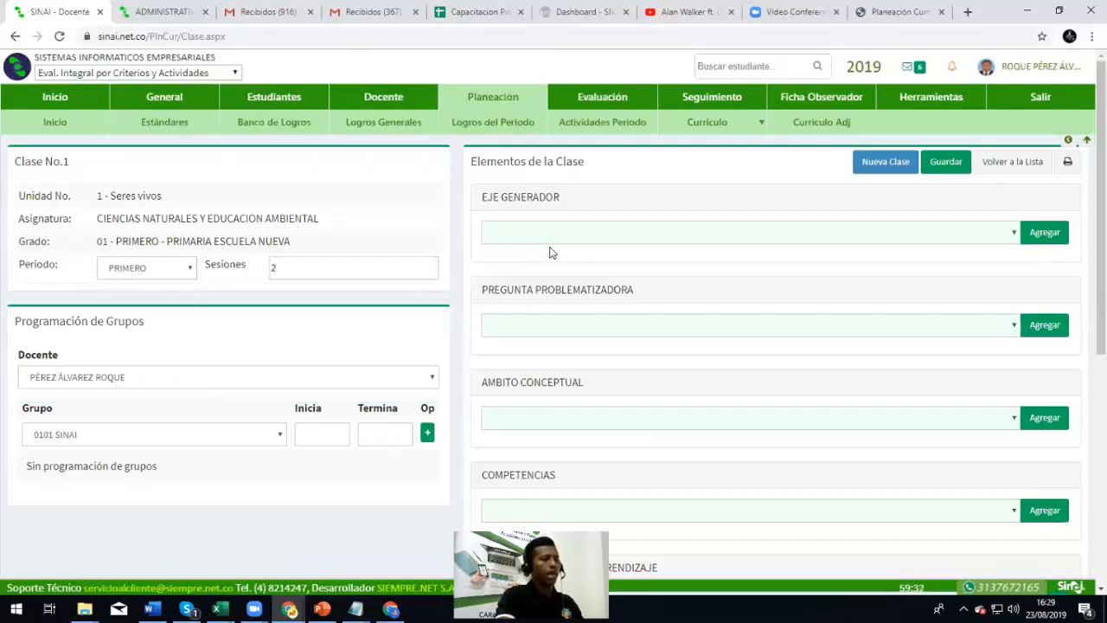
{"action": "left_click", "coordinate": [145, 442]}
{"action": "left_click", "coordinate": [147, 442]}
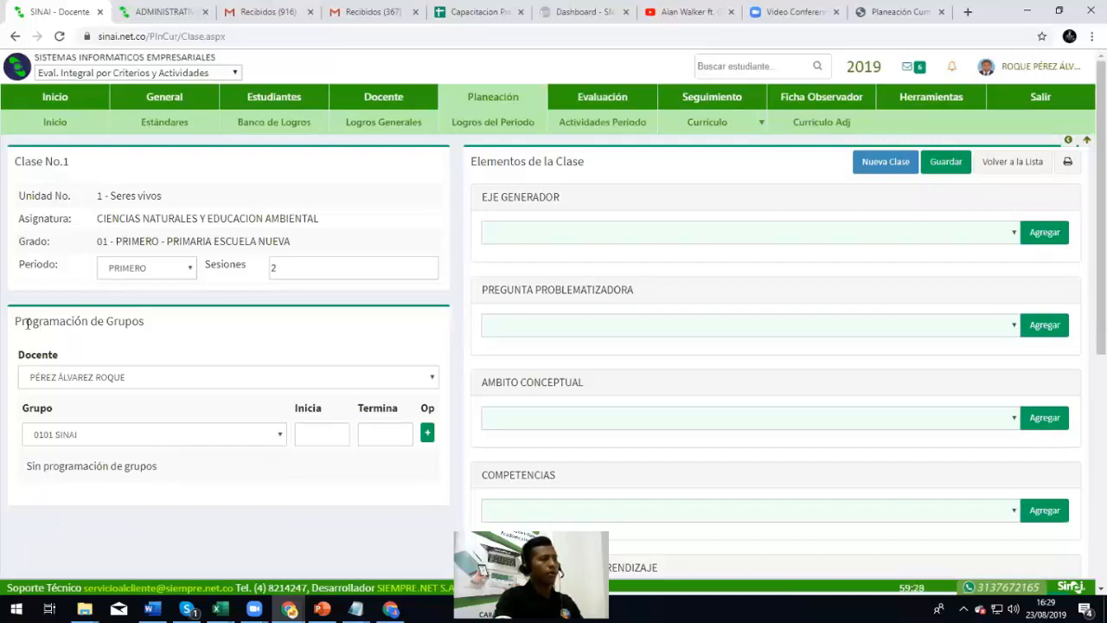
{"action": "left_click_drag", "start_coordinate": [28, 322], "coordinate": [156, 327]}
{"action": "left_click", "coordinate": [249, 347]}
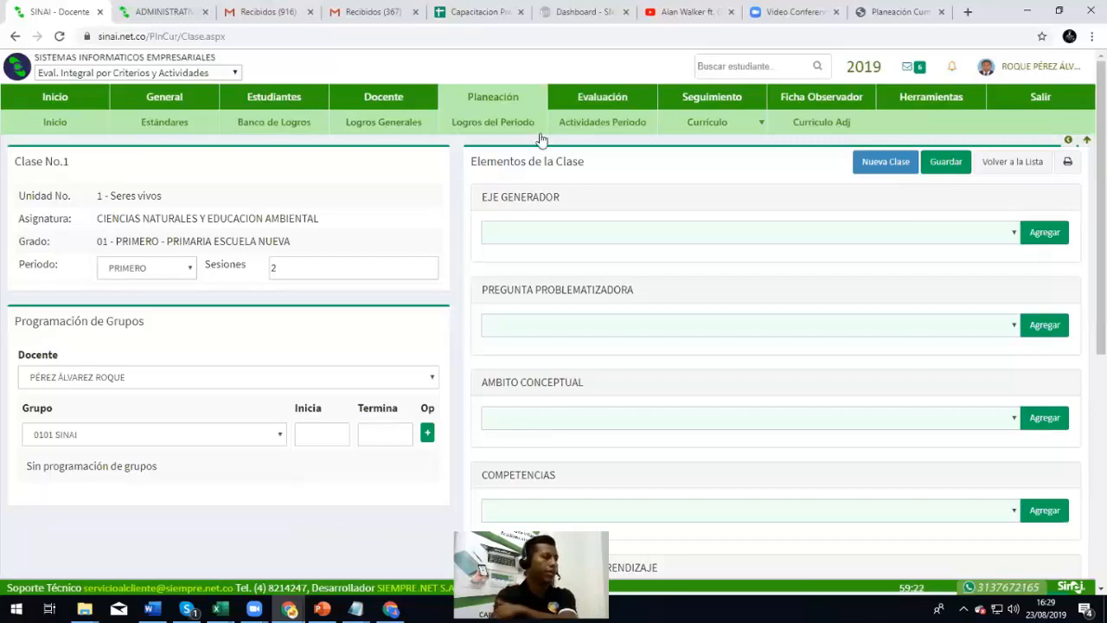
Add 'Mi primer eje generador' as the class's Eje generador
{"action": "left_click", "coordinate": [546, 232]}
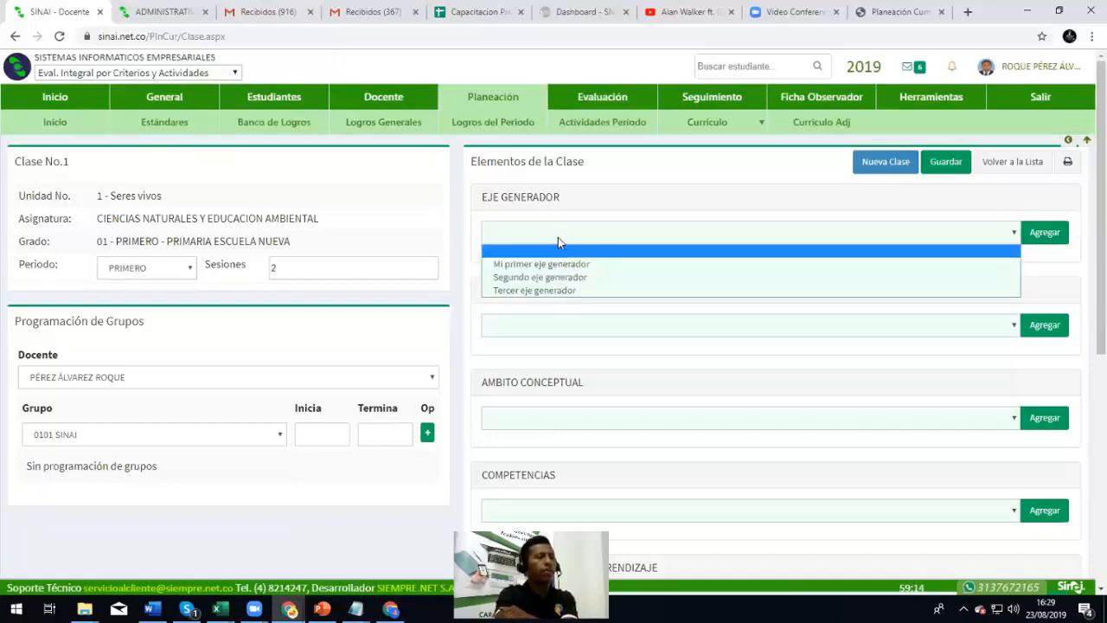
{"action": "left_click", "coordinate": [597, 264]}
{"action": "left_click", "coordinate": [1041, 235]}
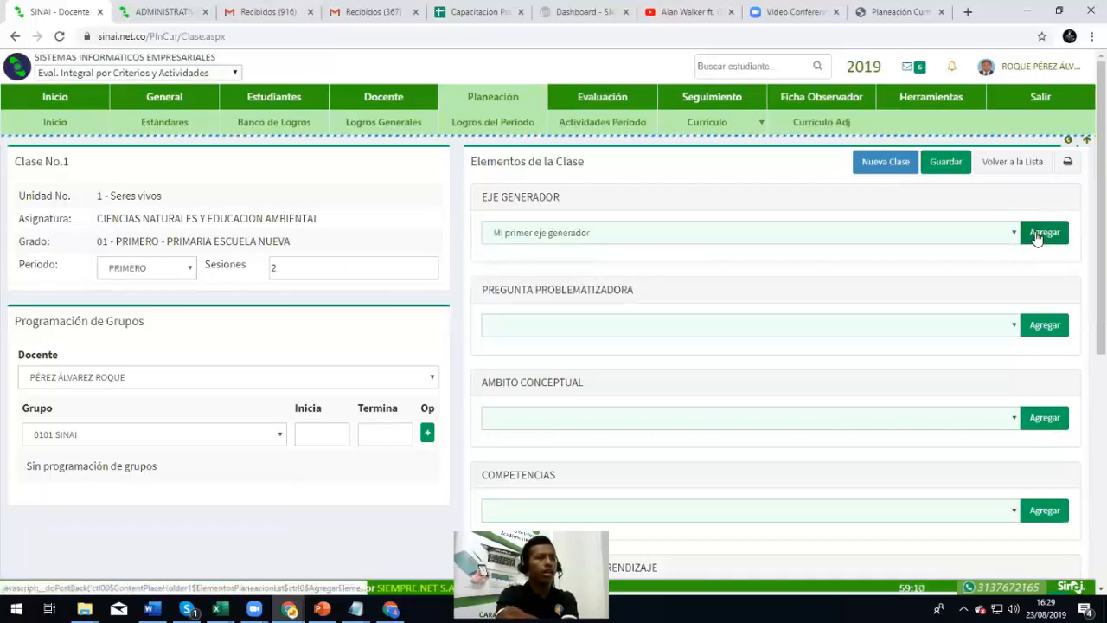
{"action": "scroll", "coordinate": [708, 333], "scroll_direction": "down", "scroll_amount": 2}
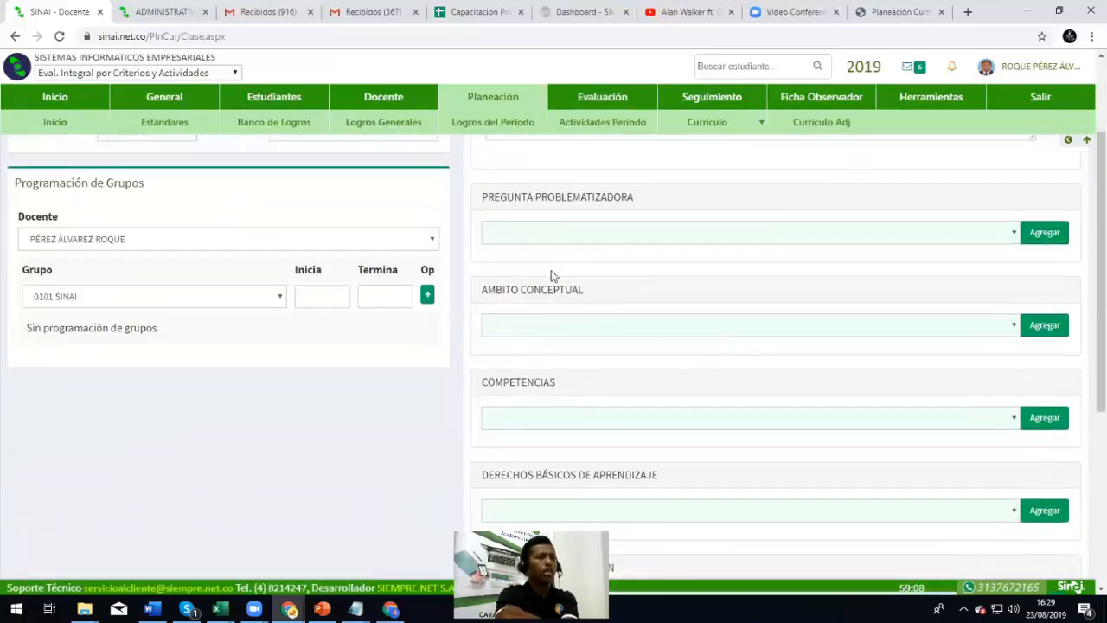
{"action": "left_click_drag", "start_coordinate": [490, 195], "coordinate": [690, 207]}
{"action": "scroll", "coordinate": [683, 259], "scroll_direction": "up", "scroll_amount": 1}
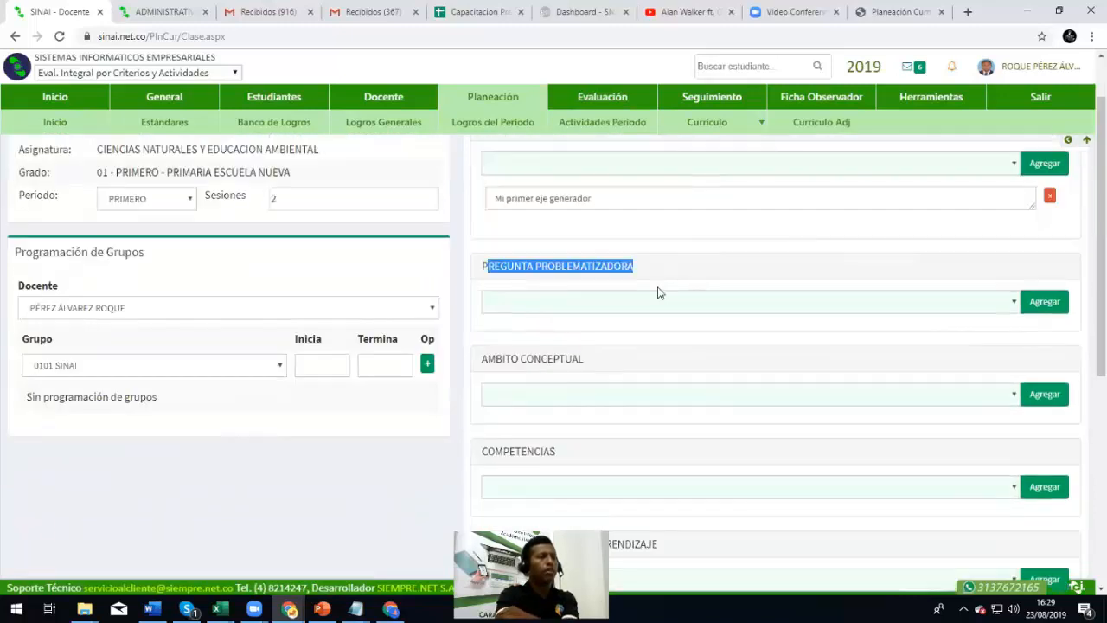
Add the first problem question and 'Mi primer ambito conceptual' to the plan
{"action": "left_click", "coordinate": [593, 302]}
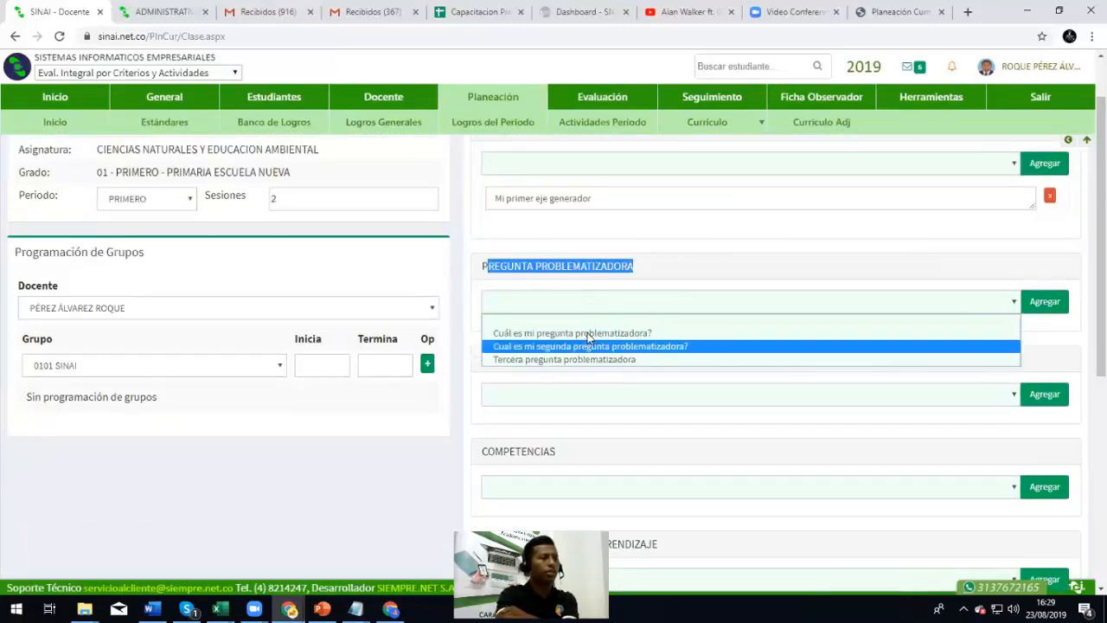
{"action": "left_click", "coordinate": [586, 334]}
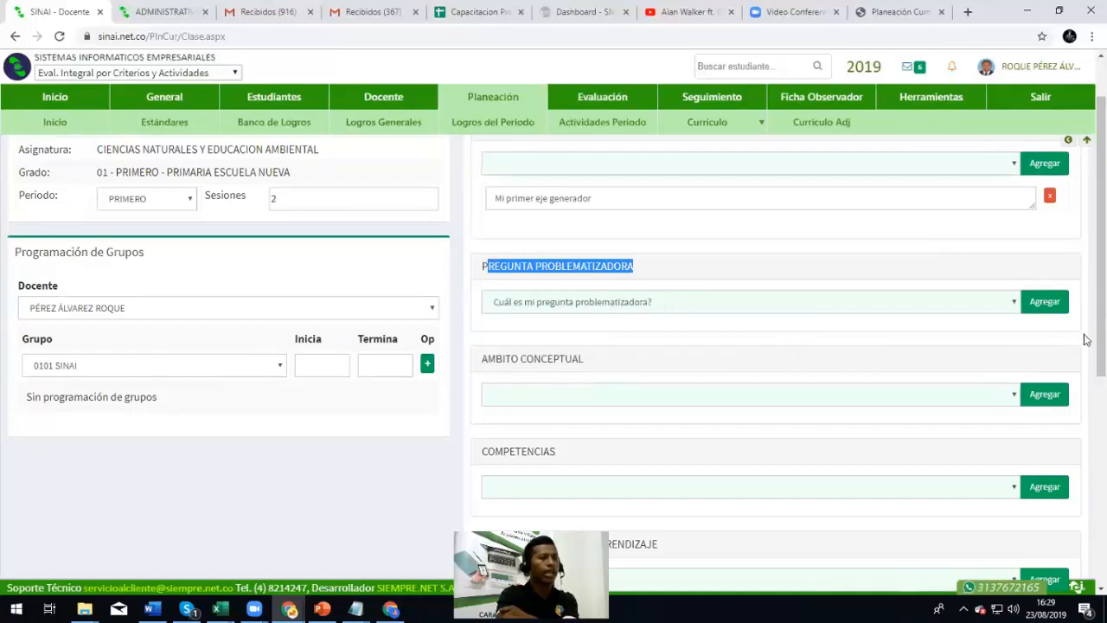
{"action": "left_click", "coordinate": [1048, 302]}
{"action": "scroll", "coordinate": [501, 338], "scroll_direction": "down", "scroll_amount": 1}
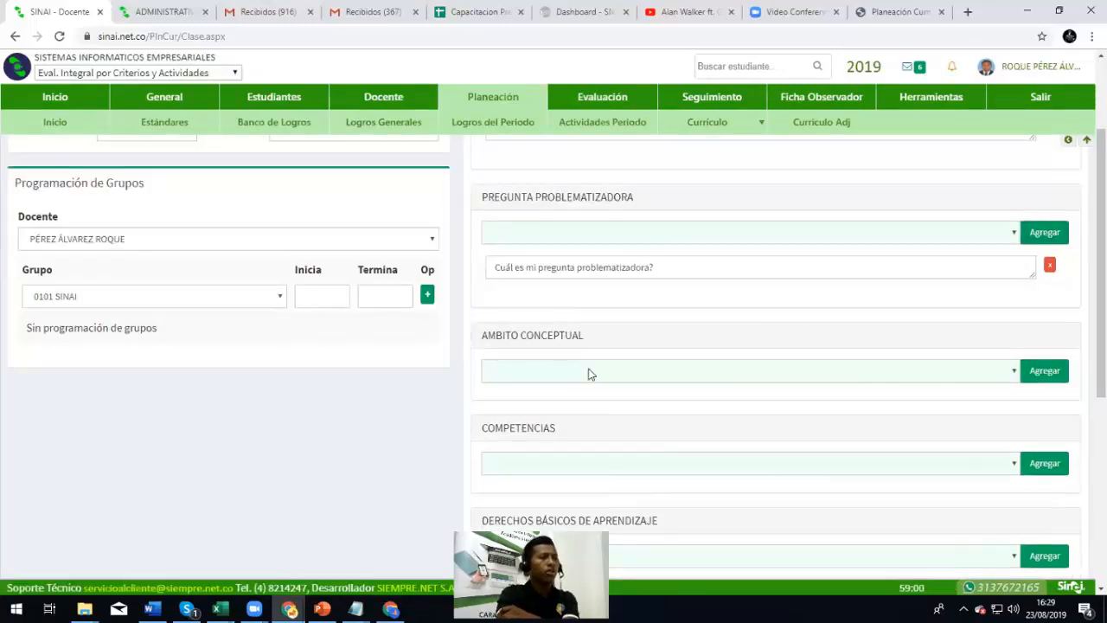
{"action": "scroll", "coordinate": [579, 358], "scroll_direction": "down", "scroll_amount": 1}
{"action": "left_click", "coordinate": [571, 303]}
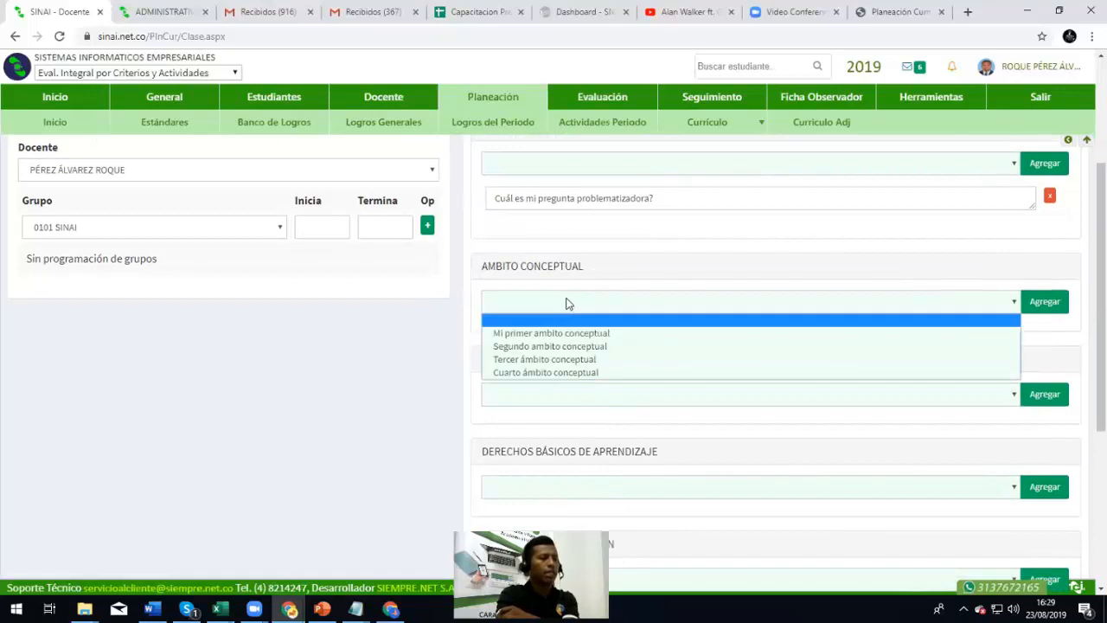
{"action": "left_click", "coordinate": [553, 332]}
{"action": "left_click", "coordinate": [1050, 307]}
Add 'Mi primera competencia' and the first basic learning right to the plan
{"action": "scroll", "coordinate": [606, 333], "scroll_direction": "down", "scroll_amount": 2}
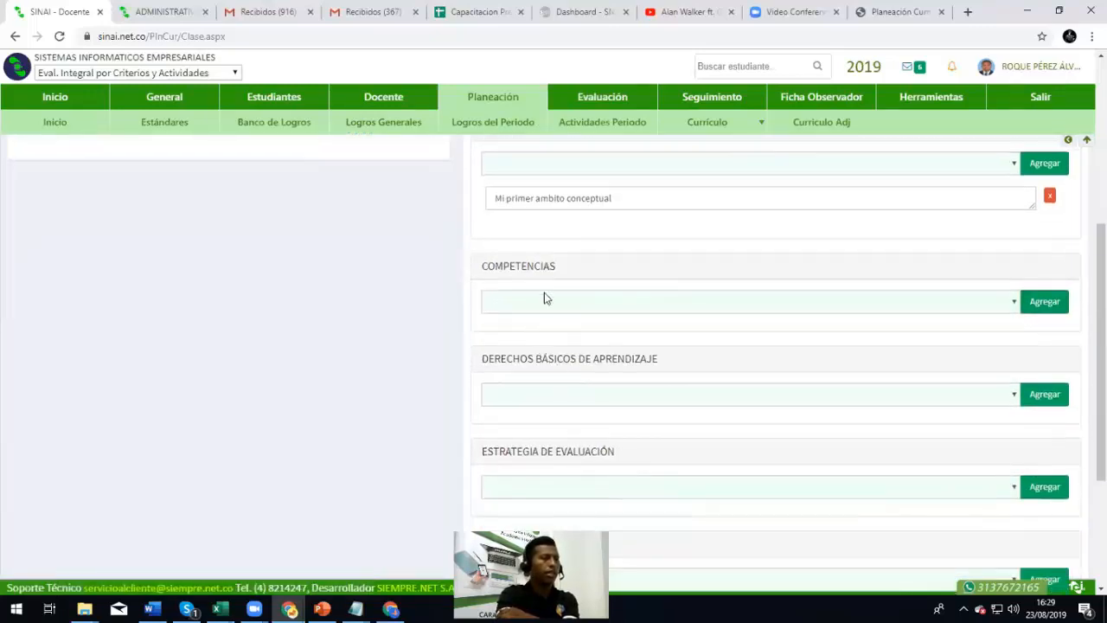
{"action": "left_click", "coordinate": [544, 299]}
{"action": "left_click", "coordinate": [546, 336]}
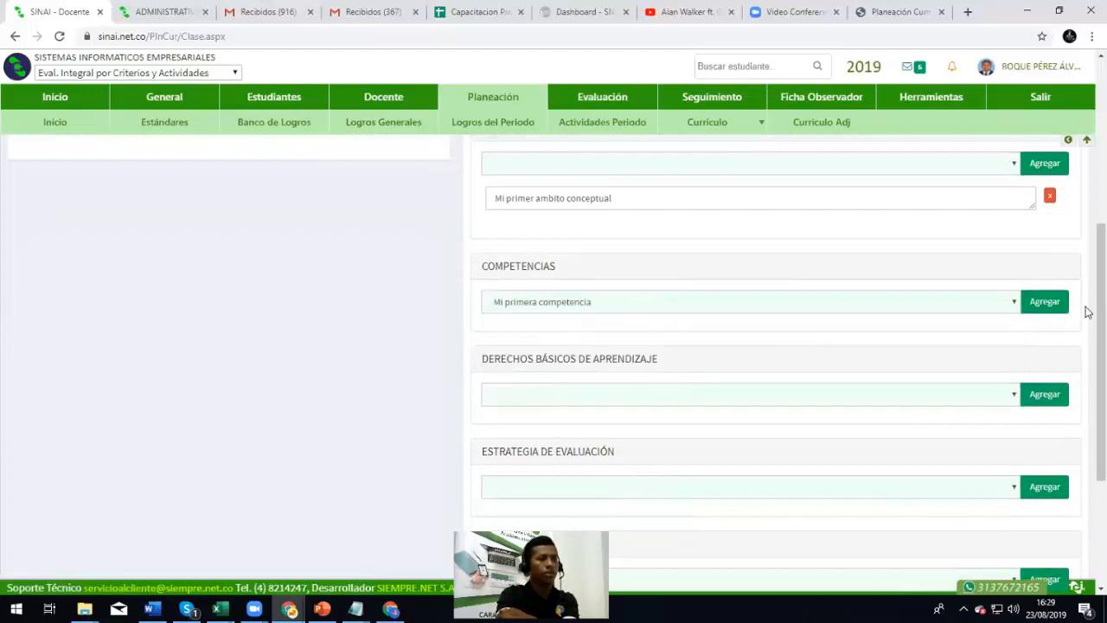
{"action": "left_click", "coordinate": [1046, 304]}
{"action": "scroll", "coordinate": [723, 323], "scroll_direction": "down", "scroll_amount": 1}
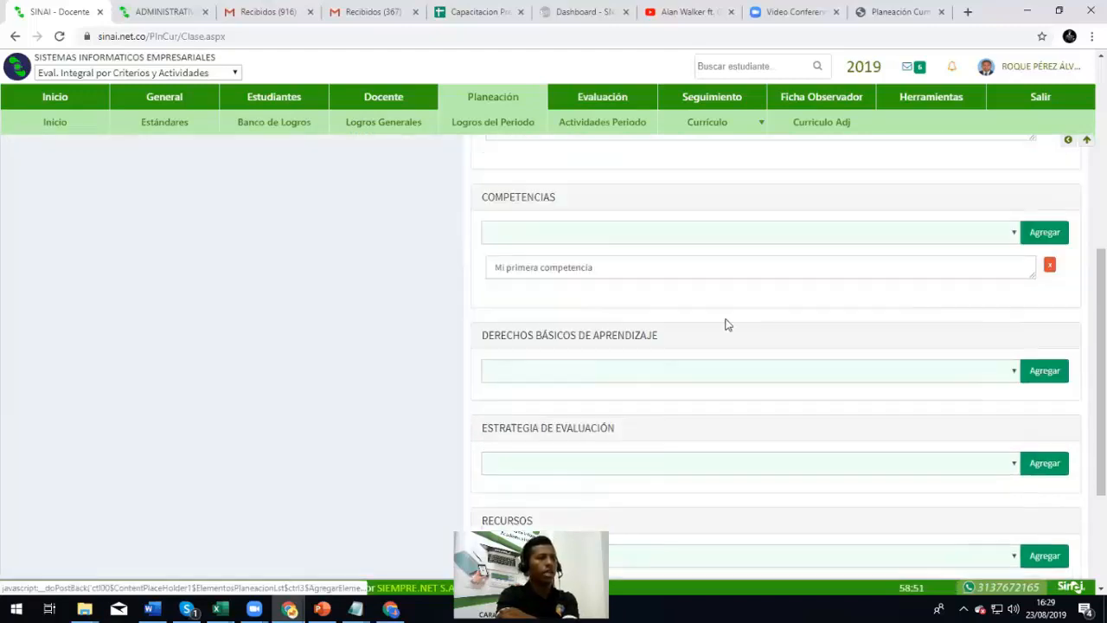
{"action": "left_click", "coordinate": [581, 373]}
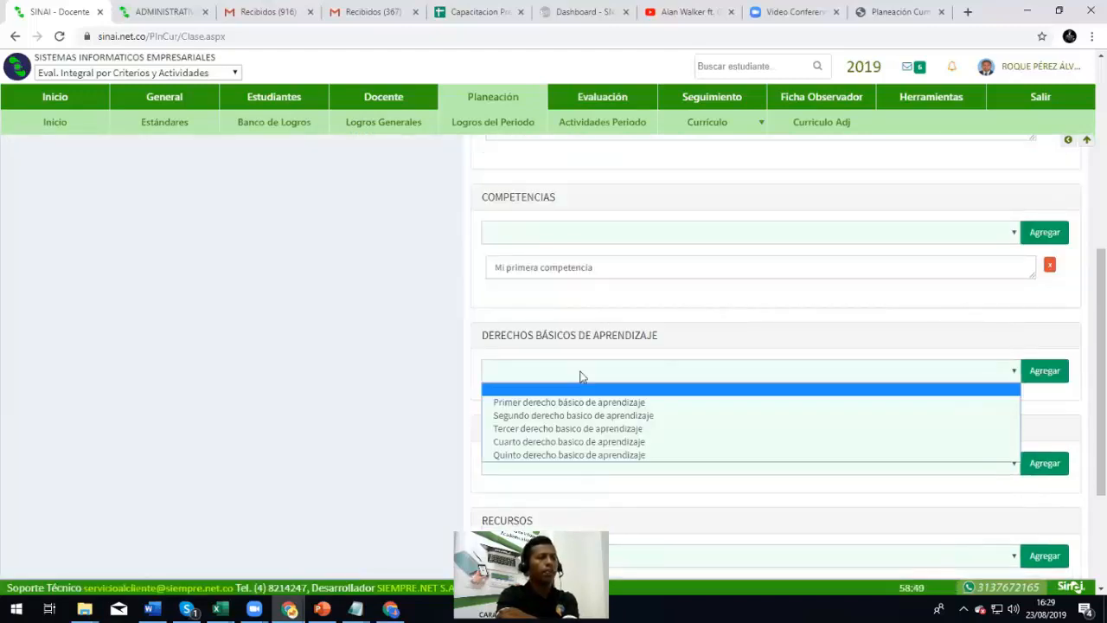
{"action": "left_click", "coordinate": [632, 404]}
{"action": "left_click", "coordinate": [1045, 371]}
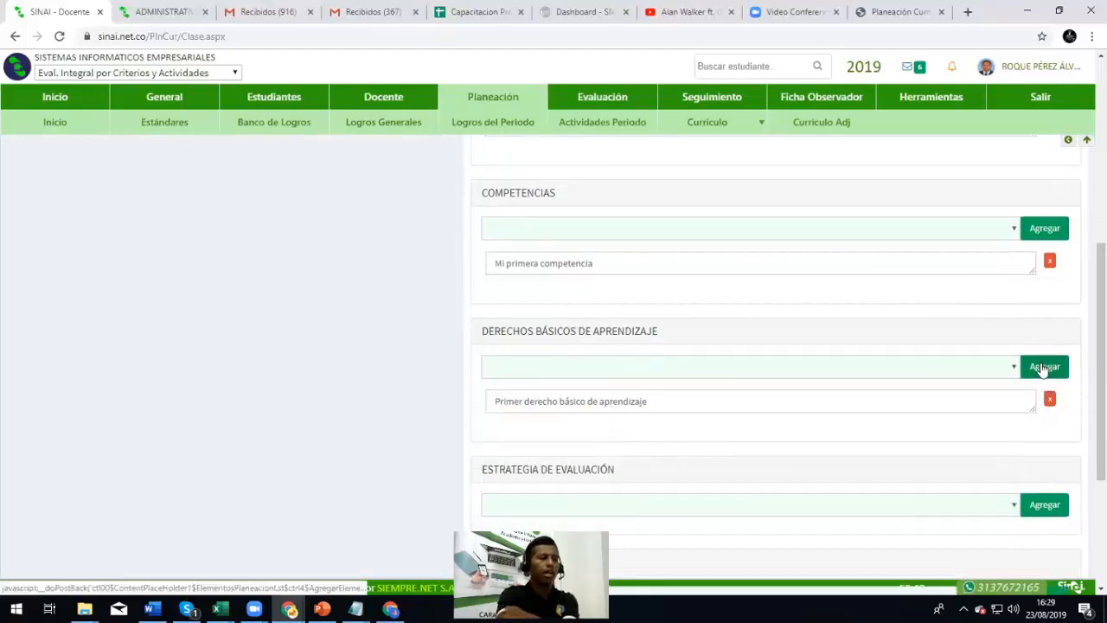
Add the evaluation strategies Primera, Segunda and Tercera estrategia
{"action": "scroll", "coordinate": [539, 403], "scroll_direction": "down", "scroll_amount": 2}
{"action": "scroll", "coordinate": [526, 381], "scroll_direction": "down", "scroll_amount": 1}
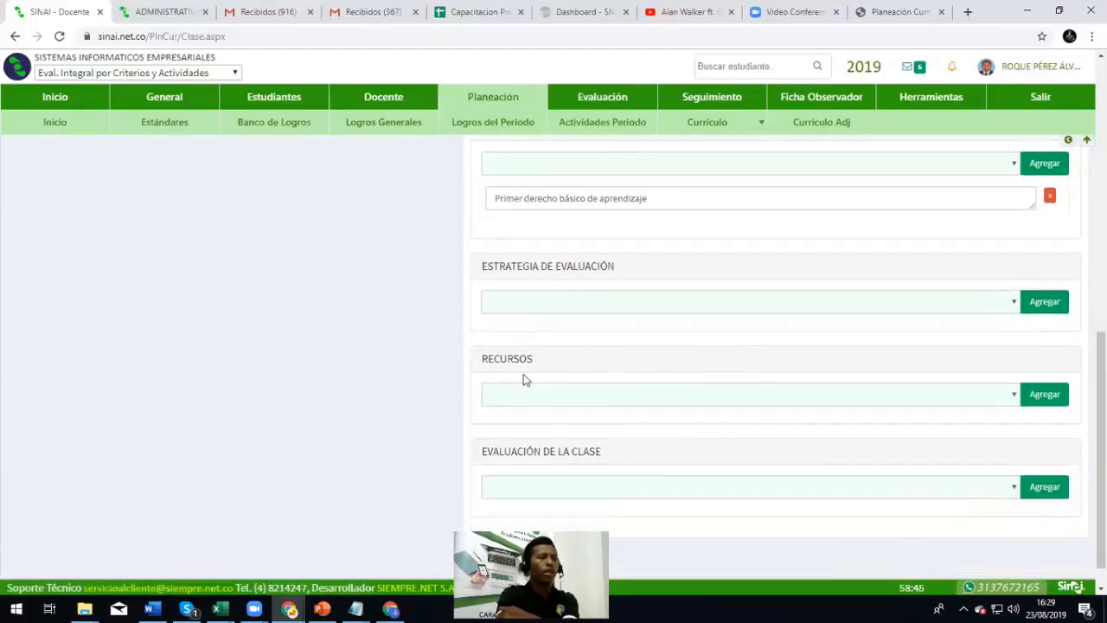
{"action": "left_click", "coordinate": [554, 310]}
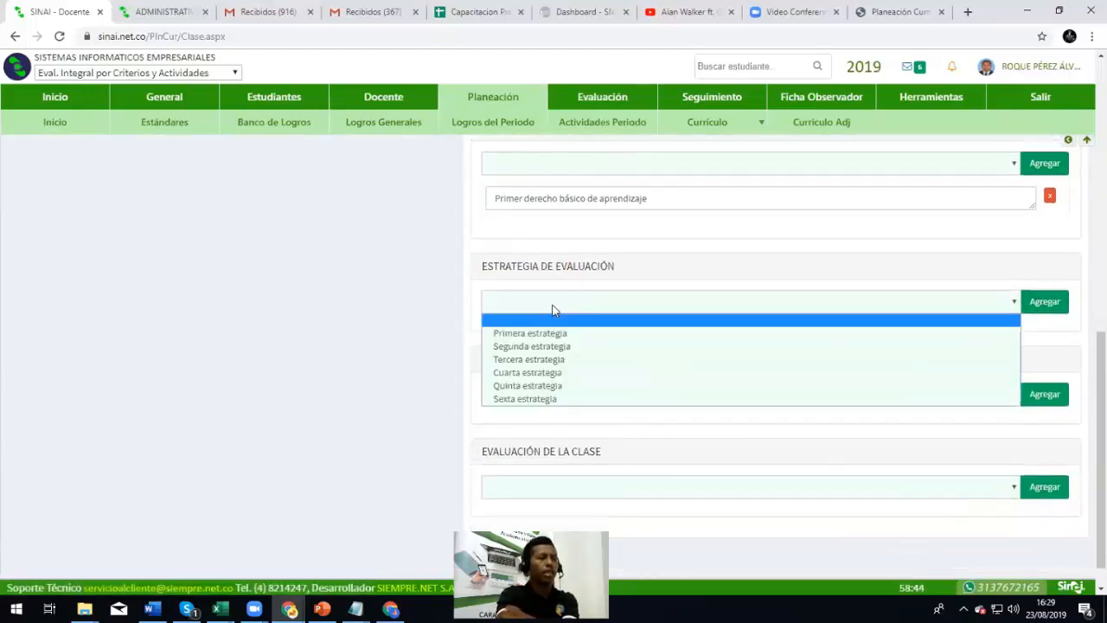
{"action": "left_click", "coordinate": [643, 334]}
{"action": "left_click", "coordinate": [1045, 302]}
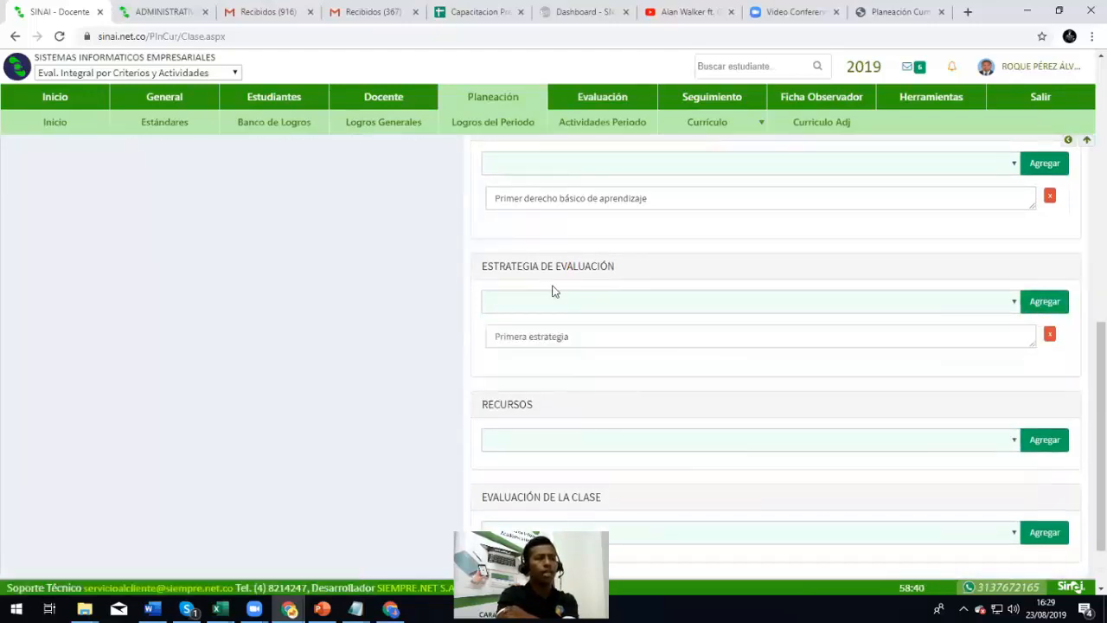
{"action": "left_click", "coordinate": [567, 306]}
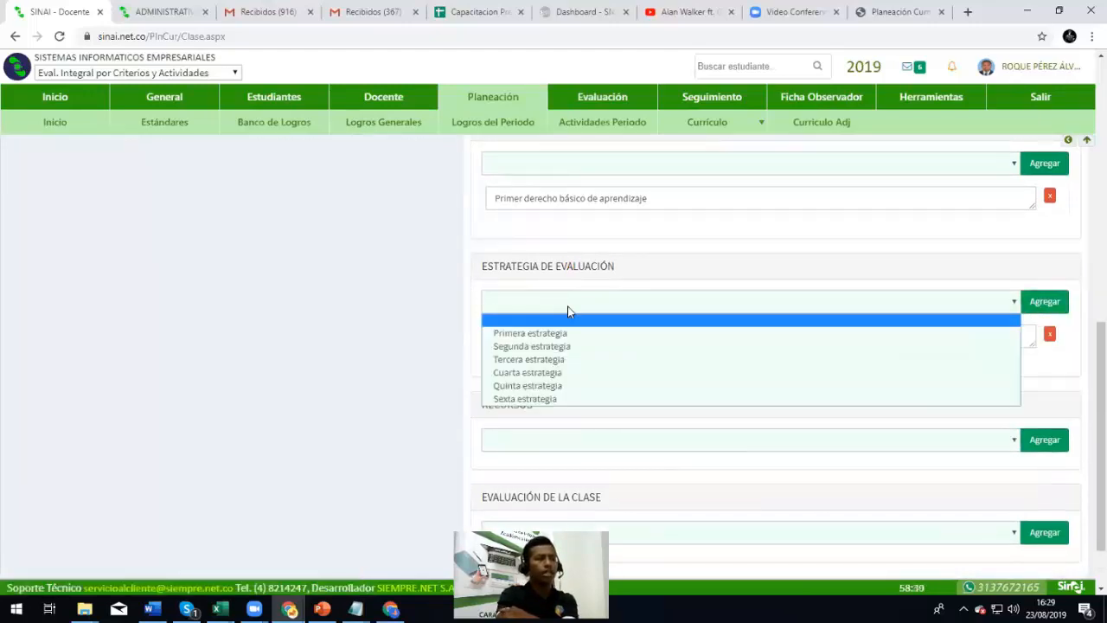
{"action": "left_click", "coordinate": [548, 347]}
{"action": "left_click", "coordinate": [1045, 302]}
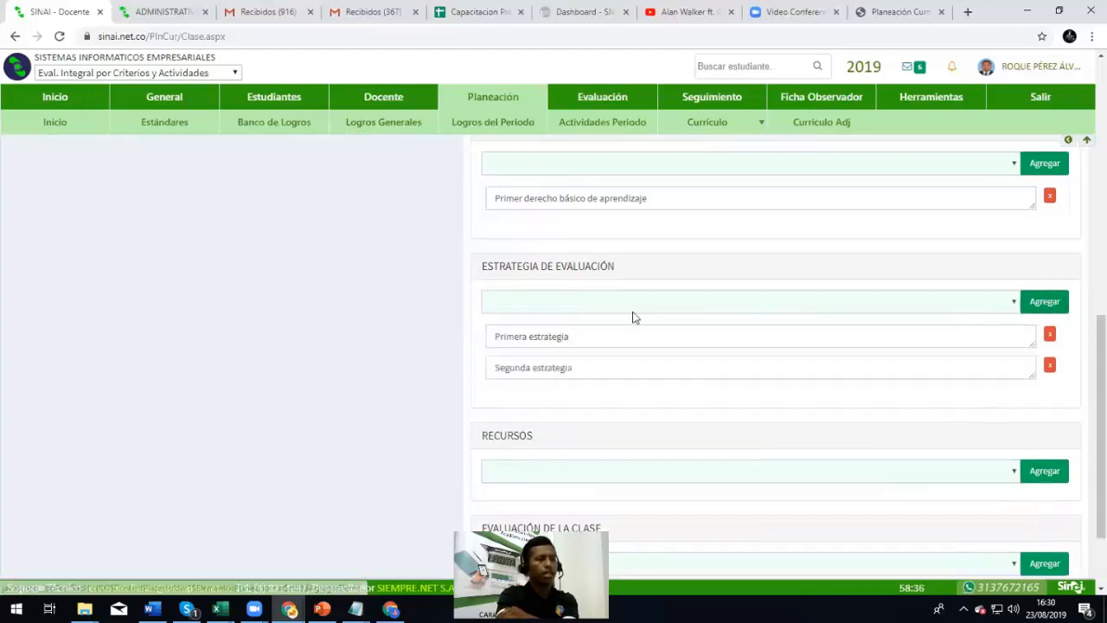
{"action": "left_click", "coordinate": [605, 302]}
{"action": "left_click", "coordinate": [553, 362]}
{"action": "left_click", "coordinate": [1045, 302]}
Add the second basic learning right to the plan
{"action": "scroll", "coordinate": [702, 383], "scroll_direction": "up", "scroll_amount": 2}
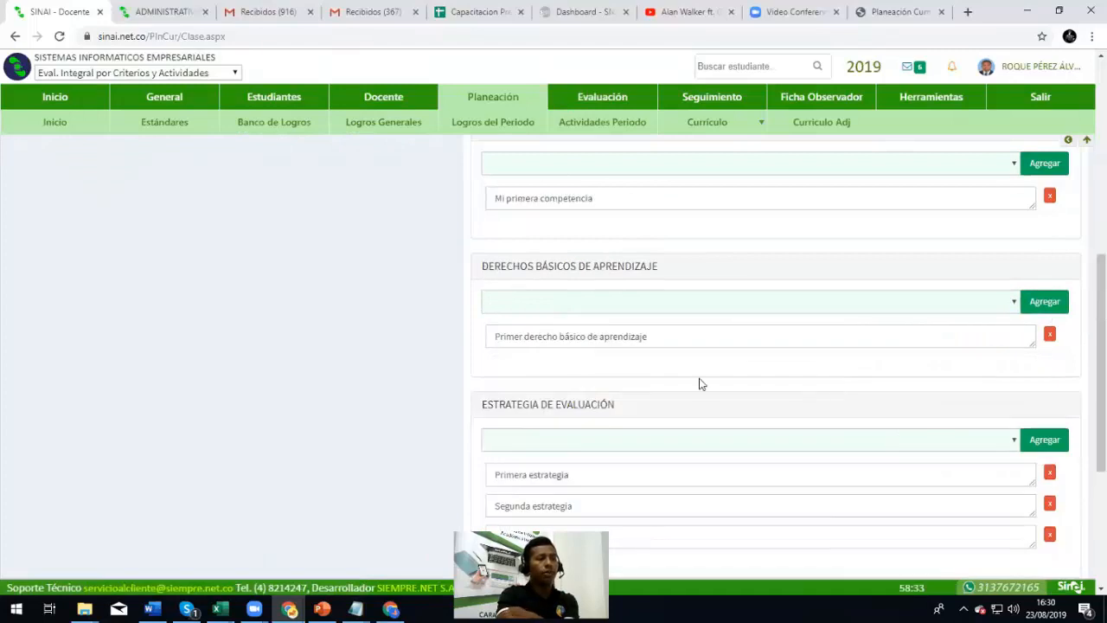
{"action": "left_click", "coordinate": [605, 303]}
{"action": "left_click", "coordinate": [594, 347]}
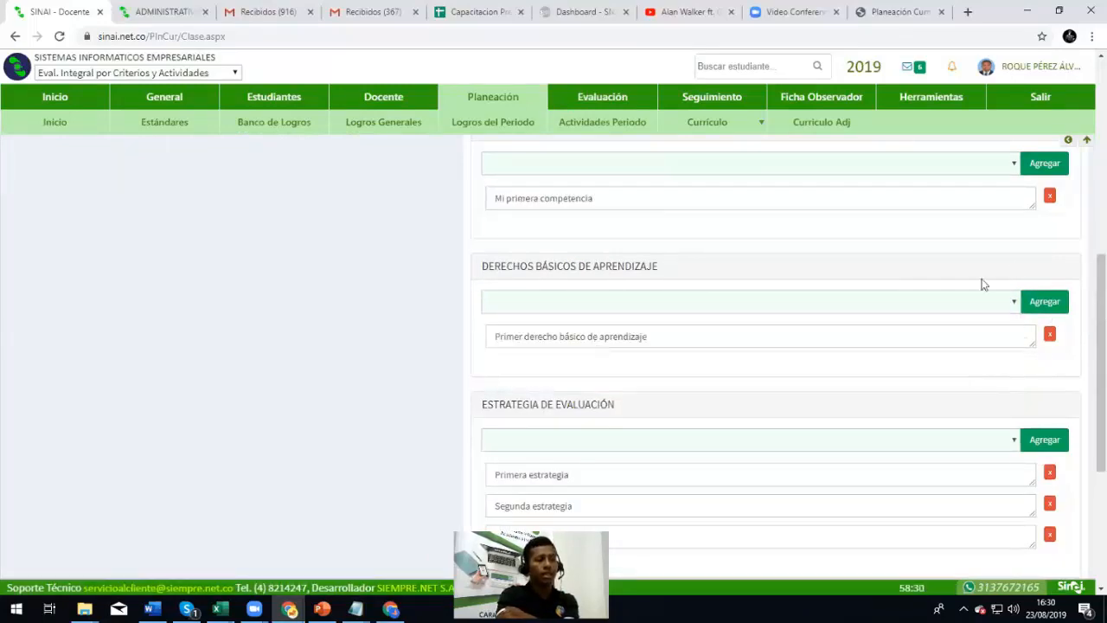
{"action": "left_click", "coordinate": [1043, 302]}
{"action": "scroll", "coordinate": [583, 262], "scroll_direction": "up", "scroll_amount": 5}
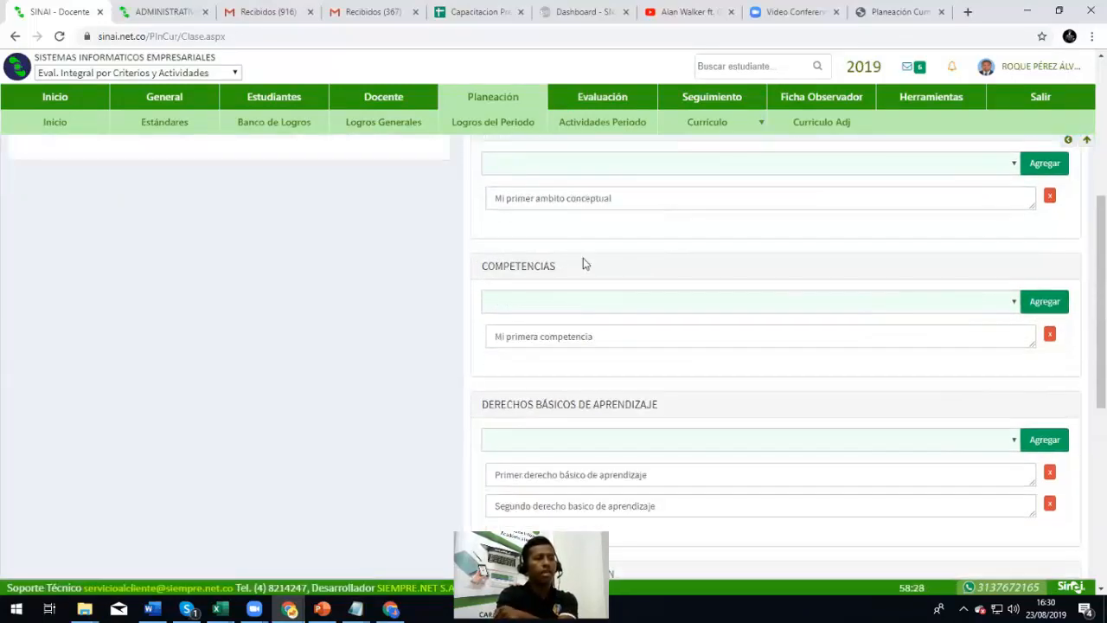
{"action": "scroll", "coordinate": [606, 291], "scroll_direction": "down", "scroll_amount": 10}
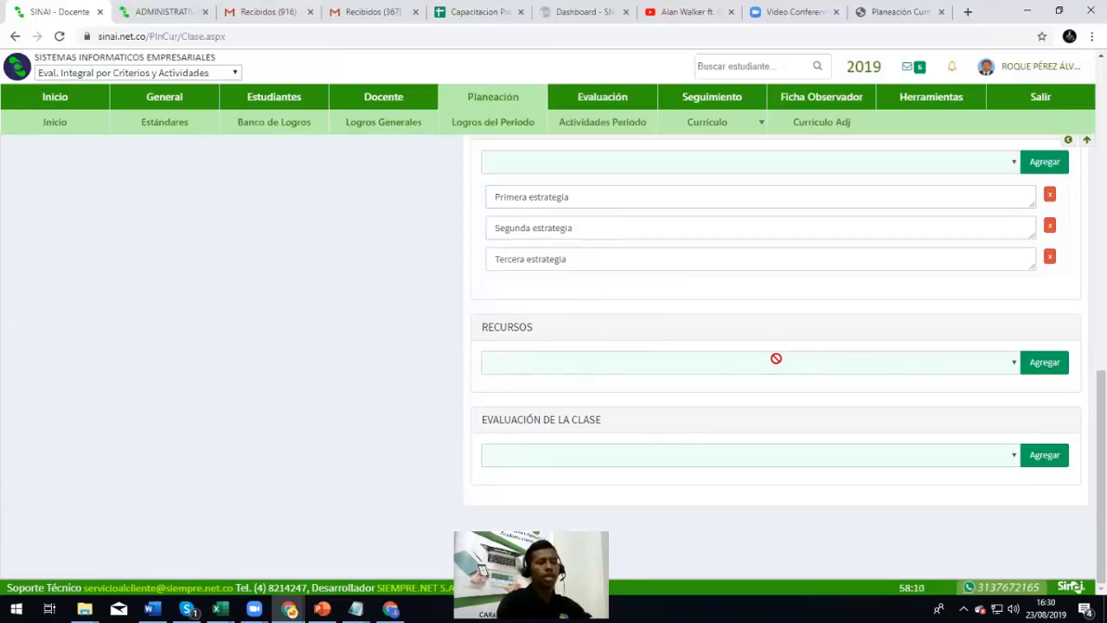
Add resources 'Video Beeam' and 'Portatil'
{"action": "left_click", "coordinate": [1035, 368]}
{"action": "left_click", "coordinate": [542, 393]}
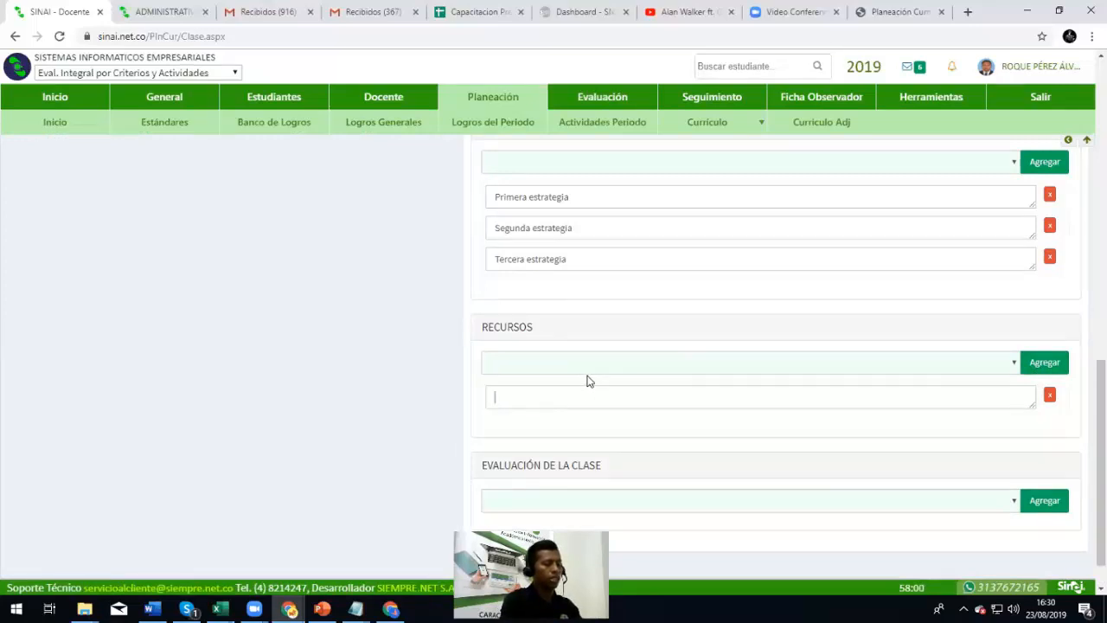
{"action": "type", "text": "Tele"}
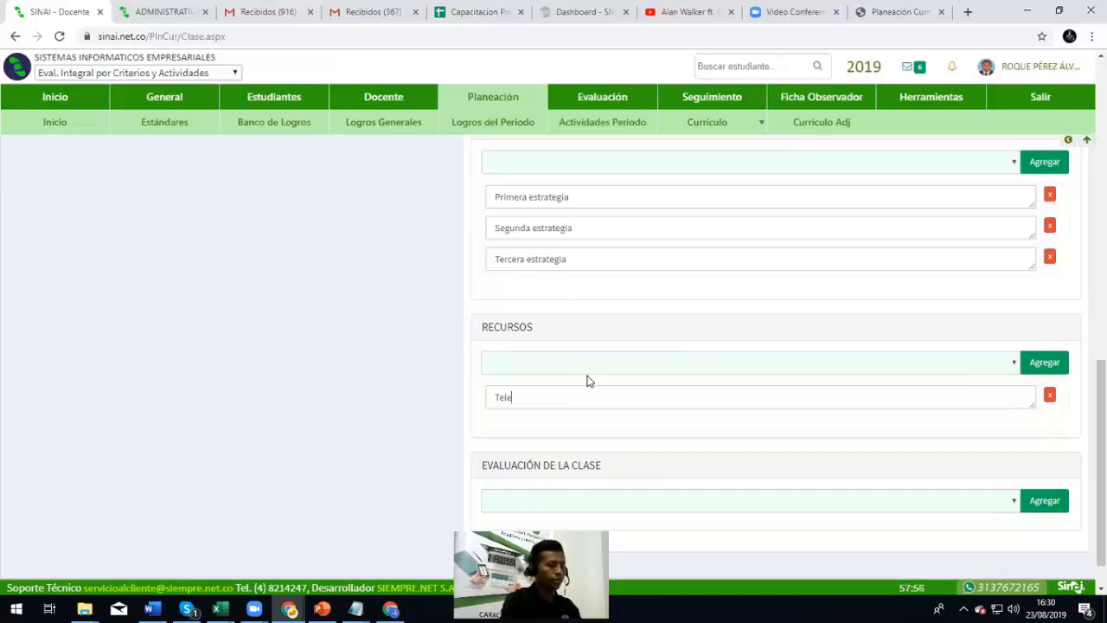
{"action": "key", "text": "BackSpace"}
{"action": "key", "text": "BackSpace"}
{"action": "key", "text": "BackSpace"}
{"action": "key", "text": "BackSpace"}
{"action": "key", "text": "BackSpace"}
{"action": "key", "text": "BackSpace"}
{"action": "key", "text": "BackSpace"}
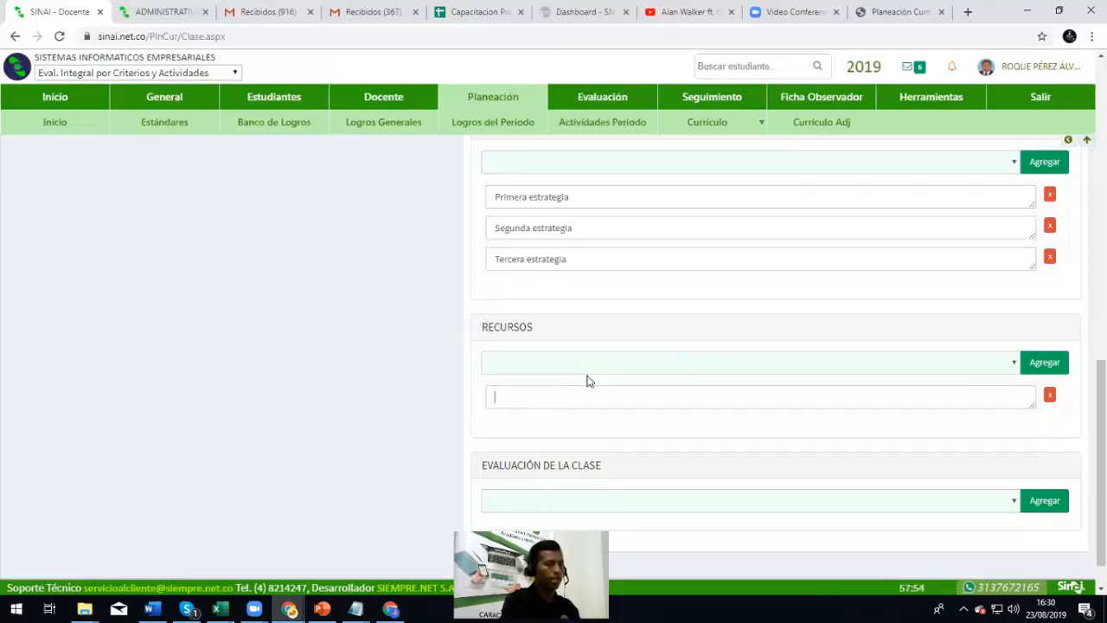
{"action": "type", "text": "Video Beeam"}
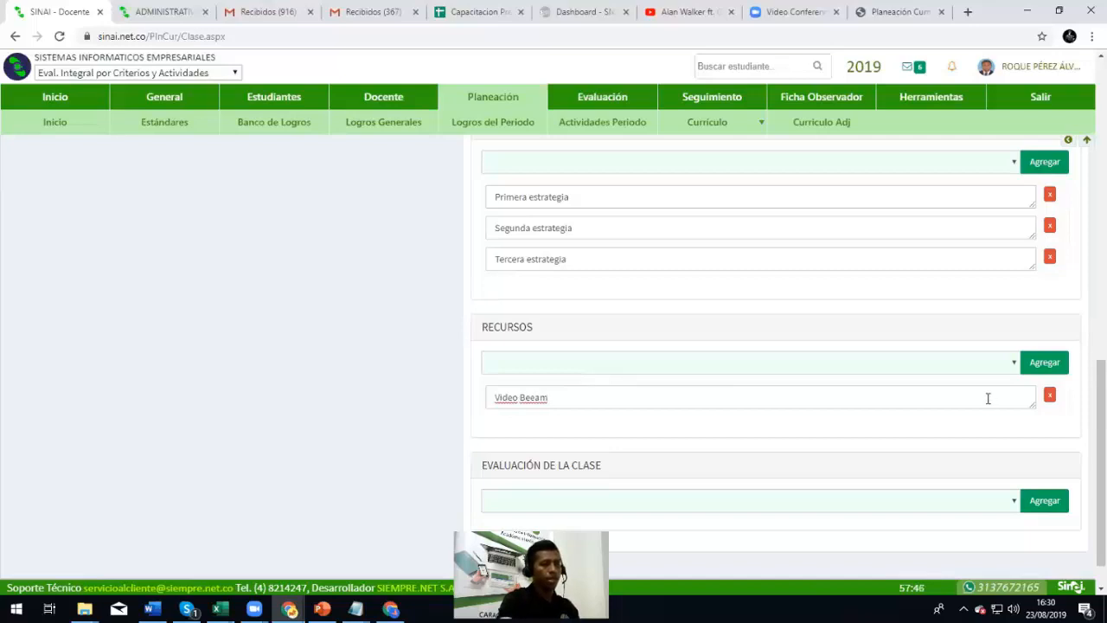
{"action": "left_click", "coordinate": [1029, 368]}
{"action": "left_click", "coordinate": [593, 425]}
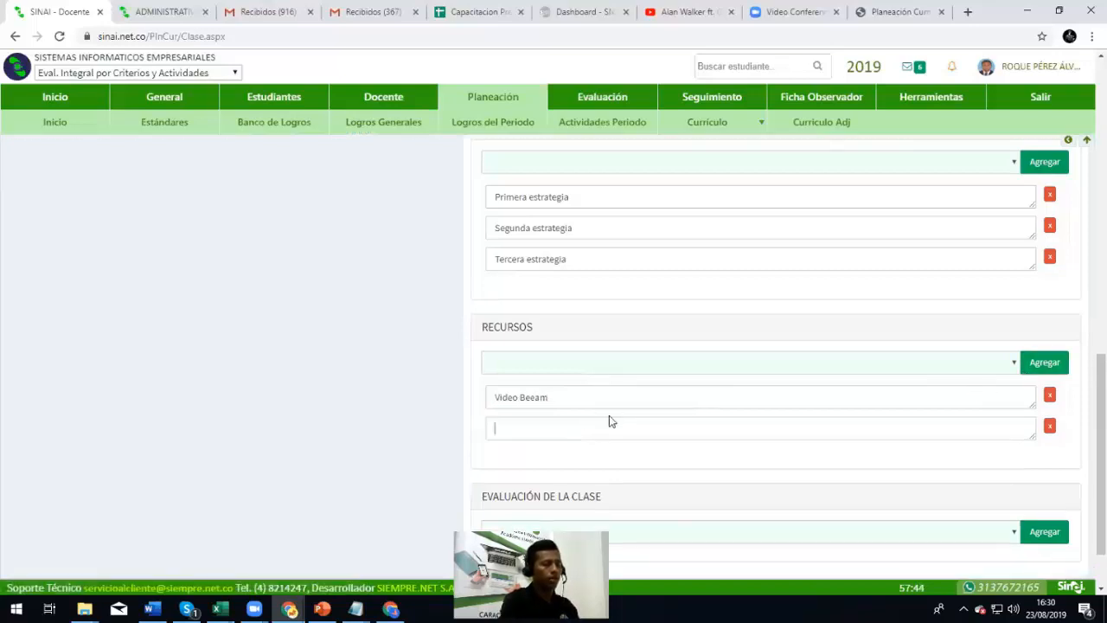
{"action": "type", "text": "Portatil"}
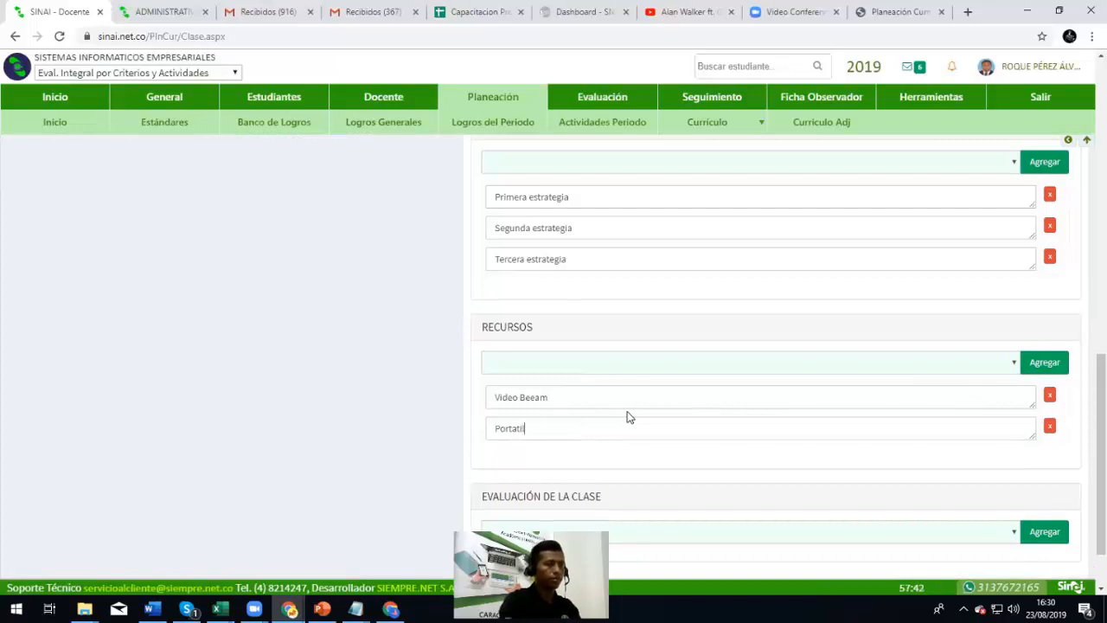
Add resources 'Papel periodico' and 'Marcadores'
{"action": "left_click", "coordinate": [1045, 363]}
{"action": "left_click", "coordinate": [531, 460]}
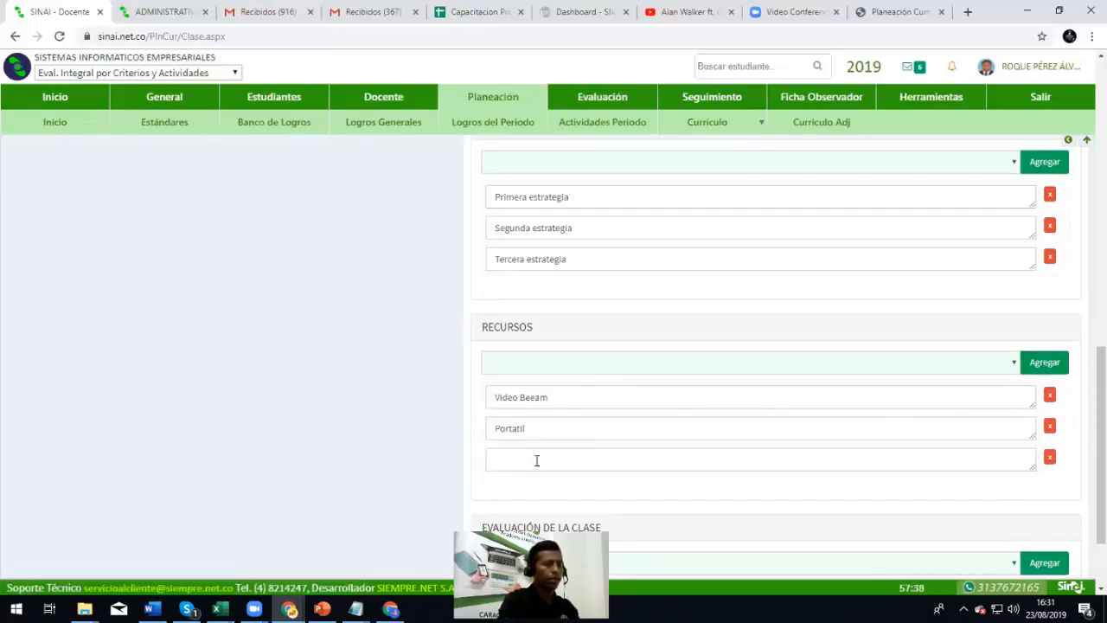
{"action": "type", "text": "Papel periodico"}
{"action": "left_click", "coordinate": [1054, 367]}
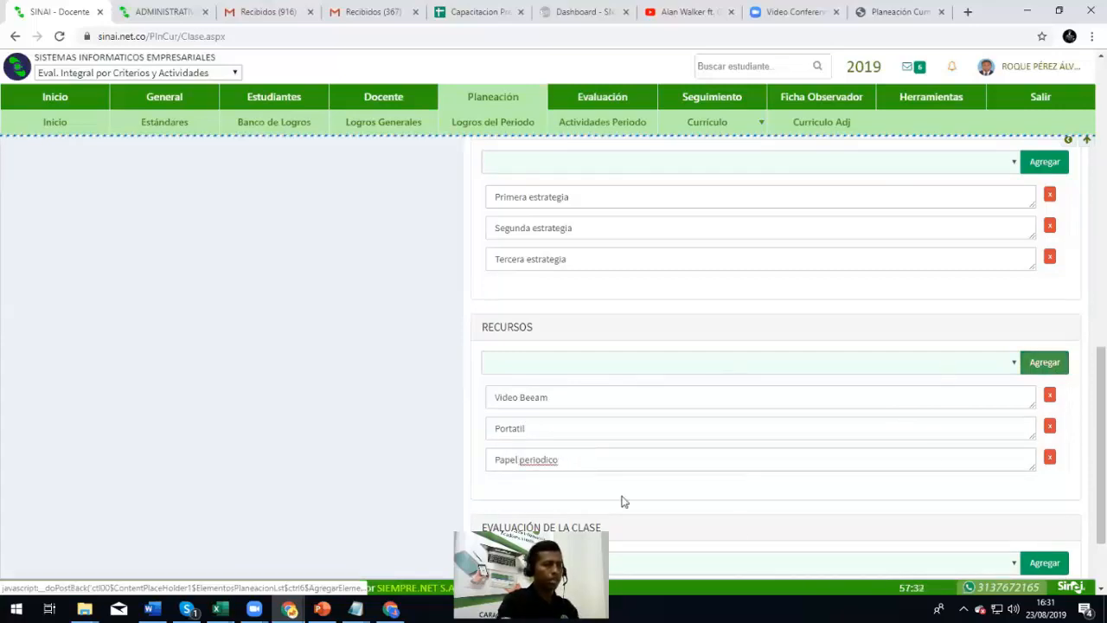
{"action": "type", "text": "Marcadores"}
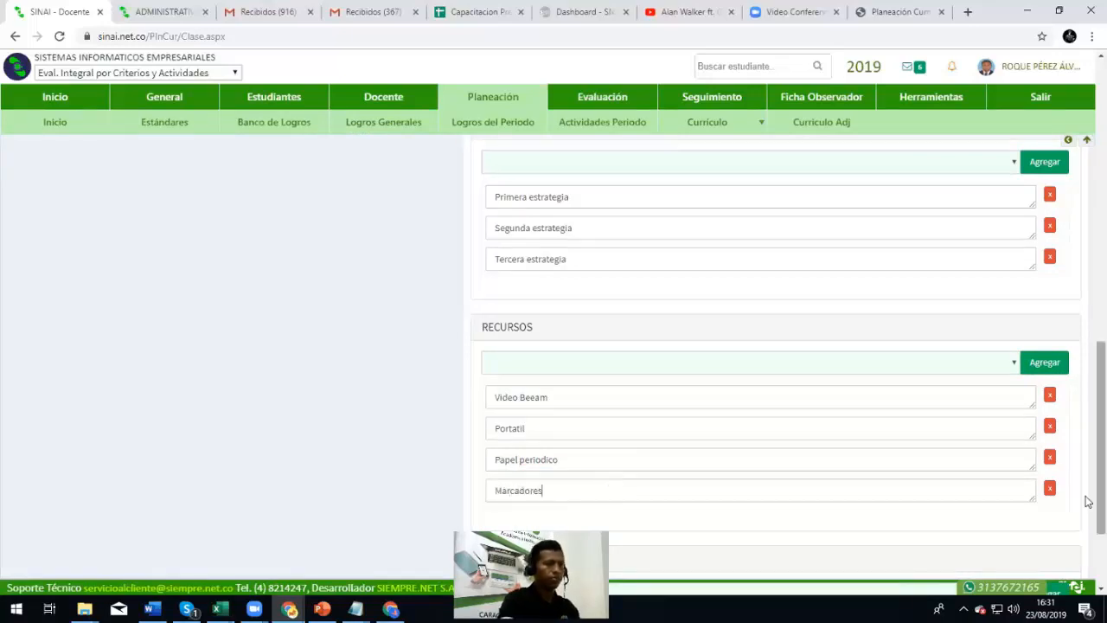
{"action": "scroll", "coordinate": [385, 468], "scroll_direction": "down", "scroll_amount": 1}
{"action": "scroll", "coordinate": [386, 468], "scroll_direction": "down", "scroll_amount": 1}
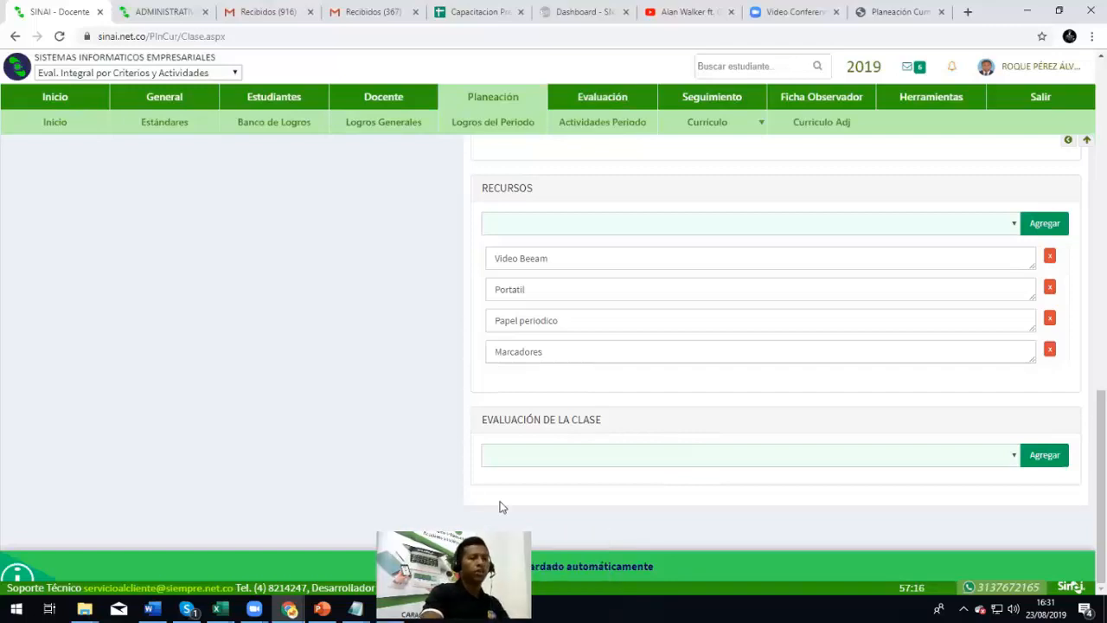
Schedule group 0101 SINAI from 06/08/2019 to 09/08/2019 and add it to the list
{"action": "scroll", "coordinate": [386, 421], "scroll_direction": "up", "scroll_amount": 15}
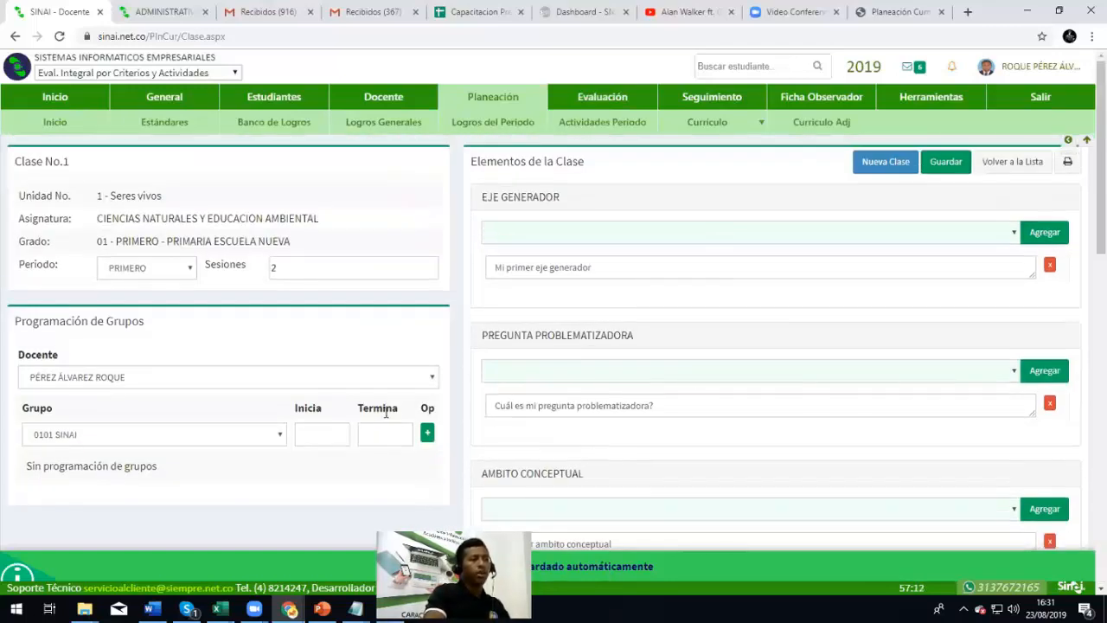
{"action": "left_click", "coordinate": [185, 434]}
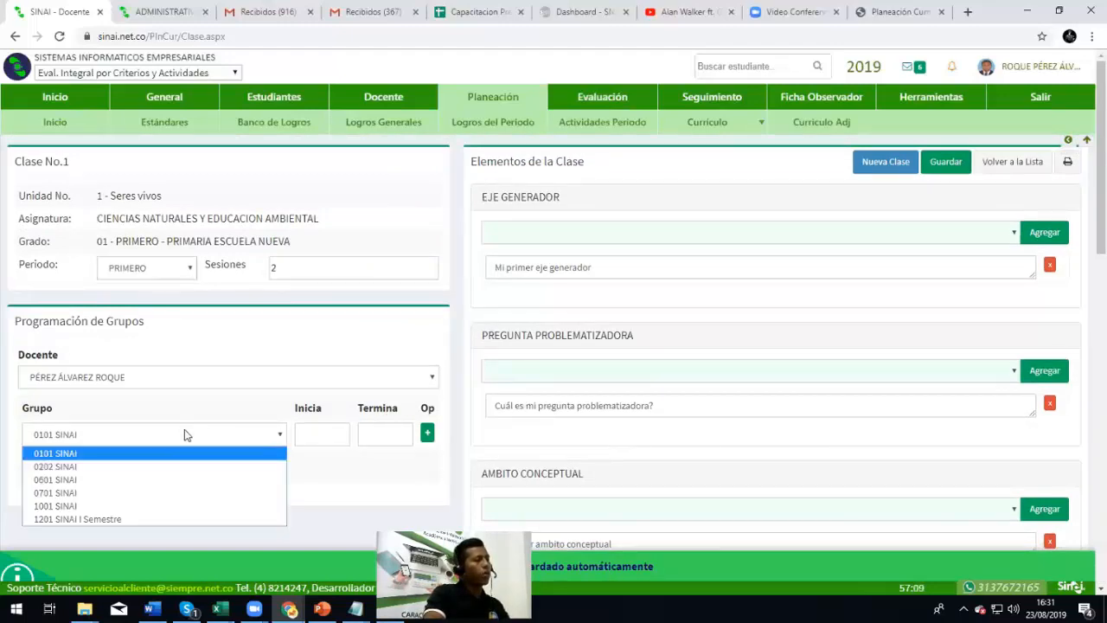
{"action": "left_click", "coordinate": [147, 453]}
{"action": "left_click", "coordinate": [326, 433]}
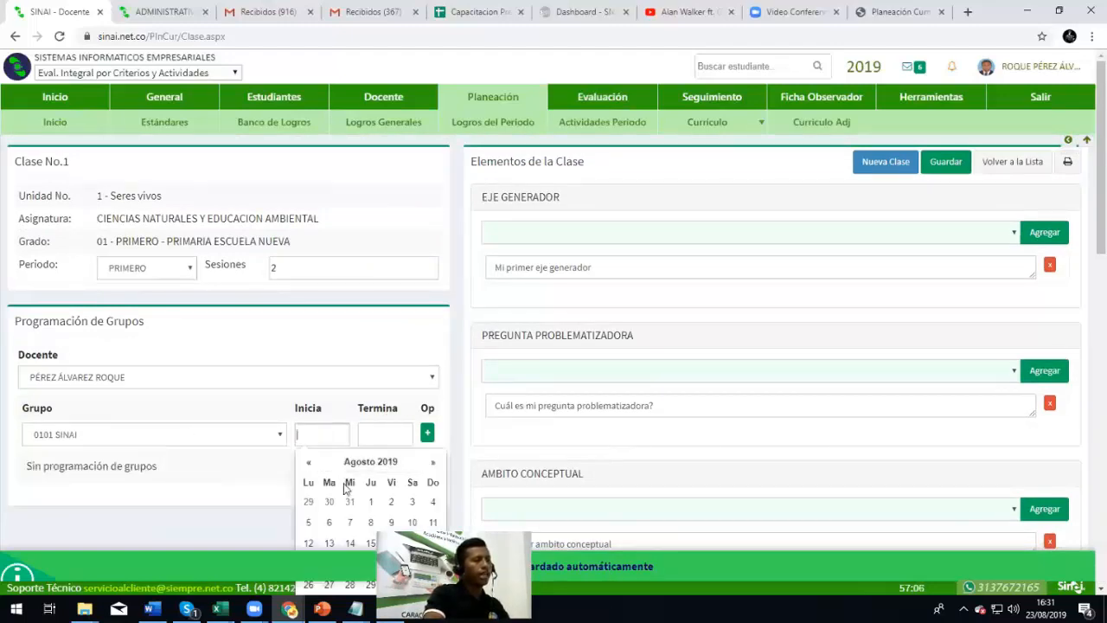
{"action": "scroll", "coordinate": [344, 489], "scroll_direction": "down", "scroll_amount": 2}
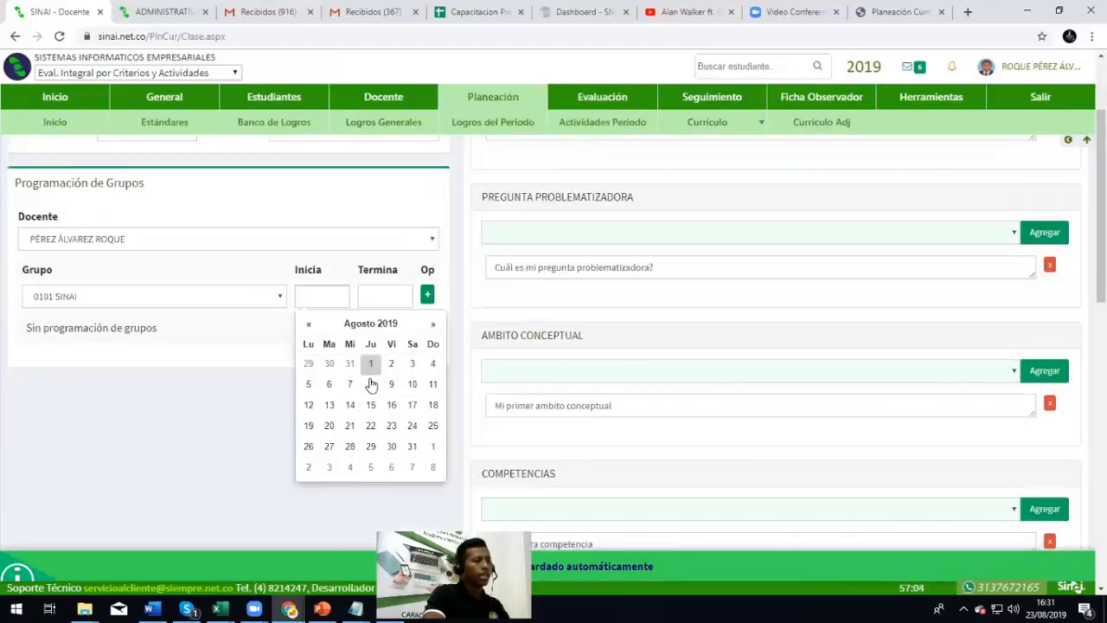
{"action": "left_click", "coordinate": [329, 384]}
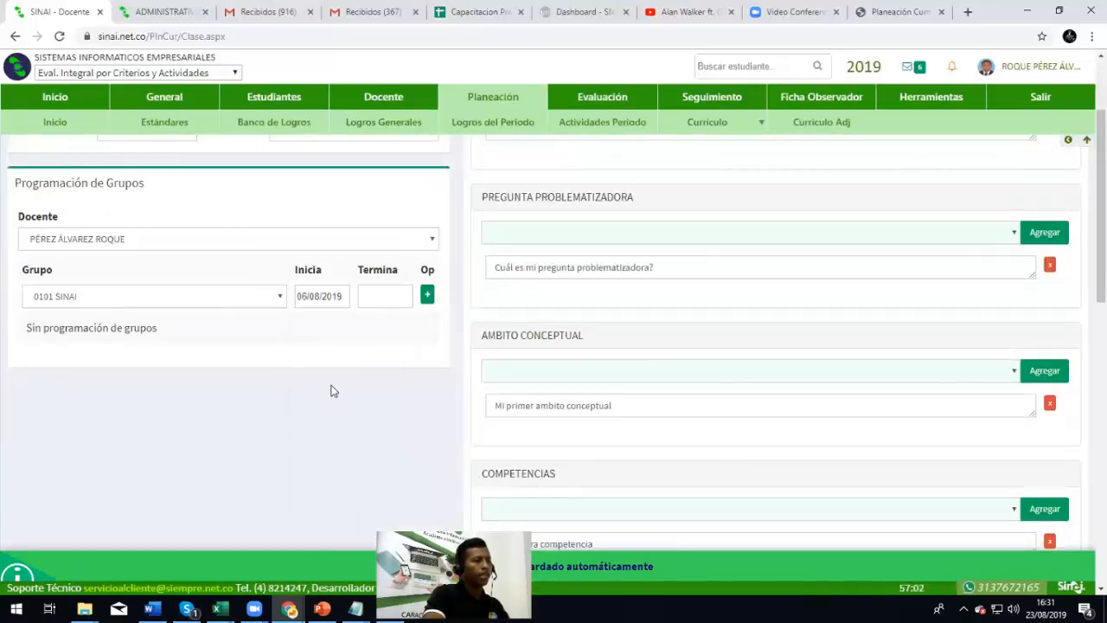
{"action": "left_click", "coordinate": [385, 296]}
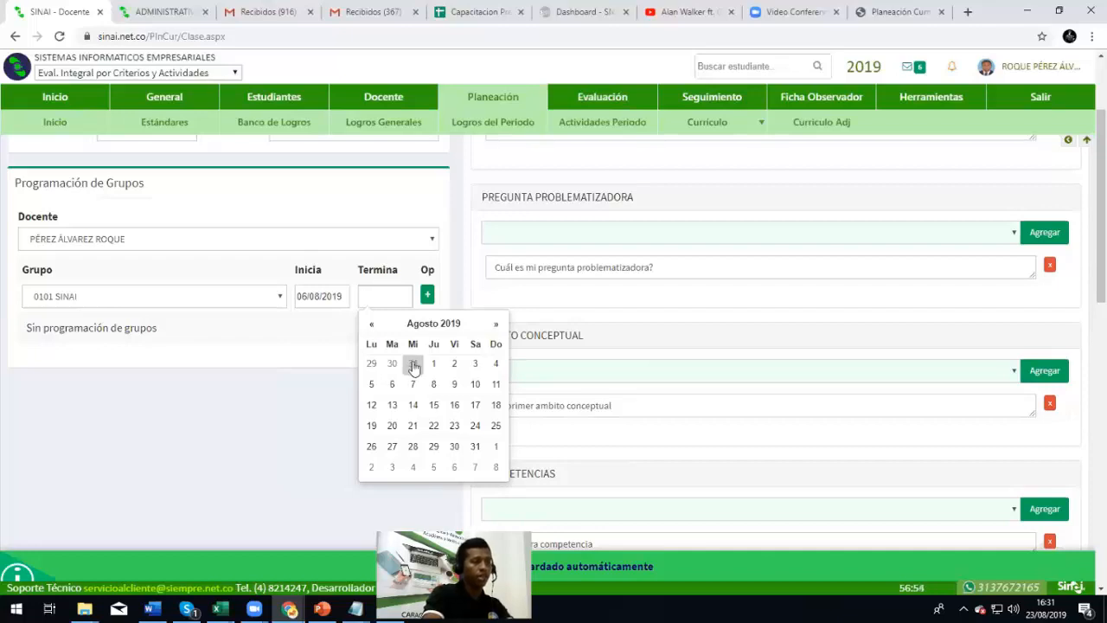
{"action": "left_click", "coordinate": [456, 391]}
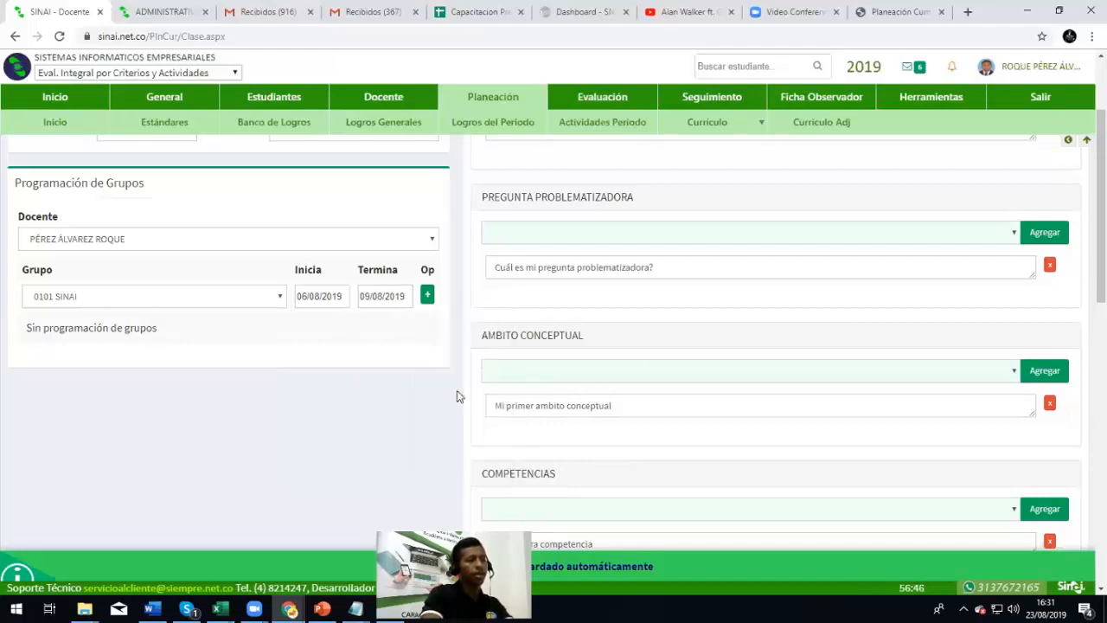
{"action": "left_click", "coordinate": [426, 298]}
{"action": "scroll", "coordinate": [376, 424], "scroll_direction": "up", "scroll_amount": 1}
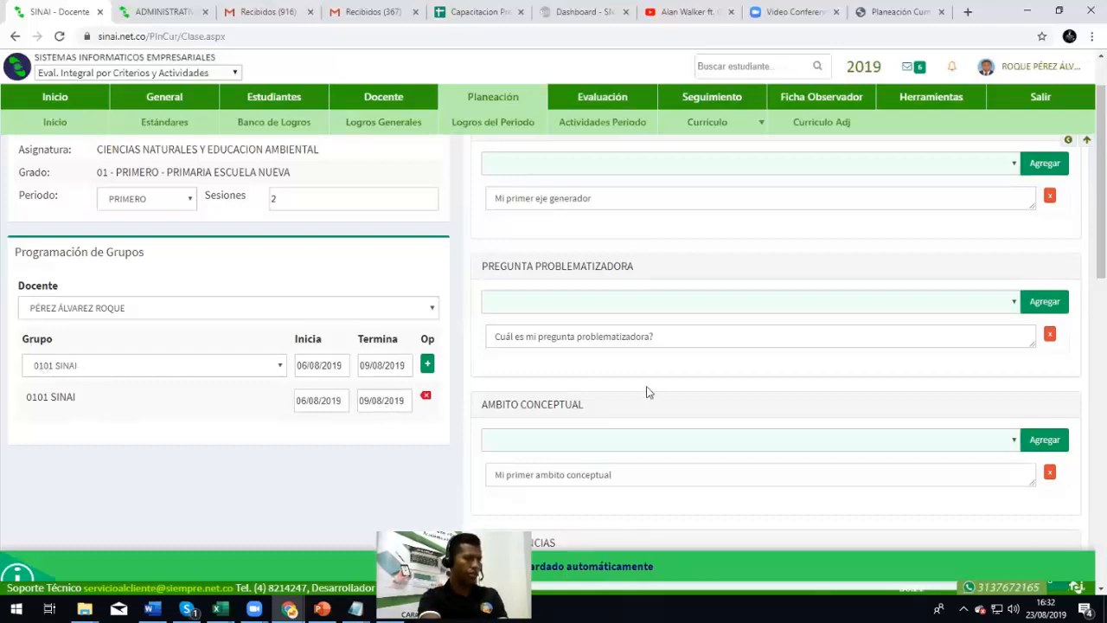
Schedule group 0202 SINAI from 07/08/2019 to 09/08/2019 and add it to the list
{"action": "scroll", "coordinate": [648, 389], "scroll_direction": "up", "scroll_amount": 2}
{"action": "scroll", "coordinate": [708, 292], "scroll_direction": "down", "scroll_amount": 2}
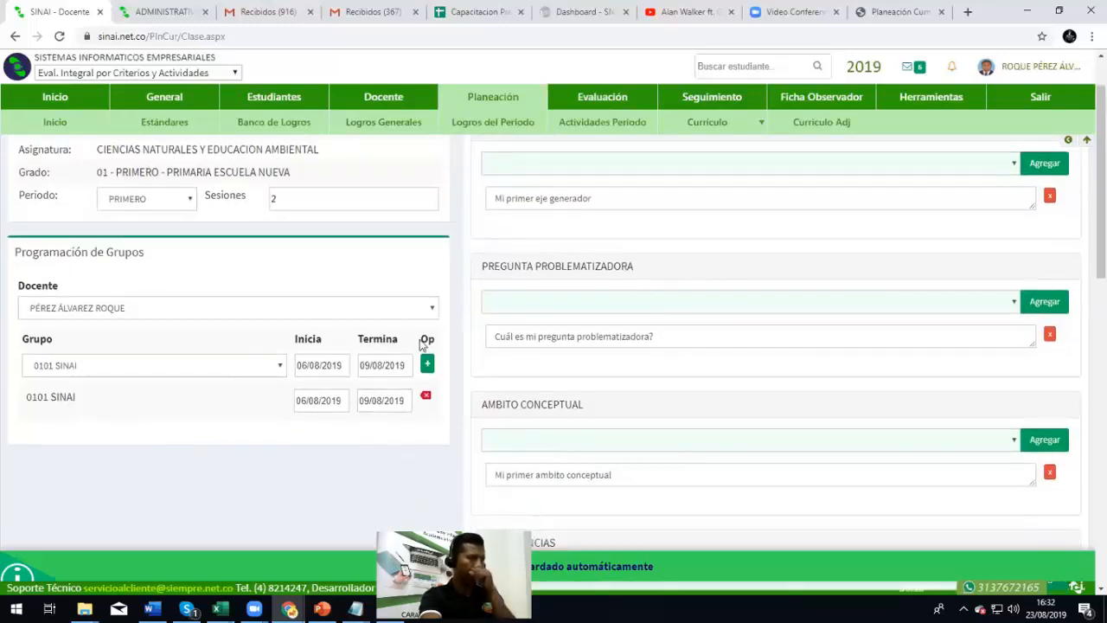
{"action": "left_click", "coordinate": [151, 370]}
{"action": "left_click", "coordinate": [136, 399]}
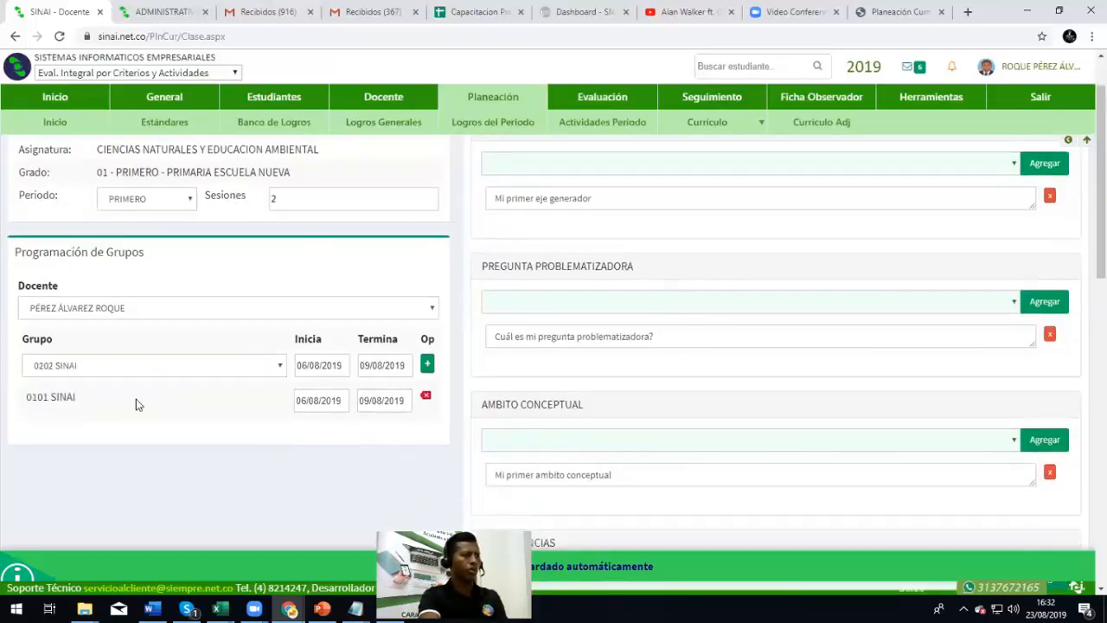
{"action": "left_click", "coordinate": [328, 365]}
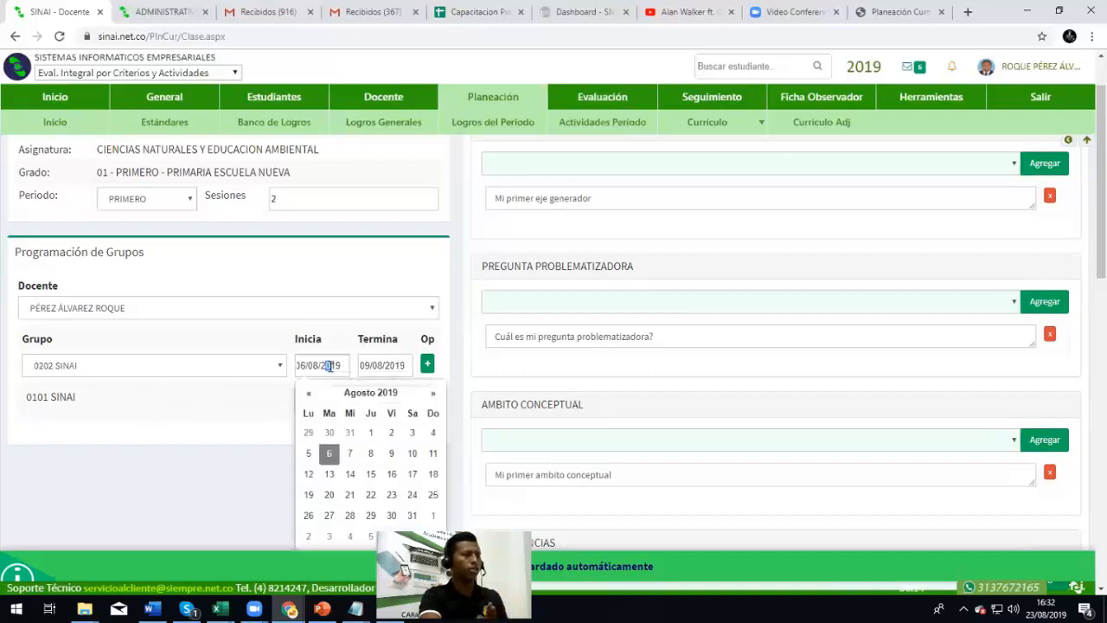
{"action": "left_click", "coordinate": [351, 456]}
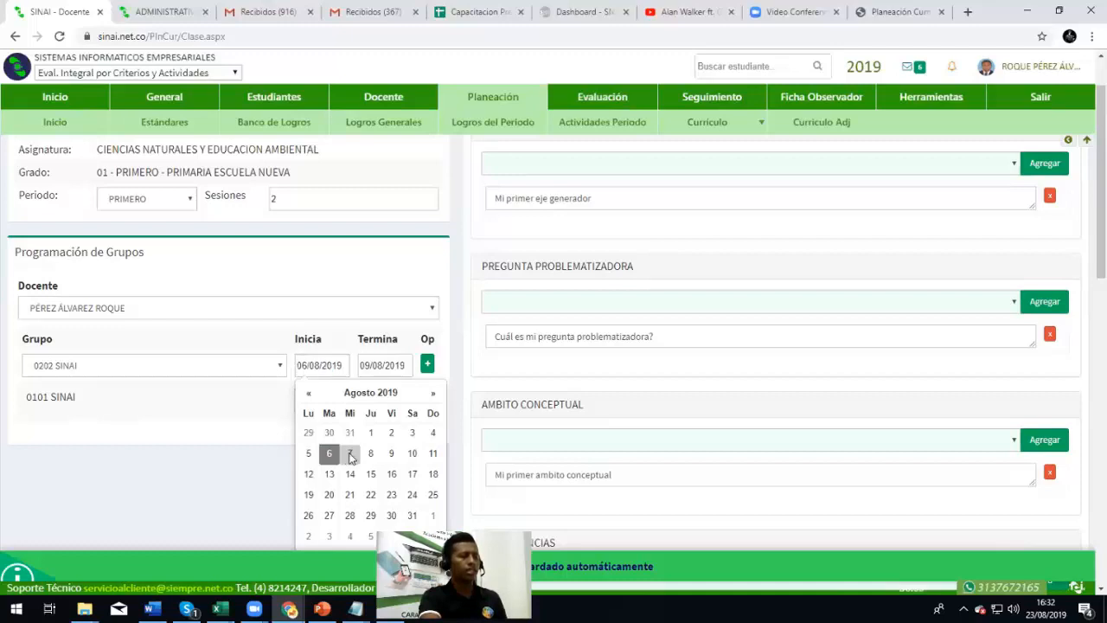
{"action": "left_click", "coordinate": [387, 367]}
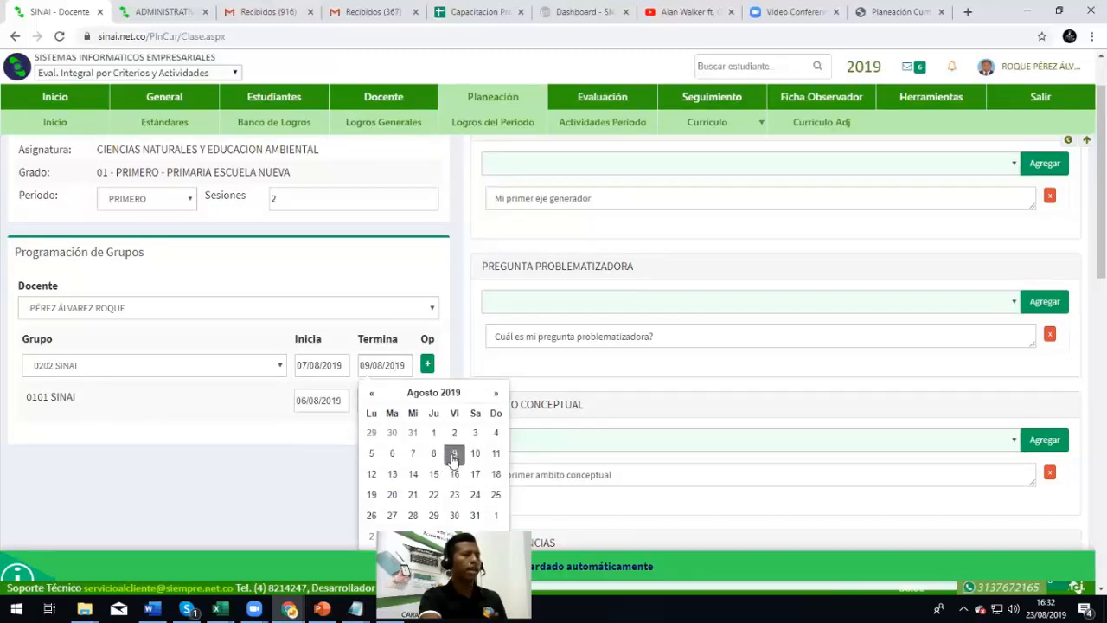
{"action": "left_click", "coordinate": [453, 455]}
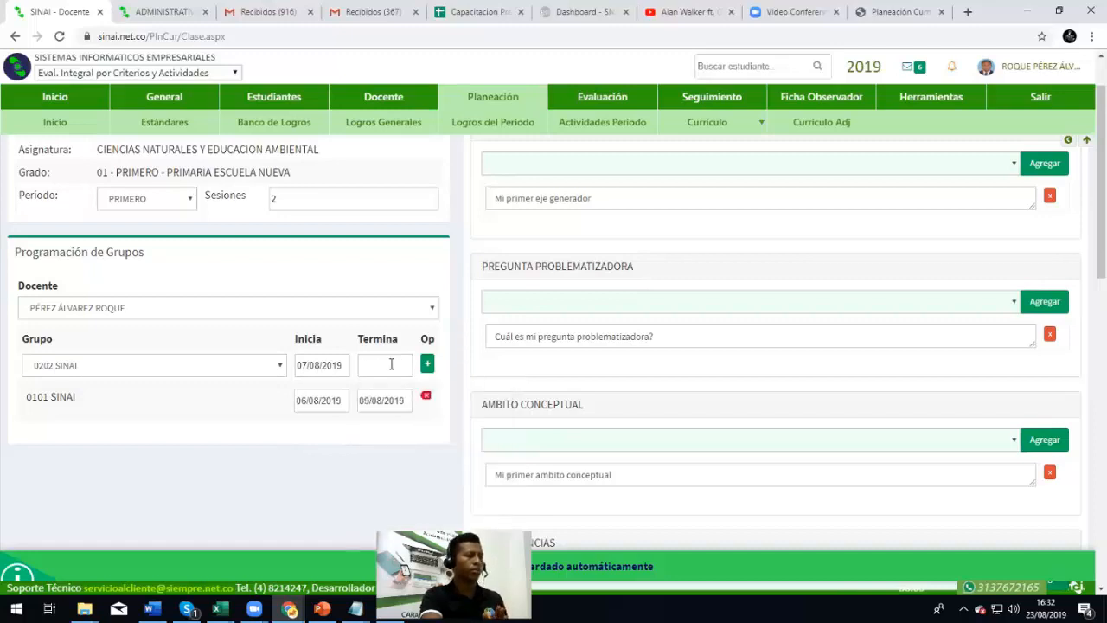
{"action": "left_click", "coordinate": [391, 364]}
{"action": "left_click", "coordinate": [454, 453]}
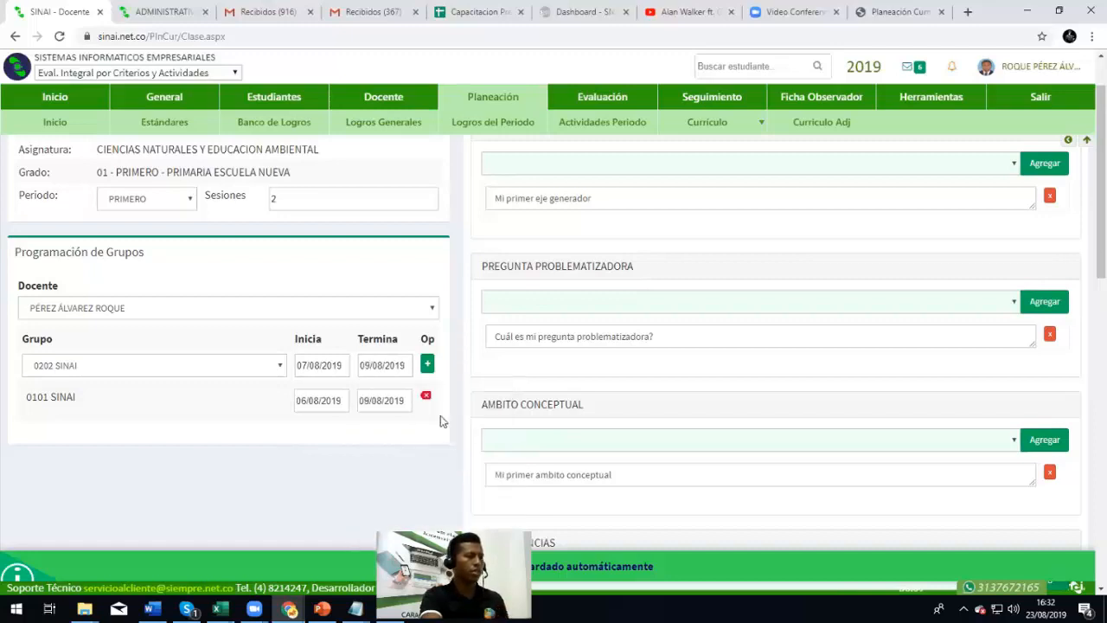
{"action": "left_click", "coordinate": [428, 365]}
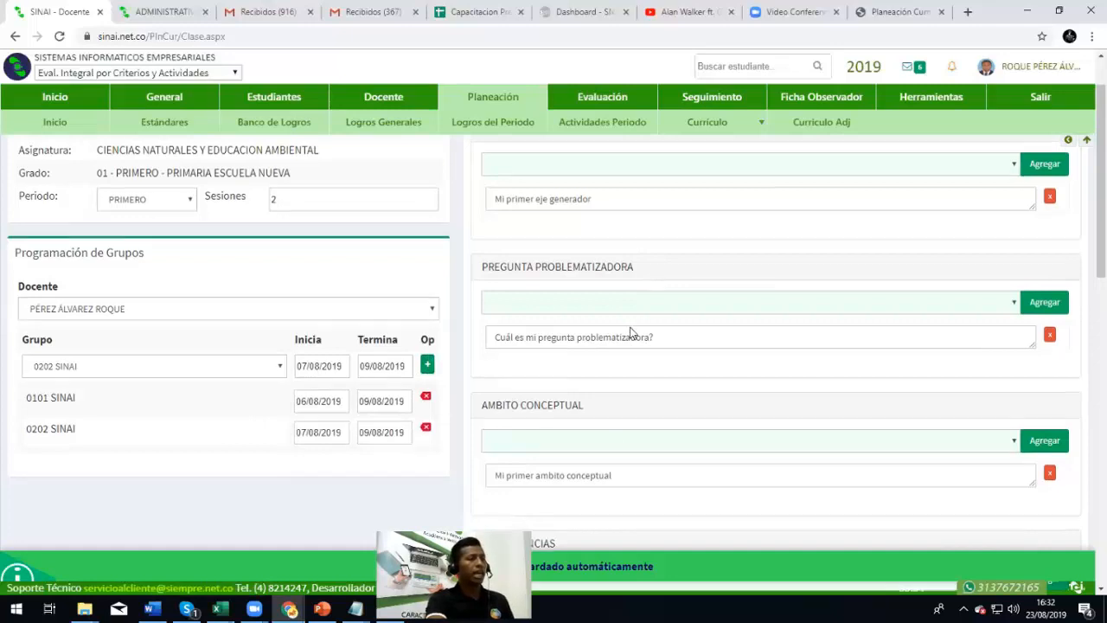
{"action": "scroll", "coordinate": [630, 334], "scroll_direction": "up", "scroll_amount": 1}
{"action": "scroll", "coordinate": [314, 363], "scroll_direction": "down", "scroll_amount": 4}
{"action": "scroll", "coordinate": [69, 391], "scroll_direction": "up", "scroll_amount": 3}
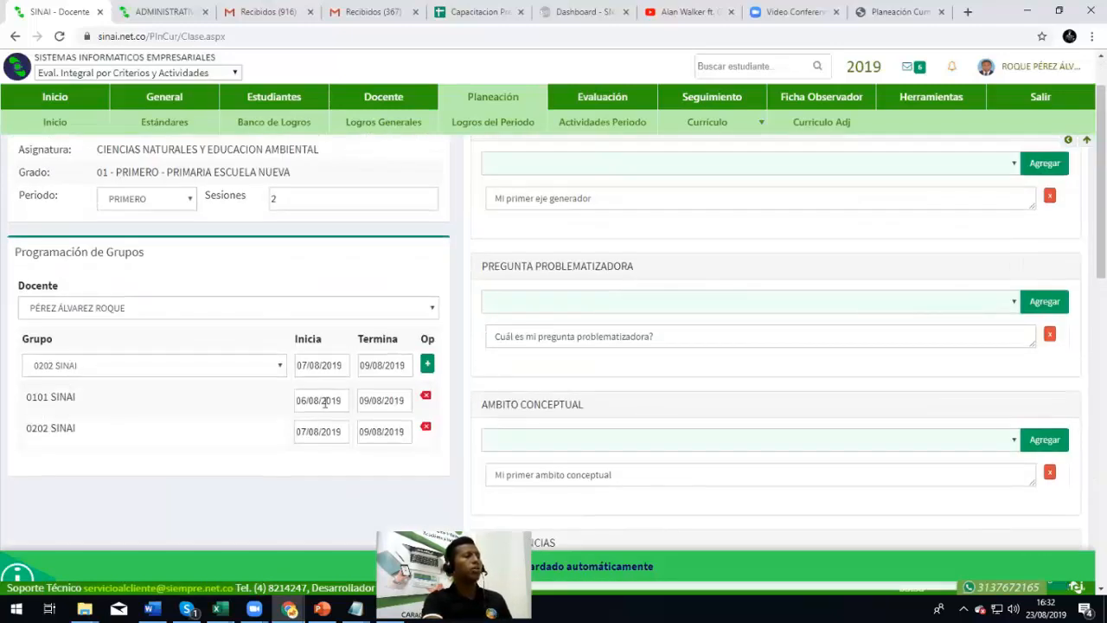
{"action": "scroll", "coordinate": [251, 398], "scroll_direction": "up", "scroll_amount": 1}
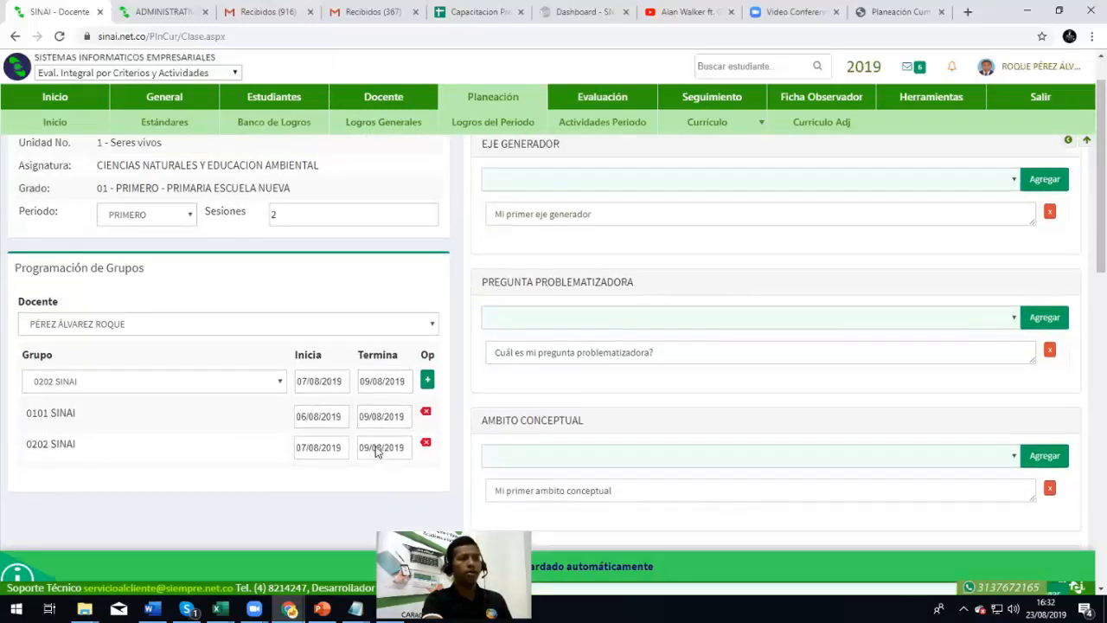
Save the class plan and view Clase No. 1's printable report
{"action": "left_click", "coordinate": [945, 164]}
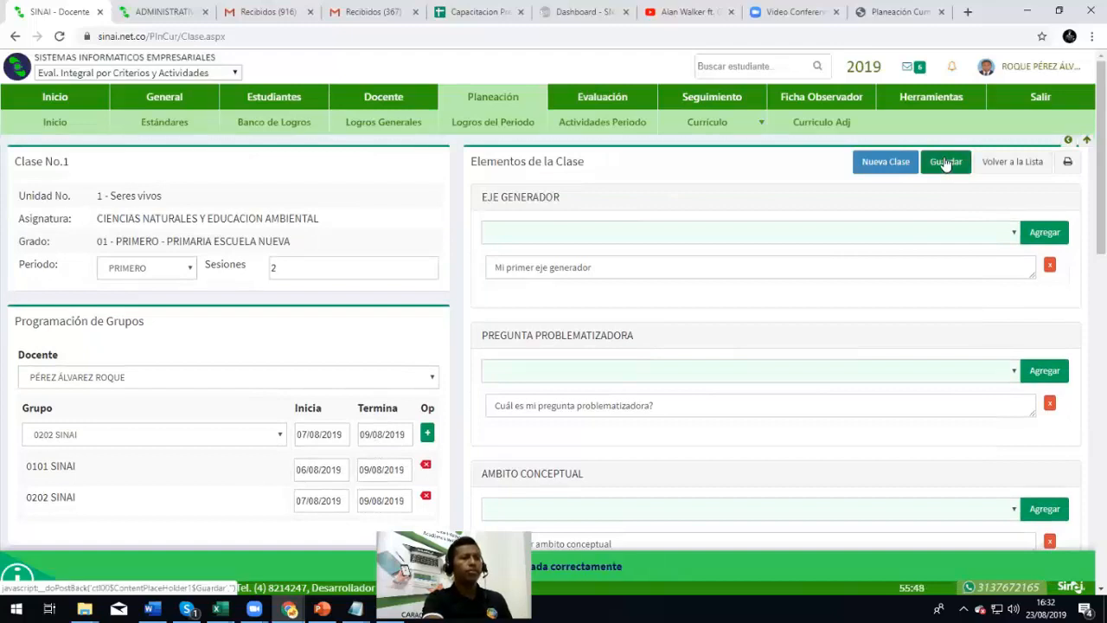
{"action": "left_click", "coordinate": [1068, 166]}
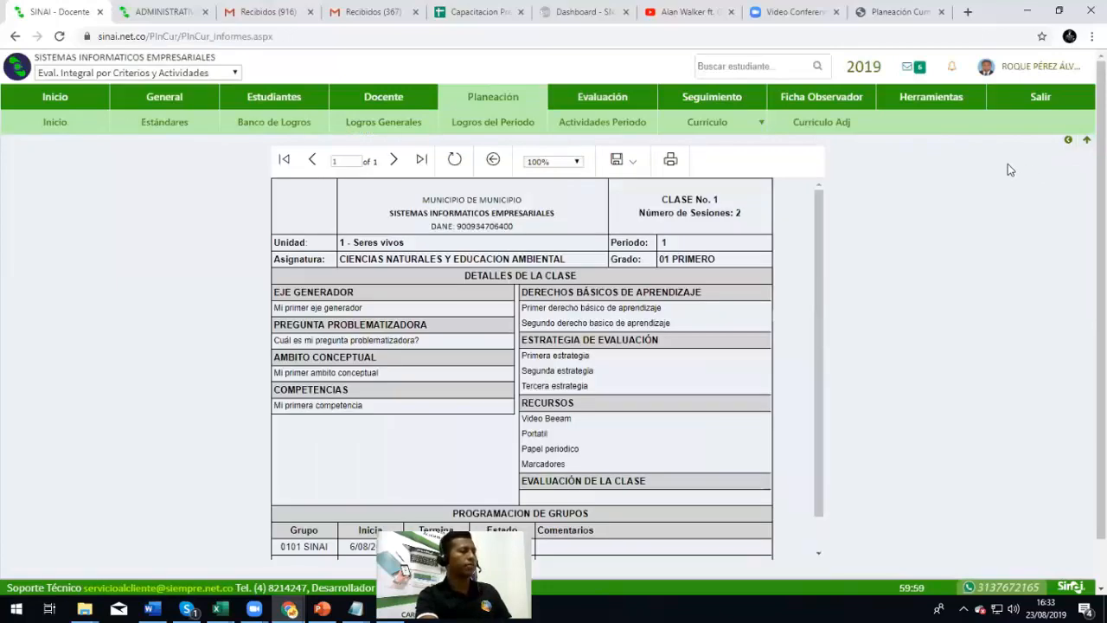
{"action": "scroll", "coordinate": [711, 383], "scroll_direction": "down", "scroll_amount": 1}
{"action": "scroll", "coordinate": [712, 383], "scroll_direction": "up", "scroll_amount": 1}
Export the class report as PDF and open the downloaded PlnCur_Clase.pdf
{"action": "left_click", "coordinate": [619, 161]}
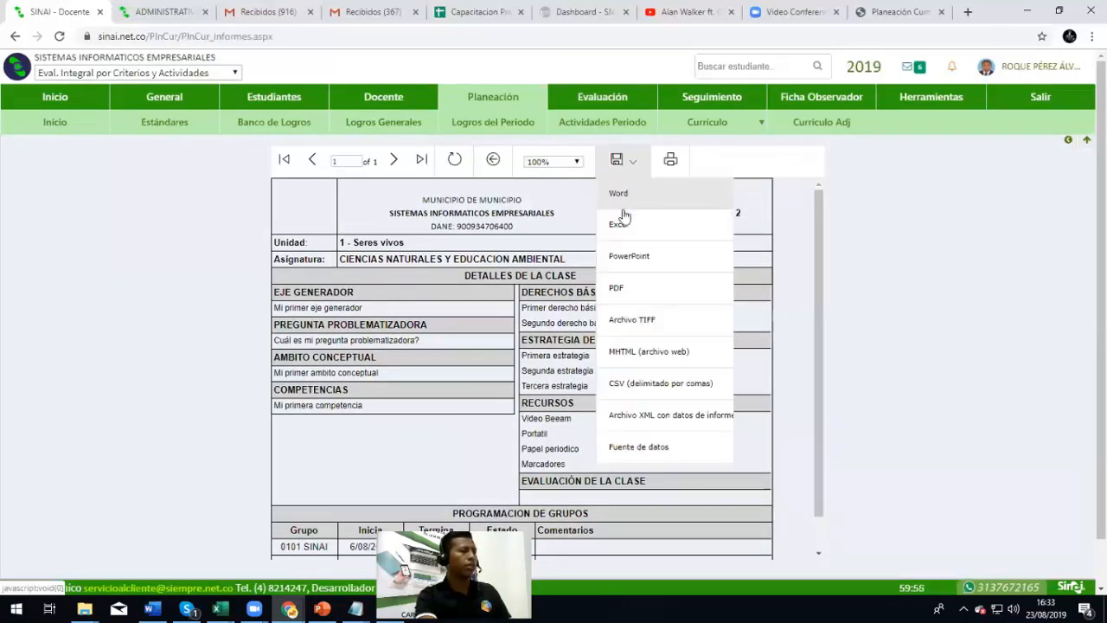
{"action": "left_click", "coordinate": [617, 289]}
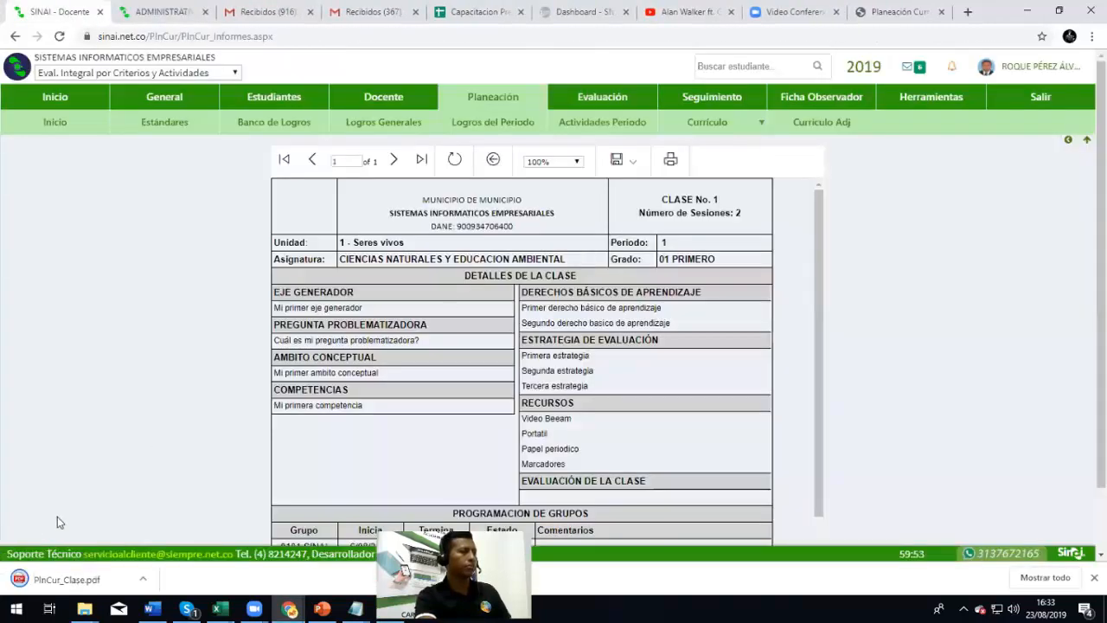
{"action": "left_click", "coordinate": [45, 583]}
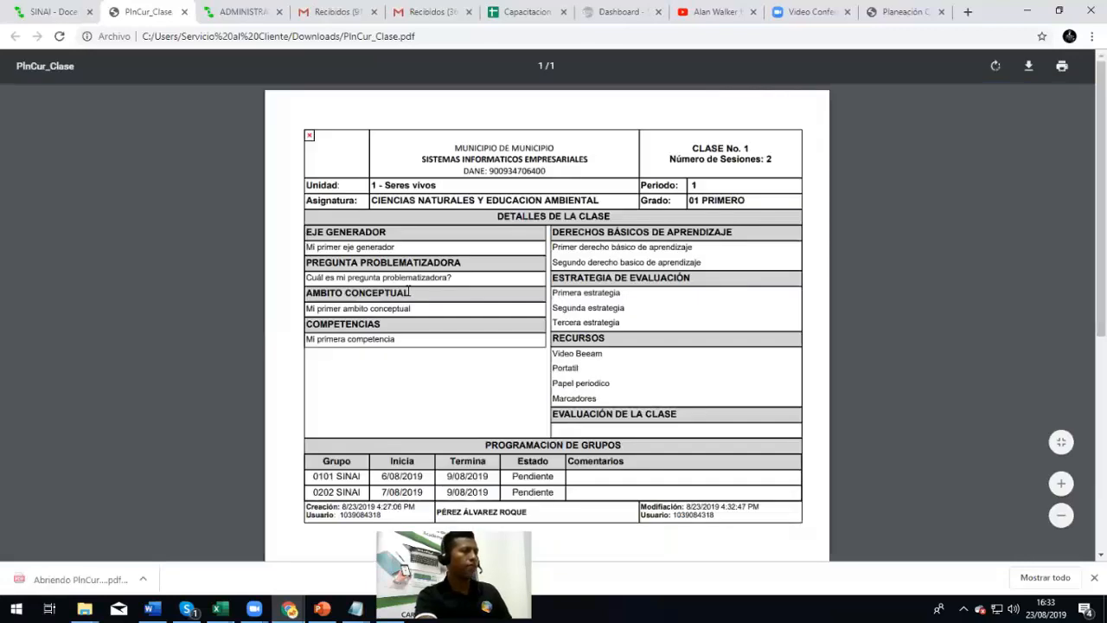
Review the PDF's DETALLES DE LA CLASE section, the EVALUACIÓN part and the resources list
{"action": "scroll", "coordinate": [409, 305], "scroll_direction": "down", "scroll_amount": 3}
{"action": "scroll", "coordinate": [423, 348], "scroll_direction": "up", "scroll_amount": 2}
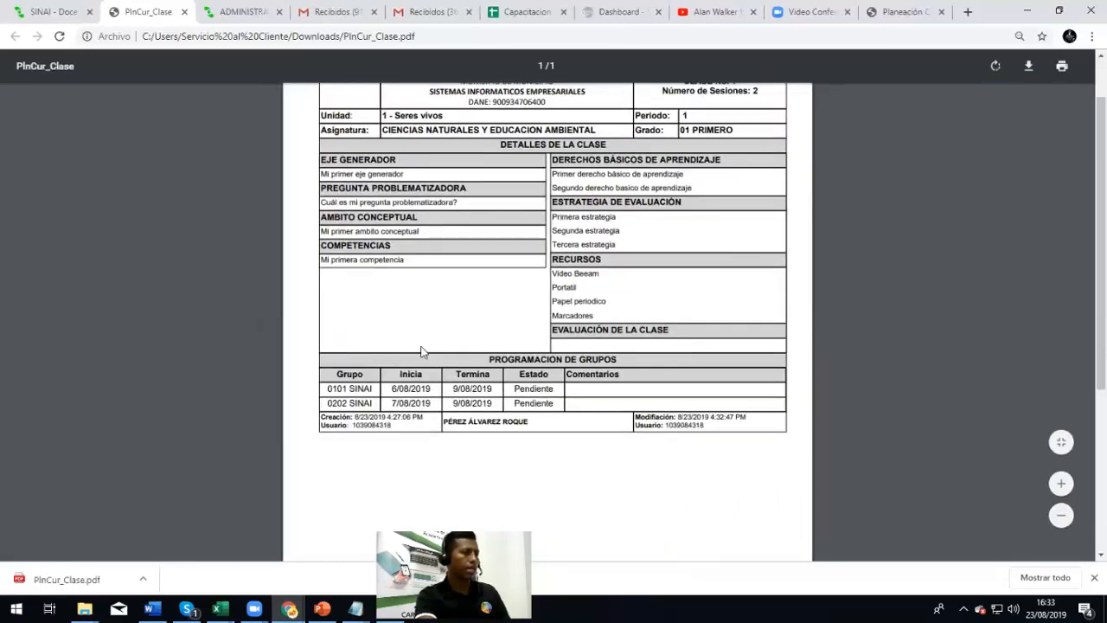
{"action": "scroll", "coordinate": [424, 349], "scroll_direction": "up", "scroll_amount": 1}
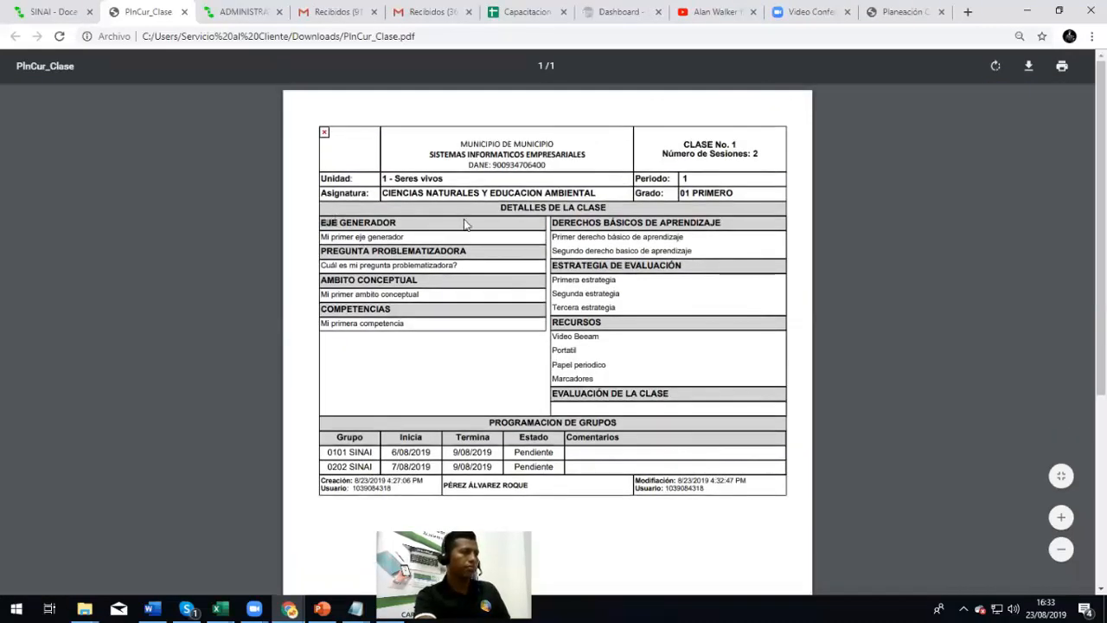
{"action": "left_click_drag", "start_coordinate": [501, 207], "coordinate": [617, 211]}
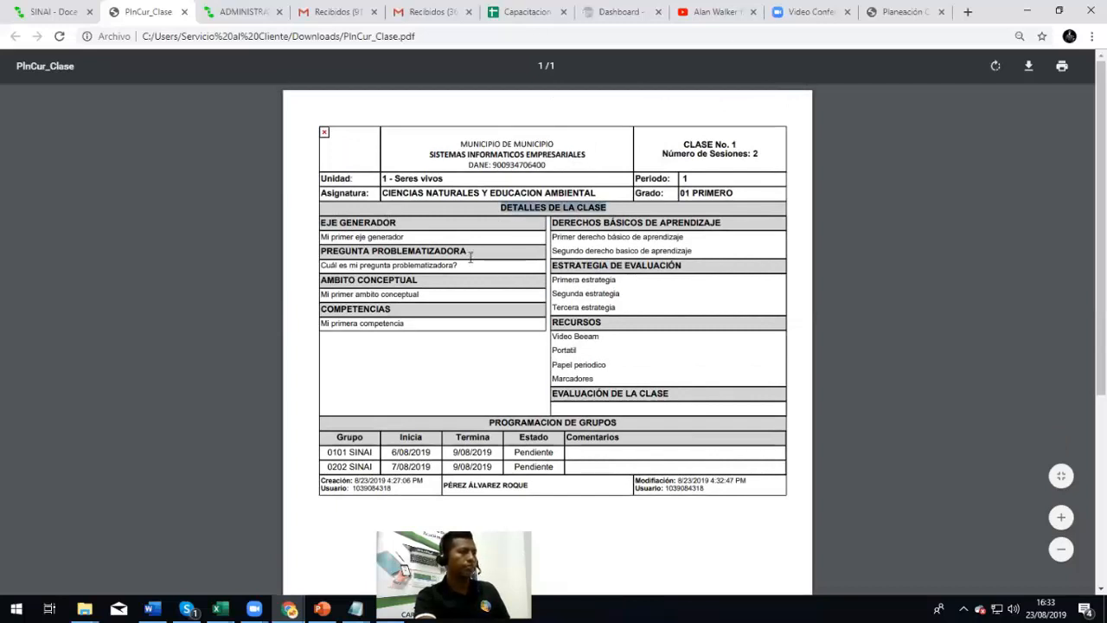
{"action": "left_click", "coordinate": [415, 181]}
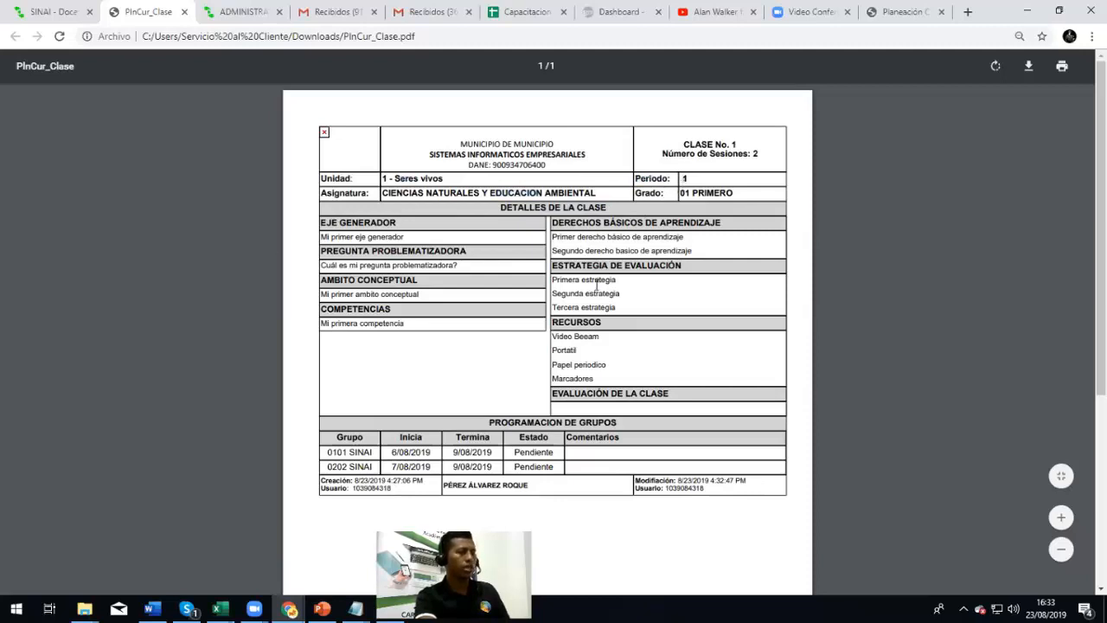
{"action": "scroll", "coordinate": [596, 285], "scroll_direction": "down", "scroll_amount": 1}
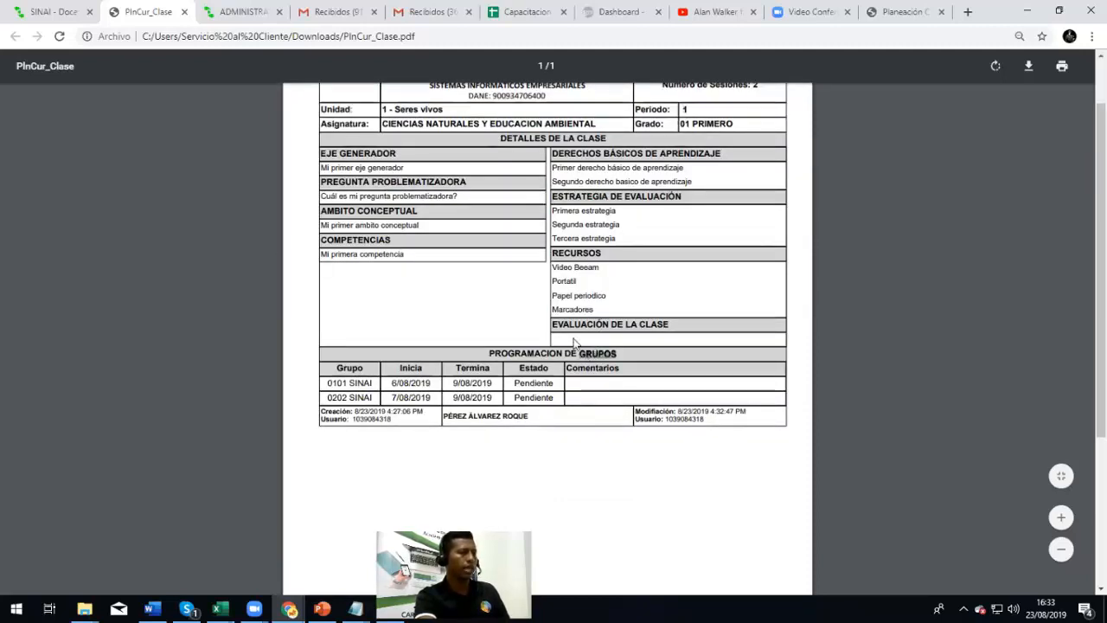
{"action": "double_click", "coordinate": [592, 318]}
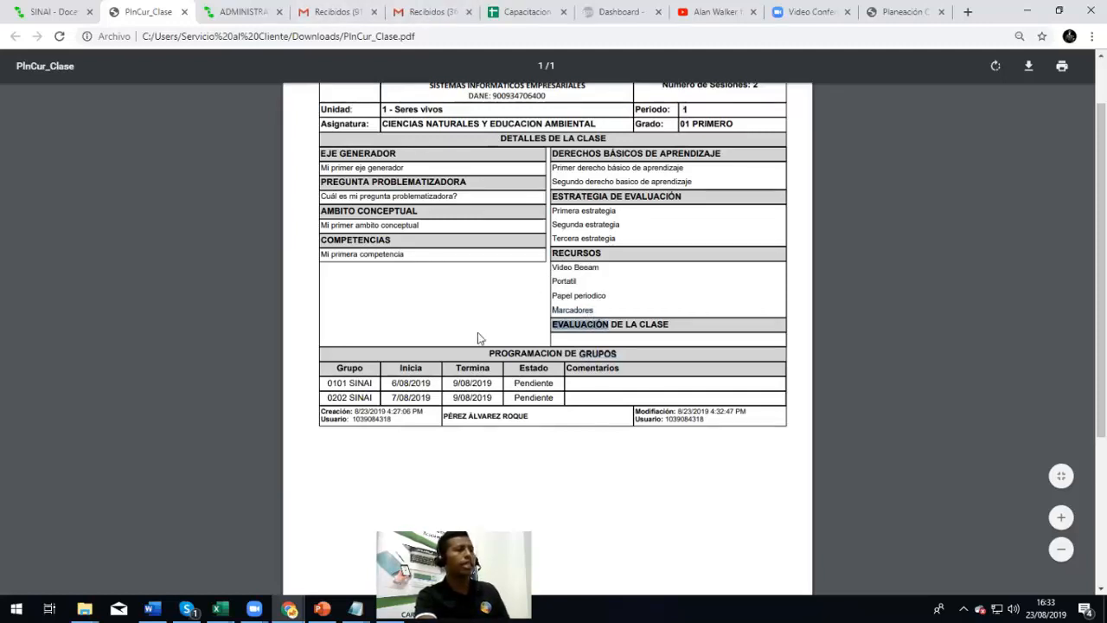
{"action": "left_click_drag", "start_coordinate": [595, 307], "coordinate": [557, 270]}
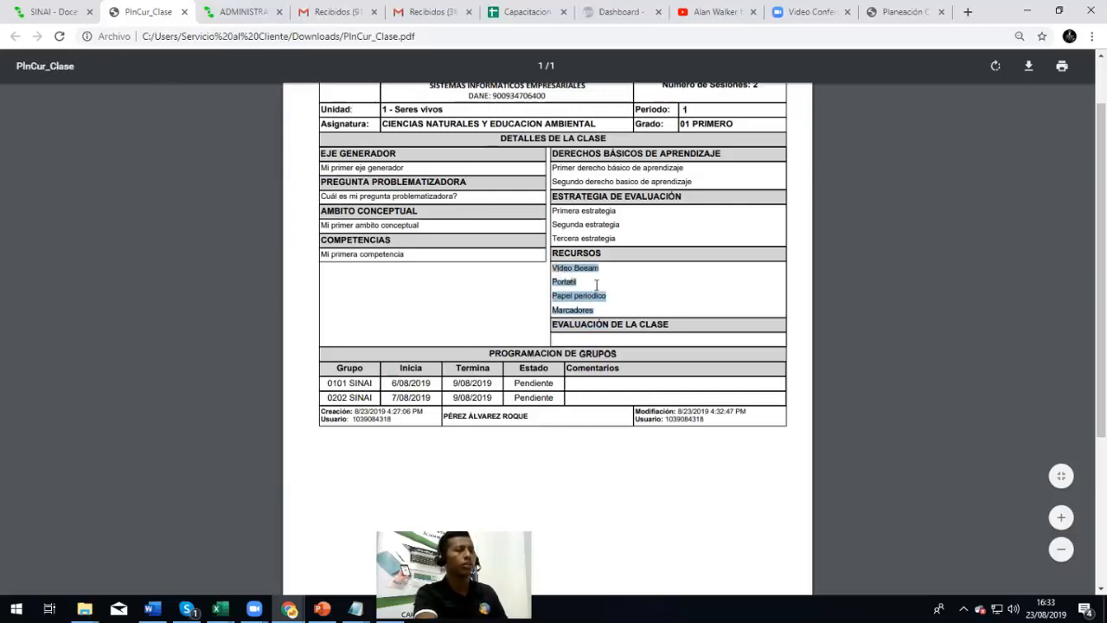
{"action": "left_click", "coordinate": [588, 341]}
Review the scheduled groups table and the creation and modification details, then return to SINAI
{"action": "scroll", "coordinate": [587, 351], "scroll_direction": "down", "scroll_amount": 2}
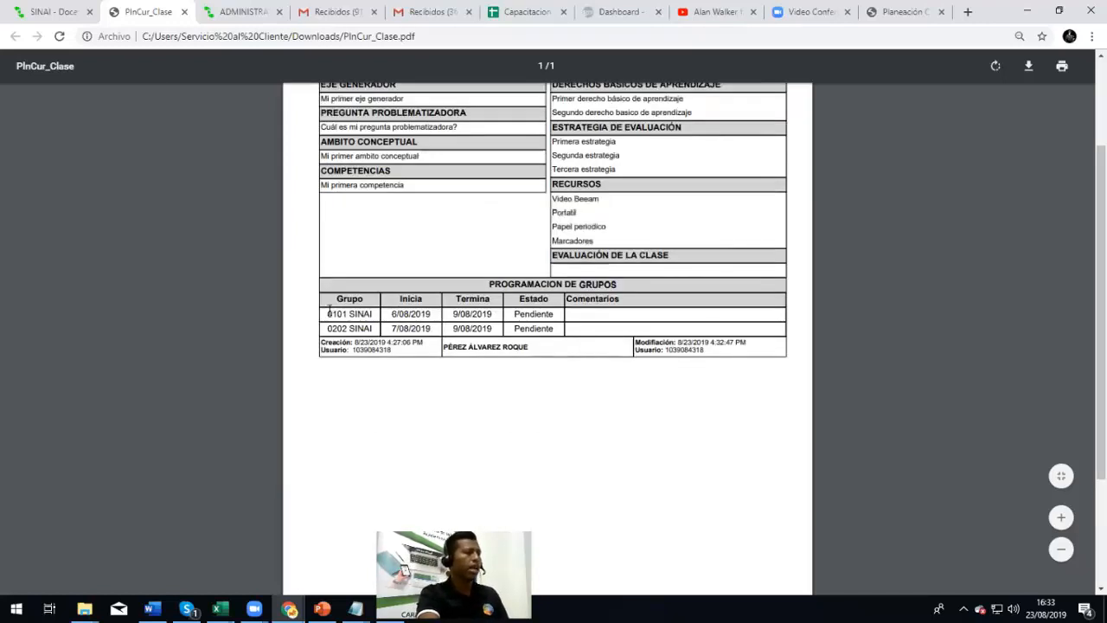
{"action": "left_click_drag", "start_coordinate": [464, 290], "coordinate": [565, 315]}
{"action": "left_click", "coordinate": [571, 325]}
{"action": "double_click", "coordinate": [474, 347]}
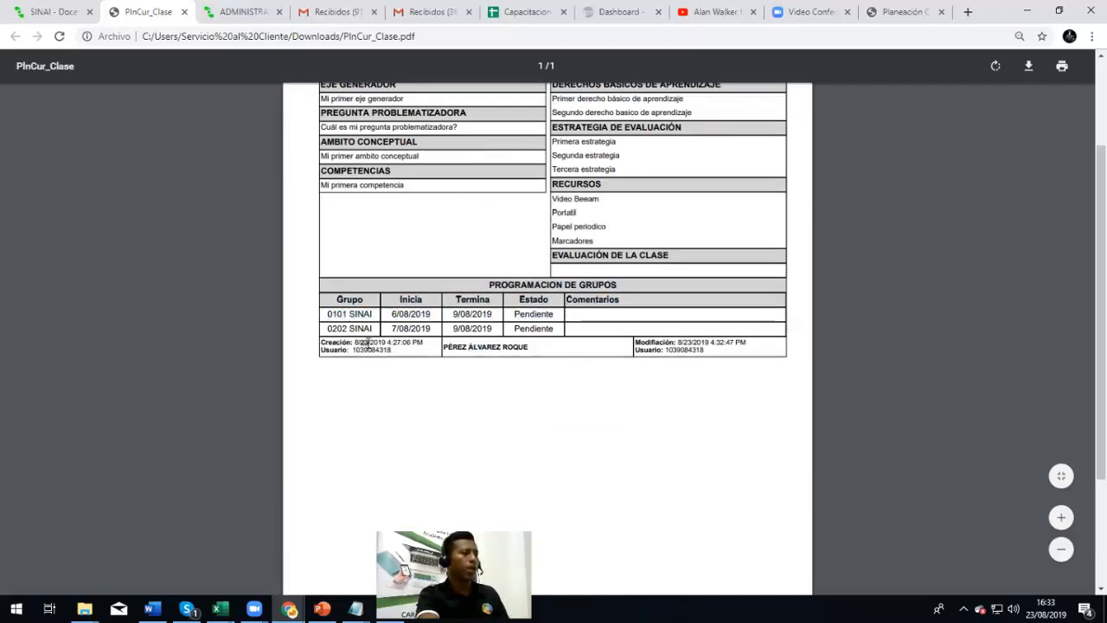
{"action": "left_click_drag", "start_coordinate": [397, 344], "coordinate": [333, 331]}
{"action": "left_click", "coordinate": [334, 331]}
{"action": "double_click", "coordinate": [695, 349]}
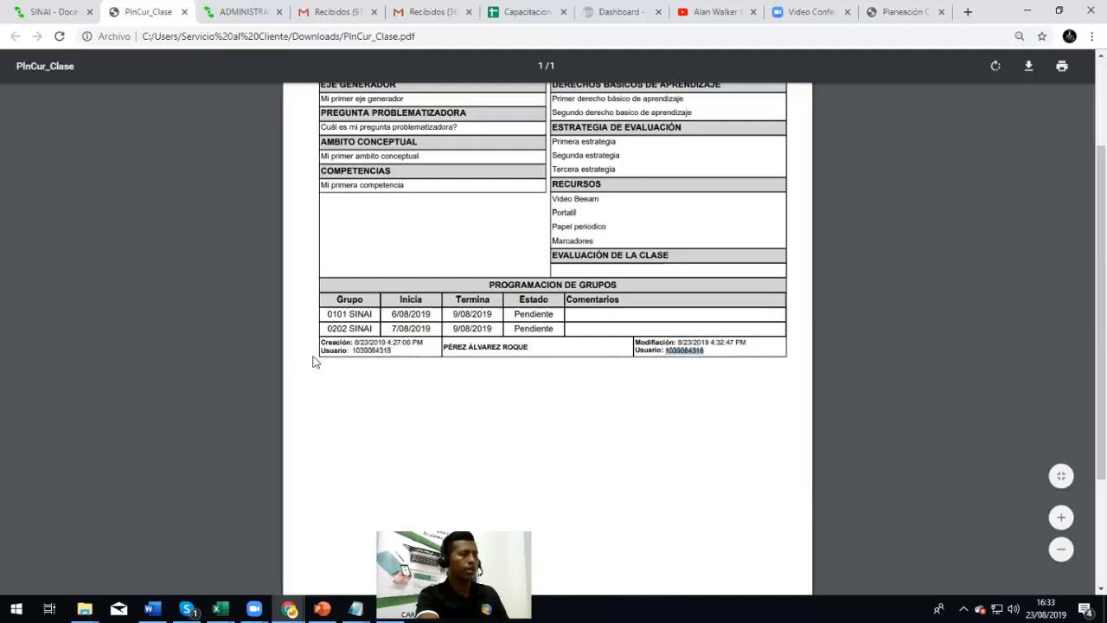
{"action": "left_click", "coordinate": [359, 349]}
{"action": "scroll", "coordinate": [359, 350], "scroll_direction": "up", "scroll_amount": 3}
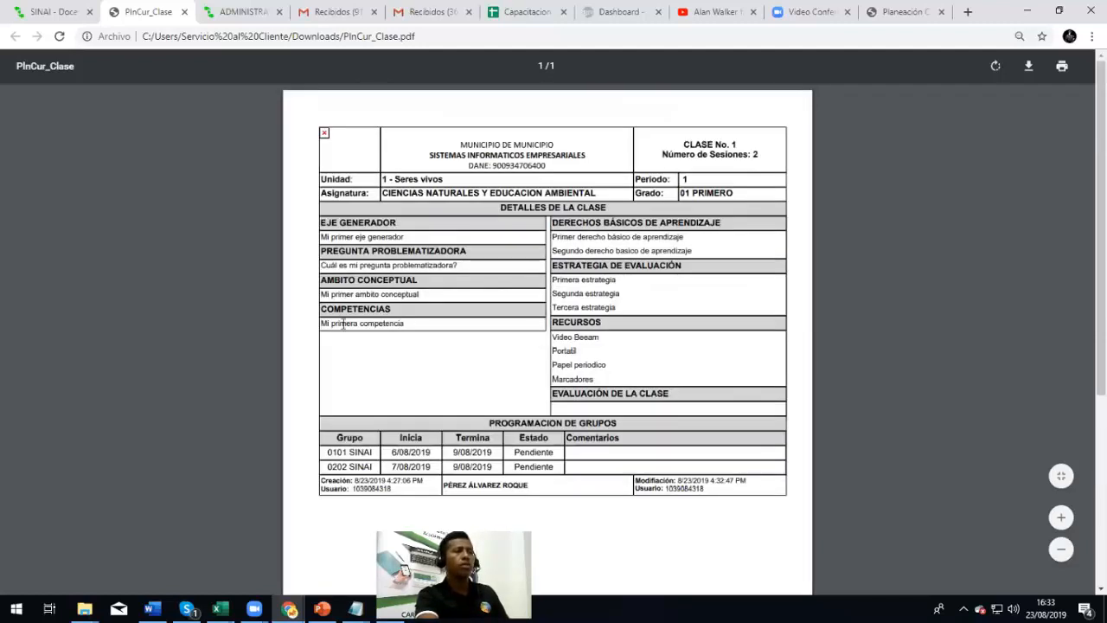
{"action": "left_click", "coordinate": [61, 7]}
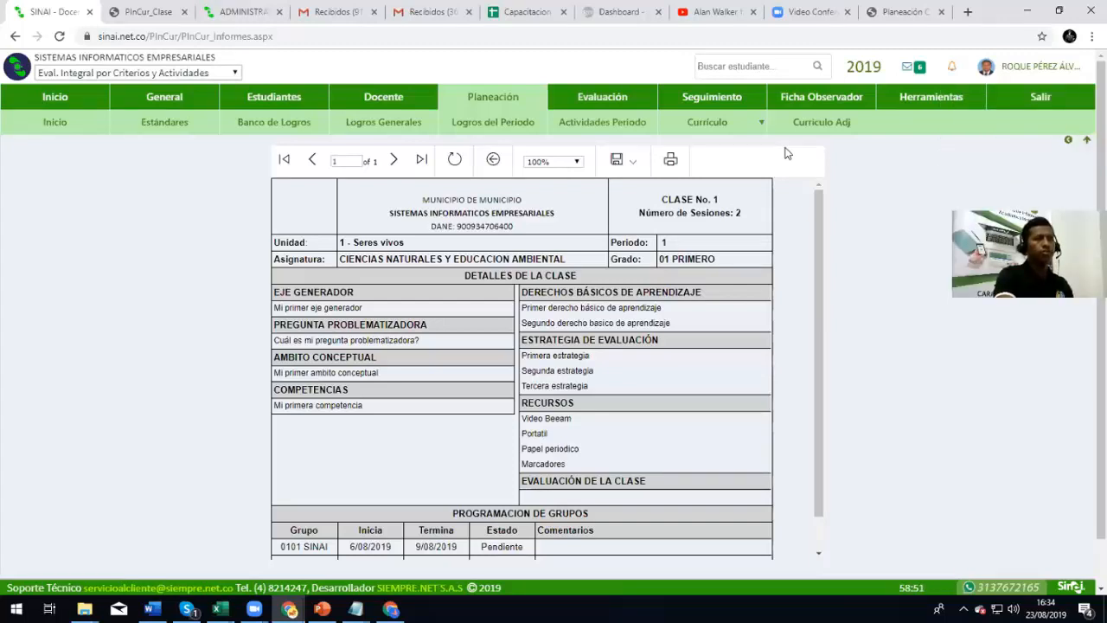
{"action": "left_click", "coordinate": [1068, 139]}
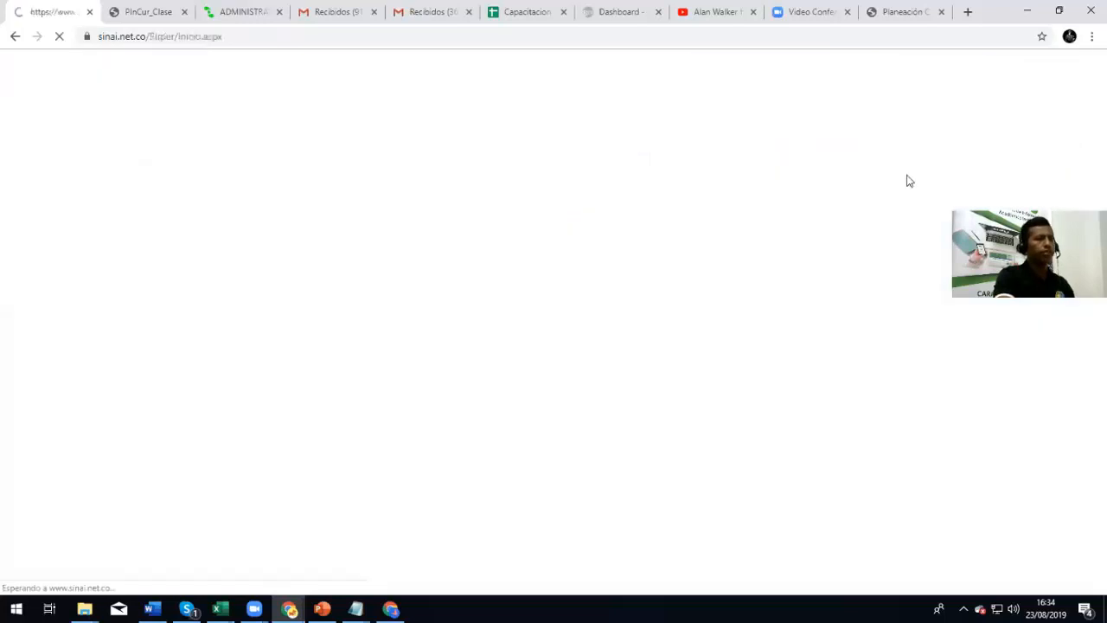
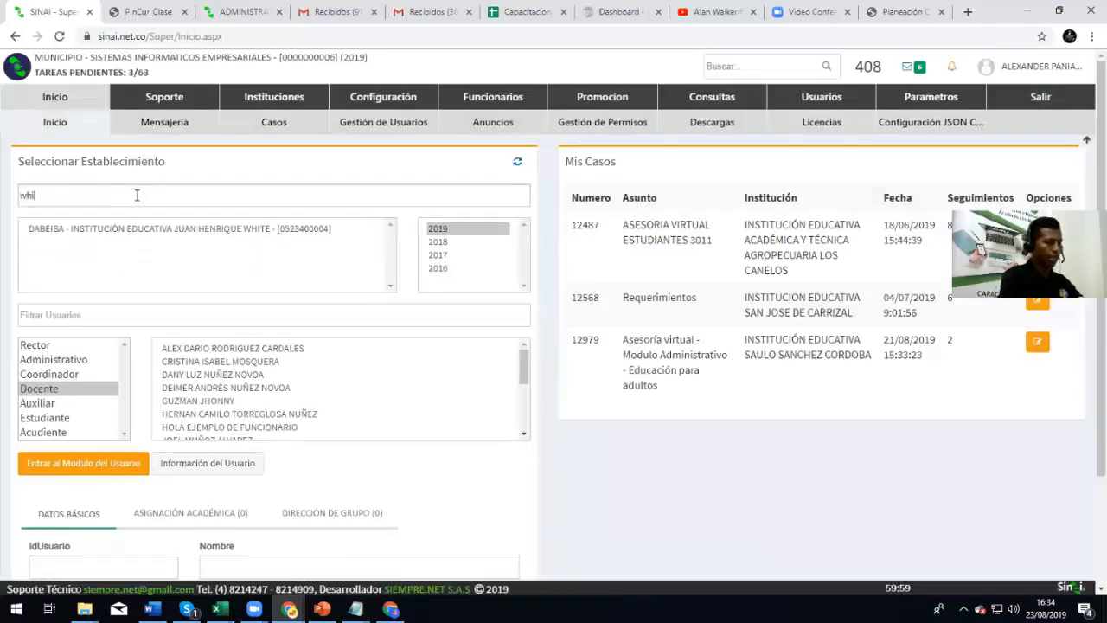
{"action": "left_click", "coordinate": [173, 229]}
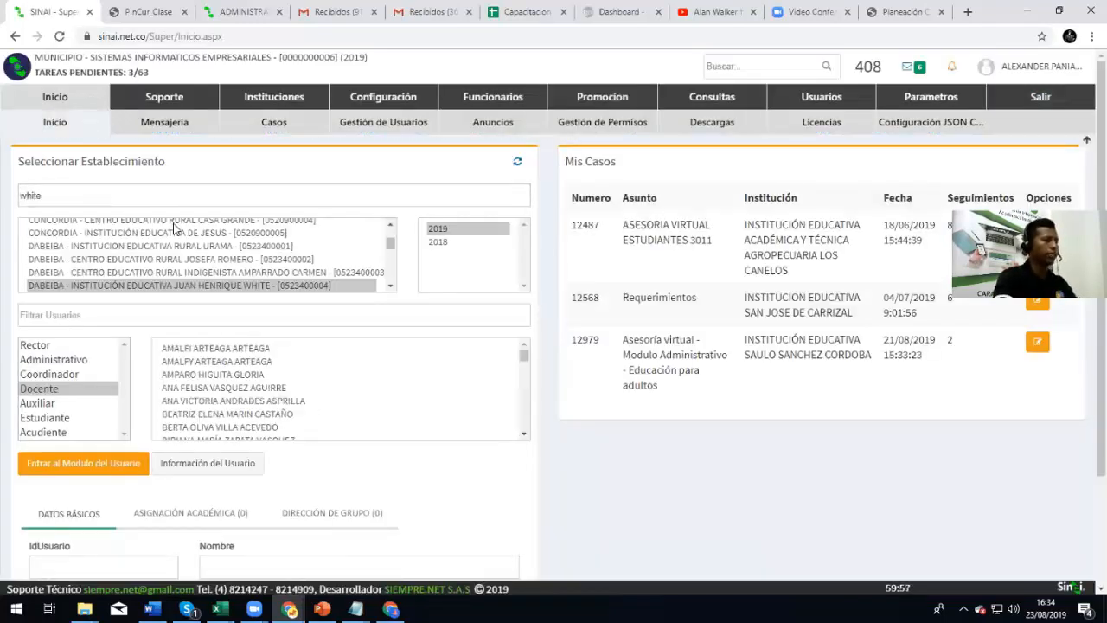
{"action": "left_click", "coordinate": [69, 359]}
{"action": "left_click", "coordinate": [76, 390]}
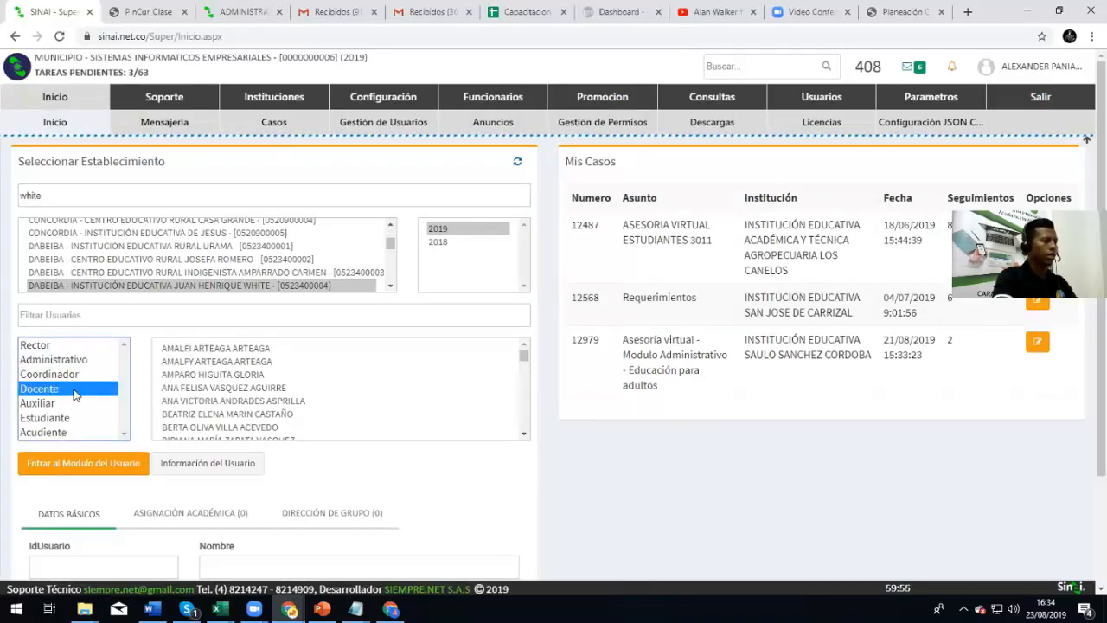
{"action": "left_click", "coordinate": [67, 315]}
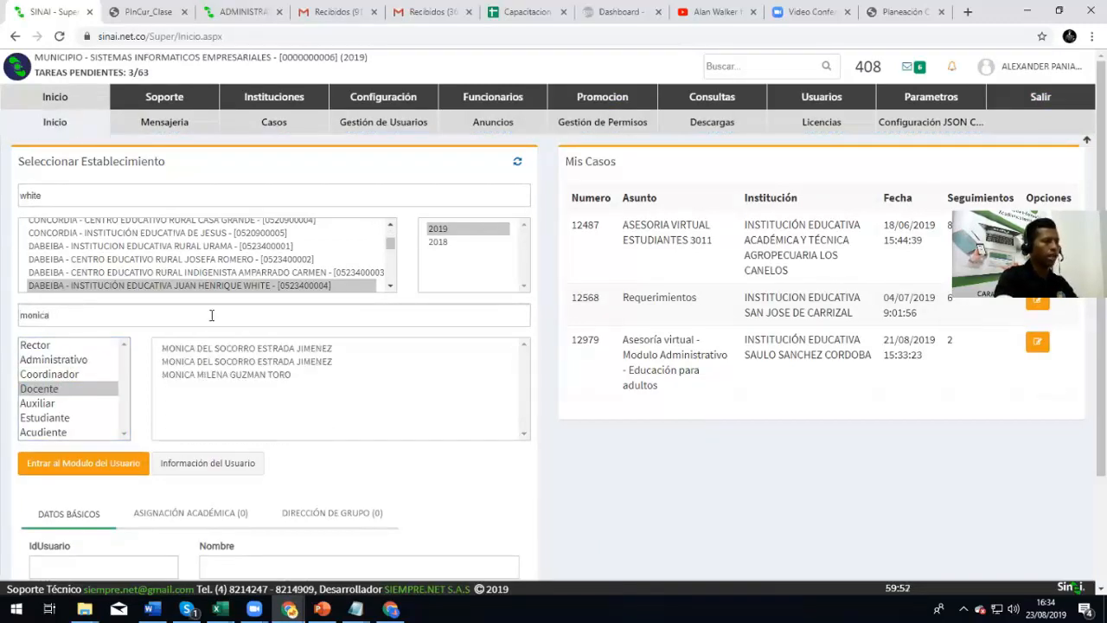
{"action": "left_click", "coordinate": [249, 349]}
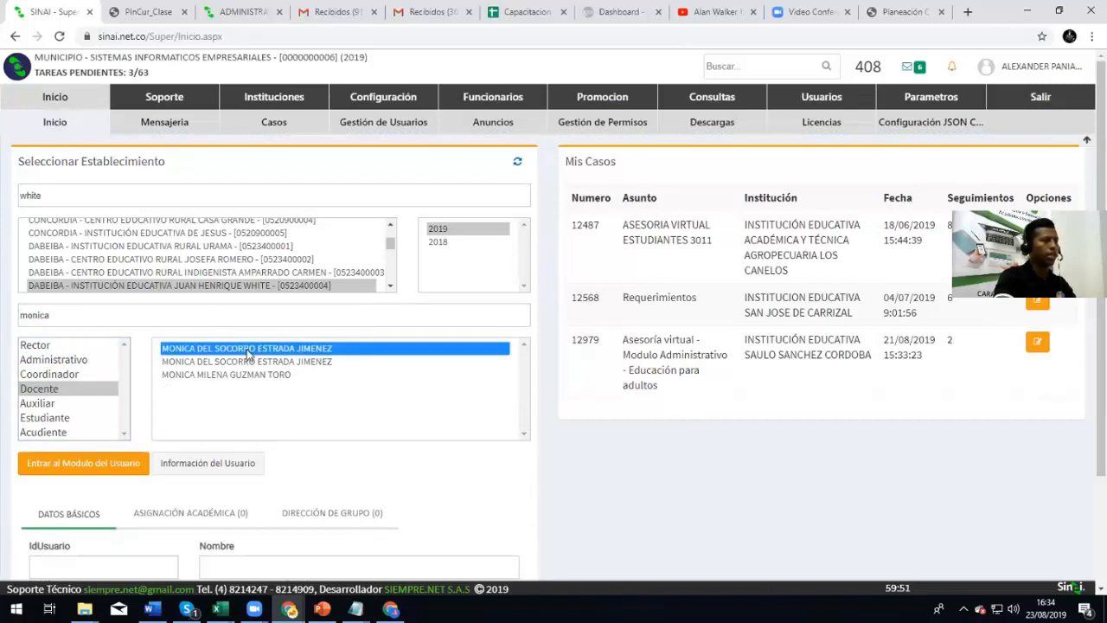
Enter the teacher's module, view its academic assignment and Planeación section, and return to the administrator page
{"action": "left_click", "coordinate": [83, 472]}
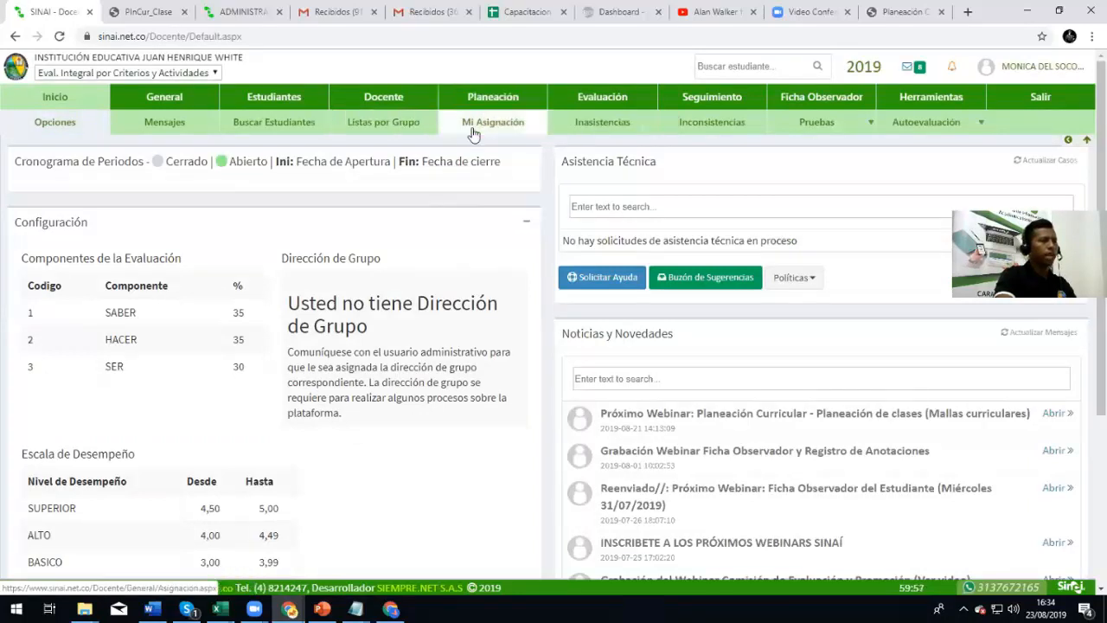
{"action": "left_click", "coordinate": [477, 126]}
{"action": "left_click", "coordinate": [493, 108]}
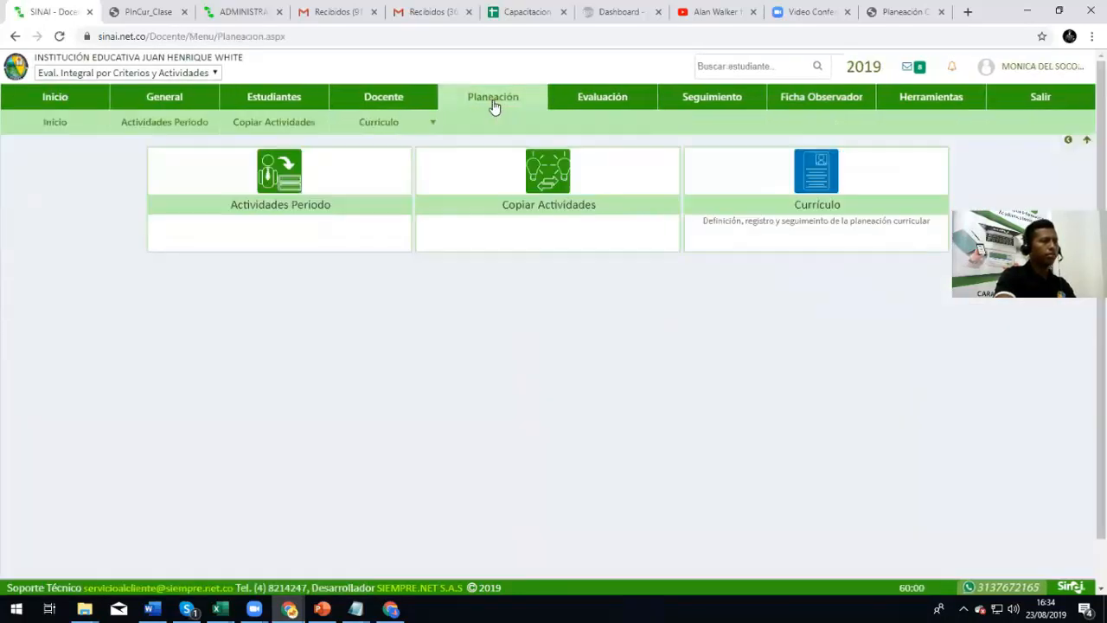
{"action": "mouse_move", "coordinate": [378, 123]}
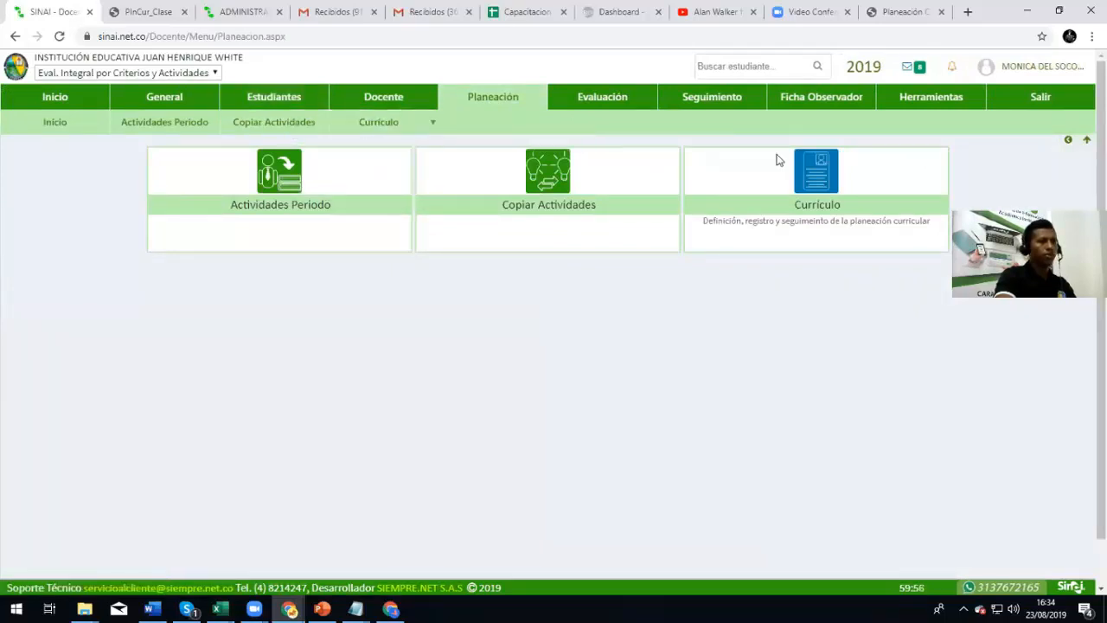
{"action": "left_click", "coordinate": [1066, 143]}
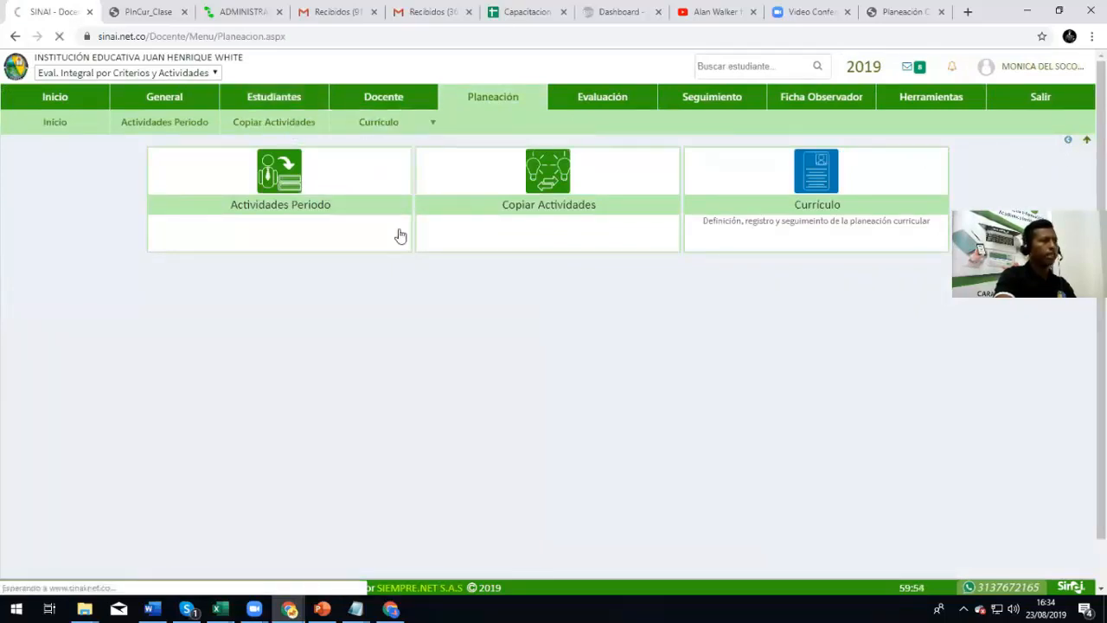
{"action": "left_click", "coordinate": [43, 346]}
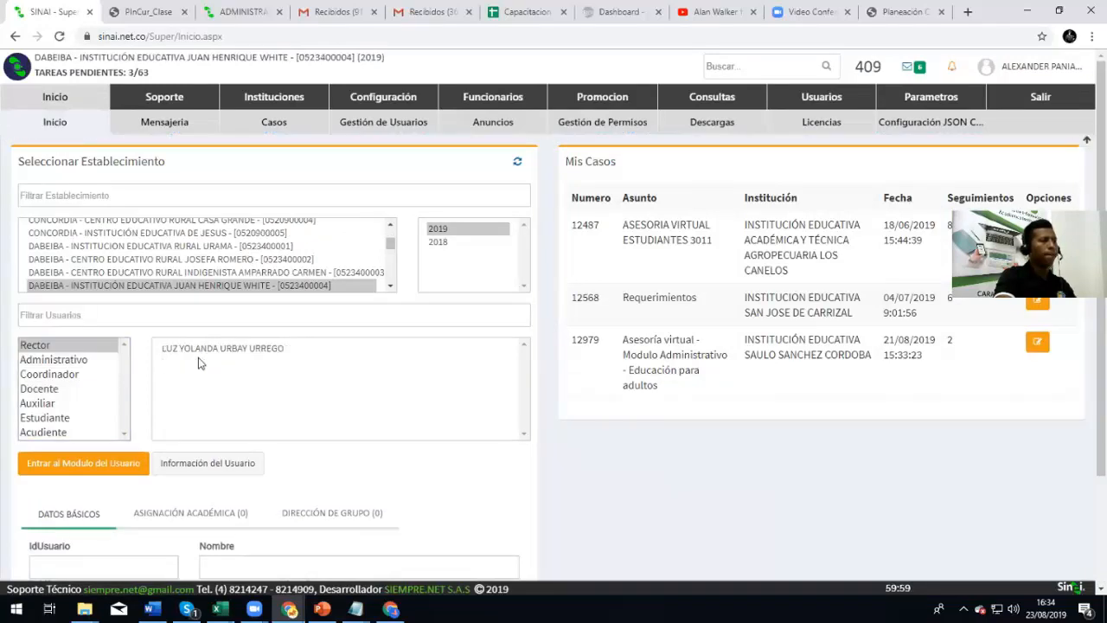
Enter the rector's module and view Planeación > Curriculo > Configuración, then Establecimiento and Inicio
{"action": "left_click", "coordinate": [204, 349]}
{"action": "left_click", "coordinate": [113, 457]}
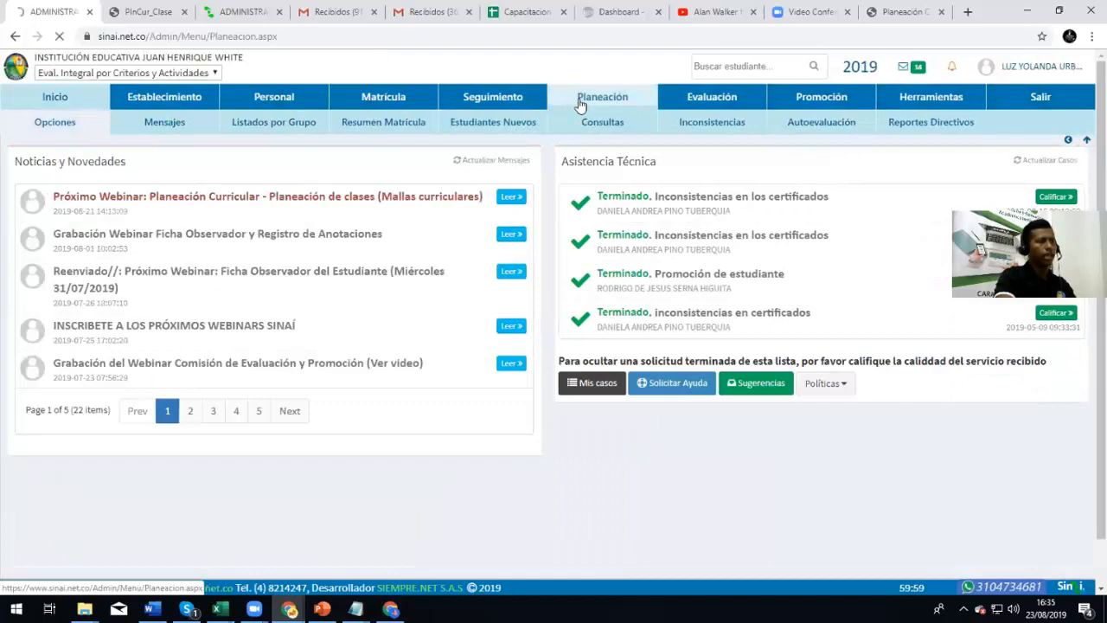
{"action": "left_click", "coordinate": [584, 102]}
{"action": "mouse_move", "coordinate": [375, 121]}
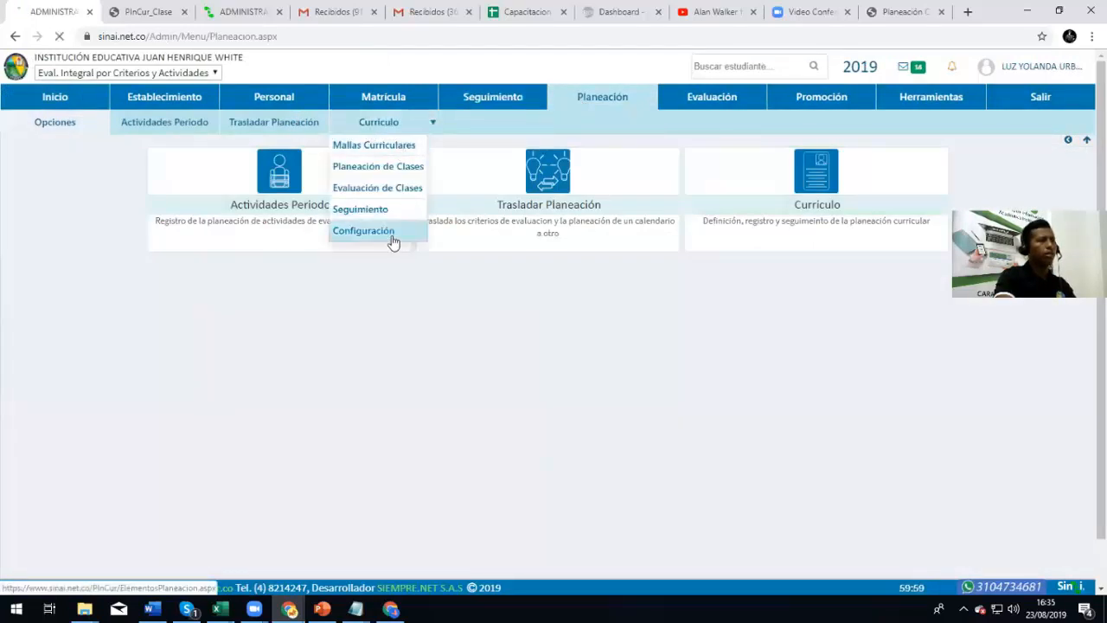
{"action": "left_click", "coordinate": [389, 234]}
{"action": "mouse_move", "coordinate": [375, 127]}
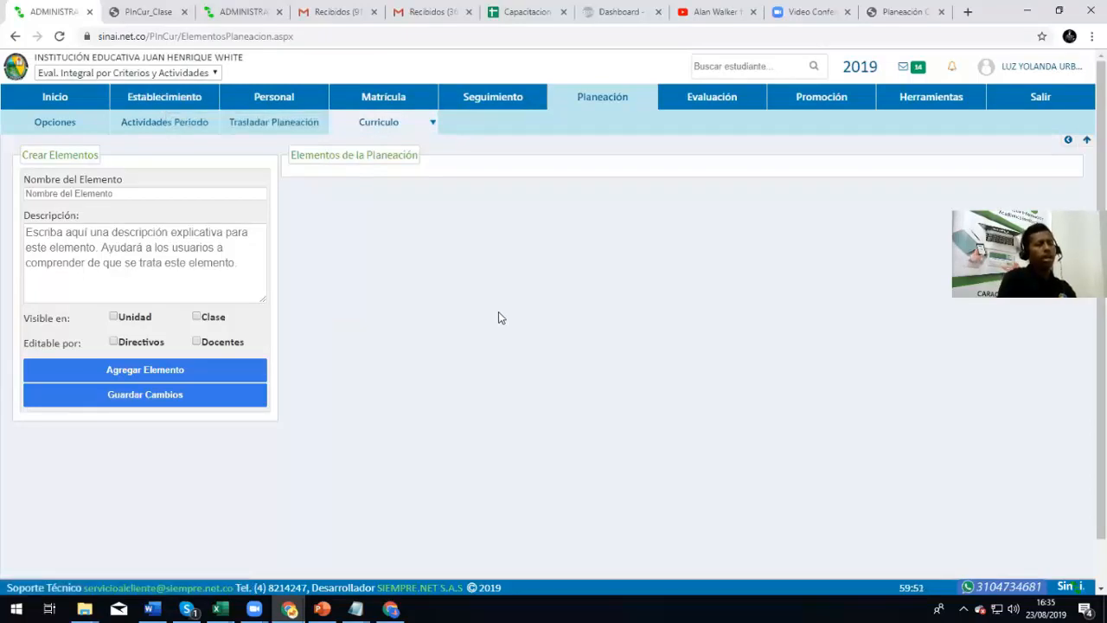
{"action": "left_click", "coordinate": [174, 101]}
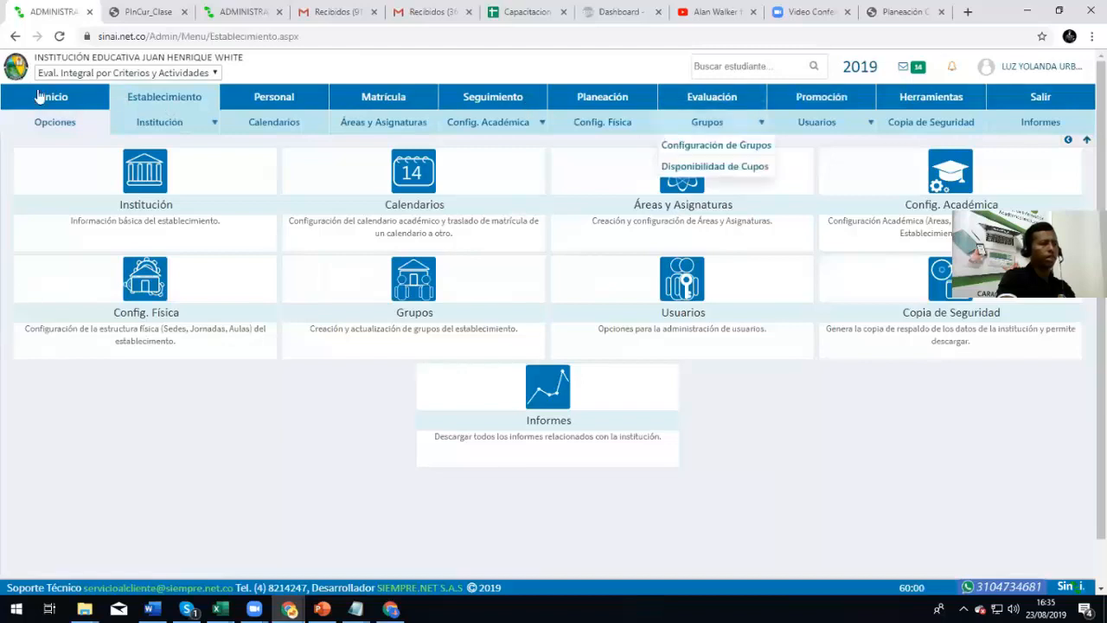
{"action": "left_click", "coordinate": [40, 97]}
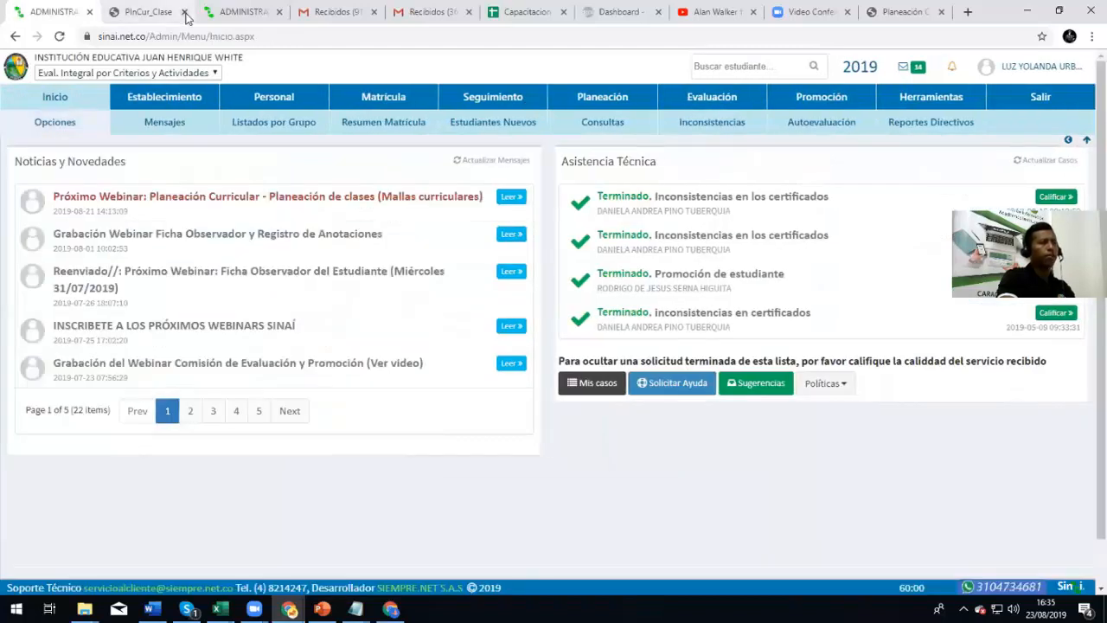
Close the PlnCur_Clase tab, check the rector's curriculum planning options, and return to Super/Inicio
{"action": "left_click", "coordinate": [184, 13]}
{"action": "left_click", "coordinate": [808, 11]}
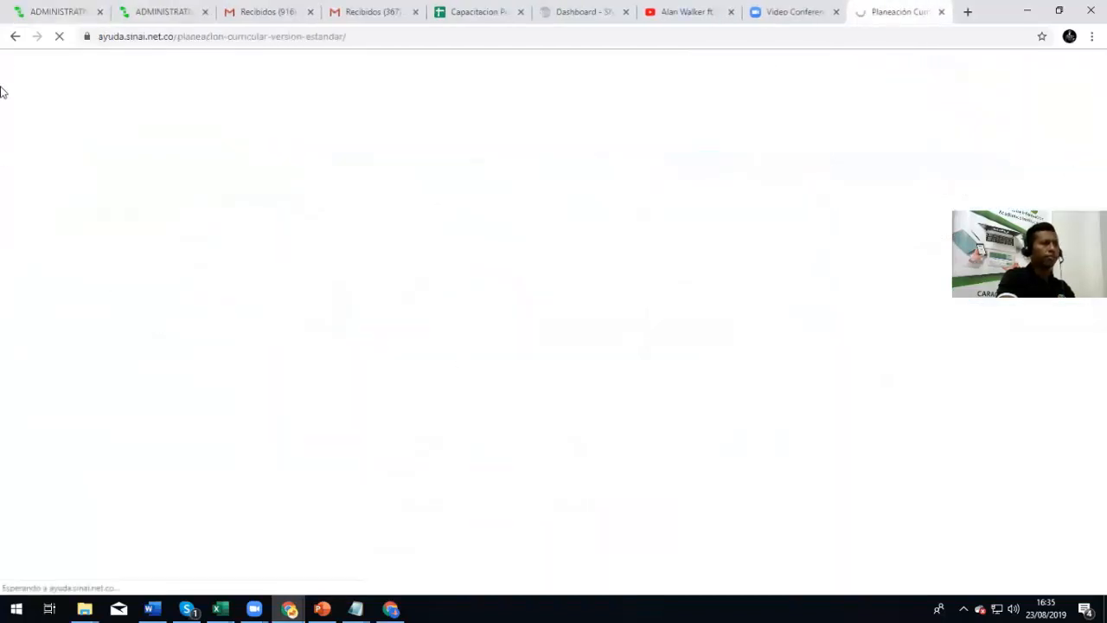
{"action": "left_click", "coordinate": [35, 9]}
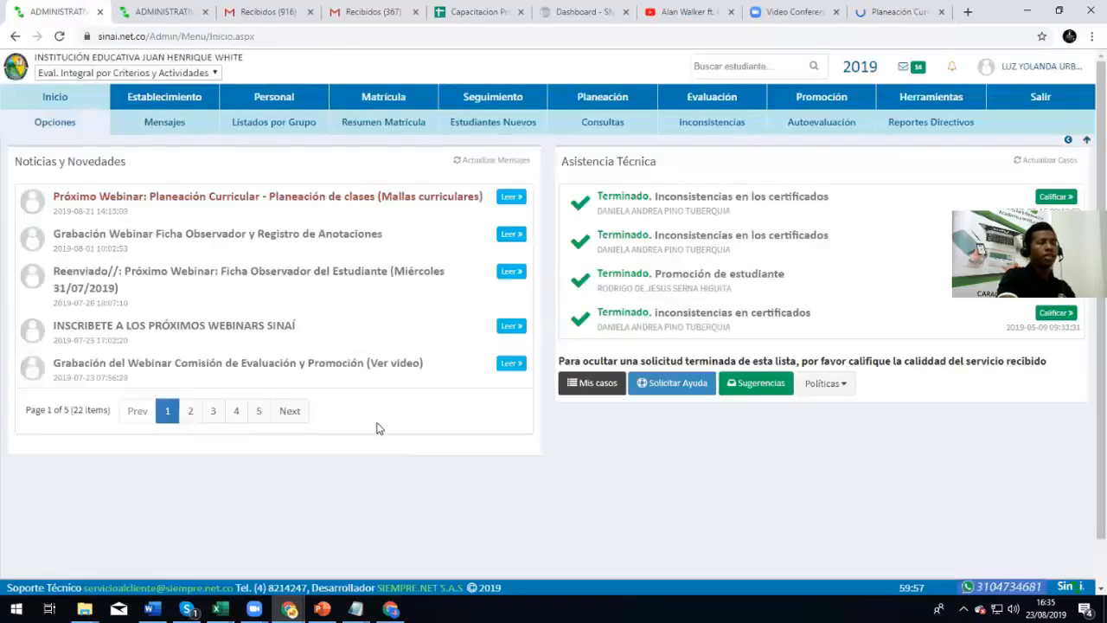
{"action": "left_click", "coordinate": [601, 97]}
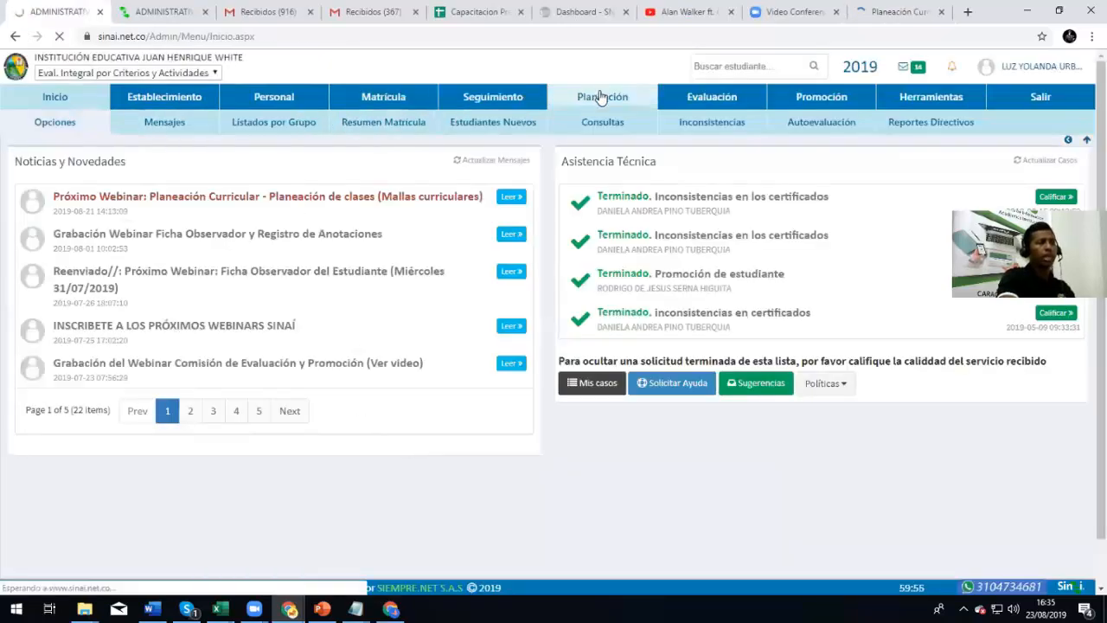
{"action": "left_click", "coordinate": [372, 121]}
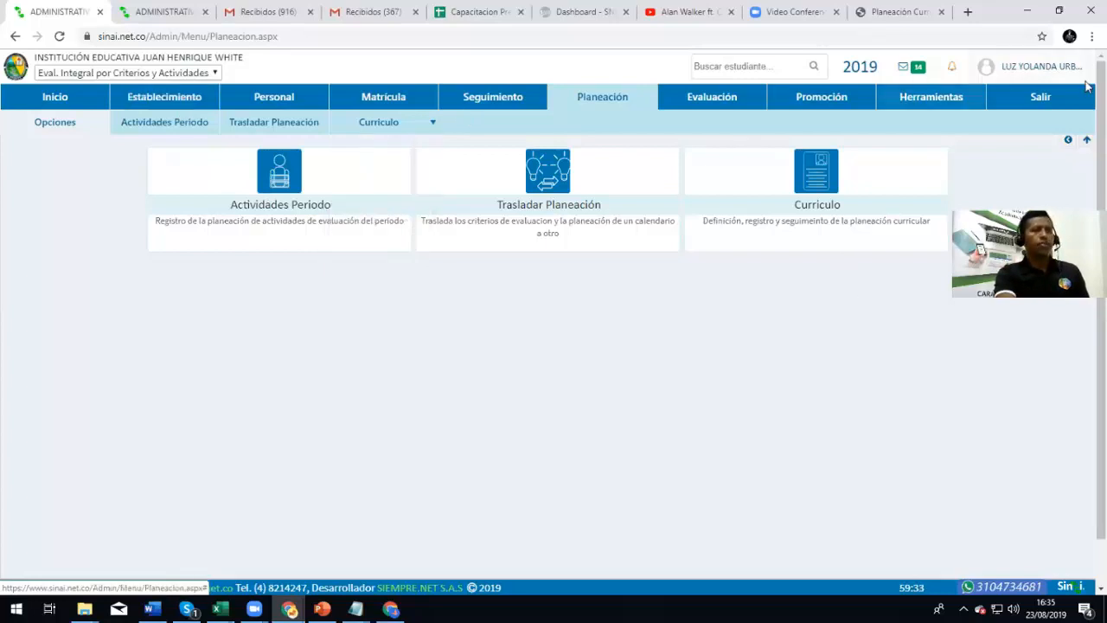
{"action": "left_click", "coordinate": [1069, 142]}
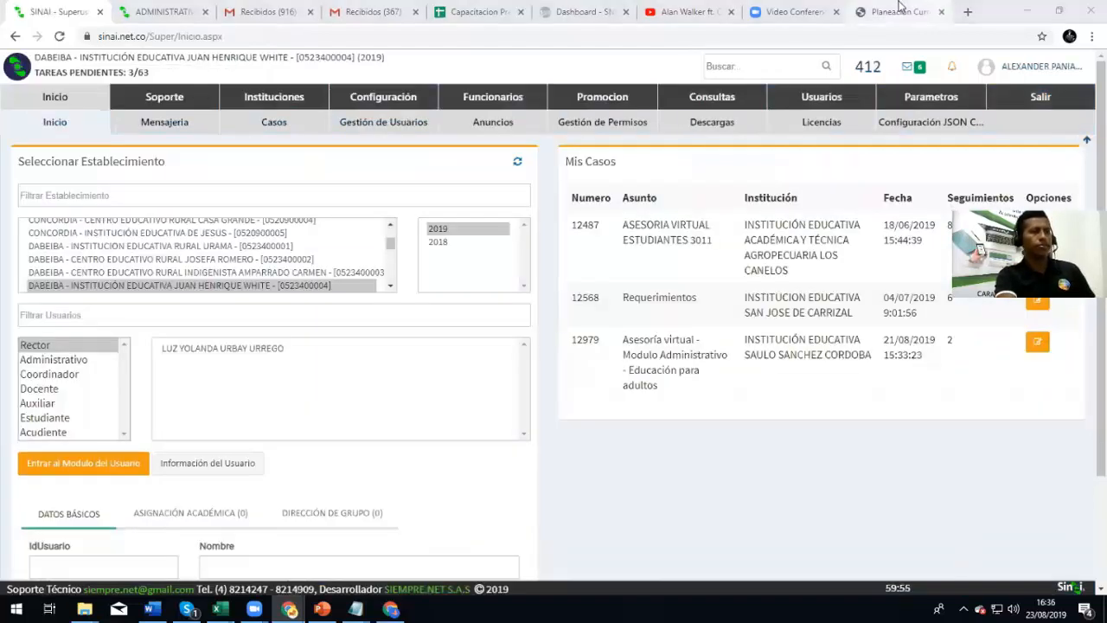
Scroll through the 'Planeación Curricular con Documento Adjunto Versión 2' article's videos and text
{"action": "left_click", "coordinate": [900, 11]}
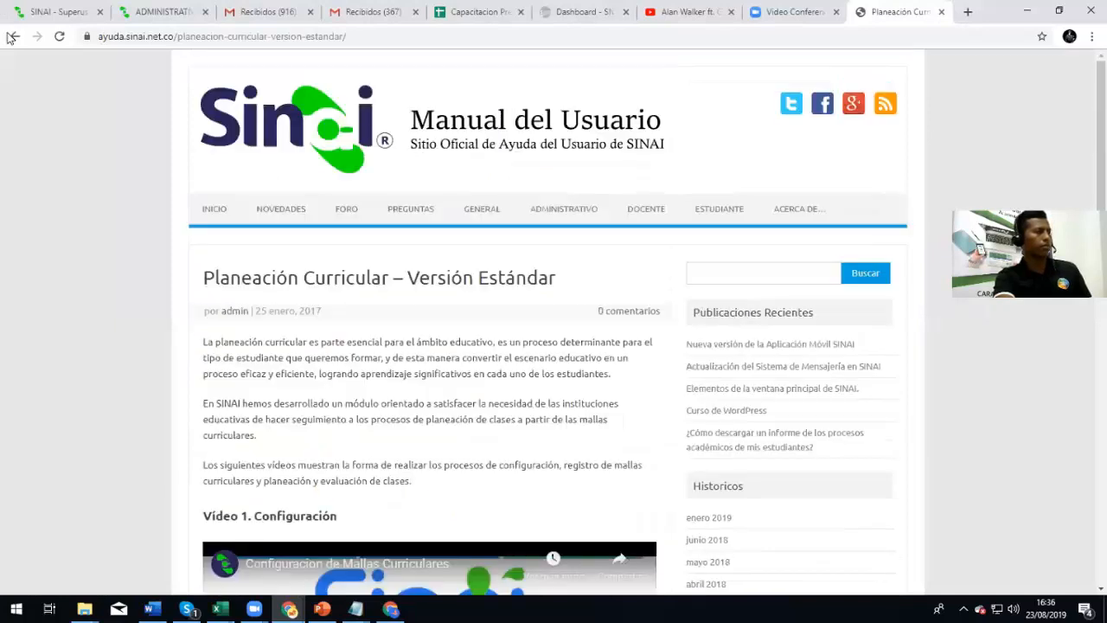
{"action": "left_click", "coordinate": [12, 36]}
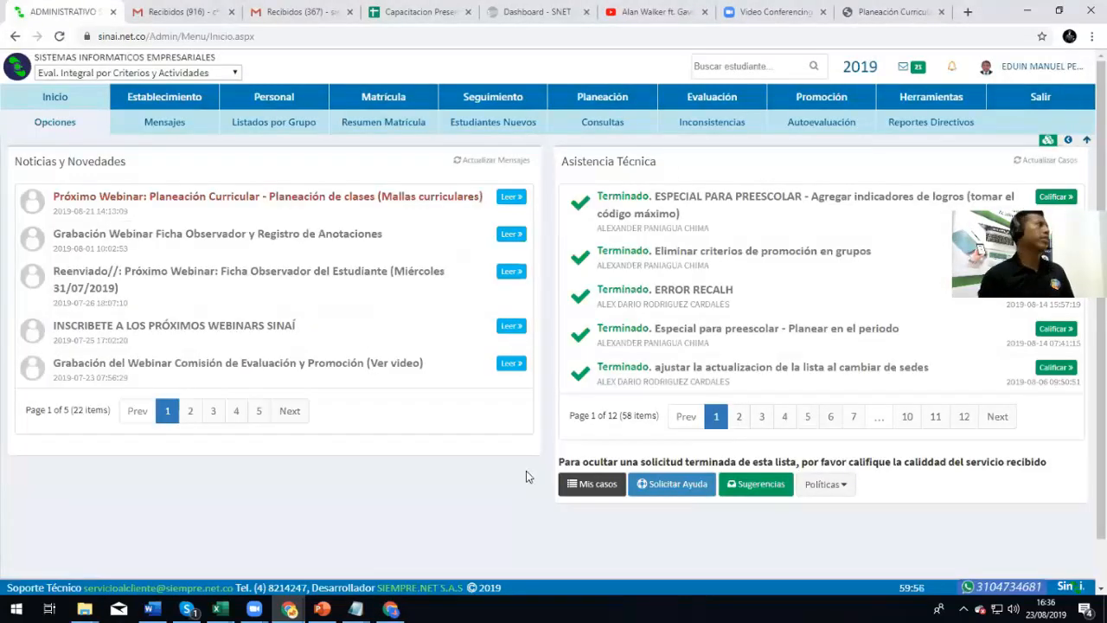
{"action": "left_click", "coordinate": [891, 11]}
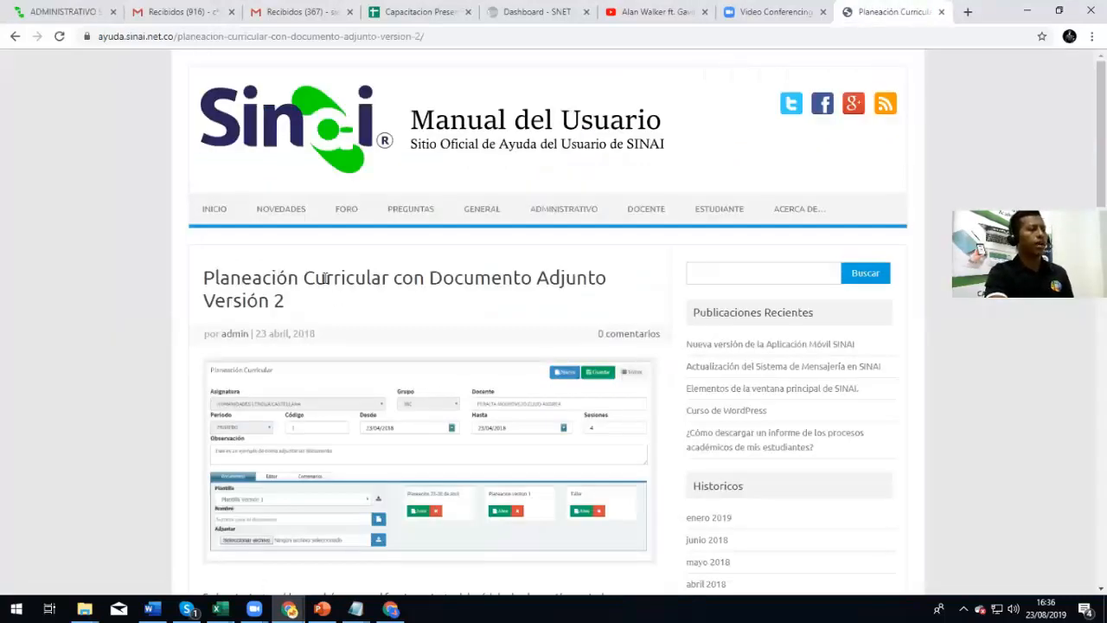
{"action": "scroll", "coordinate": [465, 278], "scroll_direction": "down", "scroll_amount": 8}
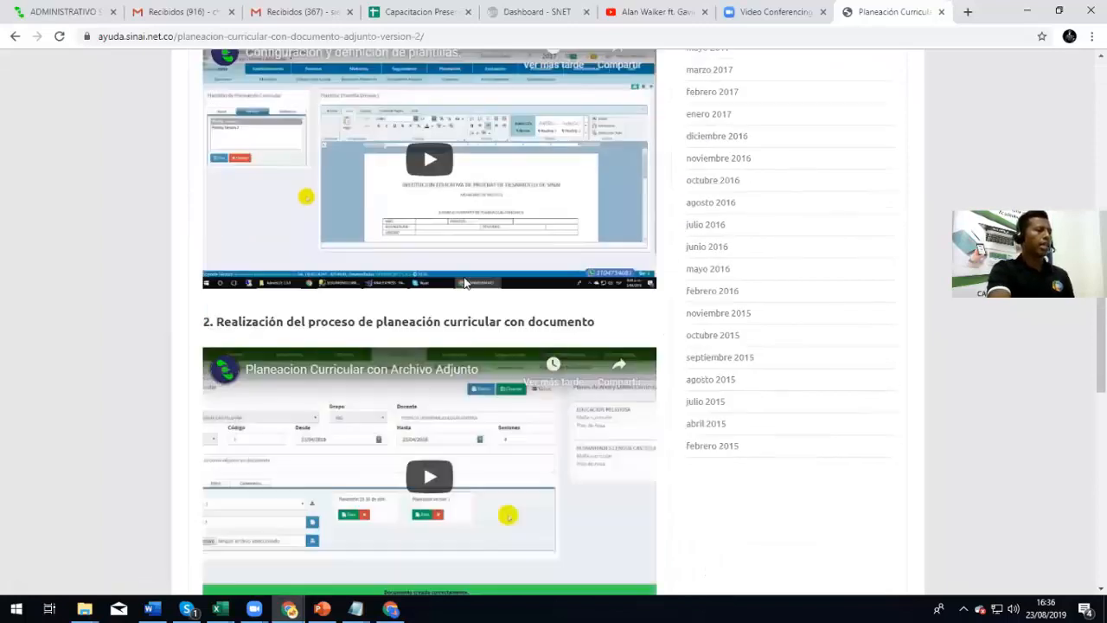
{"action": "scroll", "coordinate": [312, 381], "scroll_direction": "down", "scroll_amount": 5}
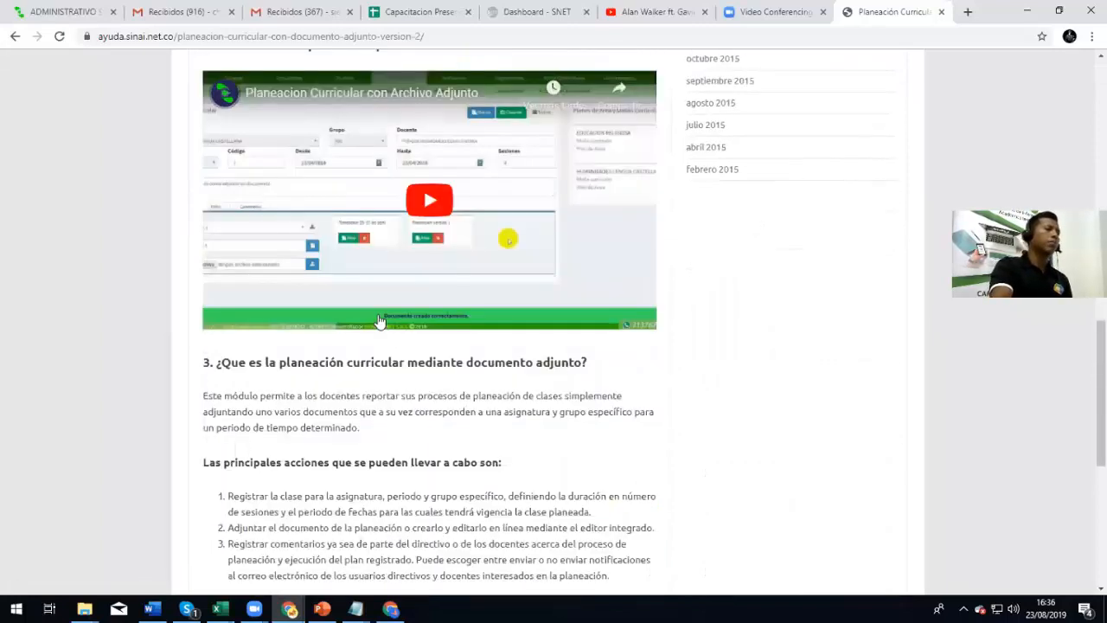
{"action": "scroll", "coordinate": [311, 407], "scroll_direction": "up", "scroll_amount": 10}
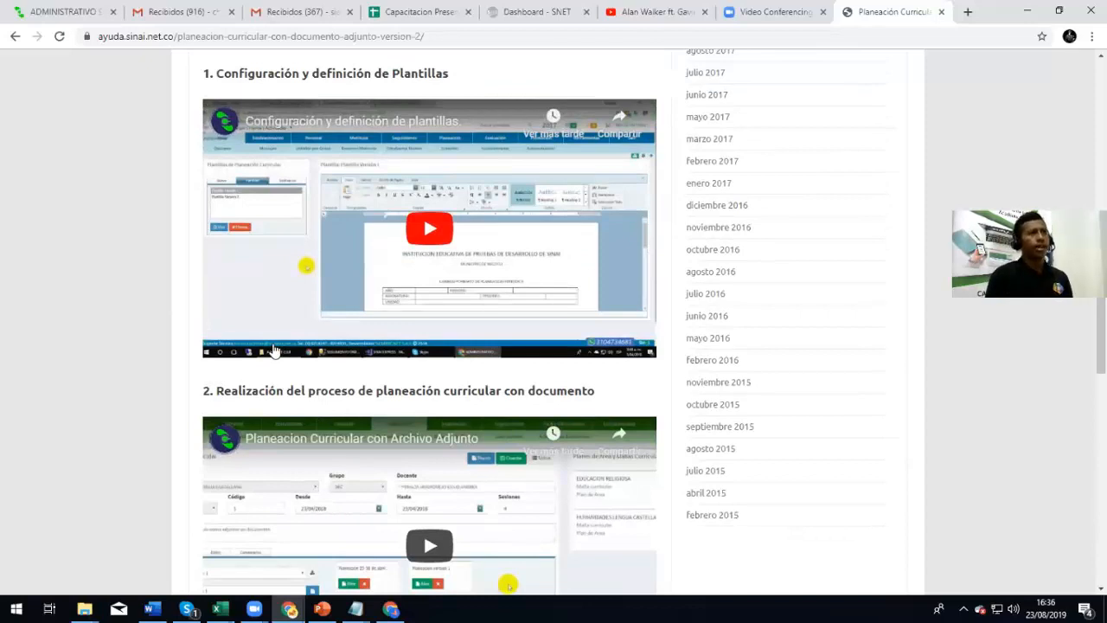
{"action": "scroll", "coordinate": [309, 372], "scroll_direction": "up", "scroll_amount": 10}
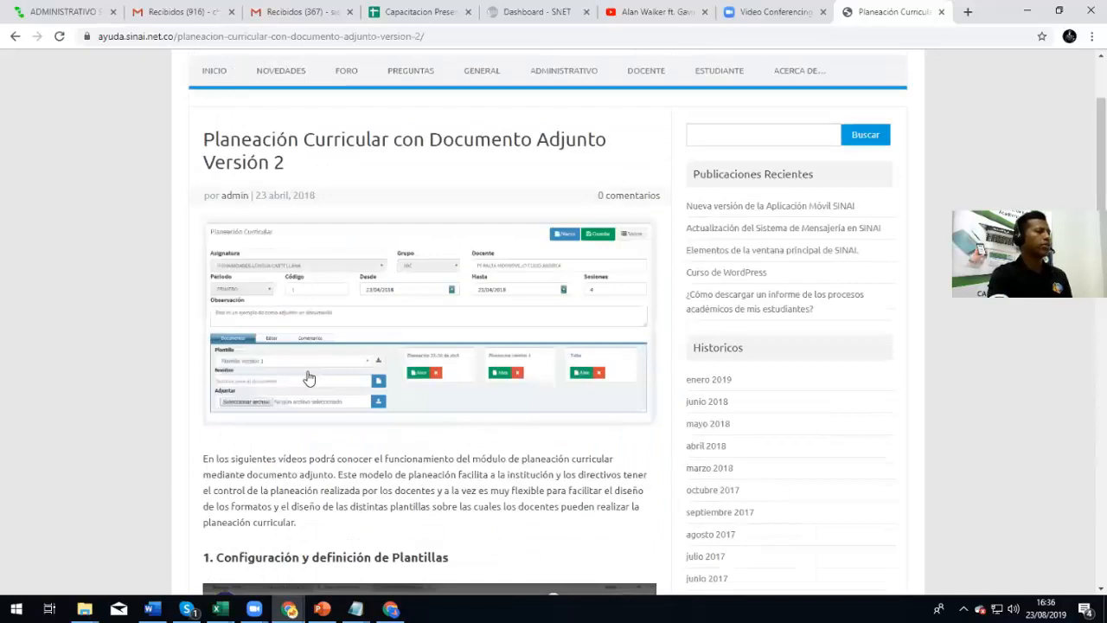
Show Planeación's Curriculo Adj options: Plantillas de Planeación and Archivos Planeación de Clases
{"action": "left_click", "coordinate": [90, 8]}
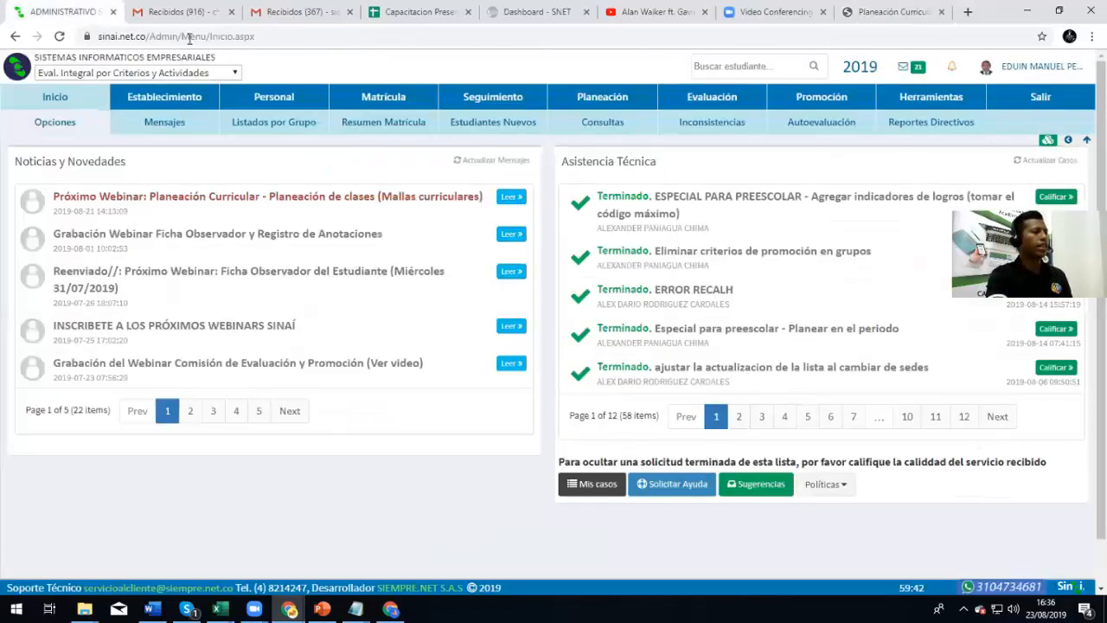
{"action": "left_click", "coordinate": [622, 95]}
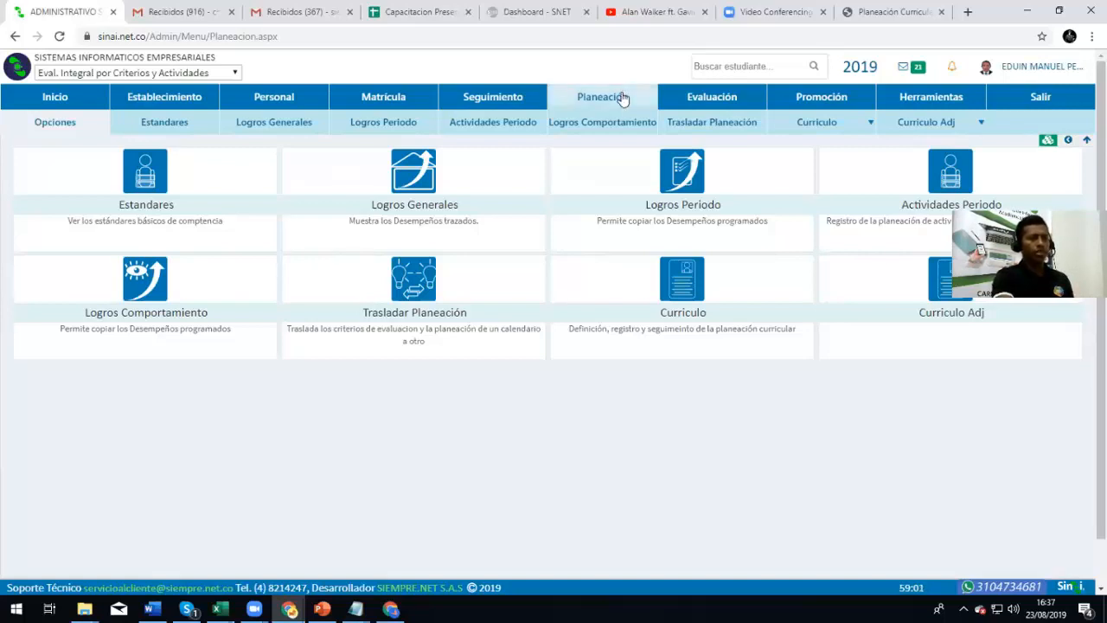
{"action": "mouse_move", "coordinate": [929, 129]}
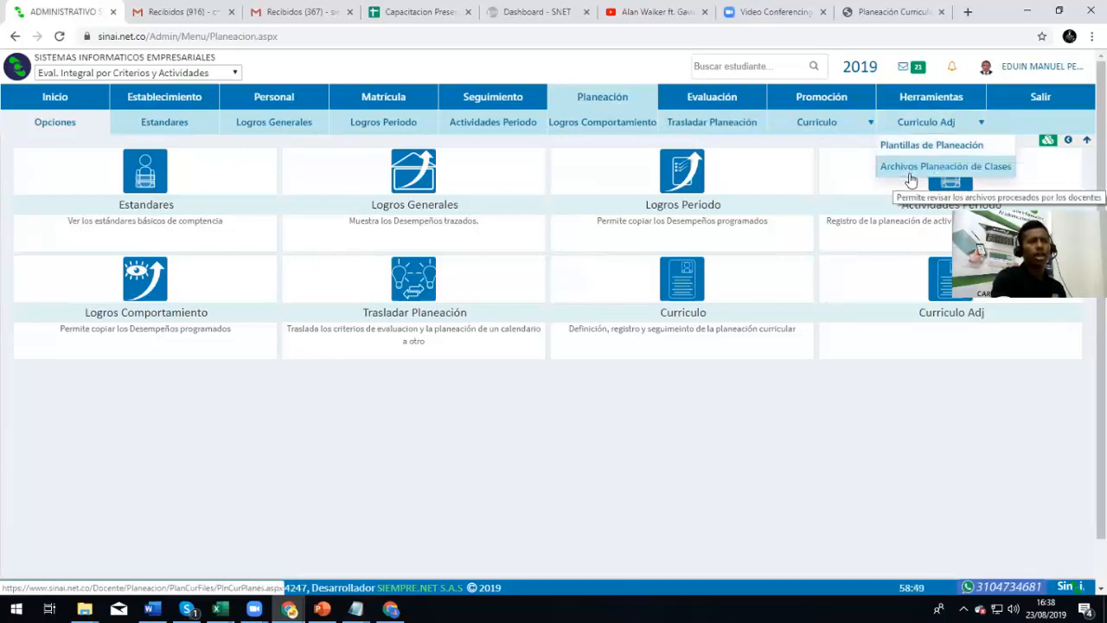
Go to Curriculo Adj > Plantillas de Planeación and focus the new template's Nombre field
{"action": "left_click", "coordinate": [932, 149]}
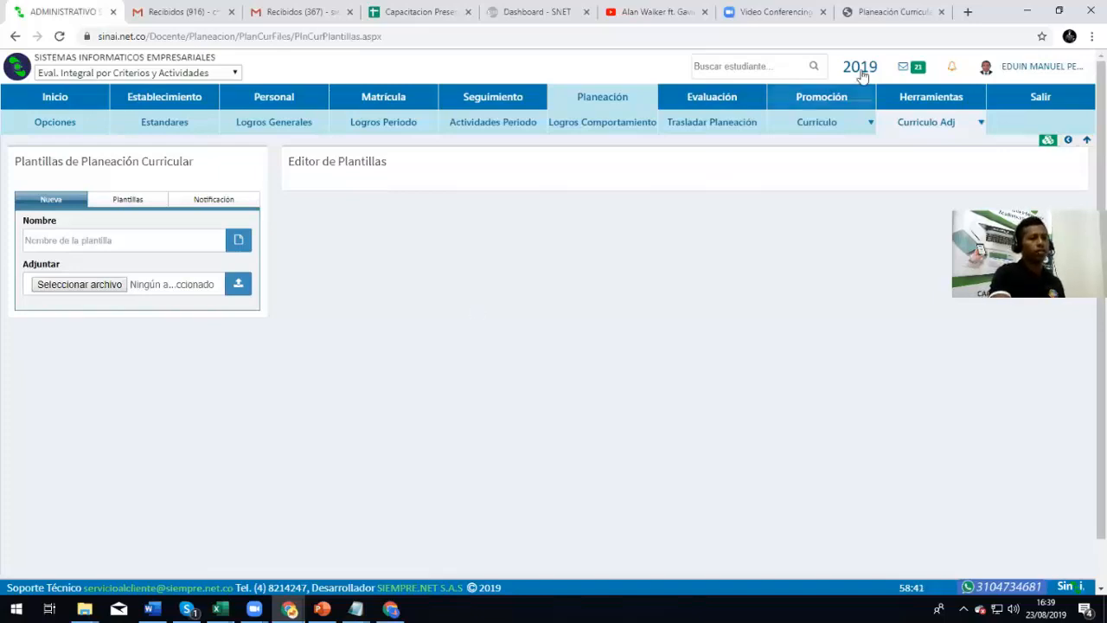
{"action": "mouse_move", "coordinate": [924, 123]}
{"action": "left_click", "coordinate": [919, 147]}
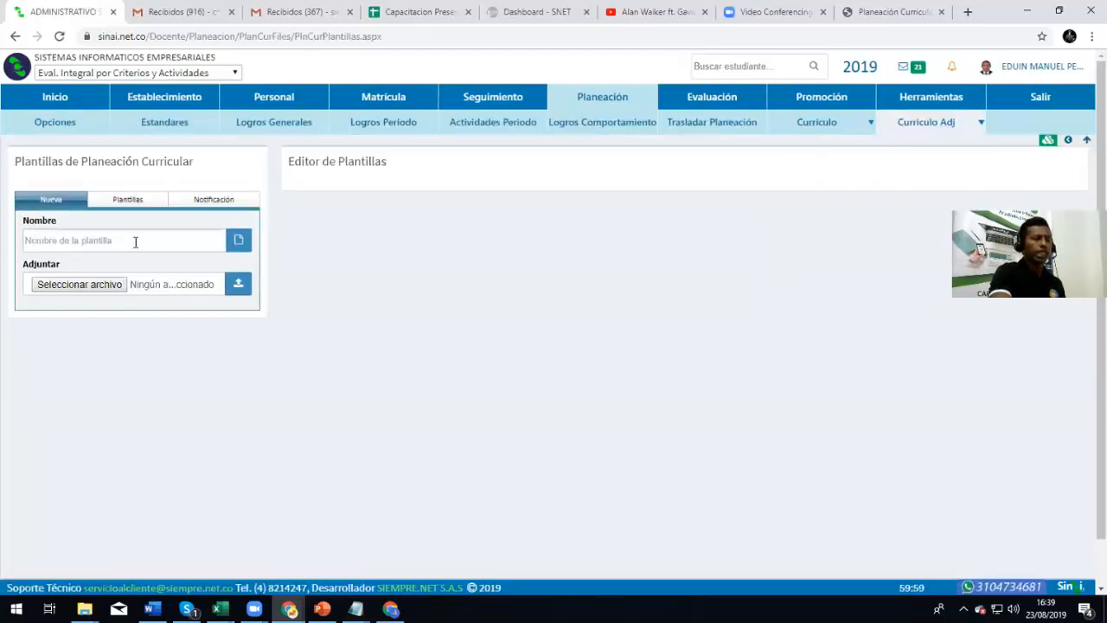
{"action": "left_click", "coordinate": [136, 242]}
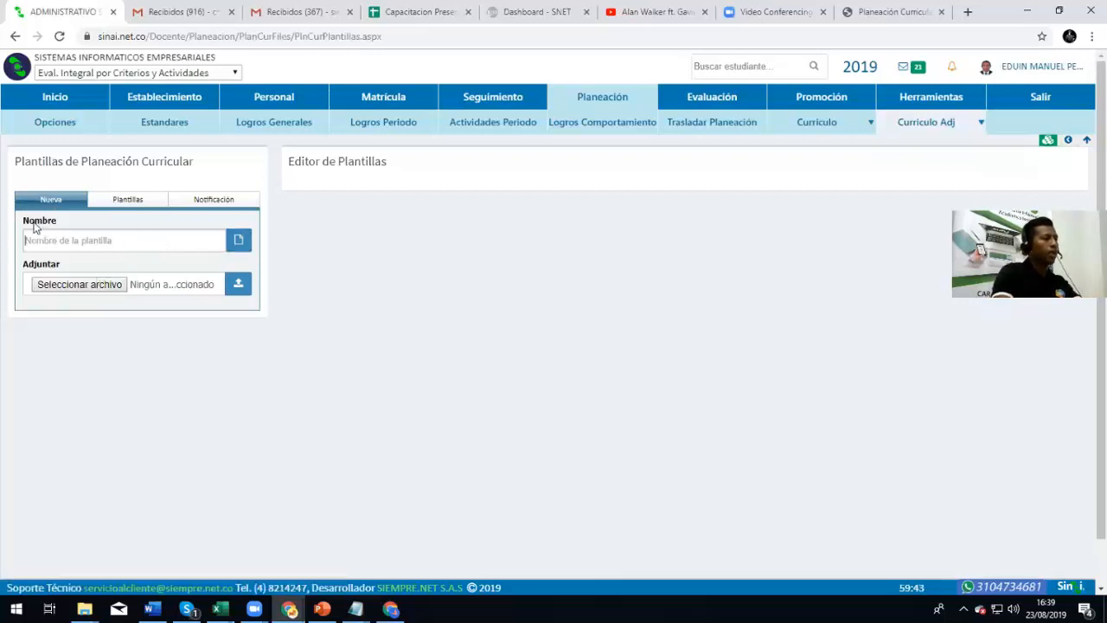
{"action": "left_click_drag", "start_coordinate": [23, 224], "coordinate": [53, 225]}
{"action": "left_click", "coordinate": [88, 241]}
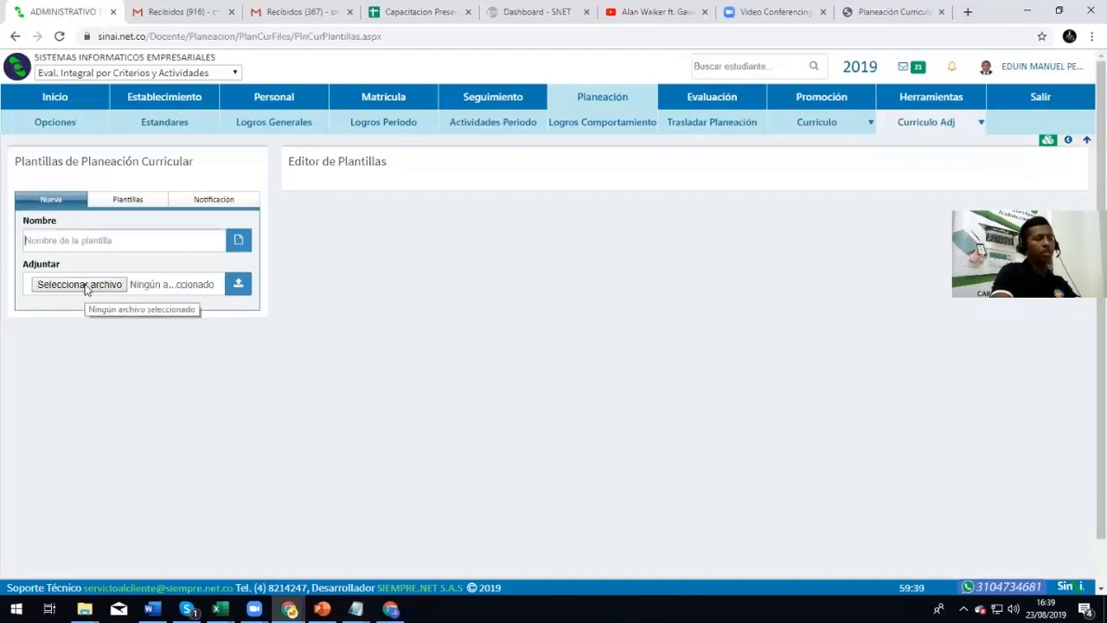
Attach FormatPlanClase from Escritorio, name it 'Formato de Planeación de Clases', and upload it
{"action": "left_click", "coordinate": [84, 284]}
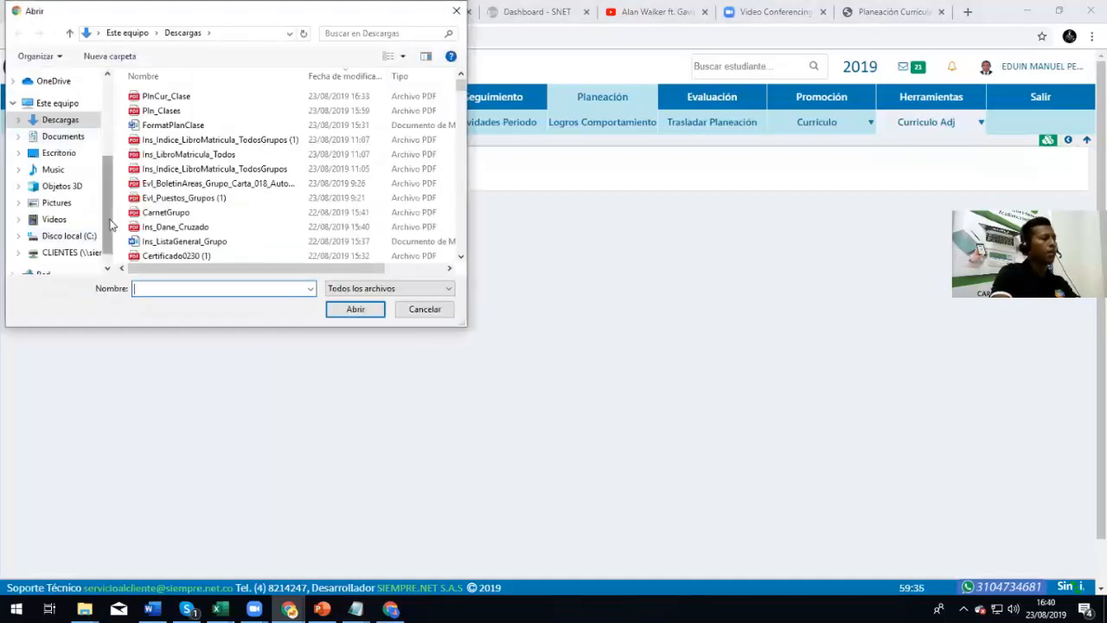
{"action": "scroll", "coordinate": [106, 145], "scroll_direction": "up", "scroll_amount": 3}
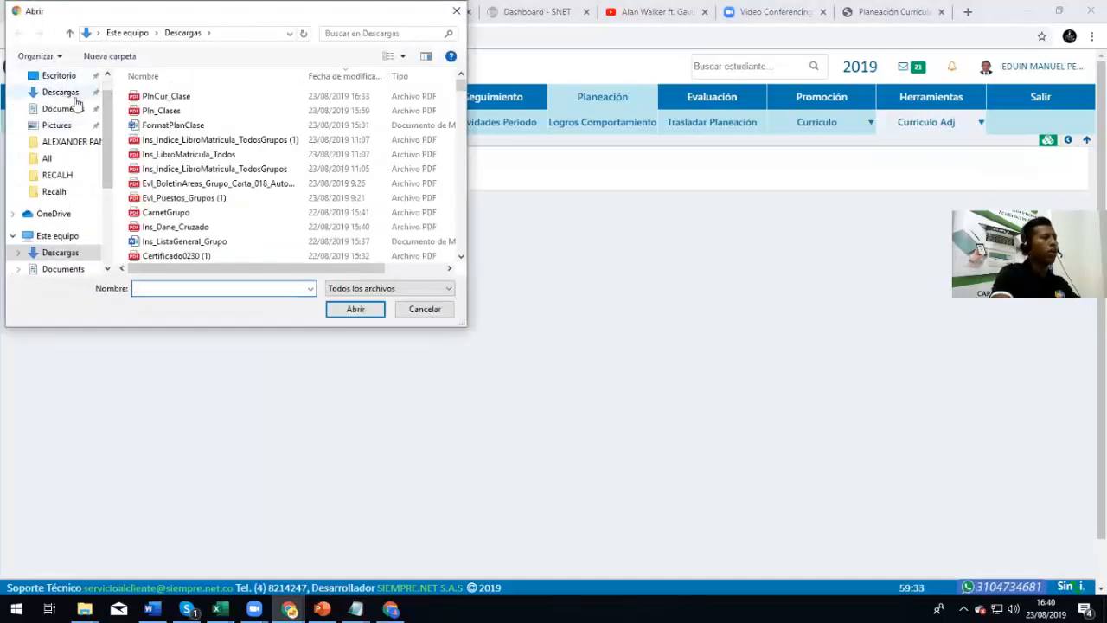
{"action": "left_click", "coordinate": [60, 77]}
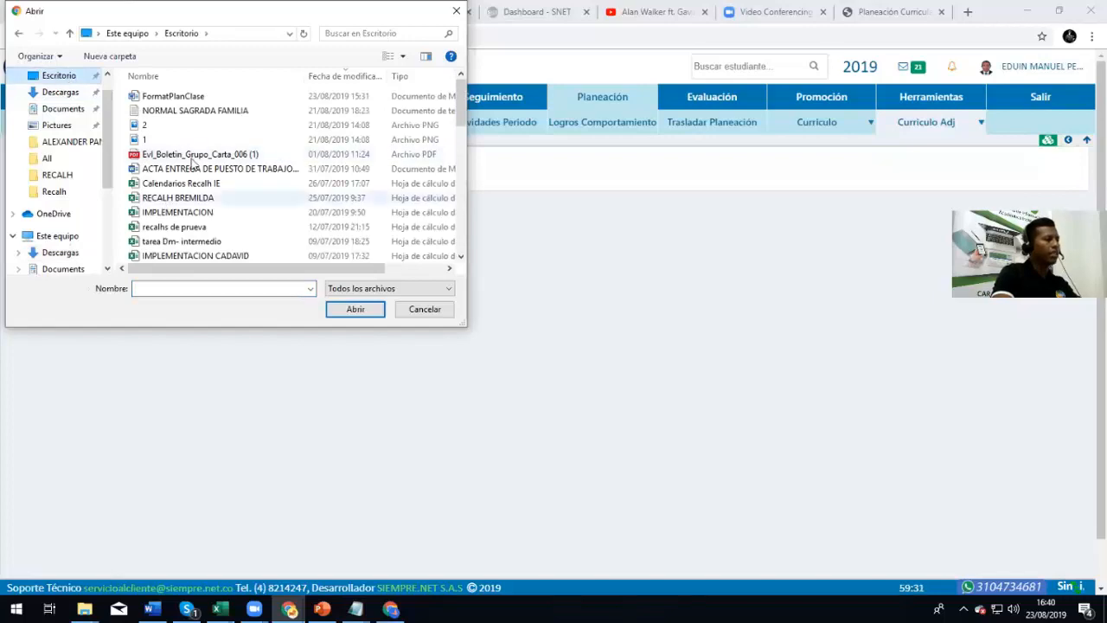
{"action": "left_click", "coordinate": [170, 99]}
{"action": "left_click", "coordinate": [341, 311]}
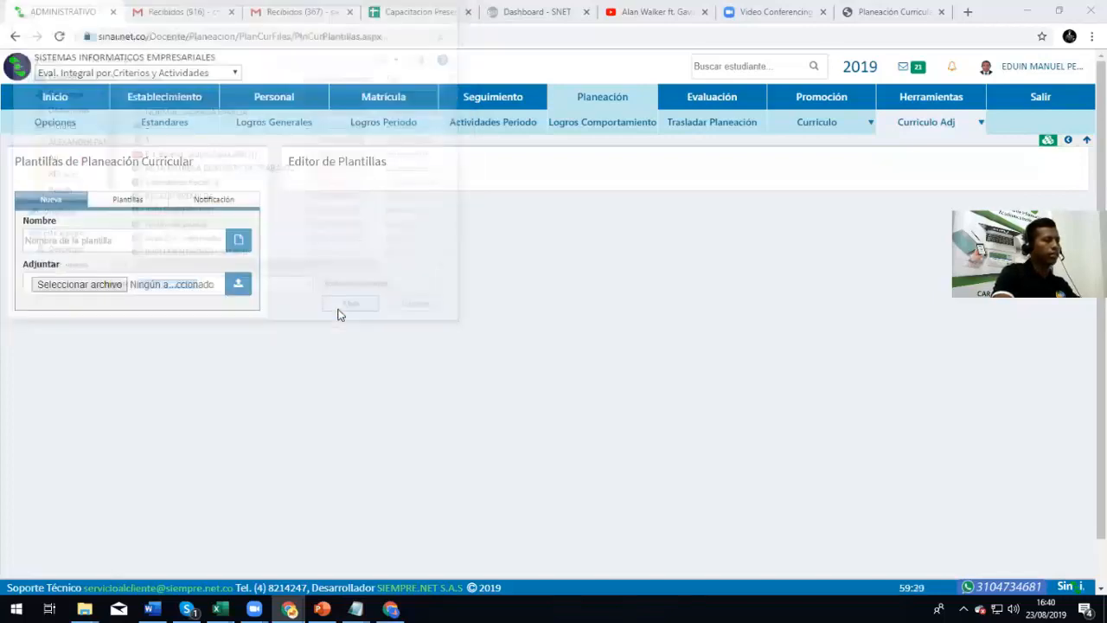
{"action": "left_click", "coordinate": [123, 239]}
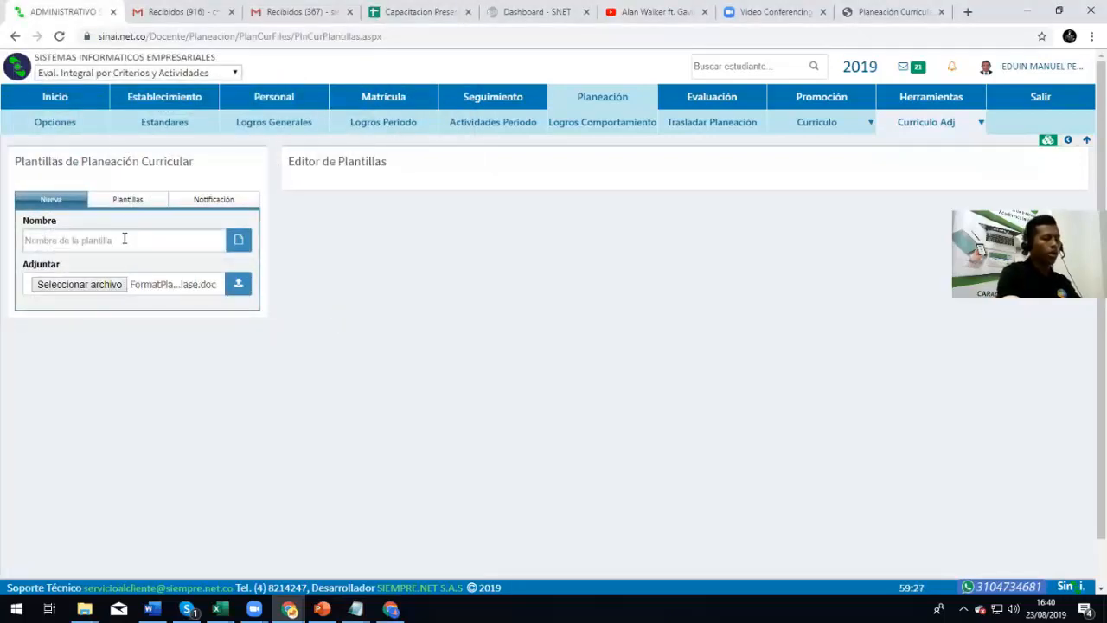
{"action": "type", "text": "Formato de Planeación de Clases"}
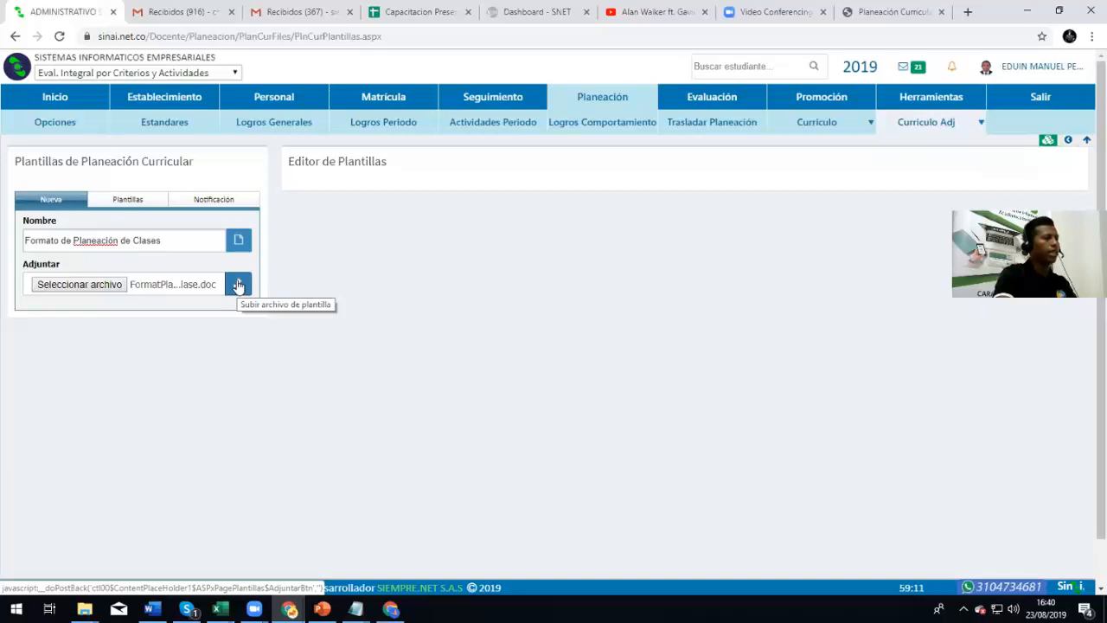
{"action": "left_click", "coordinate": [238, 286]}
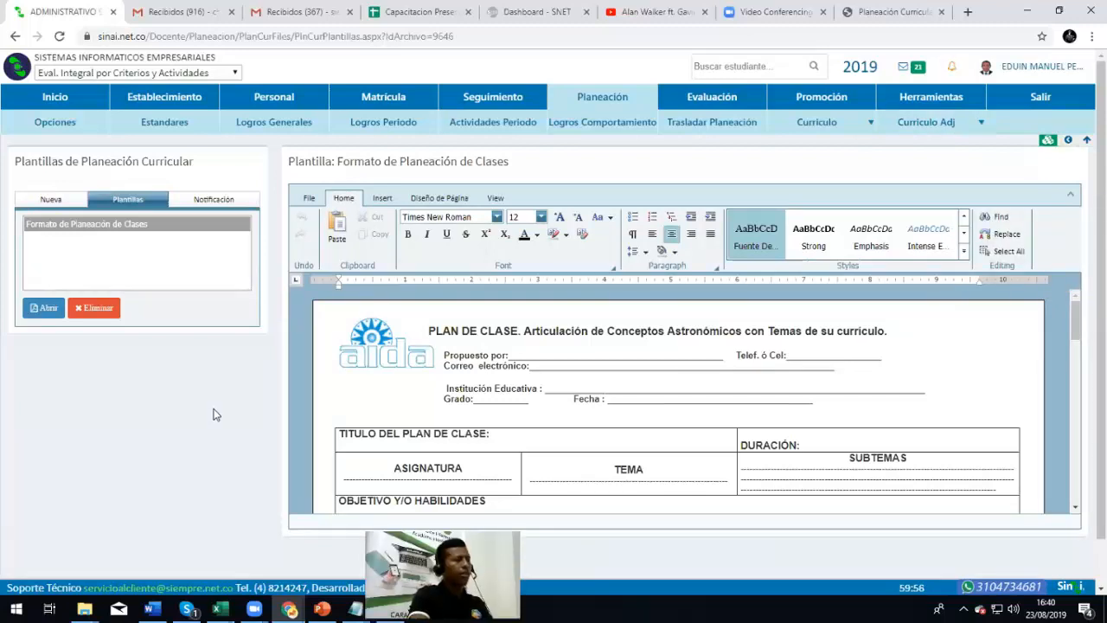
Scroll through the uploaded PLAN DE CLASE template, then show the Windows desktop with Win+D
{"action": "scroll", "coordinate": [316, 335], "scroll_direction": "down", "scroll_amount": 1}
{"action": "scroll", "coordinate": [625, 353], "scroll_direction": "down", "scroll_amount": 1}
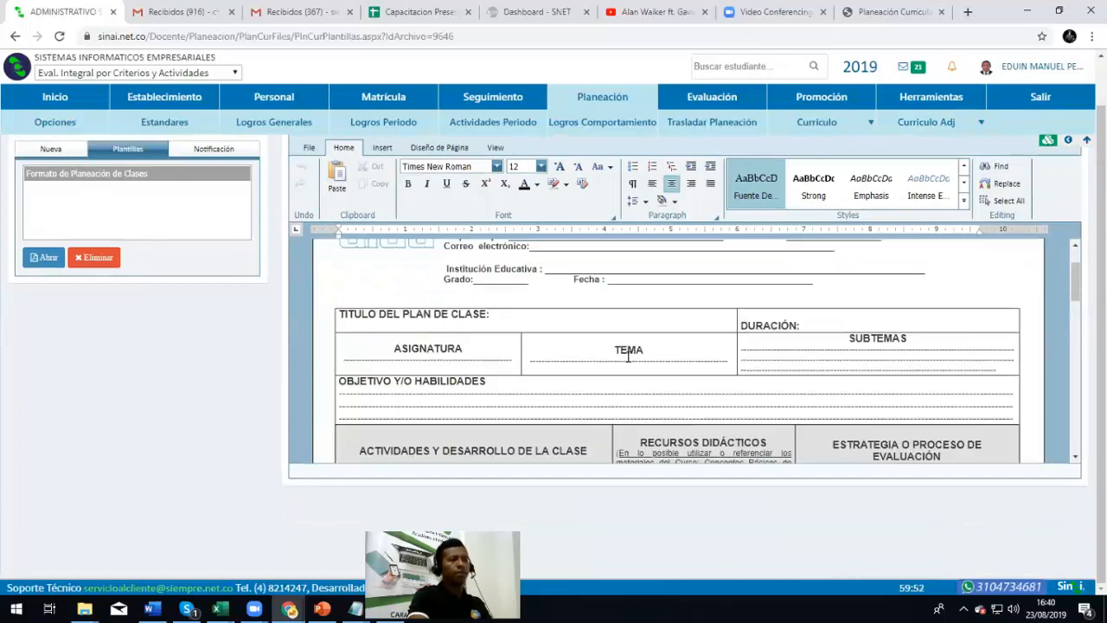
{"action": "scroll", "coordinate": [628, 356], "scroll_direction": "up", "scroll_amount": 1}
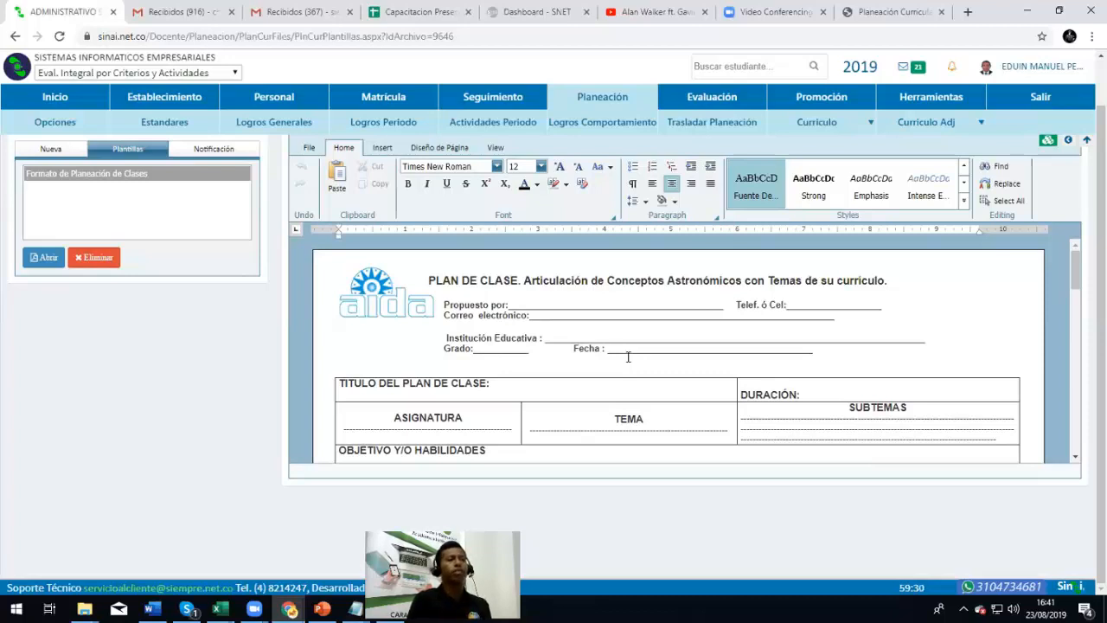
{"action": "scroll", "coordinate": [264, 224], "scroll_direction": "up", "scroll_amount": 1}
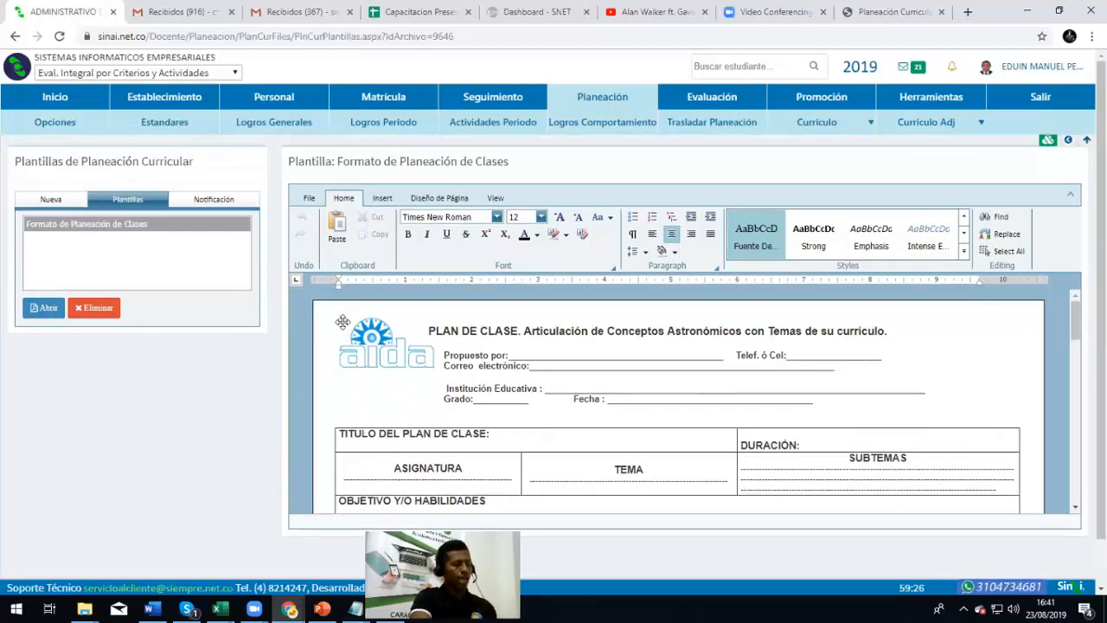
{"action": "key", "text": "super+d"}
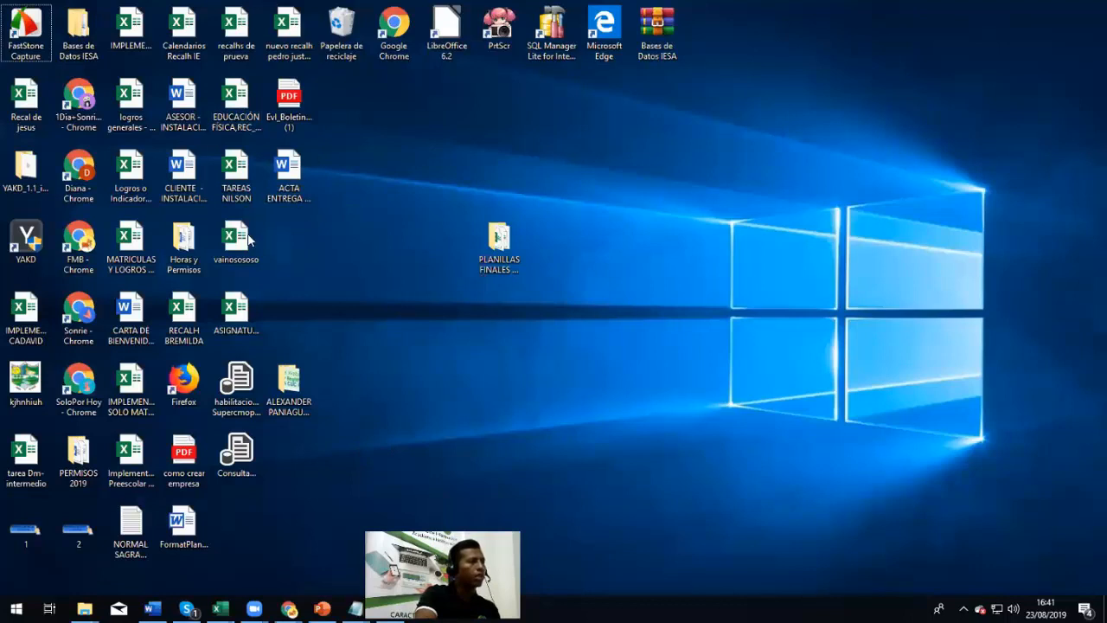
Review FormatPlanClase in Word, close it, and bring Chrome's template editor back
{"action": "left_click", "coordinate": [183, 519]}
{"action": "double_click", "coordinate": [184, 524]}
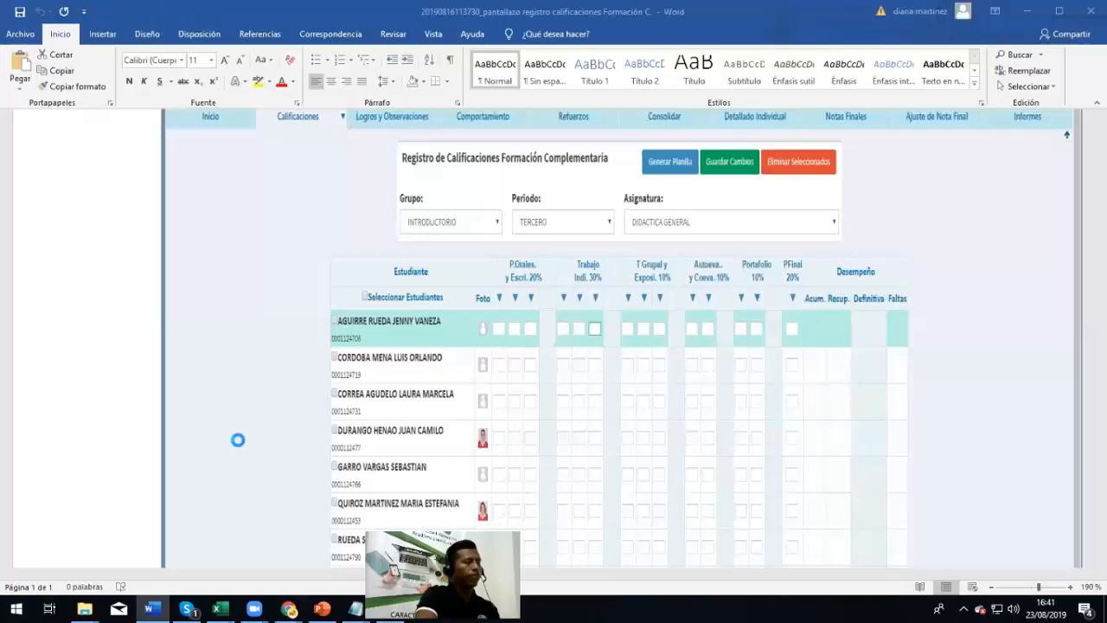
{"action": "scroll", "coordinate": [464, 315], "scroll_direction": "down", "scroll_amount": 5}
{"action": "scroll", "coordinate": [471, 309], "scroll_direction": "up", "scroll_amount": 2}
{"action": "scroll", "coordinate": [470, 309], "scroll_direction": "up", "scroll_amount": 2}
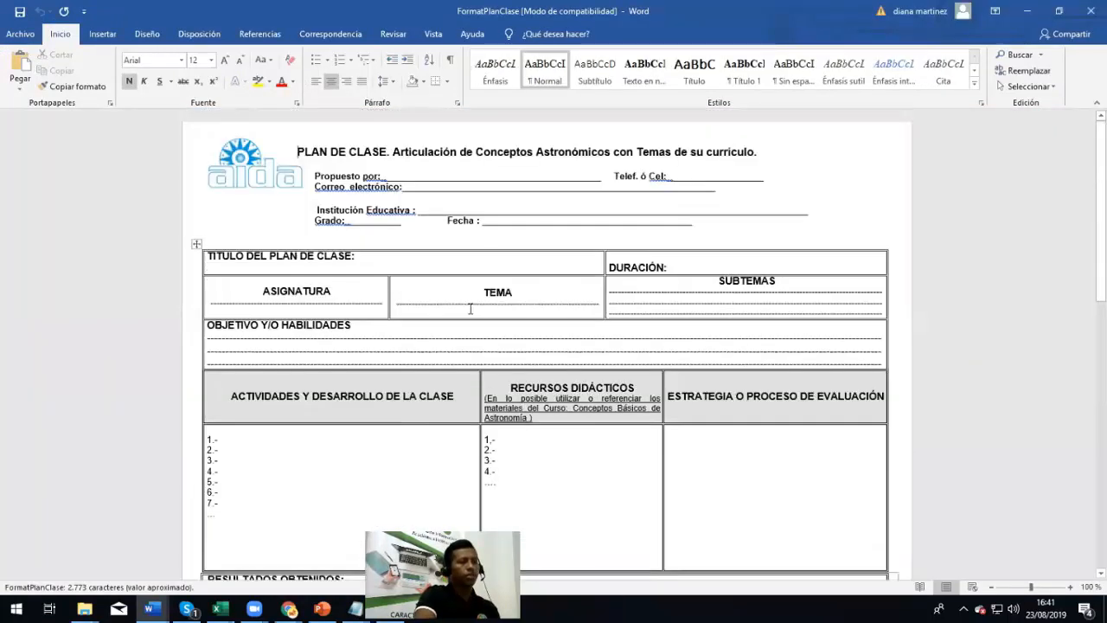
{"action": "left_click", "coordinate": [470, 303]}
{"action": "left_click", "coordinate": [1088, 11]}
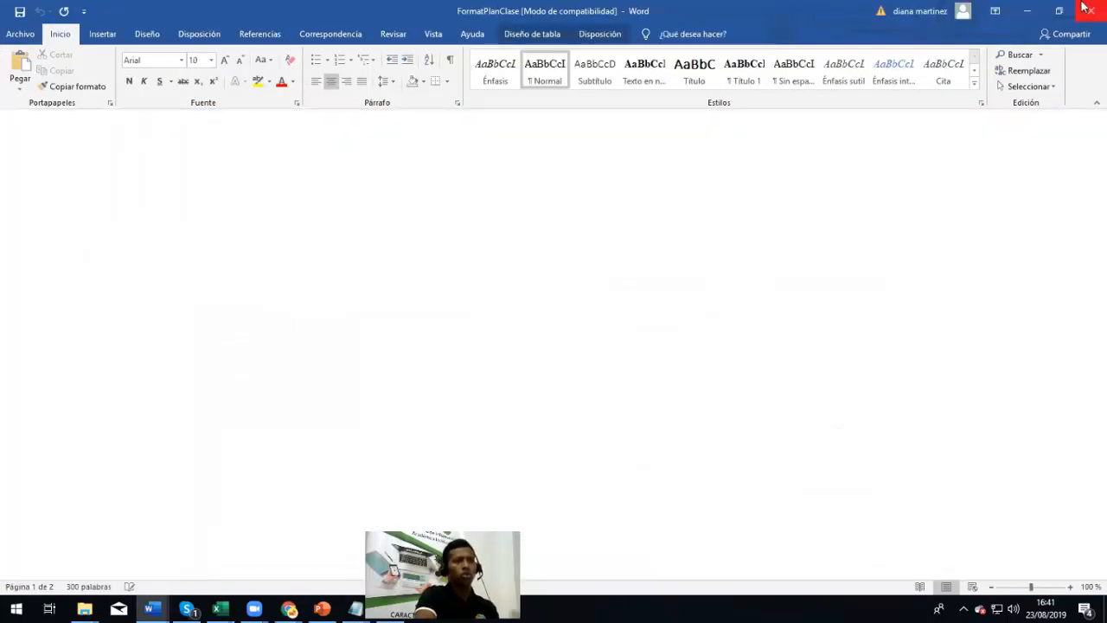
{"action": "left_click", "coordinate": [1025, 10]}
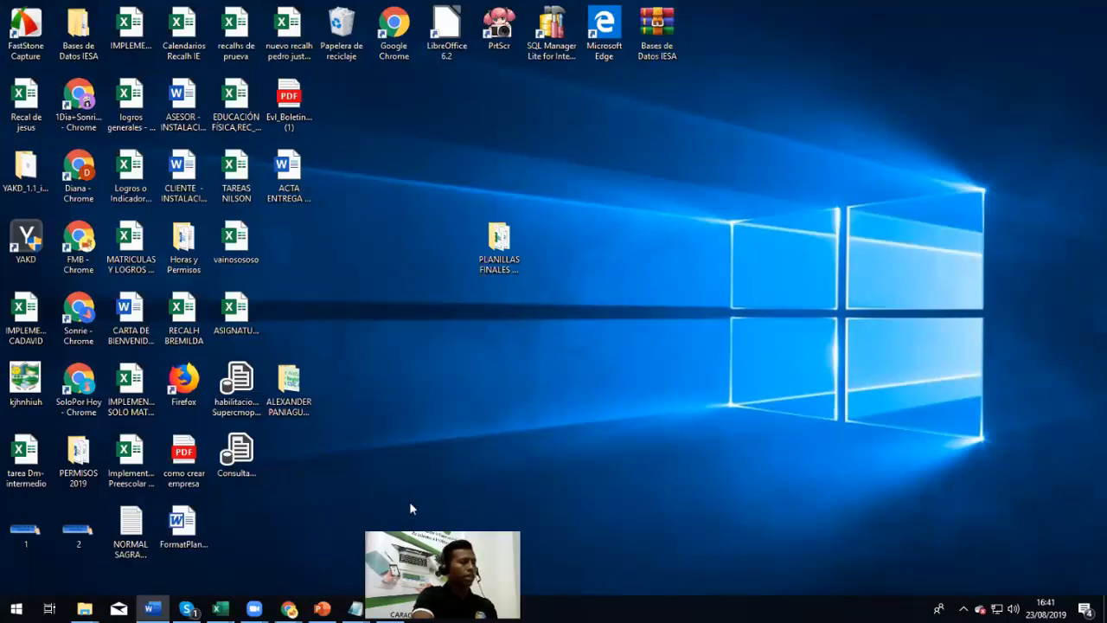
{"action": "left_click", "coordinate": [289, 609]}
Enter the proposer's name on the Propuesto por: line, keeping it bold
{"action": "left_click", "coordinate": [484, 391]}
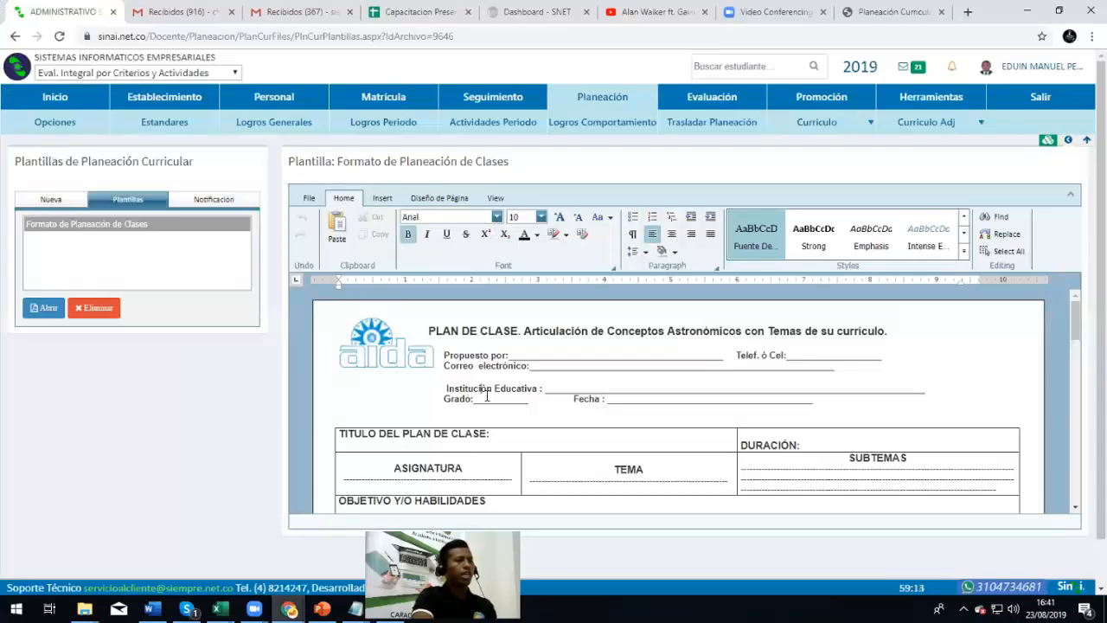
{"action": "scroll", "coordinate": [574, 418], "scroll_direction": "down", "scroll_amount": 2}
{"action": "scroll", "coordinate": [577, 422], "scroll_direction": "up", "scroll_amount": 2}
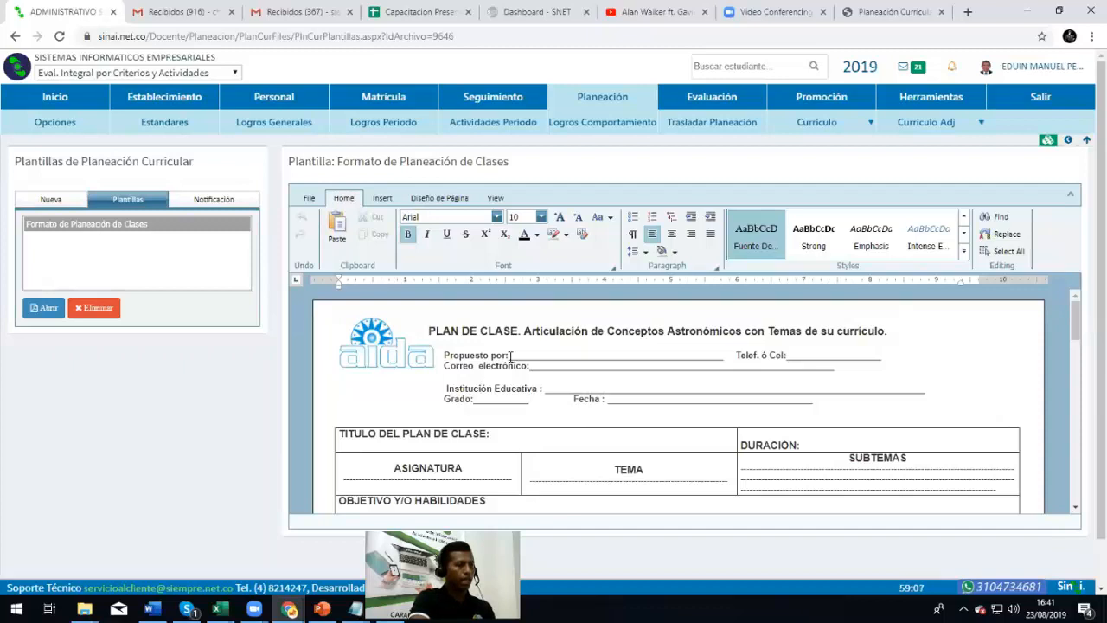
{"action": "left_click_drag", "start_coordinate": [510, 356], "coordinate": [725, 355]}
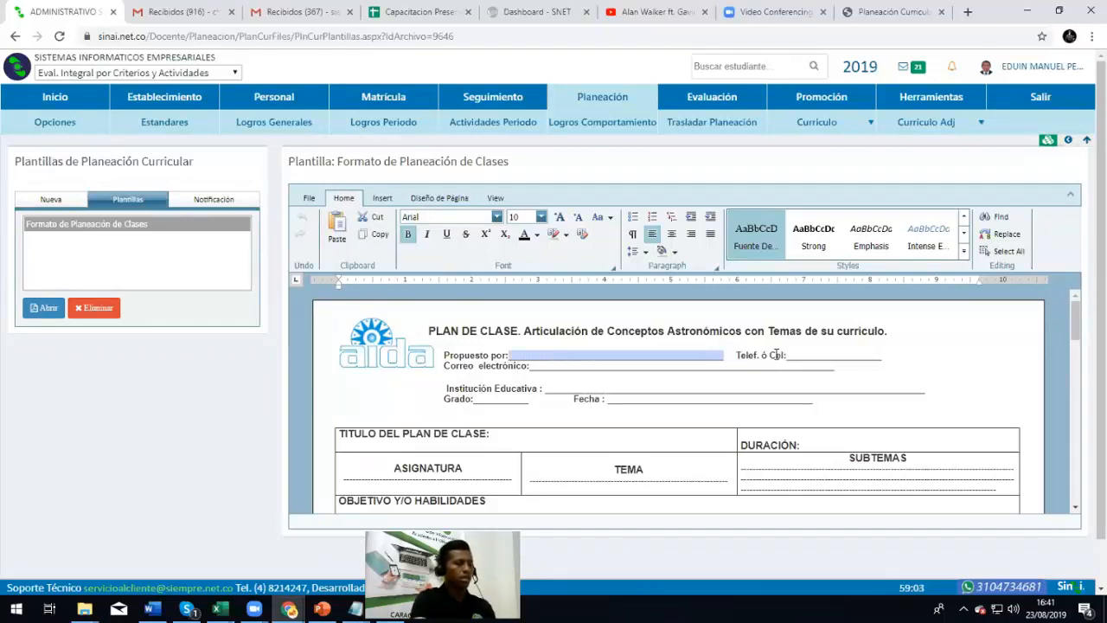
{"action": "key", "text": "ctrl+Left"}
{"action": "key", "text": "ctrl+Left"}
{"action": "left_click_drag", "start_coordinate": [511, 356], "coordinate": [596, 356]}
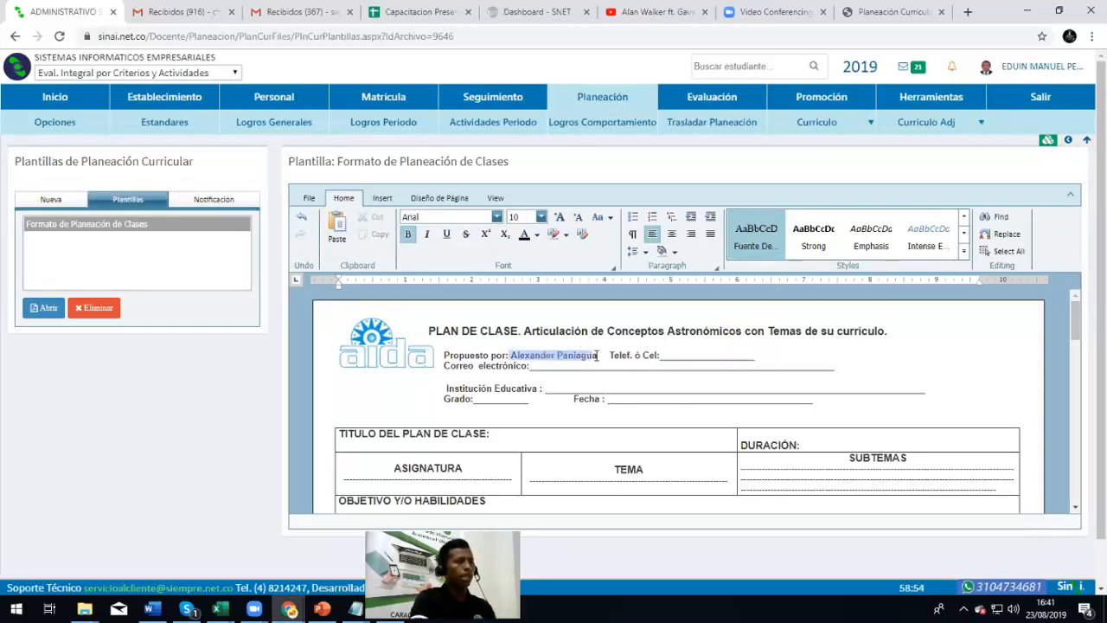
{"action": "left_click", "coordinate": [407, 235]}
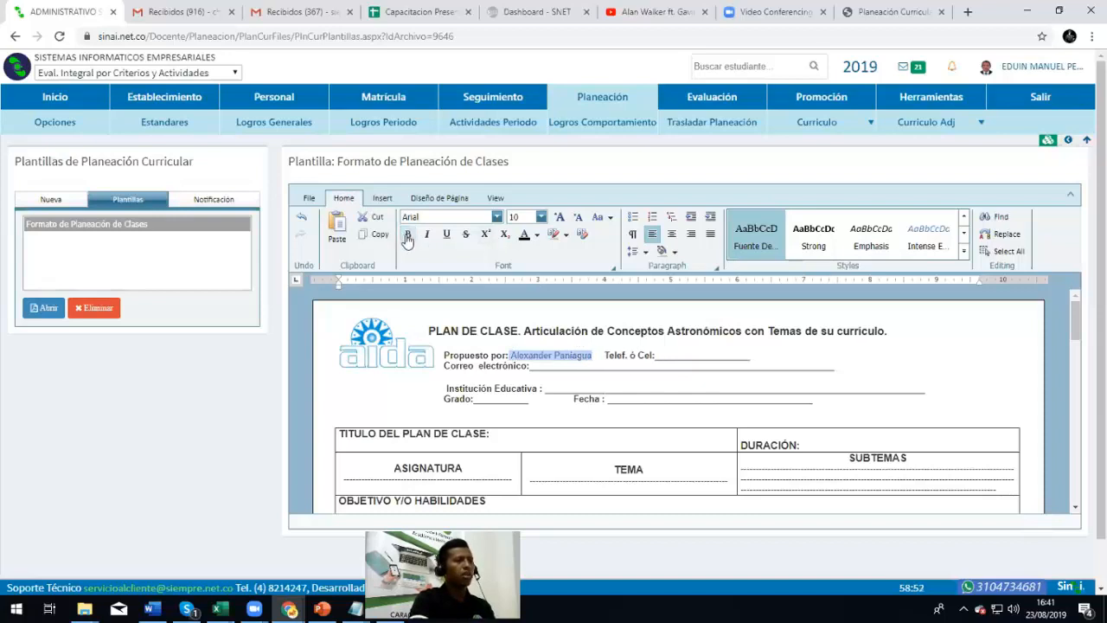
{"action": "left_click", "coordinate": [407, 236]}
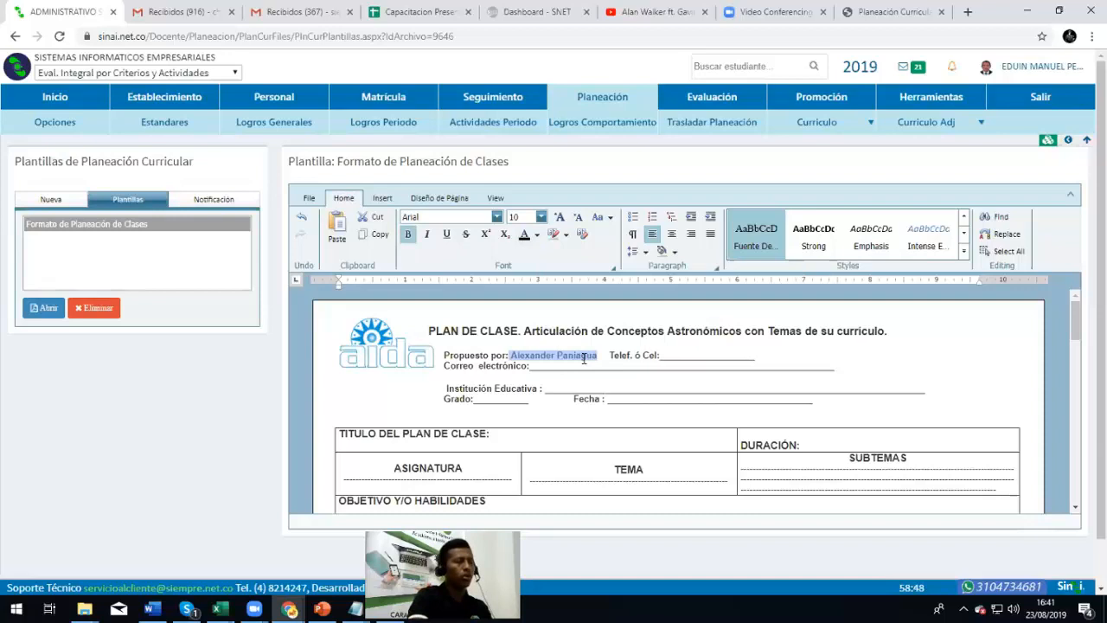
{"action": "left_click", "coordinate": [659, 365]}
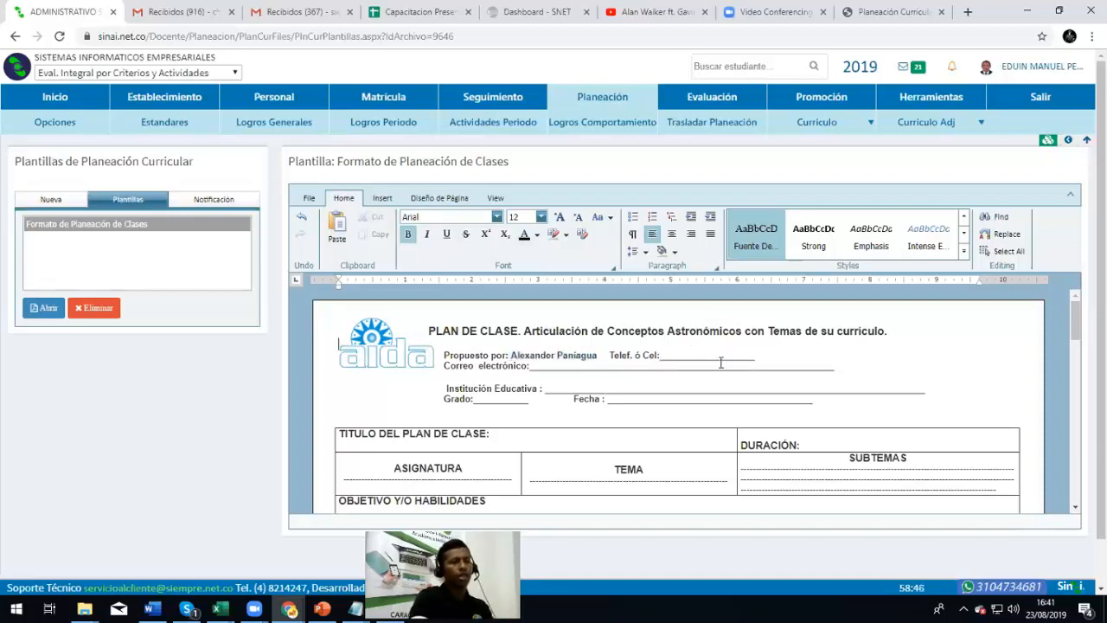
Try selecting the blank fields for Telef. ó Cel, ASIGNATURA, TEMA, SUBTEMAS, DURACIÓN and Grado
{"action": "double_click", "coordinate": [719, 356]}
{"action": "scroll", "coordinate": [722, 355], "scroll_direction": "down", "scroll_amount": 2}
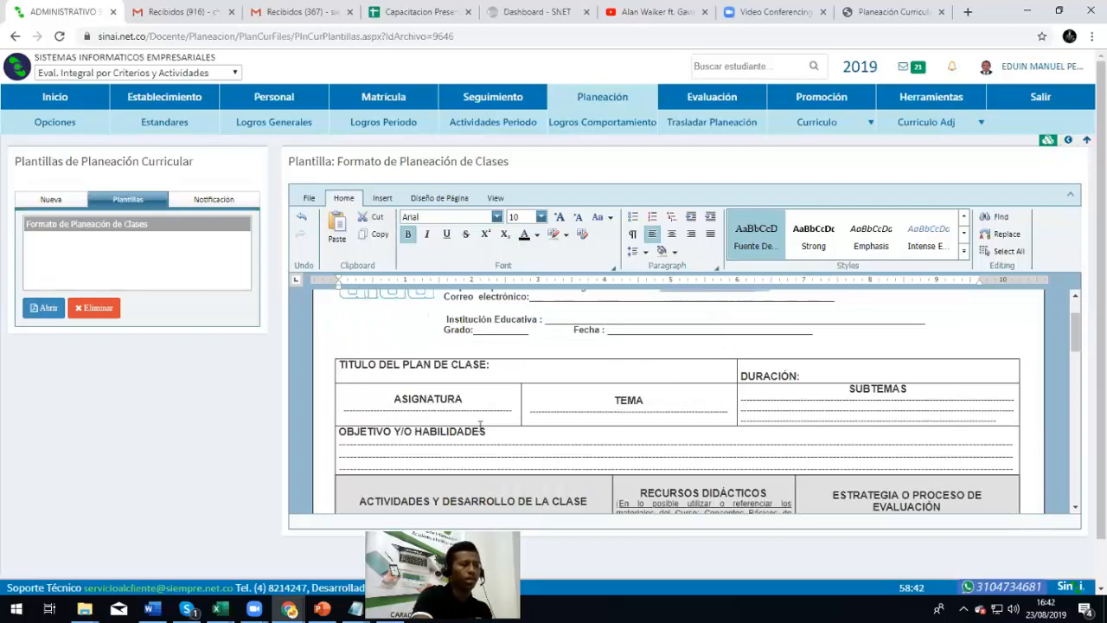
{"action": "double_click", "coordinate": [427, 413]}
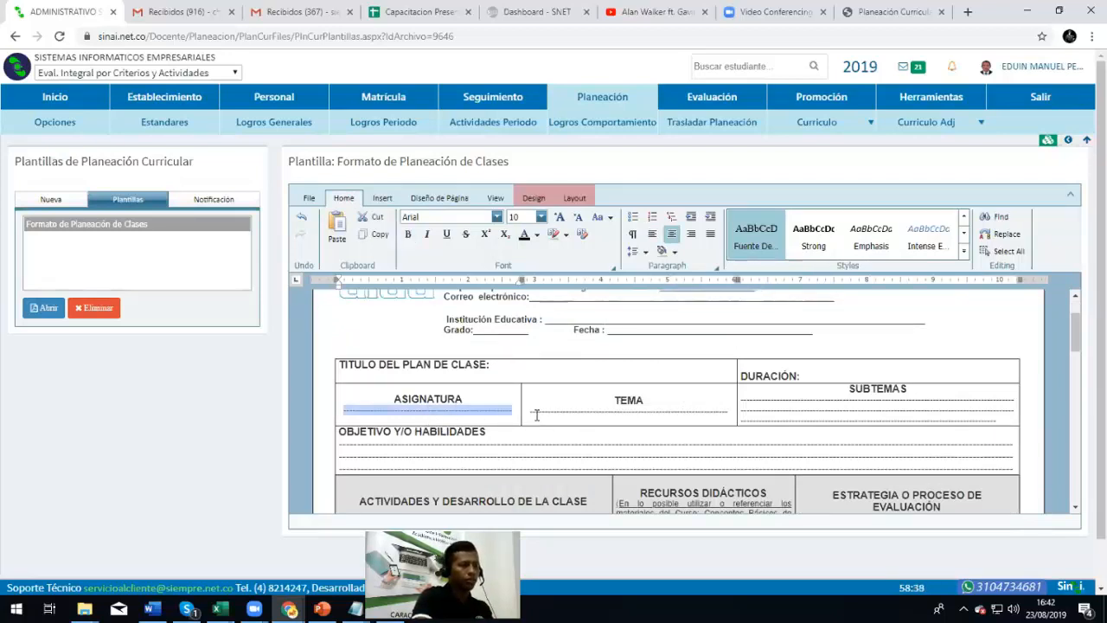
{"action": "double_click", "coordinate": [624, 417]}
{"action": "left_click", "coordinate": [834, 399]}
{"action": "double_click", "coordinate": [852, 398]}
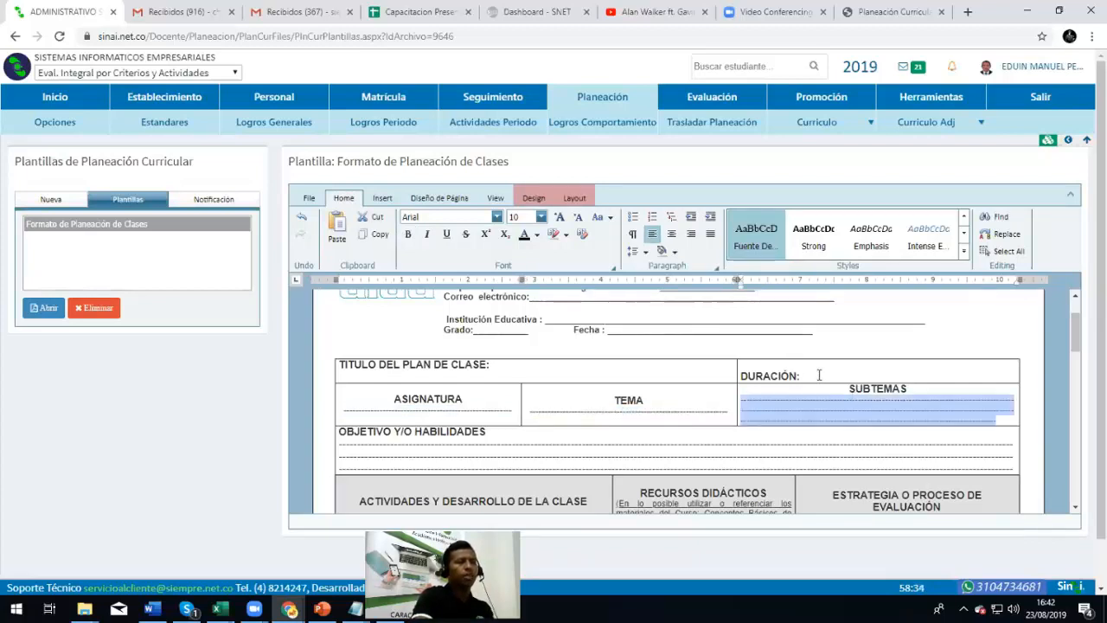
{"action": "left_click", "coordinate": [812, 374]}
{"action": "scroll", "coordinate": [720, 394], "scroll_direction": "down", "scroll_amount": 3}
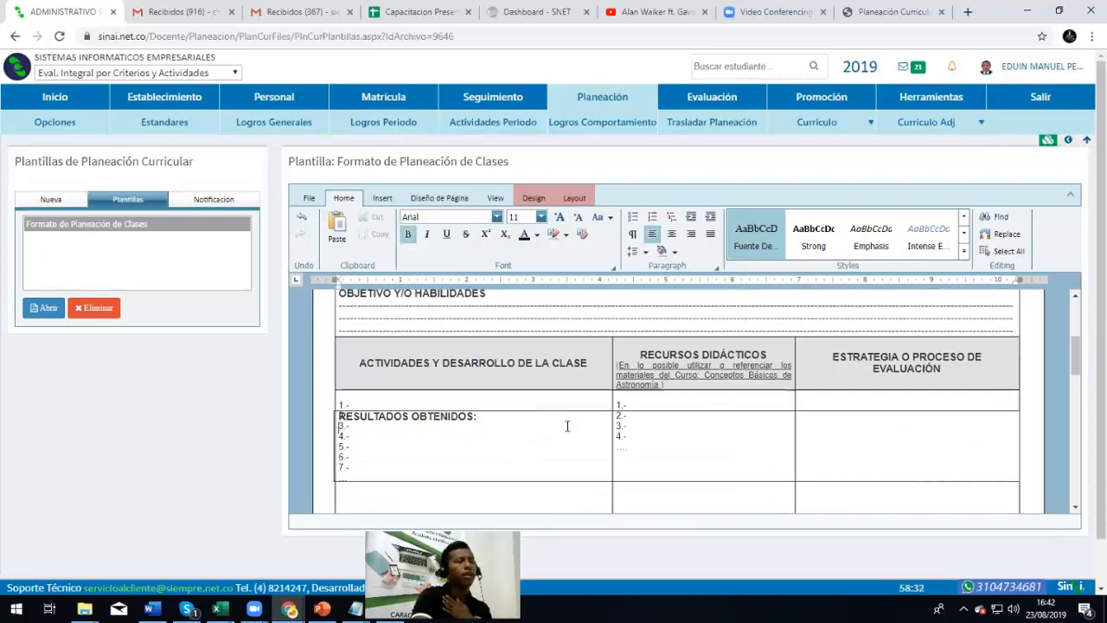
{"action": "scroll", "coordinate": [567, 426], "scroll_direction": "down", "scroll_amount": 3}
{"action": "scroll", "coordinate": [567, 425], "scroll_direction": "up", "scroll_amount": 10}
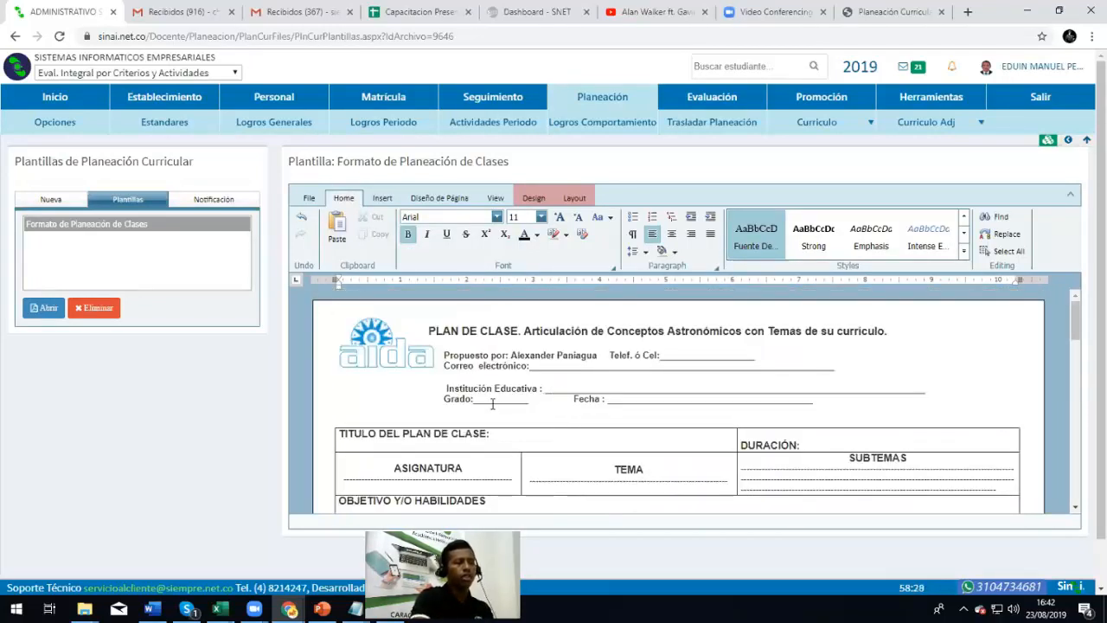
{"action": "double_click", "coordinate": [493, 404]}
{"action": "double_click", "coordinate": [680, 409]}
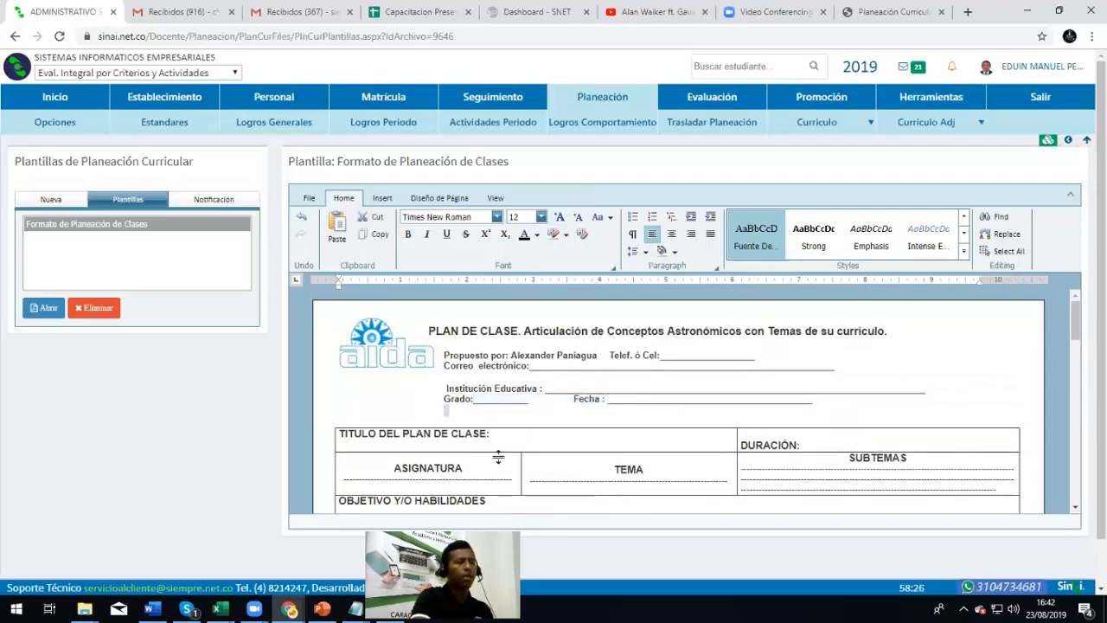
Replace the TEMA placeholder line with EJEMPLO PARA EL REGISTRO DEL TEMA
{"action": "double_click", "coordinate": [452, 475]}
{"action": "double_click", "coordinate": [604, 474]}
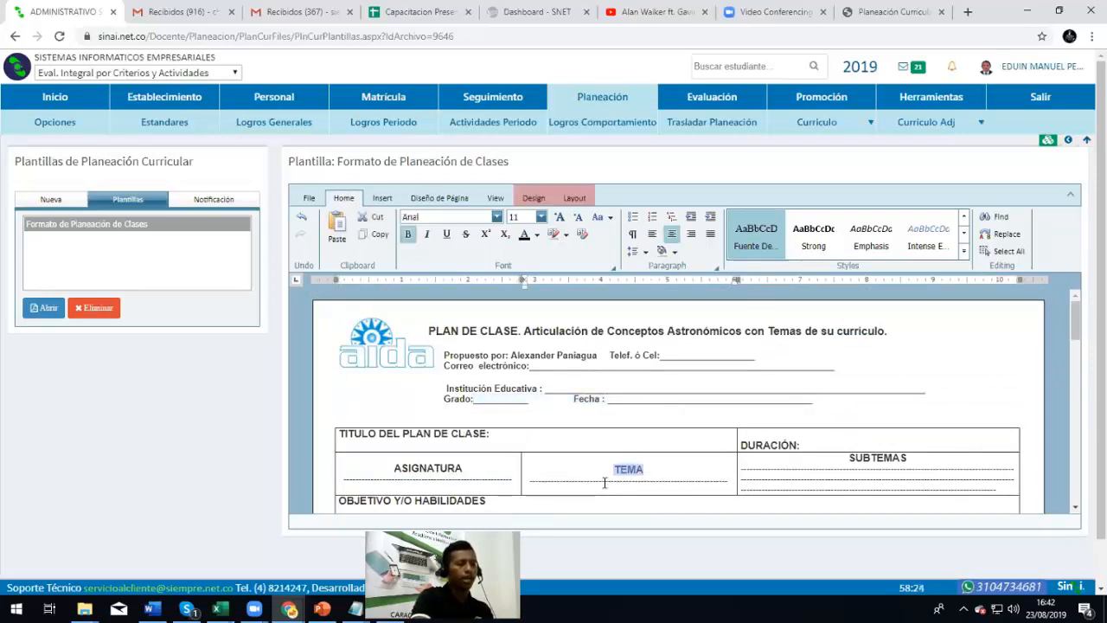
{"action": "double_click", "coordinate": [605, 481]}
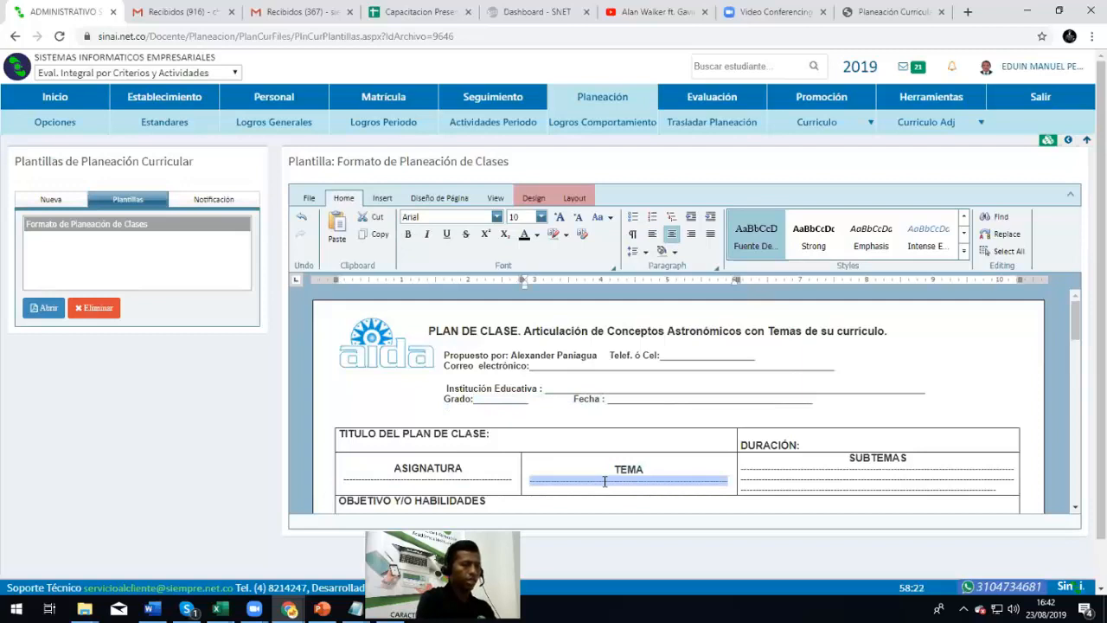
{"action": "type", "text": "EJEMPLO PARA EL REGUS"}
{"action": "key", "text": "BackSpace"}
{"action": "key", "text": "BackSpace"}
{"action": "type", "text": "ISTRO DEL TEMA"}
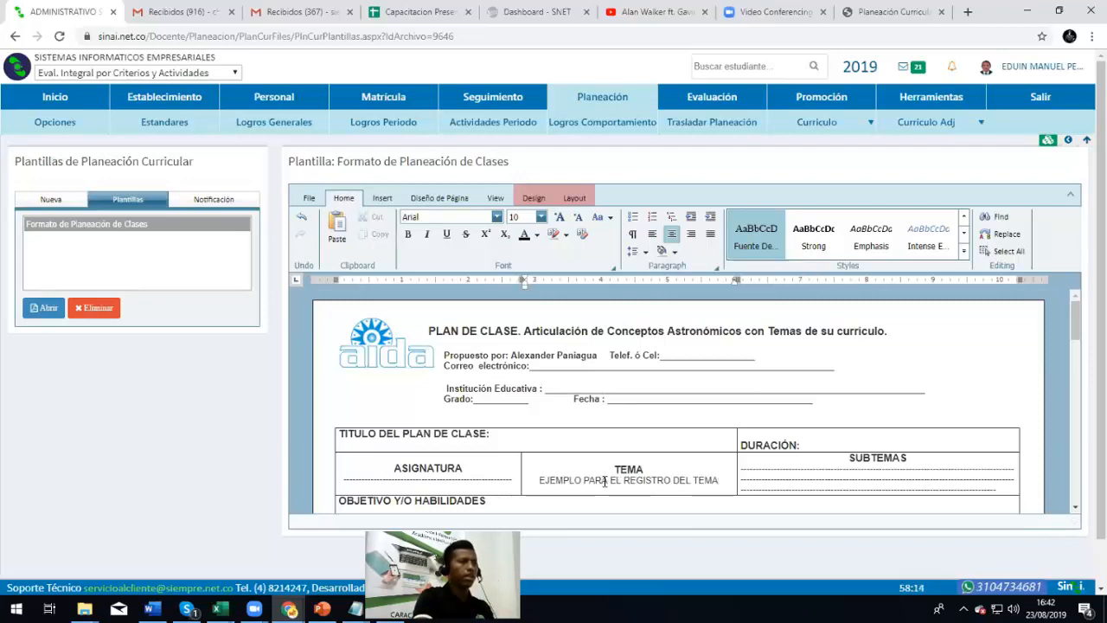
{"action": "scroll", "coordinate": [596, 450], "scroll_direction": "down", "scroll_amount": 3}
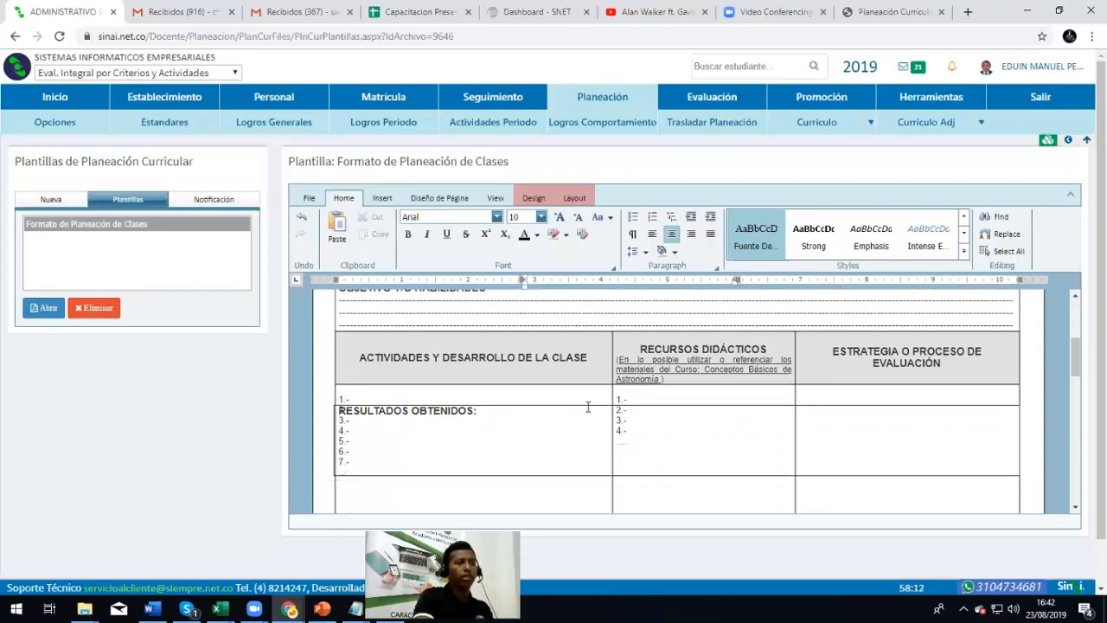
{"action": "scroll", "coordinate": [588, 406], "scroll_direction": "down", "scroll_amount": 1}
{"action": "scroll", "coordinate": [553, 411], "scroll_direction": "down", "scroll_amount": 3}
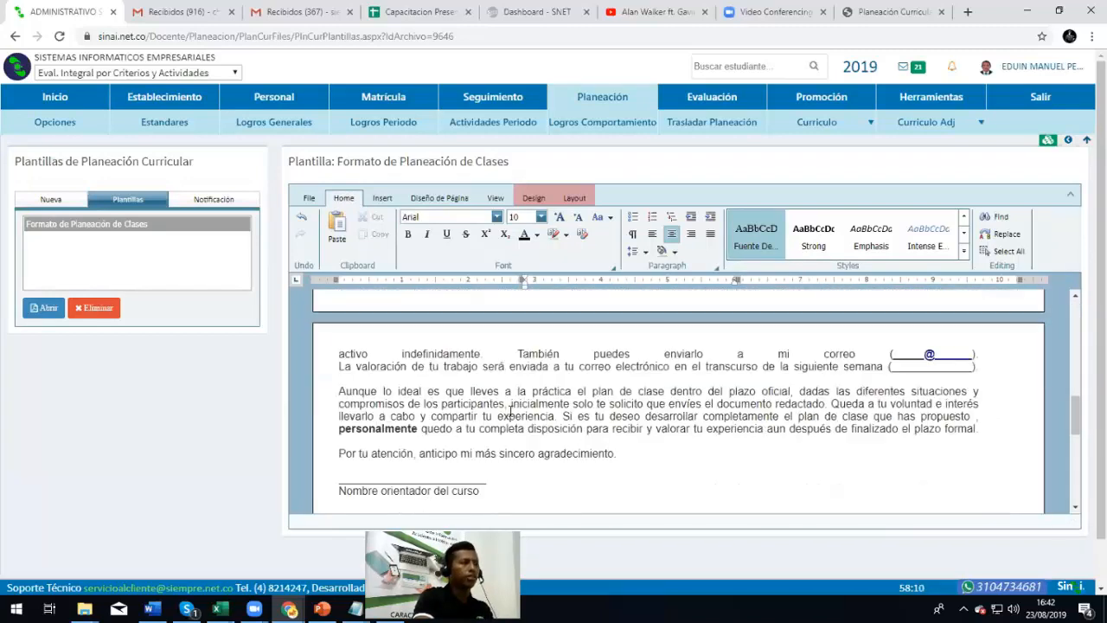
Save the edited template from the editor's File menu
{"action": "scroll", "coordinate": [457, 423], "scroll_direction": "up", "scroll_amount": 8}
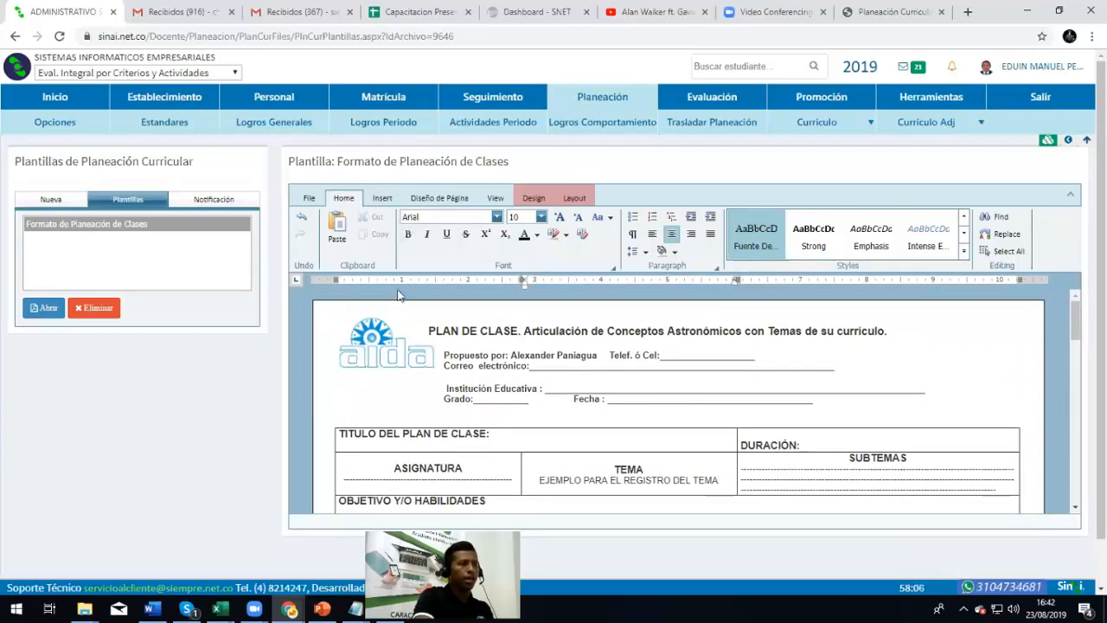
{"action": "left_click", "coordinate": [311, 200]}
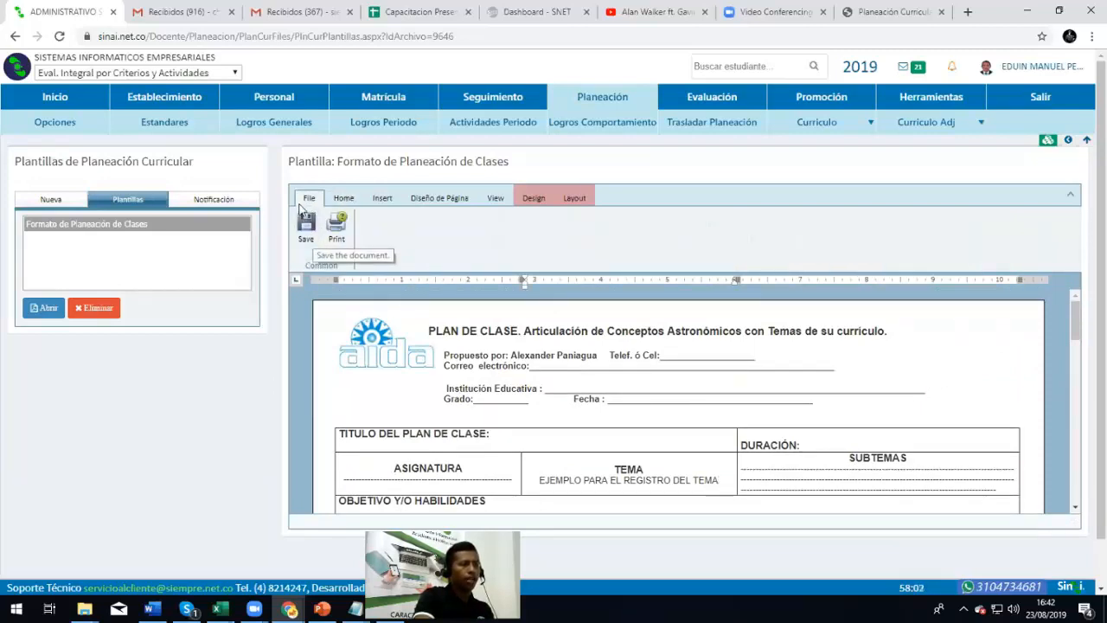
{"action": "left_click", "coordinate": [308, 230]}
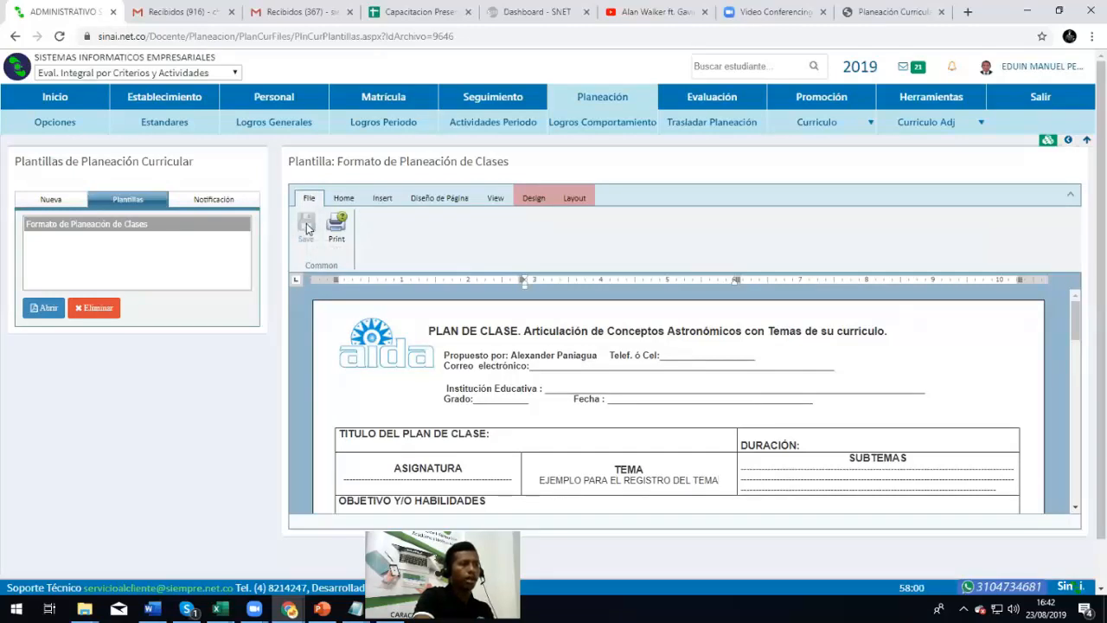
Reload Plantillas de Planeación and reopen the Formato de Planeación de Clases template
{"action": "mouse_move", "coordinate": [830, 125]}
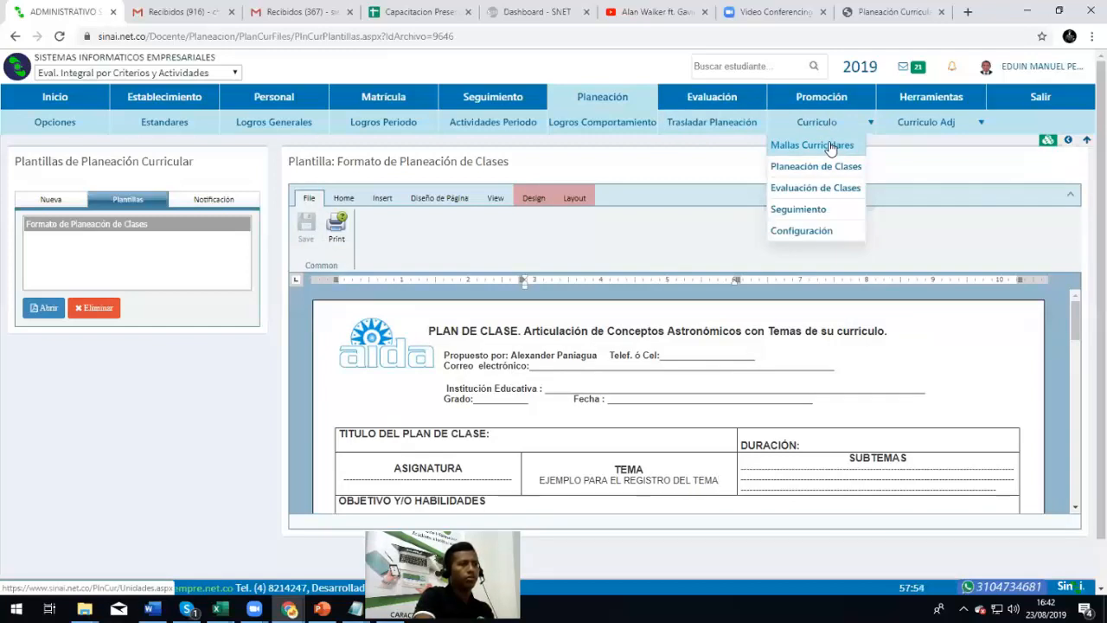
{"action": "mouse_move", "coordinate": [955, 131]}
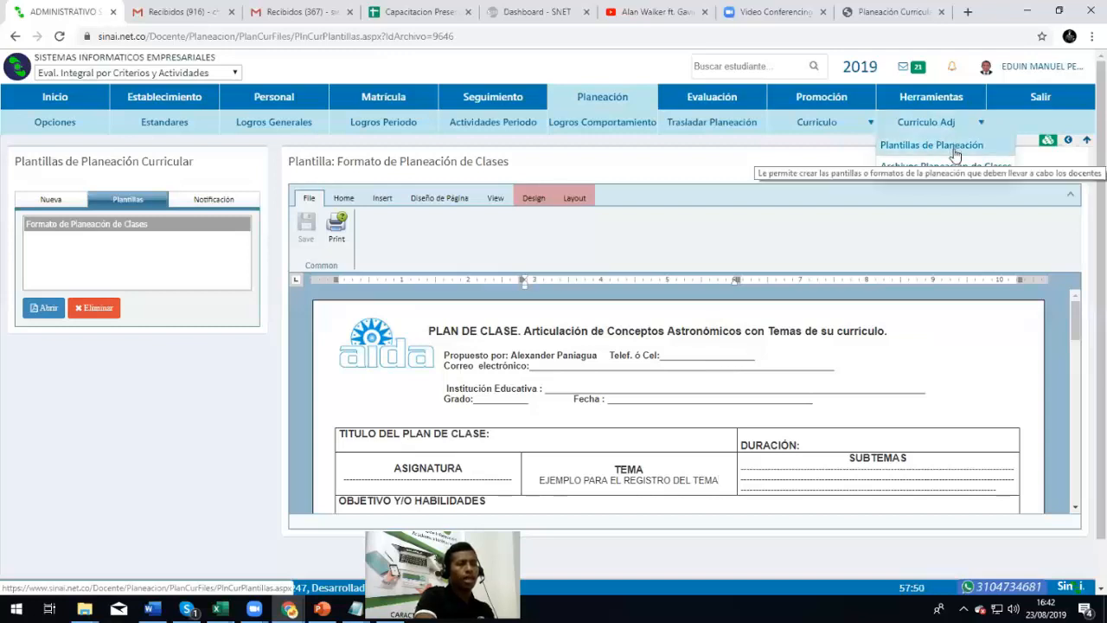
{"action": "left_click", "coordinate": [954, 149]}
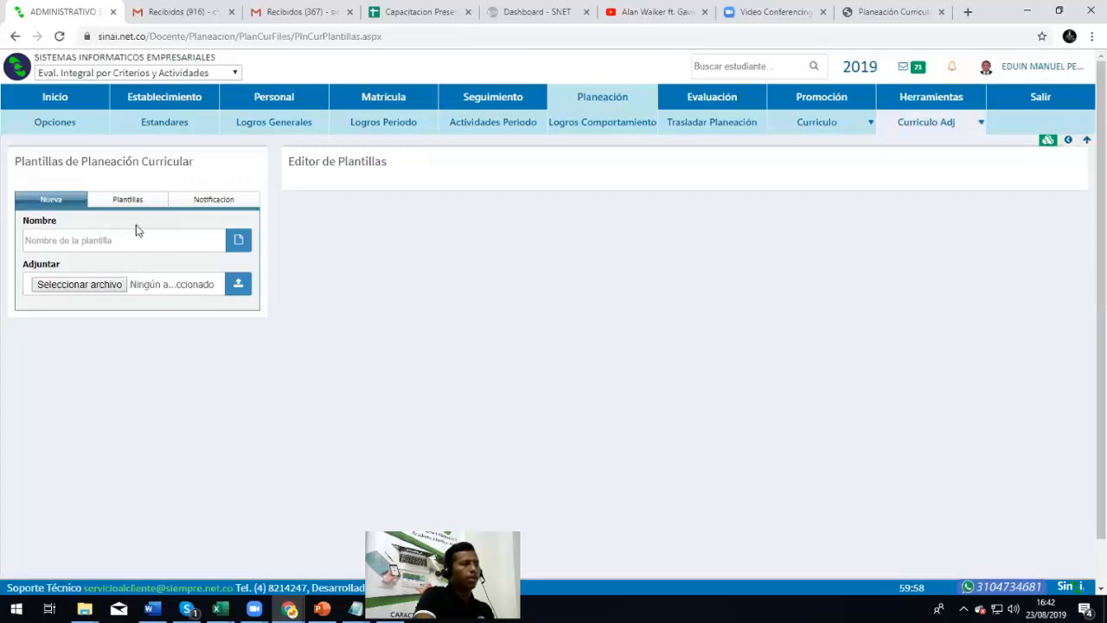
{"action": "left_click", "coordinate": [132, 201]}
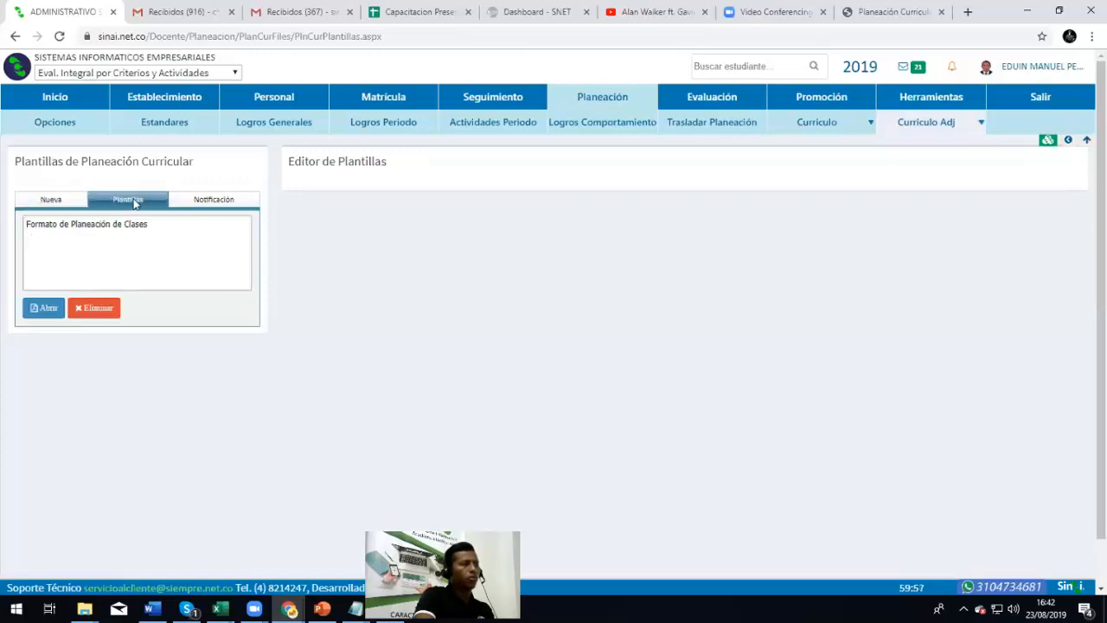
{"action": "left_click", "coordinate": [90, 227]}
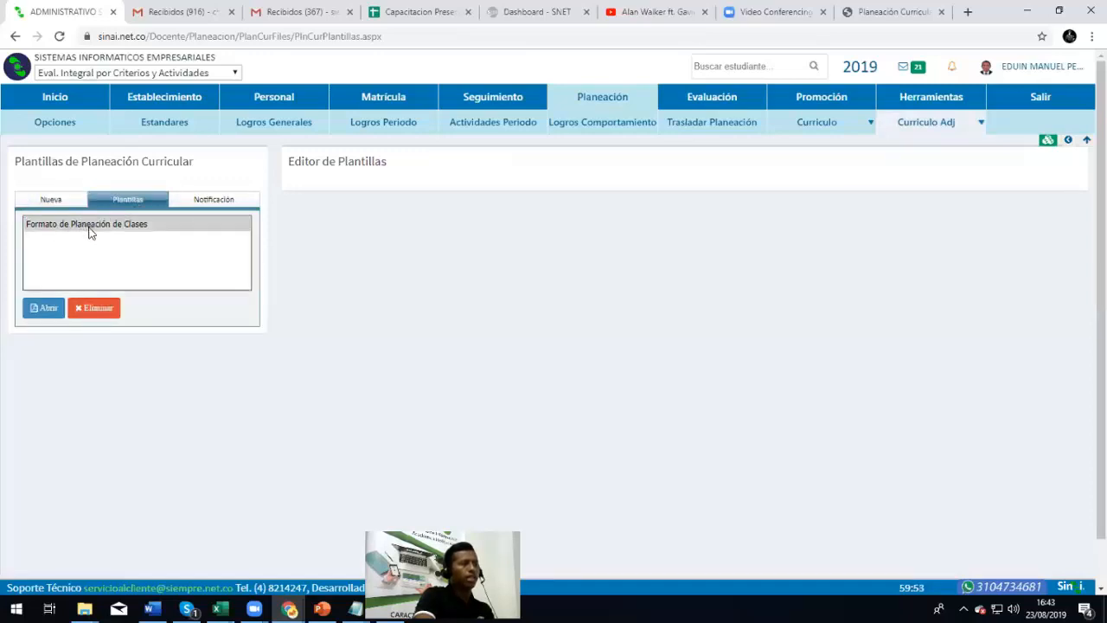
{"action": "left_click", "coordinate": [46, 314]}
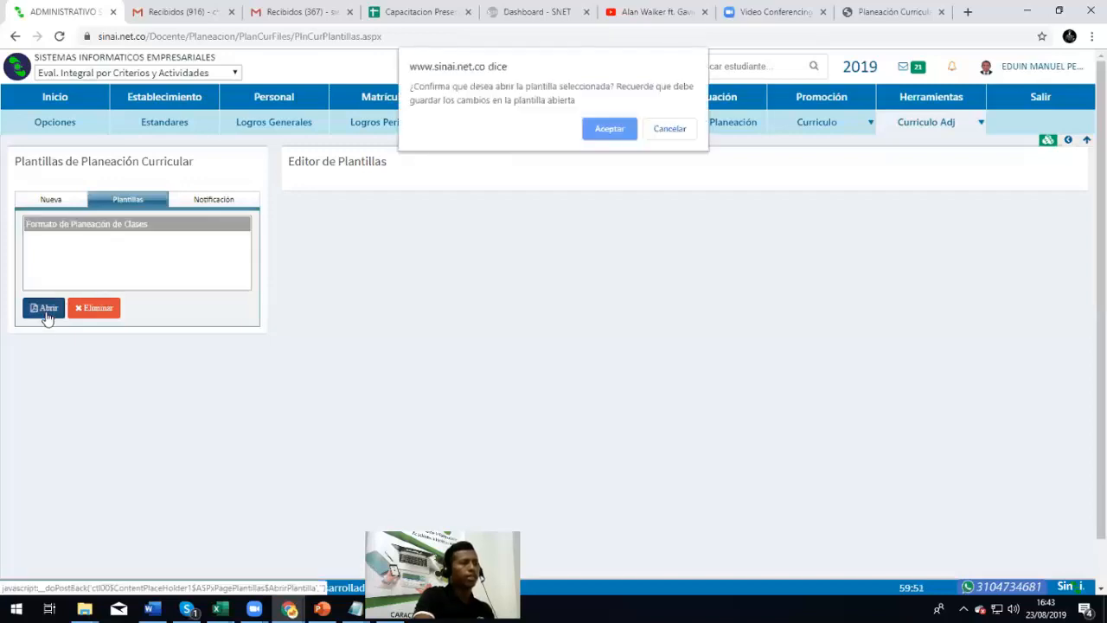
{"action": "left_click", "coordinate": [597, 133]}
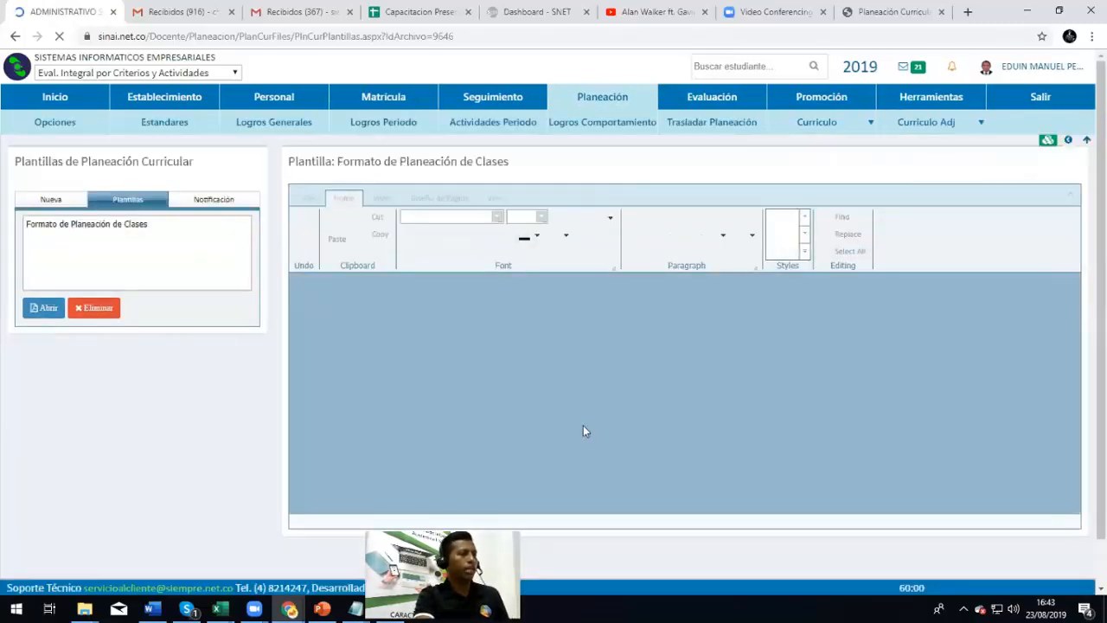
Select EJEMPLO PARA EL REGISTRO DEL TEMA in the TEMA cell and delete it
{"action": "scroll", "coordinate": [605, 433], "scroll_direction": "down", "scroll_amount": 2}
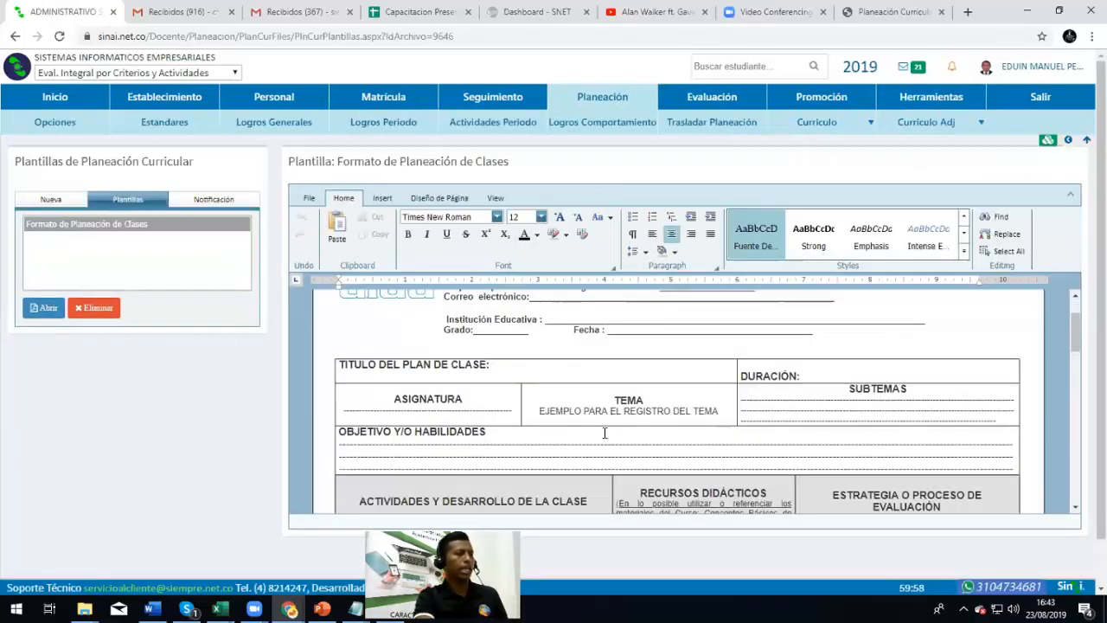
{"action": "double_click", "coordinate": [617, 409]}
{"action": "left_click", "coordinate": [611, 414]}
{"action": "scroll", "coordinate": [704, 410], "scroll_direction": "up", "scroll_amount": 1}
{"action": "scroll", "coordinate": [597, 419], "scroll_direction": "down", "scroll_amount": 1}
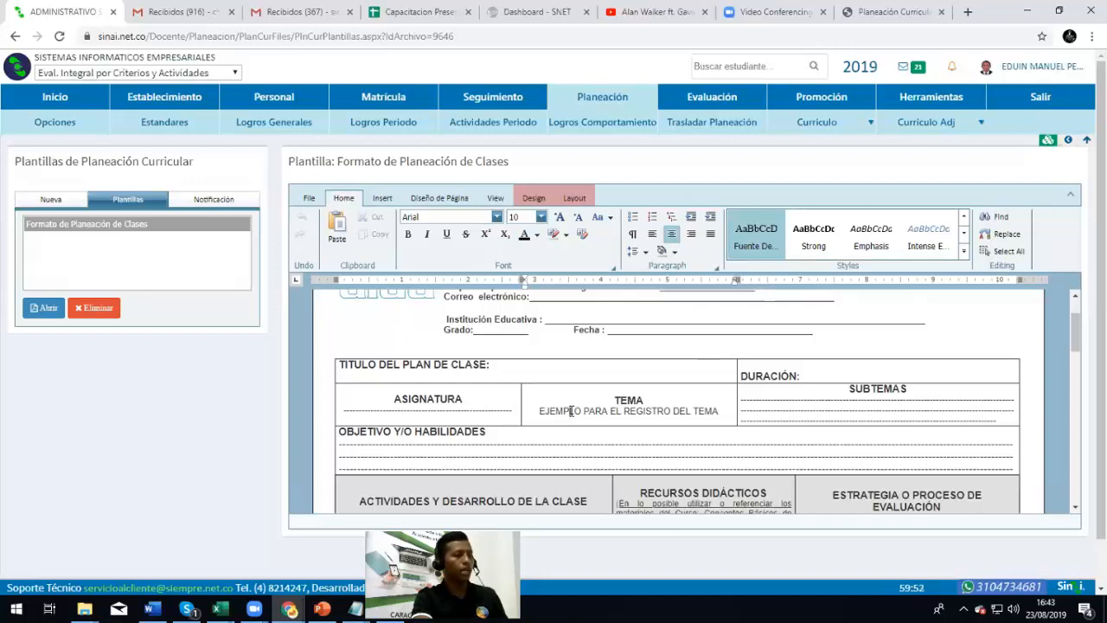
{"action": "double_click", "coordinate": [609, 417]}
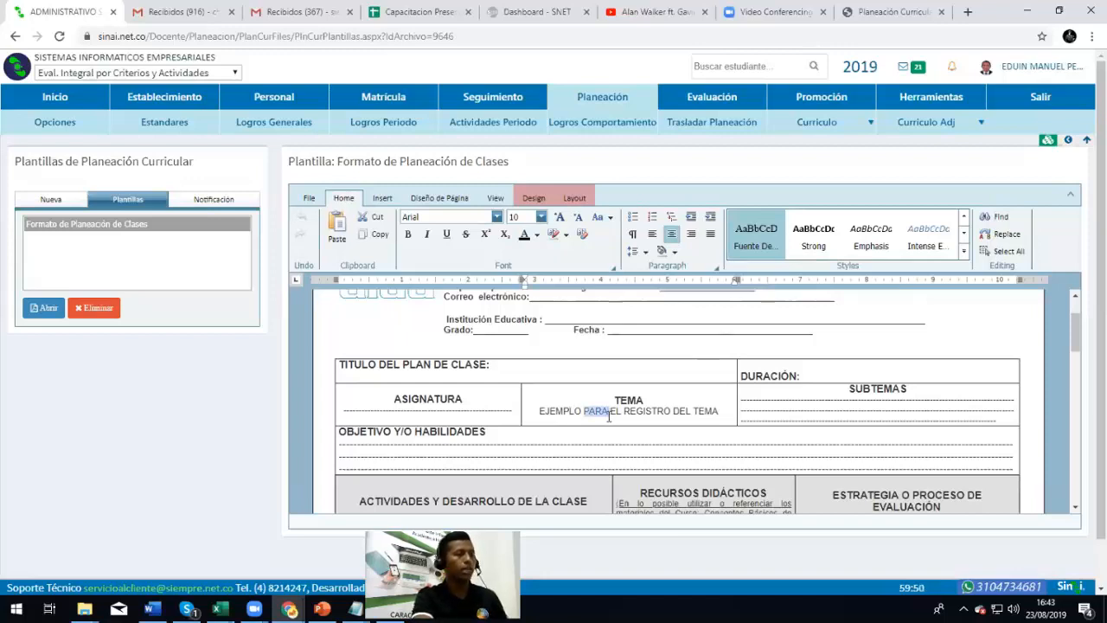
{"action": "double_click", "coordinate": [468, 409]}
{"action": "double_click", "coordinate": [578, 413]}
{"action": "left_click", "coordinate": [585, 413]}
{"action": "left_click_drag", "start_coordinate": [717, 412], "coordinate": [526, 405]}
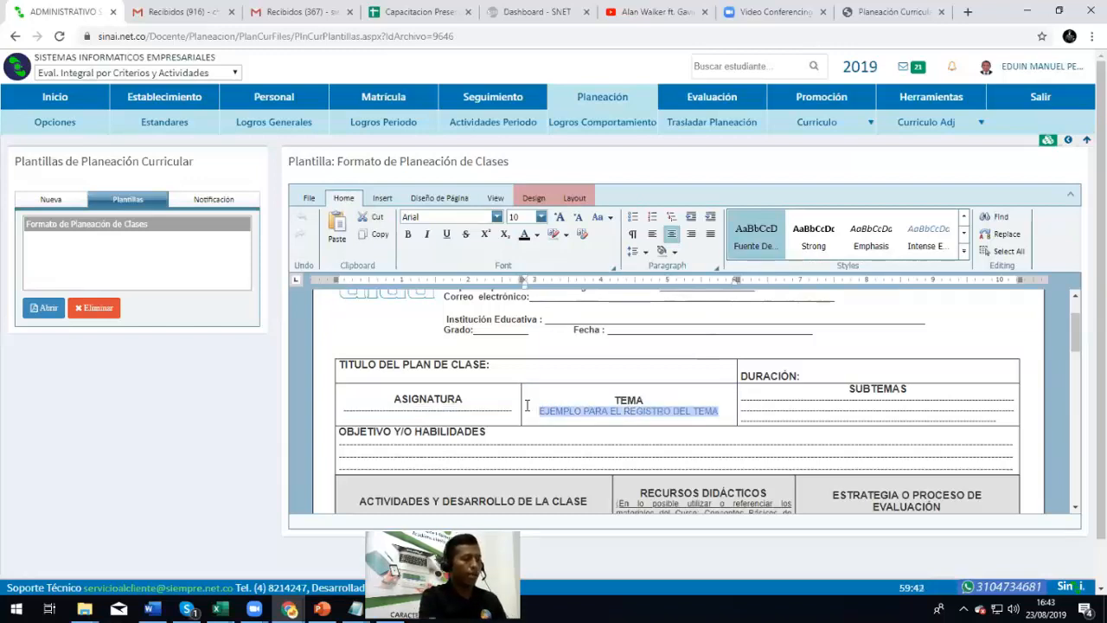
{"action": "key", "text": "Delete"}
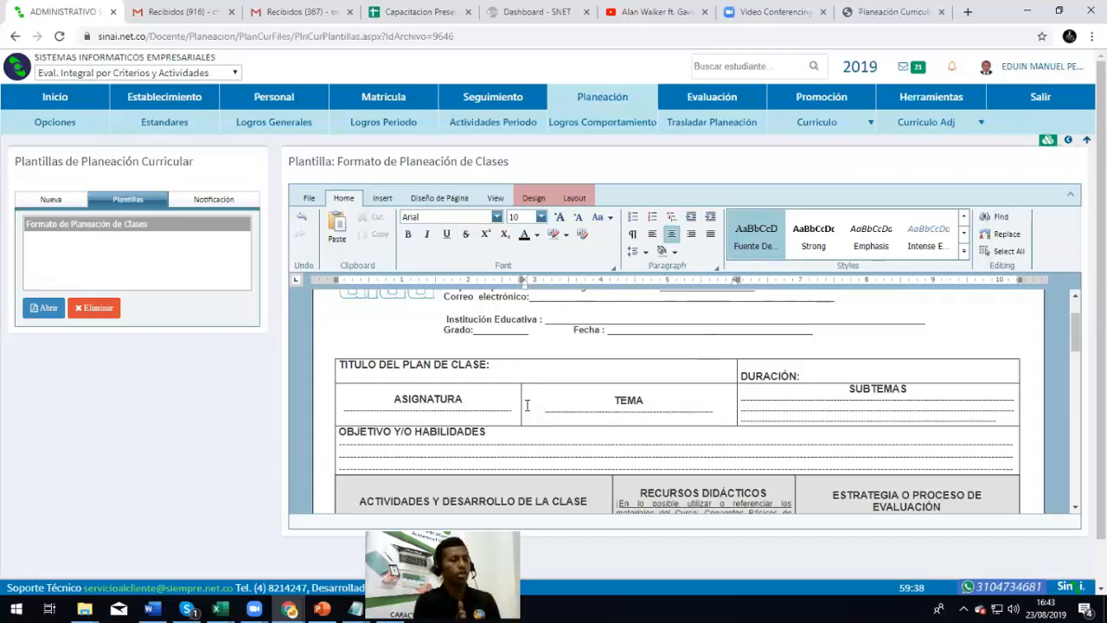
{"action": "scroll", "coordinate": [679, 433], "scroll_direction": "down", "scroll_amount": 1}
{"action": "scroll", "coordinate": [679, 428], "scroll_direction": "up", "scroll_amount": 2}
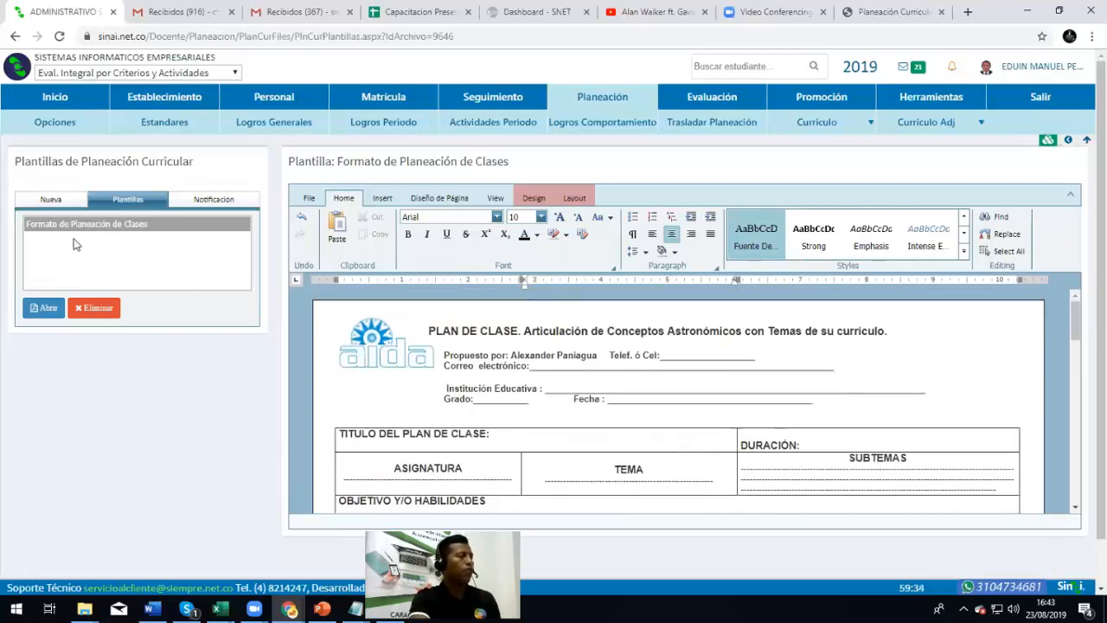
Pick the Formato de Planeación de Clases template and bring up the Nueva template form
{"action": "left_click", "coordinate": [119, 221]}
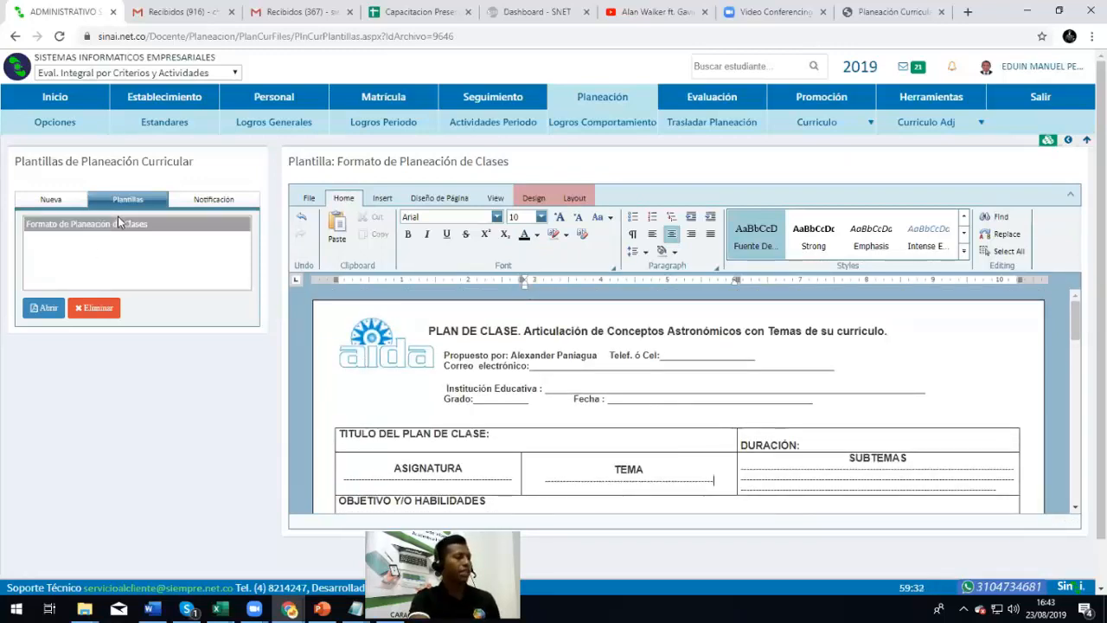
{"action": "left_click", "coordinate": [49, 200]}
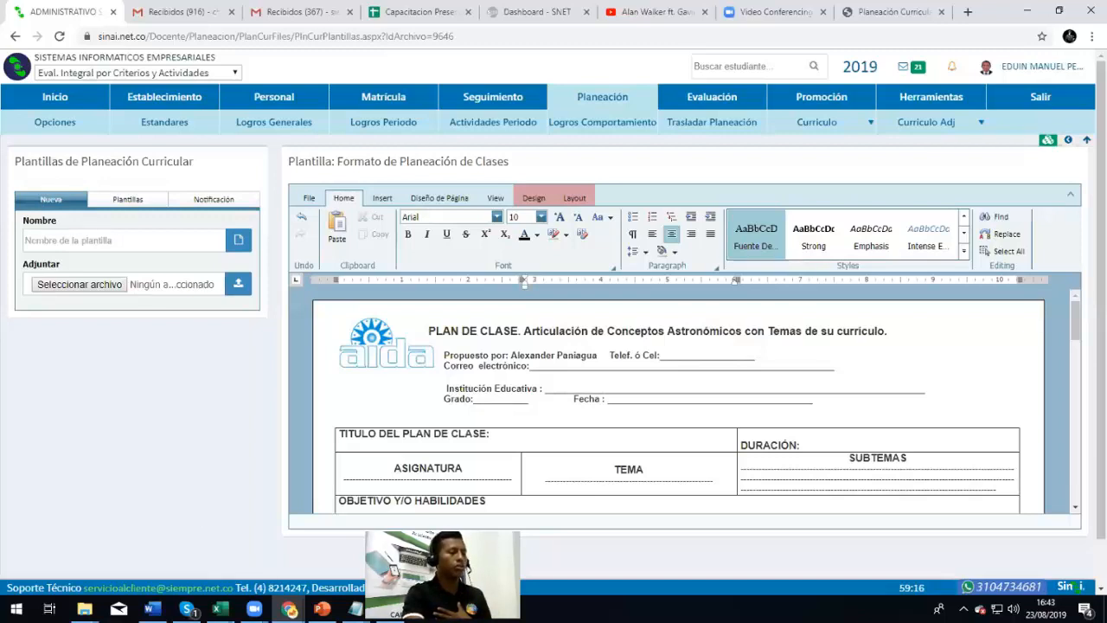
{"action": "left_click_drag", "start_coordinate": [442, 574], "coordinate": [1018, 199]}
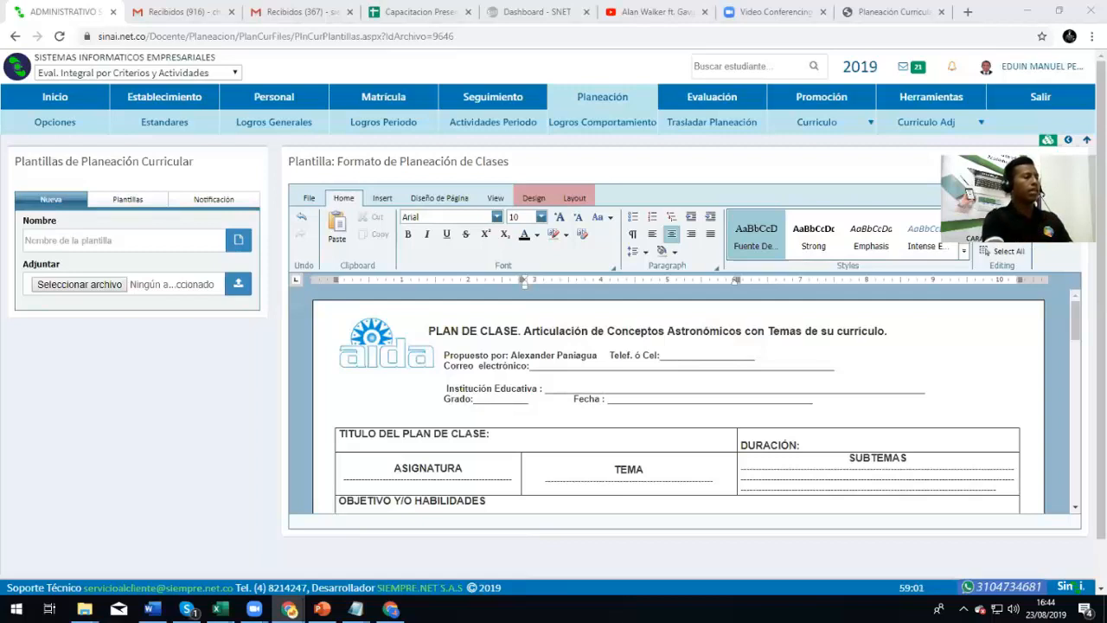
{"action": "left_click", "coordinate": [167, 100]}
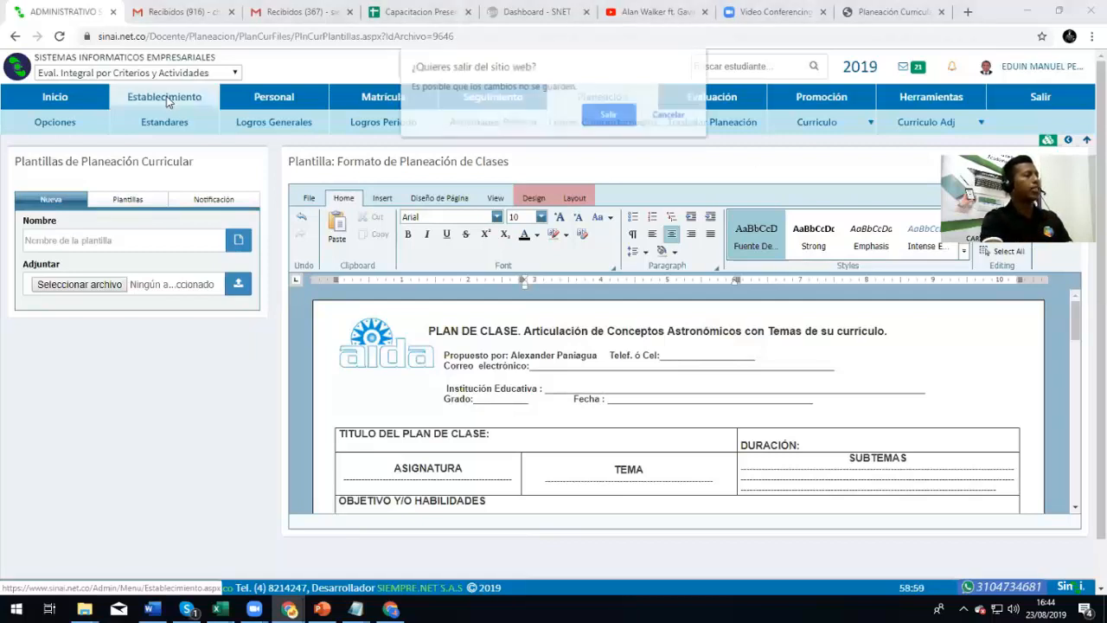
{"action": "left_click", "coordinate": [610, 116]}
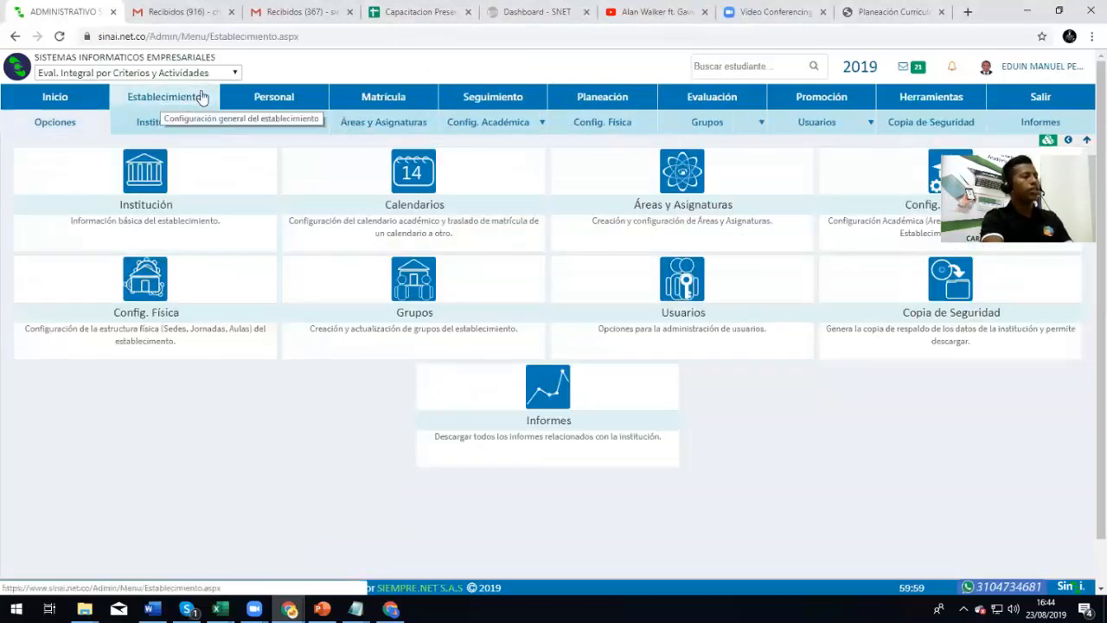
{"action": "mouse_move", "coordinate": [209, 125]}
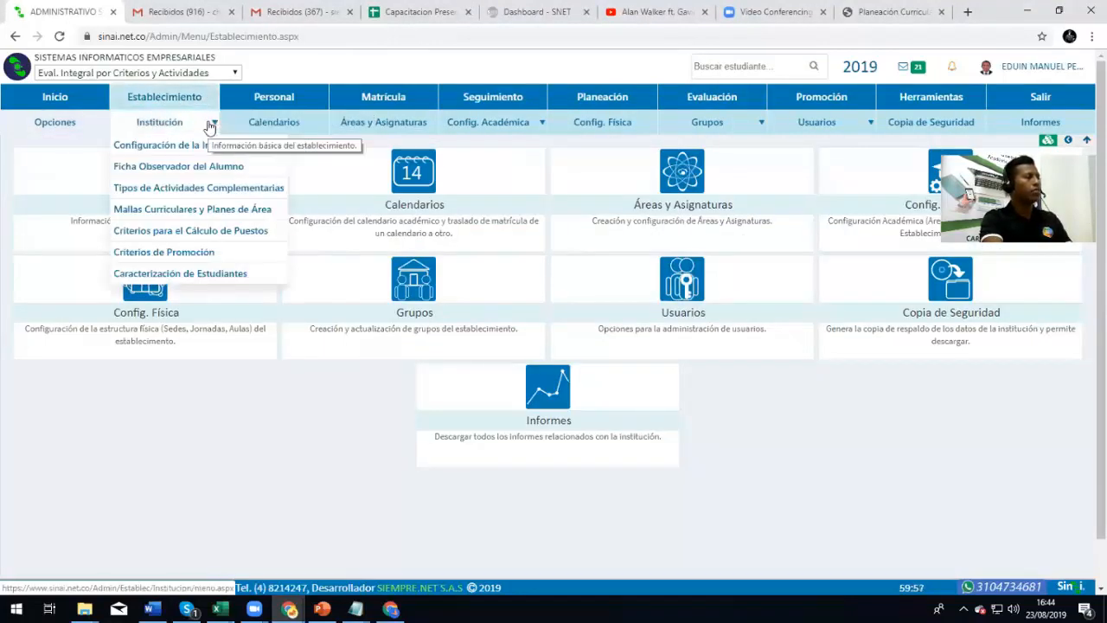
{"action": "left_click", "coordinate": [234, 215]}
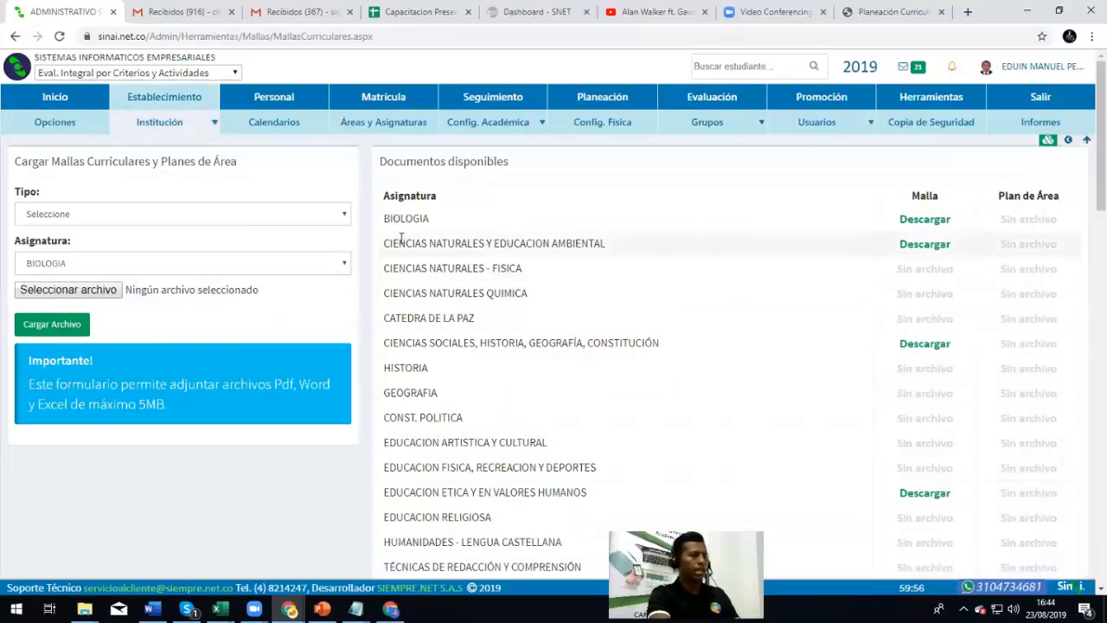
{"action": "left_click_drag", "start_coordinate": [390, 243], "coordinate": [608, 250]}
{"action": "scroll", "coordinate": [926, 248], "scroll_direction": "down", "scroll_amount": 7}
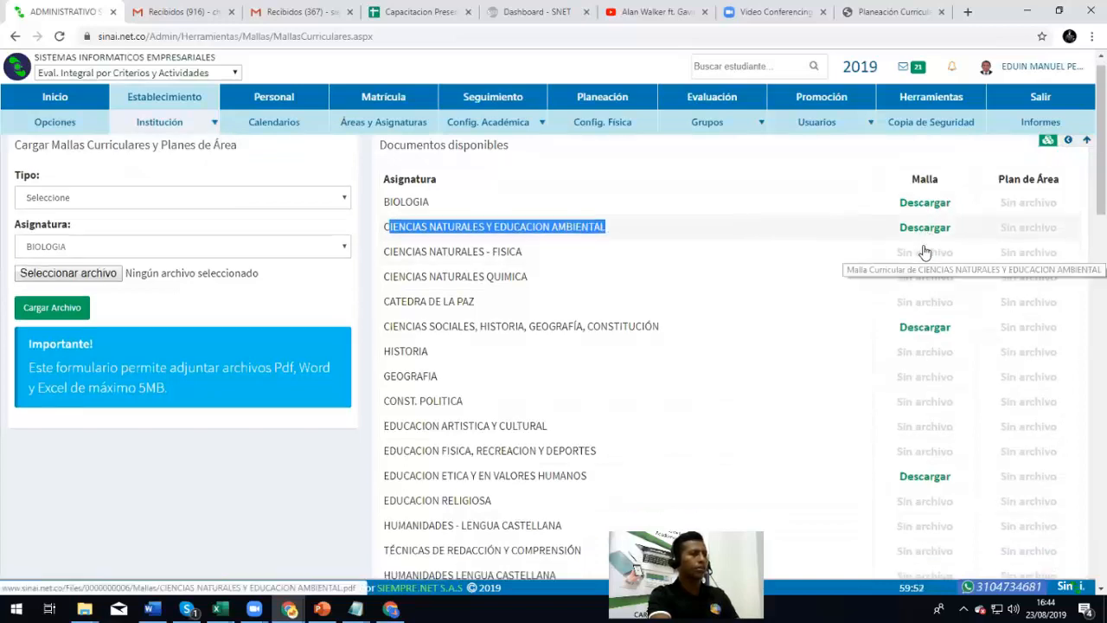
{"action": "scroll", "coordinate": [924, 243], "scroll_direction": "up", "scroll_amount": 7}
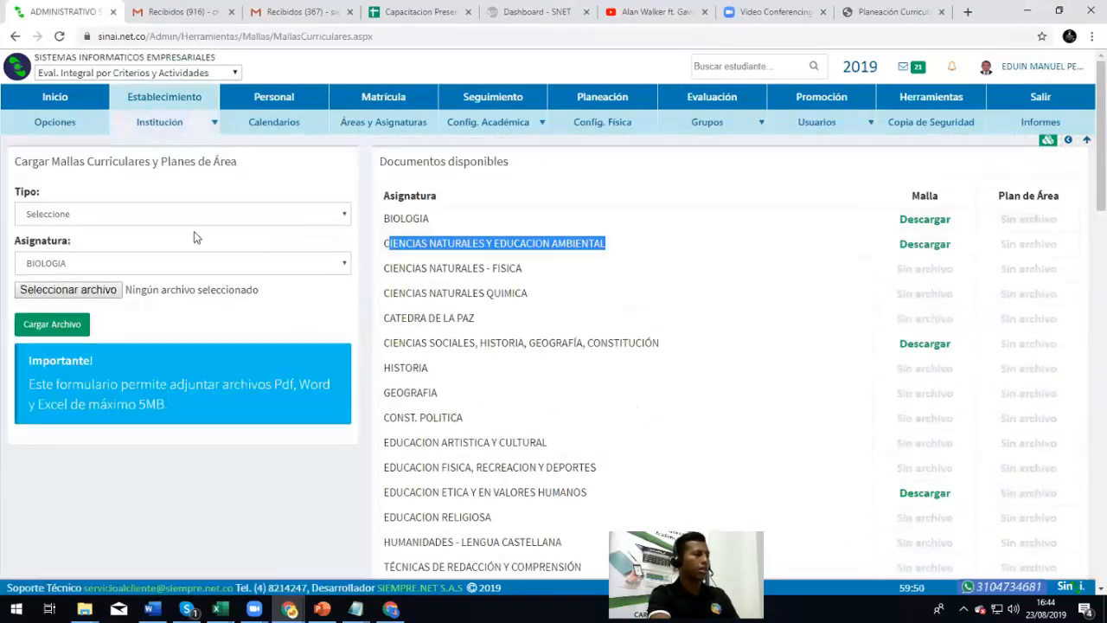
{"action": "left_click", "coordinate": [122, 218]}
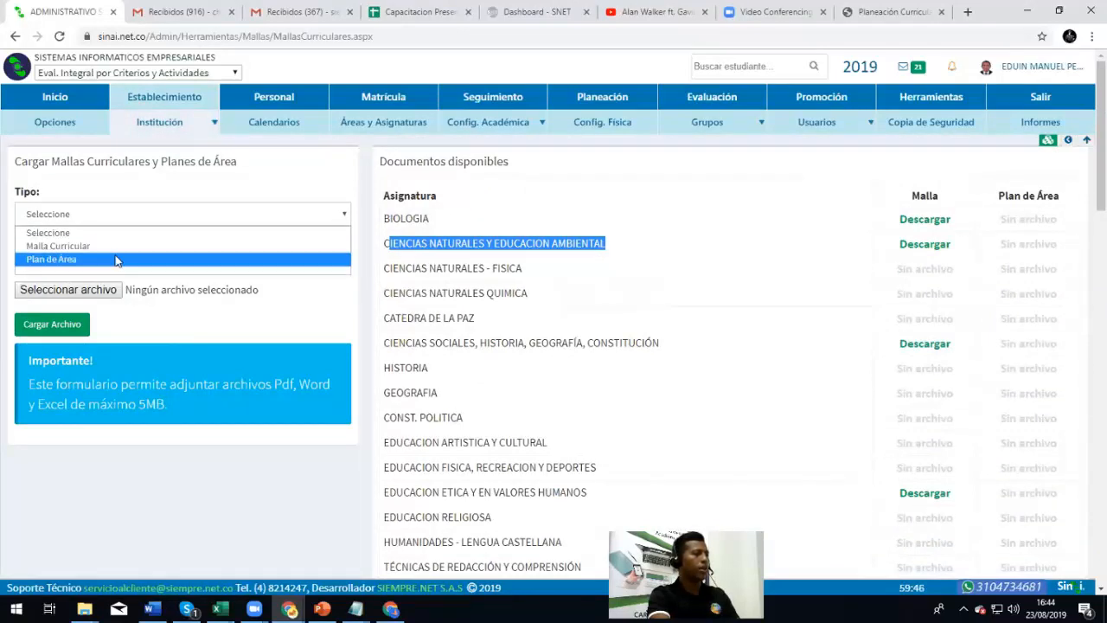
{"action": "left_click", "coordinate": [116, 247]}
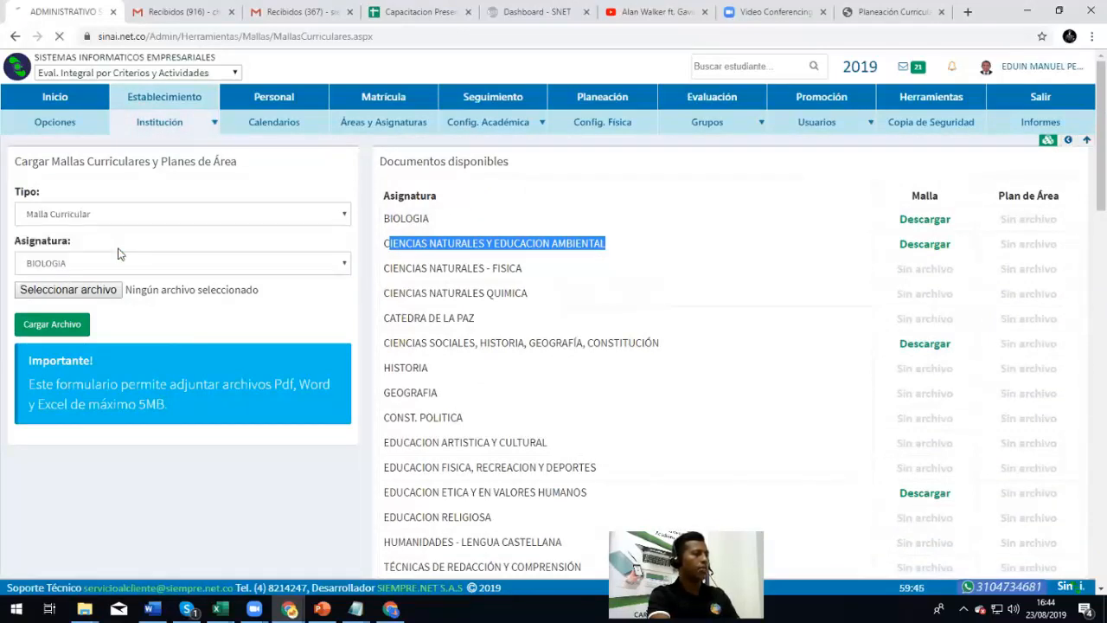
{"action": "double_click", "coordinate": [457, 244]}
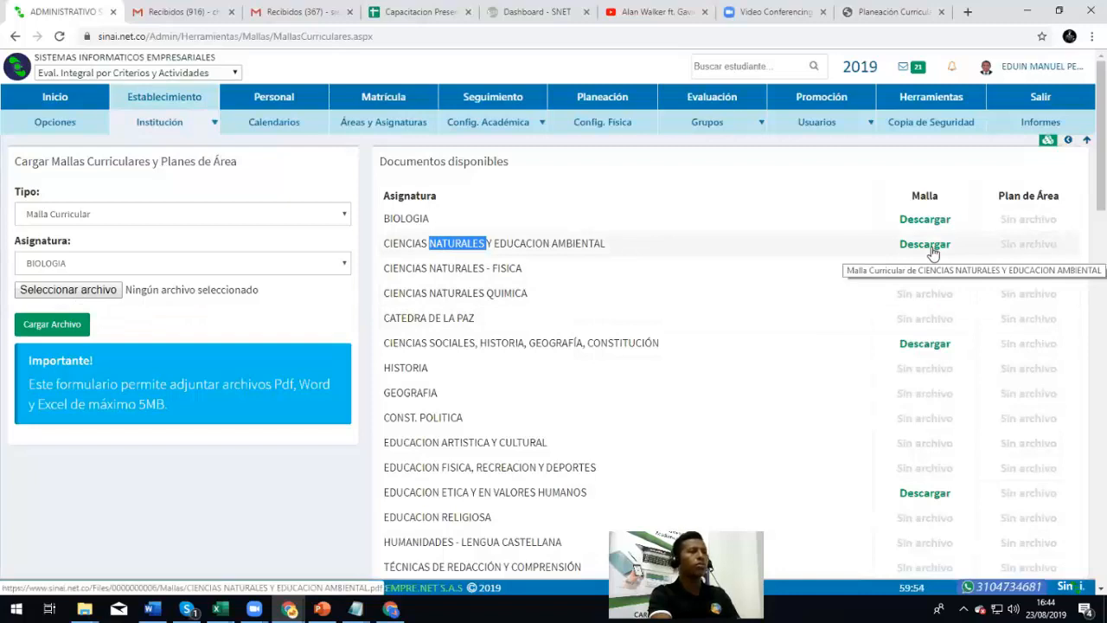
{"action": "scroll", "coordinate": [862, 338], "scroll_direction": "down", "scroll_amount": 3}
{"action": "scroll", "coordinate": [862, 338], "scroll_direction": "up", "scroll_amount": 3}
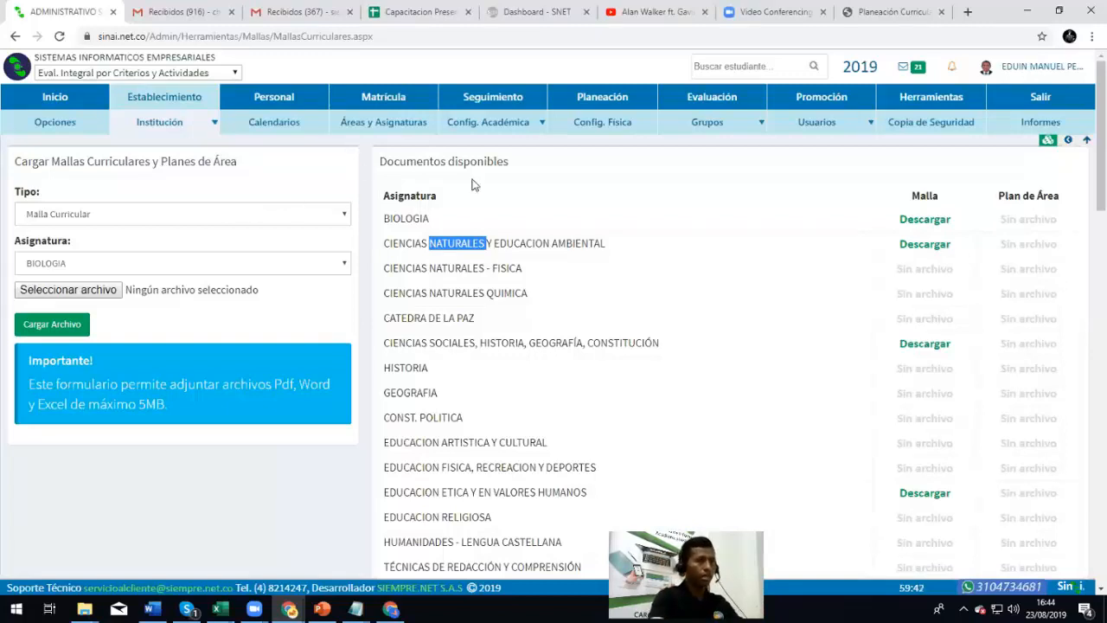
{"action": "mouse_move", "coordinate": [736, 120]}
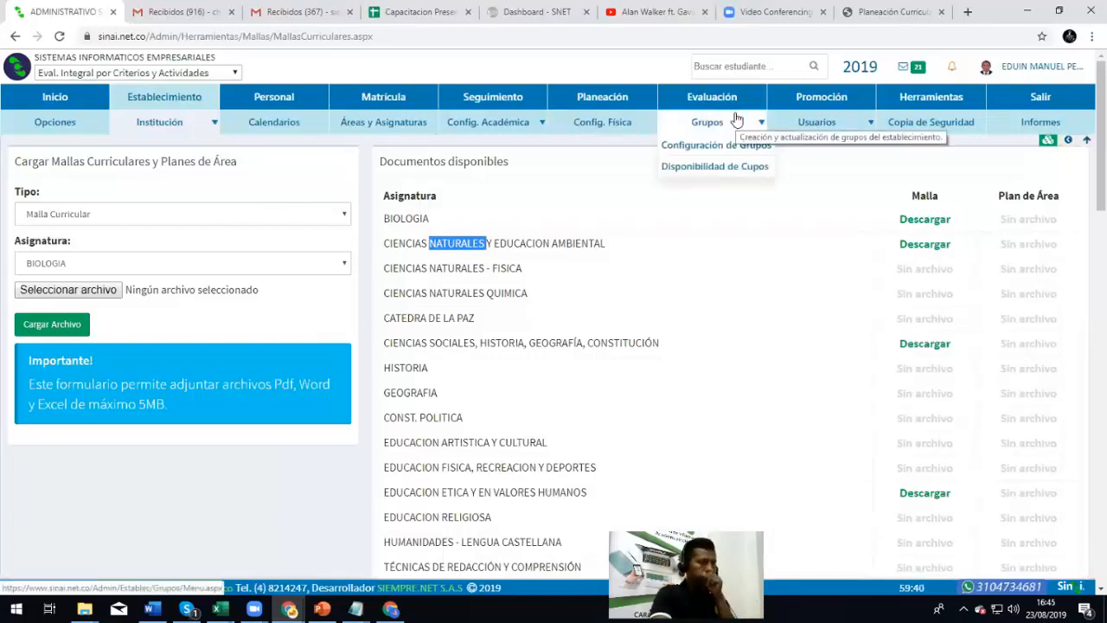
Filter Docente users by the teacher's name, enter their module, and open Planeación > Curriculo Adj
{"action": "left_click", "coordinate": [1069, 141]}
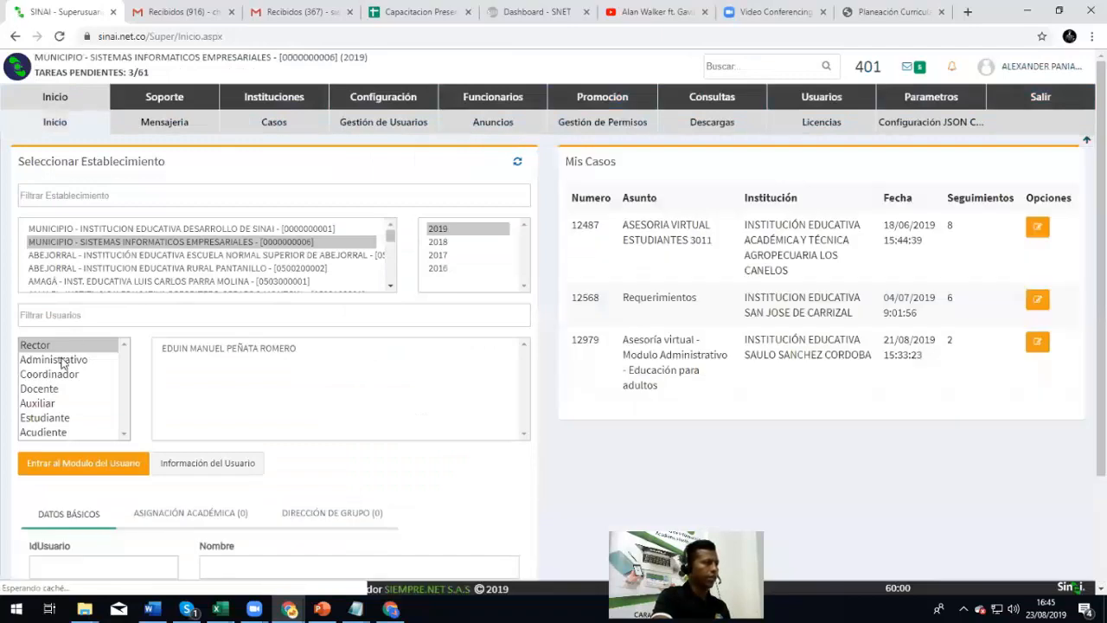
{"action": "left_click", "coordinate": [61, 389]}
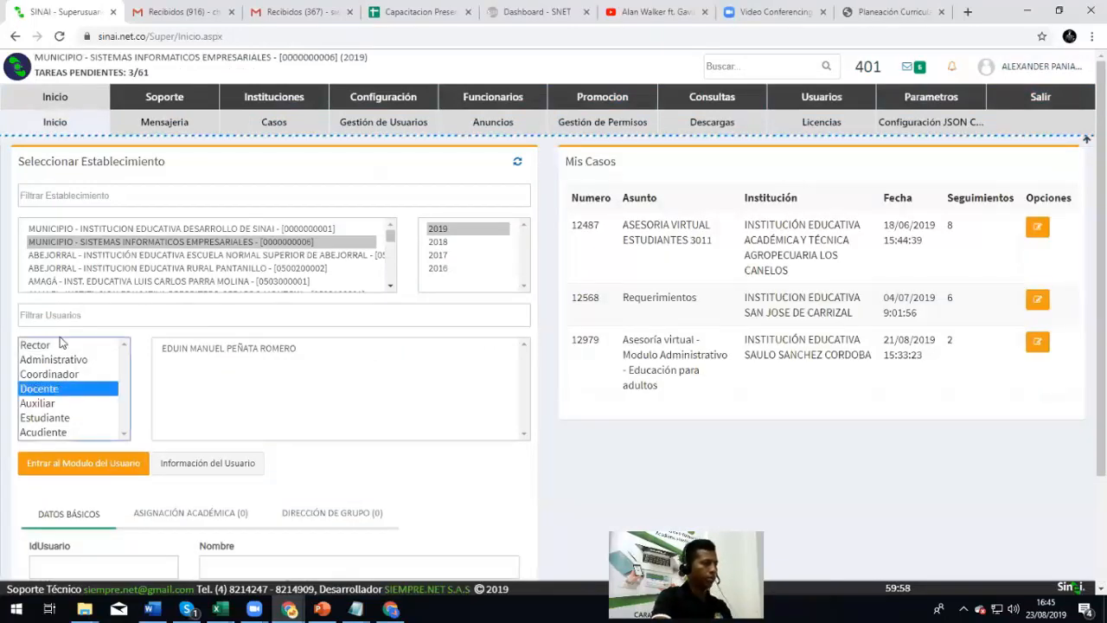
{"action": "left_click", "coordinate": [70, 315]}
{"action": "type", "text": "ROQUE"}
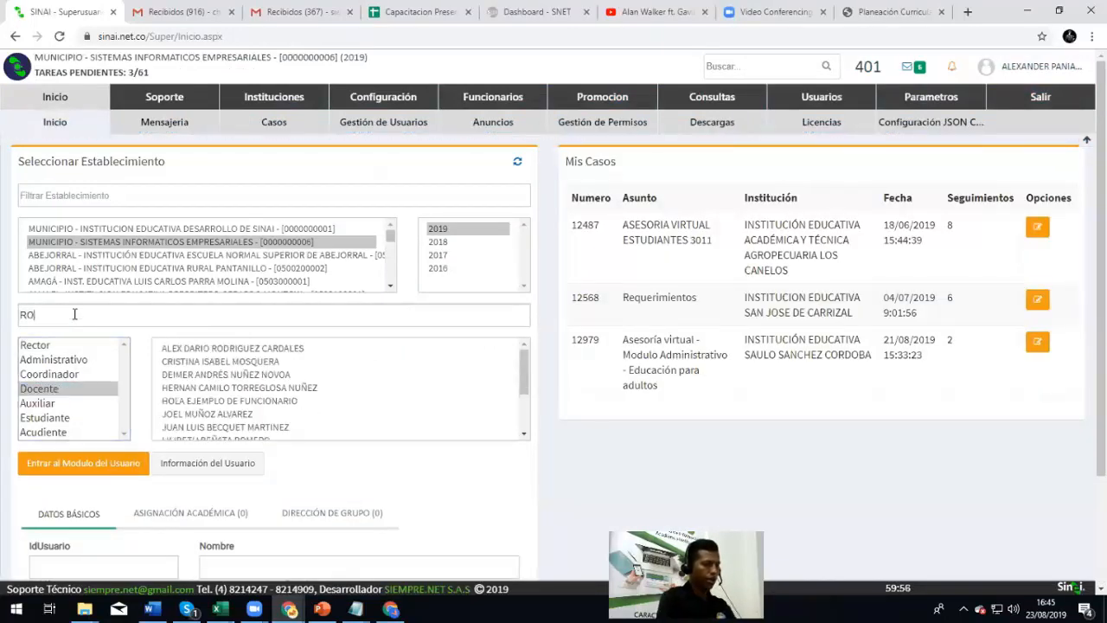
{"action": "left_click", "coordinate": [164, 348]}
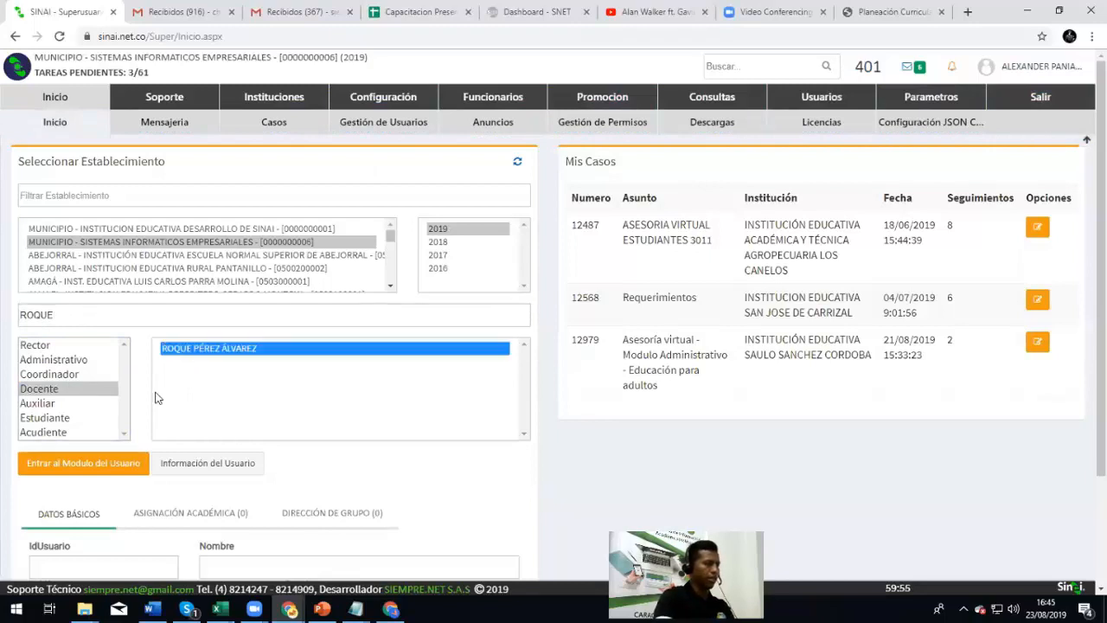
{"action": "left_click", "coordinate": [78, 465]}
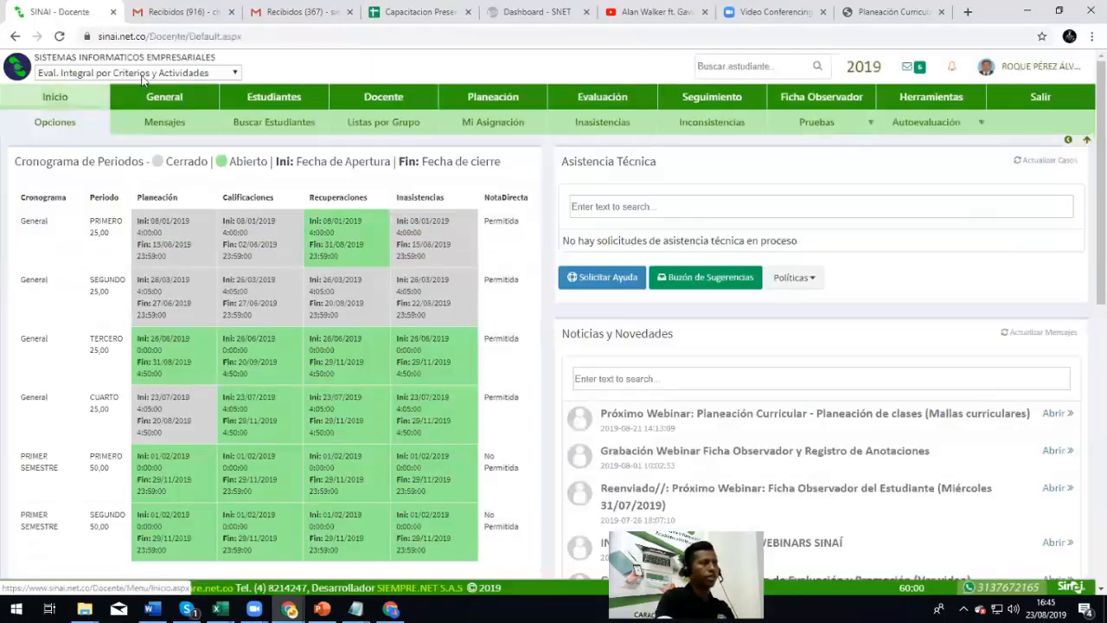
{"action": "left_click", "coordinate": [514, 96]}
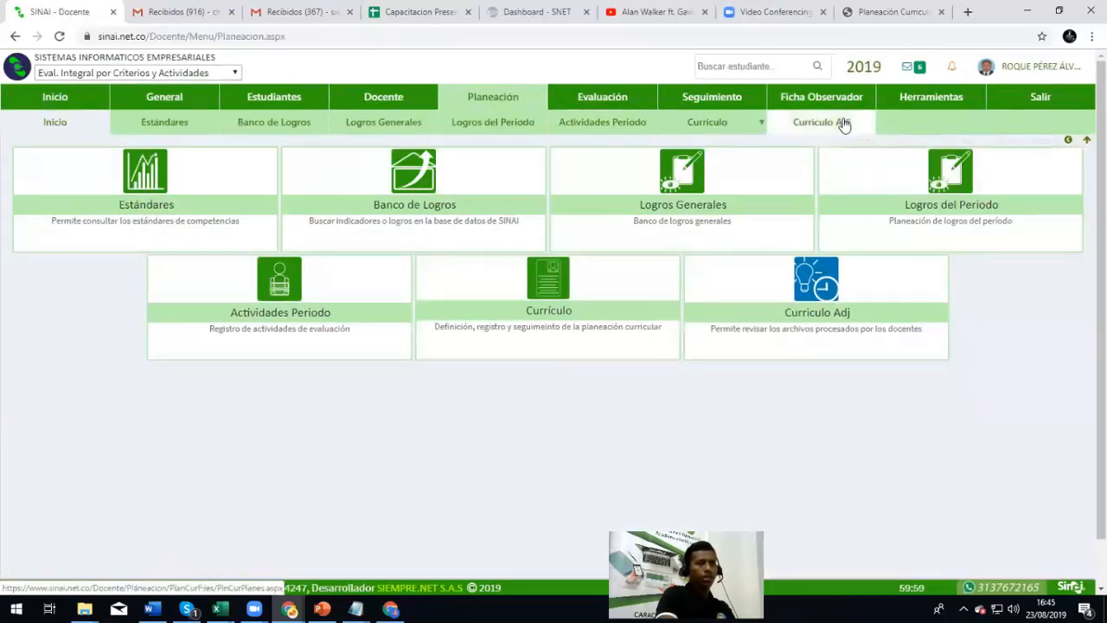
{"action": "left_click", "coordinate": [828, 125]}
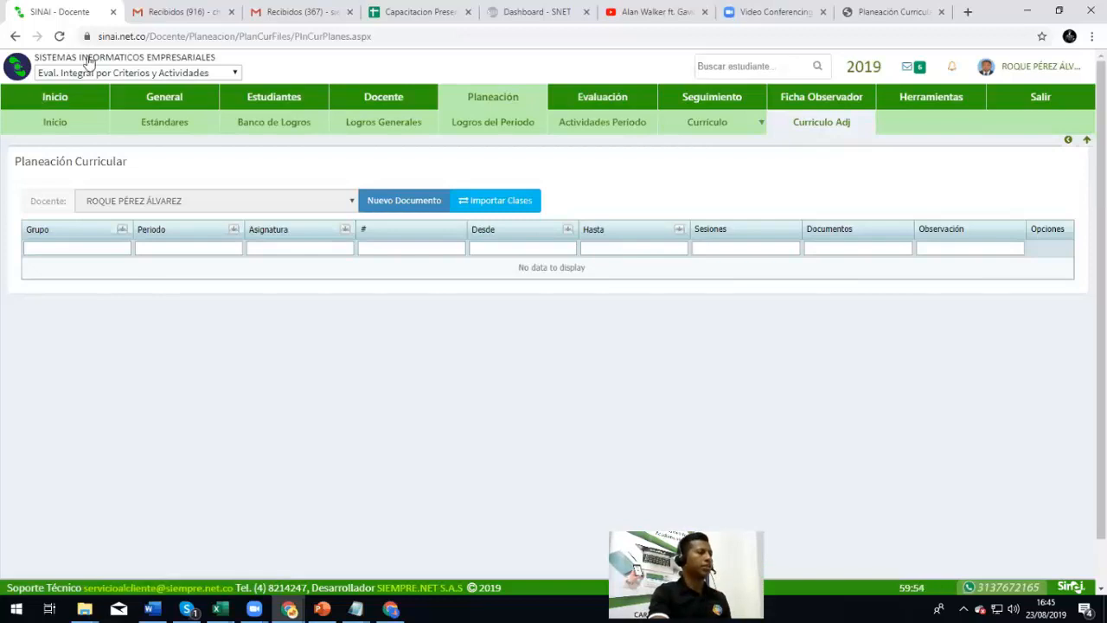
{"action": "left_click_drag", "start_coordinate": [20, 163], "coordinate": [141, 167]}
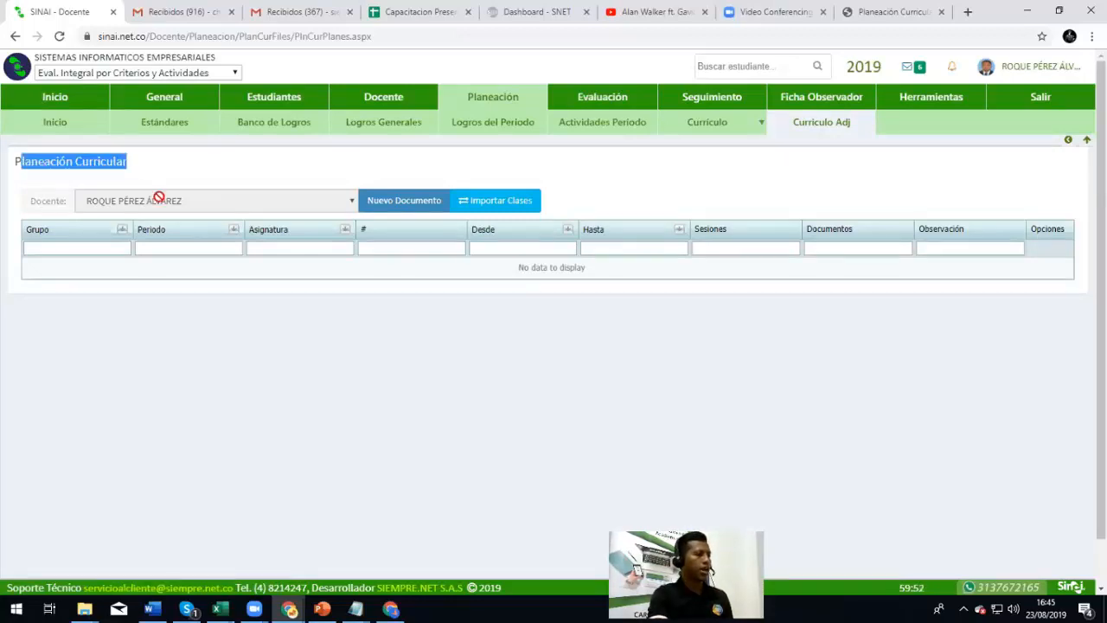
Start a new plan document, keeping the subject, group 0101 SINAI and period PRIMERO
{"action": "left_click", "coordinate": [398, 201]}
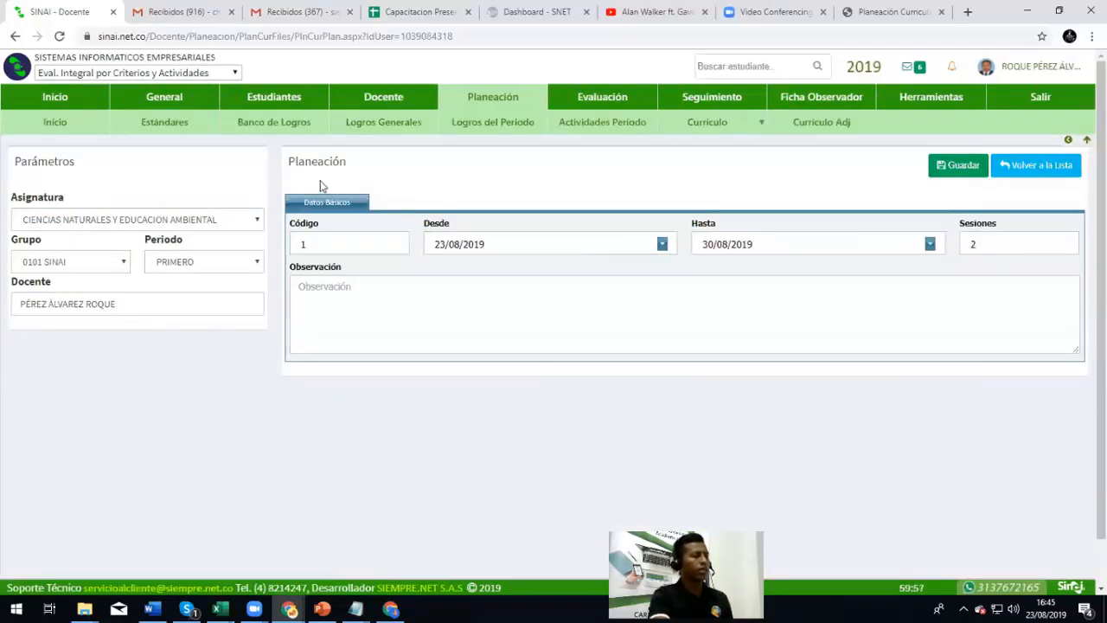
{"action": "left_click", "coordinate": [108, 220]}
{"action": "left_click", "coordinate": [108, 223]}
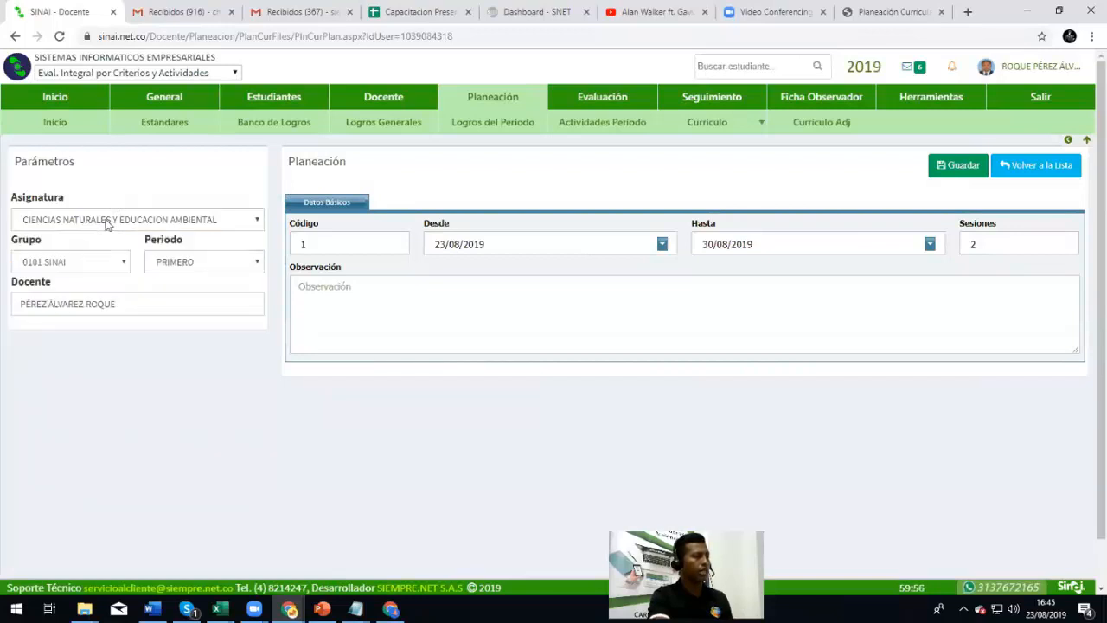
{"action": "left_click", "coordinate": [80, 263]}
{"action": "left_click", "coordinate": [81, 263]}
{"action": "left_click", "coordinate": [195, 264]}
{"action": "left_click", "coordinate": [196, 265]}
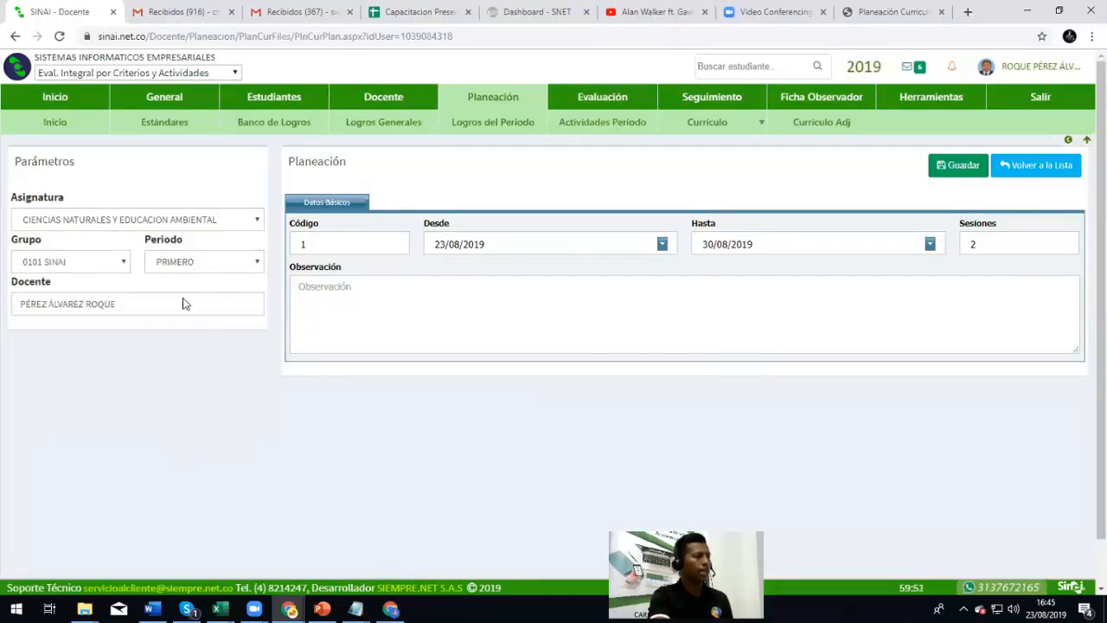
{"action": "double_click", "coordinate": [68, 303]}
{"action": "left_click", "coordinate": [149, 311]}
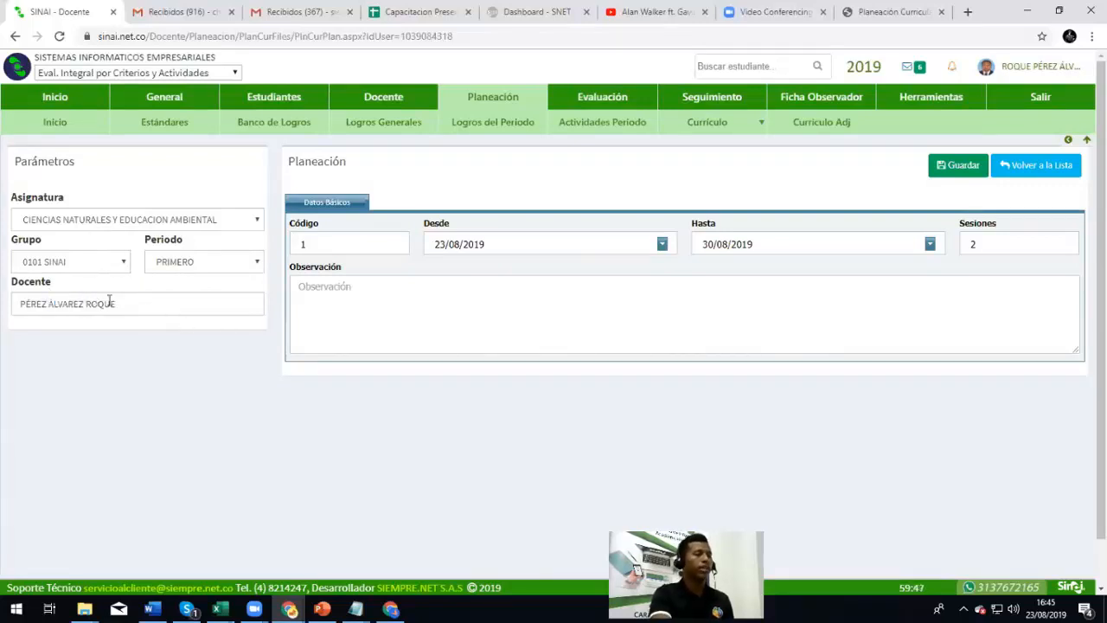
Set the sessions to 3 and type an observation about the class being planned
{"action": "left_click", "coordinate": [323, 242]}
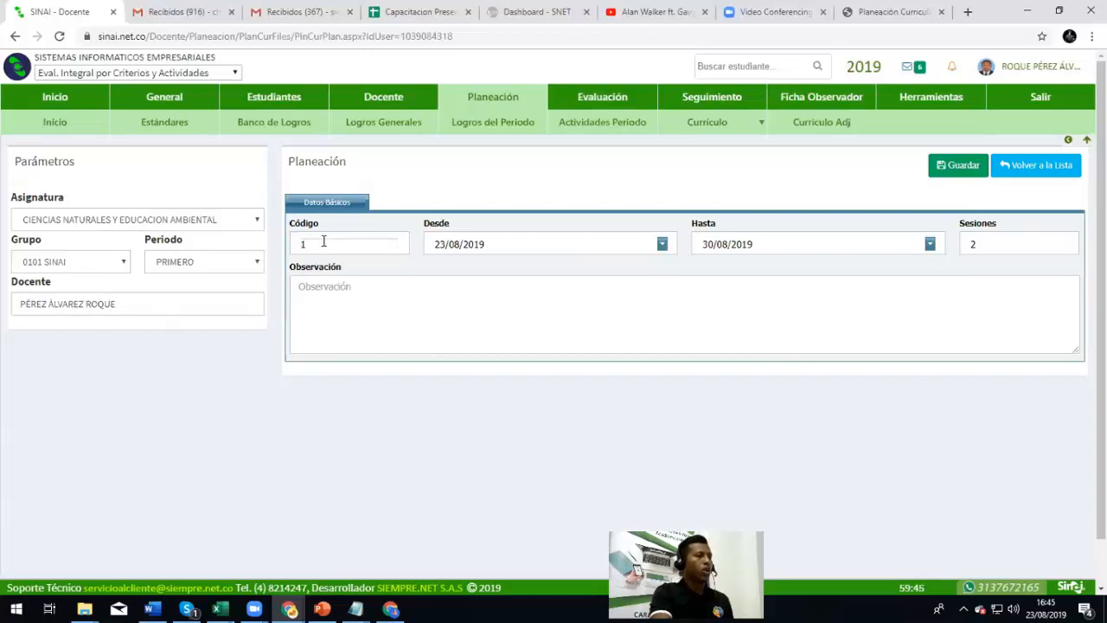
{"action": "left_click", "coordinate": [504, 245]}
{"action": "left_click", "coordinate": [789, 242]}
{"action": "left_click", "coordinate": [997, 245]}
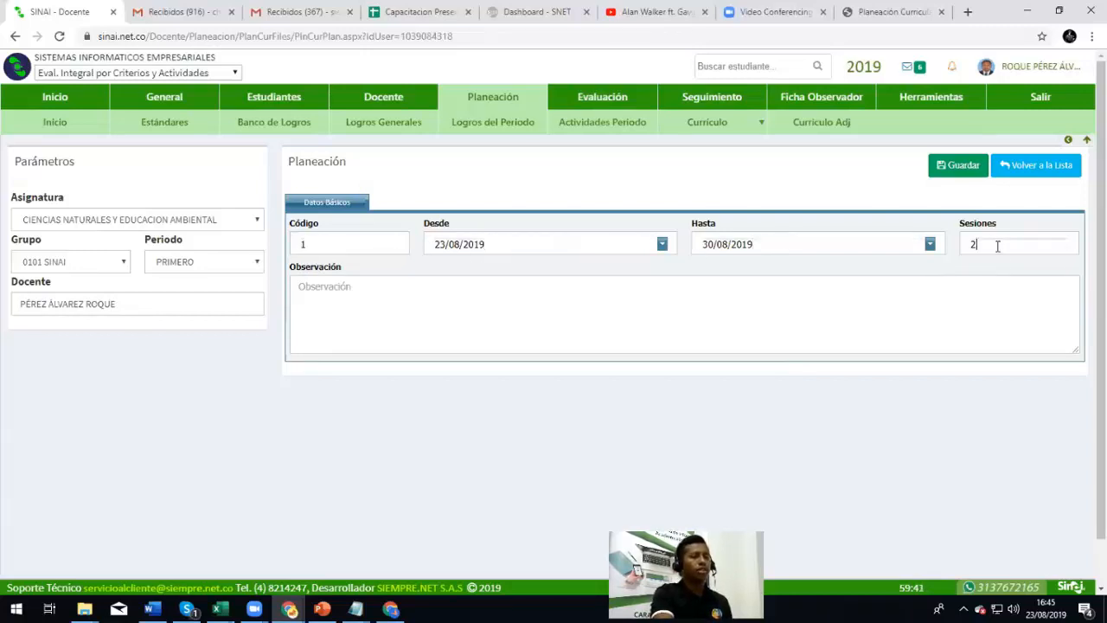
{"action": "left_click_drag", "start_coordinate": [997, 245], "coordinate": [933, 252]}
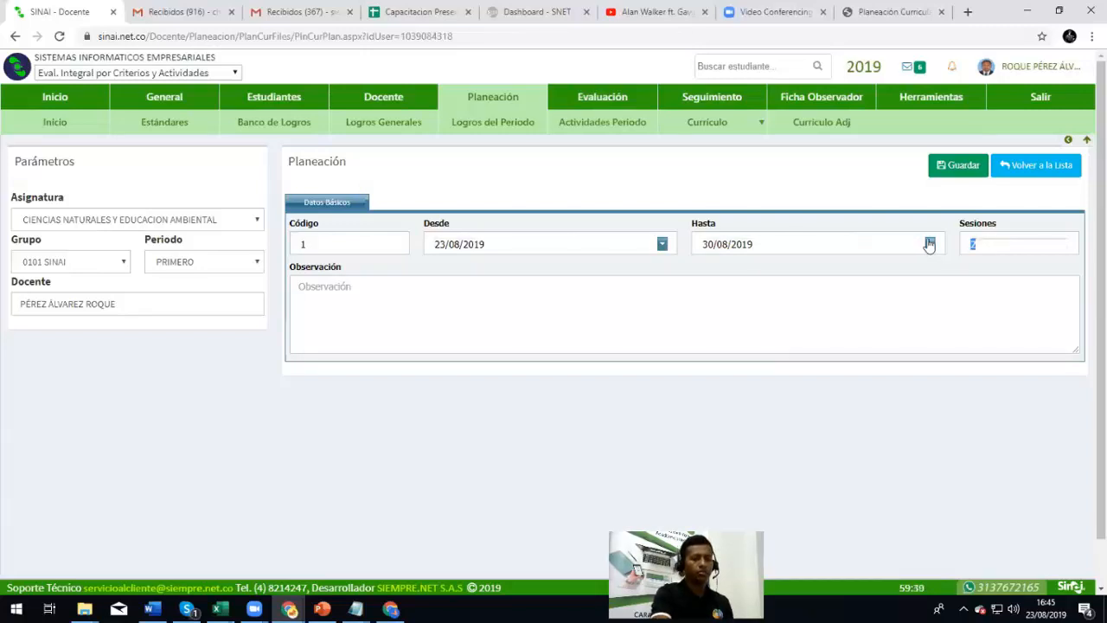
{"action": "key", "text": "BackSpace"}
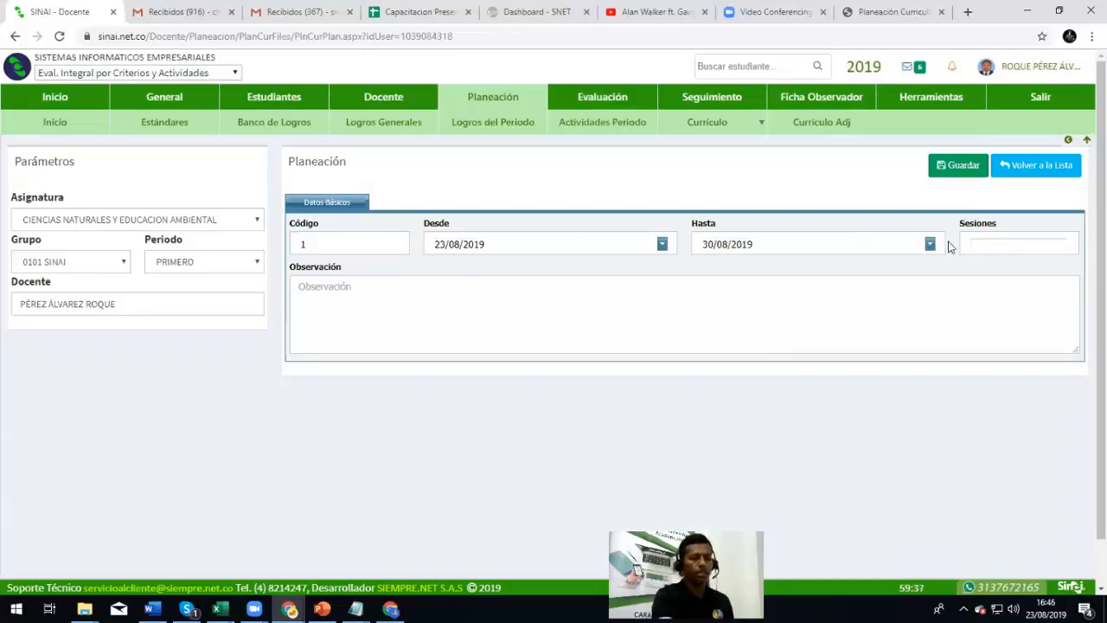
{"action": "left_click", "coordinate": [476, 297]}
{"action": "type", "text": "ACTIV"}
{"action": "key", "text": "BackSpace"}
{"action": "key", "text": "BackSpace"}
{"action": "key", "text": "BackSpace"}
{"action": "key", "text": "BackSpace"}
{"action": "key", "text": "BackSpace"}
{"action": "type", "text": "Agrego unba observación si es nec"}
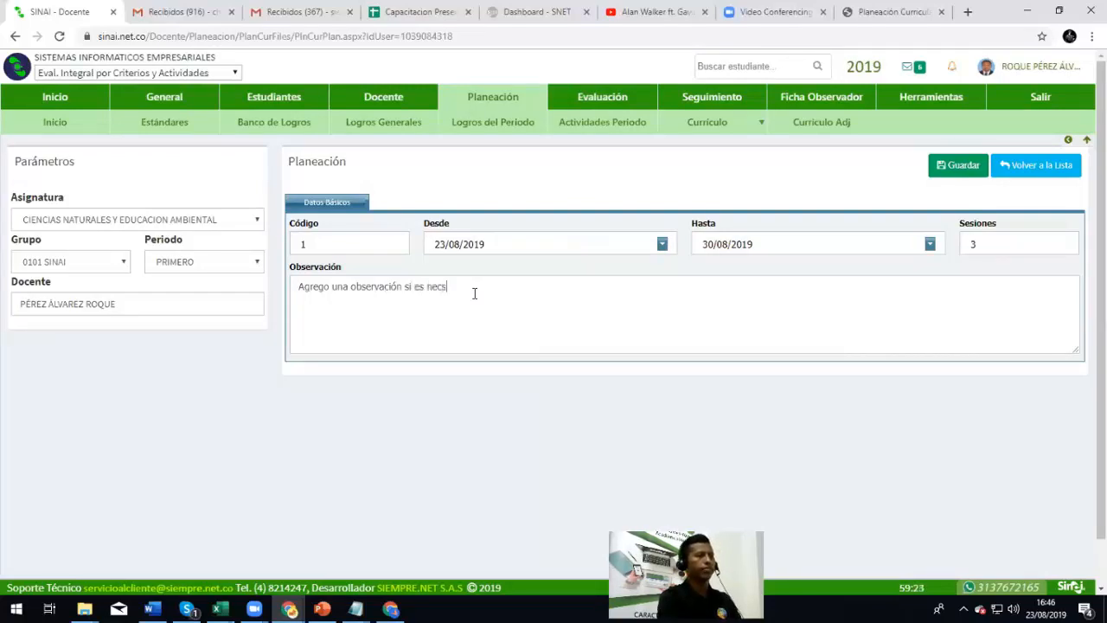
{"action": "type", "text": "esaria par"}
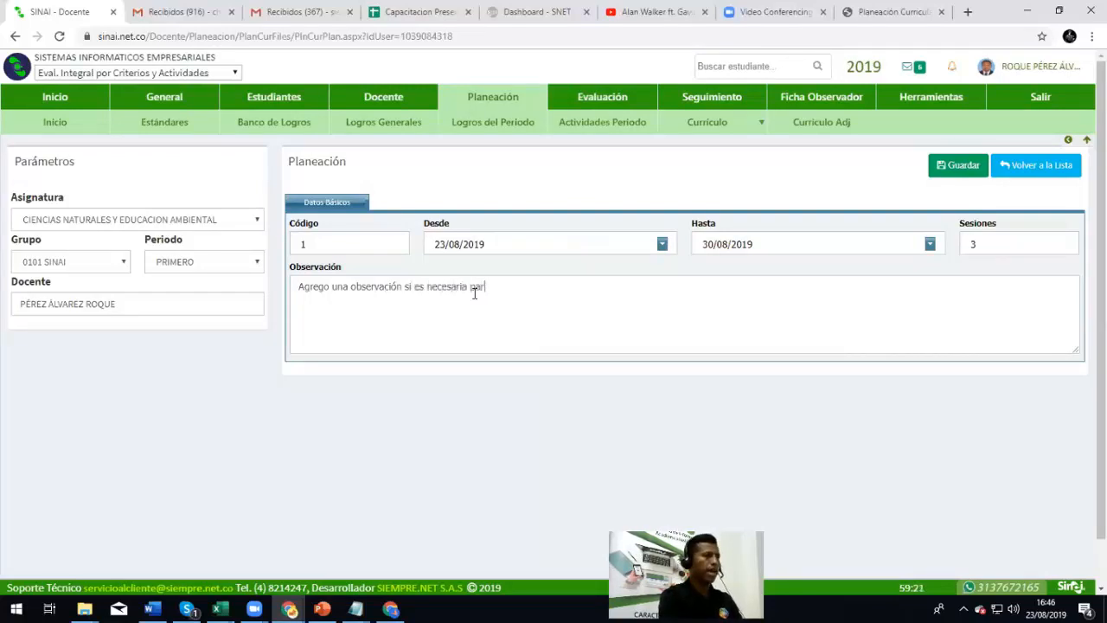
{"action": "type", "text": "a esty clase"}
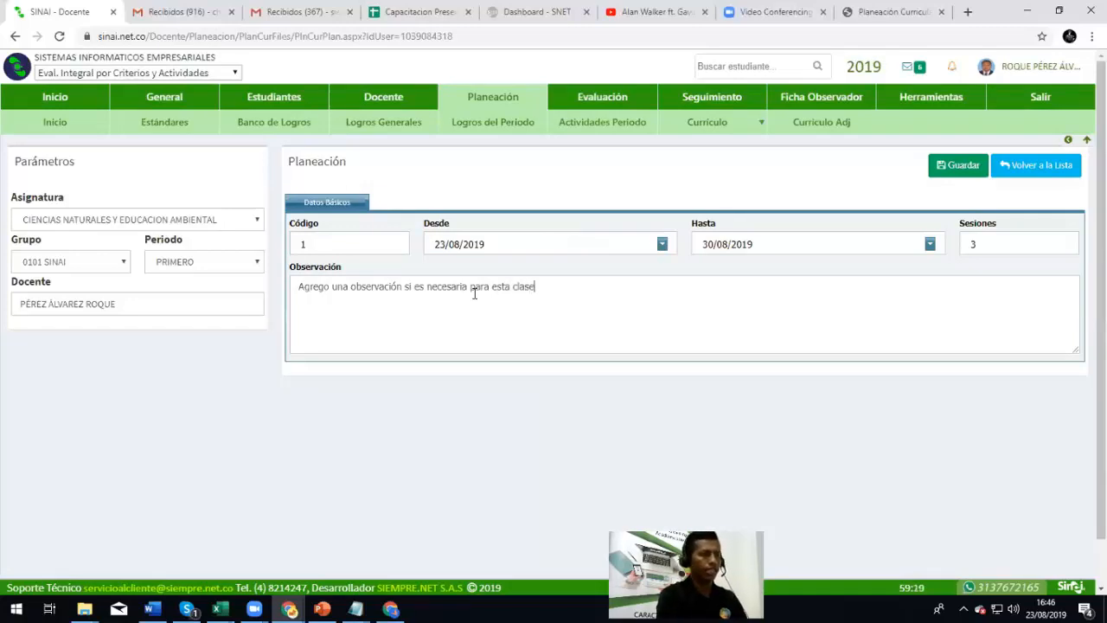
{"action": "type", "text": " que voy a programar."}
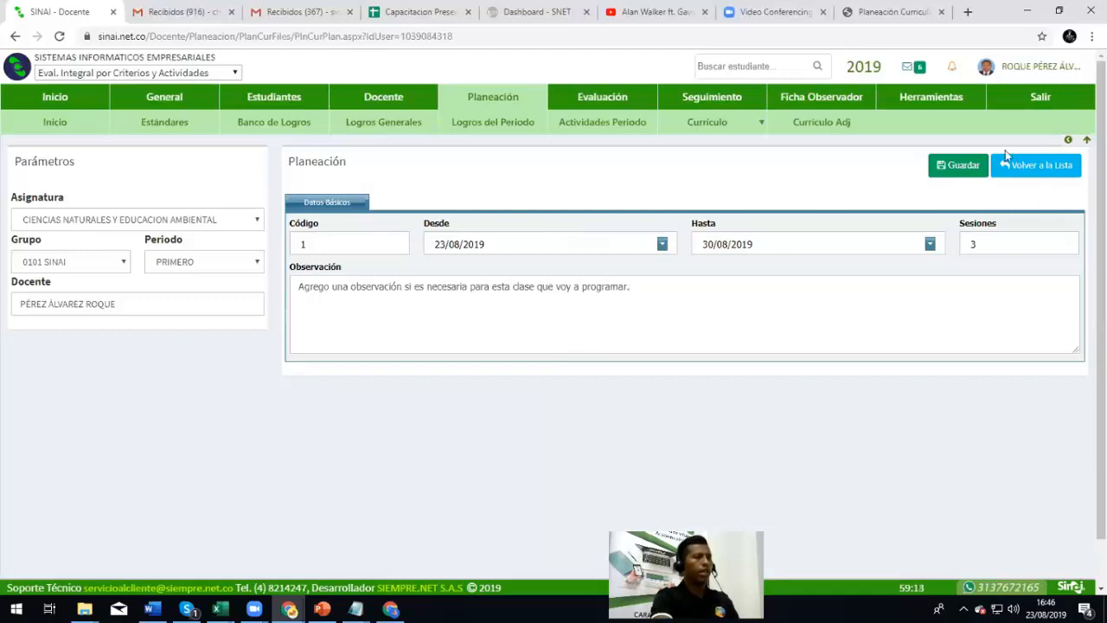
Save the new class plan and open its Documentos section
{"action": "left_click", "coordinate": [963, 165]}
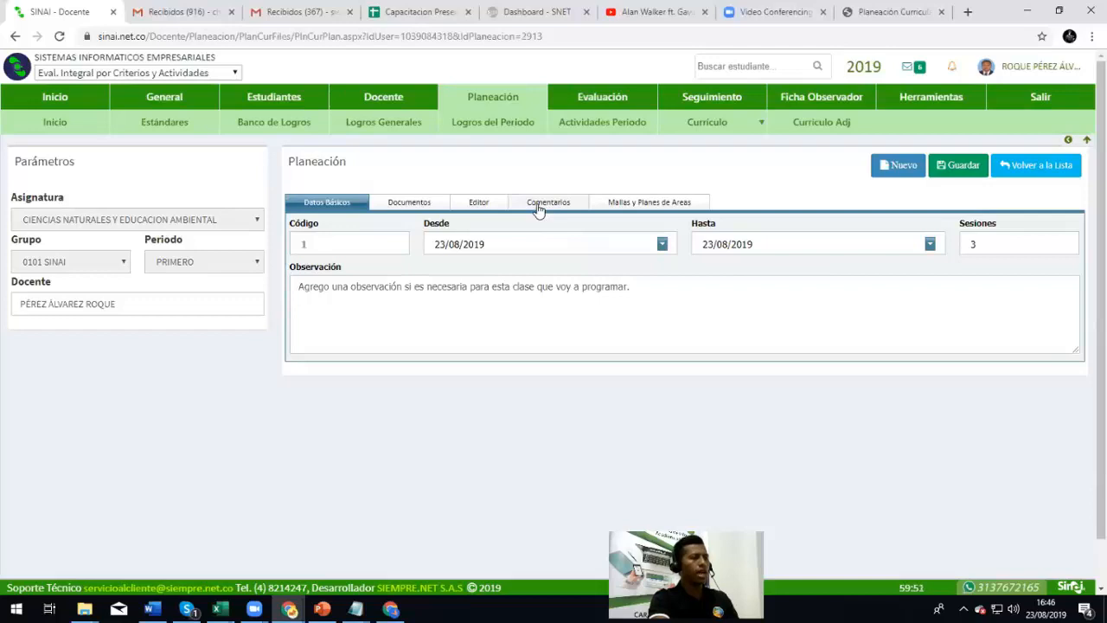
{"action": "left_click", "coordinate": [394, 206]}
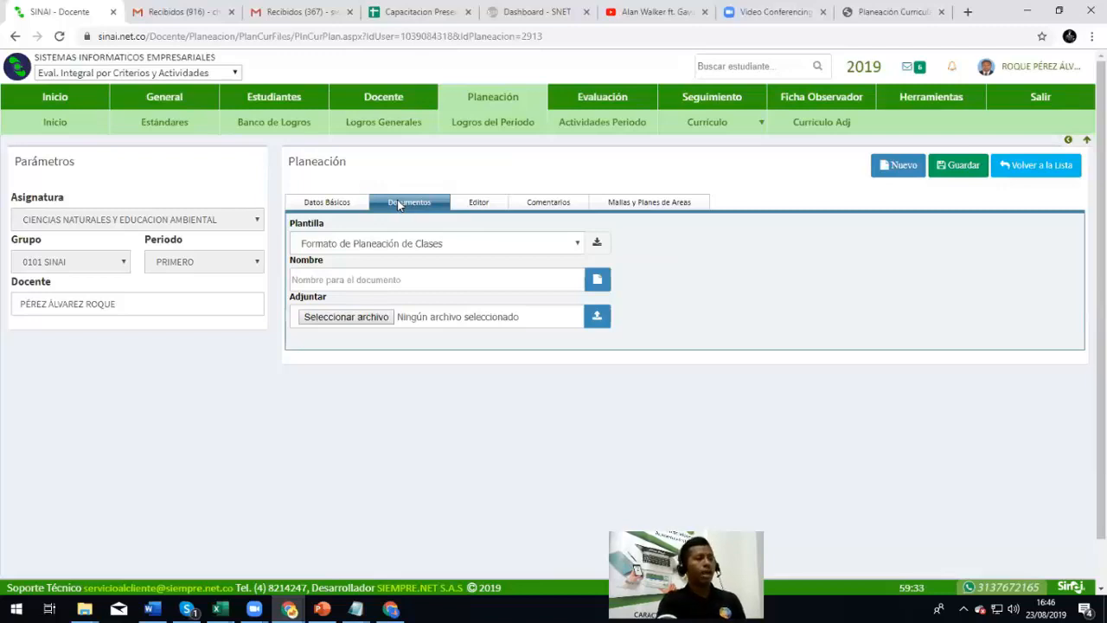
Confirm Formato de Planeación de Clases in the Plantilla list and download it as a .doc file
{"action": "left_click", "coordinate": [448, 246]}
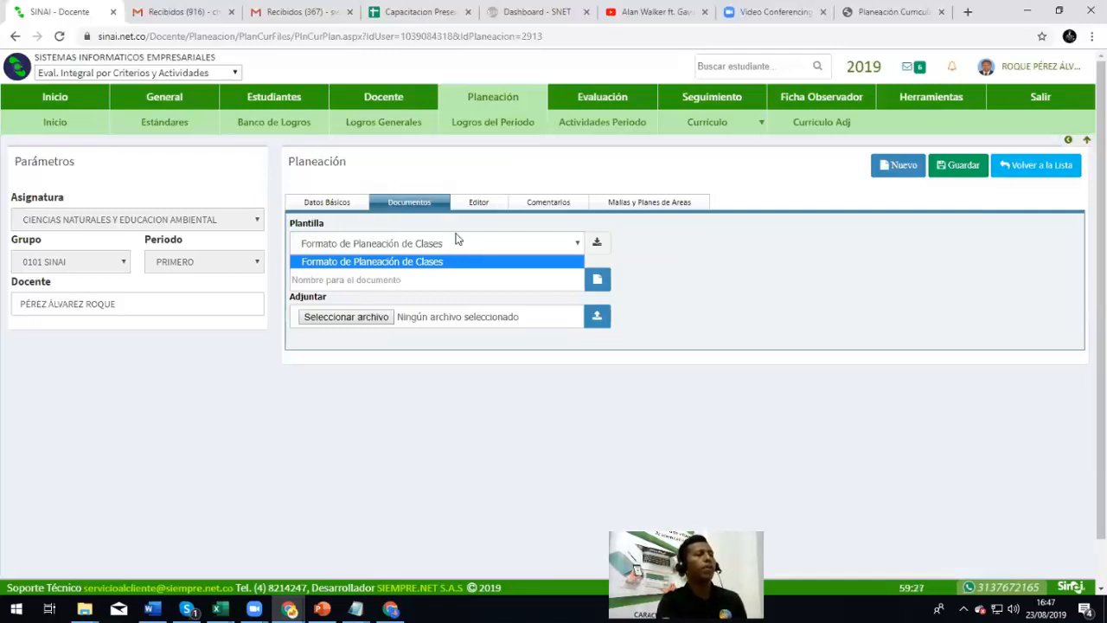
{"action": "left_click", "coordinate": [464, 248]}
{"action": "left_click", "coordinate": [469, 282]}
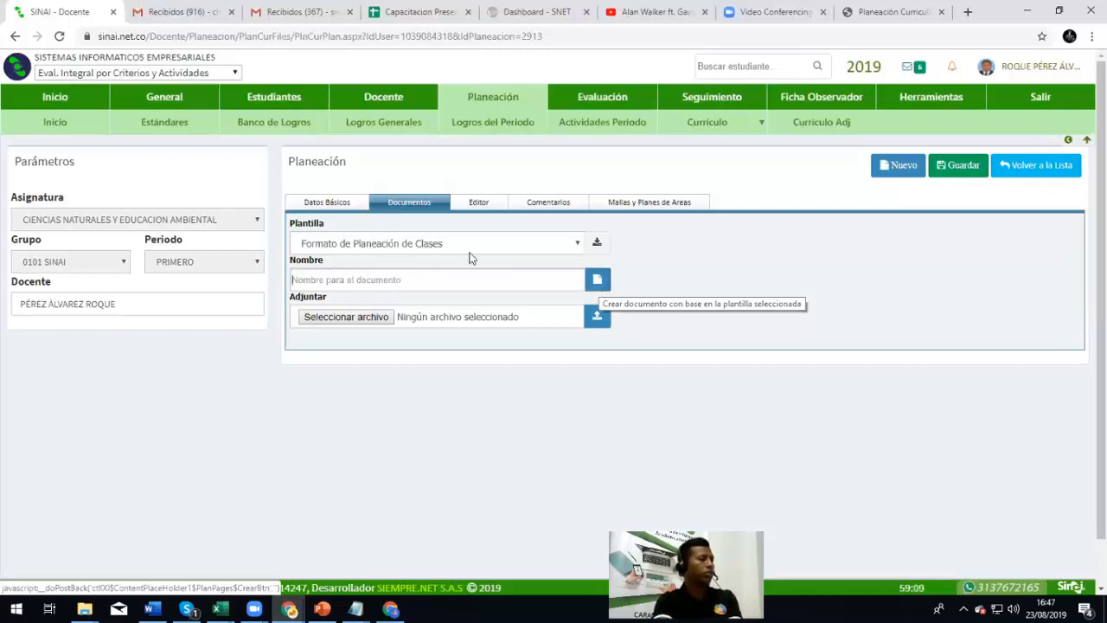
{"action": "left_click", "coordinate": [410, 241]}
{"action": "left_click", "coordinate": [412, 241]}
{"action": "left_click", "coordinate": [411, 242]}
{"action": "left_click", "coordinate": [411, 243]}
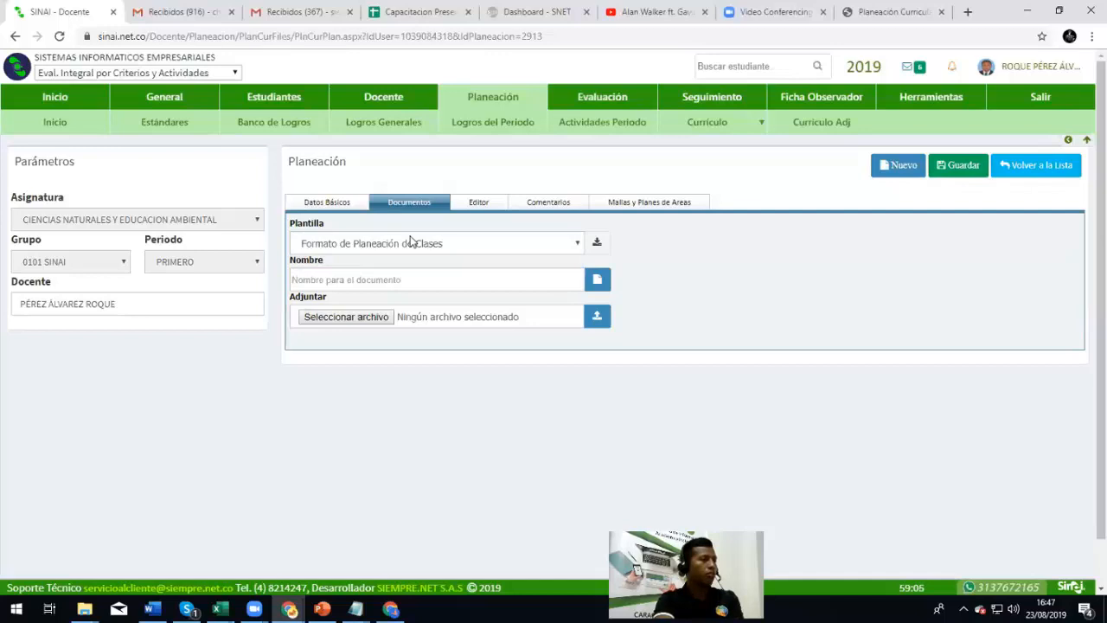
{"action": "left_click", "coordinate": [417, 246]}
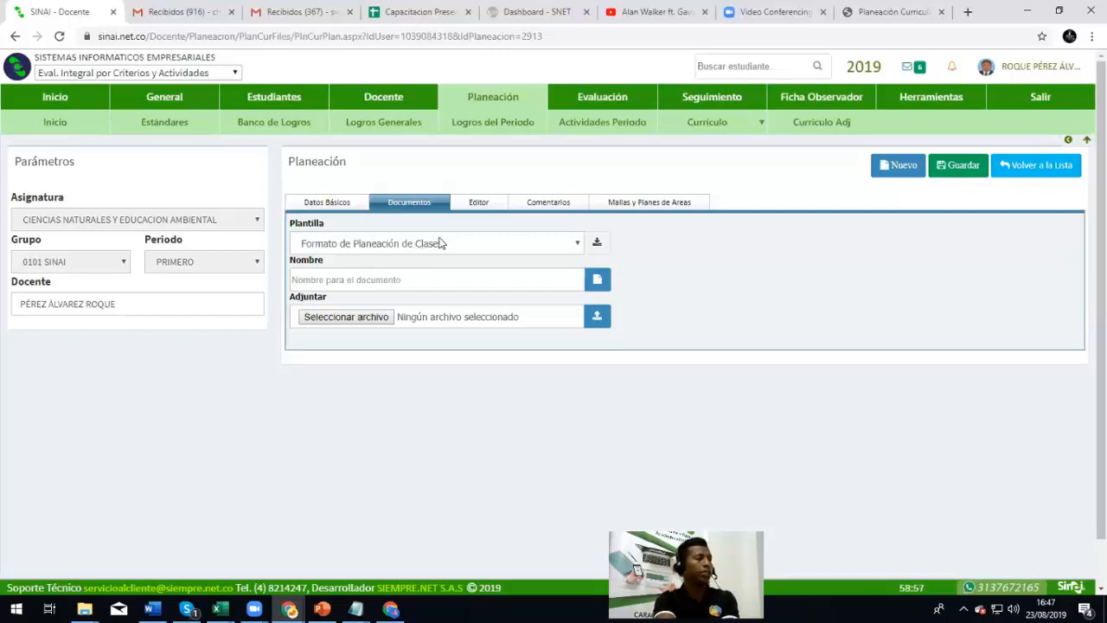
{"action": "left_click", "coordinate": [598, 243]}
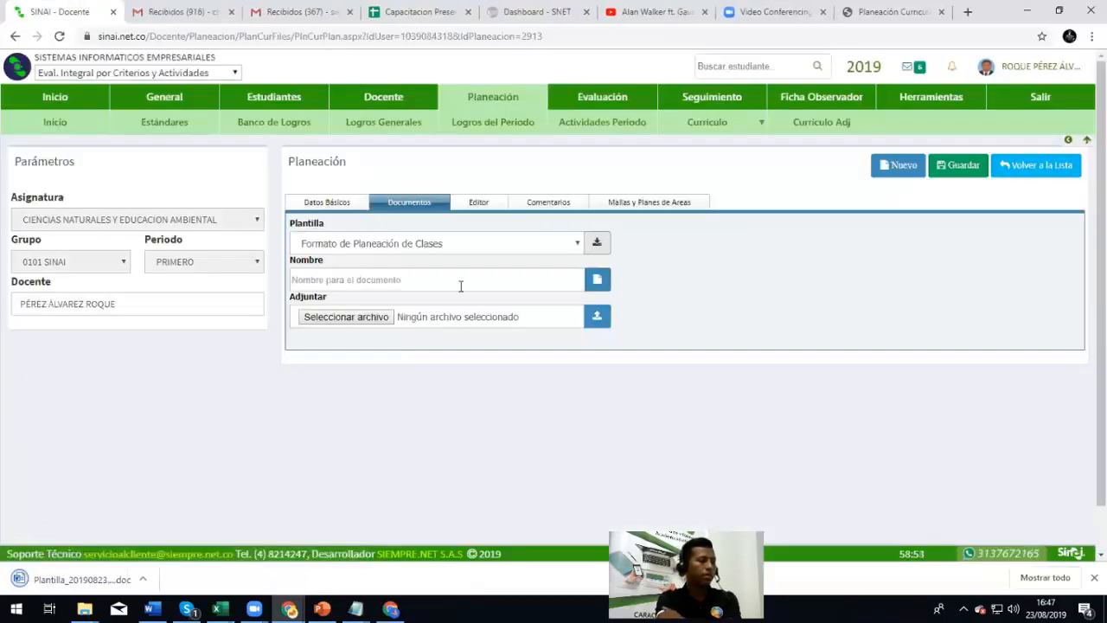
Open the downloaded template in Word, enable editing, and enter CIENCIAS NATURALES under ASIGNATURA
{"action": "left_click", "coordinate": [76, 576]}
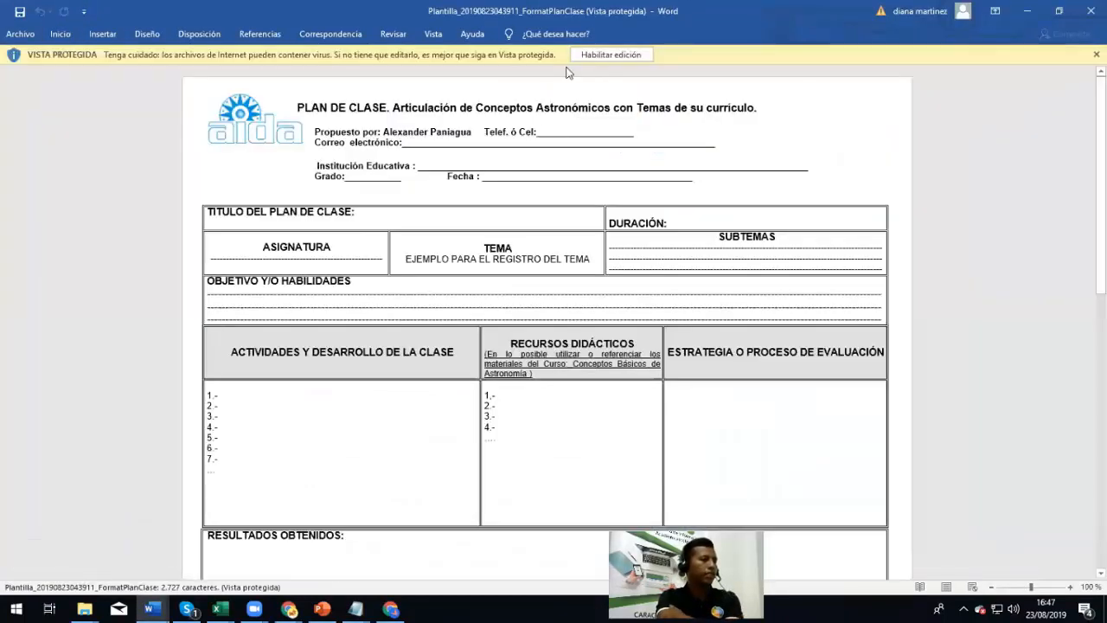
{"action": "left_click", "coordinate": [597, 55]}
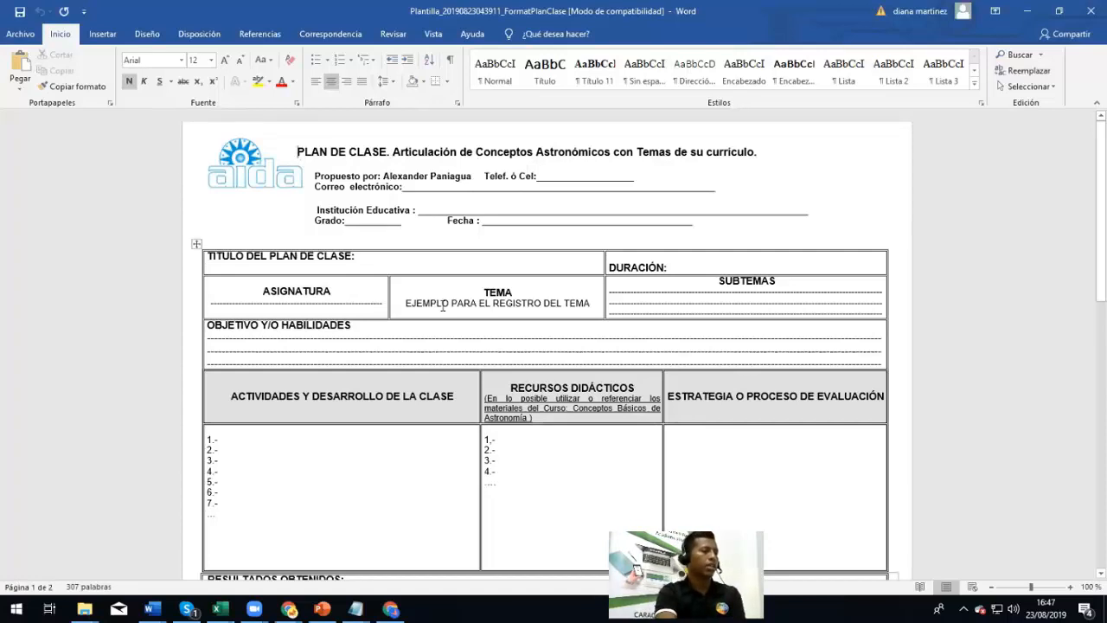
{"action": "double_click", "coordinate": [343, 298]}
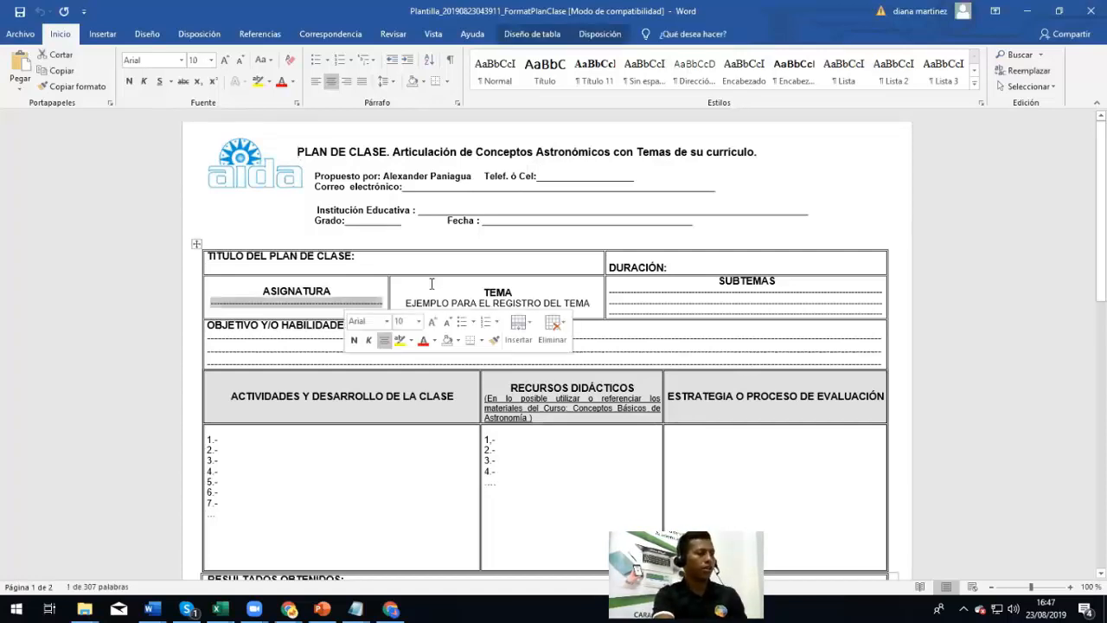
{"action": "key", "text": "Delete"}
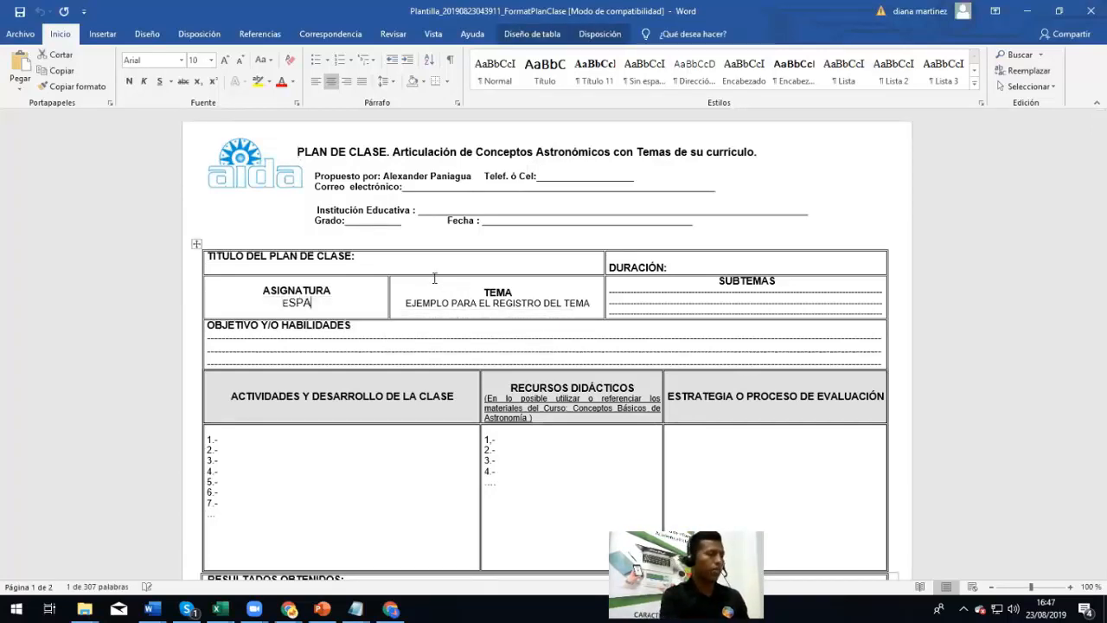
{"action": "type", "text": "CIENAS NATUR"}
{"action": "key", "text": "BackSpace"}
{"action": "key", "text": "BackSpace"}
{"action": "key", "text": "BackSpace"}
{"action": "key", "text": "BackSpace"}
{"action": "key", "text": "BackSpace"}
{"action": "key", "text": "BackSpace"}
{"action": "key", "text": "BackSpace"}
{"action": "key", "text": "BackSpace"}
{"action": "type", "text": "CIAS NATURALES"}
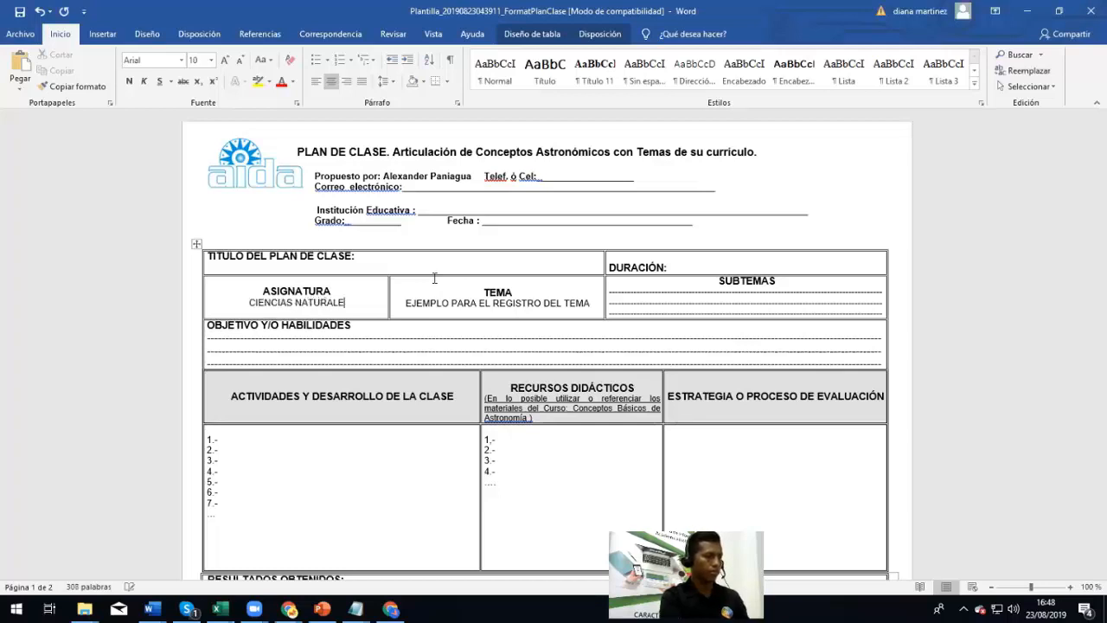
Replace the dashed SUBTEMAS lines with the single entry TEMA 1
{"action": "triple_click", "coordinate": [669, 296]}
{"action": "triple_click", "coordinate": [667, 297]}
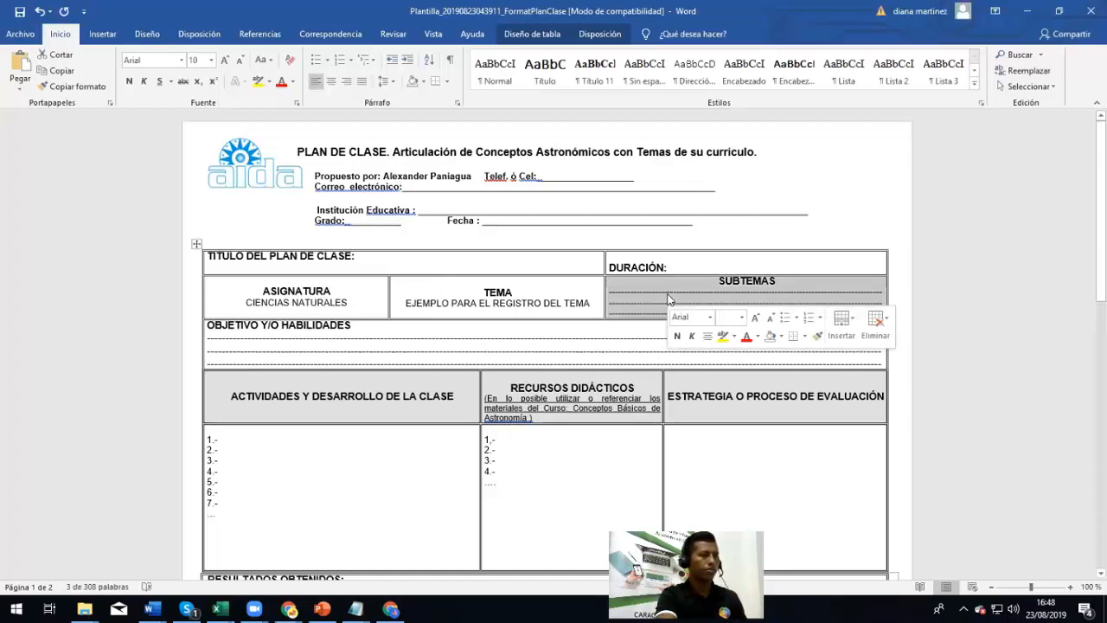
{"action": "left_click", "coordinate": [667, 295]}
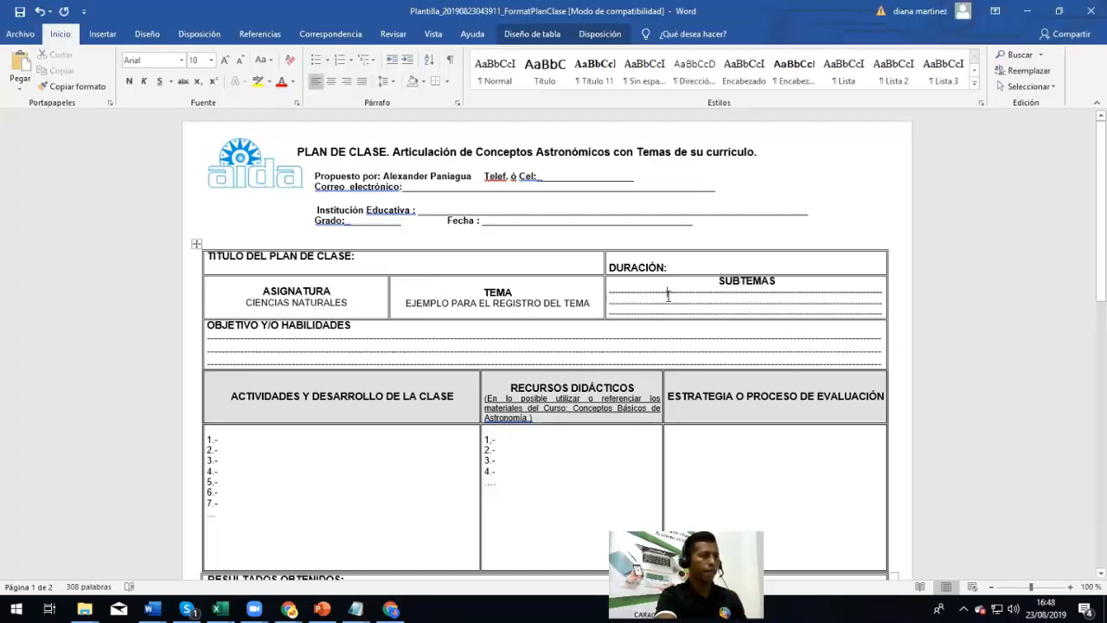
{"action": "left_click", "coordinate": [610, 292]}
{"action": "type", "text": "TEMA 1"}
{"action": "key", "text": "Return"}
{"action": "type", "text": "TEM"}
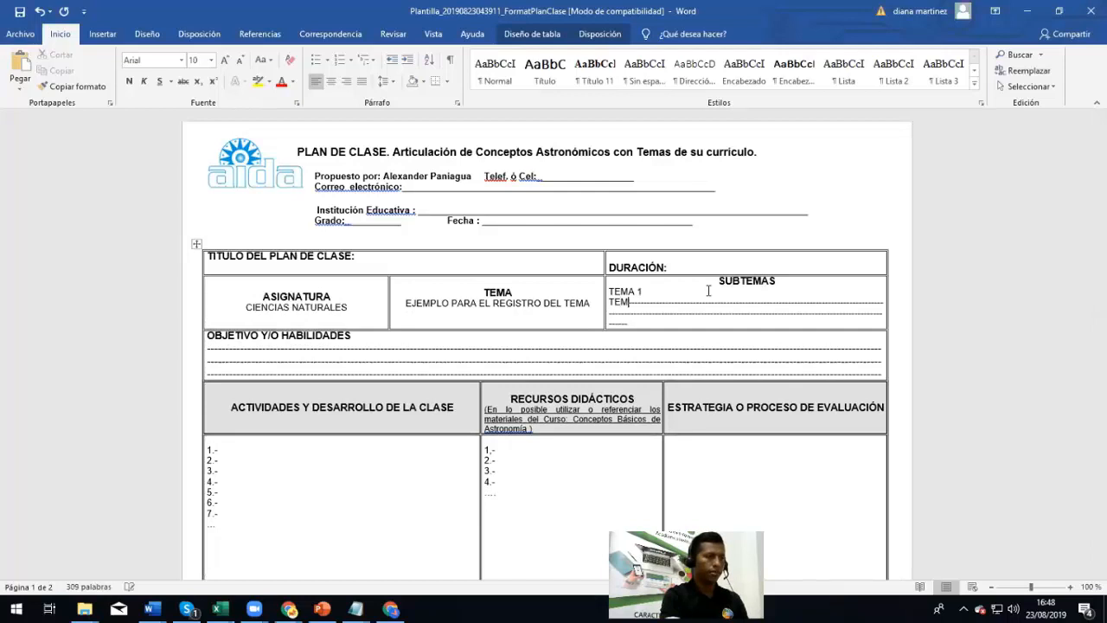
{"action": "type", "text": "A 2"}
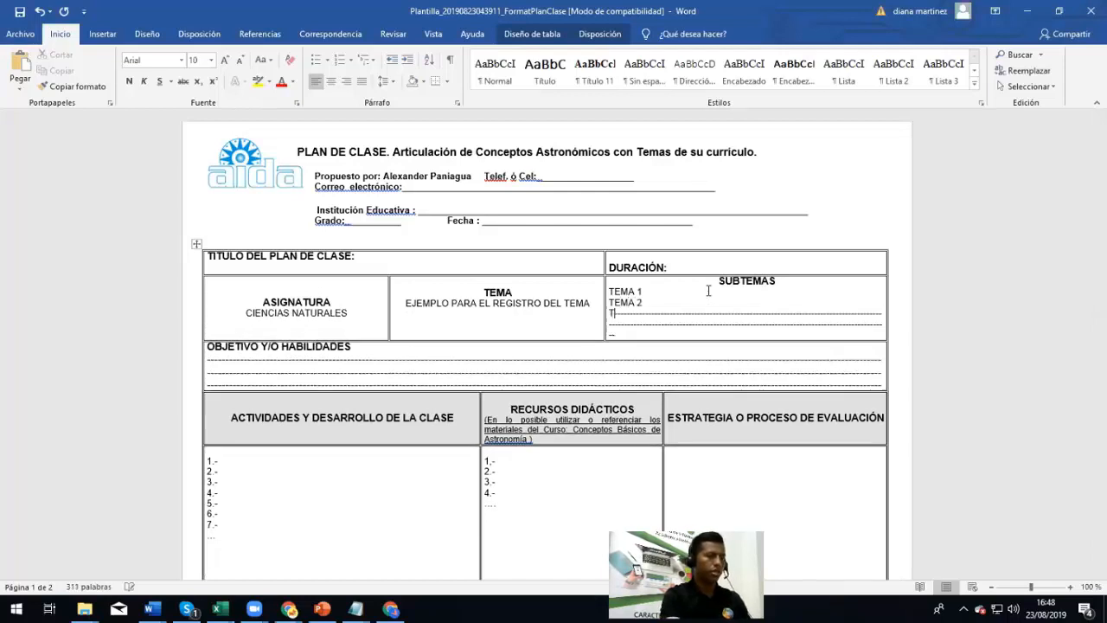
{"action": "key", "text": "BackSpace"}
{"action": "key", "text": "BackSpace"}
{"action": "key", "text": "BackSpace"}
{"action": "key", "text": "BackSpace"}
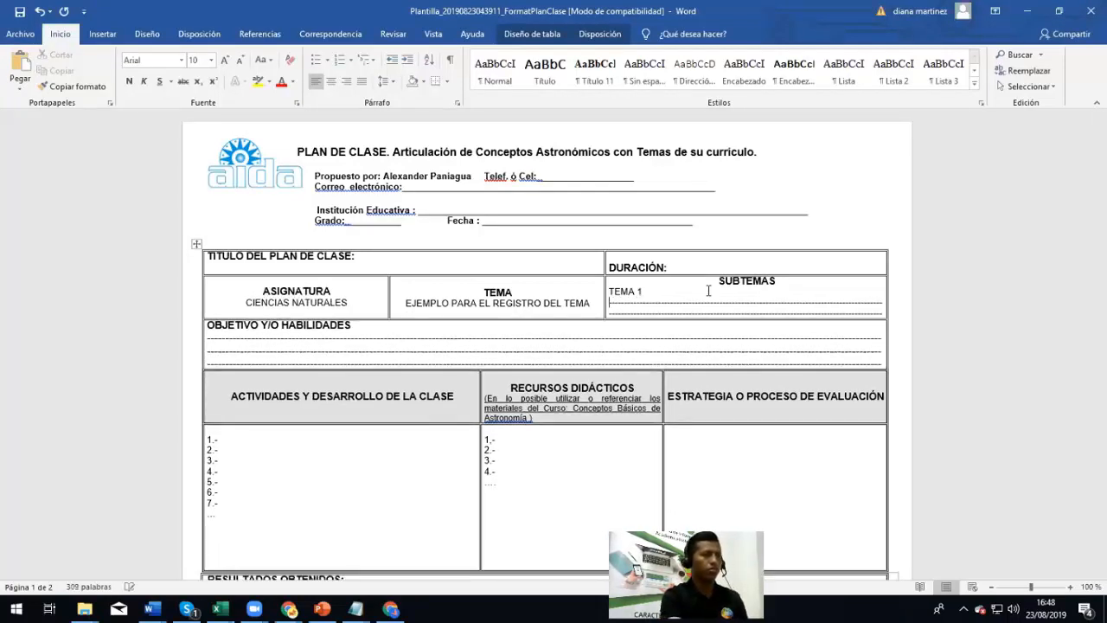
{"action": "left_click_drag", "start_coordinate": [610, 302], "coordinate": [886, 315]}
{"action": "key", "text": "BackSpace"}
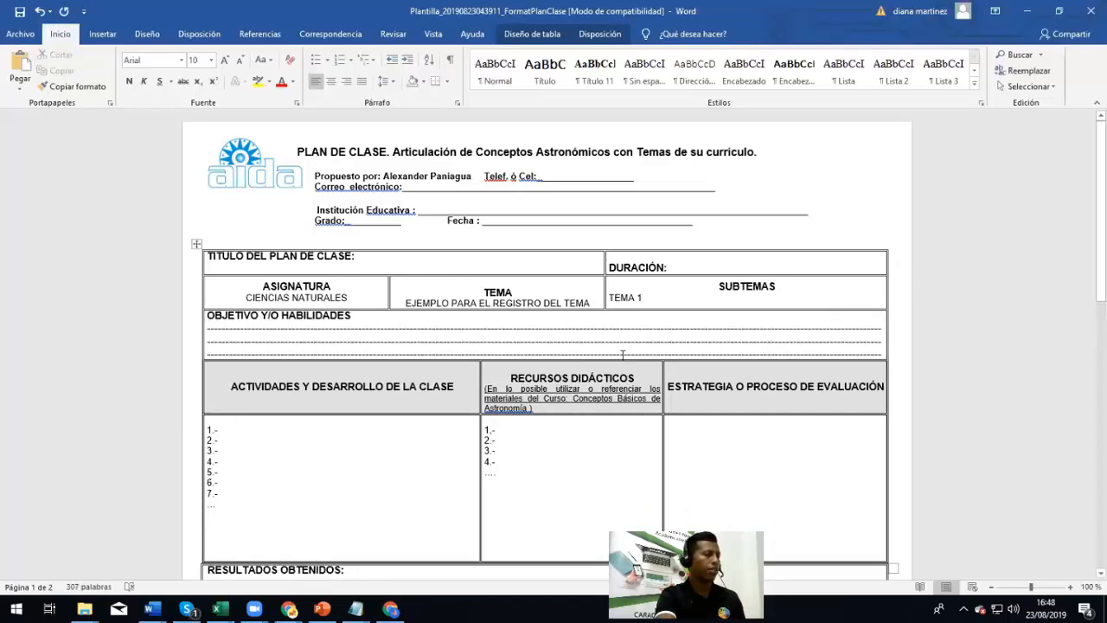
{"action": "scroll", "coordinate": [394, 328], "scroll_direction": "down", "scroll_amount": 2}
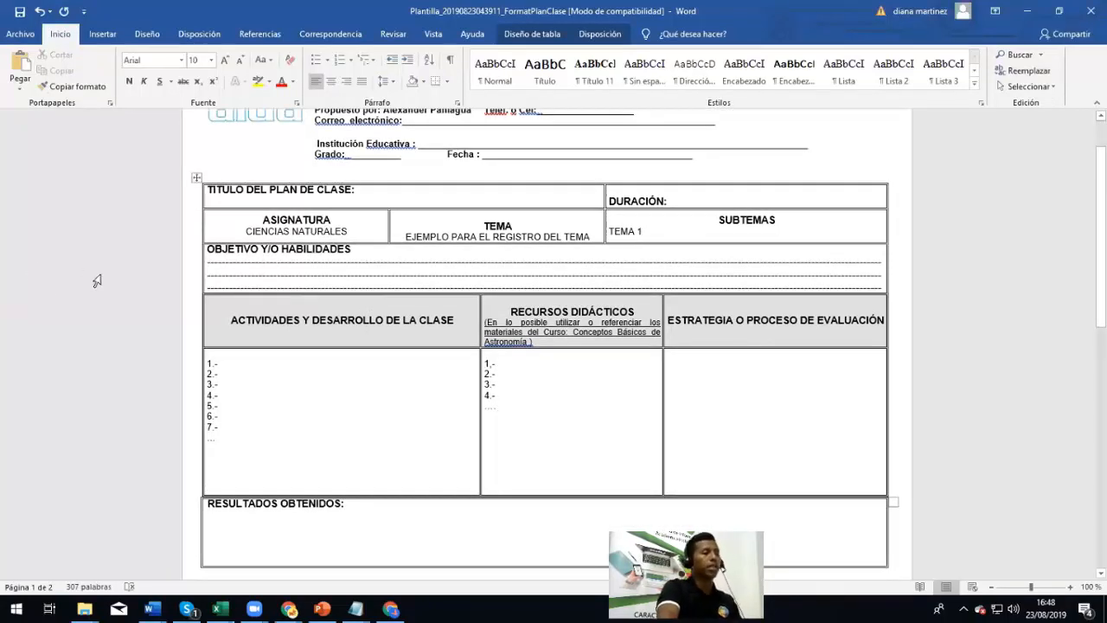
{"action": "scroll", "coordinate": [320, 256], "scroll_direction": "up", "scroll_amount": 2}
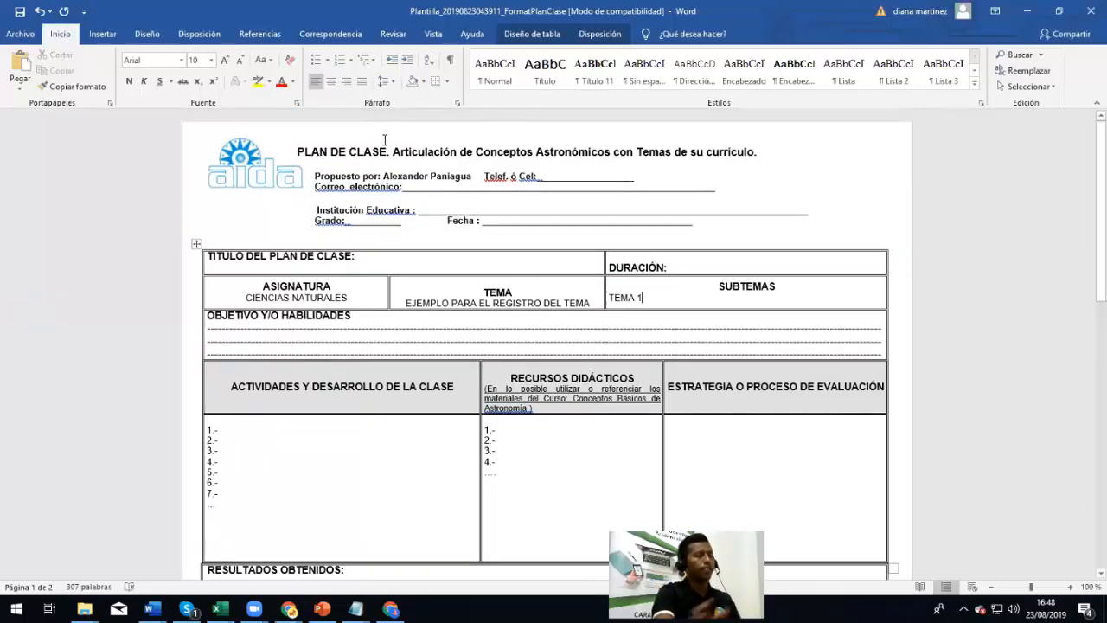
Save the document to the desktop as NUEVA CLASE and return to SINAI in Chrome
{"action": "left_click", "coordinate": [21, 35]}
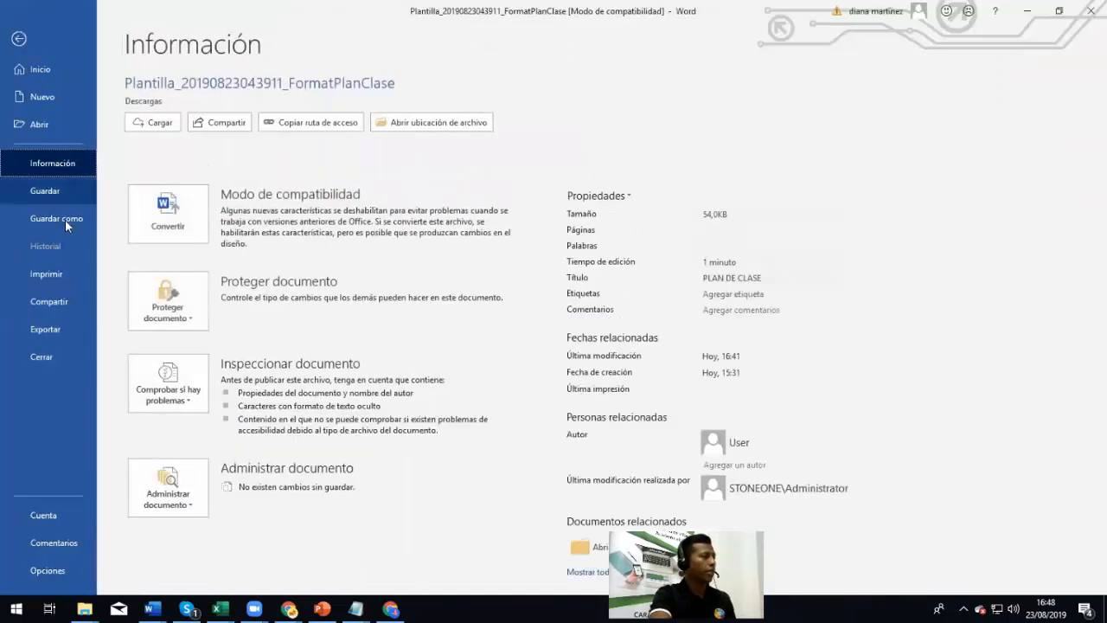
{"action": "left_click", "coordinate": [65, 219]}
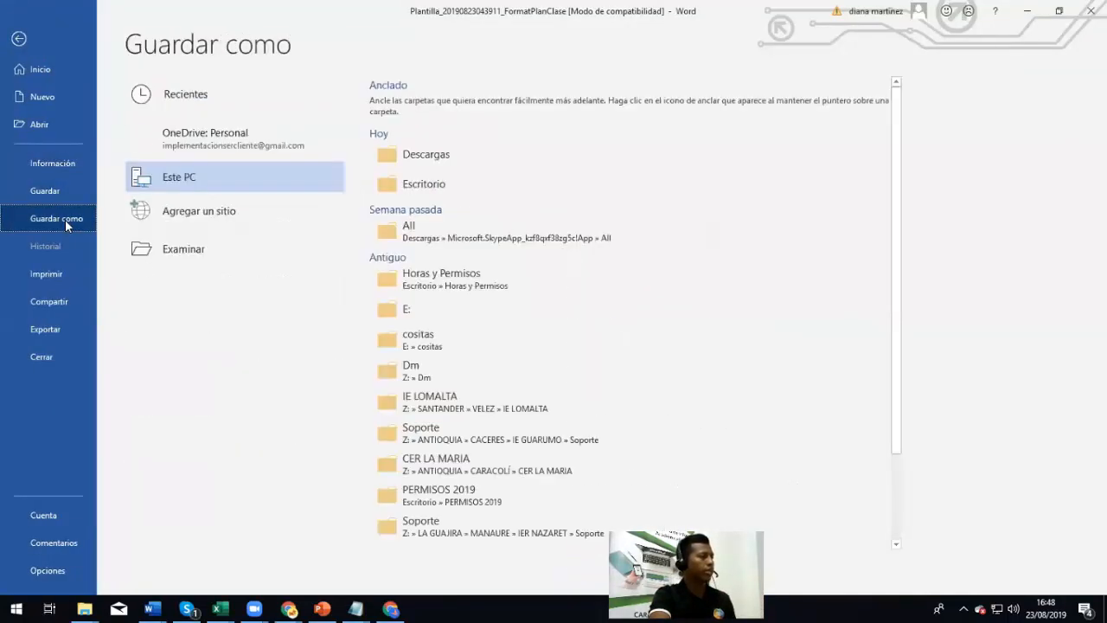
{"action": "left_click", "coordinate": [193, 250]}
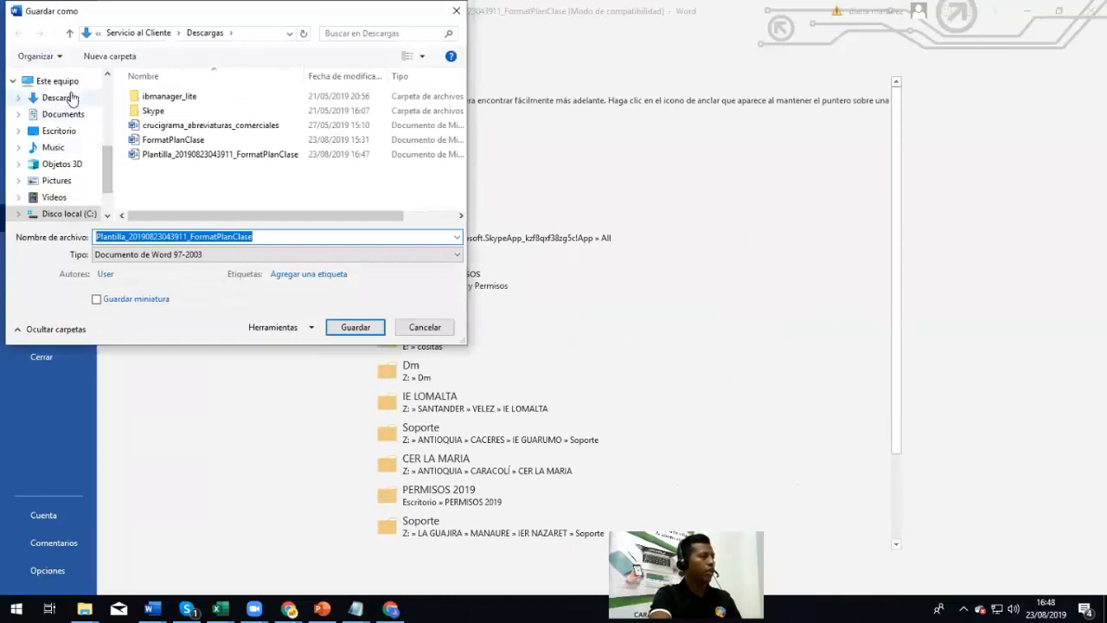
{"action": "left_click", "coordinate": [130, 236]}
{"action": "double_click", "coordinate": [171, 236]}
{"action": "type", "text": "NUECVA"}
{"action": "key", "text": "BackSpace"}
{"action": "key", "text": "BackSpace"}
{"action": "key", "text": "BackSpace"}
{"action": "type", "text": "Va"}
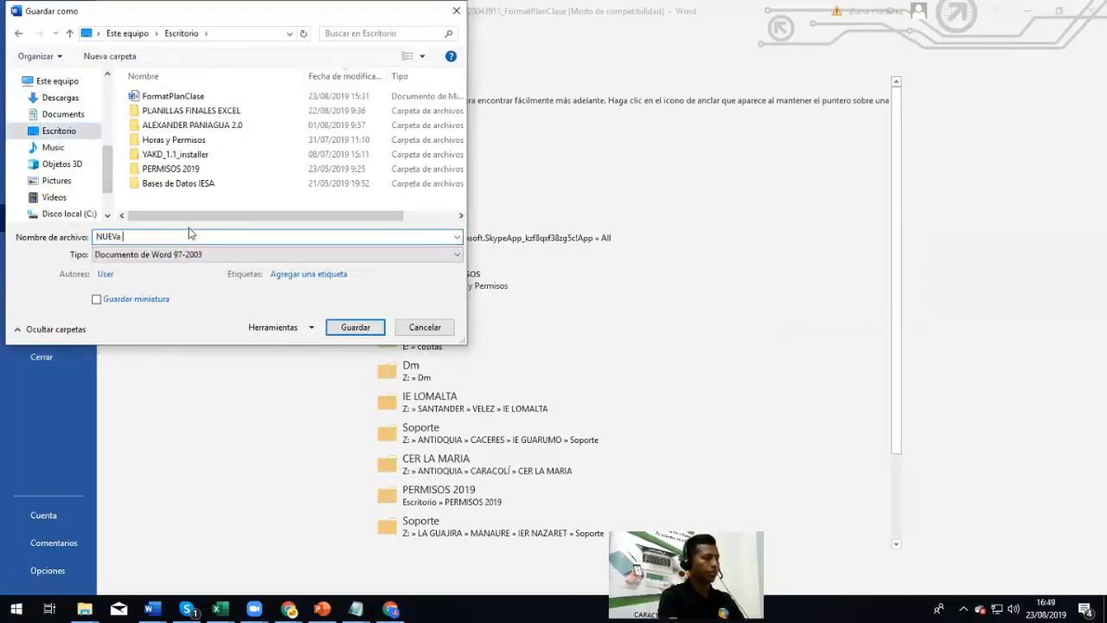
{"action": "key", "text": "BackSpace"}
{"action": "type", "text": "A CKLA"}
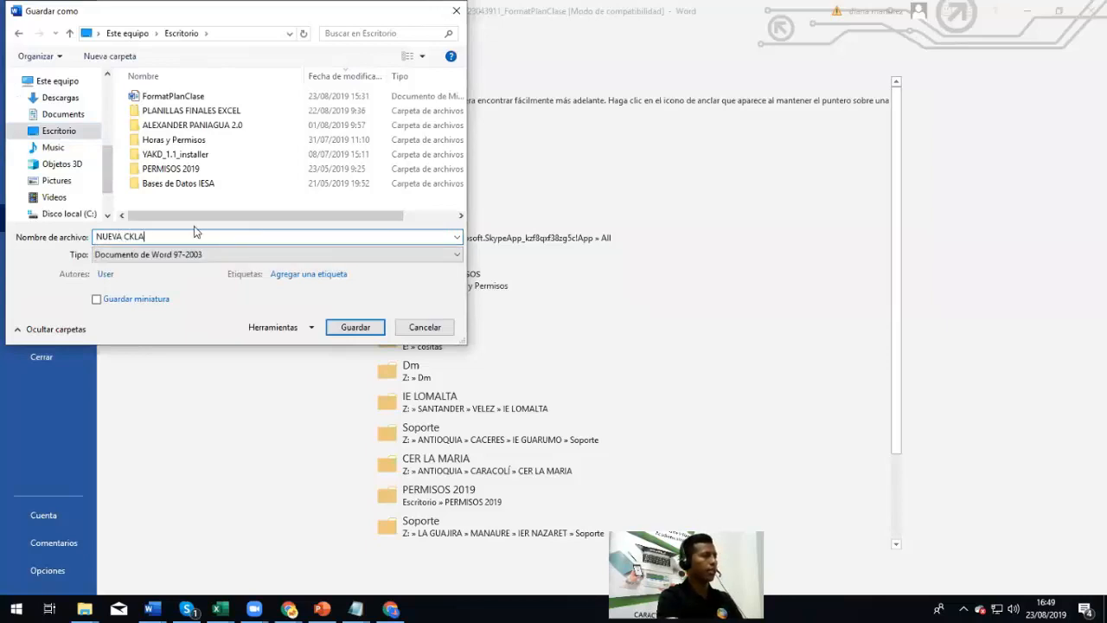
{"action": "type", "text": "LÑA"}
{"action": "key", "text": "BackSpace"}
{"action": "key", "text": "BackSpace"}
{"action": "key", "text": "BackSpace"}
{"action": "type", "text": "LÑ"}
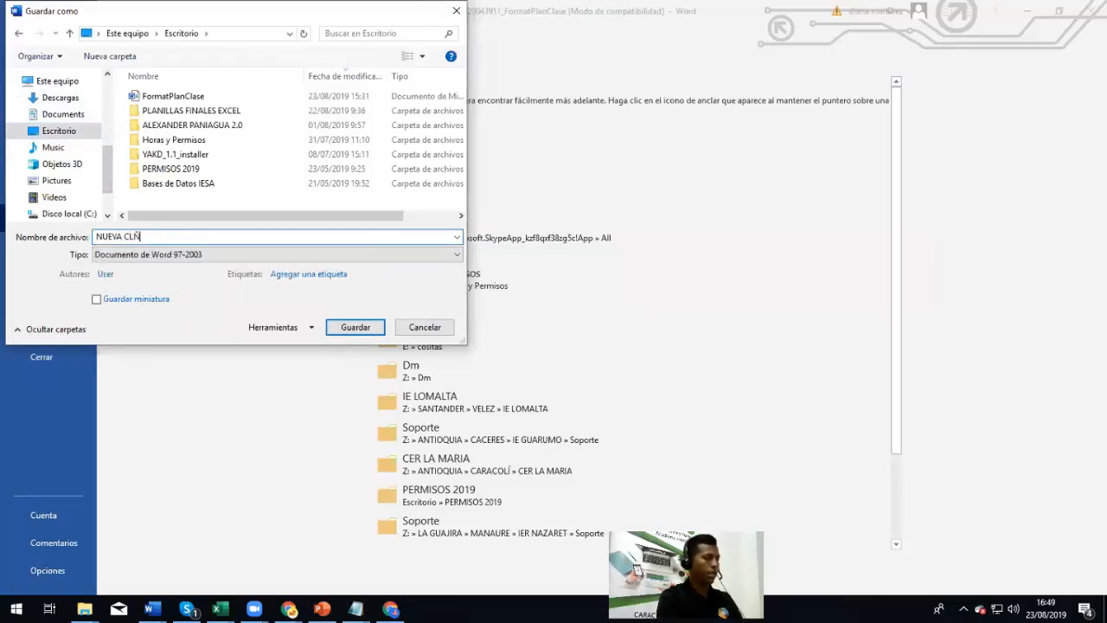
{"action": "type", "text": "SE"}
{"action": "key", "text": "Return"}
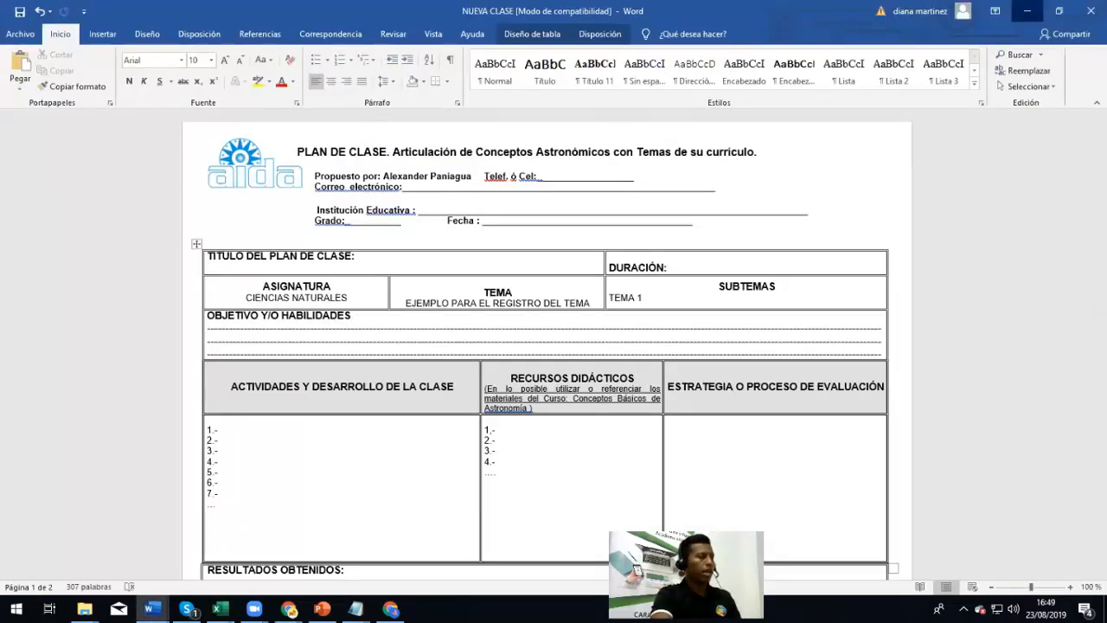
{"action": "left_click", "coordinate": [209, 559]}
{"action": "key", "text": "alt+Tab"}
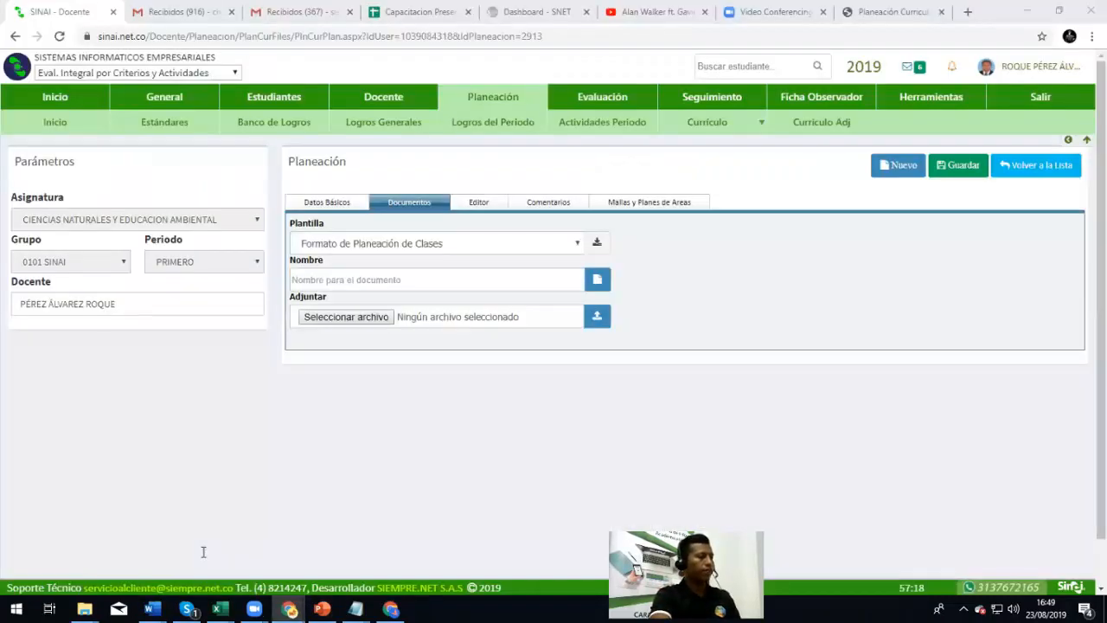
Pick NUEVA CLASE.doc from Escritorio and try uploading it without entering a document name
{"action": "left_click", "coordinate": [341, 319]}
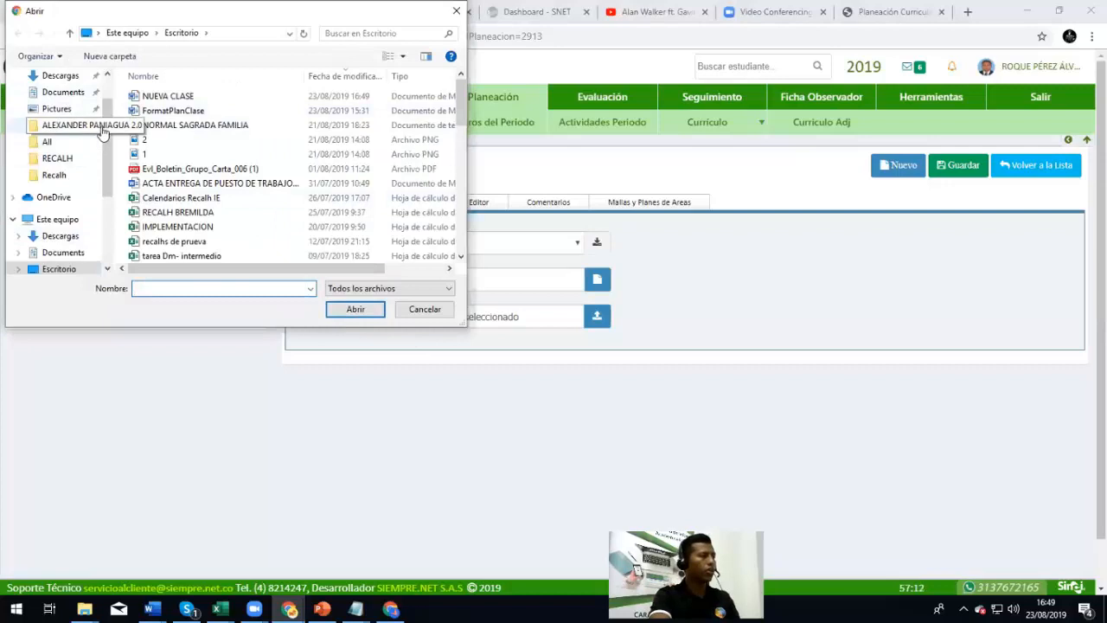
{"action": "scroll", "coordinate": [110, 95], "scroll_direction": "up", "scroll_amount": 1}
{"action": "left_click", "coordinate": [70, 105]}
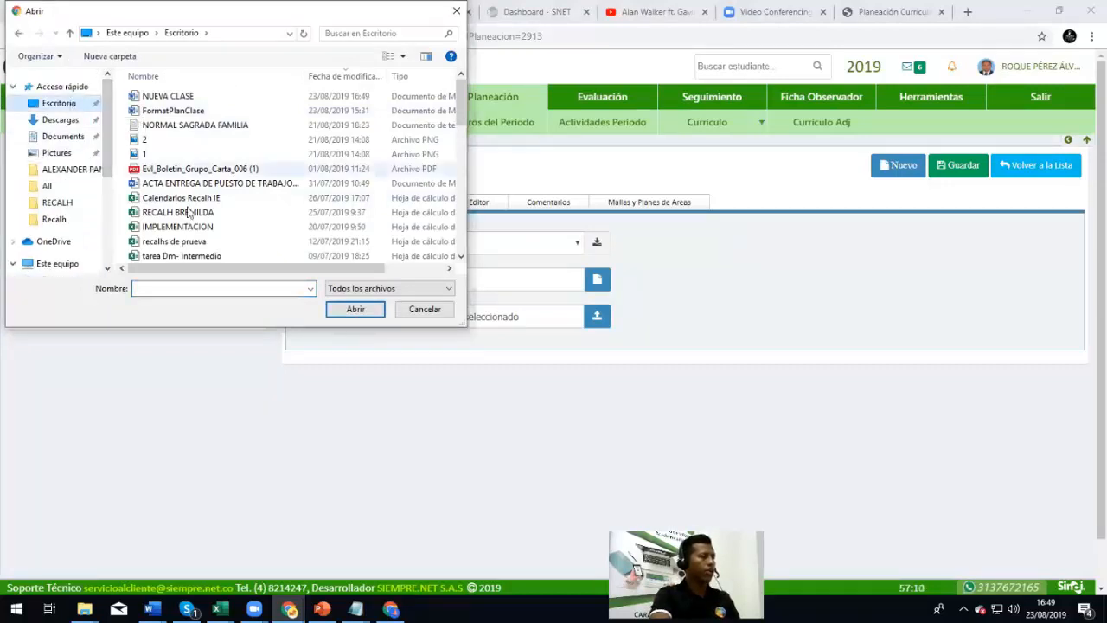
{"action": "left_click", "coordinate": [214, 288]}
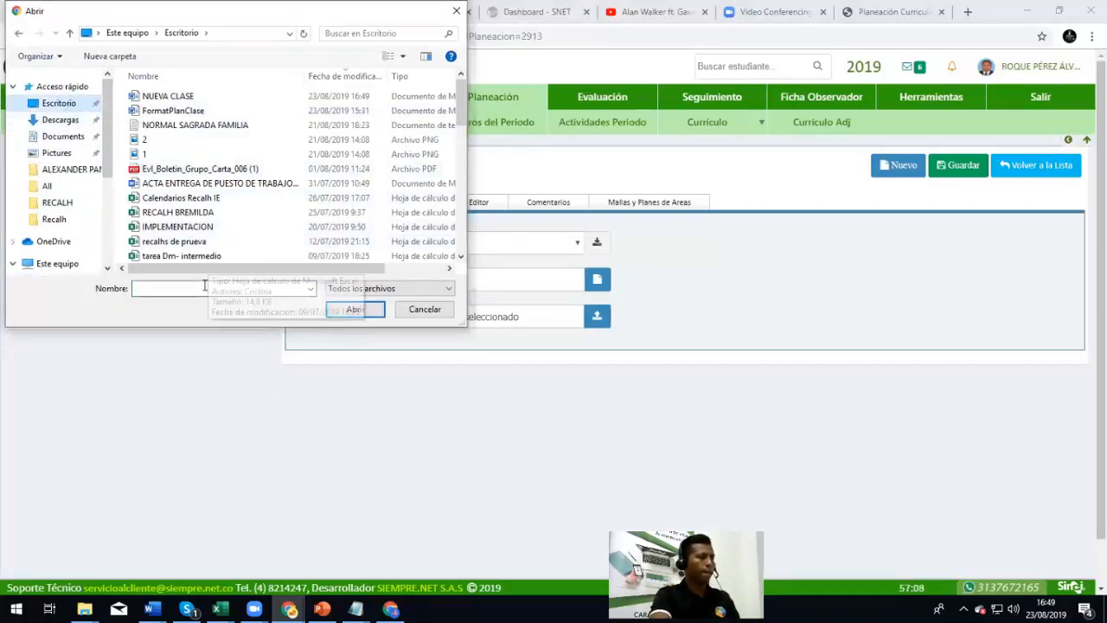
{"action": "type", "text": "NUEVA"}
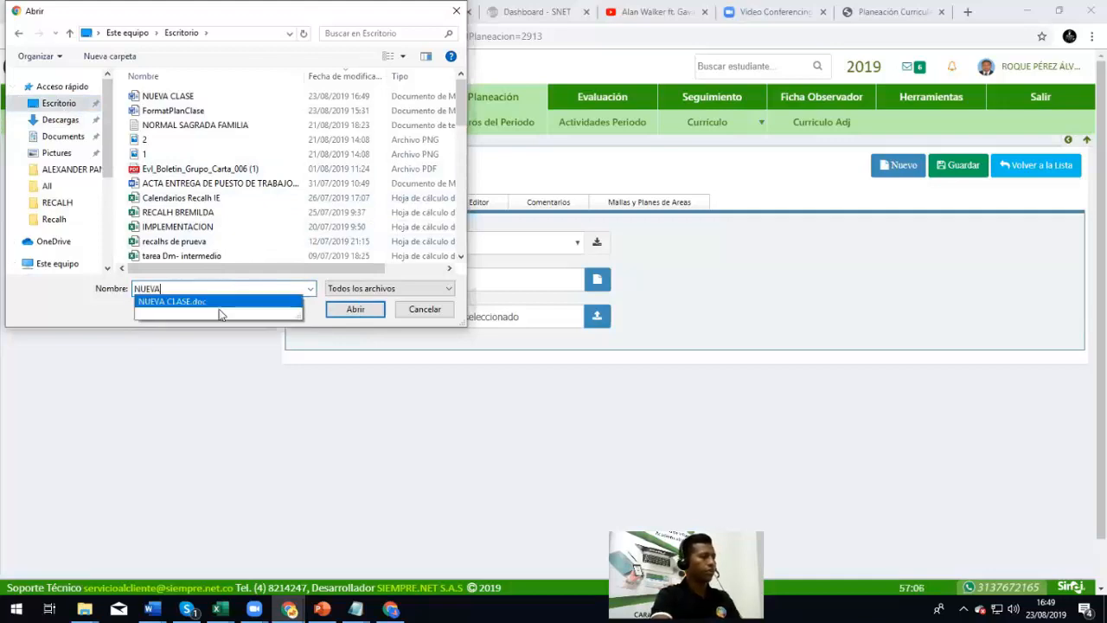
{"action": "left_click", "coordinate": [220, 312]}
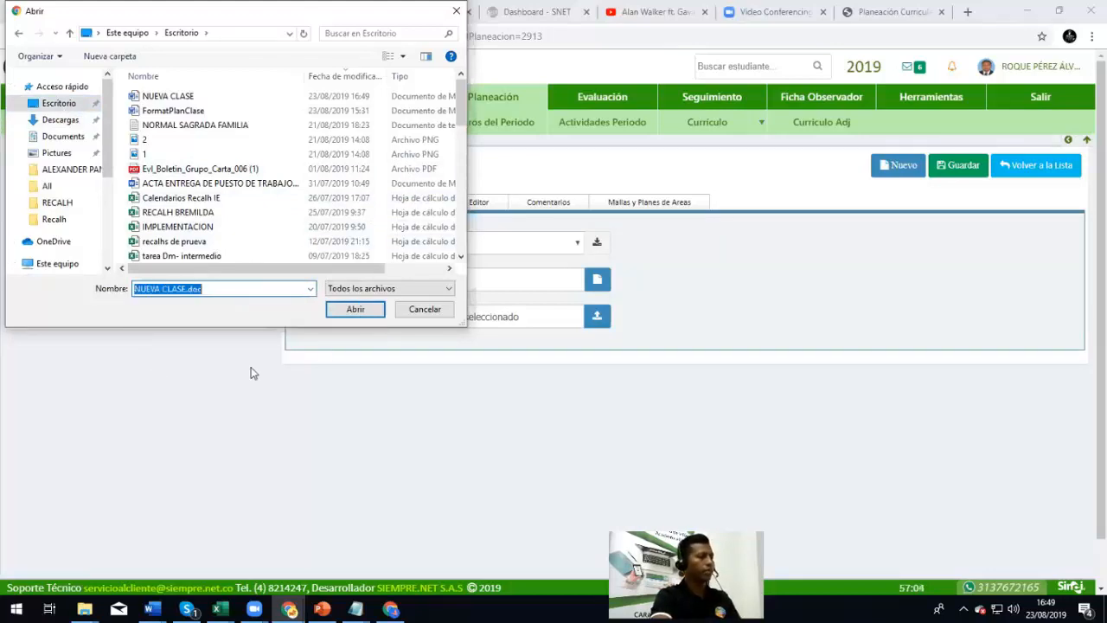
{"action": "left_click", "coordinate": [353, 313]}
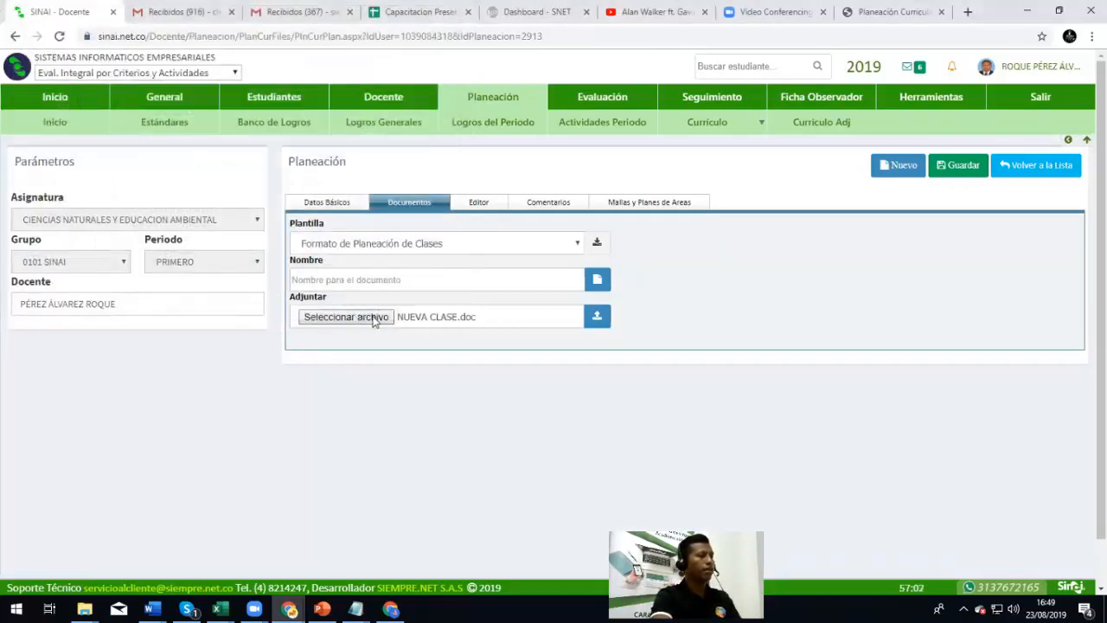
{"action": "left_click", "coordinate": [599, 318]}
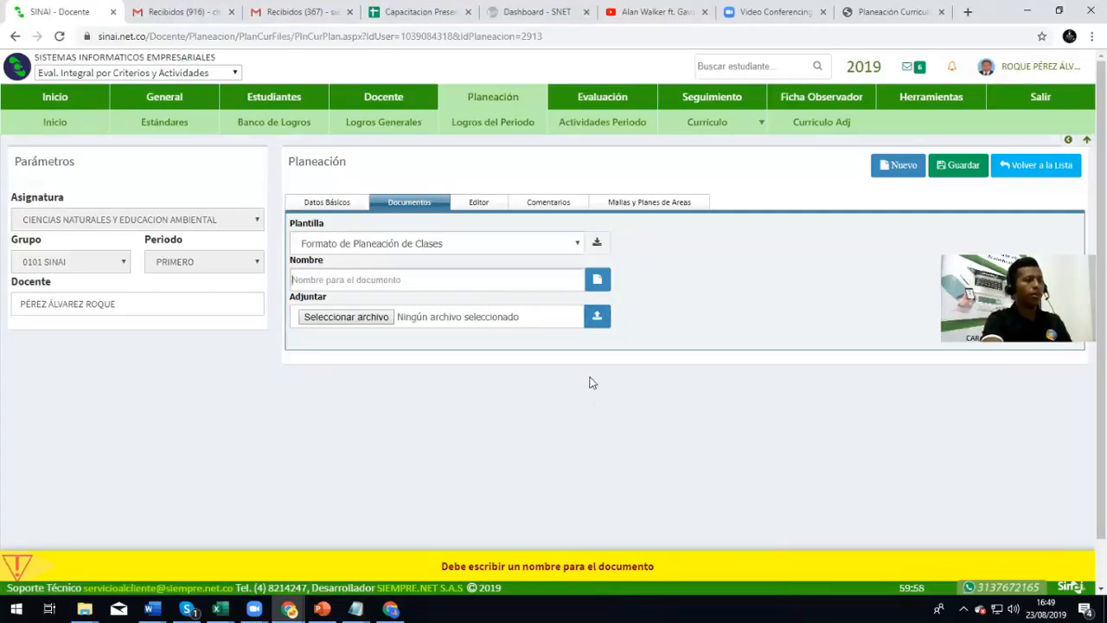
Reselect NUEVA CLASE.doc as the file to attach
{"action": "left_click", "coordinate": [596, 318]}
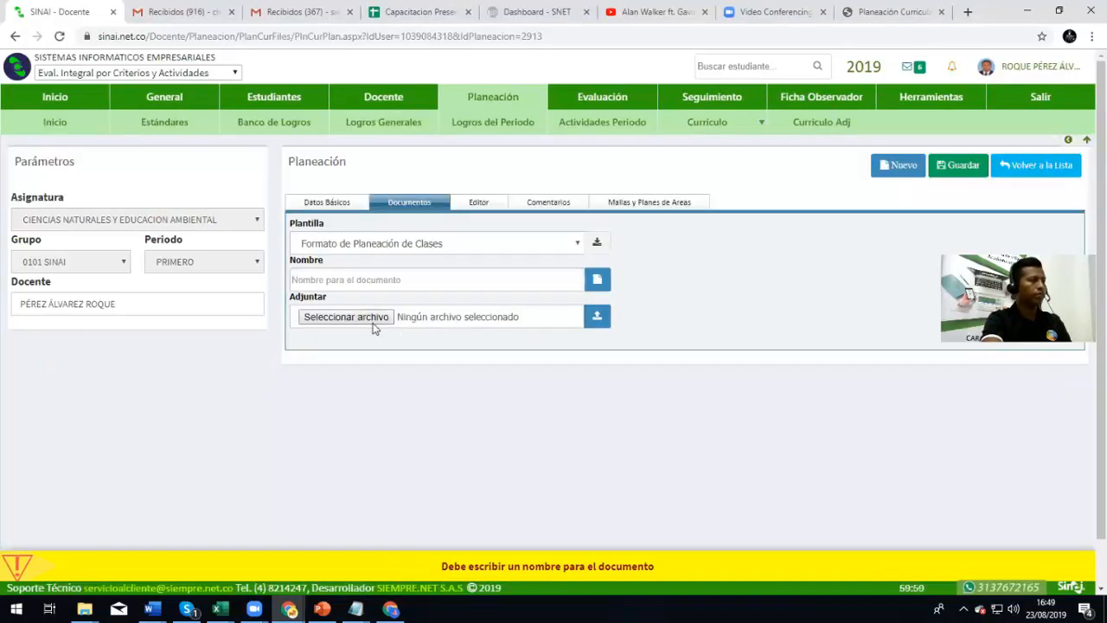
{"action": "left_click", "coordinate": [373, 322]}
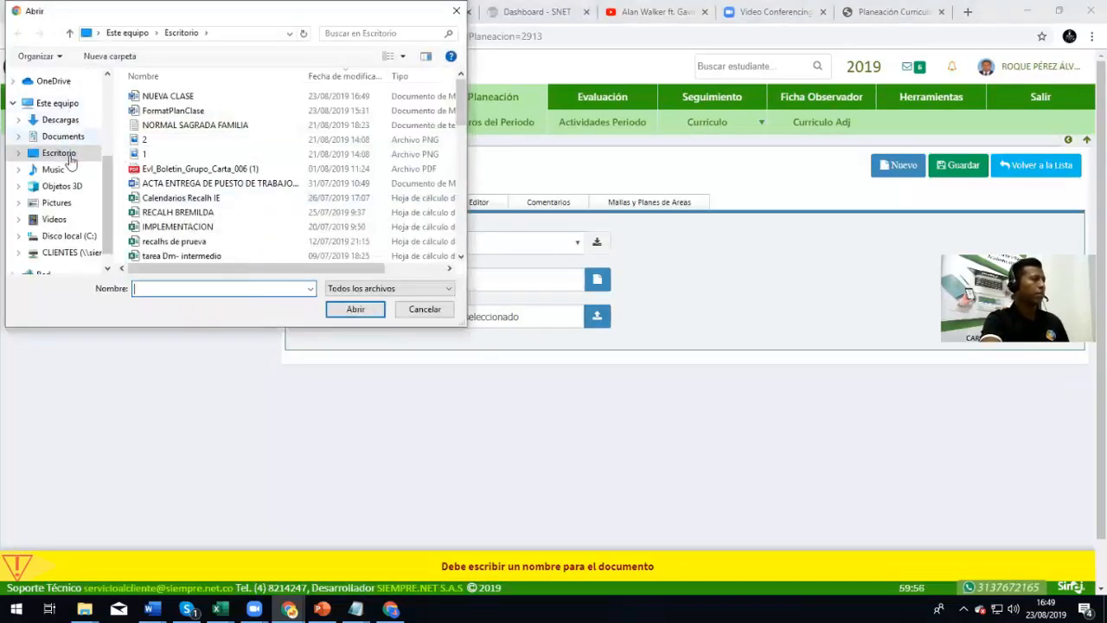
{"action": "left_click", "coordinate": [172, 96]}
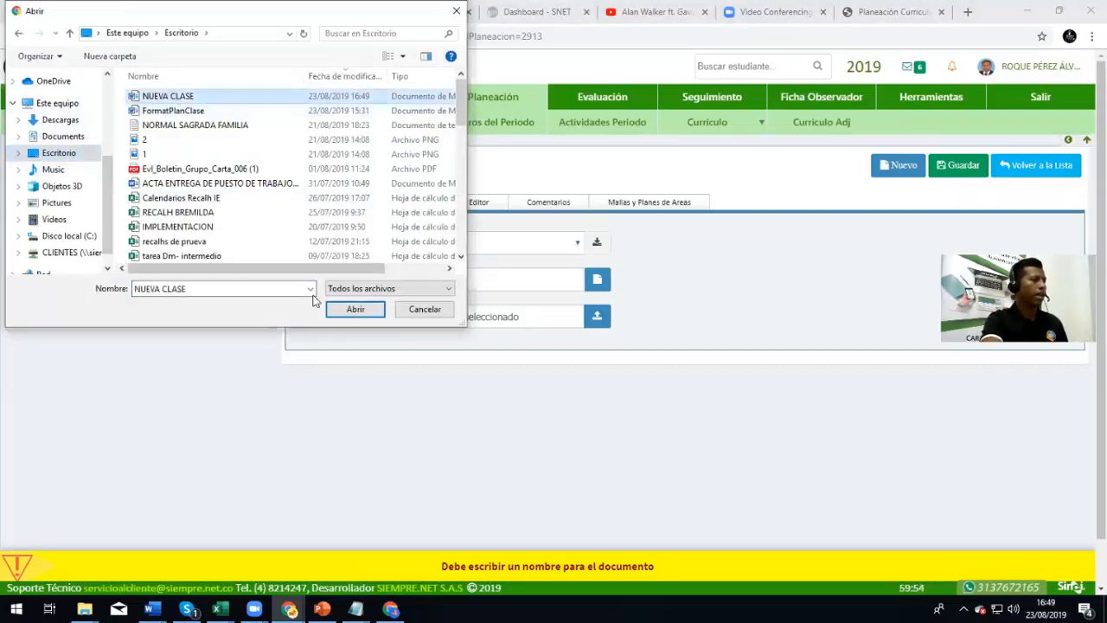
{"action": "left_click", "coordinate": [353, 311]}
Name the document 'Clase semana 1' and upload it
{"action": "left_click", "coordinate": [378, 269]}
{"action": "type", "text": "cLA"}
{"action": "key", "text": "BackSpace"}
{"action": "key", "text": "BackSpace"}
{"action": "type", "text": "Clase semana 1"}
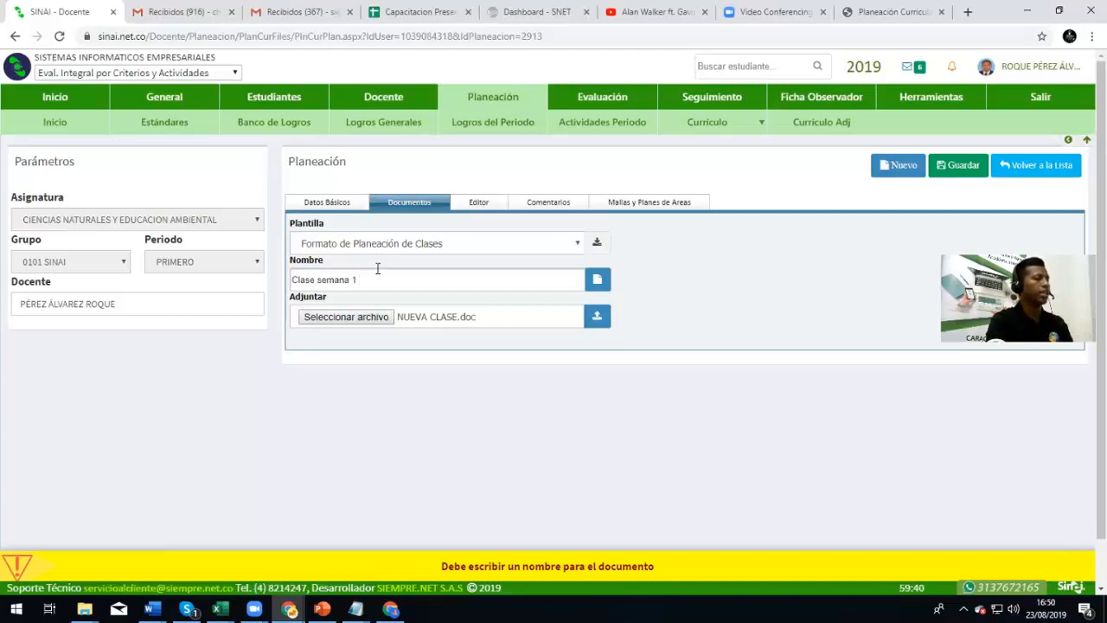
{"action": "left_click", "coordinate": [598, 317]}
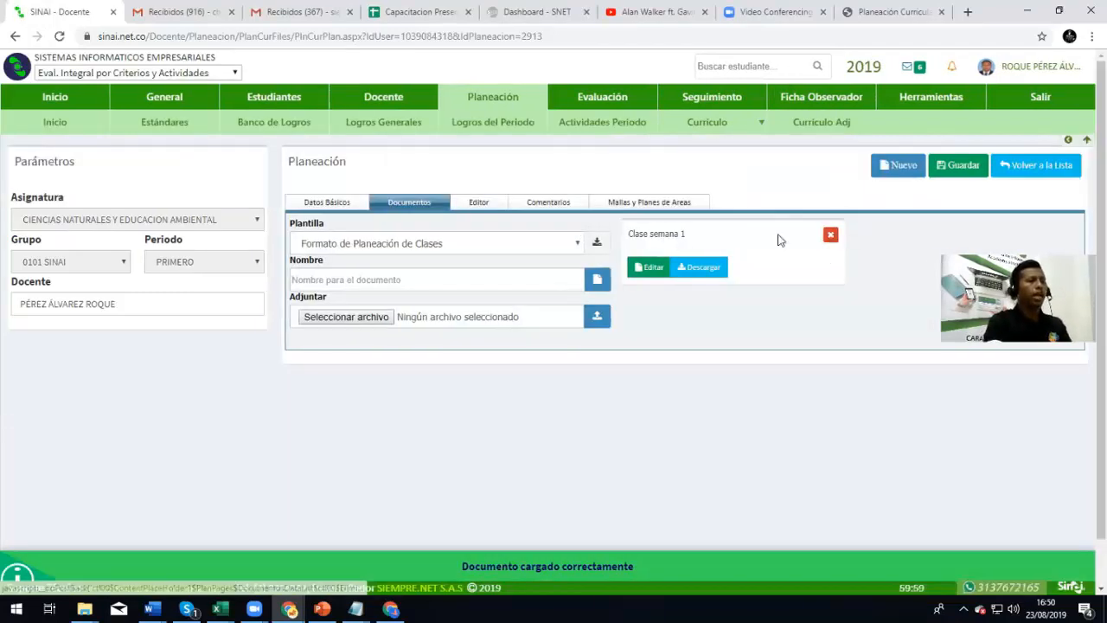
Load the 'Clase semana 1' card from the Documentos list into the Editor
{"action": "left_click_drag", "start_coordinate": [630, 234], "coordinate": [685, 233]}
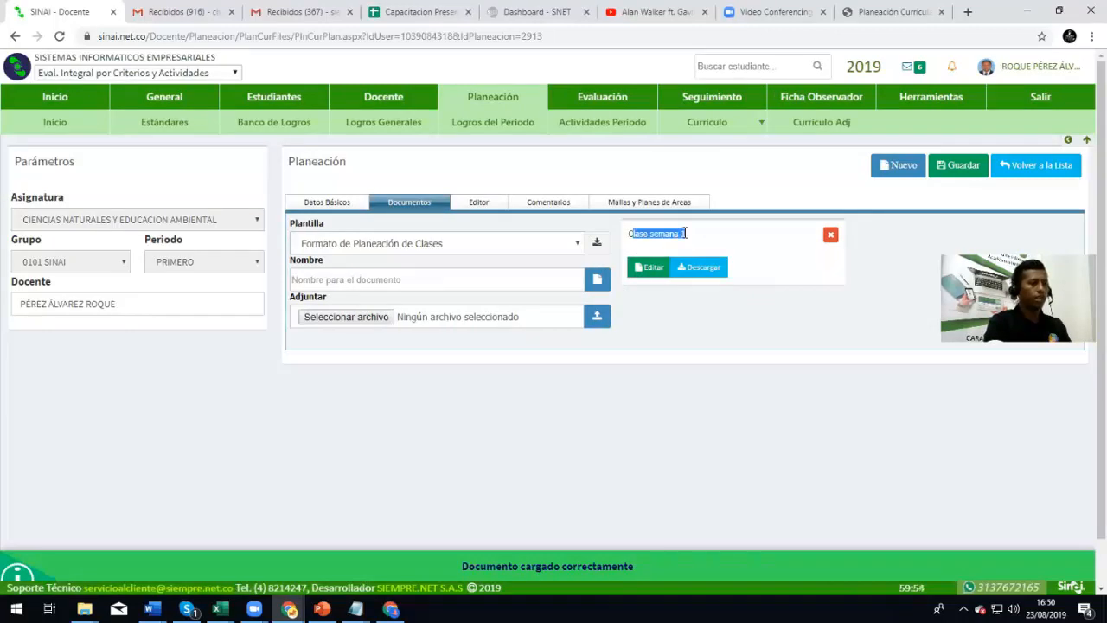
{"action": "left_click", "coordinate": [729, 324]}
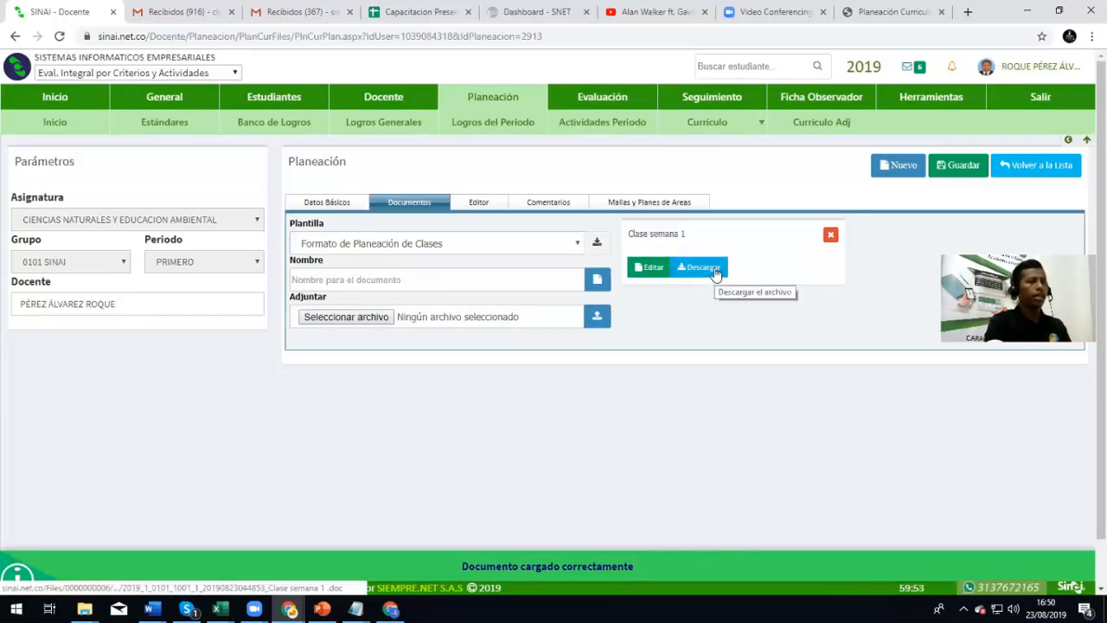
{"action": "left_click", "coordinate": [480, 203]}
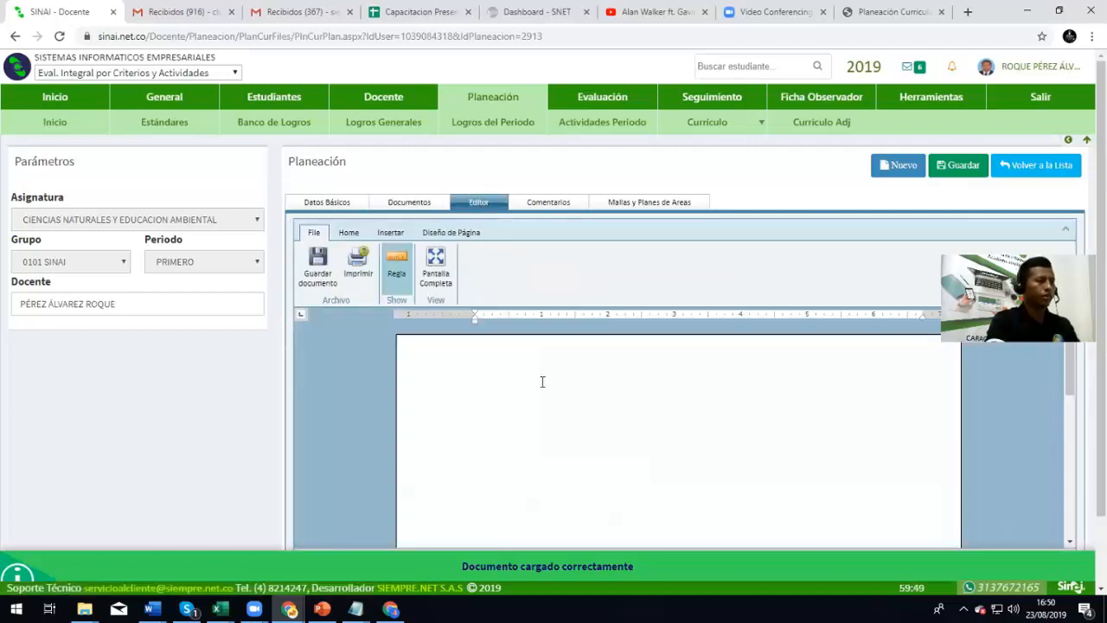
{"action": "left_click", "coordinate": [408, 202]}
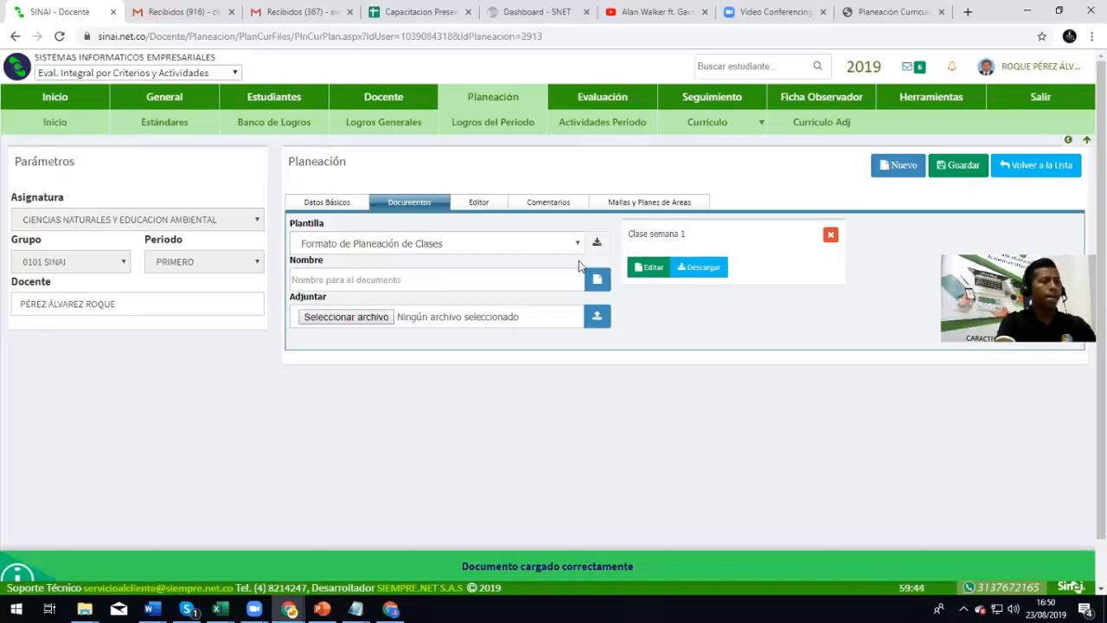
{"action": "left_click", "coordinate": [648, 269]}
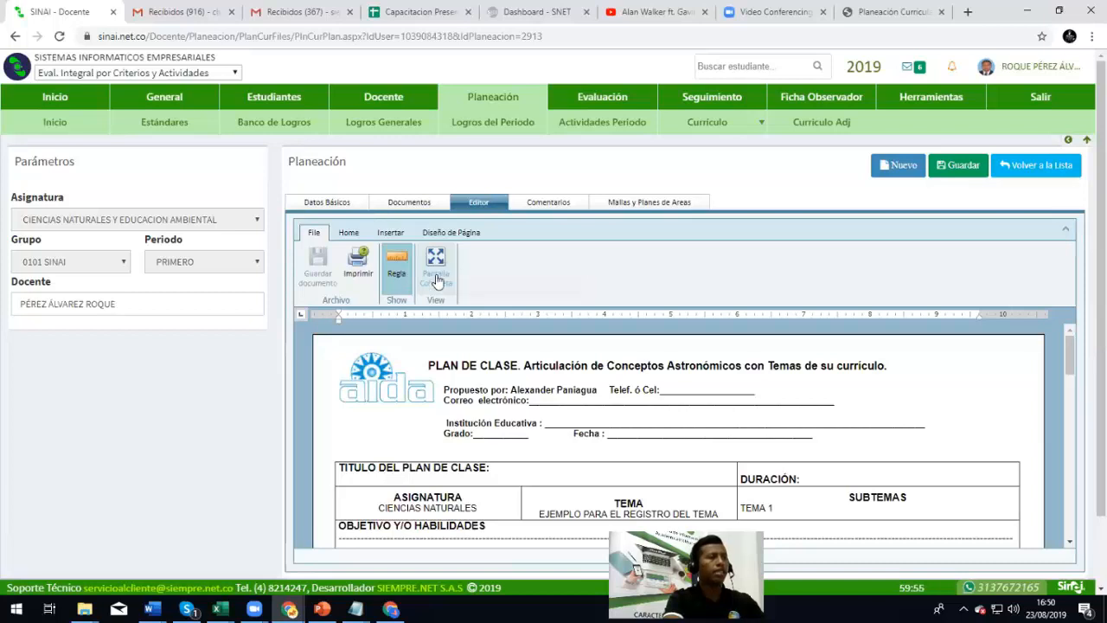
{"action": "left_click", "coordinate": [437, 261]}
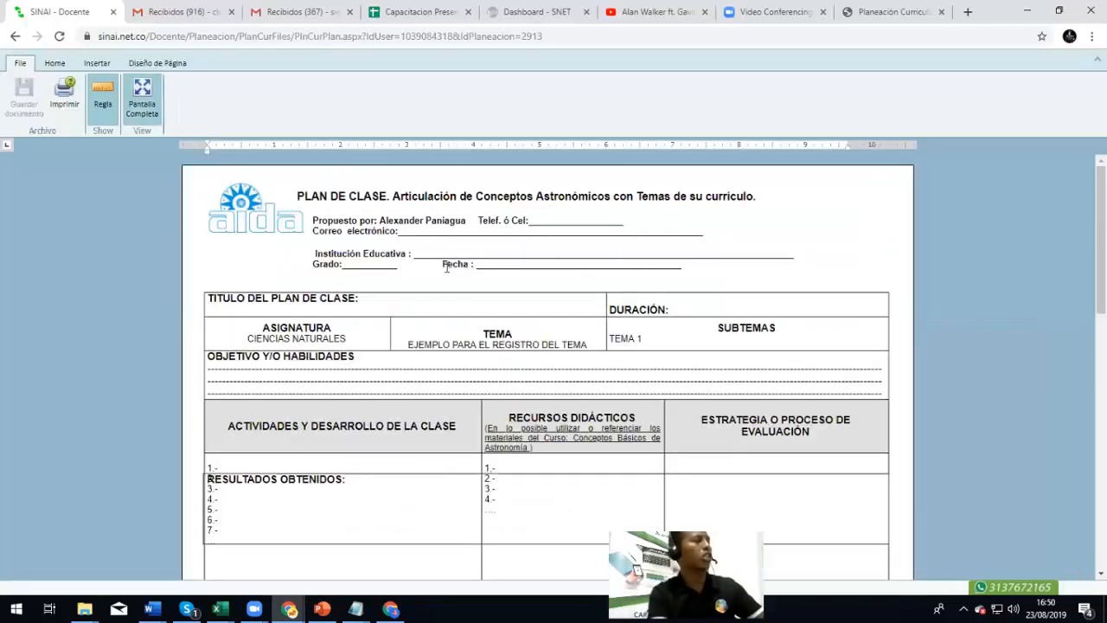
{"action": "scroll", "coordinate": [449, 286], "scroll_direction": "down", "scroll_amount": 3}
{"action": "scroll", "coordinate": [460, 356], "scroll_direction": "up", "scroll_amount": 3}
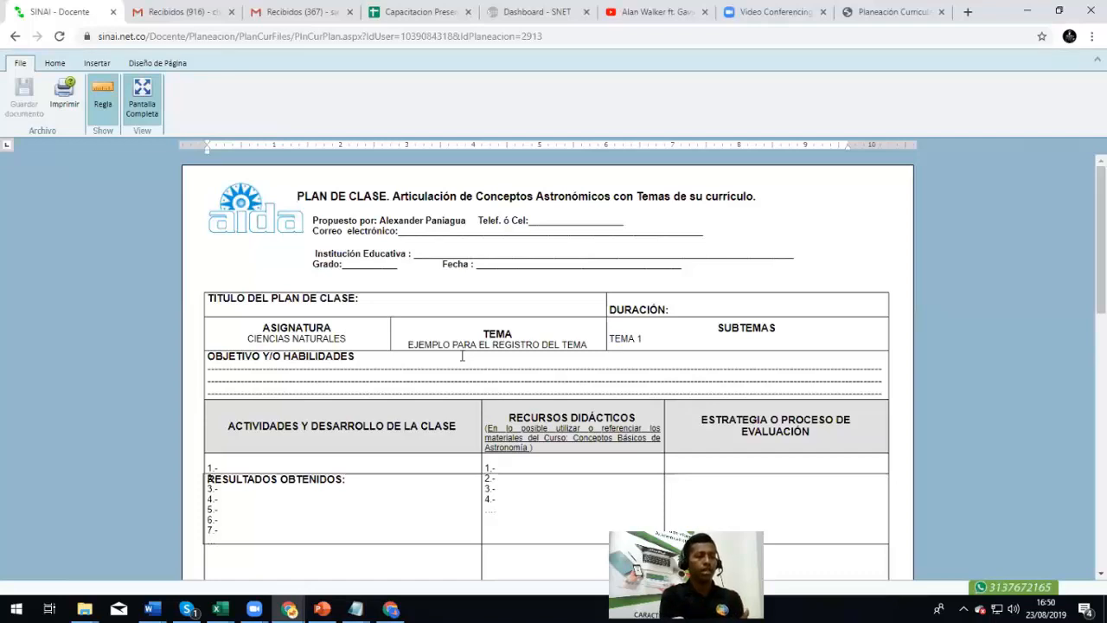
{"action": "scroll", "coordinate": [494, 314], "scroll_direction": "down", "scroll_amount": 8}
{"action": "scroll", "coordinate": [487, 334], "scroll_direction": "up", "scroll_amount": 4}
{"action": "scroll", "coordinate": [558, 474], "scroll_direction": "up", "scroll_amount": 4}
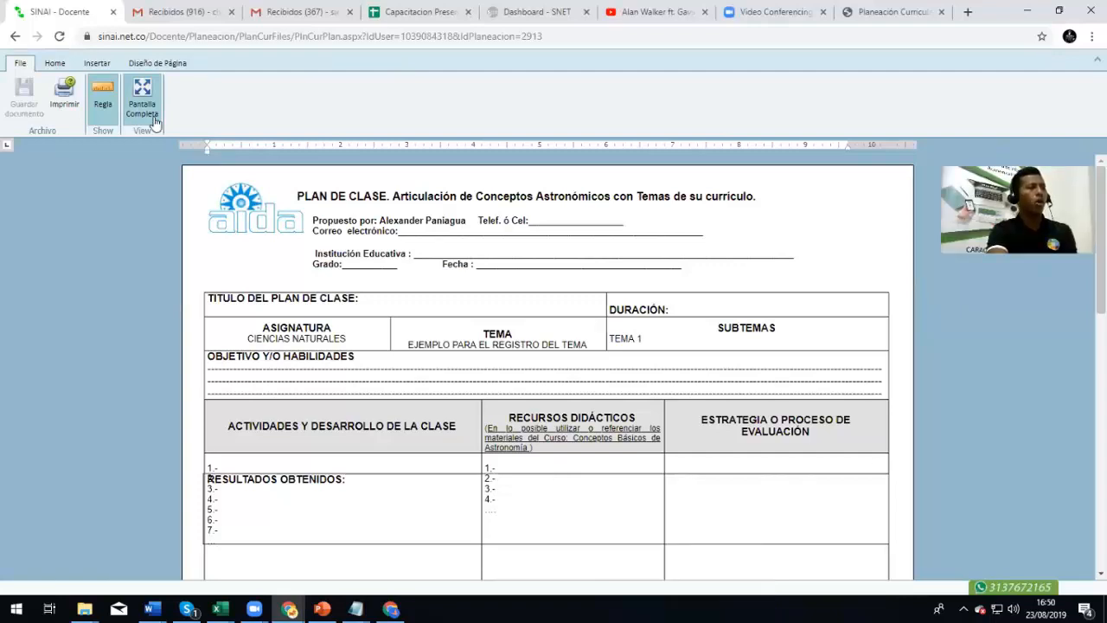
{"action": "scroll", "coordinate": [555, 407], "scroll_direction": "down", "scroll_amount": 4}
{"action": "scroll", "coordinate": [561, 414], "scroll_direction": "up", "scroll_amount": 4}
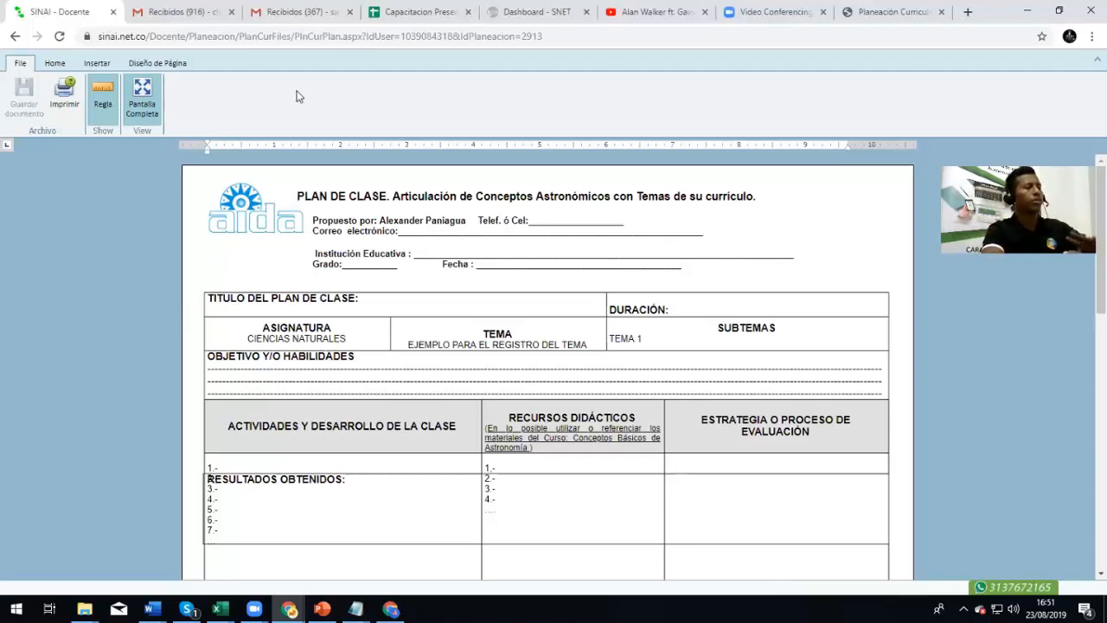
{"action": "scroll", "coordinate": [538, 325], "scroll_direction": "down", "scroll_amount": 5}
{"action": "scroll", "coordinate": [566, 380], "scroll_direction": "up", "scroll_amount": 5}
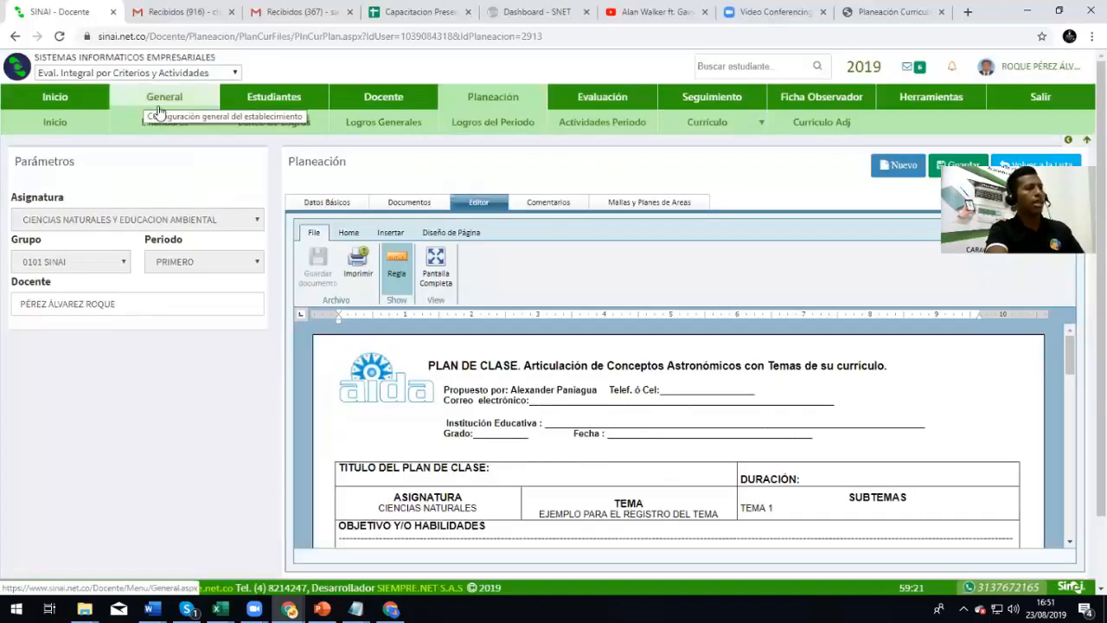
{"action": "scroll", "coordinate": [471, 395], "scroll_direction": "down", "scroll_amount": 2}
{"action": "scroll", "coordinate": [471, 396], "scroll_direction": "up", "scroll_amount": 2}
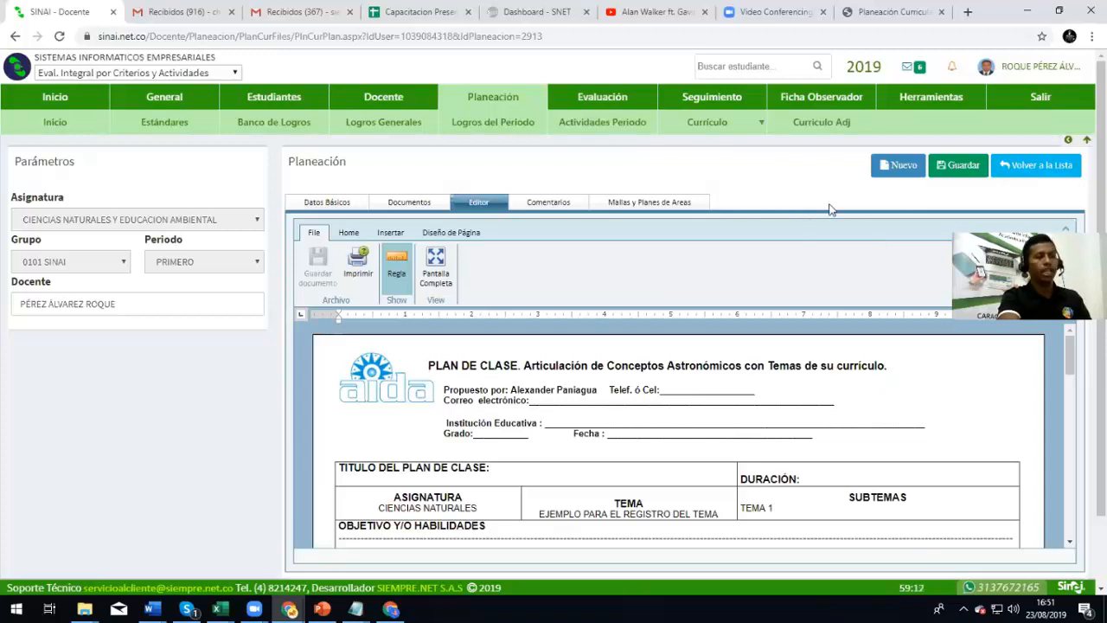
Save the plan, then post 'La clase fue dada de forma satisfactoria…' with directors' e-mail notification
{"action": "left_click", "coordinate": [957, 169]}
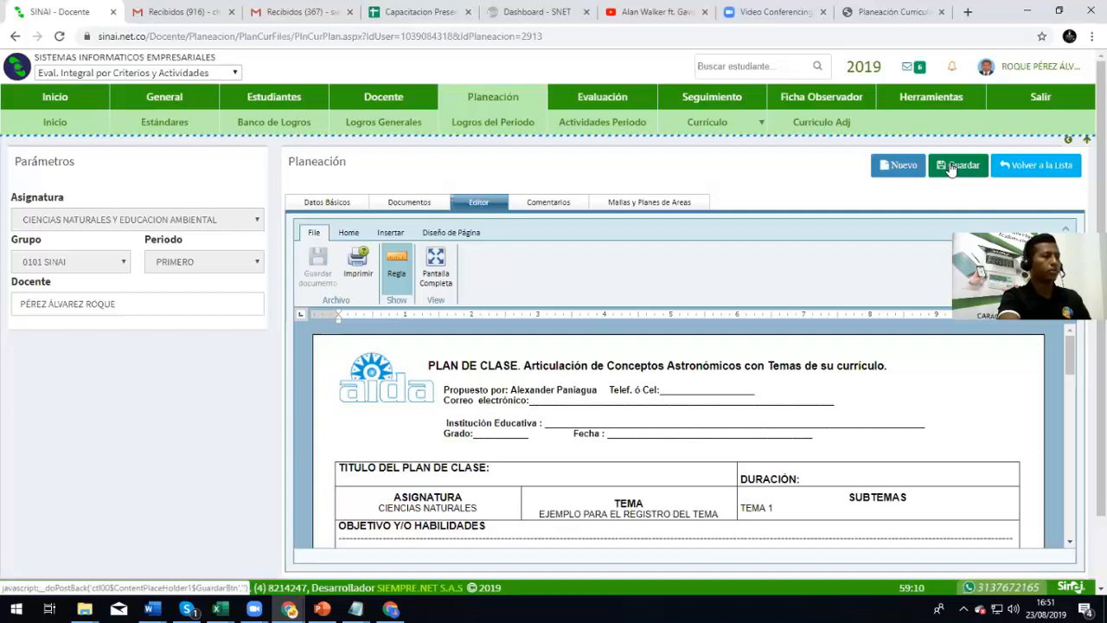
{"action": "left_click", "coordinate": [552, 207]}
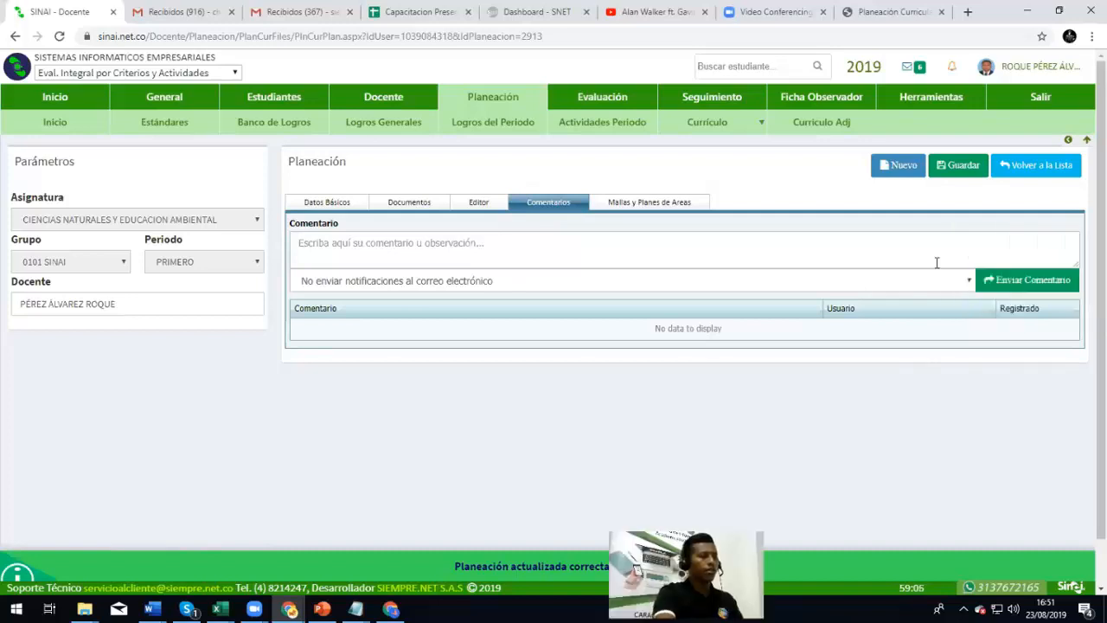
{"action": "type", "text": "L"}
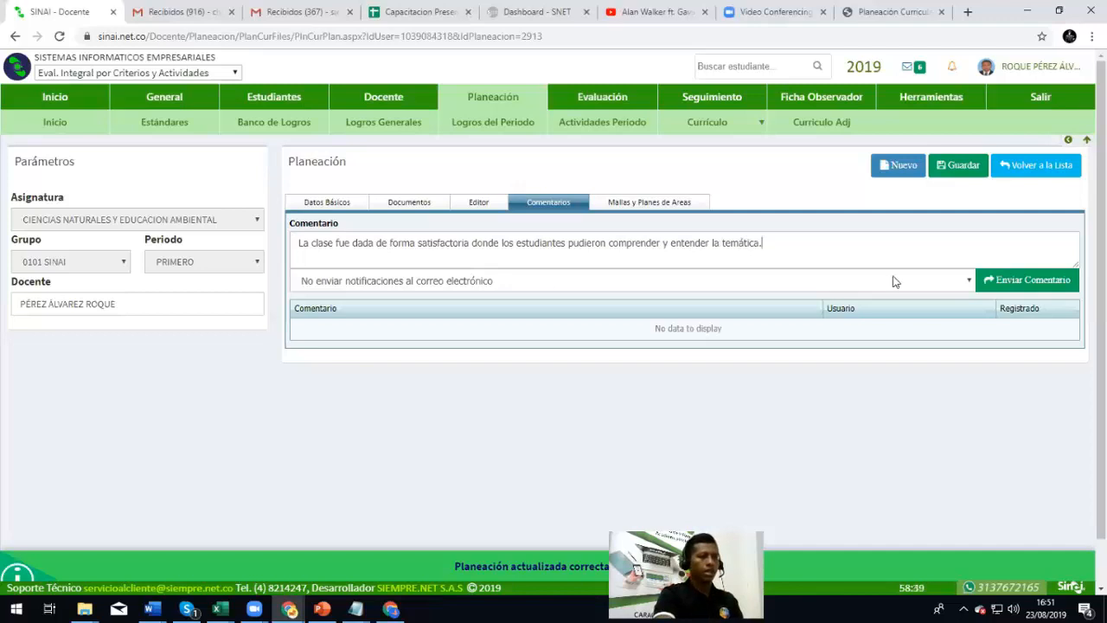
{"action": "left_click", "coordinate": [426, 283]}
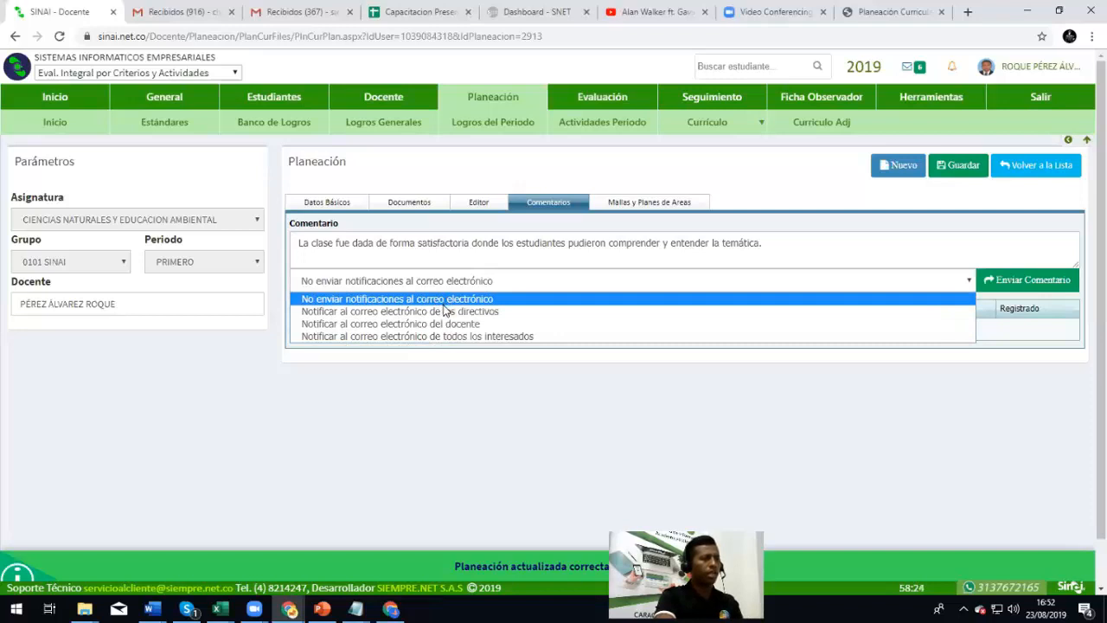
{"action": "left_click", "coordinate": [445, 311]}
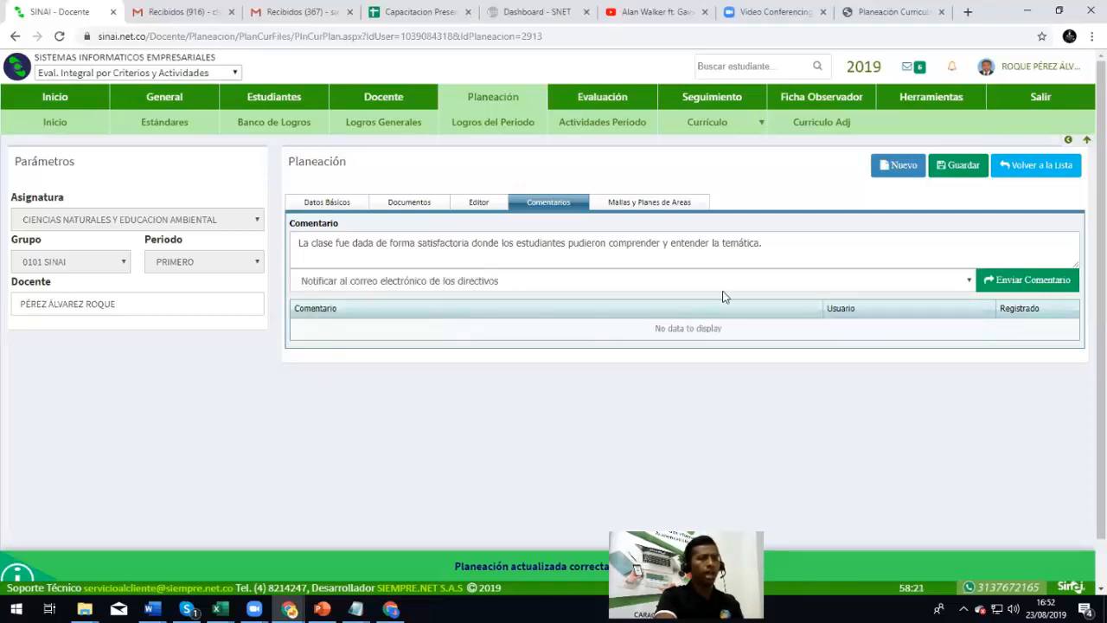
{"action": "left_click", "coordinate": [1036, 289]}
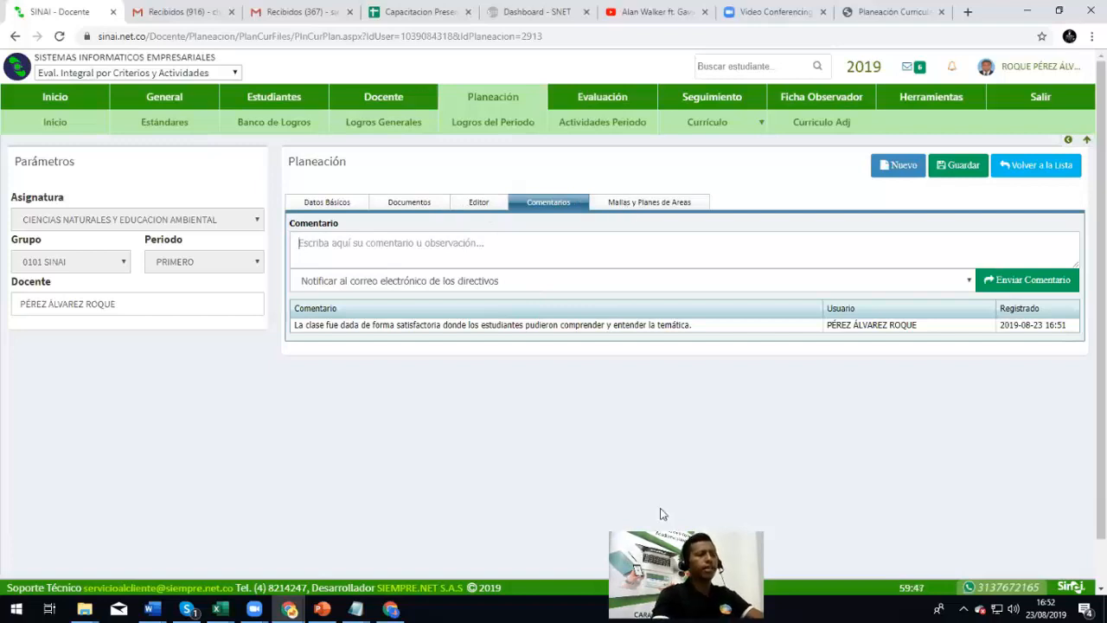
Browse the Mallas y Planes de Areas cards, then switch to the administrator window
{"action": "left_click", "coordinate": [655, 203]}
{"action": "scroll", "coordinate": [324, 281], "scroll_direction": "down", "scroll_amount": 3}
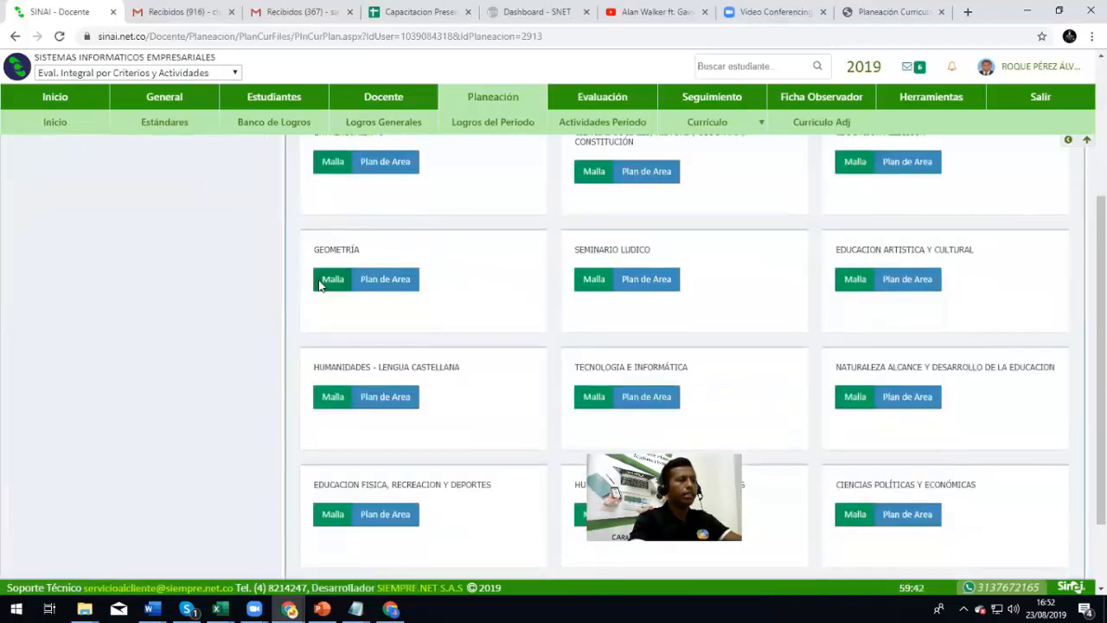
{"action": "scroll", "coordinate": [435, 424], "scroll_direction": "down", "scroll_amount": 1}
{"action": "scroll", "coordinate": [425, 420], "scroll_direction": "up", "scroll_amount": 5}
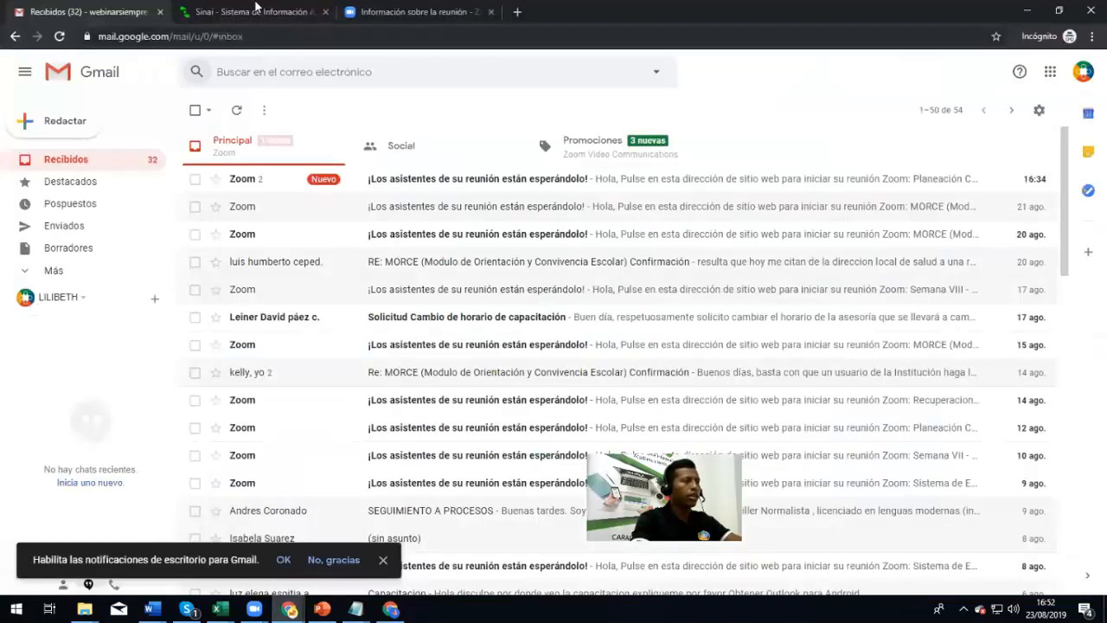
{"action": "left_click", "coordinate": [246, 11]}
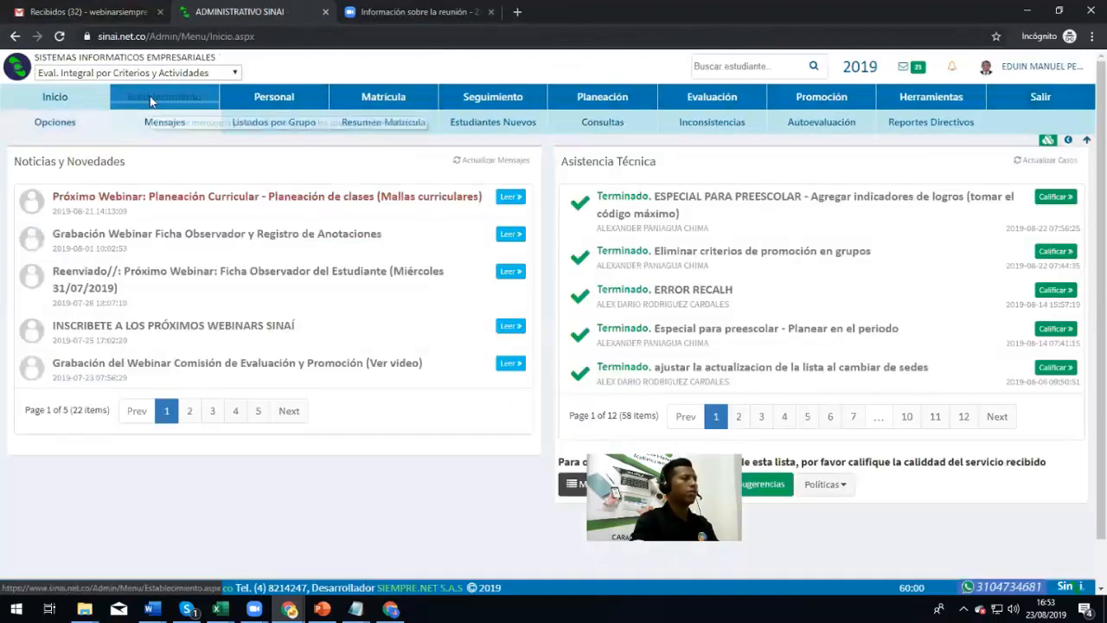
Review Establecimiento > Institución > Mallas Curriculares y Planes de Área, then return to the teacher window
{"action": "left_click", "coordinate": [150, 96]}
{"action": "mouse_move", "coordinate": [154, 123]}
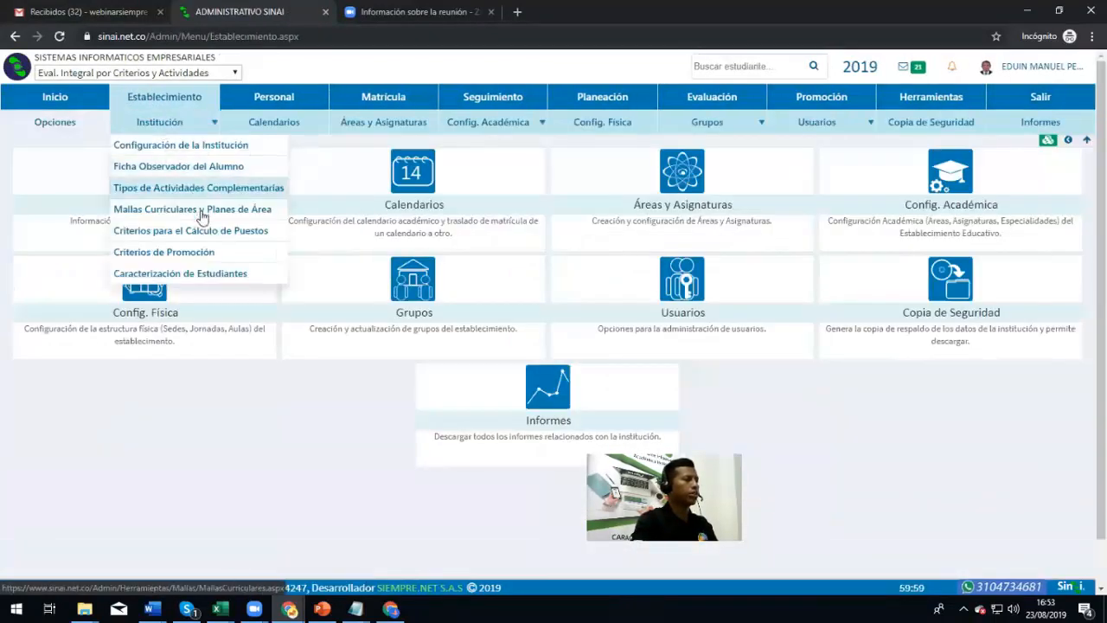
{"action": "left_click", "coordinate": [199, 211]}
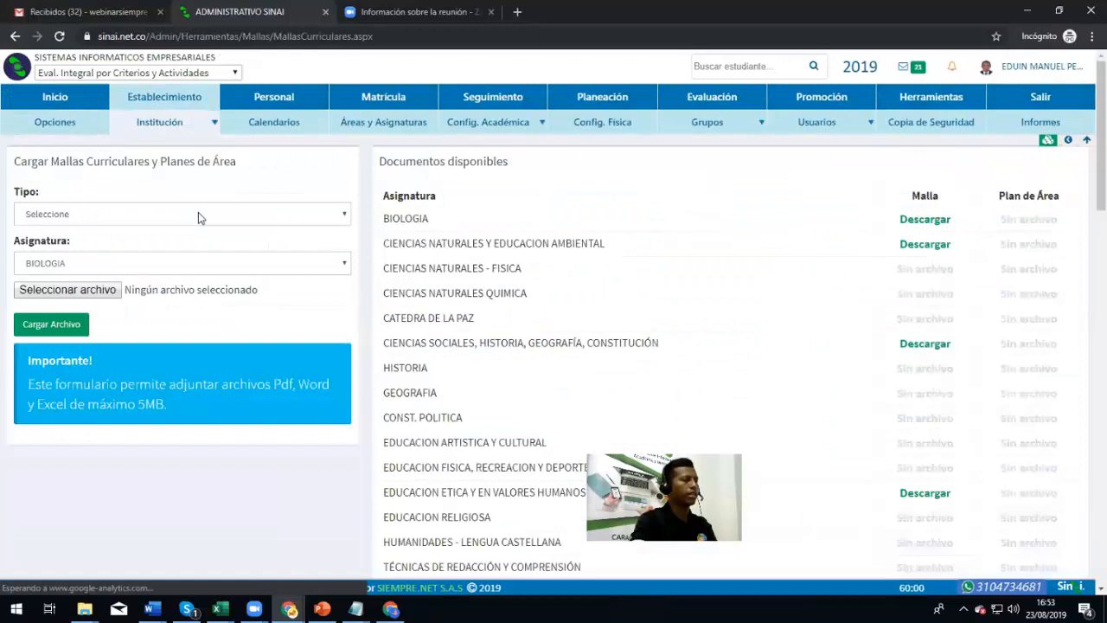
{"action": "scroll", "coordinate": [864, 346], "scroll_direction": "down", "scroll_amount": 15}
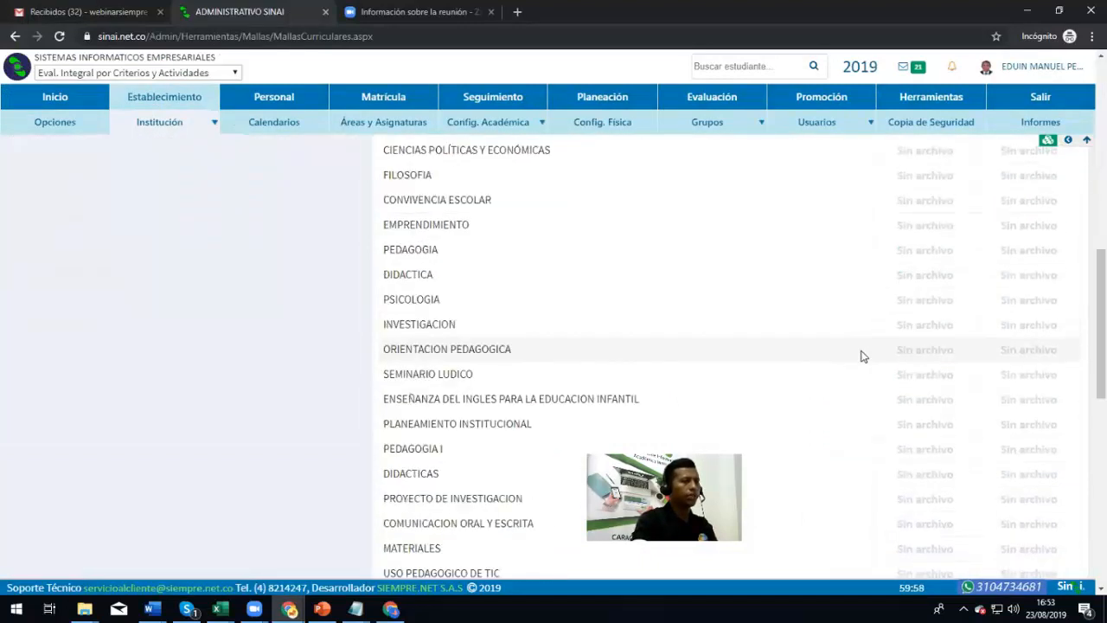
{"action": "scroll", "coordinate": [859, 354], "scroll_direction": "up", "scroll_amount": 15}
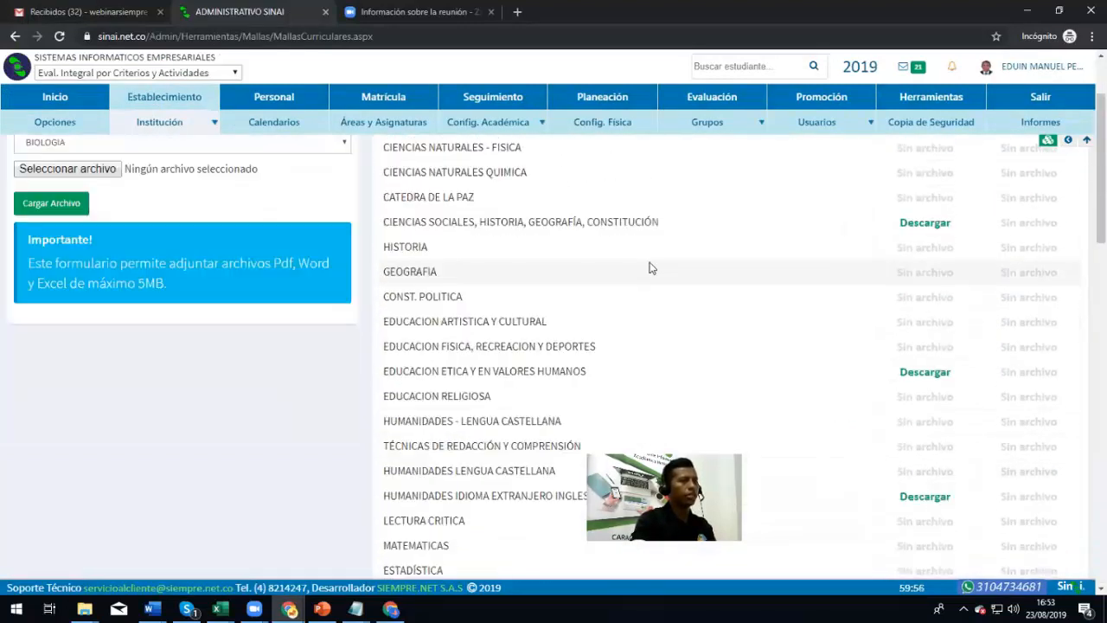
{"action": "key", "text": "alt+Tab"}
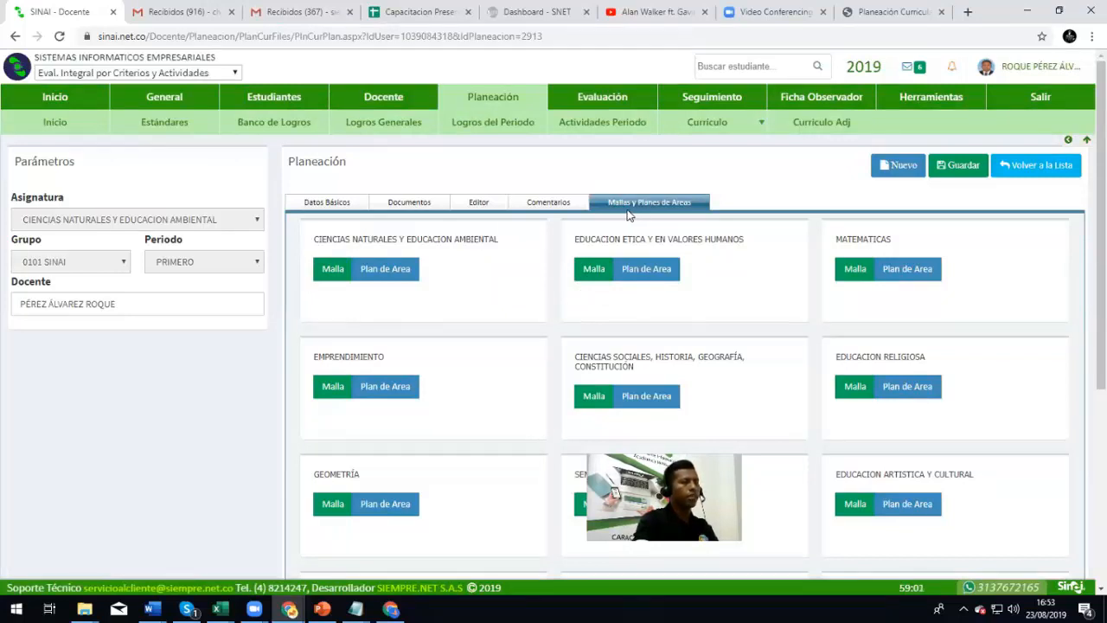
Open the CIENCIAS NATURALES Y EDUCACION AMBIENTAL Malla PDF and scroll into its grade 2 content
{"action": "scroll", "coordinate": [495, 353], "scroll_direction": "down", "scroll_amount": 4}
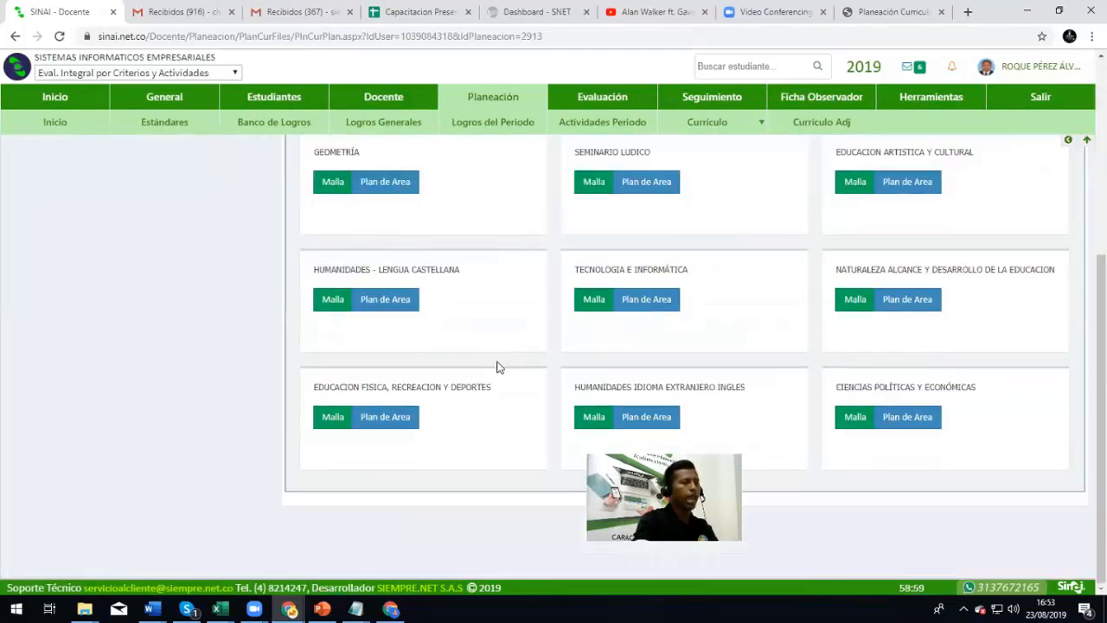
{"action": "scroll", "coordinate": [496, 366], "scroll_direction": "up", "scroll_amount": 4}
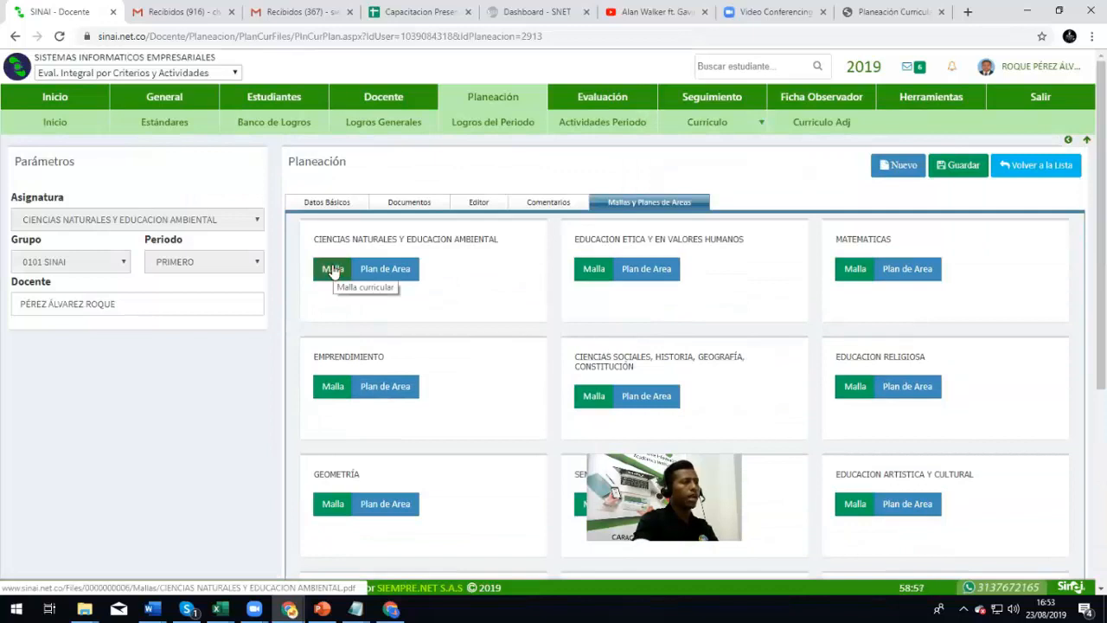
{"action": "left_click", "coordinate": [333, 269]}
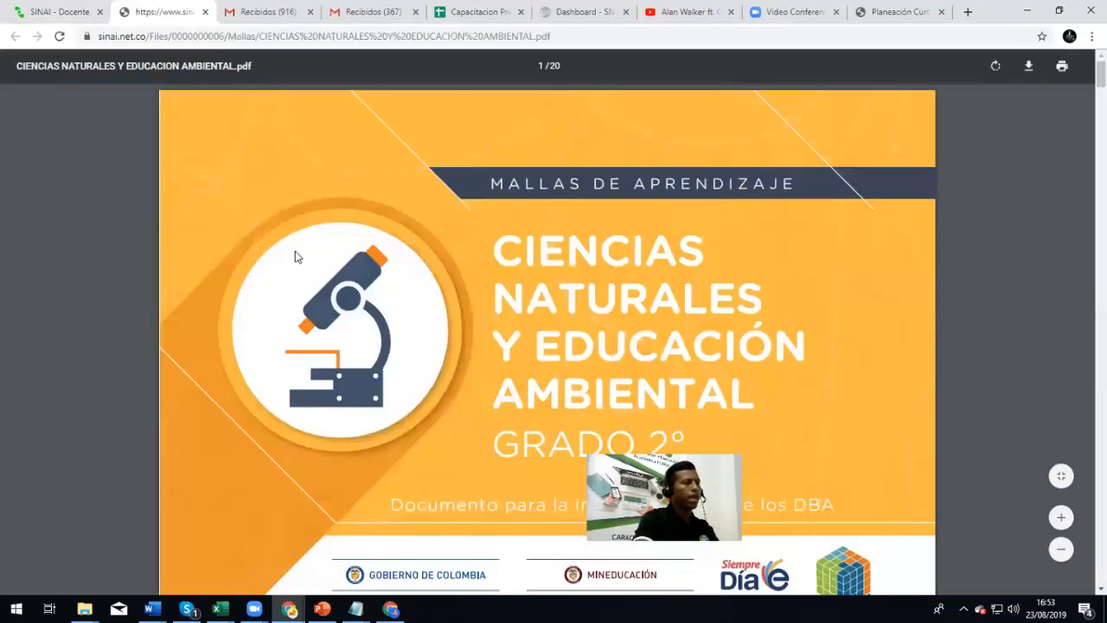
{"action": "scroll", "coordinate": [295, 251], "scroll_direction": "down", "scroll_amount": 10}
{"action": "scroll", "coordinate": [295, 253], "scroll_direction": "down", "scroll_amount": 15}
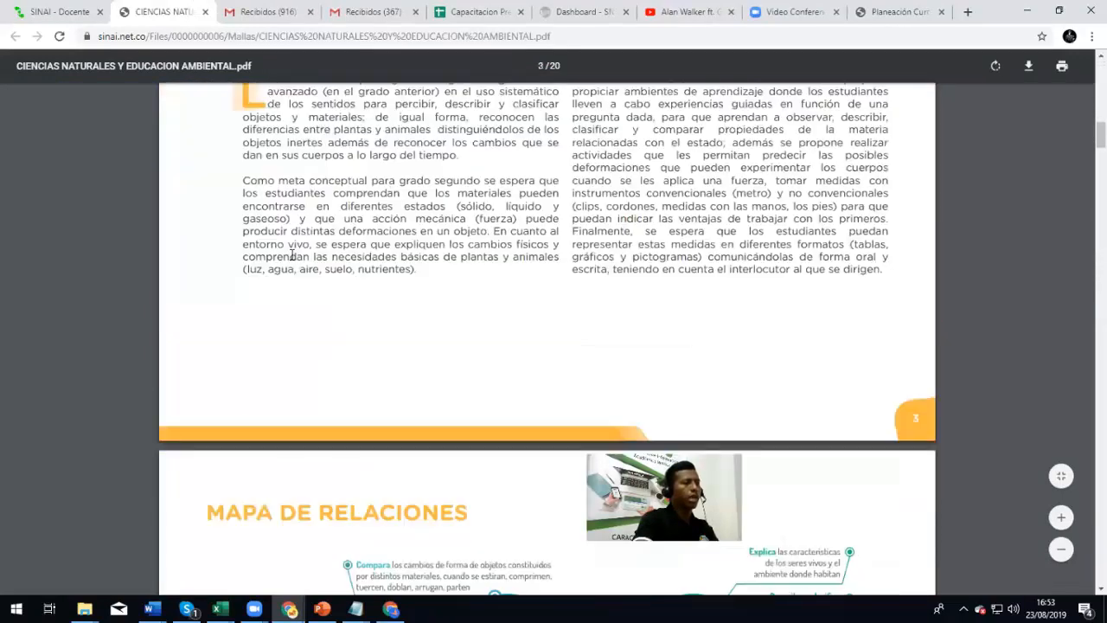
{"action": "scroll", "coordinate": [290, 259], "scroll_direction": "down", "scroll_amount": 10}
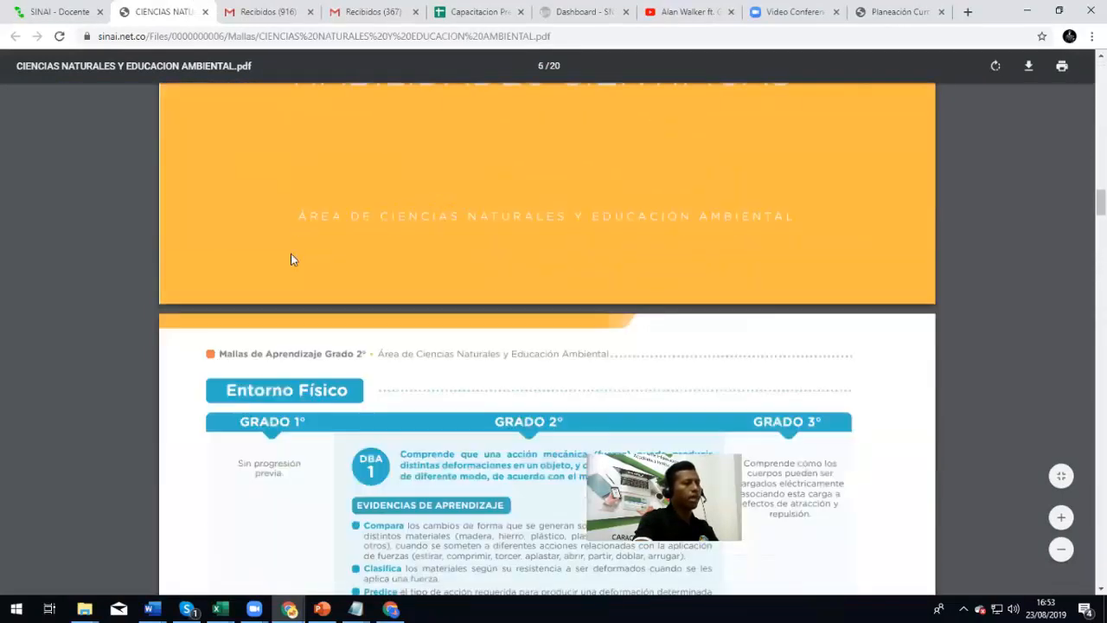
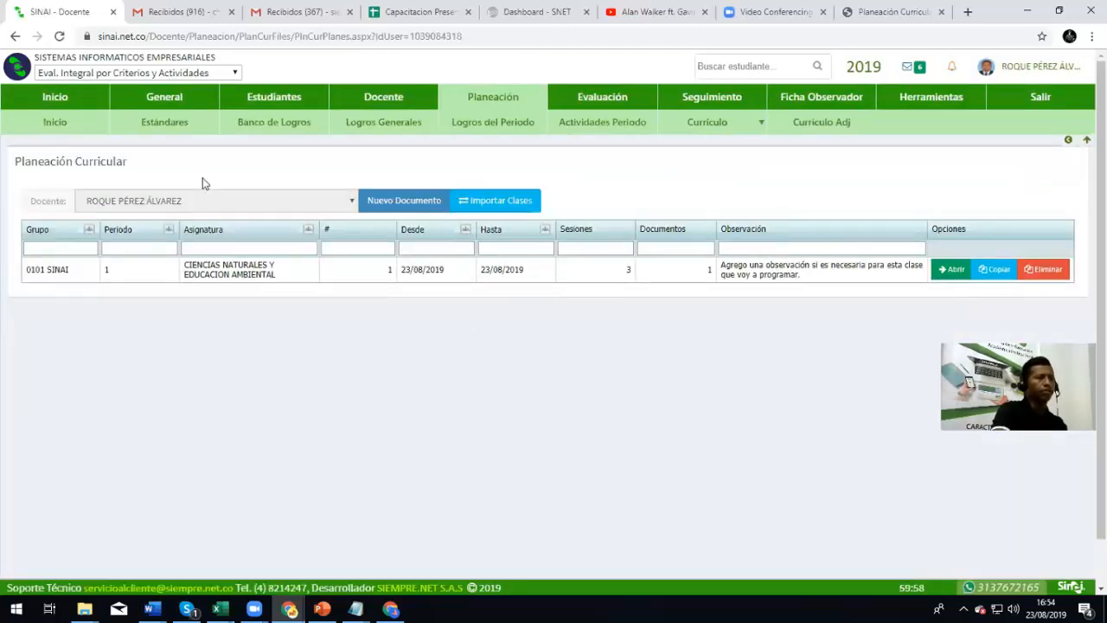
Reload the Planeación Curricular list to show the 0101 Ciencias Naturales plan dated 23/08/2019
{"action": "left_click", "coordinate": [828, 132]}
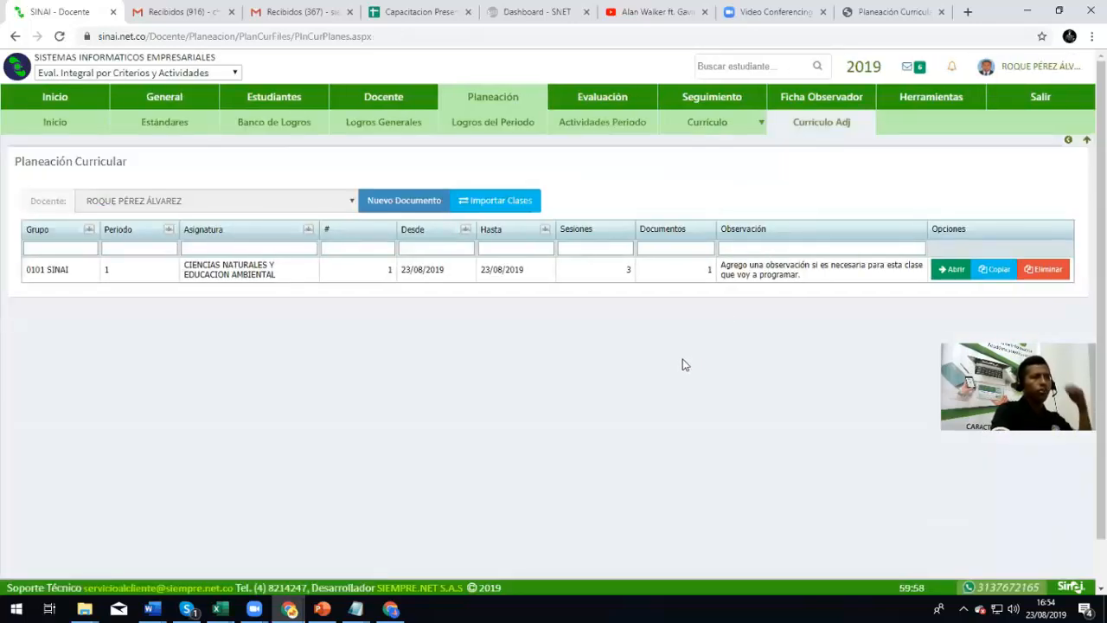
Copy the 0101 Ciencias Naturales plan to group 0202 SINAI only, then highlight the original 0101 row
{"action": "left_click", "coordinate": [999, 269]}
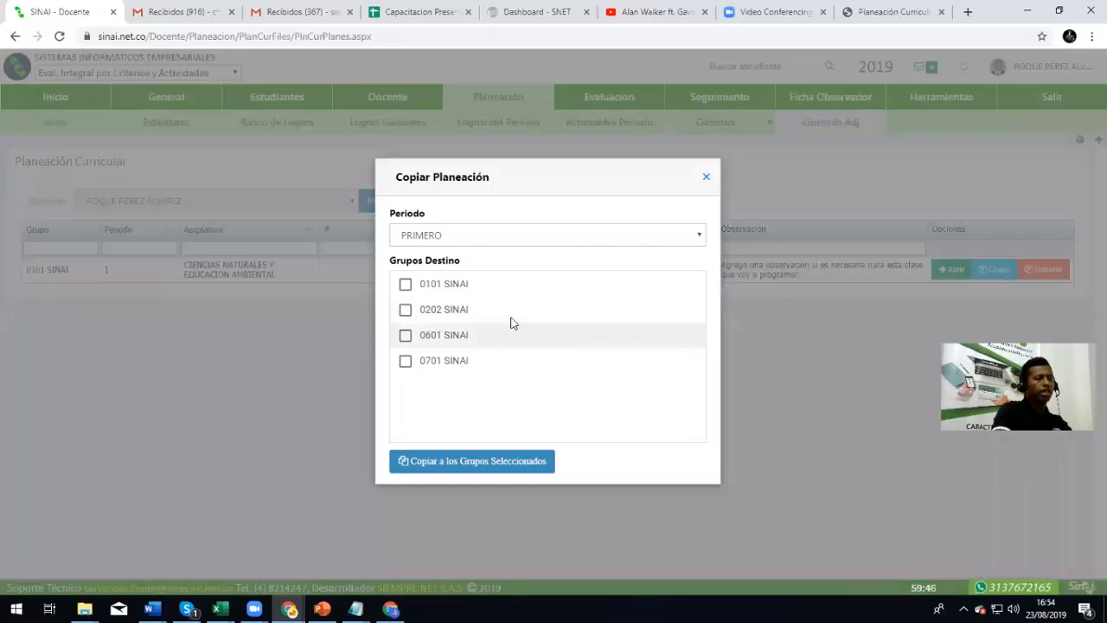
{"action": "left_click", "coordinate": [404, 286]}
{"action": "left_click", "coordinate": [403, 290]}
{"action": "left_click", "coordinate": [403, 311]}
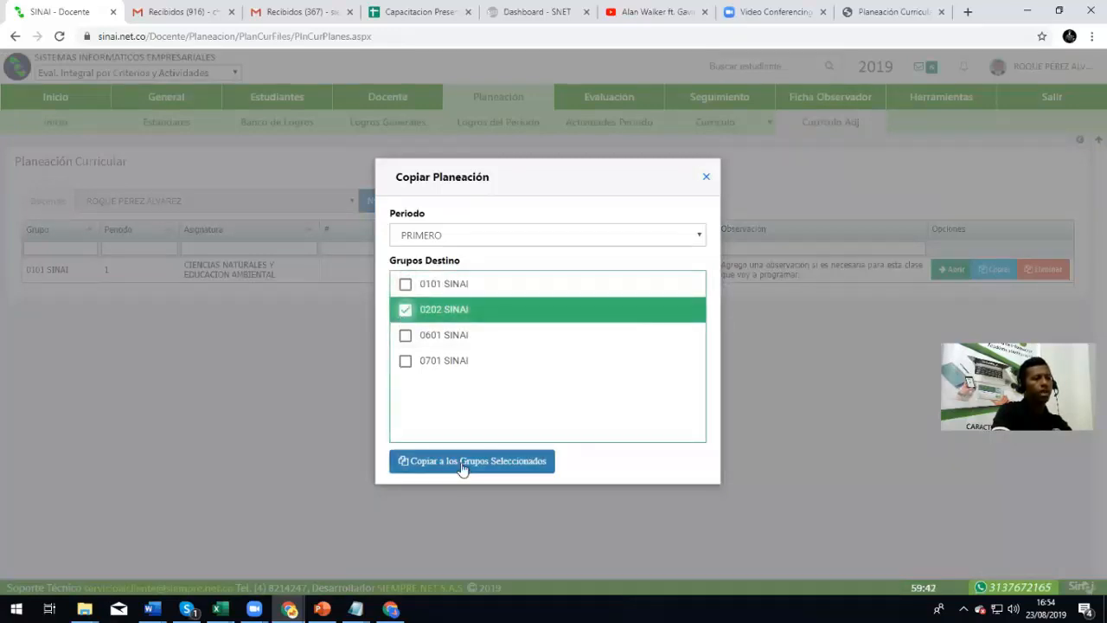
{"action": "left_click", "coordinate": [489, 461]}
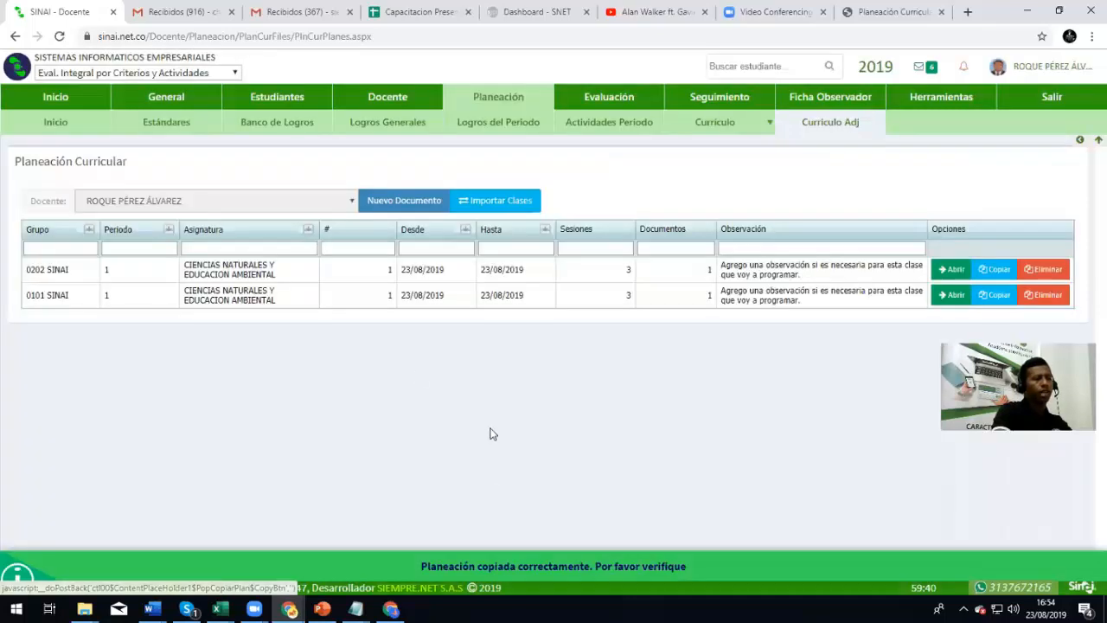
{"action": "left_click_drag", "start_coordinate": [25, 296], "coordinate": [780, 298]}
{"action": "left_click", "coordinate": [780, 299]}
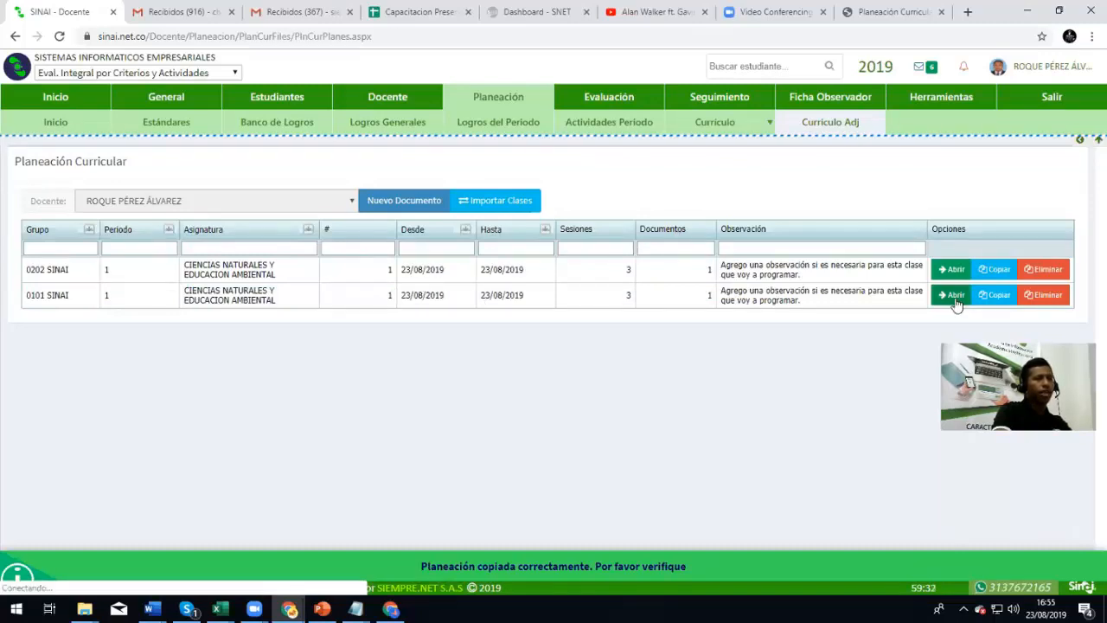
Change the 0101 plan's dates to 20/08/2019 through 27/08/2019, save, and go back to the list
{"action": "left_click", "coordinate": [954, 296]}
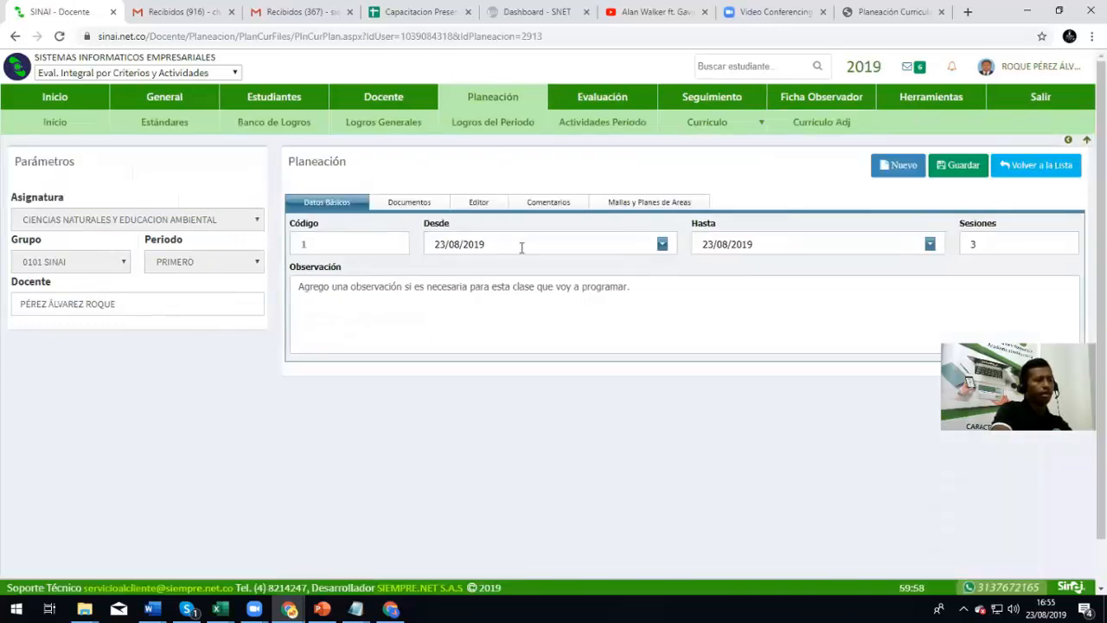
{"action": "left_click", "coordinate": [662, 246]}
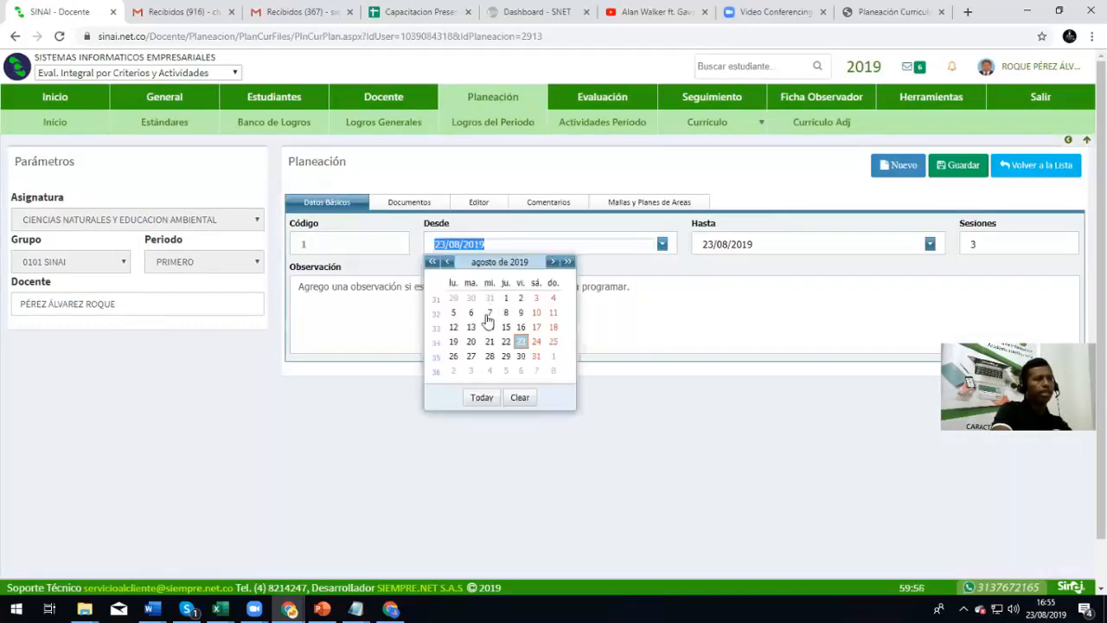
{"action": "left_click", "coordinate": [471, 345]}
{"action": "left_click", "coordinate": [832, 239]}
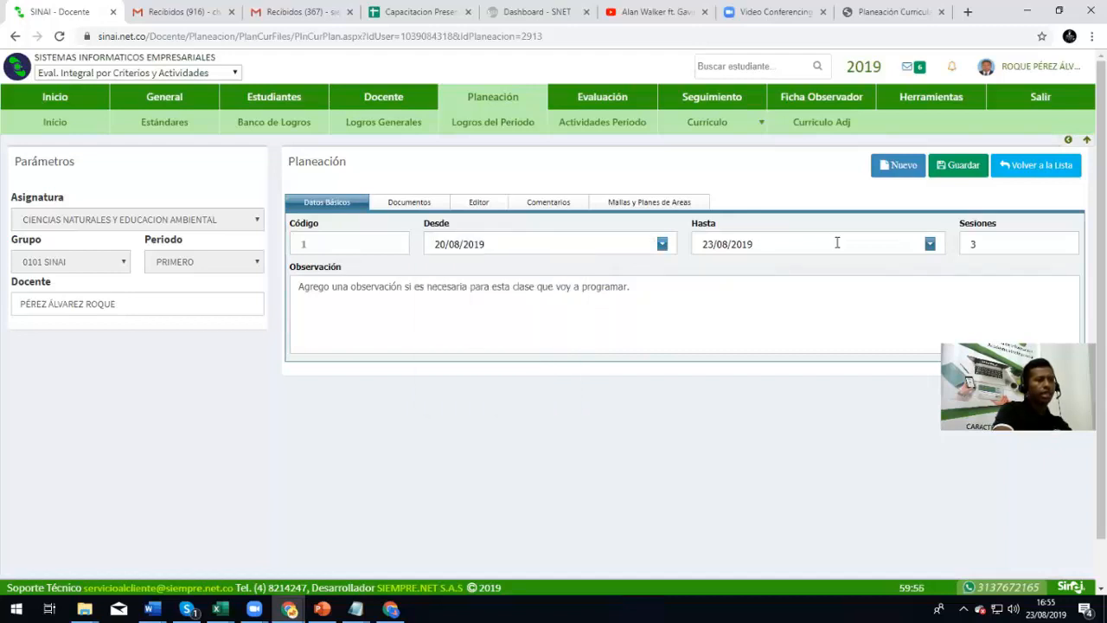
{"action": "left_click", "coordinate": [930, 246]}
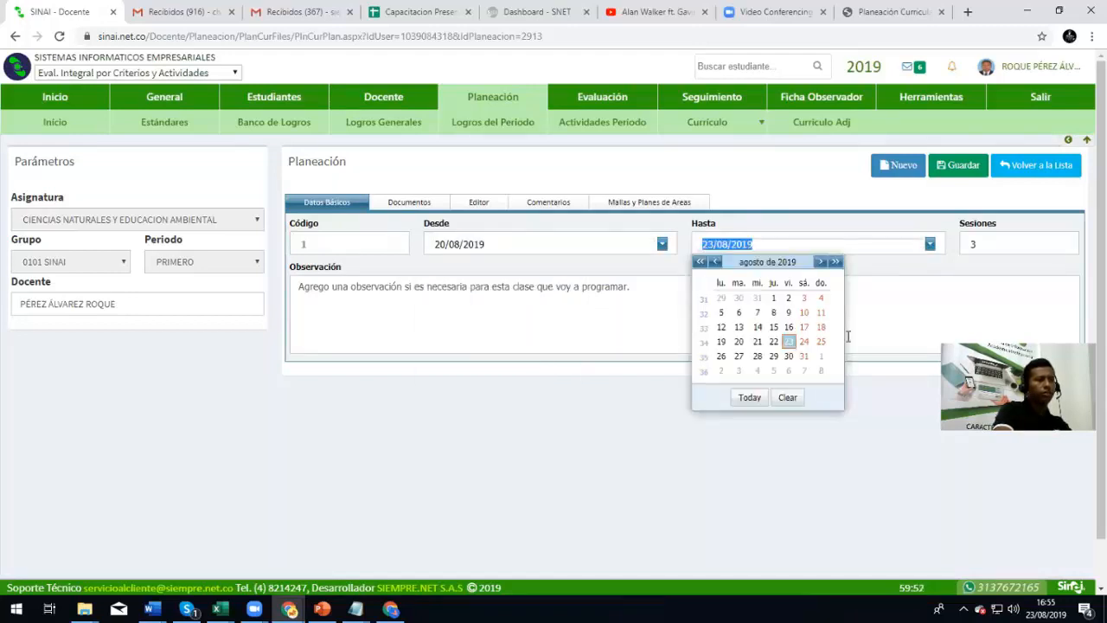
{"action": "left_click", "coordinate": [742, 360]}
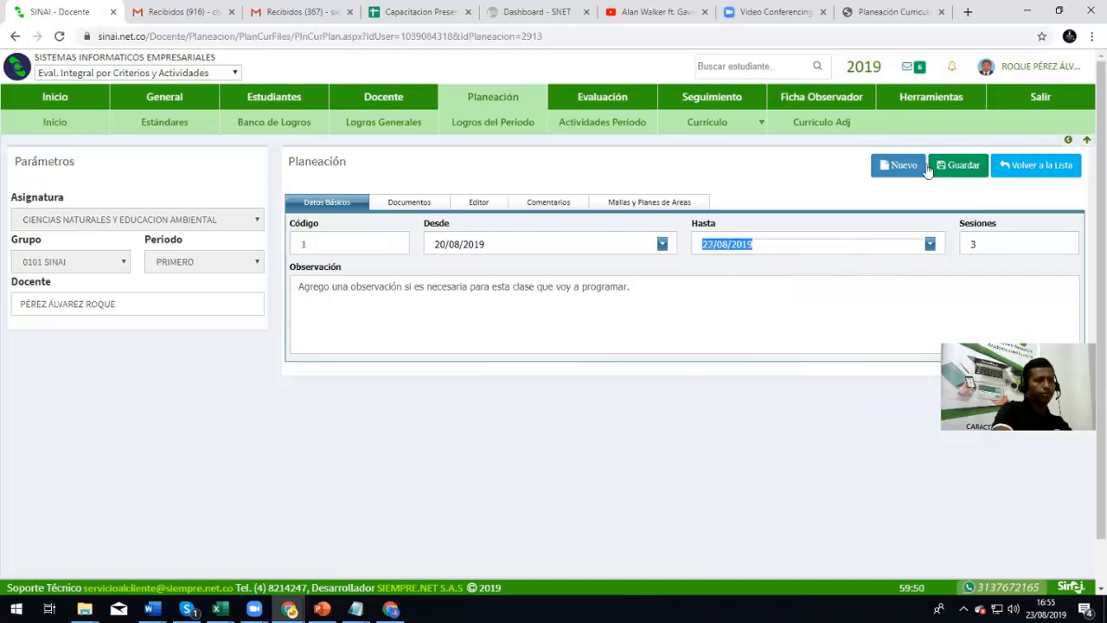
{"action": "left_click", "coordinate": [960, 165]}
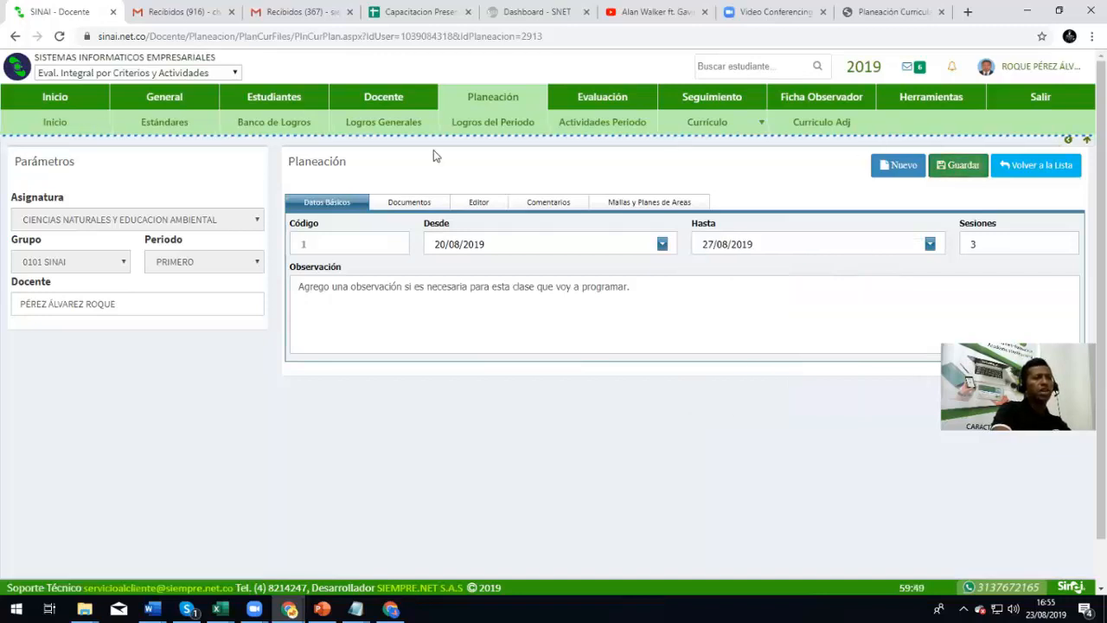
{"action": "left_click", "coordinate": [1025, 166]}
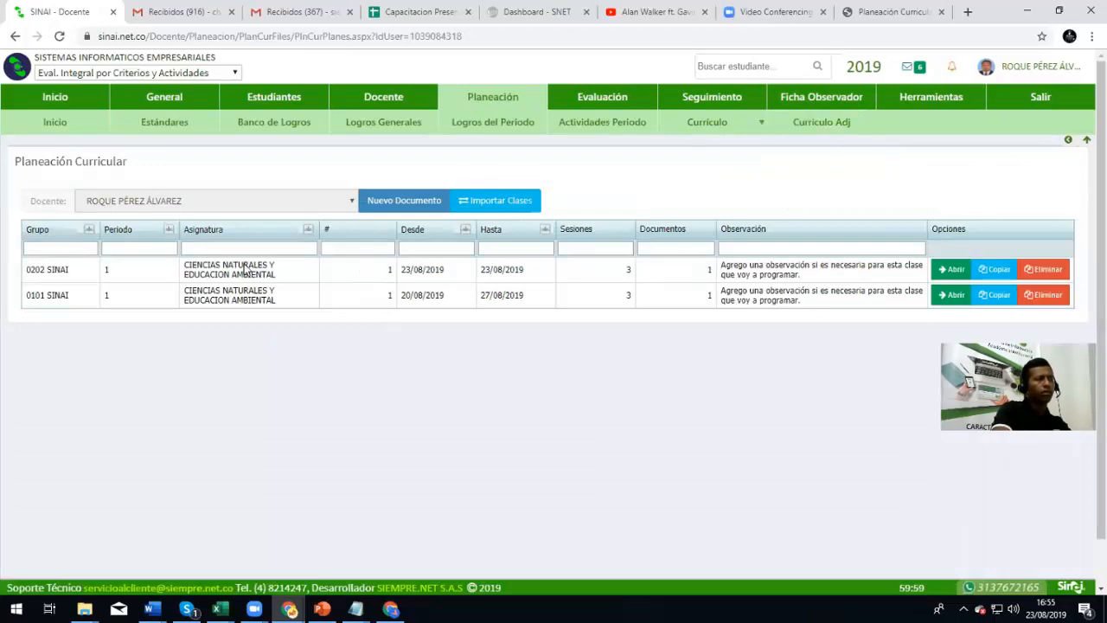
{"action": "double_click", "coordinate": [248, 267]}
{"action": "left_click", "coordinate": [252, 270]}
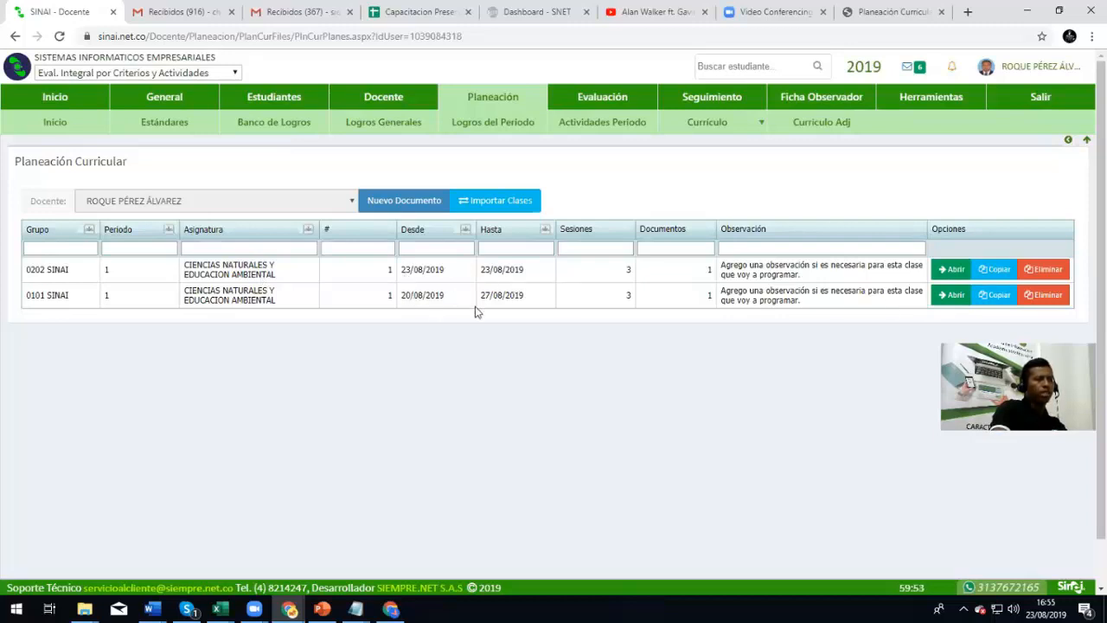
{"action": "left_click_drag", "start_coordinate": [481, 296], "coordinate": [538, 295]}
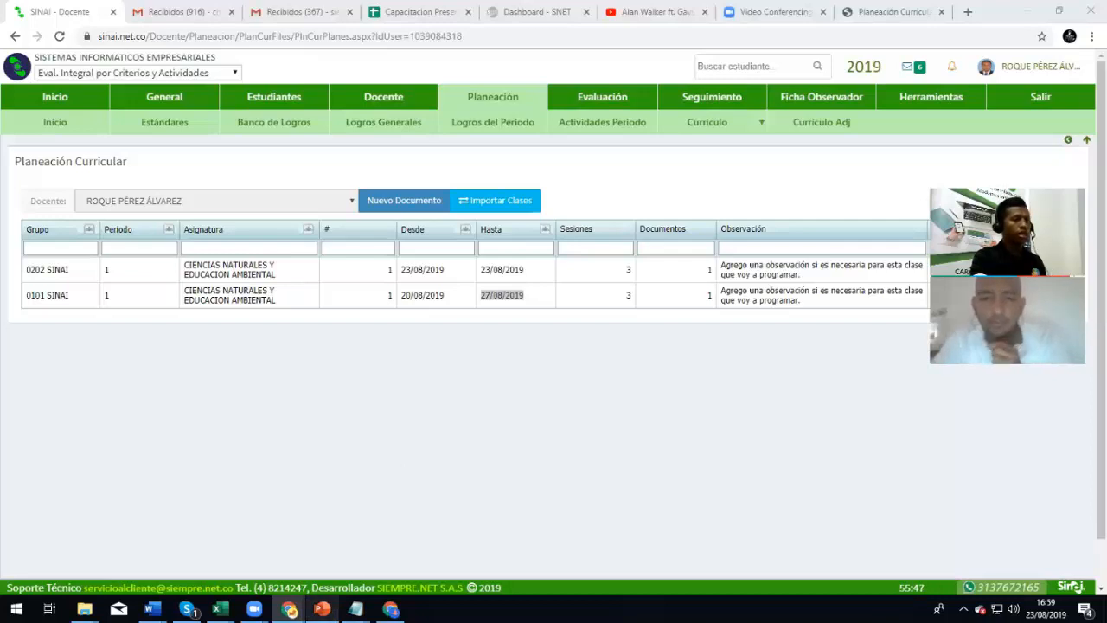
{"action": "key", "text": "XF86AudioRaiseVolume"}
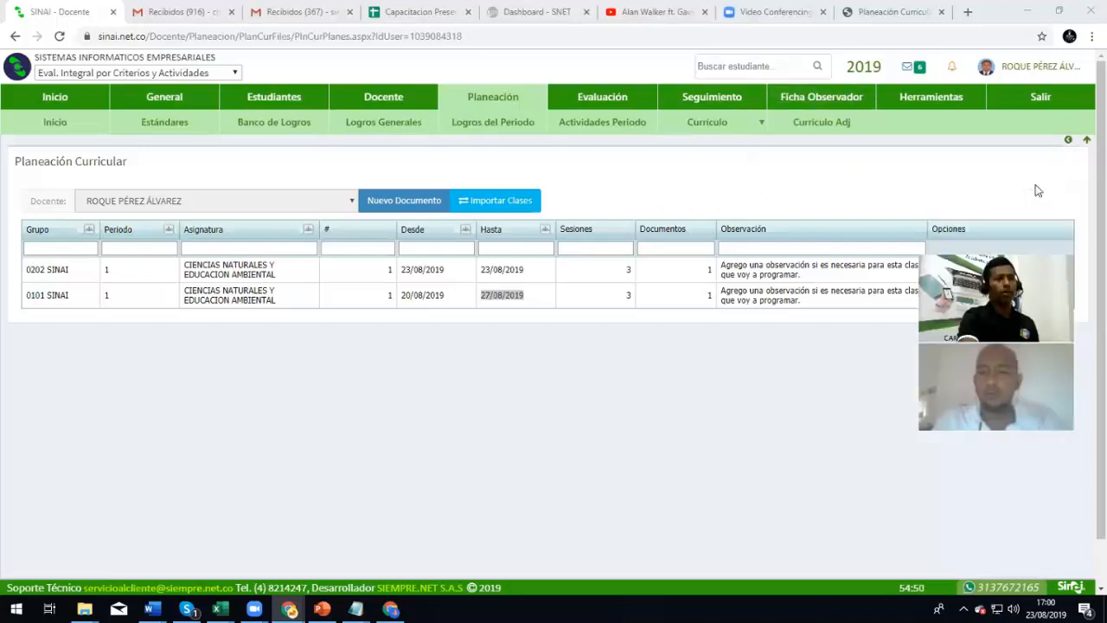
From the superuser page, filter to the Rector role and enter the rector user's module
{"action": "left_click", "coordinate": [1068, 140]}
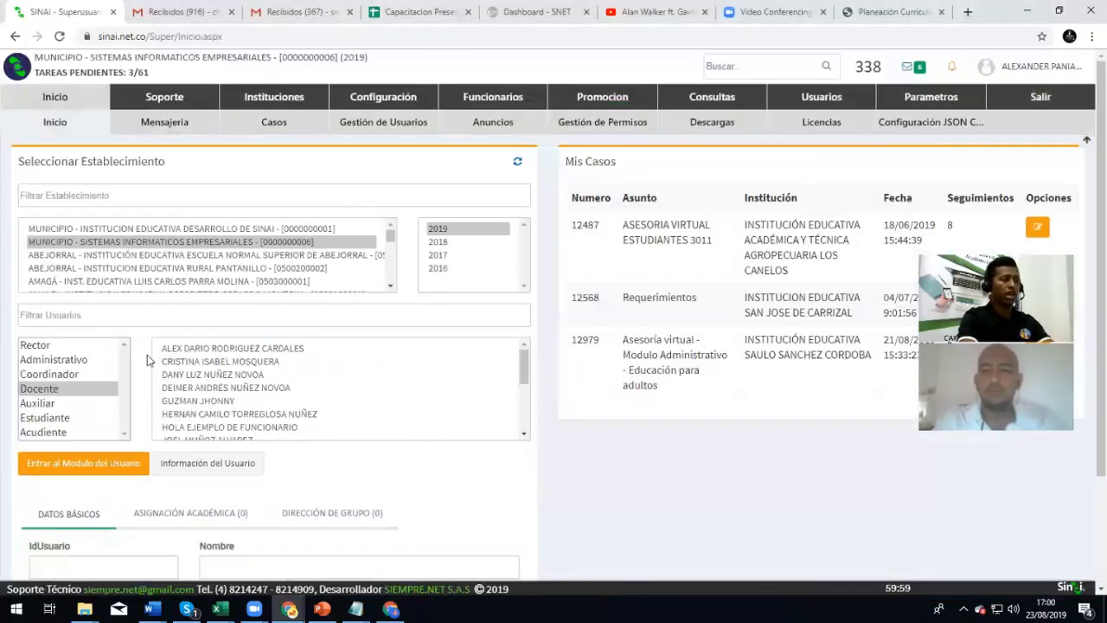
{"action": "left_click", "coordinate": [43, 341]}
{"action": "left_click", "coordinate": [195, 348]}
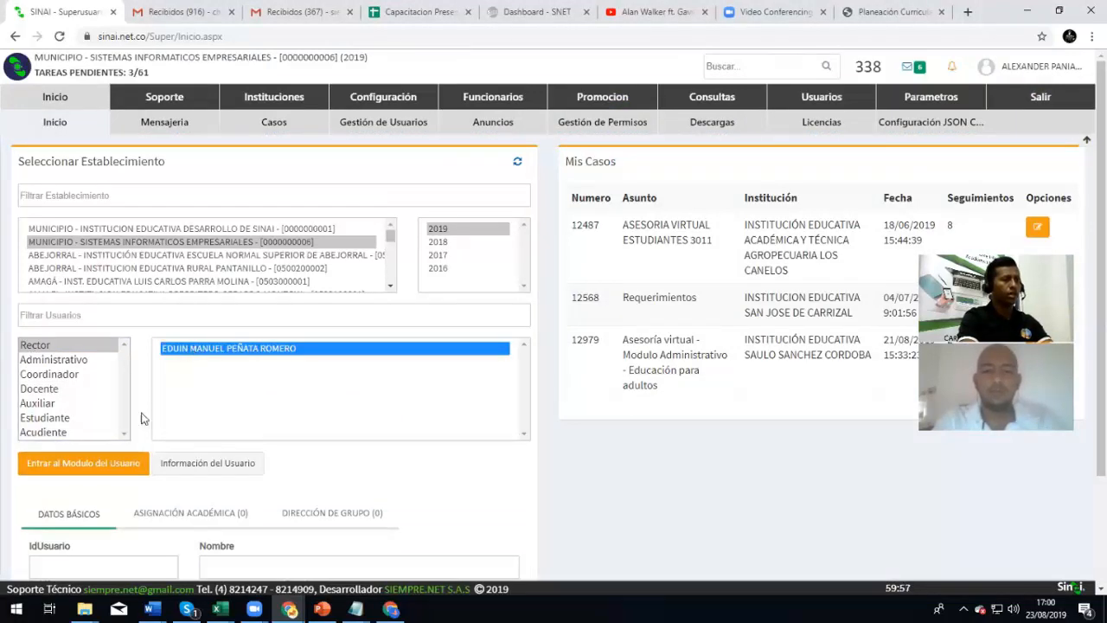
{"action": "left_click", "coordinate": [91, 465]}
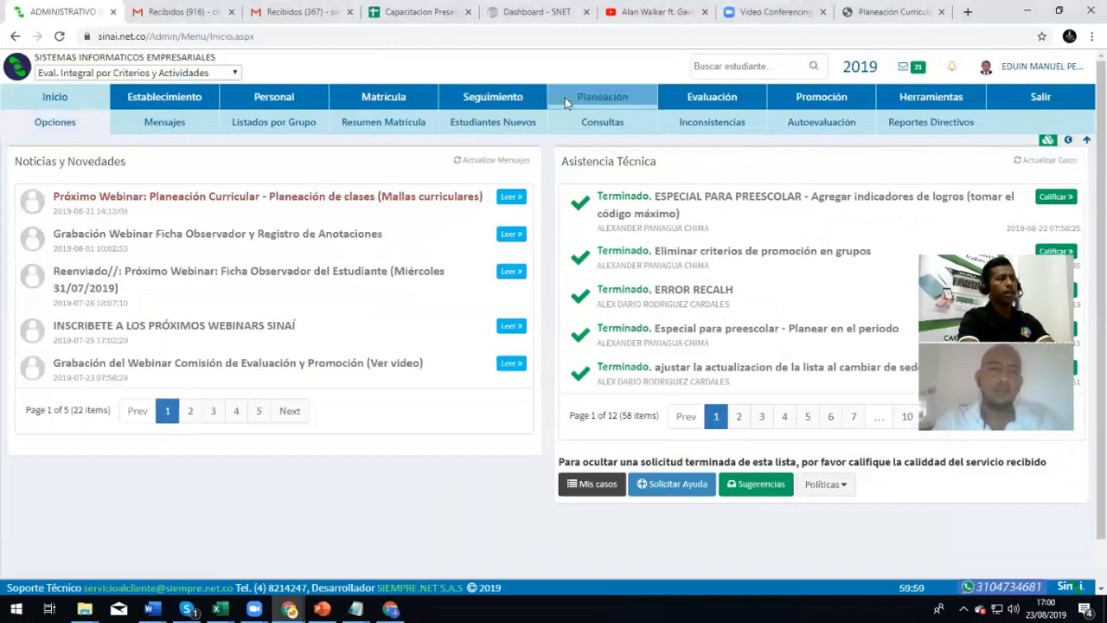
Go to Planeación > Curriculo Adj > Archivos Planeación de Clases and expand the Docente list
{"action": "left_click", "coordinate": [565, 97]}
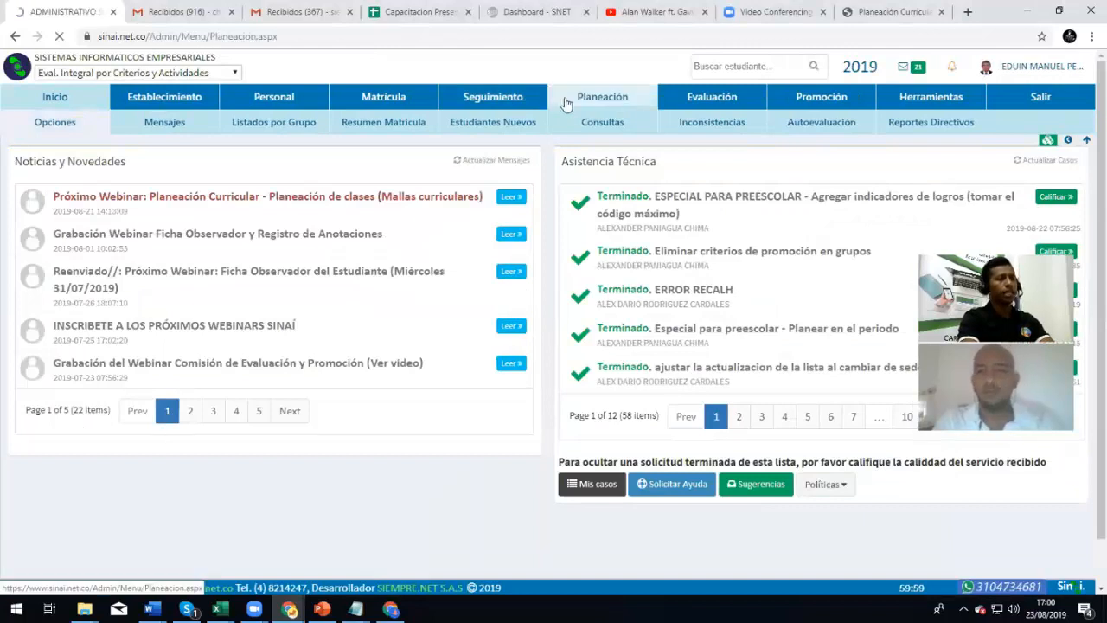
{"action": "mouse_move", "coordinate": [924, 122]}
{"action": "left_click", "coordinate": [925, 167]}
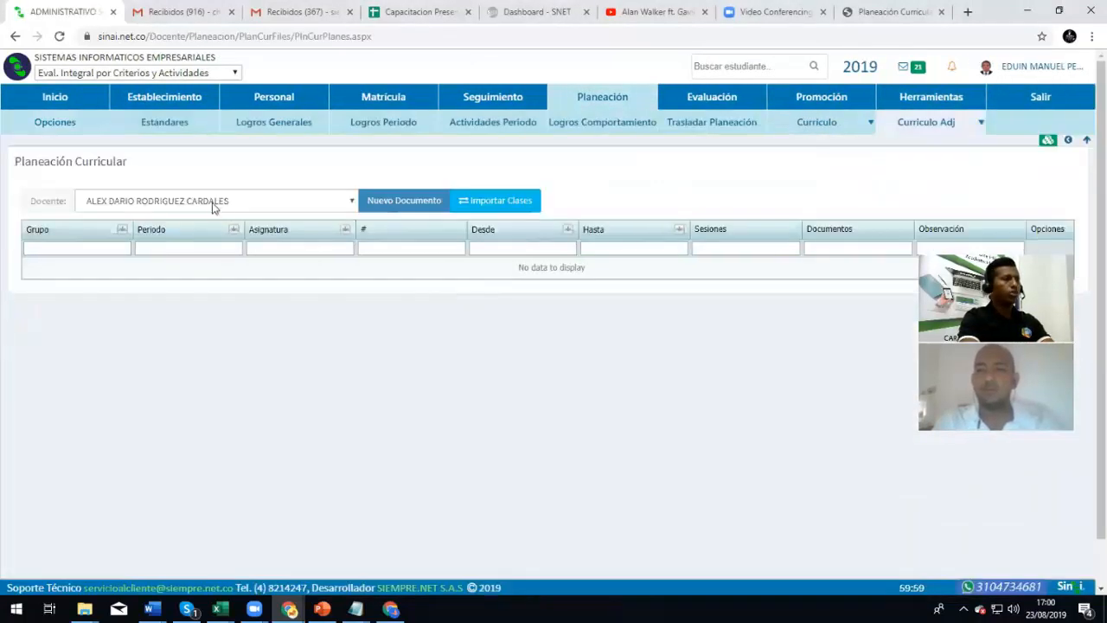
{"action": "left_click", "coordinate": [214, 203]}
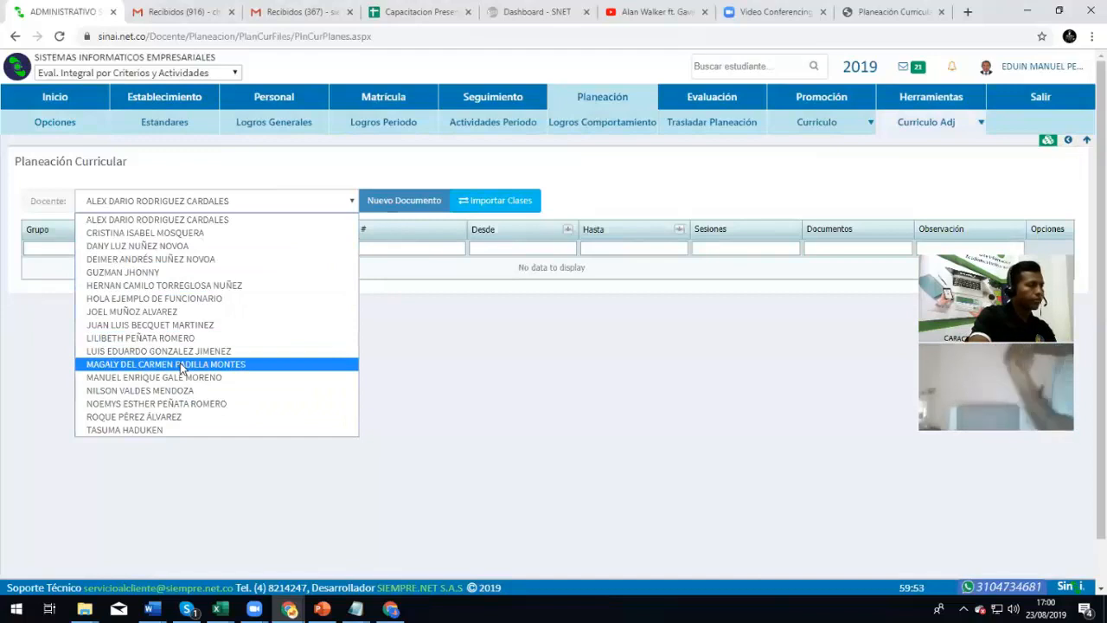
List the teacher's plans, open the 0202 SINAI plan, and read its 'copied from 0101' comment
{"action": "left_click", "coordinate": [173, 416]}
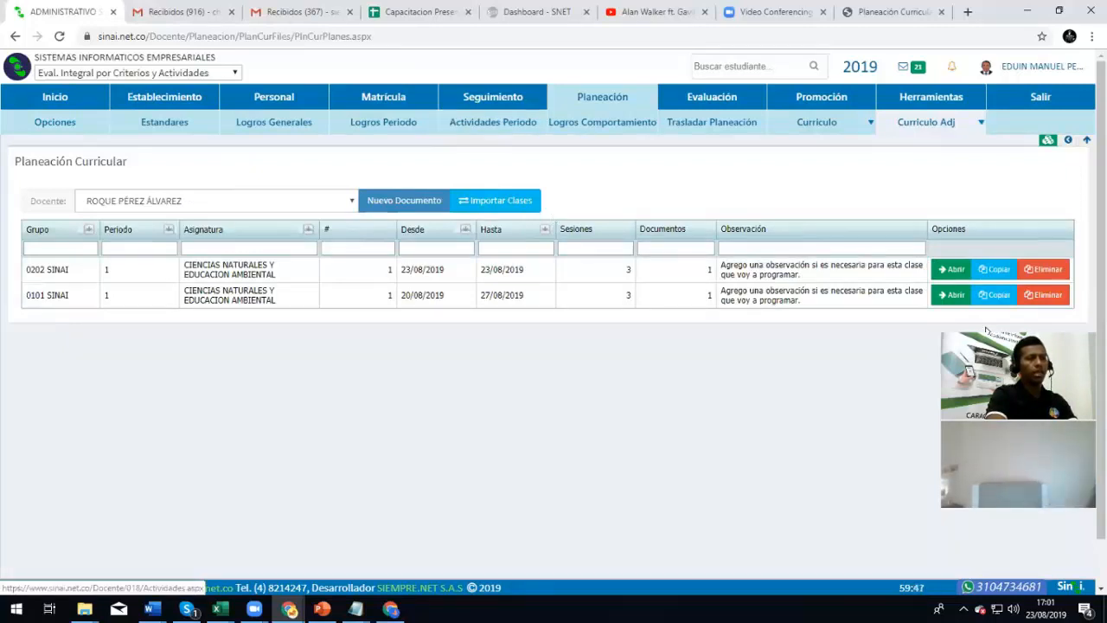
{"action": "left_click", "coordinate": [953, 271]}
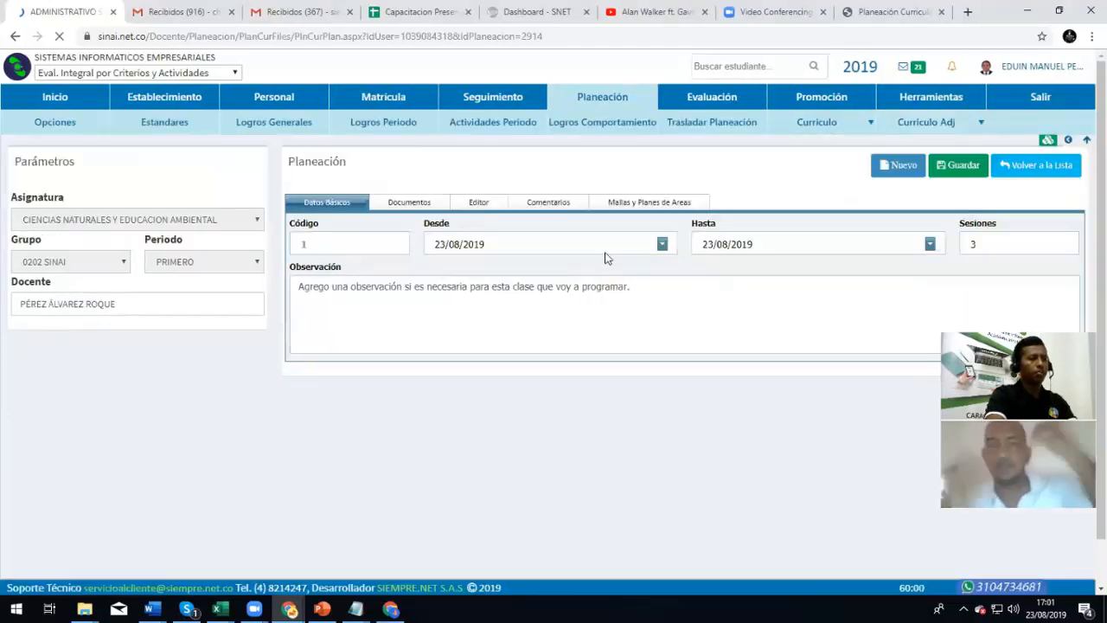
{"action": "left_click", "coordinate": [517, 200]}
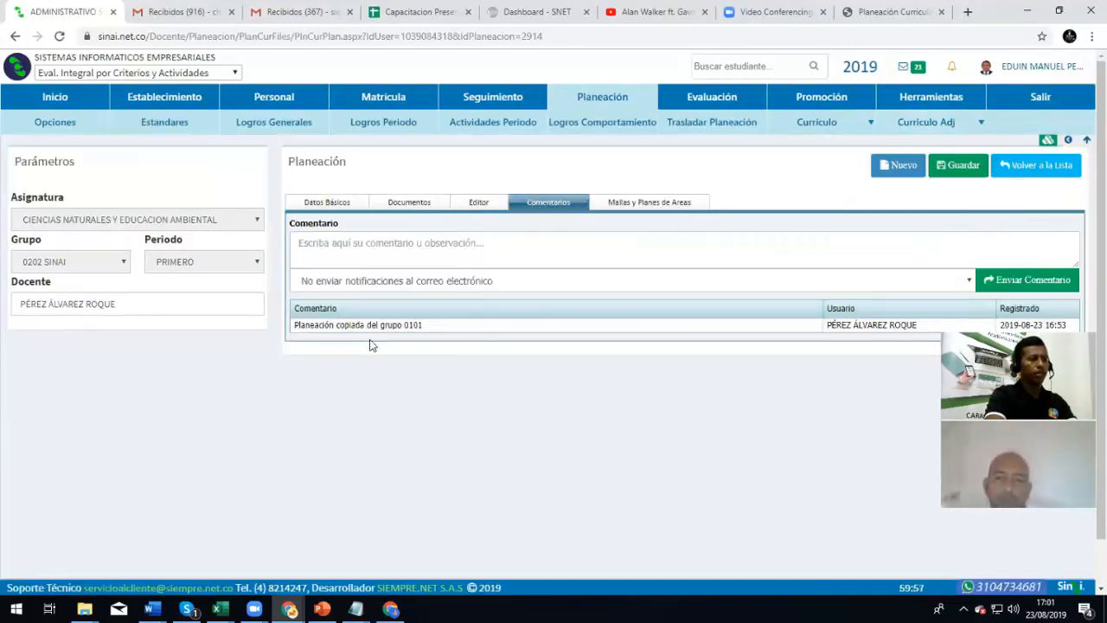
{"action": "scroll", "coordinate": [377, 347], "scroll_direction": "down", "scroll_amount": 1}
{"action": "scroll", "coordinate": [376, 347], "scroll_direction": "up", "scroll_amount": 1}
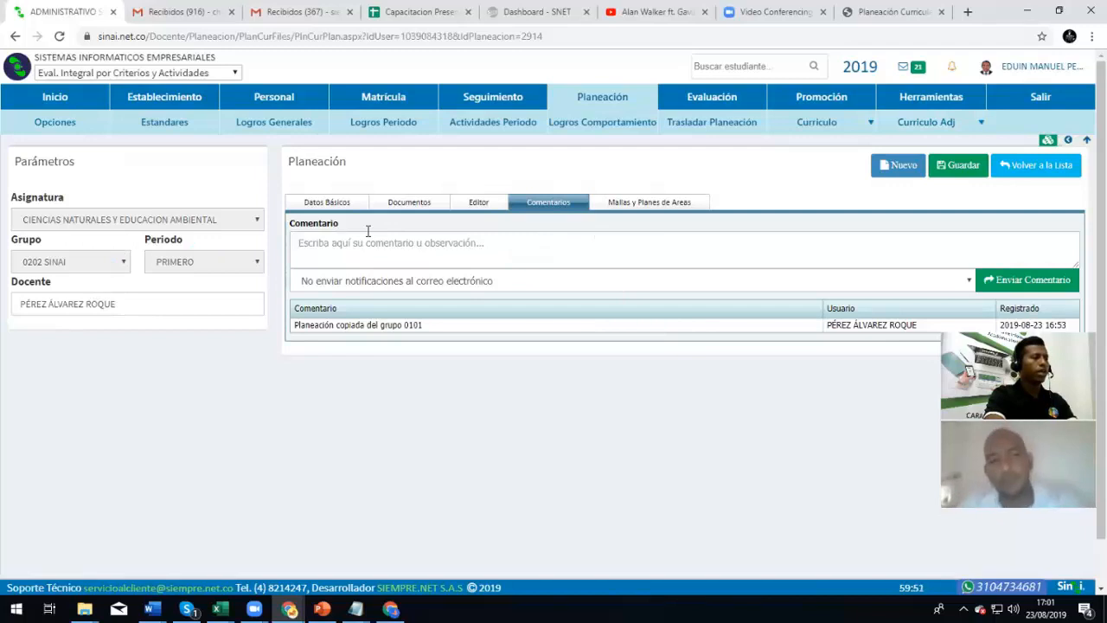
{"action": "left_click", "coordinate": [341, 204]}
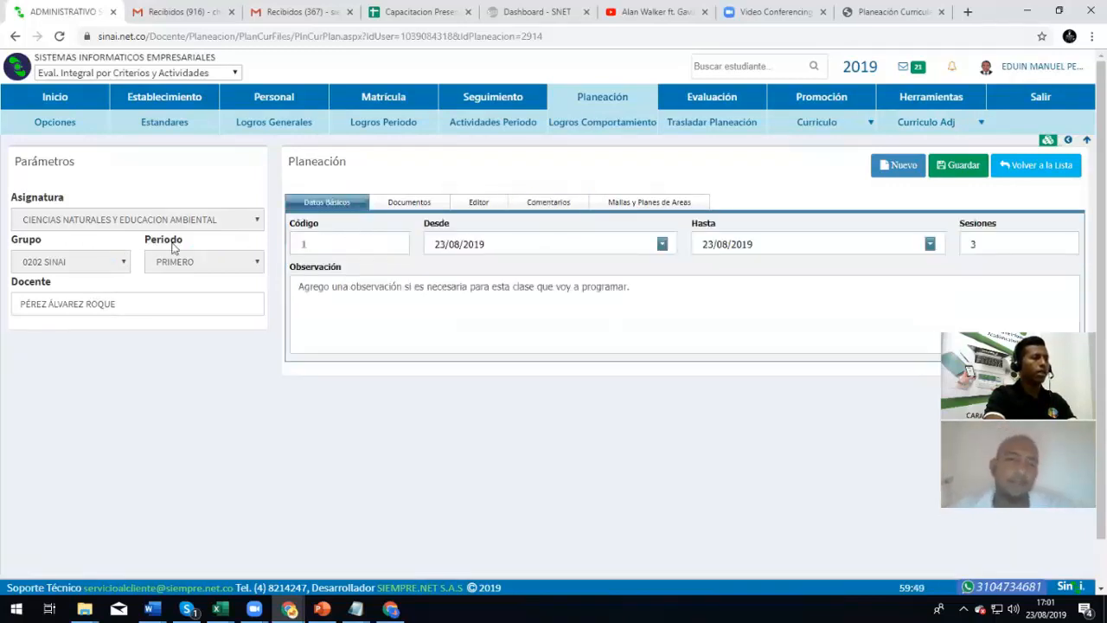
Reopen the teacher's plan list, read the 0101 SINAI plan's comment, then open a new browser tab
{"action": "mouse_move", "coordinate": [954, 118]}
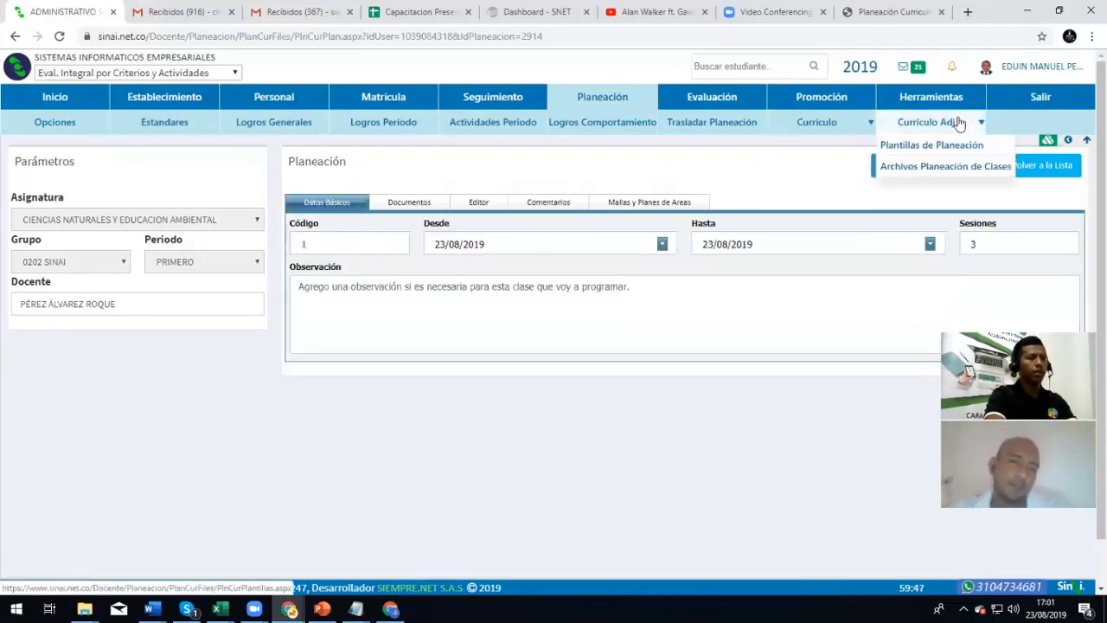
{"action": "left_click", "coordinate": [946, 168]}
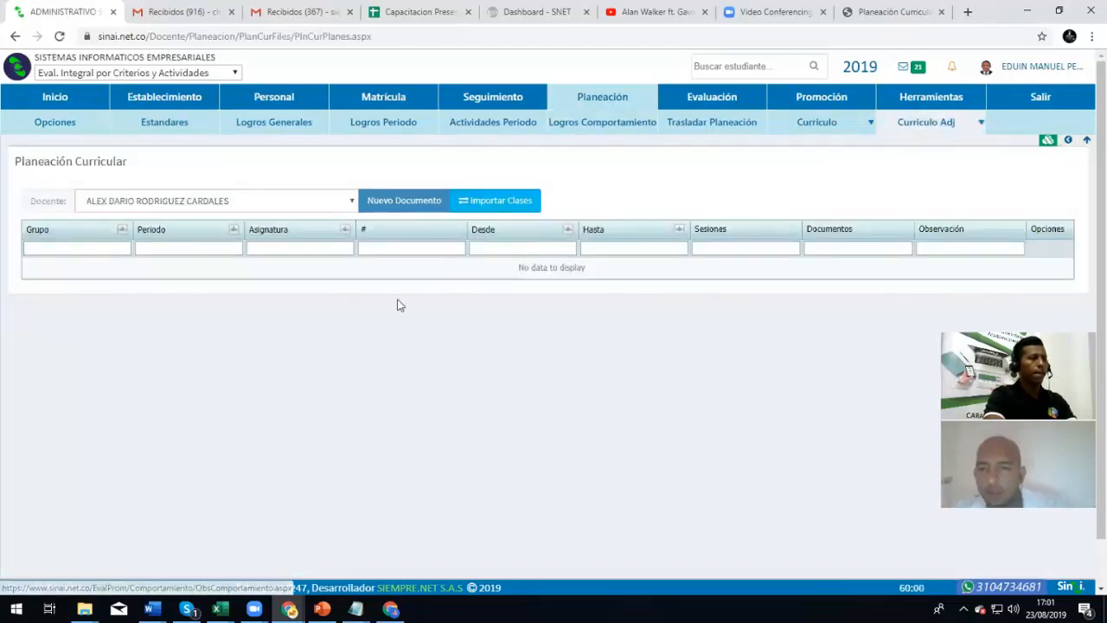
{"action": "left_click", "coordinate": [262, 207]}
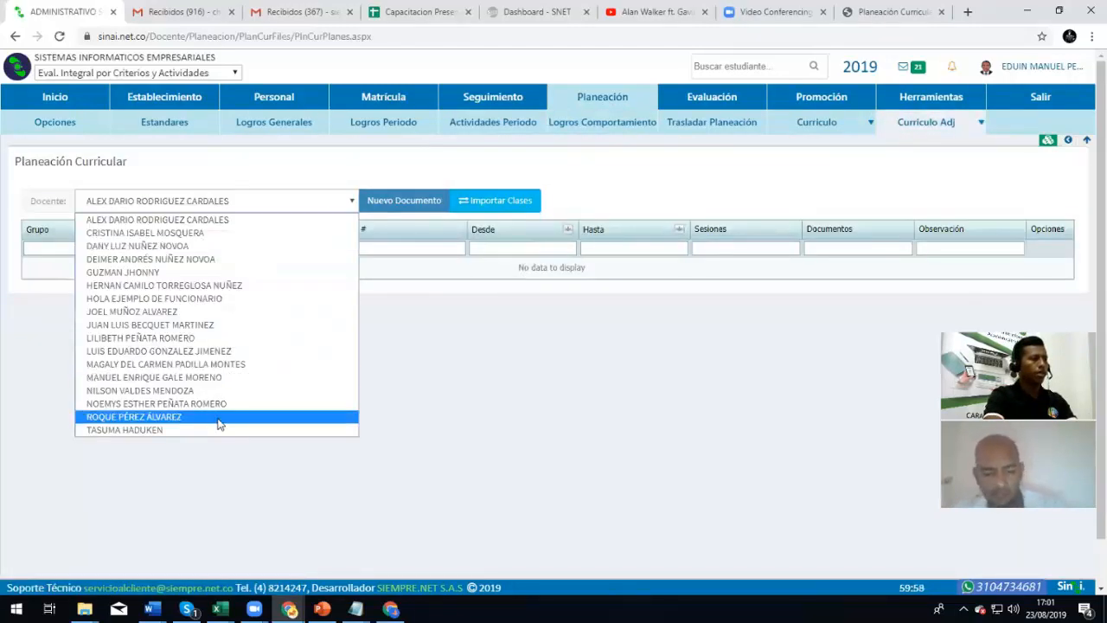
{"action": "left_click", "coordinate": [220, 417]}
{"action": "left_click", "coordinate": [953, 295]}
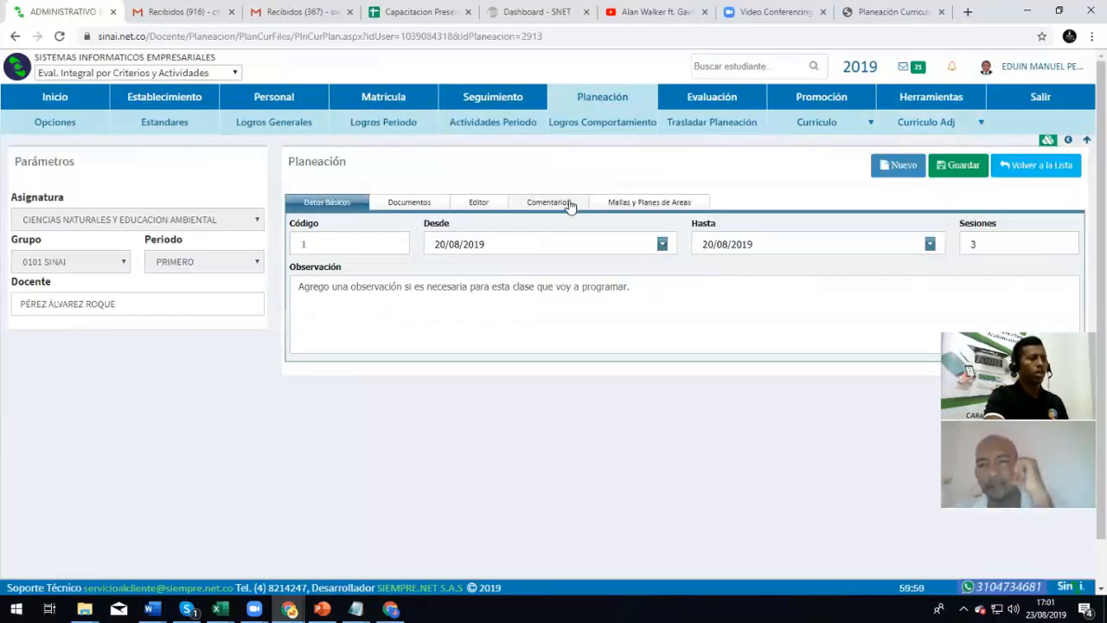
{"action": "left_click", "coordinate": [550, 202]}
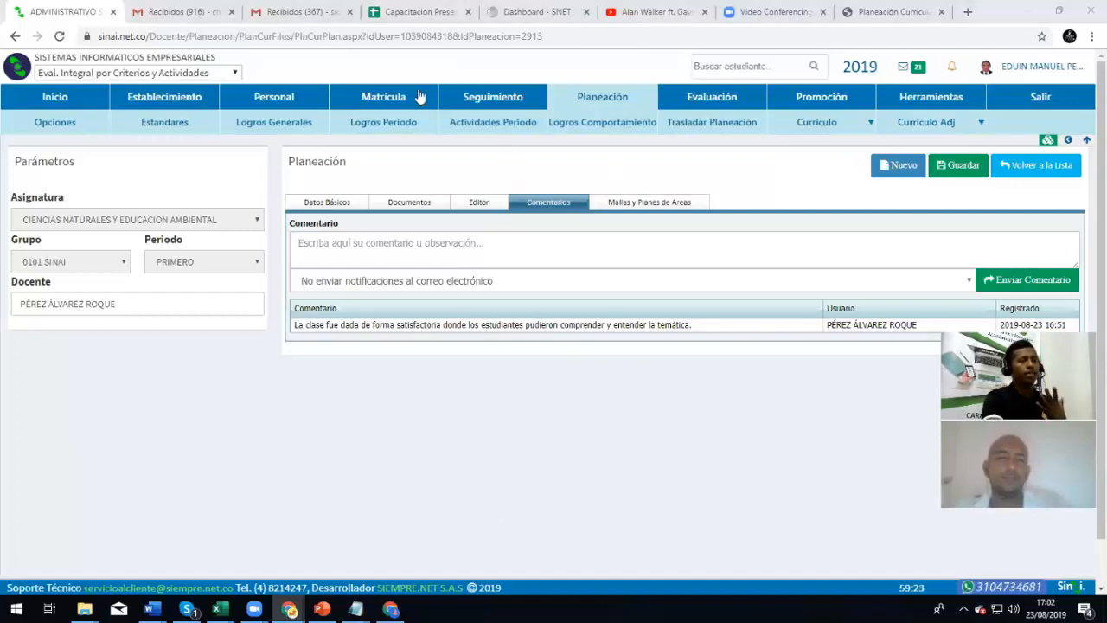
{"action": "left_click", "coordinate": [968, 11]}
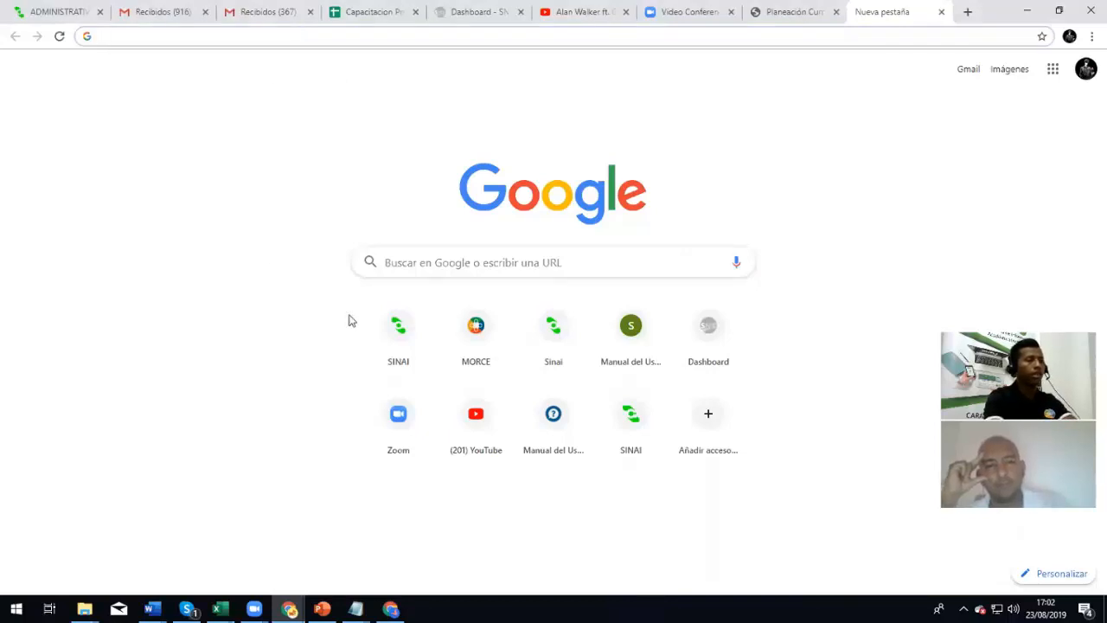
Load the SINAI public portal at portal.sinai.com.co by entering sinai.com in the address bar
{"action": "left_click", "coordinate": [387, 300]}
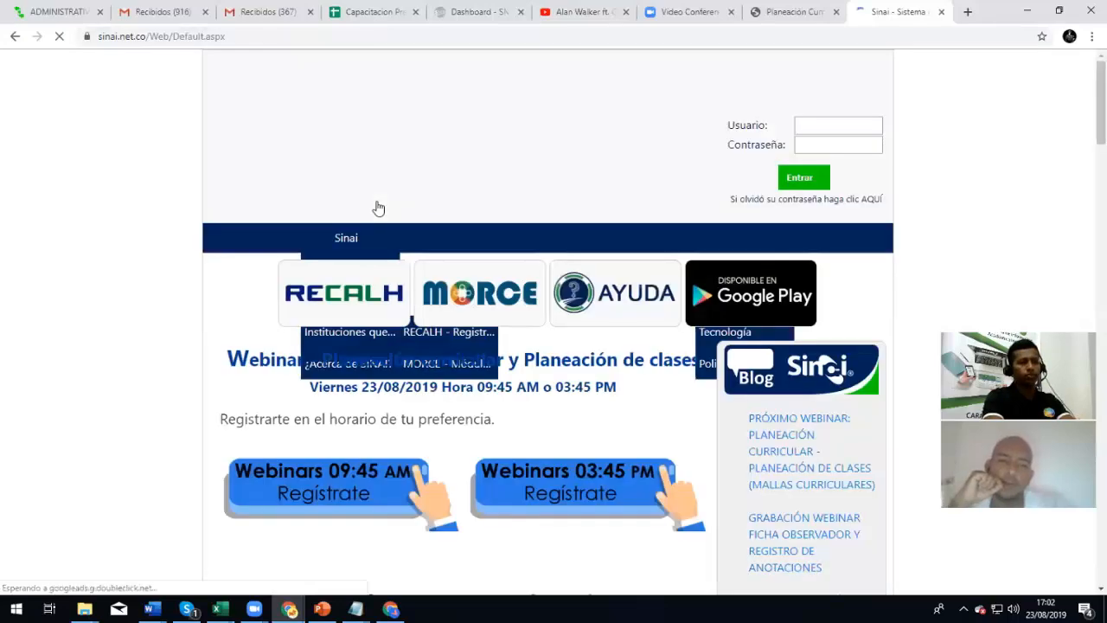
{"action": "left_click", "coordinate": [320, 36]}
{"action": "type", "text": "SINAI.com"}
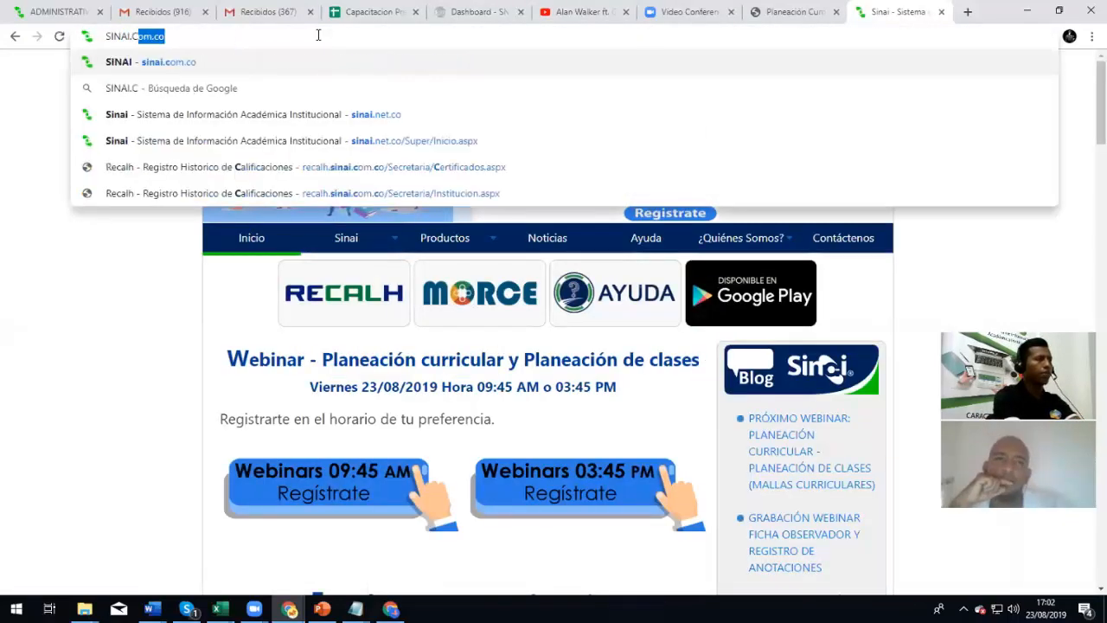
{"action": "key", "text": "Return"}
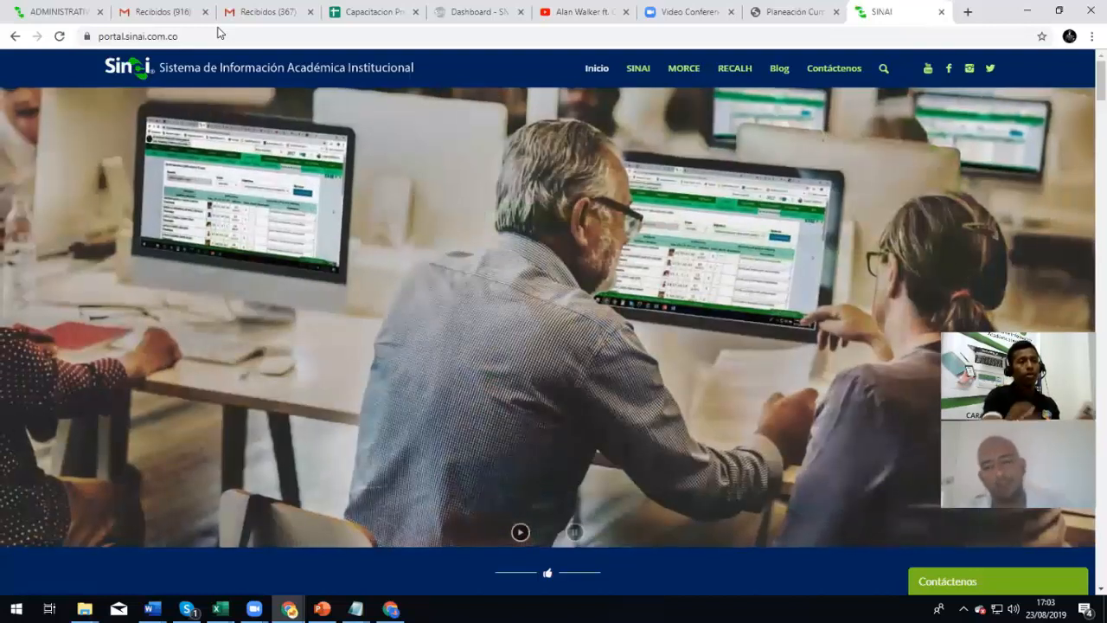
Load ayuda.siempre.net.co and scroll down through its product list and most-viewed articles
{"action": "left_click", "coordinate": [154, 38]}
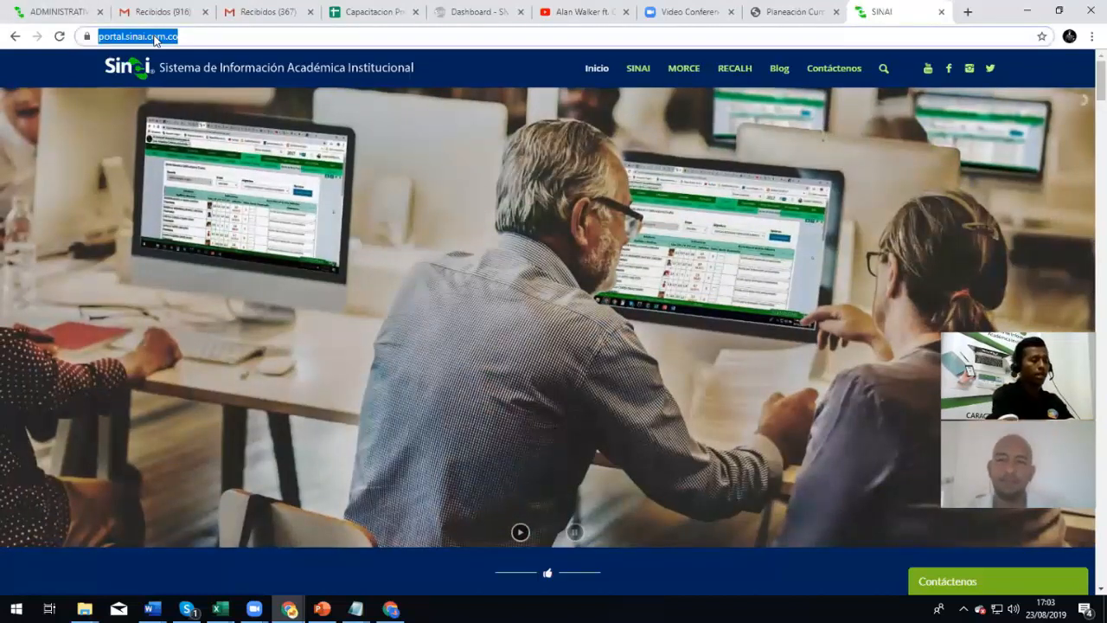
{"action": "type", "text": "ayuda"}
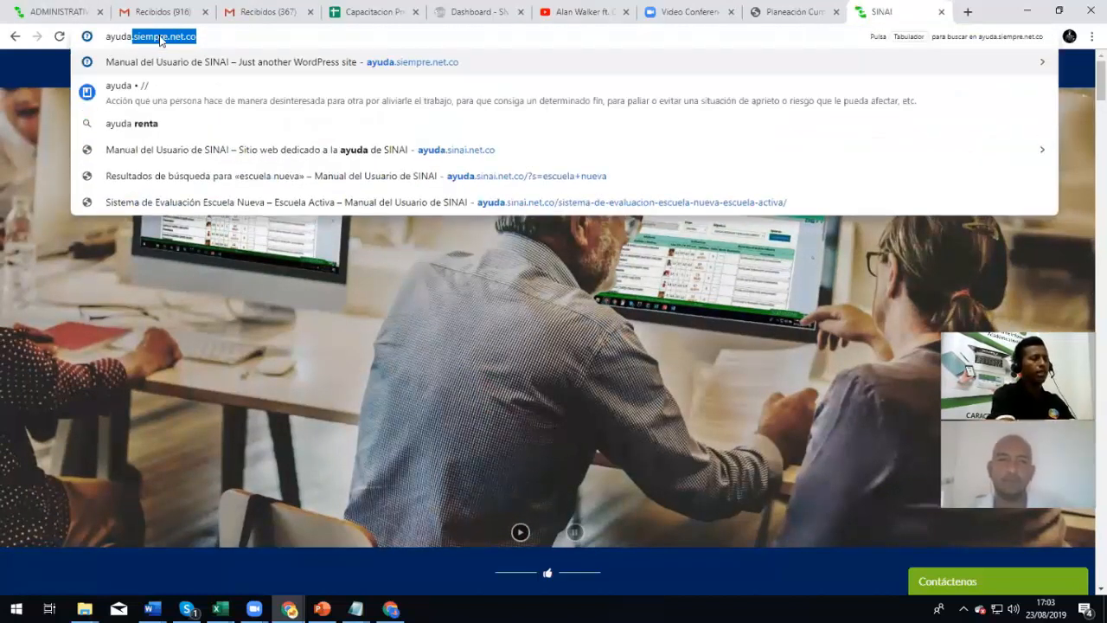
{"action": "type", "text": "."}
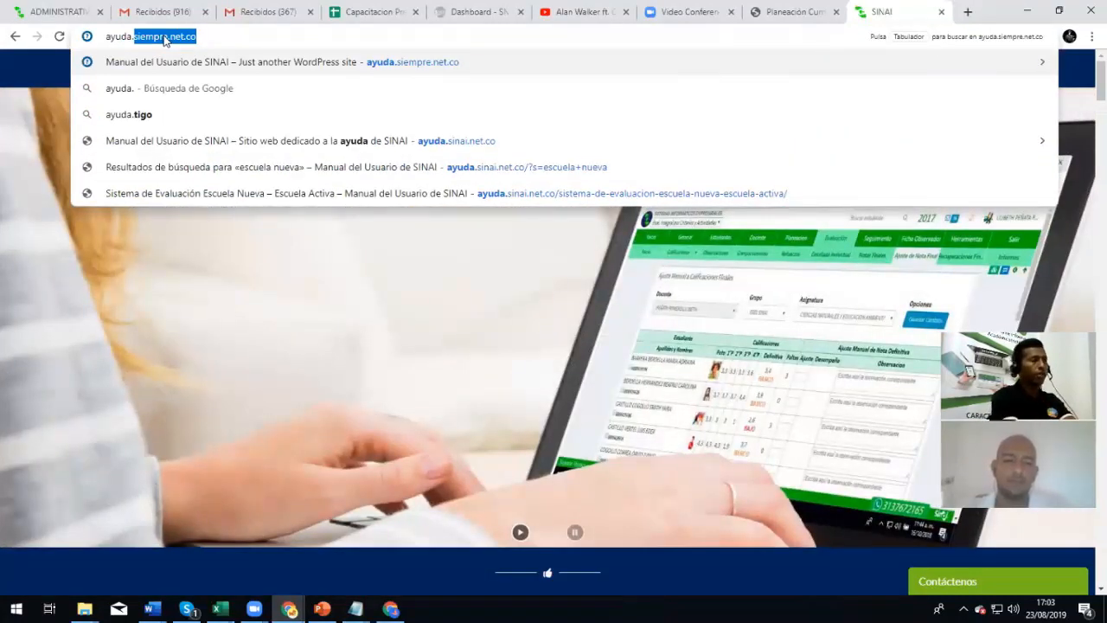
{"action": "key", "text": "Return"}
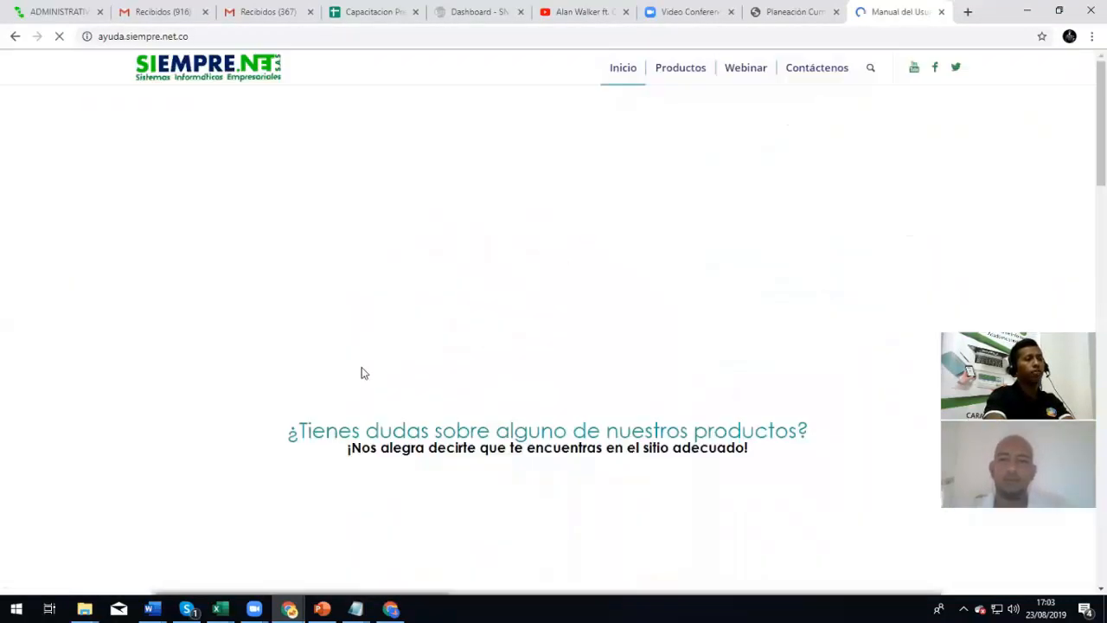
{"action": "scroll", "coordinate": [361, 371], "scroll_direction": "down", "scroll_amount": 3}
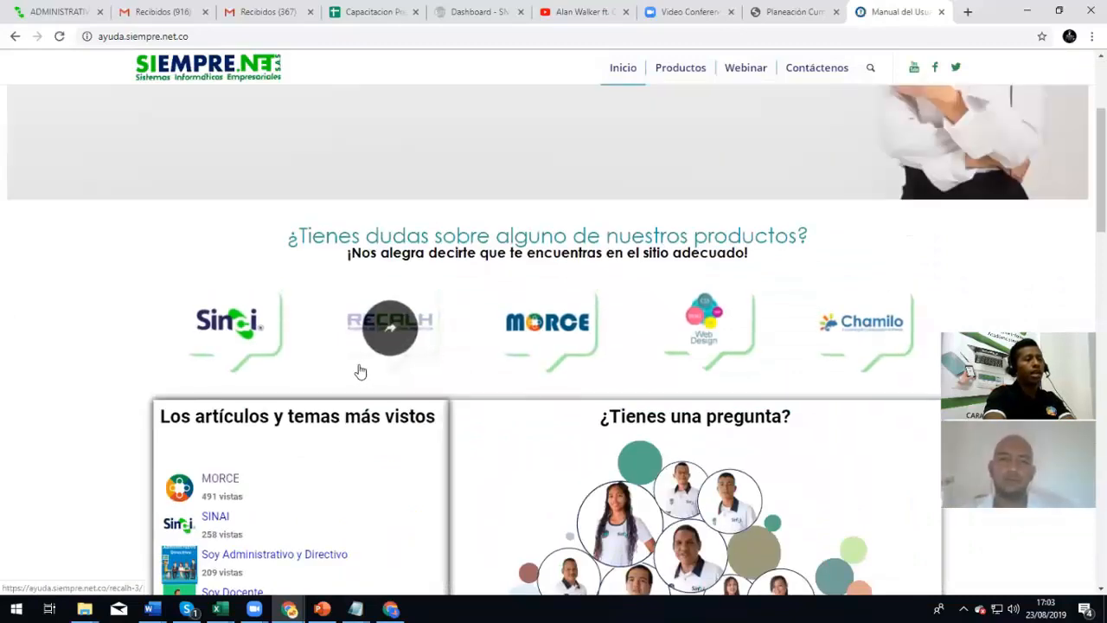